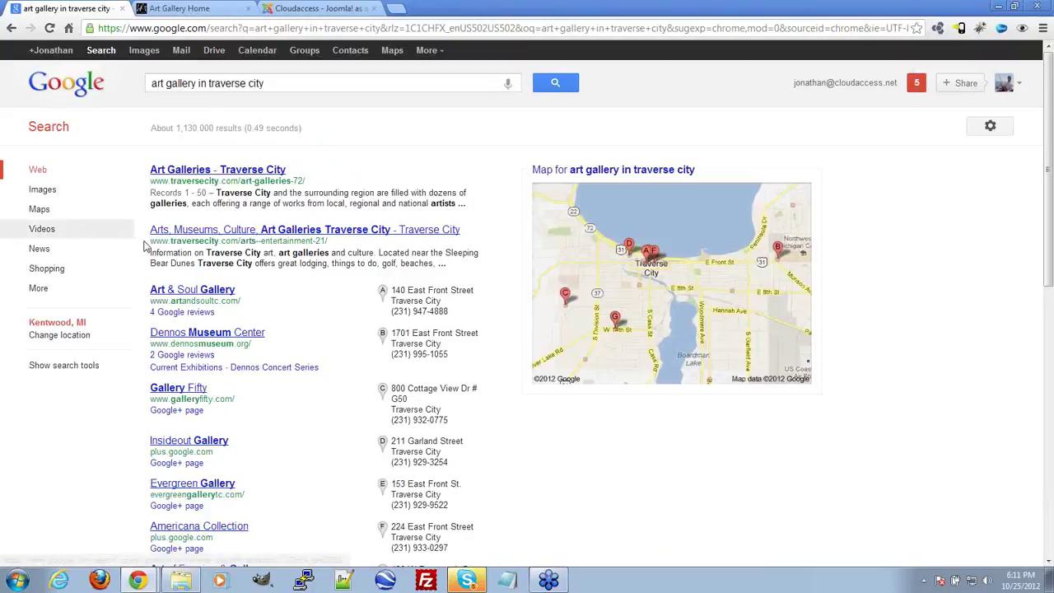
# Open the Dennos Museum Center's Current Exhibitions search result in a new tab and switch to it
pyautogui.scroll(-1, 329, 305)
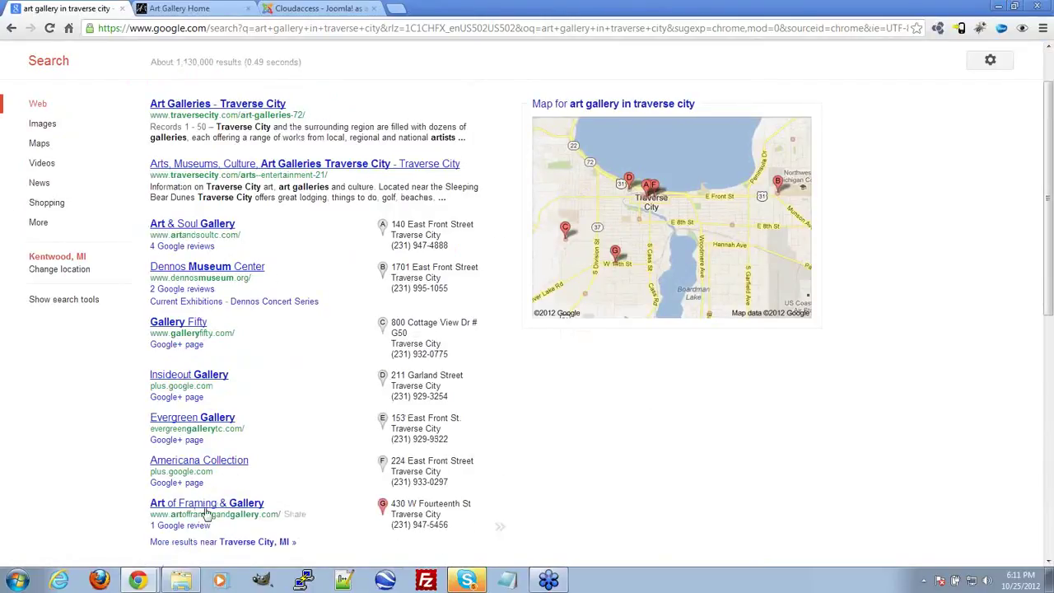
pyautogui.scroll(-5, 716, 431)
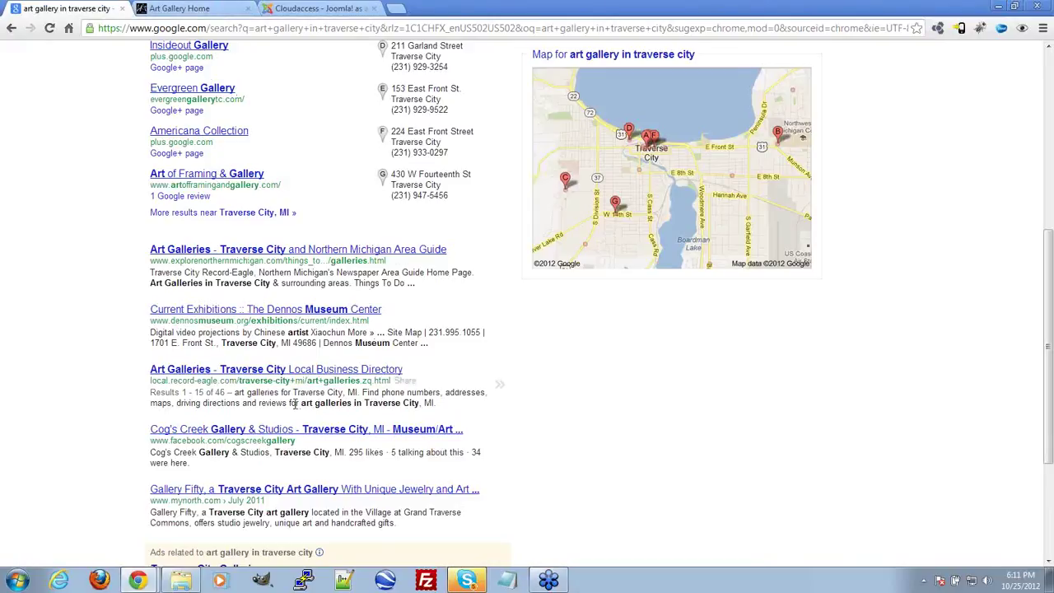
pyautogui.scroll(-1, 294, 402)
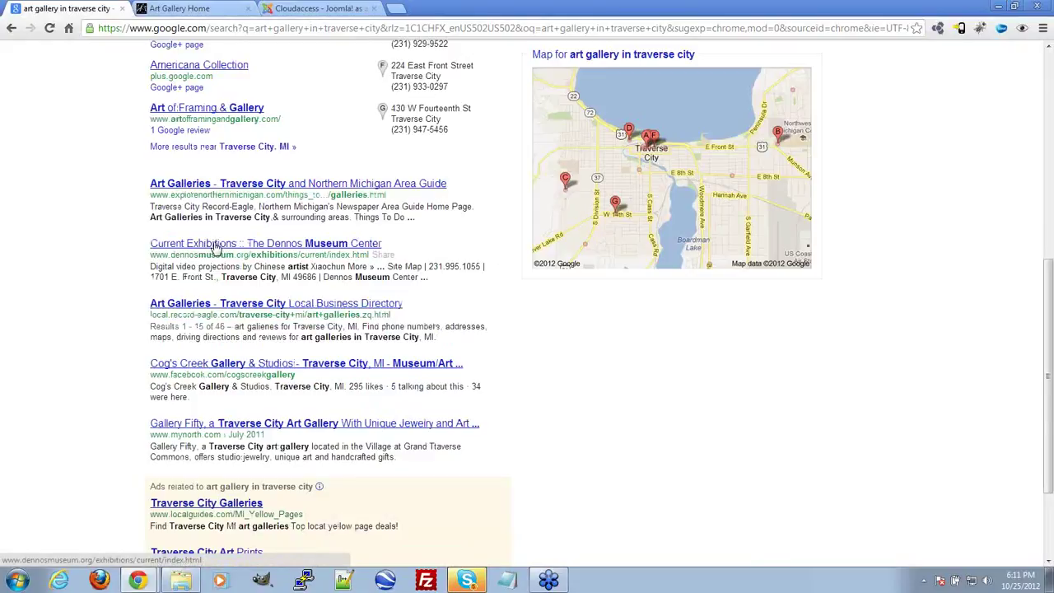
pyautogui.middleClick(218, 247)
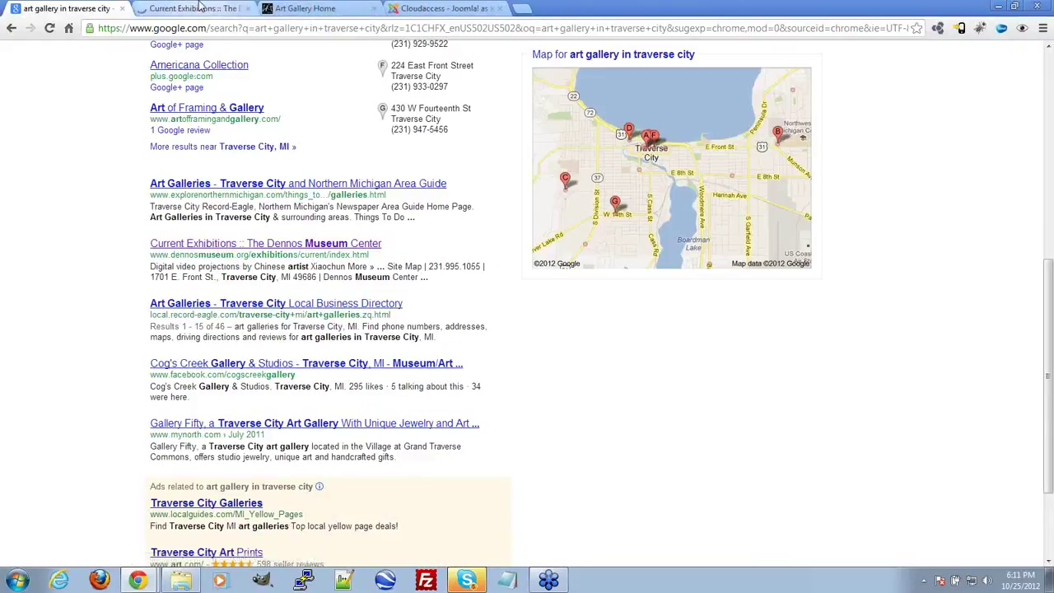
pyautogui.click(199, 8)
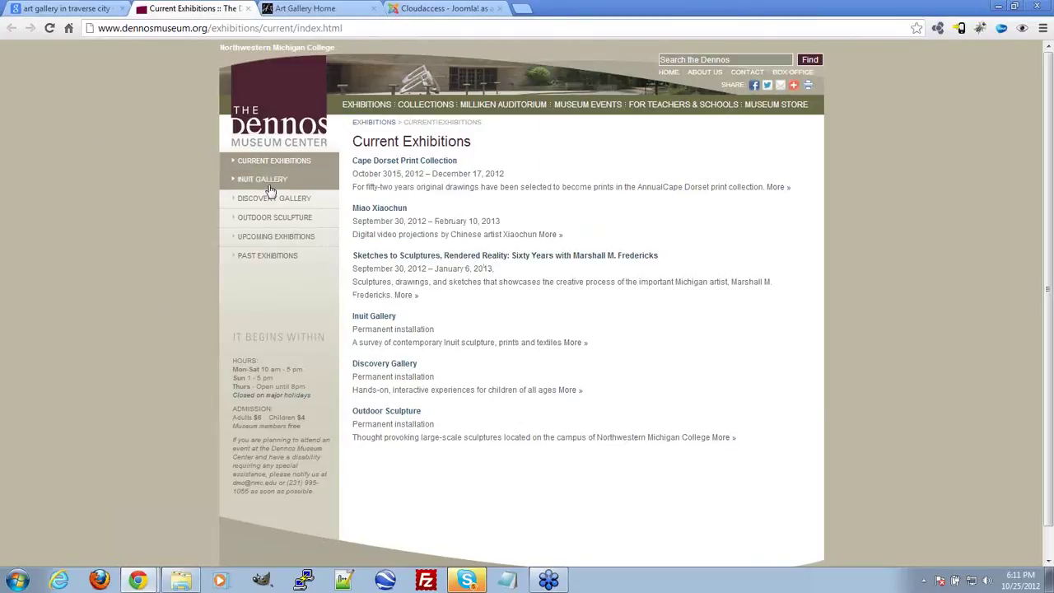
# Open the source code of the Current Exhibitions page and look through its head and body markup
pyautogui.rightClick(126, 157)
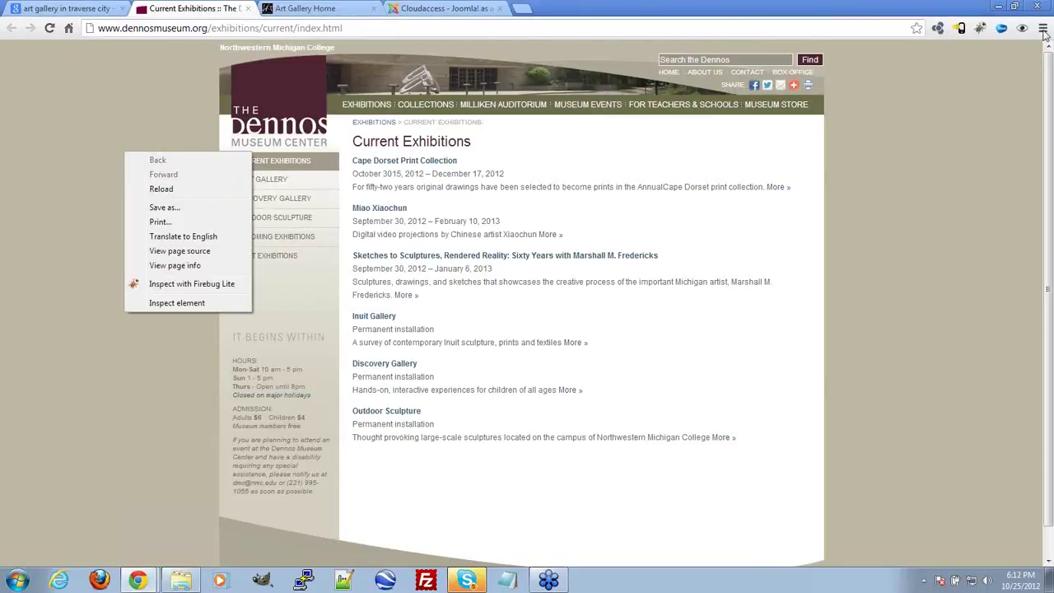
pyautogui.click(186, 252)
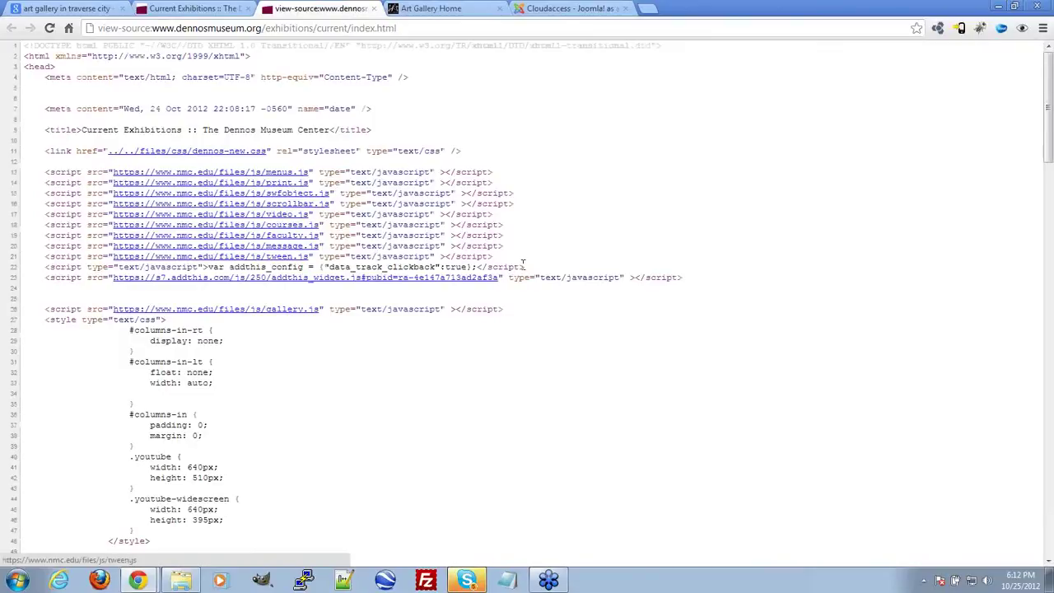
pyautogui.scroll(-5, 613, 276)
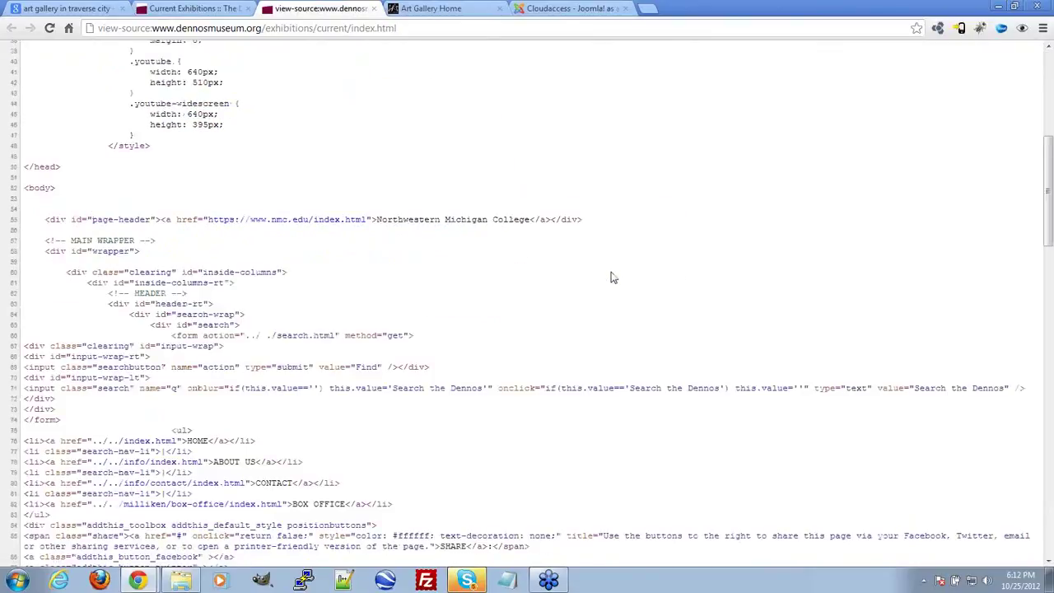
pyautogui.scroll(4, 613, 276)
pyautogui.scroll(1, 609, 280)
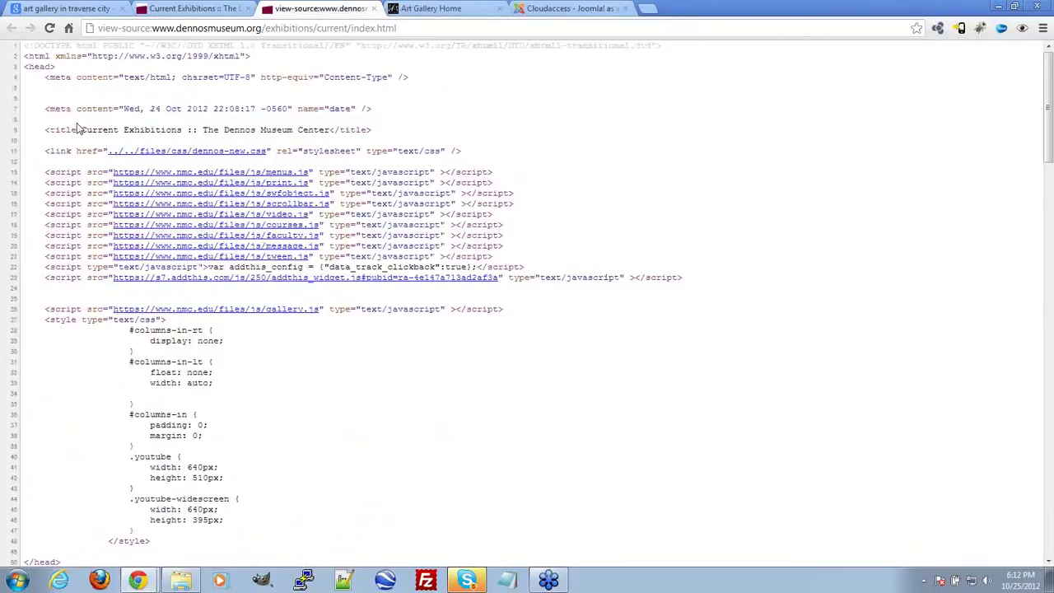
# Highlight the title tag in the museum page's source and check the surrounding head section for metadata
pyautogui.moveTo(82, 129); pyautogui.dragTo(354, 132)
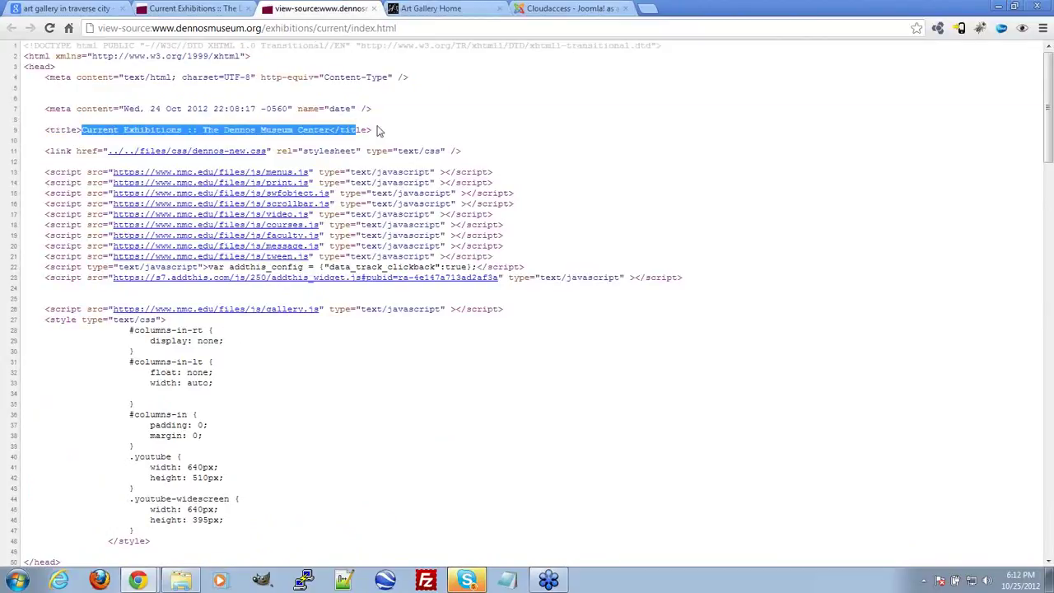
pyautogui.click(522, 133)
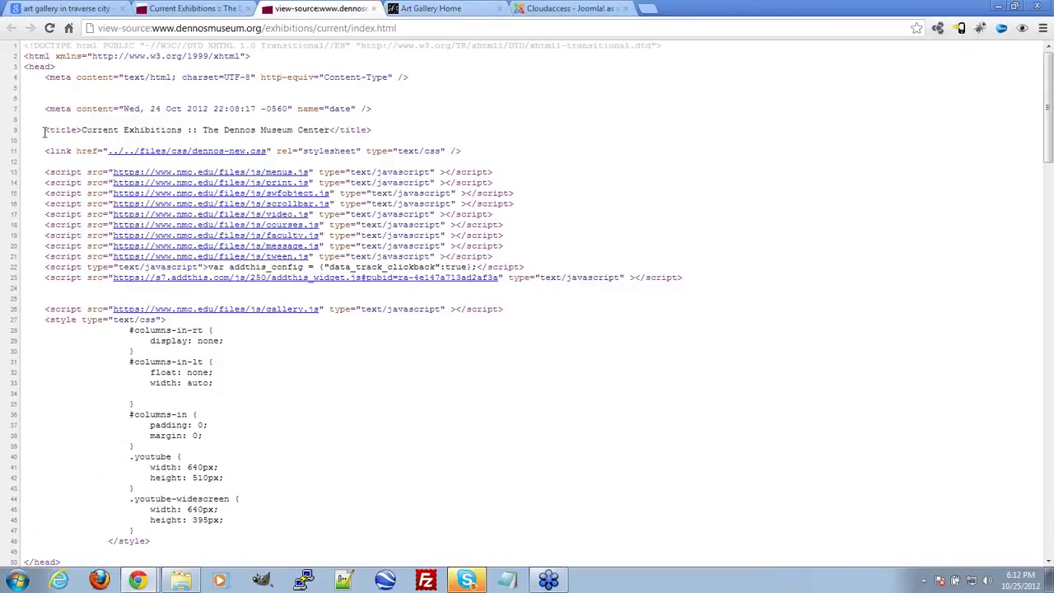
pyautogui.moveTo(45, 132); pyautogui.dragTo(381, 130)
pyautogui.click(401, 119)
pyautogui.scroll(-3, 650, 252)
pyautogui.scroll(3, 651, 260)
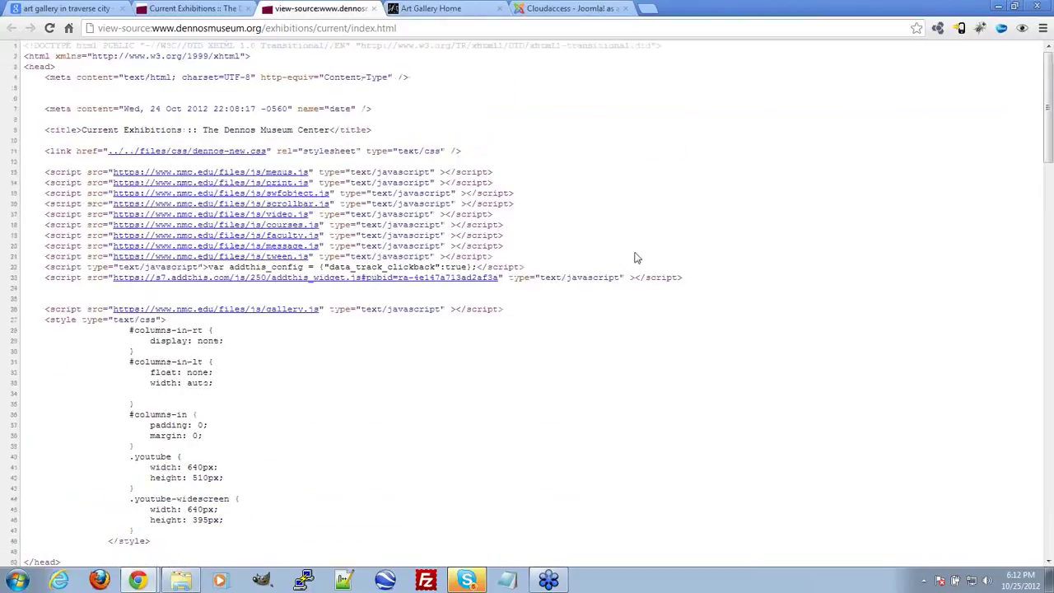
# Close the museum's source code and Current Exhibitions pages and return to the Google search results
pyautogui.click(373, 8)
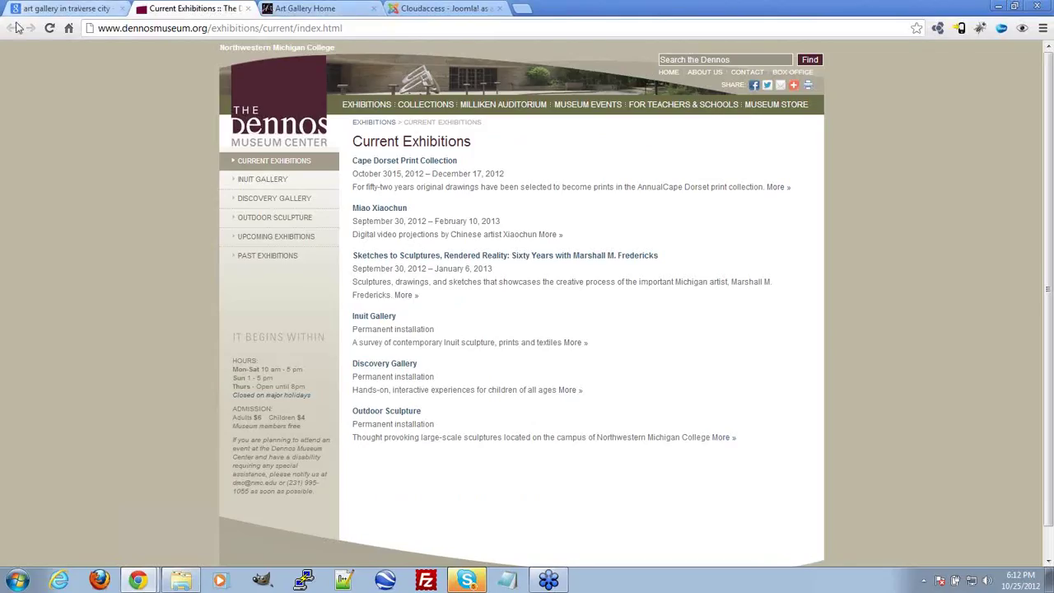
pyautogui.click(249, 9)
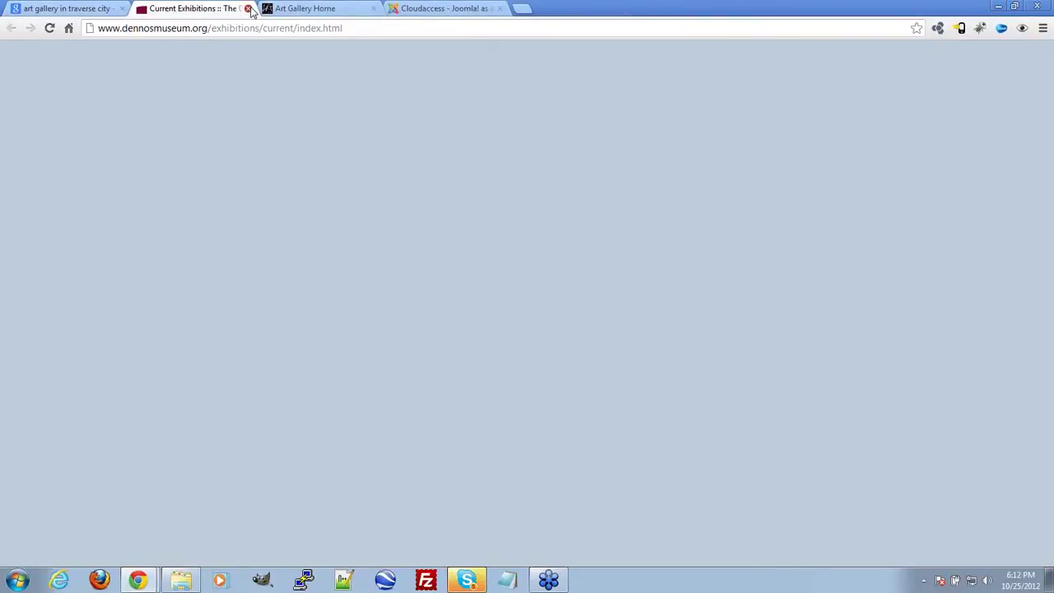
pyautogui.click(76, 7)
# Go to the second page of results for "art gallery in traverse city"
pyautogui.scroll(-3, 236, 305)
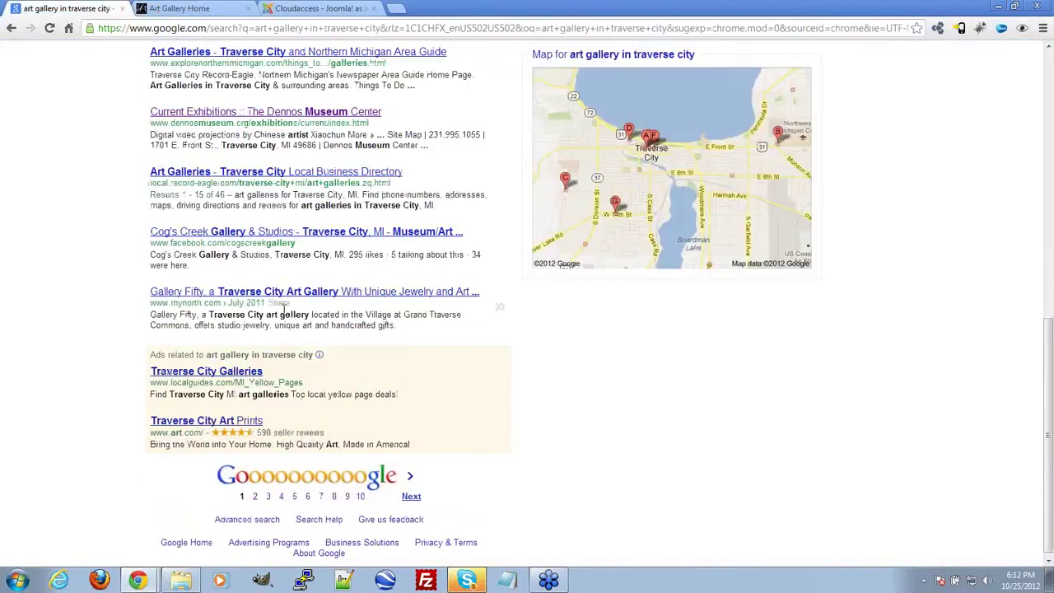
pyautogui.scroll(3, 236, 305)
pyautogui.scroll(-2, 329, 384)
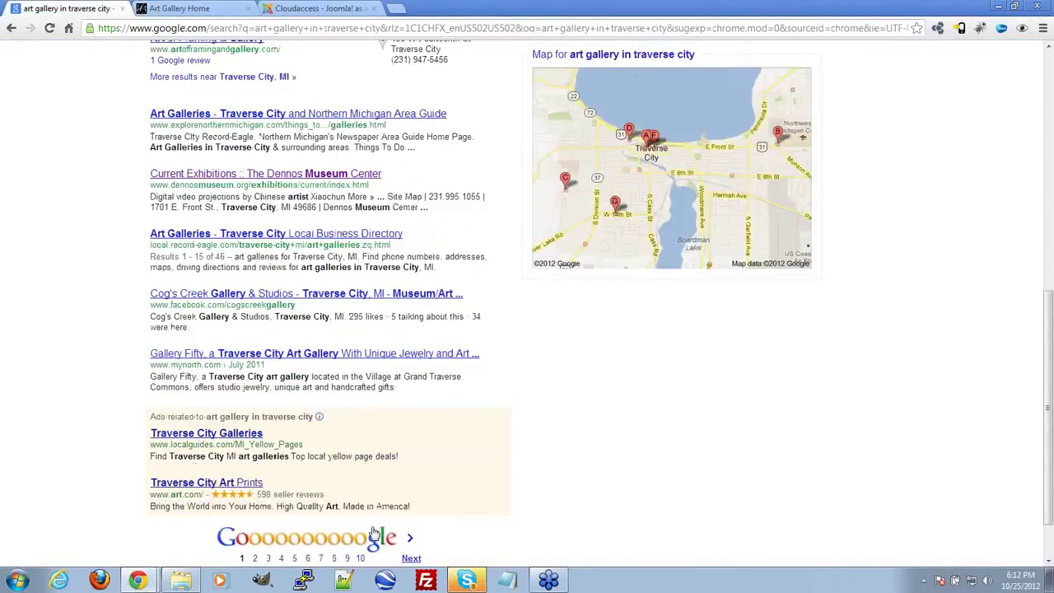
pyautogui.click(410, 558)
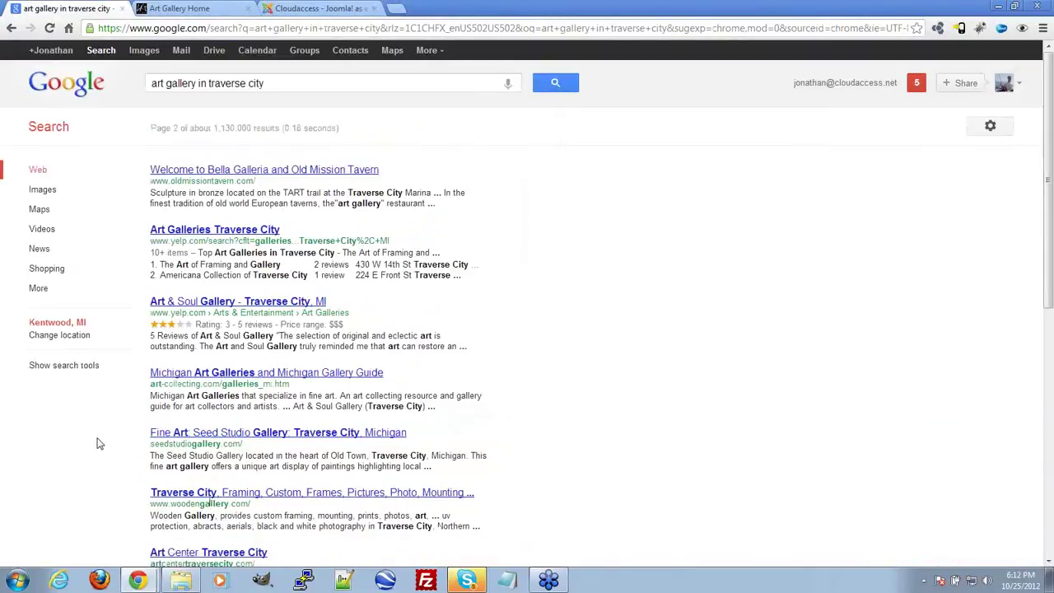
# Open the "Fine Art: Seed Studio Gallery" search result in a new tab and switch to it
pyautogui.scroll(-3, 98, 445)
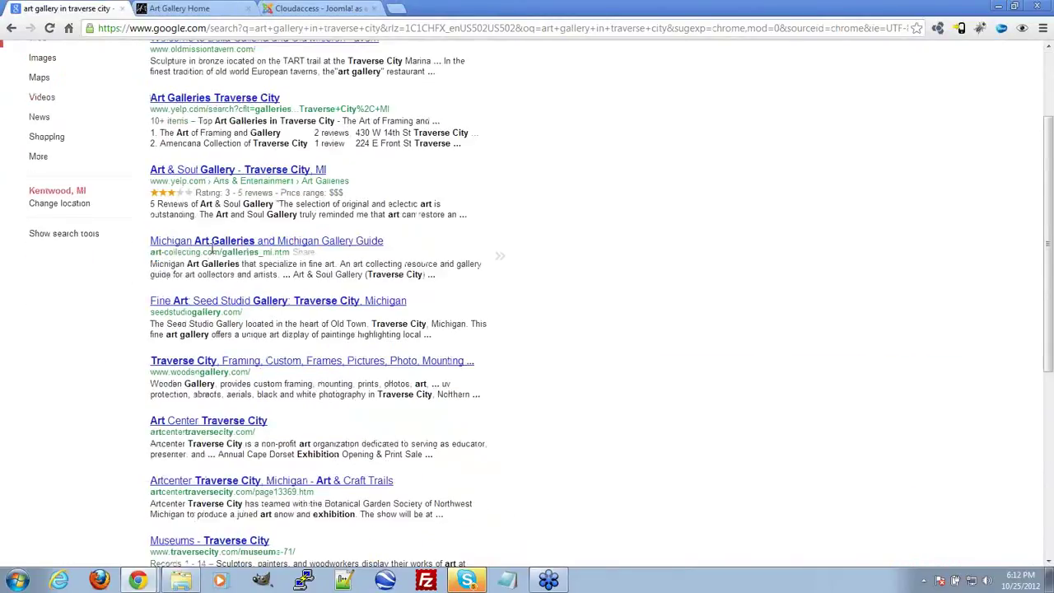
pyautogui.middleClick(216, 306)
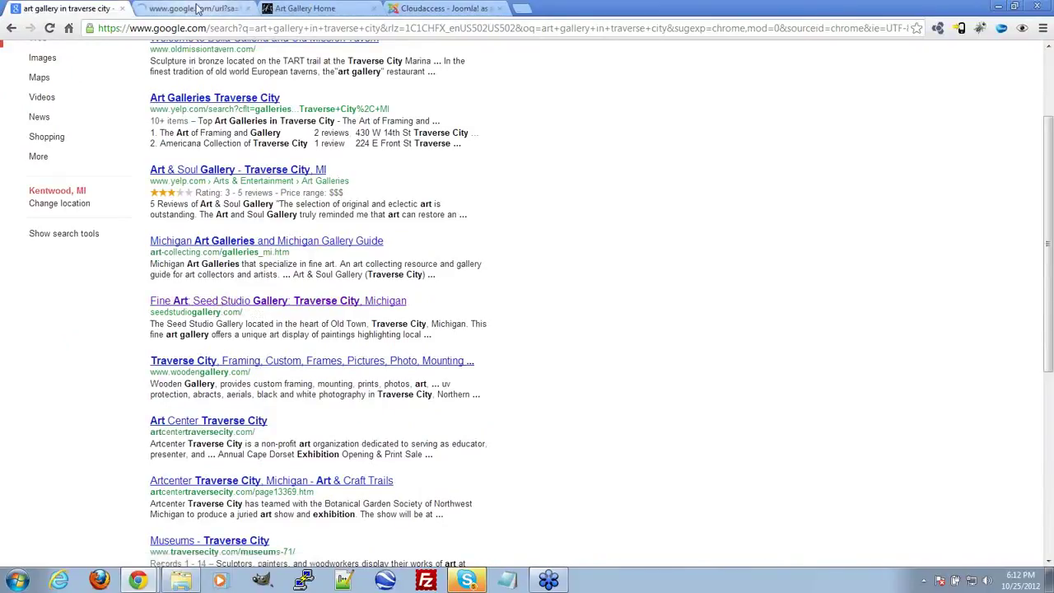
pyautogui.click(197, 6)
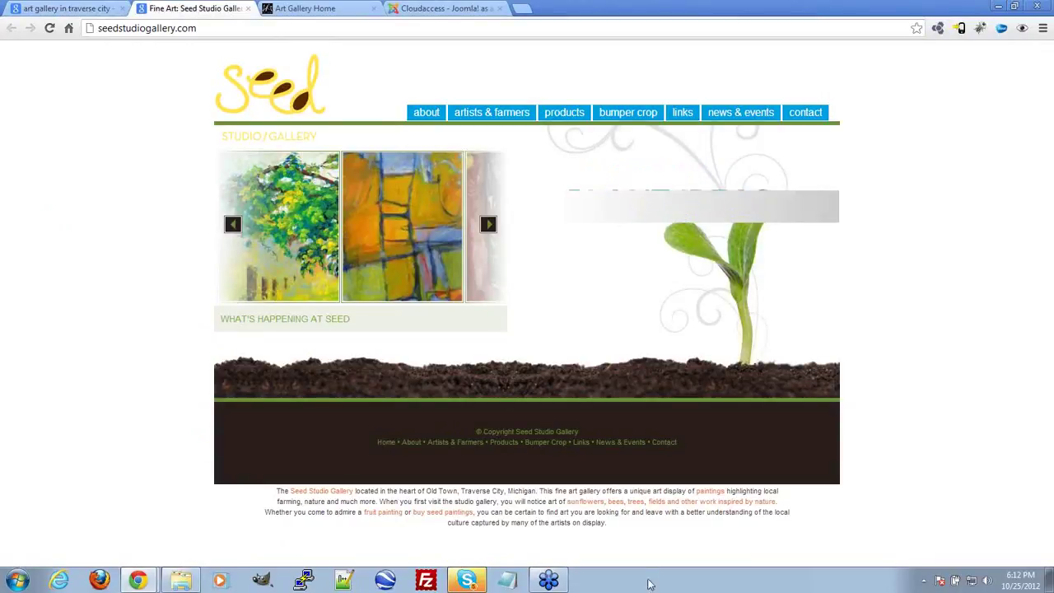
pyautogui.click(467, 580)
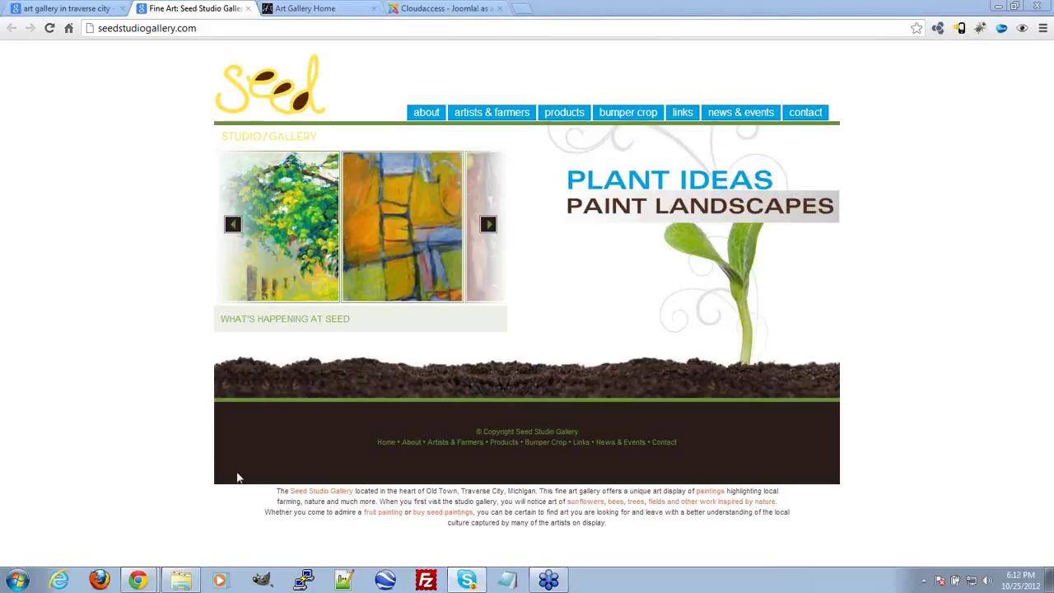
pyautogui.click(270, 122)
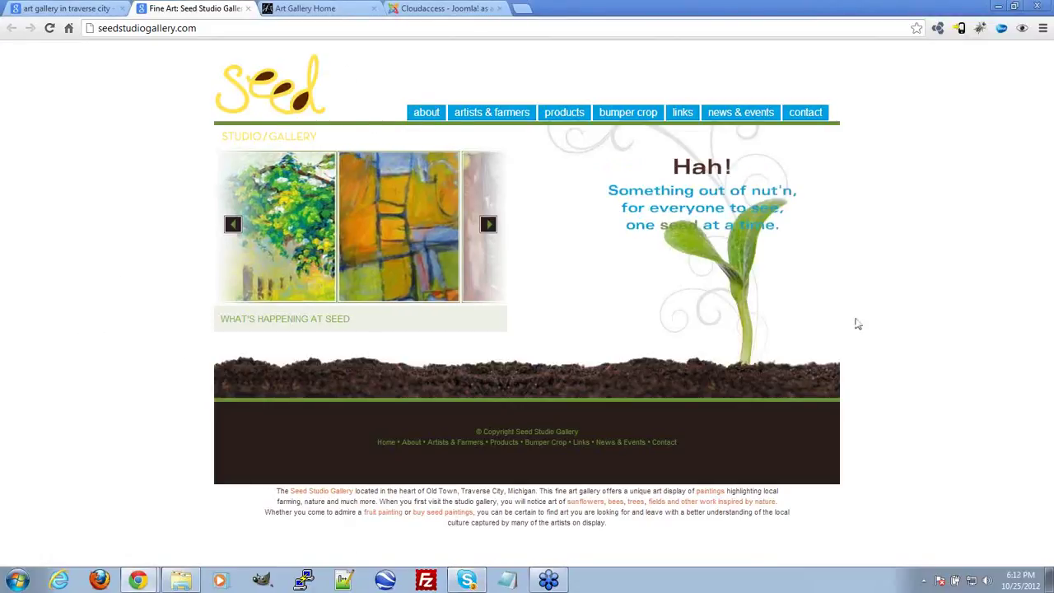
# Open the Seed Studio Gallery page's source code and highlight the content of its meta description
pyautogui.rightClick(142, 170)
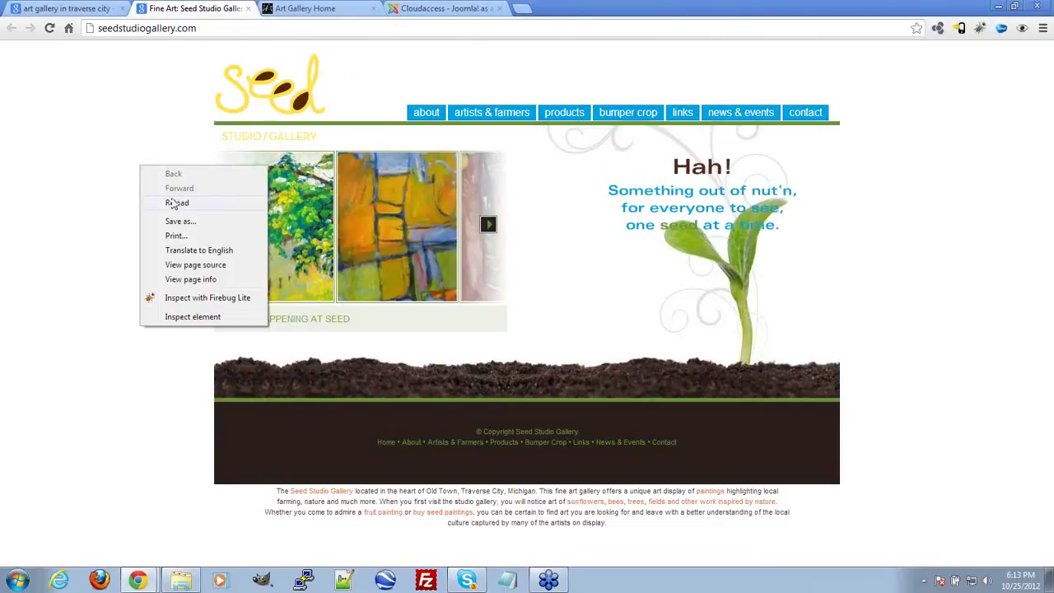
pyautogui.click(183, 265)
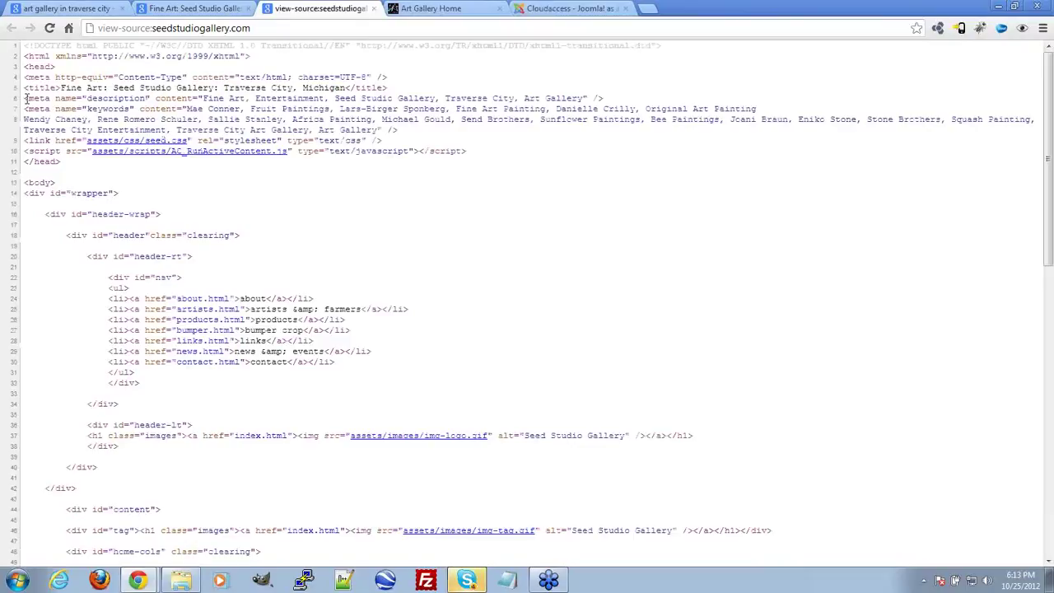
pyautogui.moveTo(26, 98); pyautogui.dragTo(36, 98)
pyautogui.click(158, 101)
pyautogui.moveTo(96, 102); pyautogui.dragTo(584, 100)
pyautogui.click(267, 98)
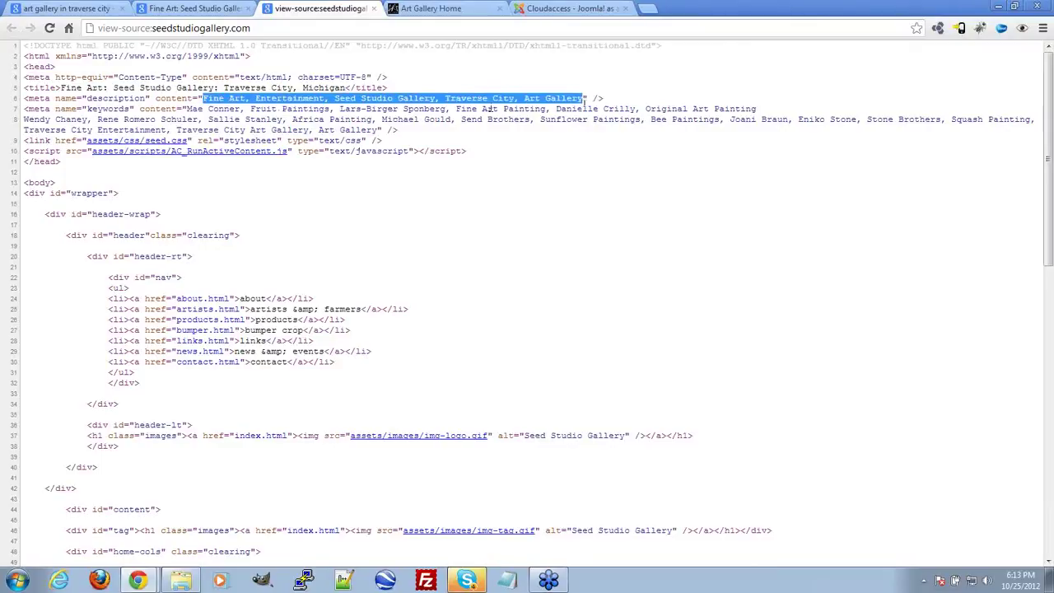
pyautogui.click(443, 115)
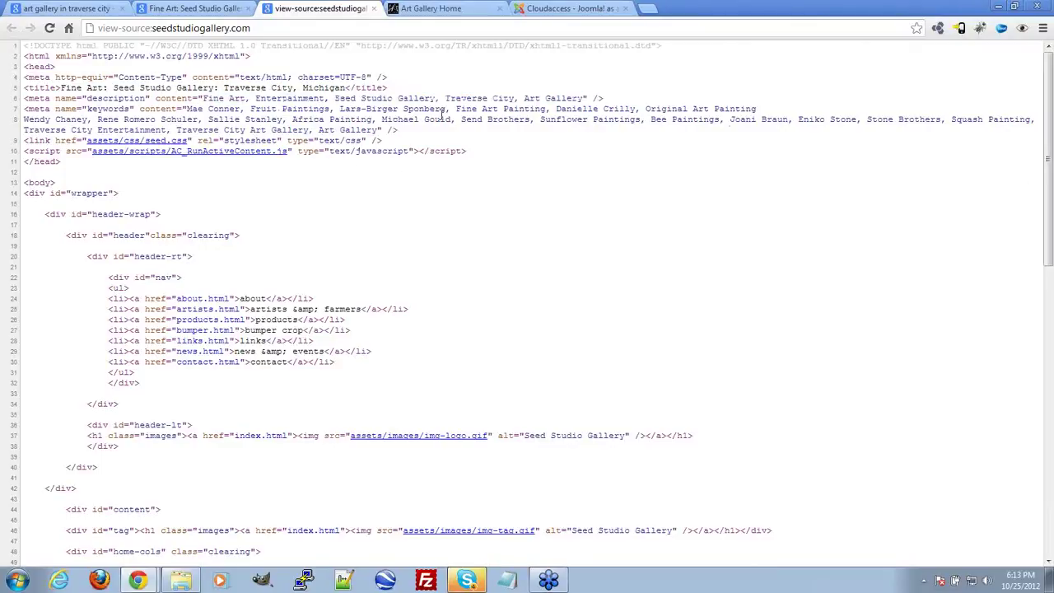
# Highlight individual entries in the meta keywords, including "Fine Art Painting", an artist's name and "Original Art Painting"
pyautogui.moveTo(456, 108)
pyautogui.mouseDown()
pyautogui.moveTo(530, 99)
pyautogui.moveTo(545, 110)
pyautogui.mouseUp()
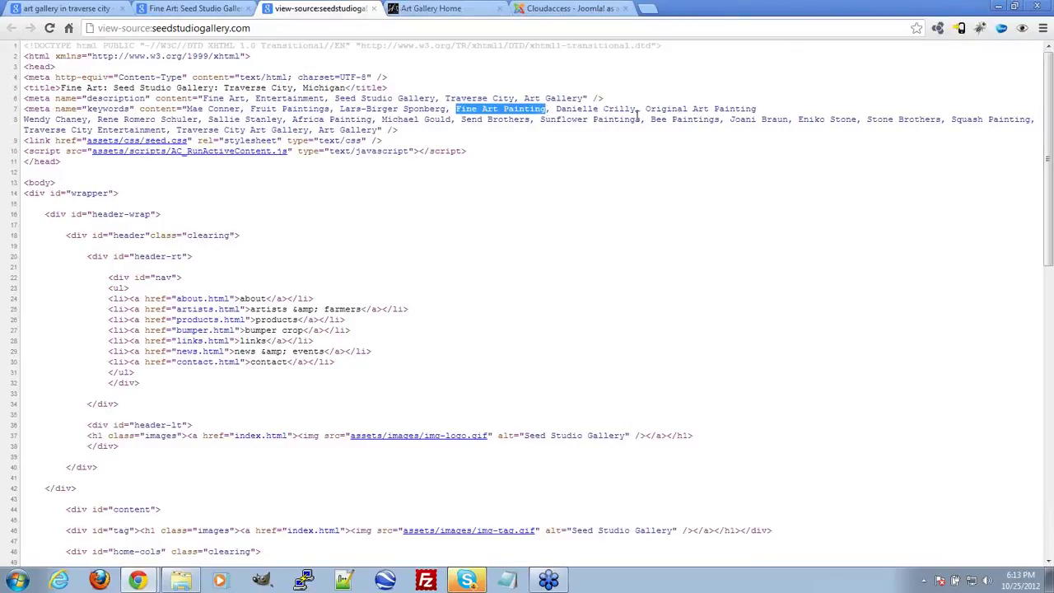
pyautogui.moveTo(636, 109); pyautogui.dragTo(556, 109)
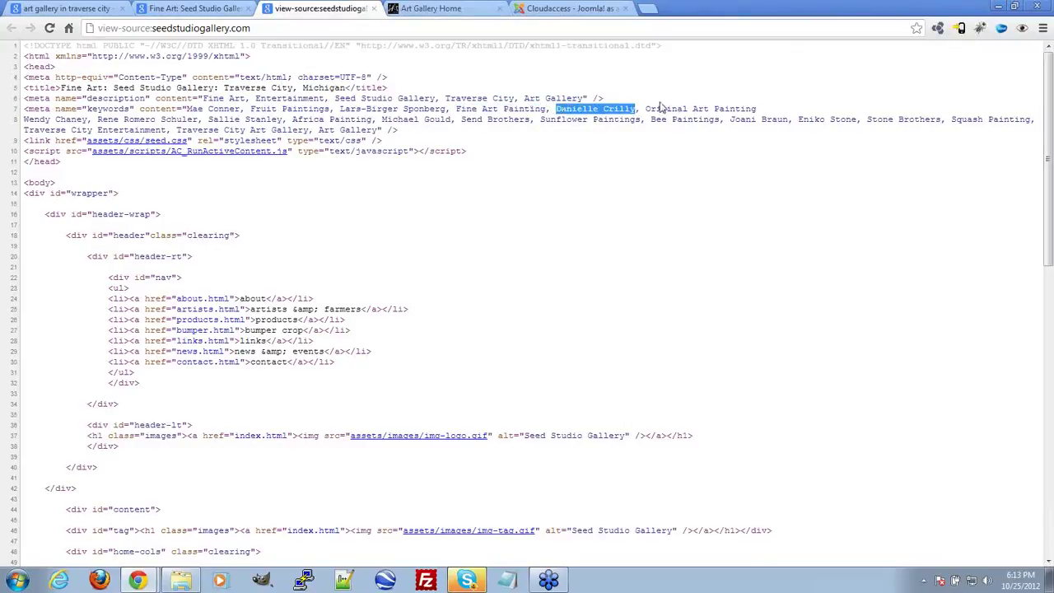
pyautogui.moveTo(644, 108); pyautogui.dragTo(774, 108)
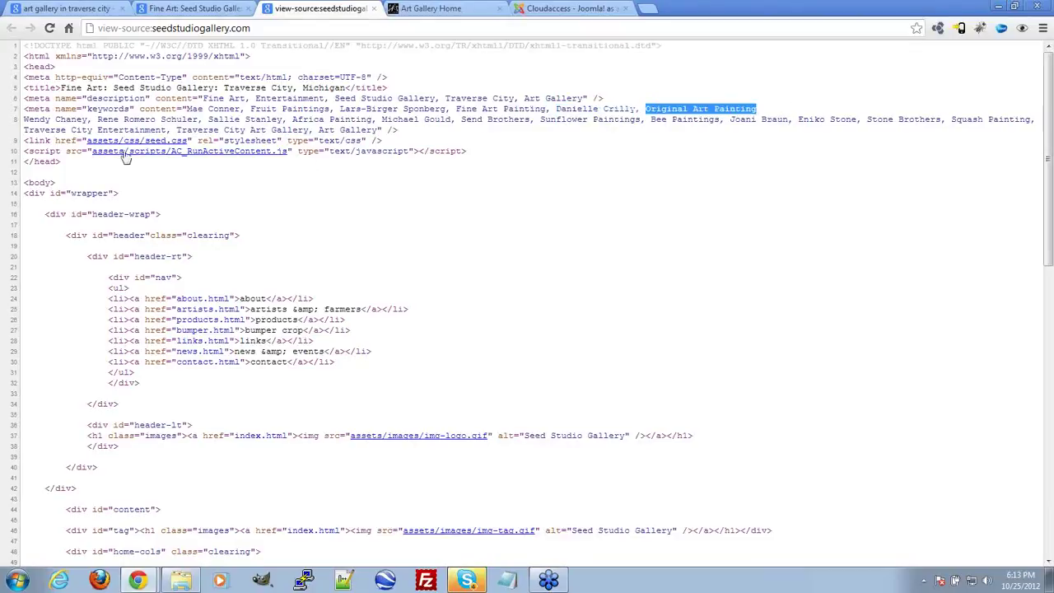
pyautogui.moveTo(100, 119); pyautogui.dragTo(366, 120)
pyautogui.click(161, 117)
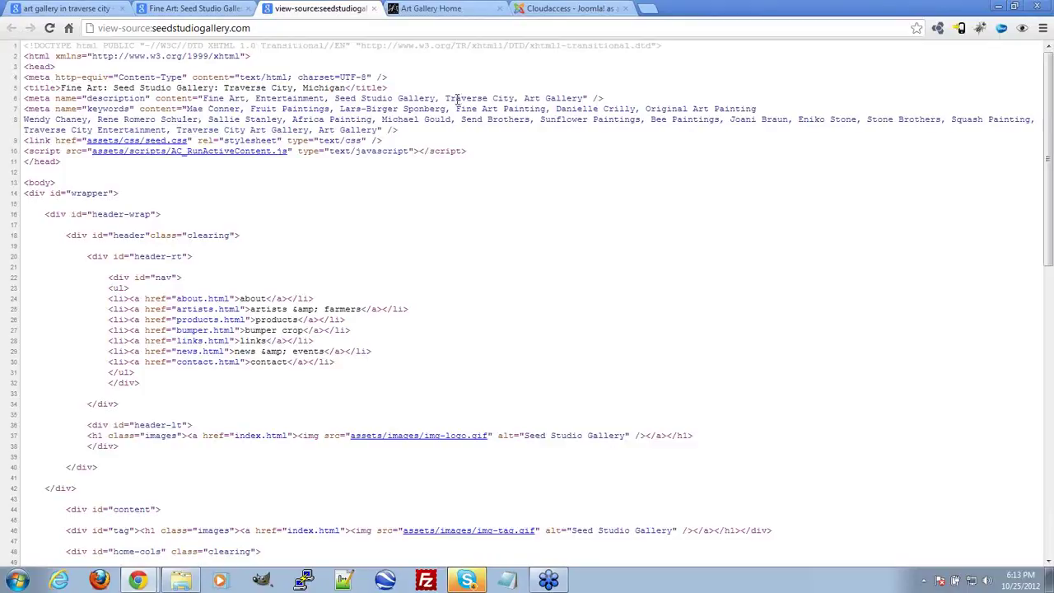
# Highlight "Traverse City" in the gallery source's meta description and title tag to compare its use
pyautogui.moveTo(446, 98); pyautogui.dragTo(520, 98)
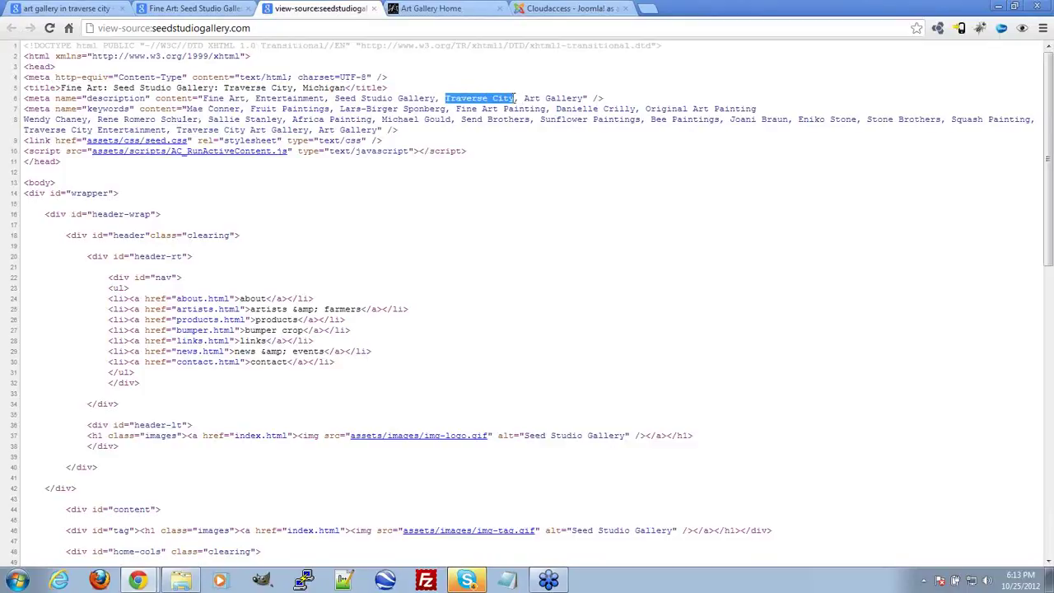
pyautogui.moveTo(222, 87); pyautogui.dragTo(293, 87)
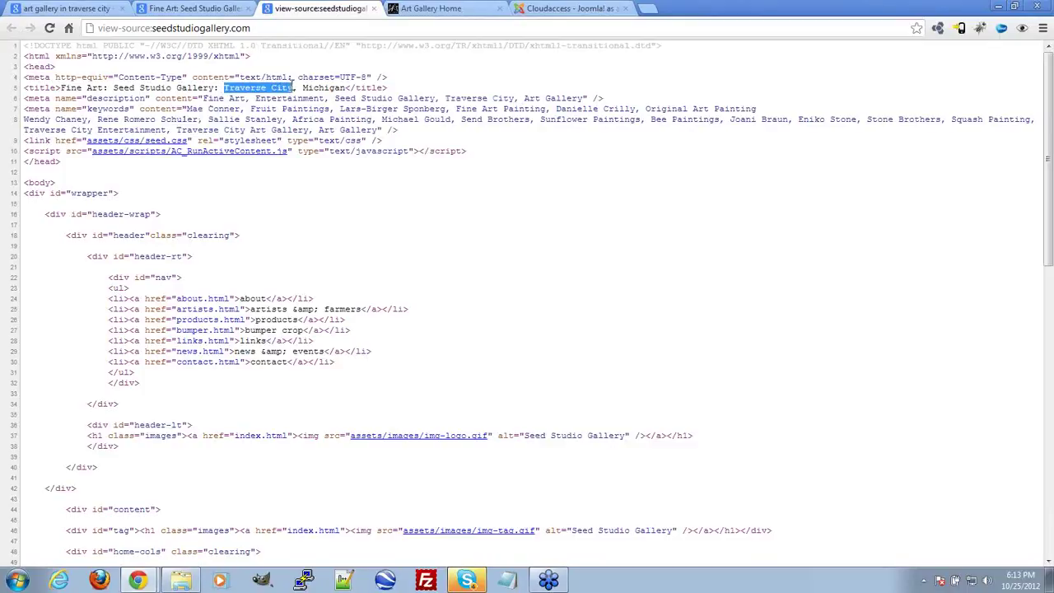
pyautogui.moveTo(445, 98); pyautogui.dragTo(492, 98)
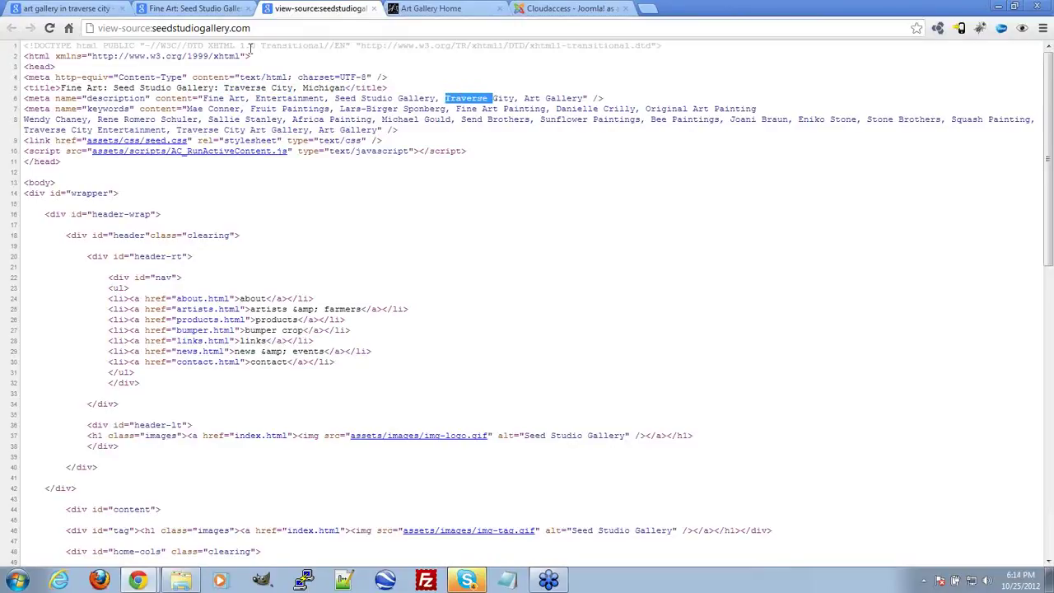
# Return to the Google results and highlight the description snippet under the Seed Studio Gallery entry
pyautogui.click(47, 7)
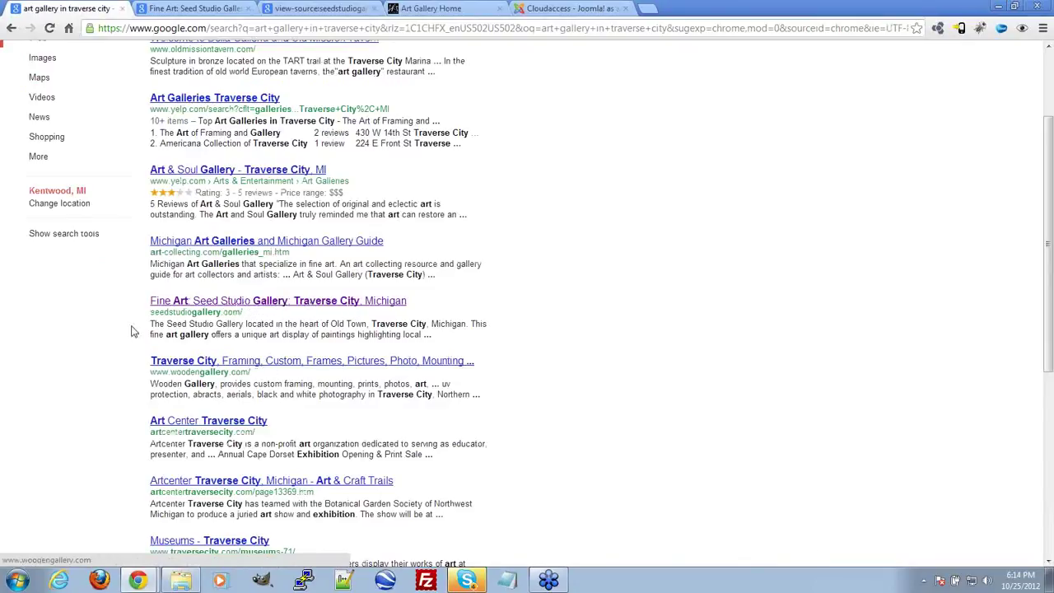
pyautogui.moveTo(150, 324); pyautogui.dragTo(451, 324)
pyautogui.click(420, 333)
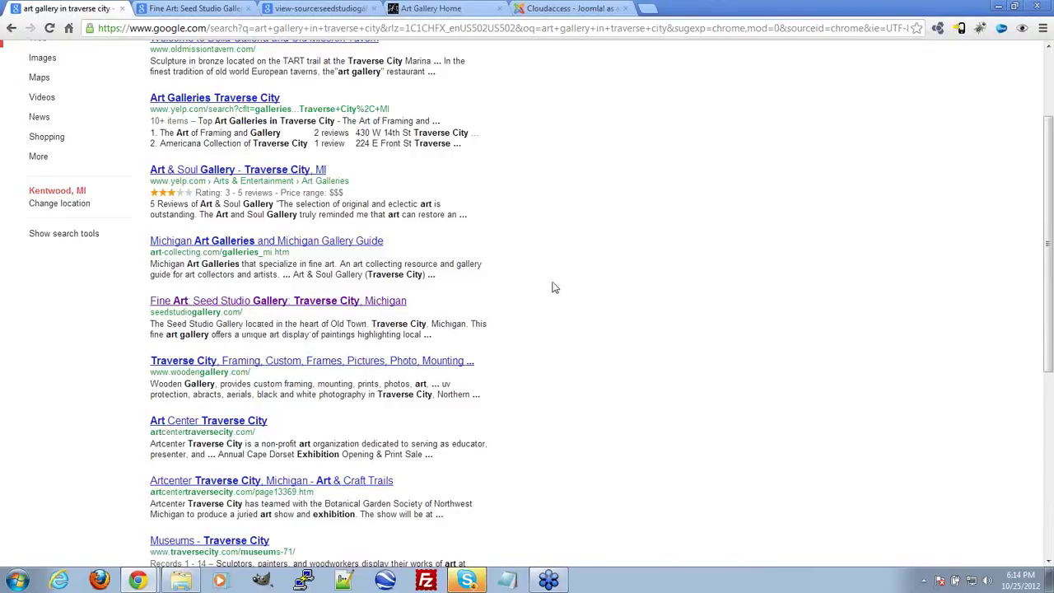
# Return to the Seed Studio Gallery source code and highlight the opening part of its meta description tag
pyautogui.click(198, 6)
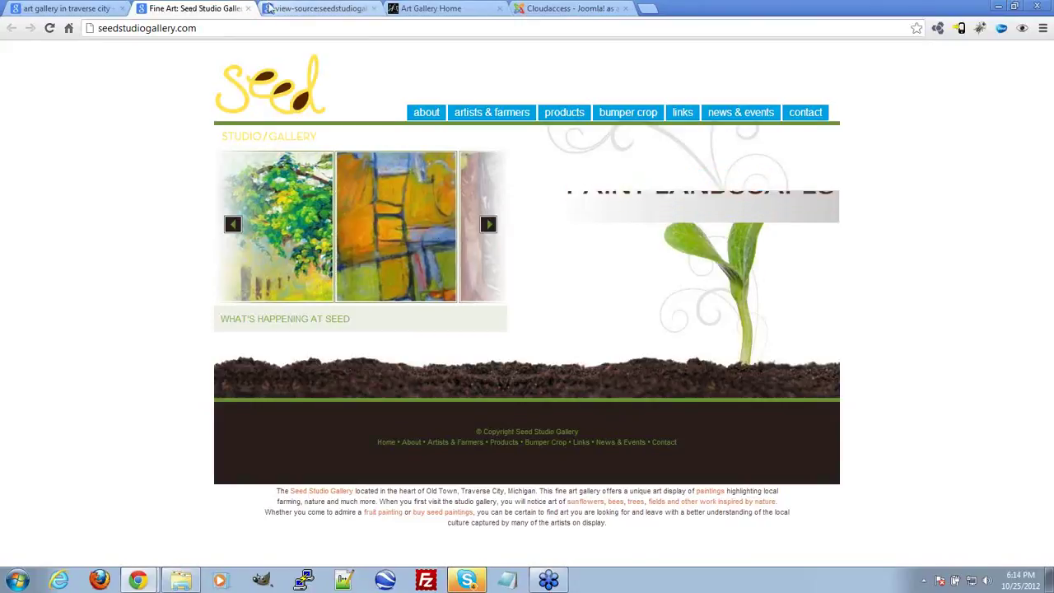
pyautogui.click(269, 8)
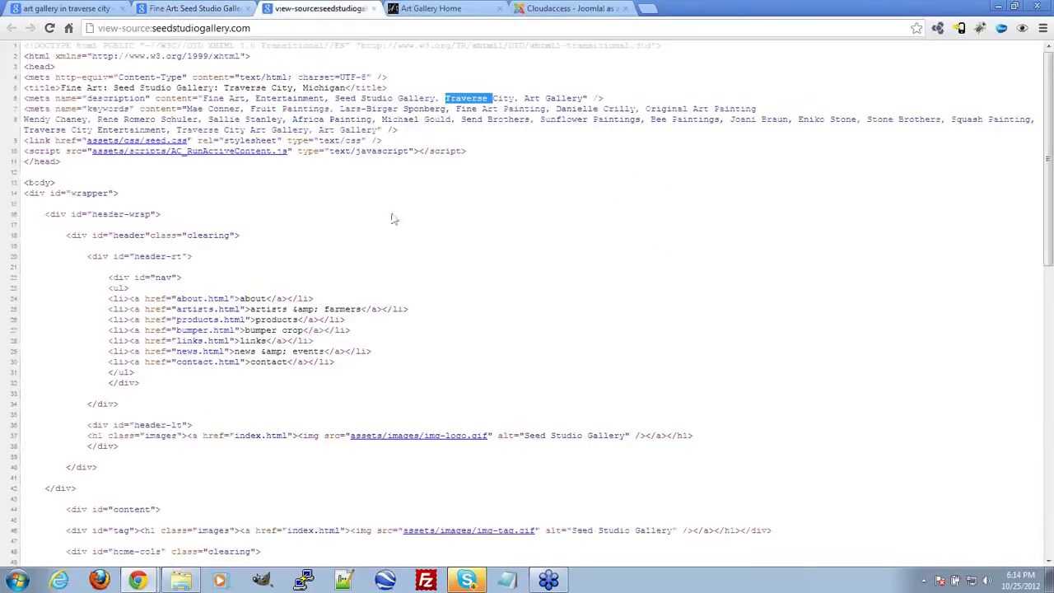
pyautogui.click(421, 98)
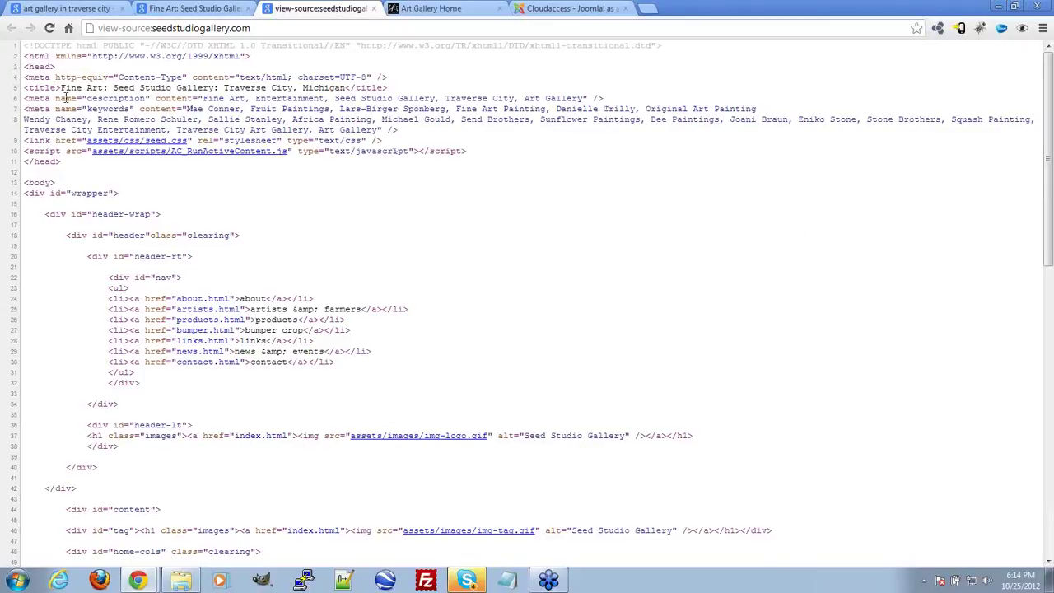
pyautogui.moveTo(25, 98); pyautogui.dragTo(136, 99)
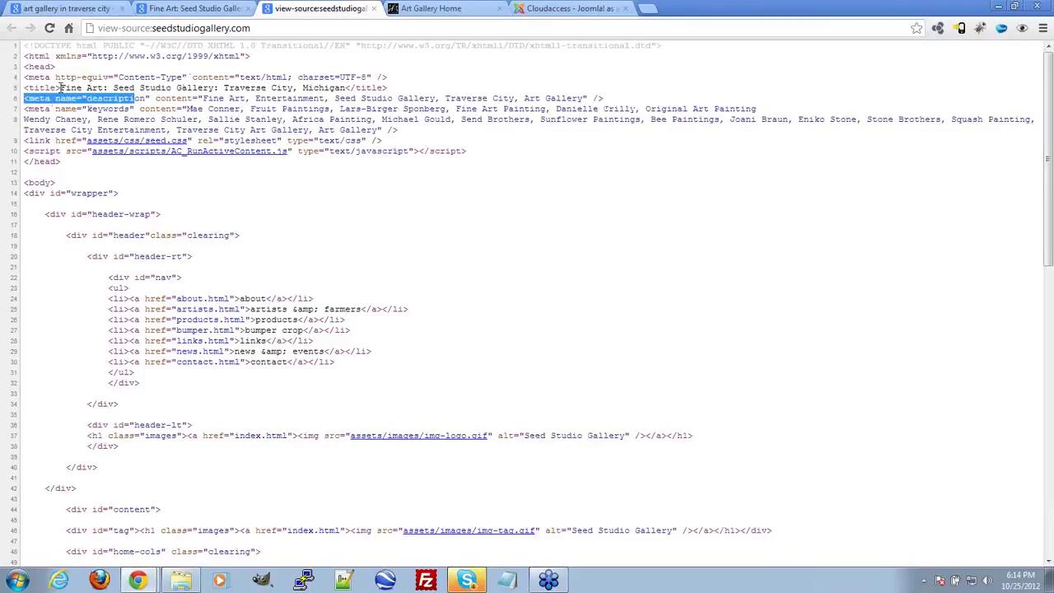
pyautogui.click(28, 88)
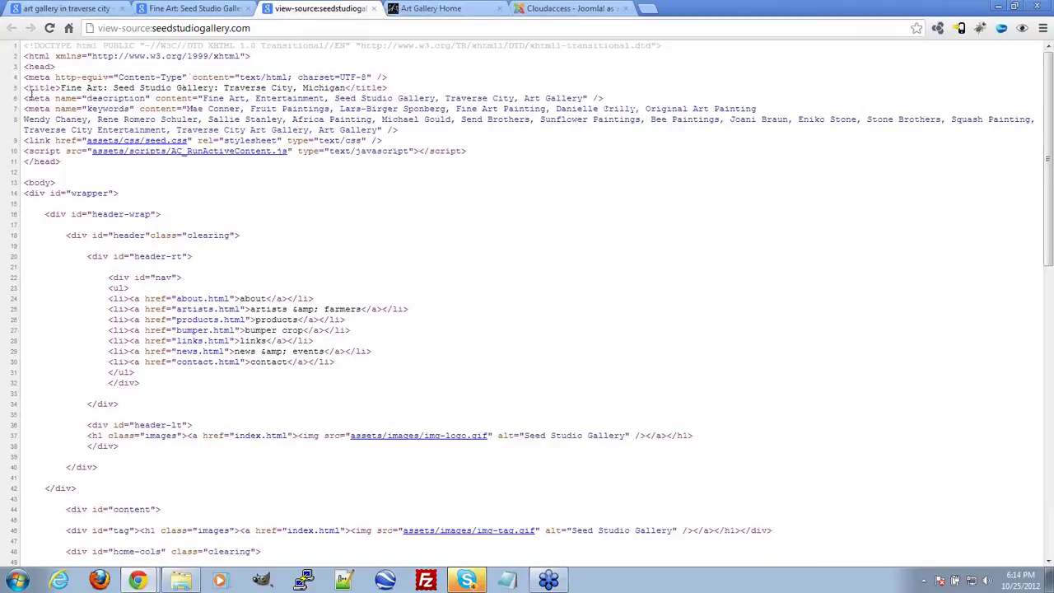
pyautogui.moveTo(28, 97); pyautogui.dragTo(108, 99)
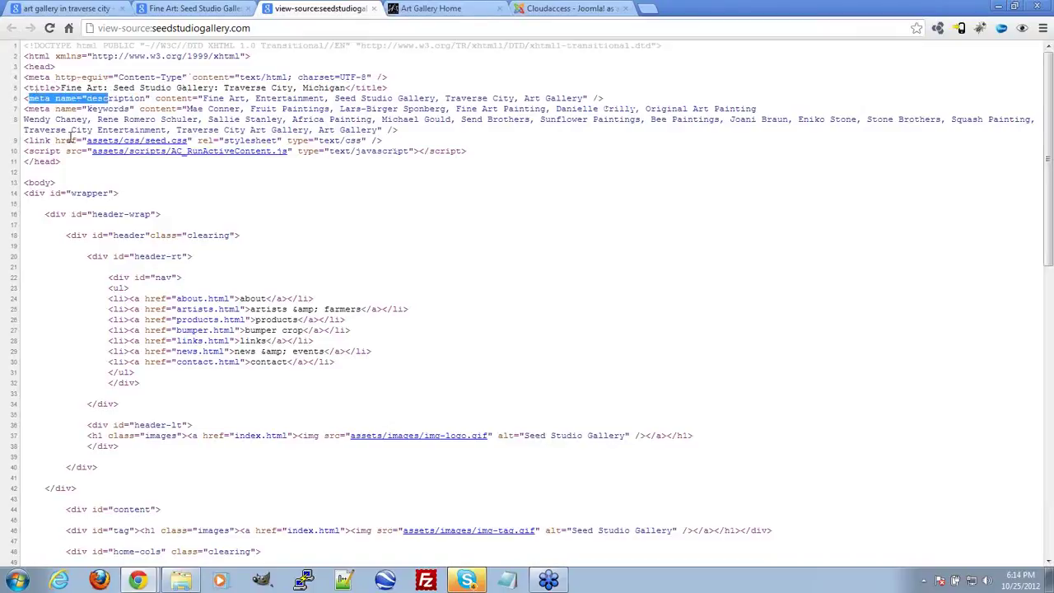
# Open the Google AdWords Keyword Tool from the Keyword Research section of the Joomla SEO Checklist, and close the checklist
pyautogui.tripleClick(531, 145)
pyautogui.click(459, 242)
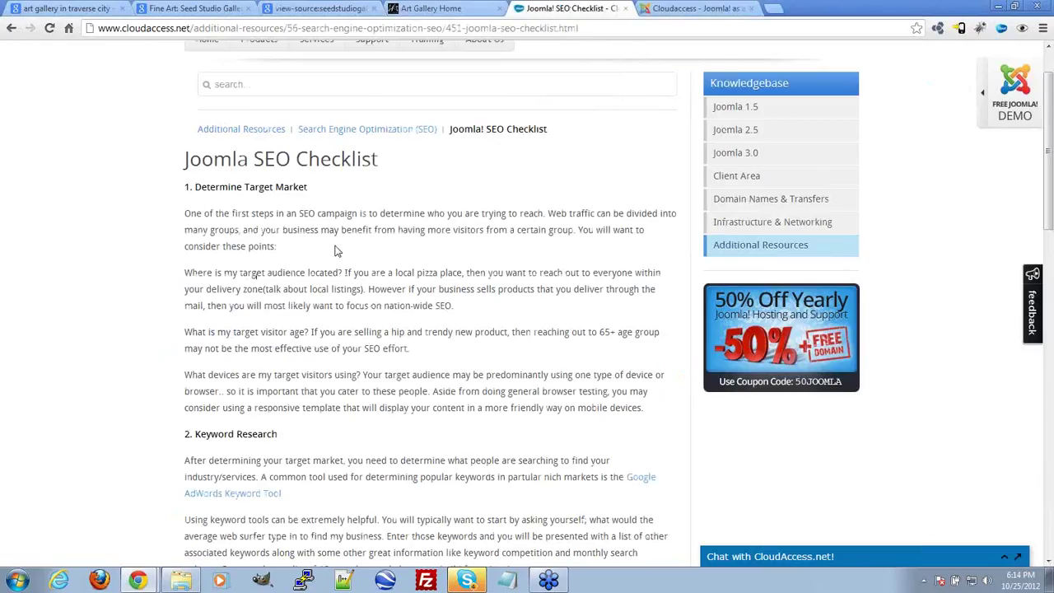
pyautogui.scroll(-1, 338, 329)
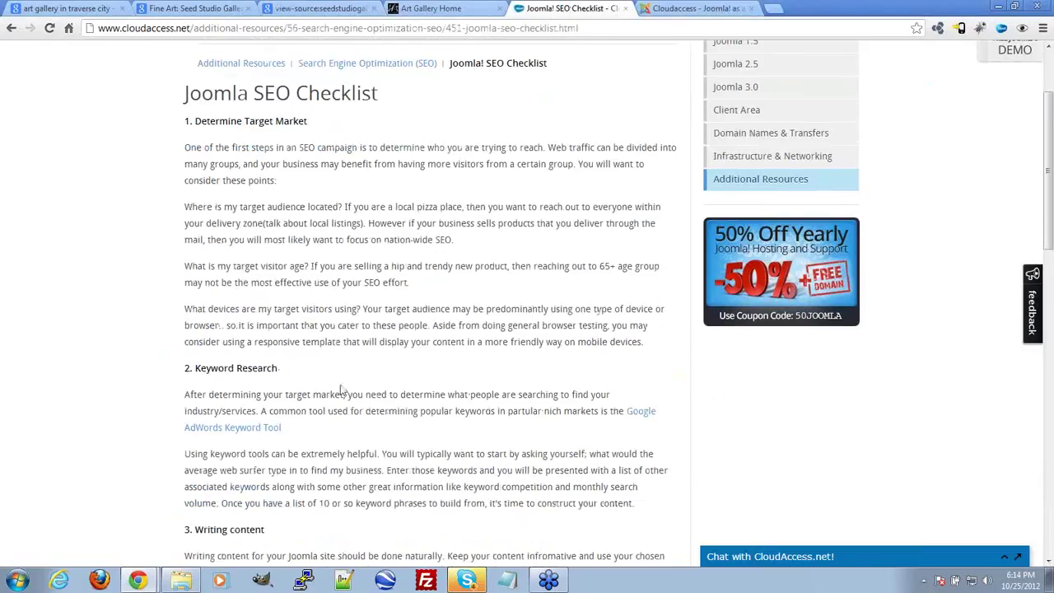
pyautogui.scroll(-1, 372, 392)
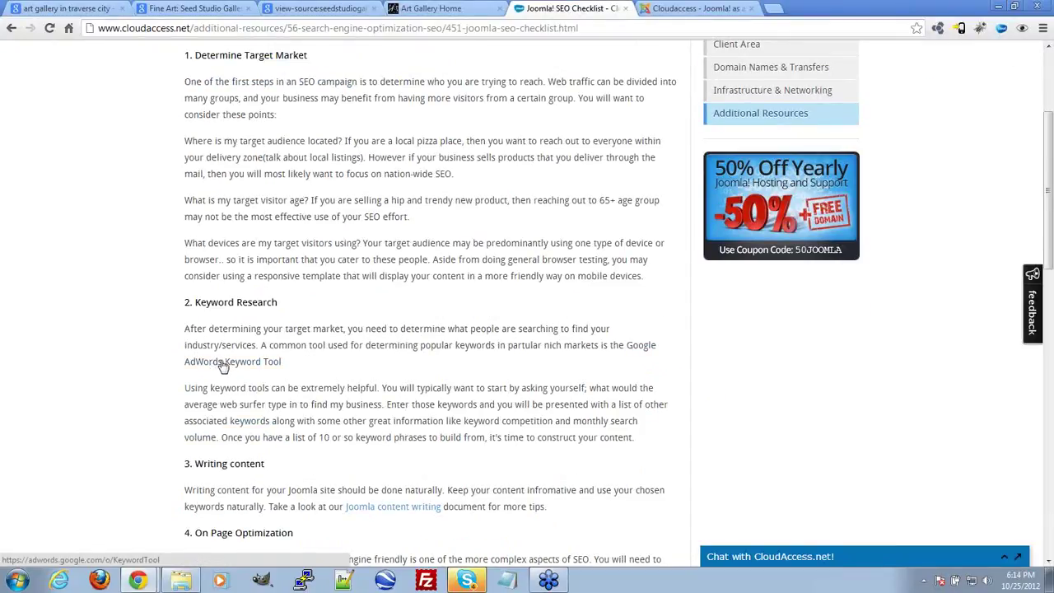
pyautogui.middleClick(223, 365)
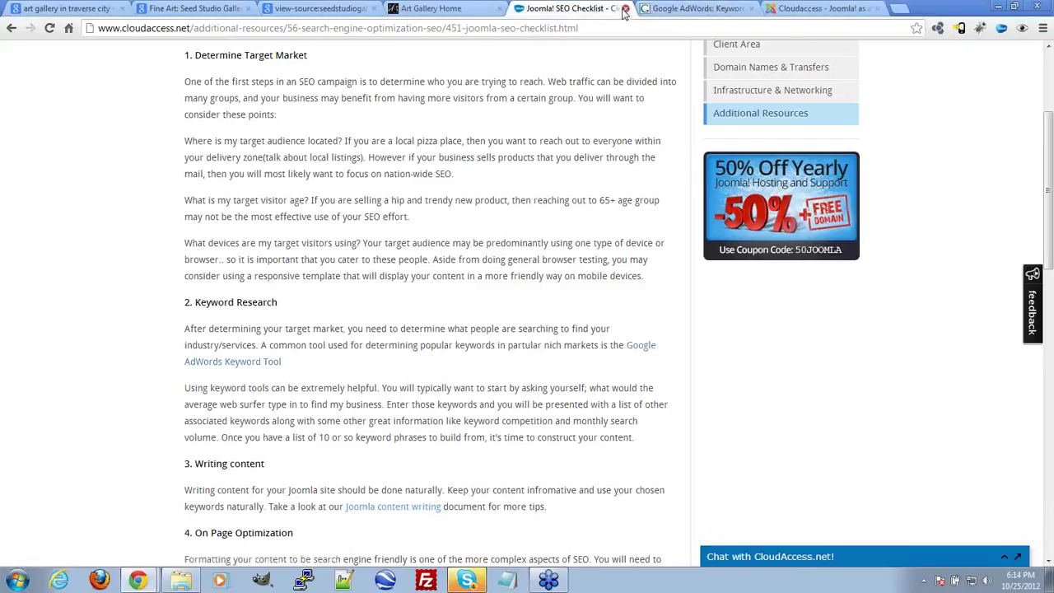
pyautogui.hotkey('ctrl', 'w')
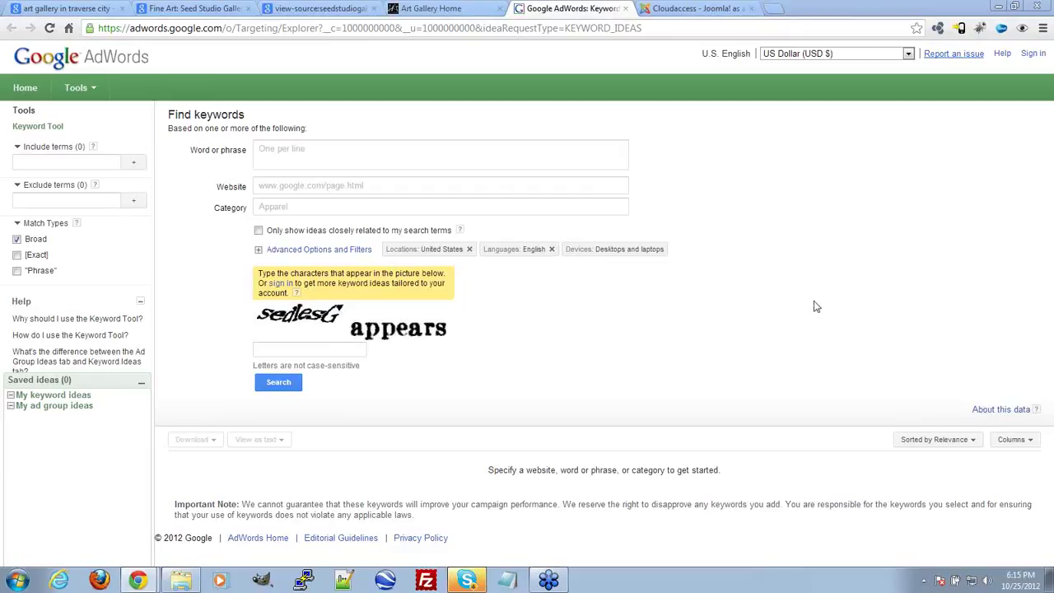
# Highlight "Fine Art" in the gallery source's meta description and view the Seed Studio Gallery home page
pyautogui.click(439, 156)
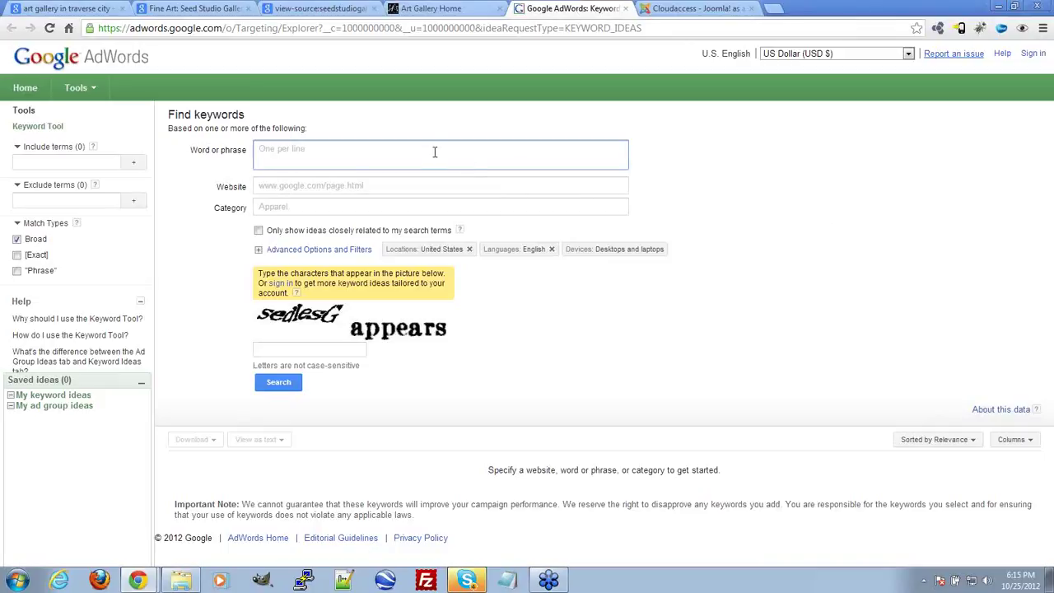
pyautogui.click(321, 8)
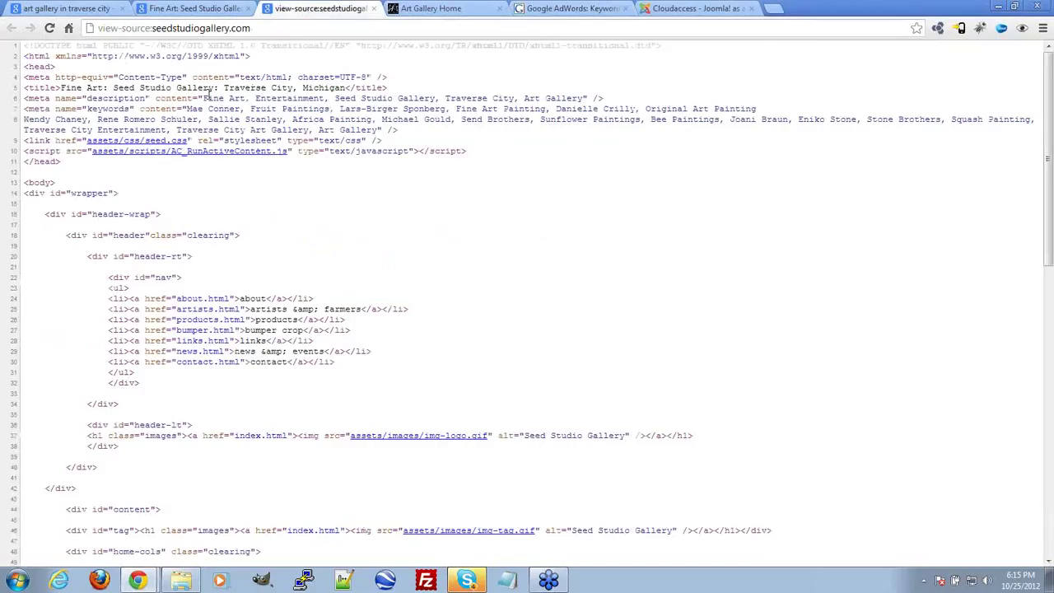
pyautogui.moveTo(222, 99); pyautogui.dragTo(246, 98)
pyautogui.click(186, 7)
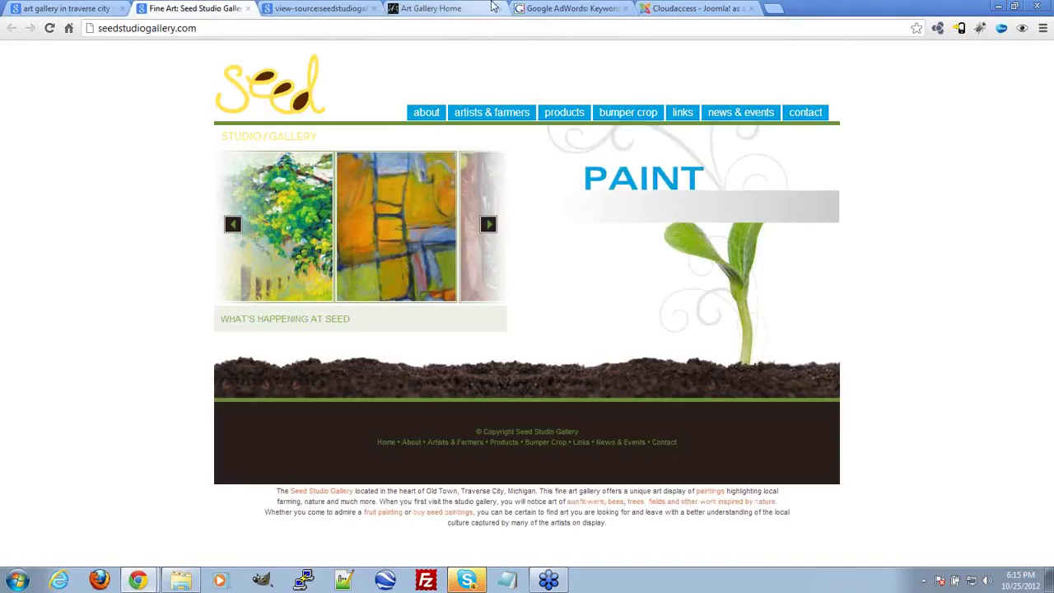
# Search the AdWords Keyword Tool for ideas on "Fine Art", entering the CAPTCHA characters
pyautogui.click(568, 7)
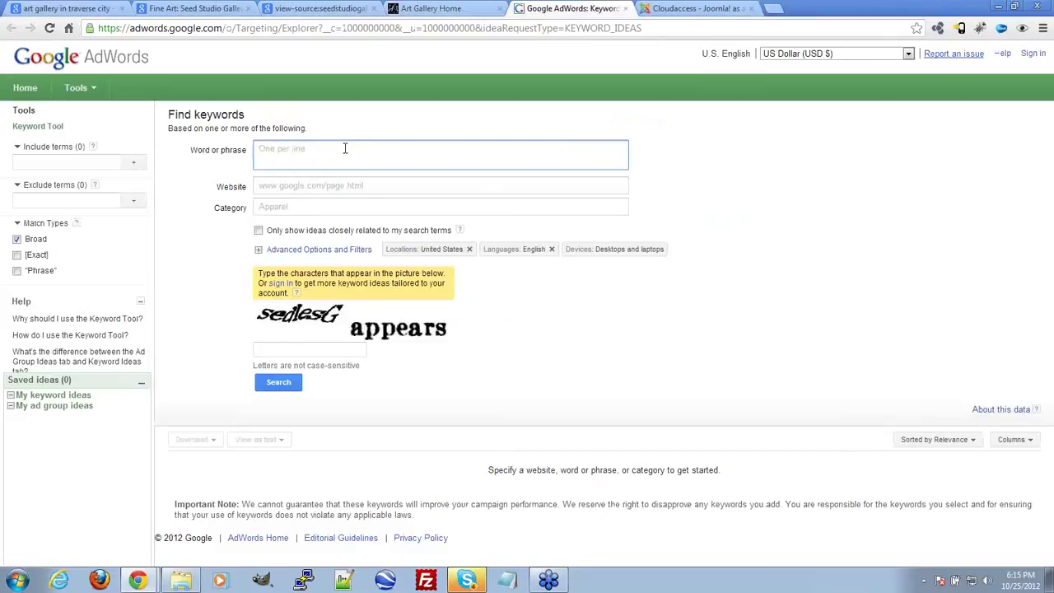
pyautogui.write('Fine Art')
pyautogui.click(313, 347)
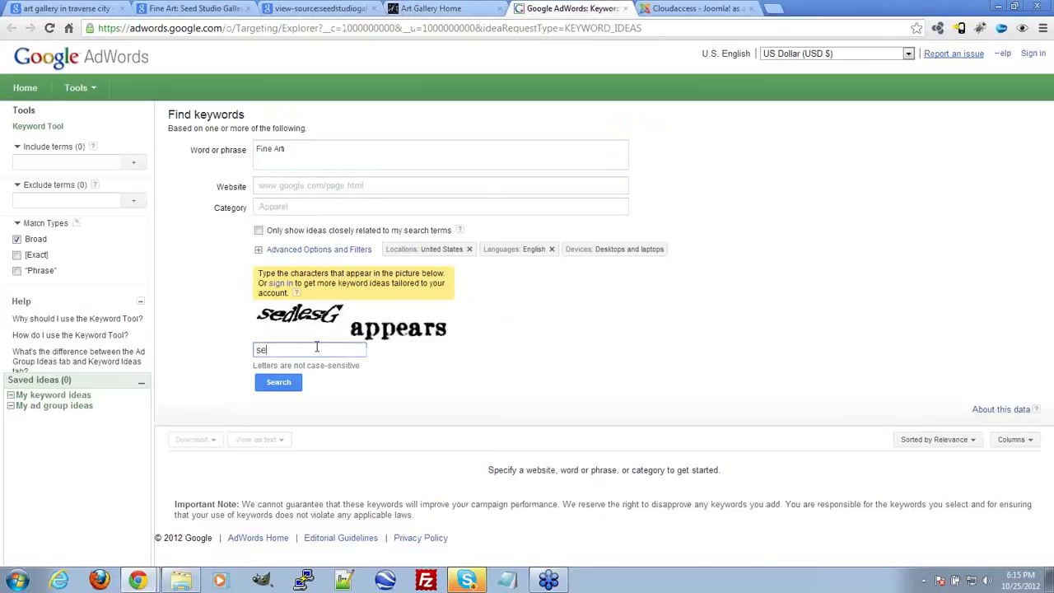
pyautogui.write('sedlesG appears')
pyautogui.click(298, 381)
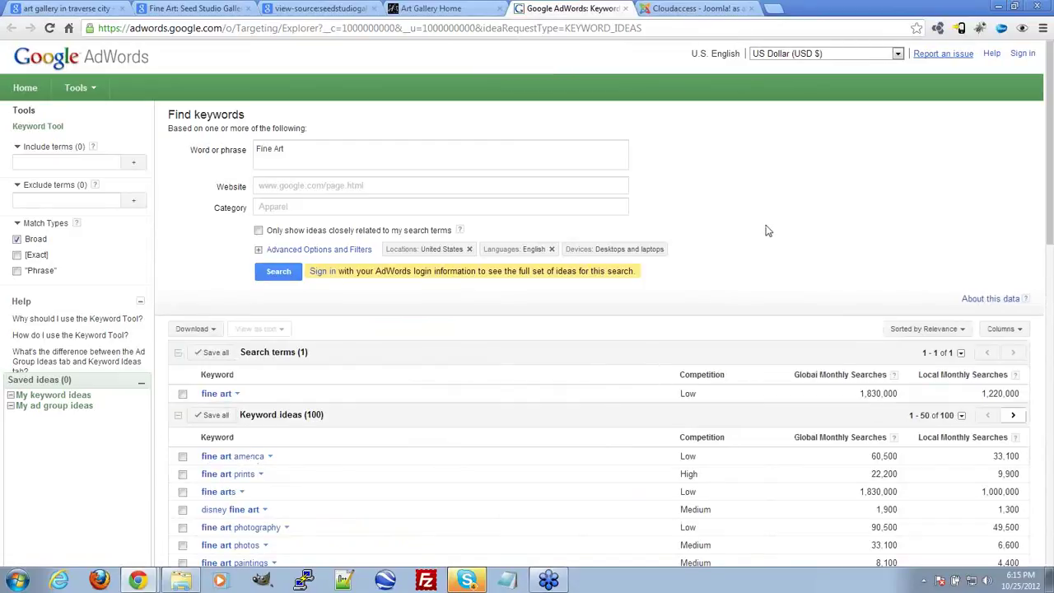
# Examine the competition level and the global and local monthly searches of the fine art keyword ideas
pyautogui.scroll(-1, 765, 230)
pyautogui.scroll(1, 750, 275)
pyautogui.scroll(-2, 617, 355)
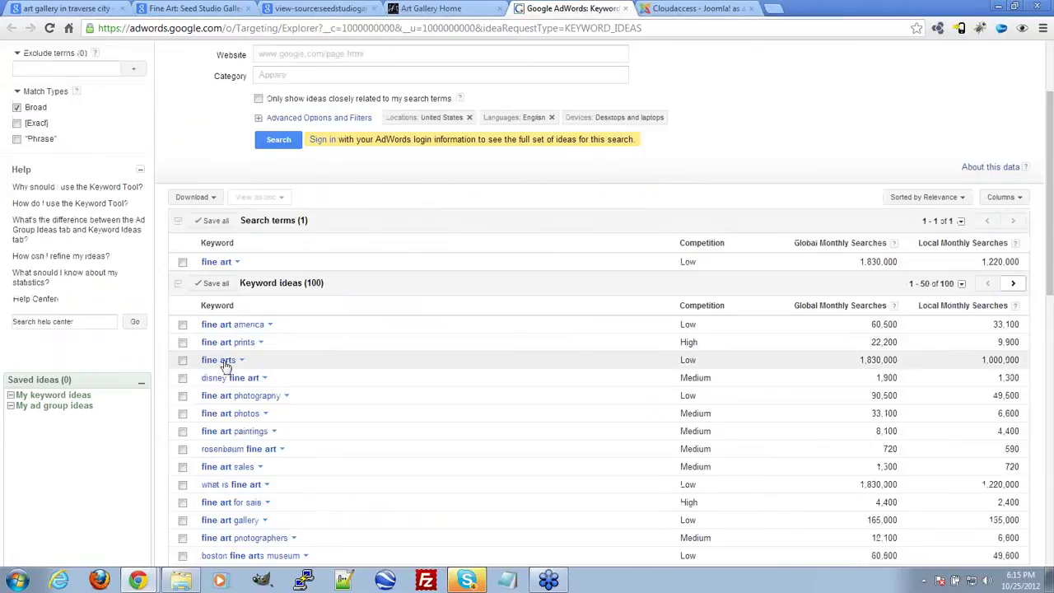
pyautogui.scroll(-2, 448, 406)
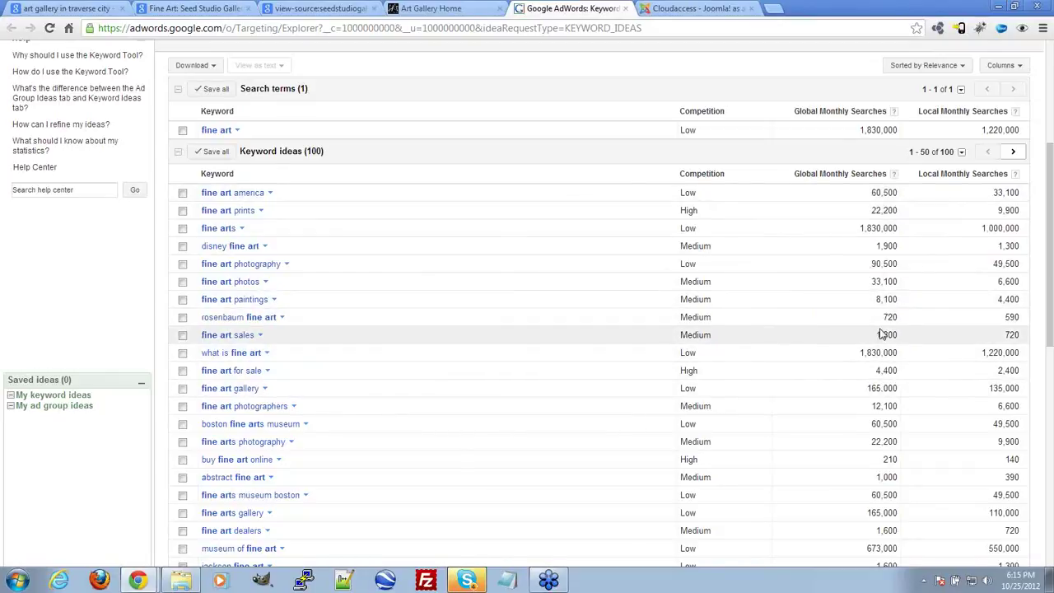
pyautogui.scroll(-1, 881, 339)
pyautogui.scroll(2, 880, 334)
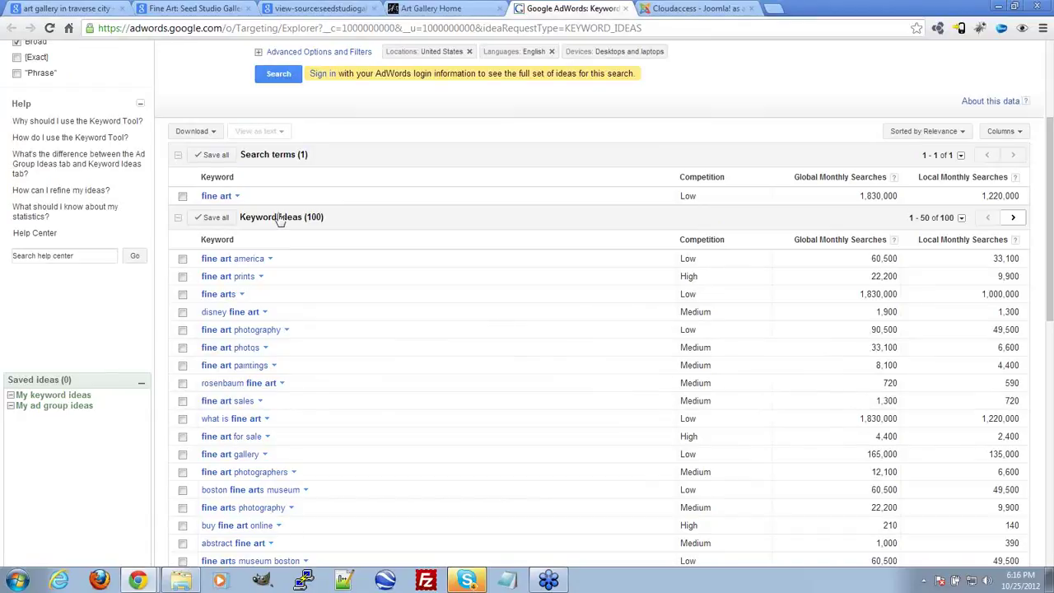
# Highlight "traverse city" in the Google query, shorten the query to "art gallery" and look over its results
pyautogui.click(81, 8)
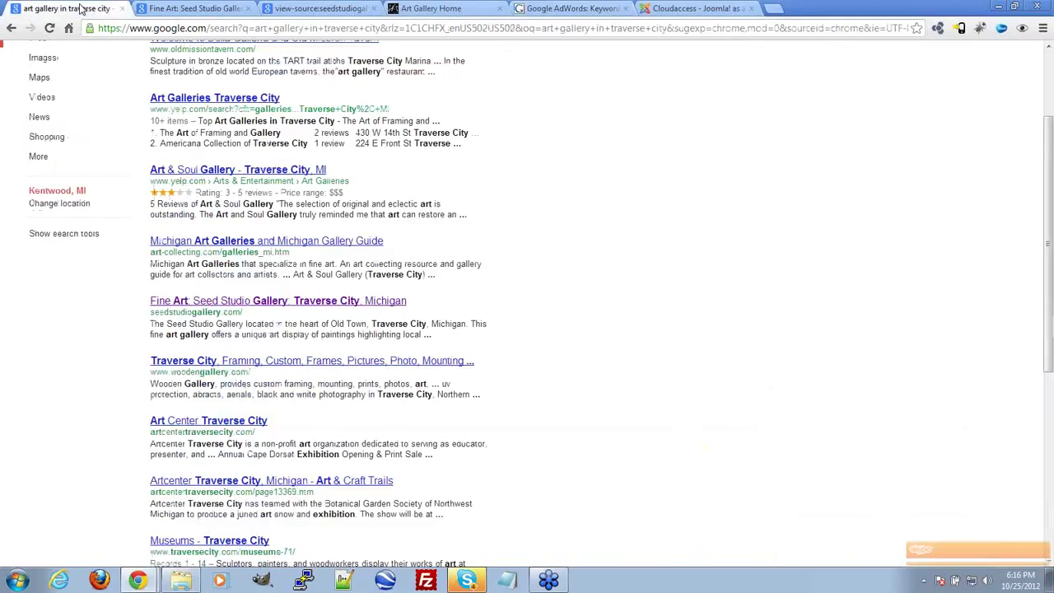
pyautogui.moveTo(206, 83); pyautogui.dragTo(320, 86)
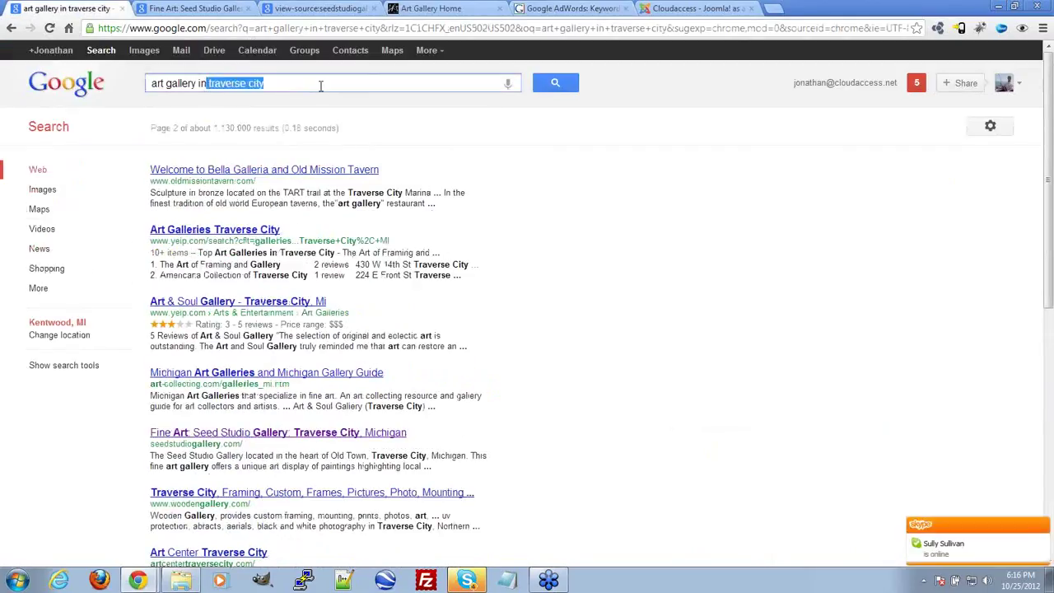
pyautogui.click(581, 199)
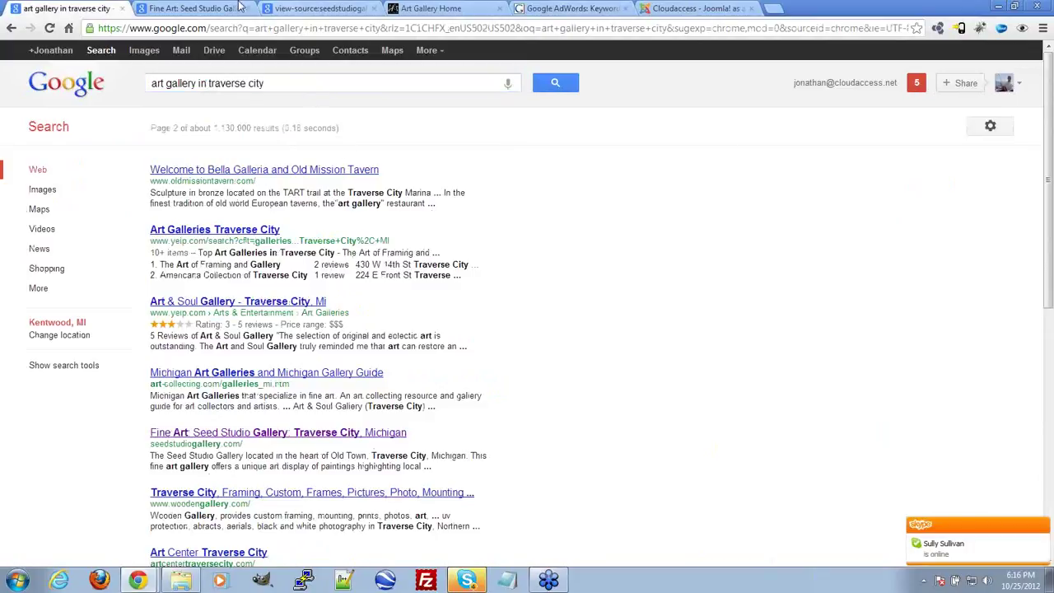
pyautogui.moveTo(198, 83); pyautogui.dragTo(265, 83)
pyautogui.press('BackSpace')
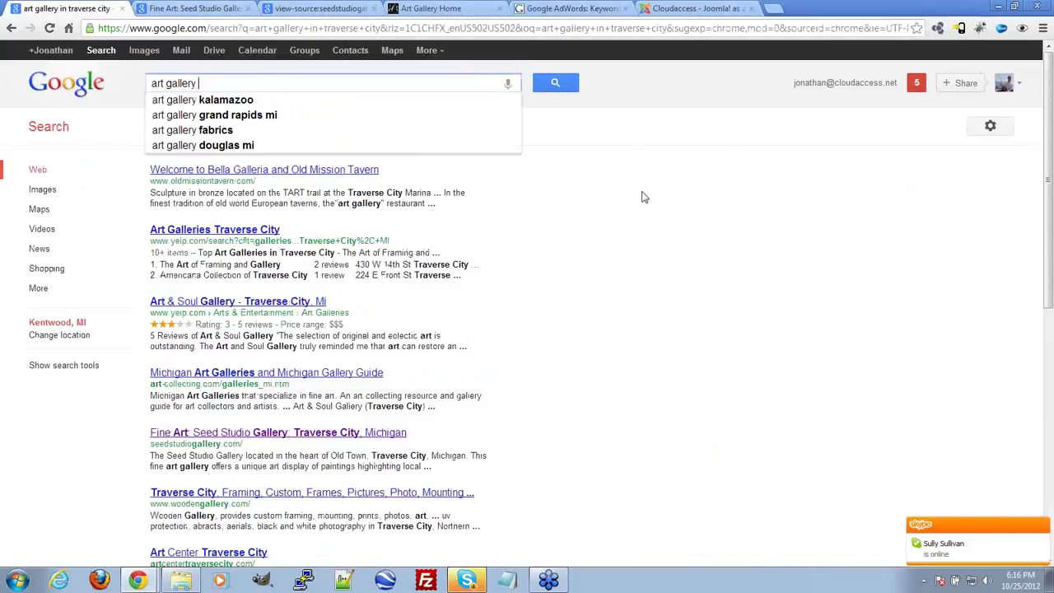
pyautogui.press('Return')
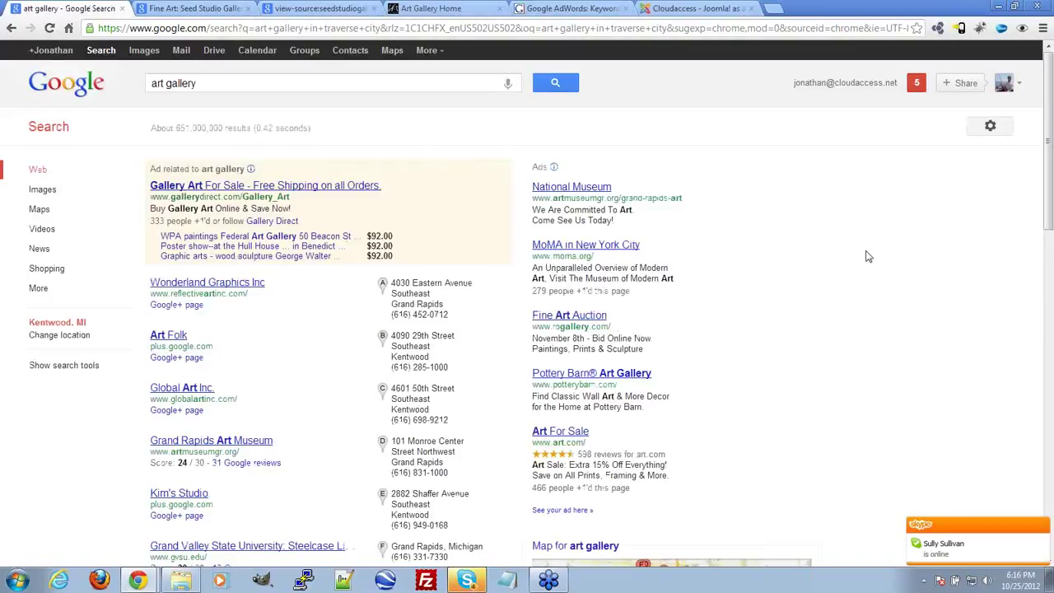
pyautogui.scroll(-1, 785, 260)
pyautogui.scroll(1, 786, 260)
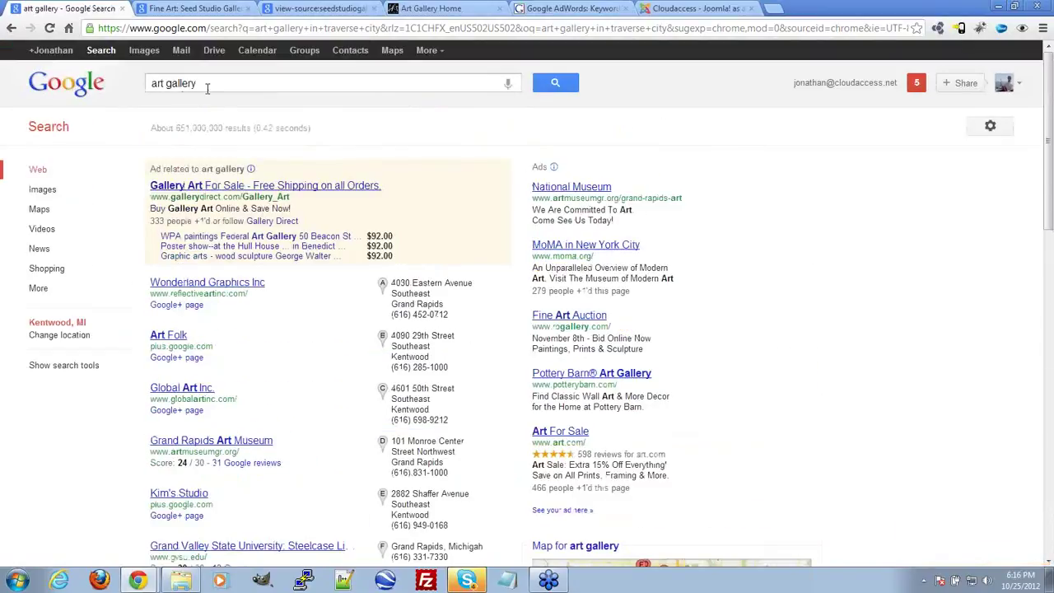
# Return to the AdWords keyword ideas and compare related phrases such as "fine art gallery" by their monthly searches
pyautogui.click(568, 9)
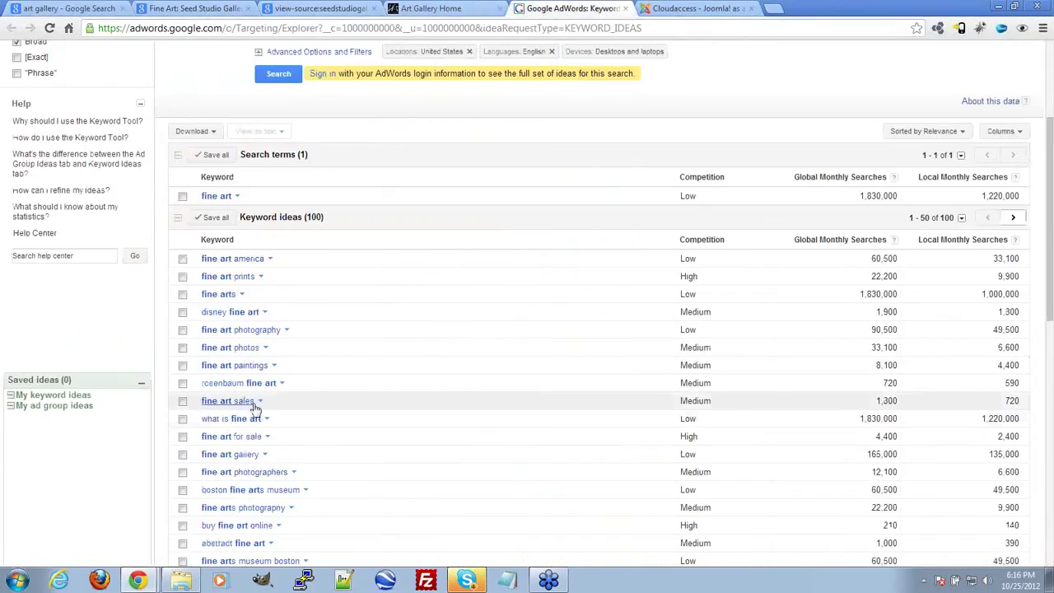
pyautogui.scroll(-1, 356, 323)
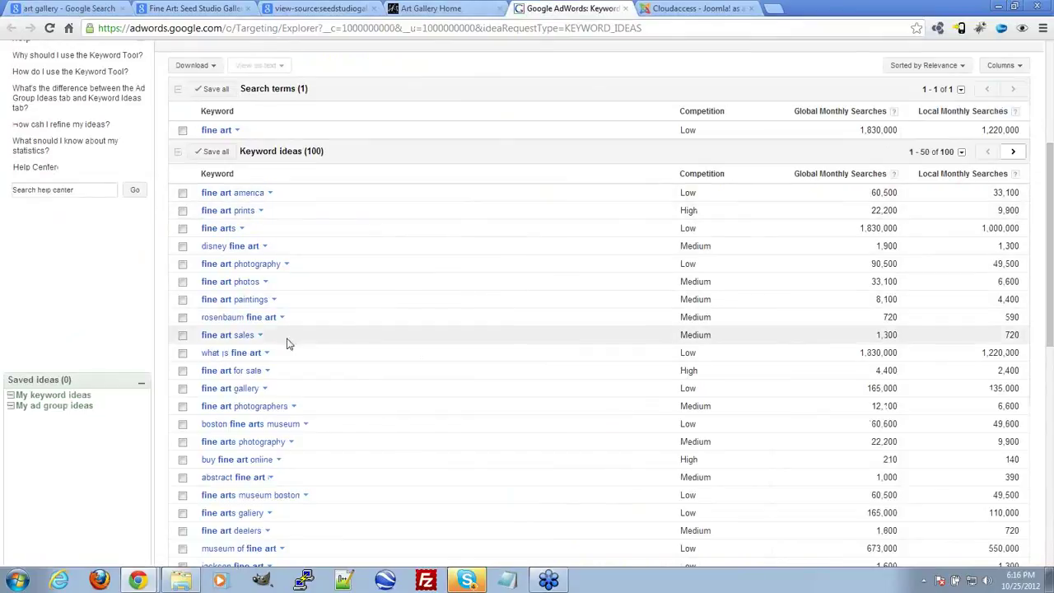
pyautogui.scroll(-2, 496, 284)
pyautogui.scroll(1, 484, 280)
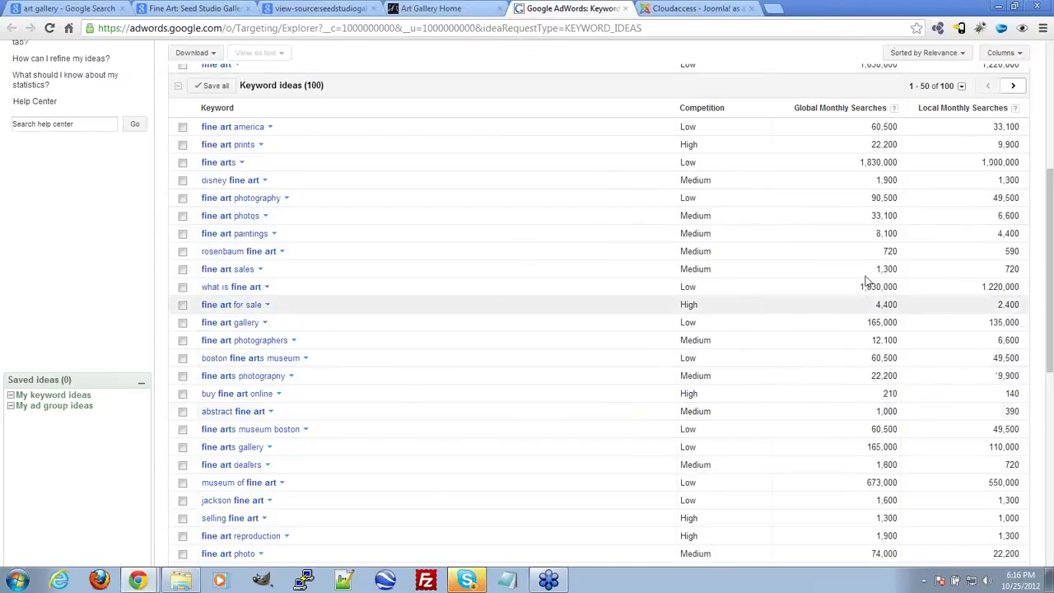
pyautogui.scroll(-1, 435, 225)
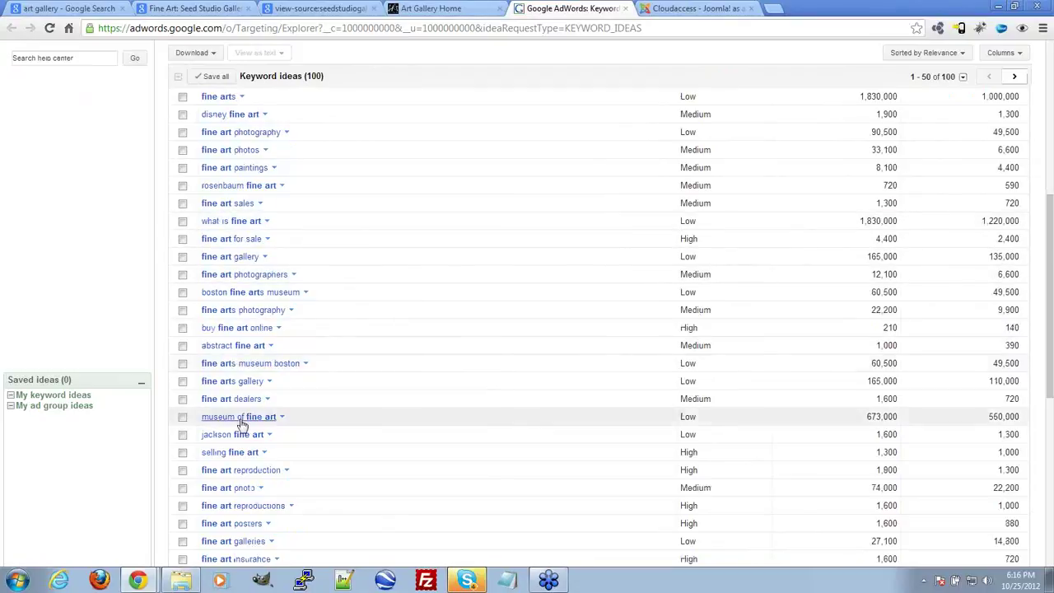
pyautogui.scroll(-2, 222, 272)
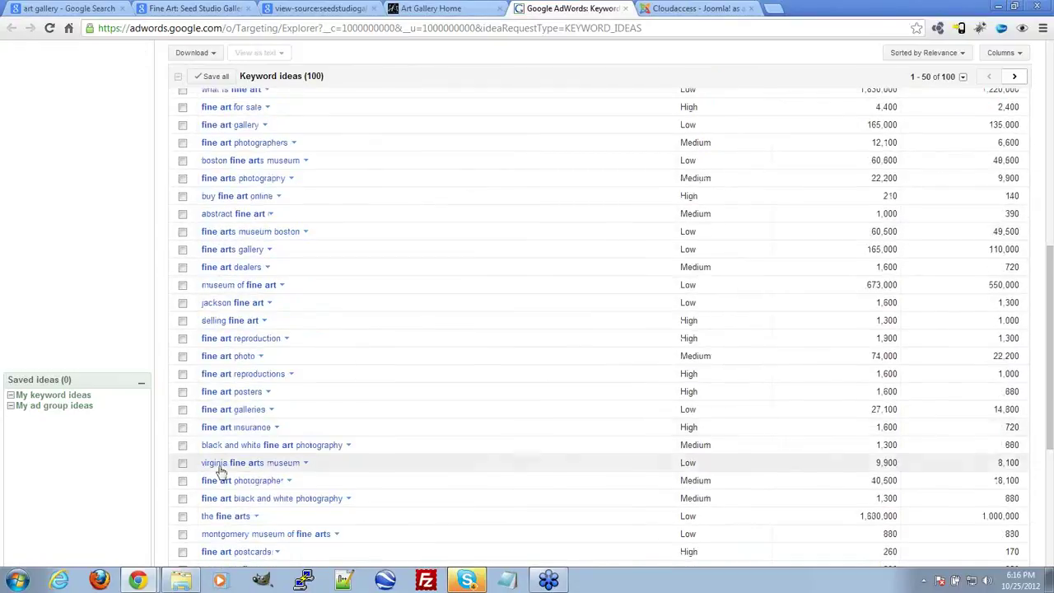
pyautogui.scroll(3, 220, 440)
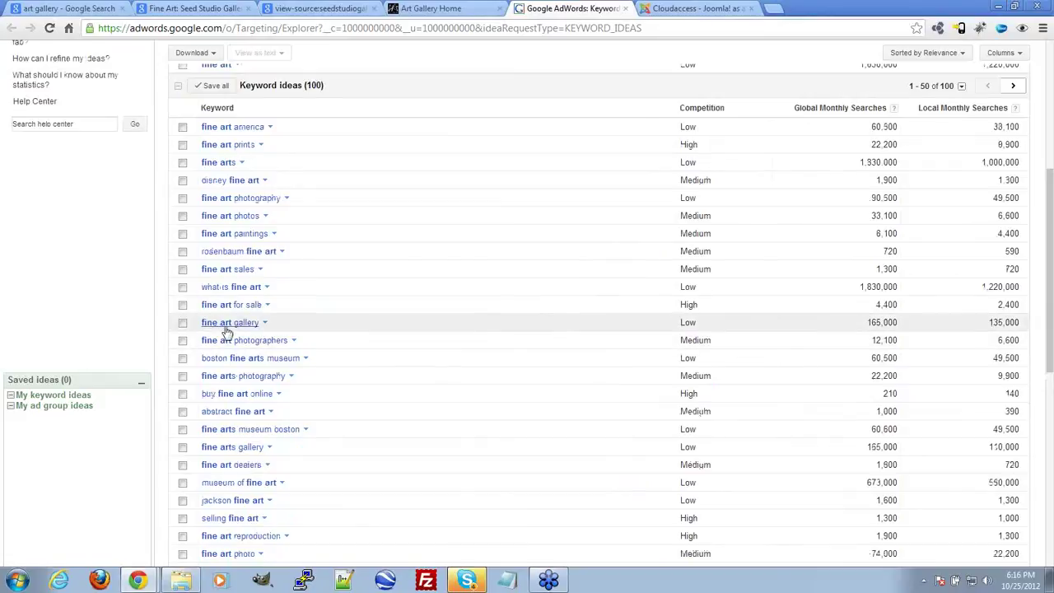
pyautogui.scroll(-5, 313, 333)
# Copy the word "Entertainment" from the meta description in the Seed Studio Gallery source code
pyautogui.click(429, 7)
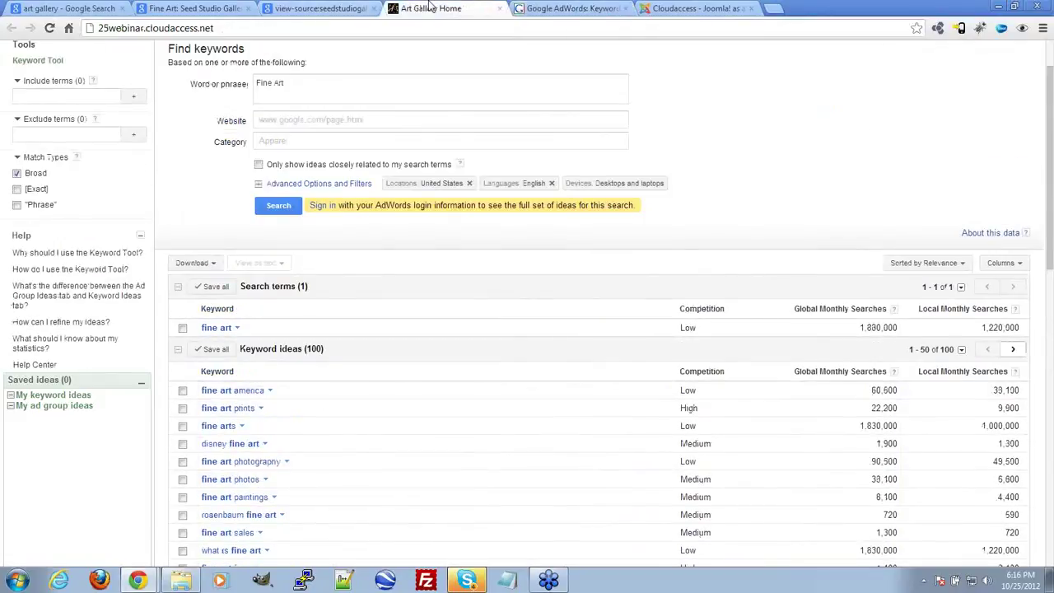
pyautogui.click(333, 9)
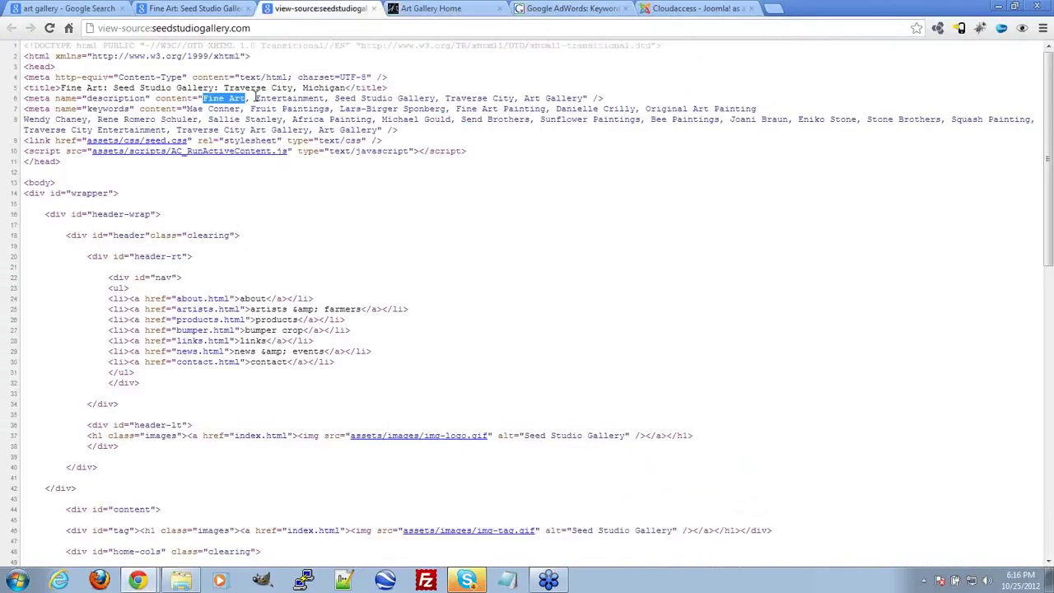
pyautogui.moveTo(255, 98); pyautogui.dragTo(325, 98)
pyautogui.hotkey('ctrl', 'c')
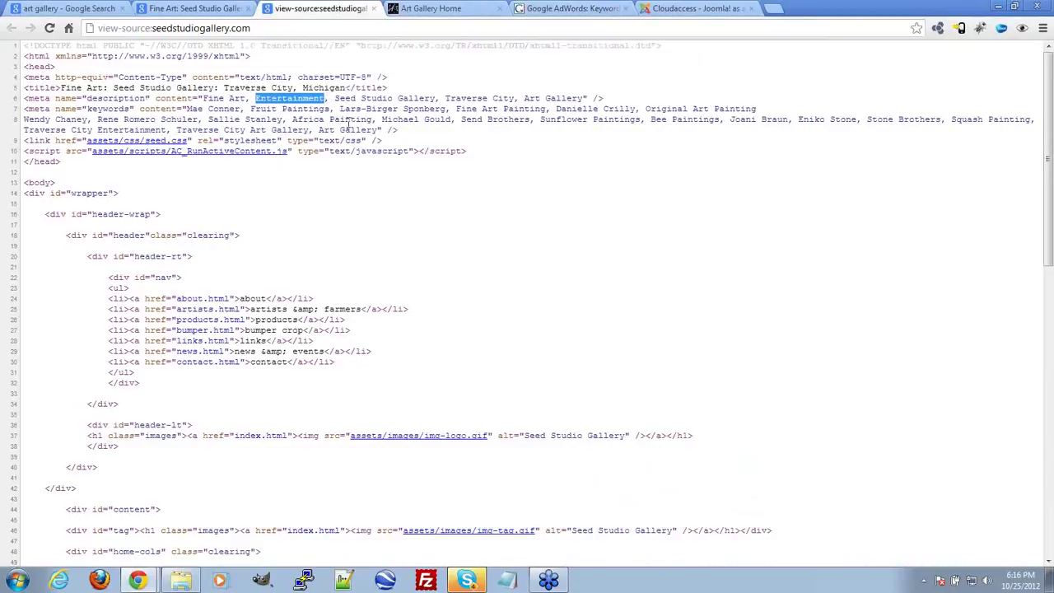
# Search the AdWords Keyword Tool for the copied word "Entertainment" in place of the previous phrase
pyautogui.click(586, 10)
pyautogui.click(378, 92)
pyautogui.hotkey('ctrl', 'a')
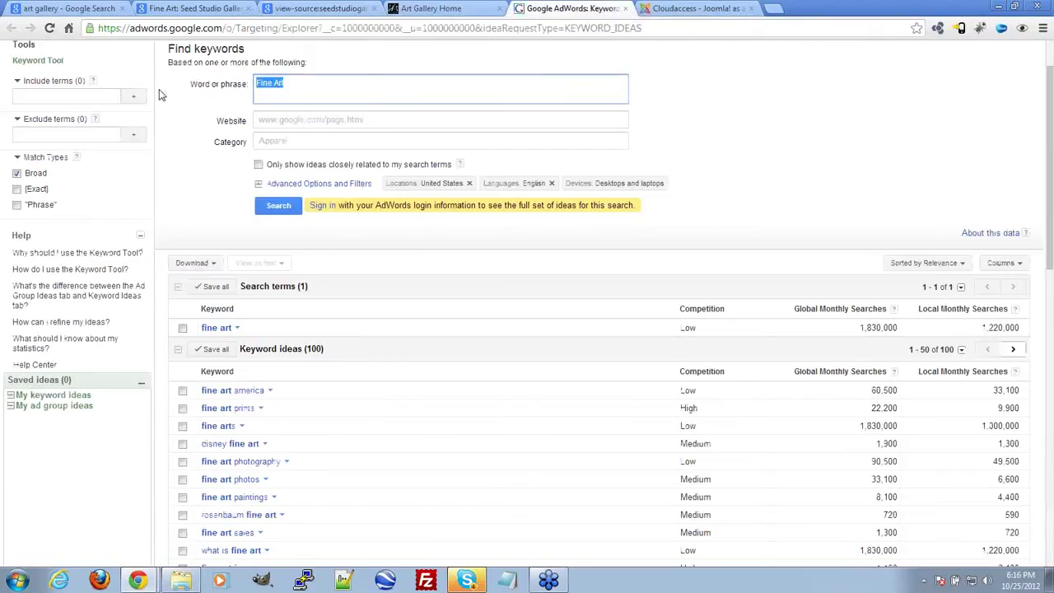
pyautogui.hotkey('ctrl', 'v')
pyautogui.click(277, 205)
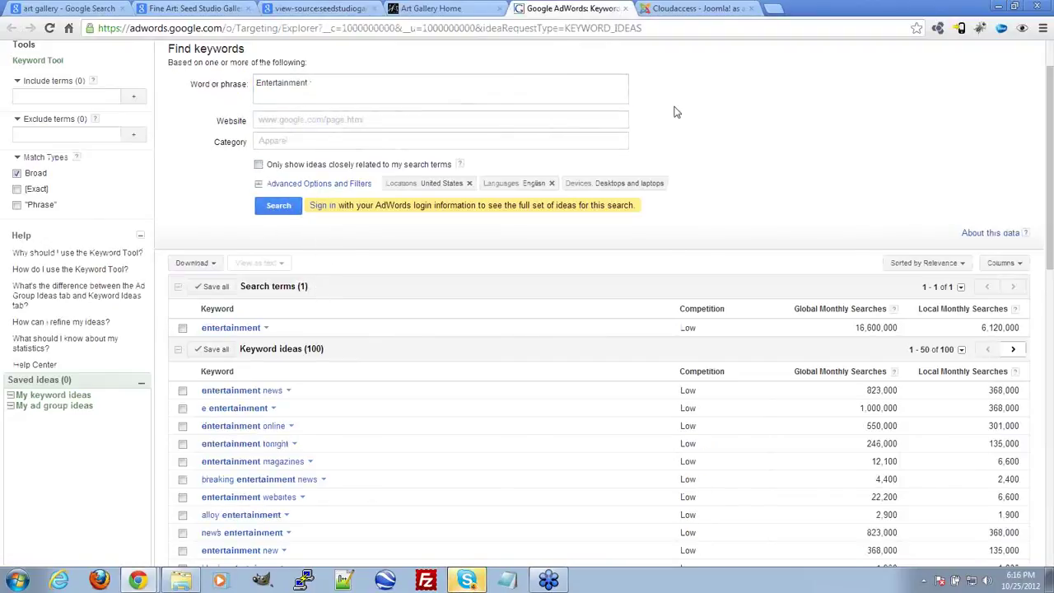
pyautogui.click(356, 98)
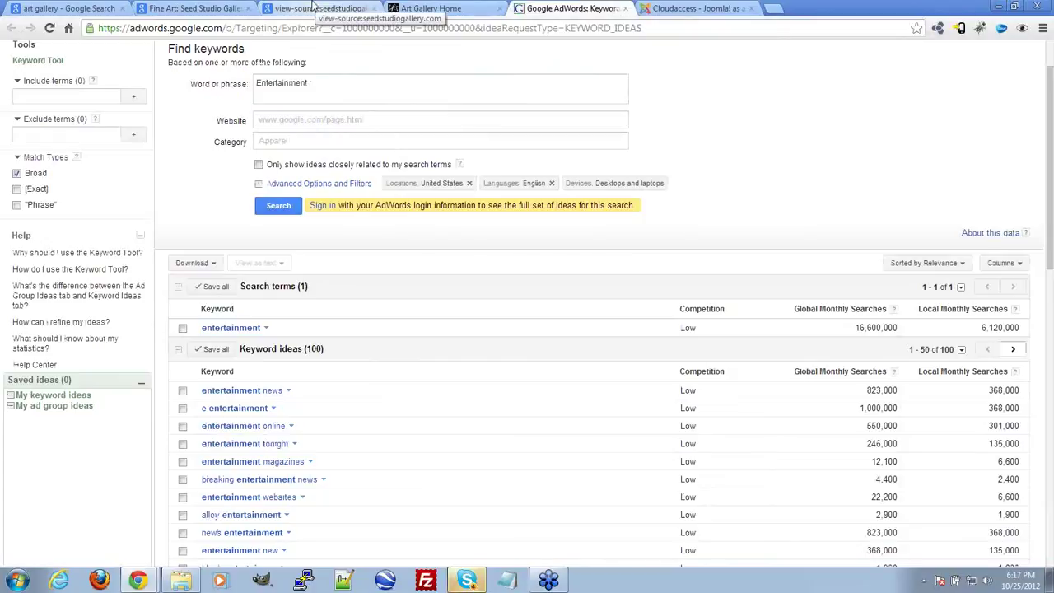
# Copy "Original Art Painting" from the meta keywords in the Seed Studio Gallery source and search the AdWords Keyword Tool for it
pyautogui.click(430, 9)
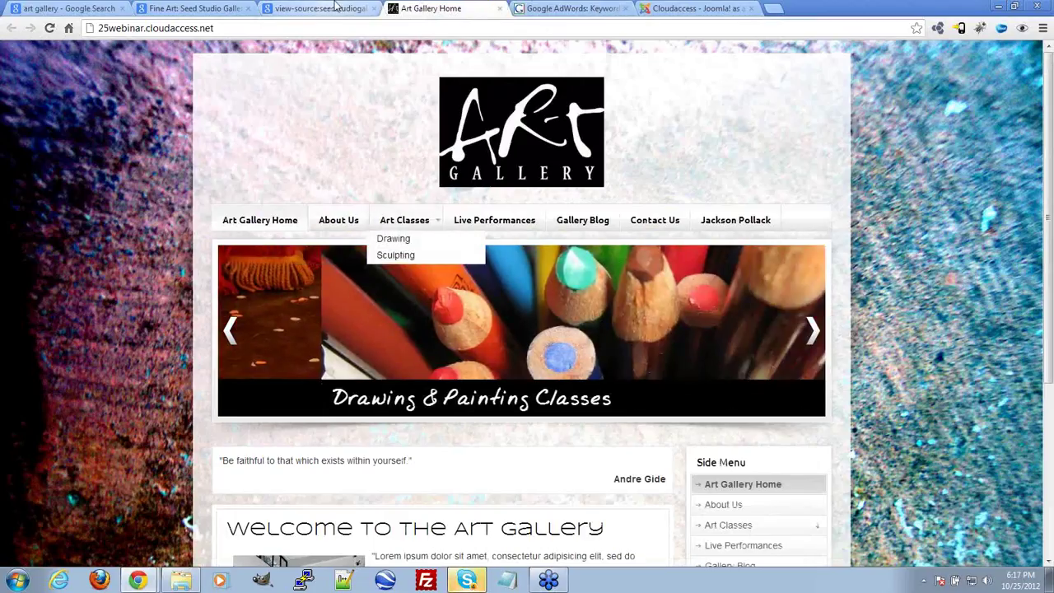
pyautogui.hotkey('ctrl', 'shift', 'Tab')
pyautogui.click(352, 99)
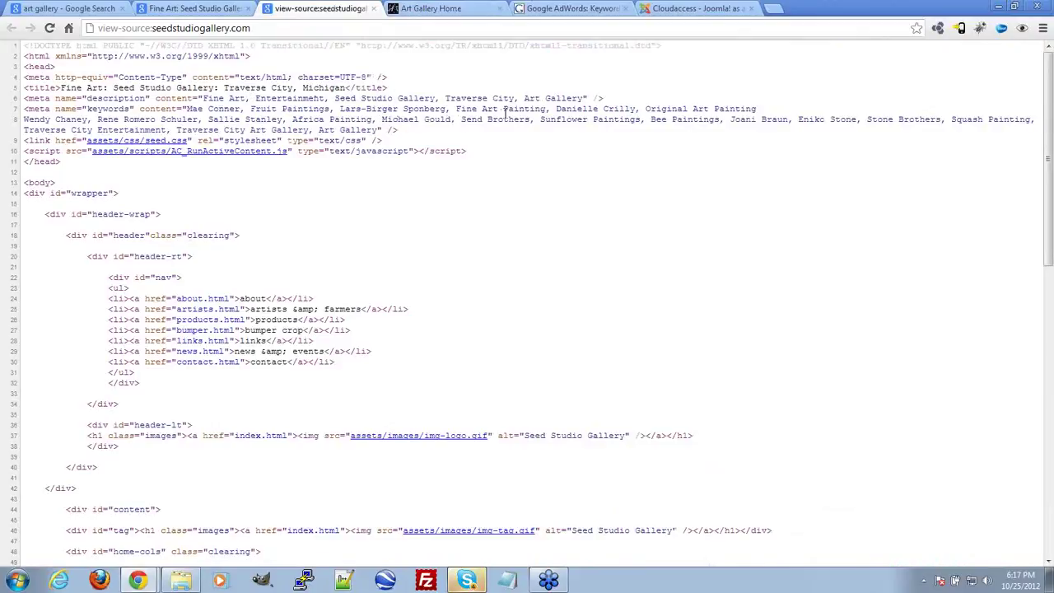
pyautogui.moveTo(757, 107); pyautogui.dragTo(657, 109)
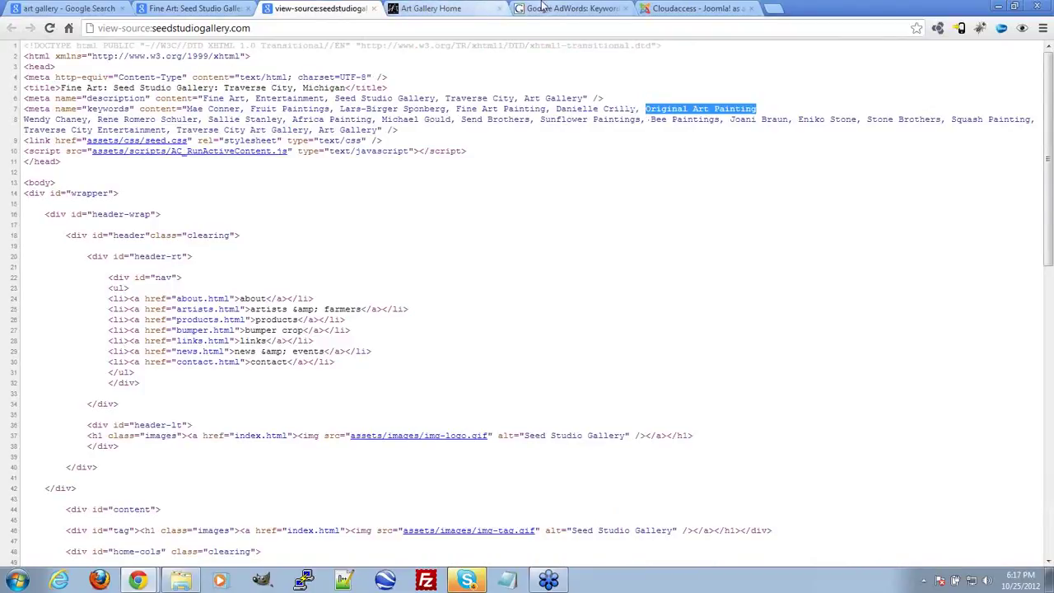
pyautogui.click(568, 8)
pyautogui.write('Original Art Painting')
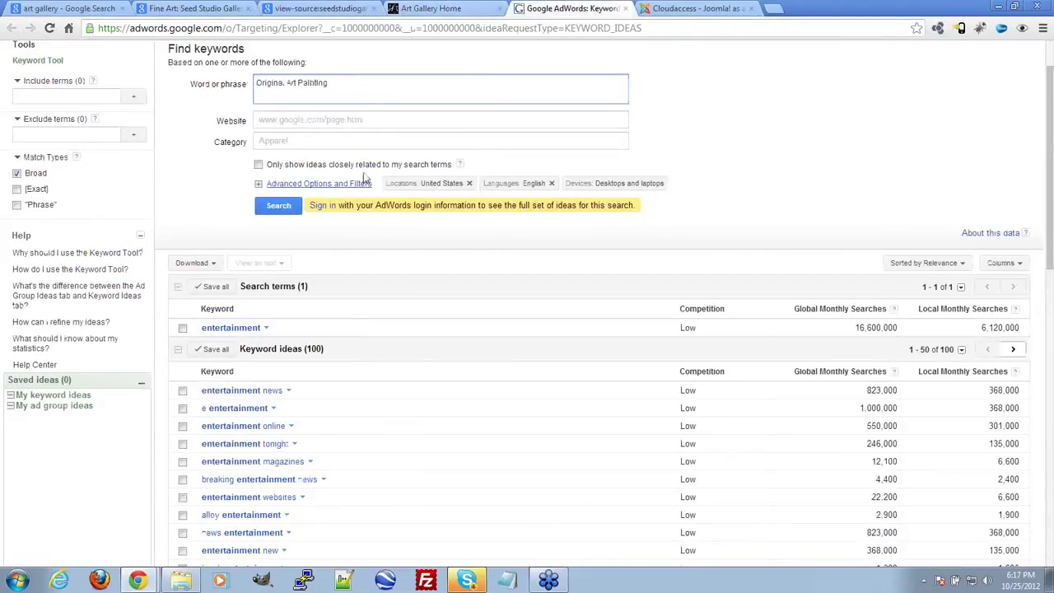
pyautogui.click(278, 205)
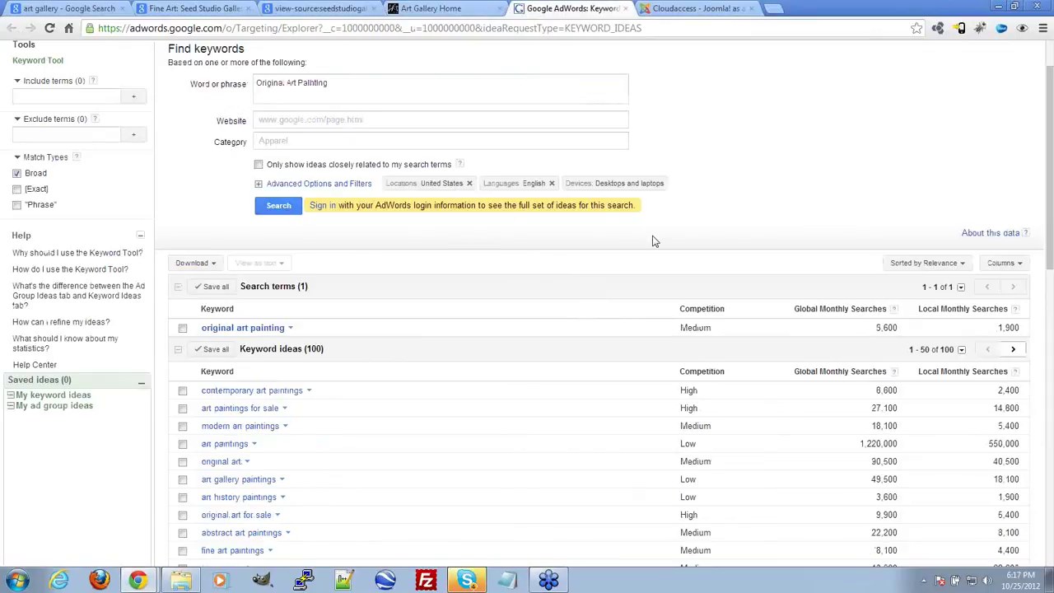
# Examine the competition and monthly searches of the original art painting keyword ideas, especially those of "art paintings"
pyautogui.scroll(-3, 654, 238)
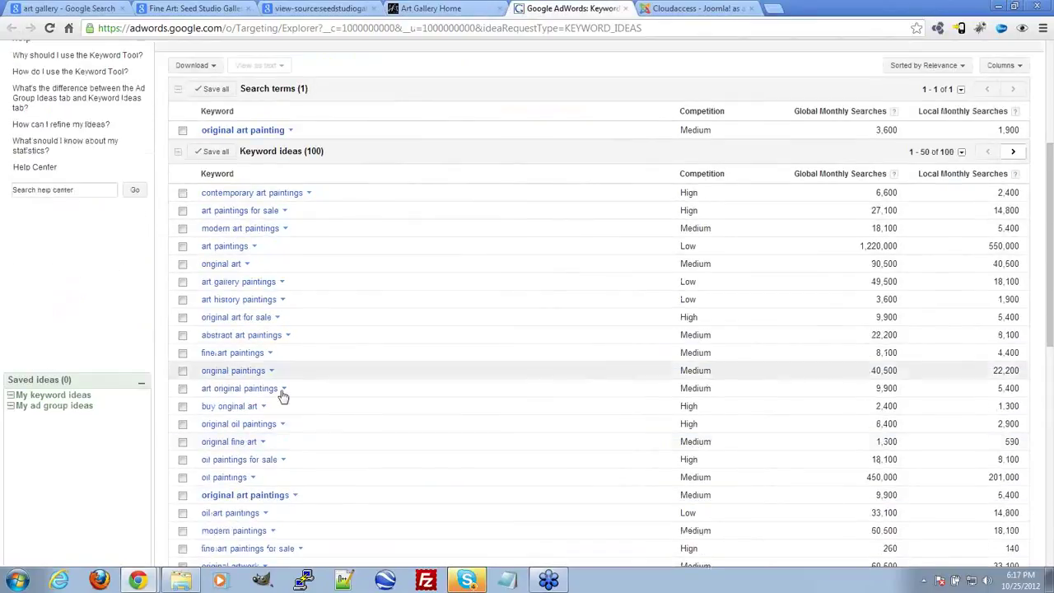
pyautogui.scroll(-1, 272, 364)
pyautogui.scroll(-1, 272, 364)
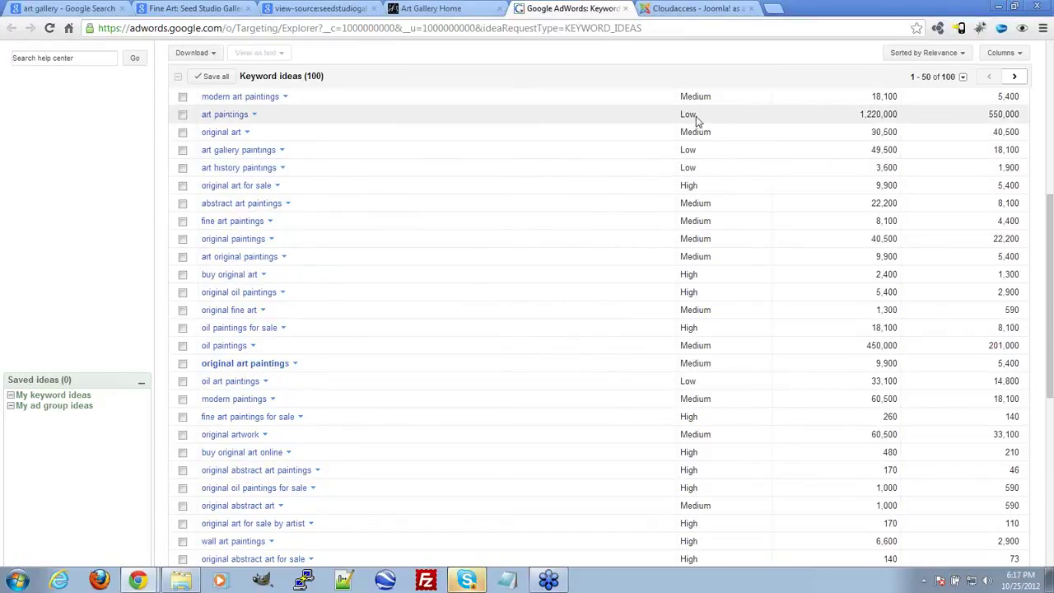
pyautogui.scroll(2, 705, 119)
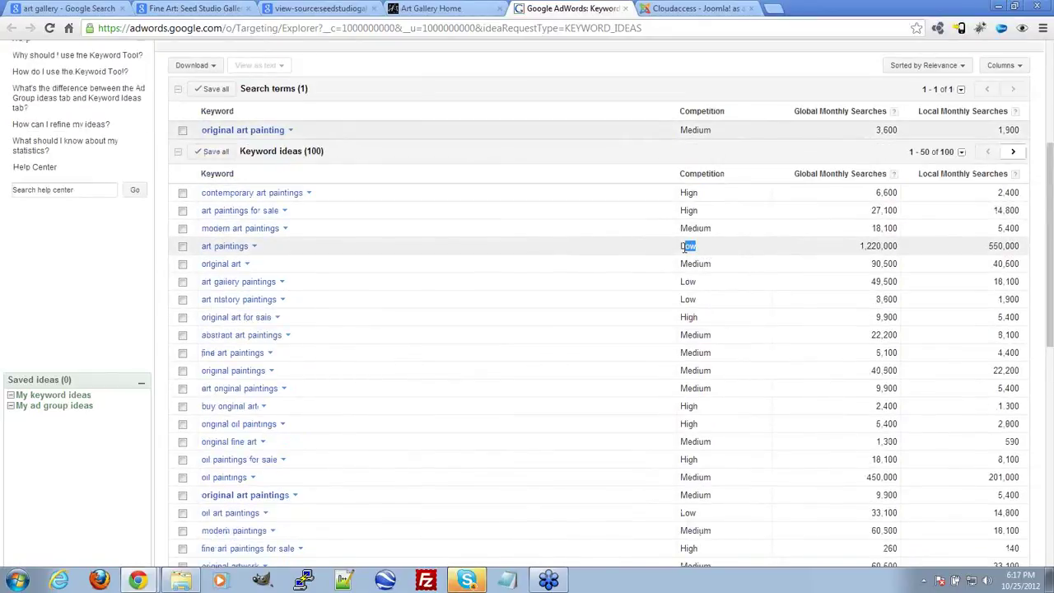
pyautogui.moveTo(856, 245); pyautogui.dragTo(903, 246)
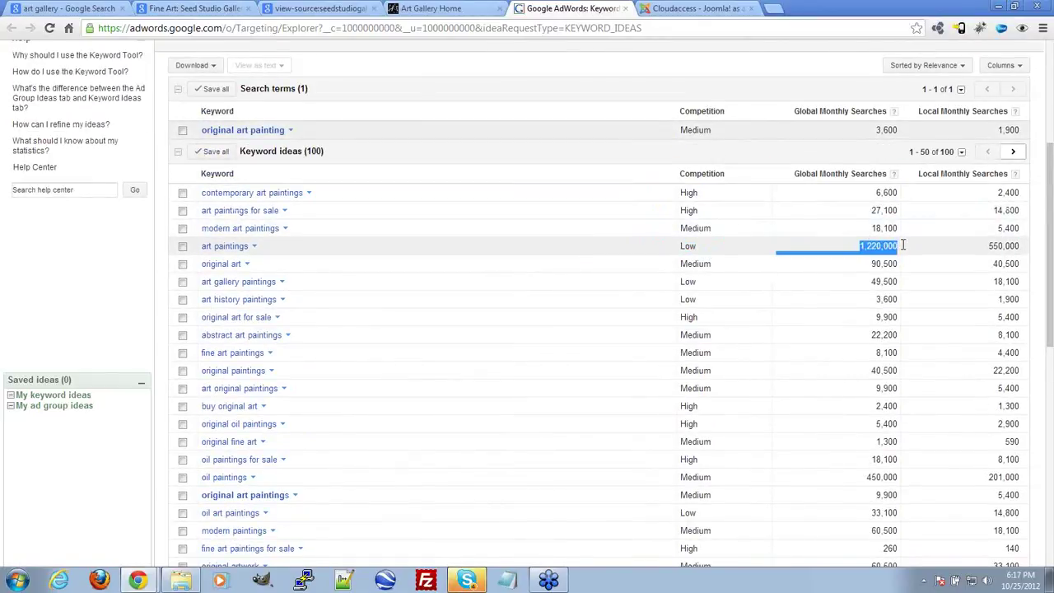
pyautogui.click(950, 250)
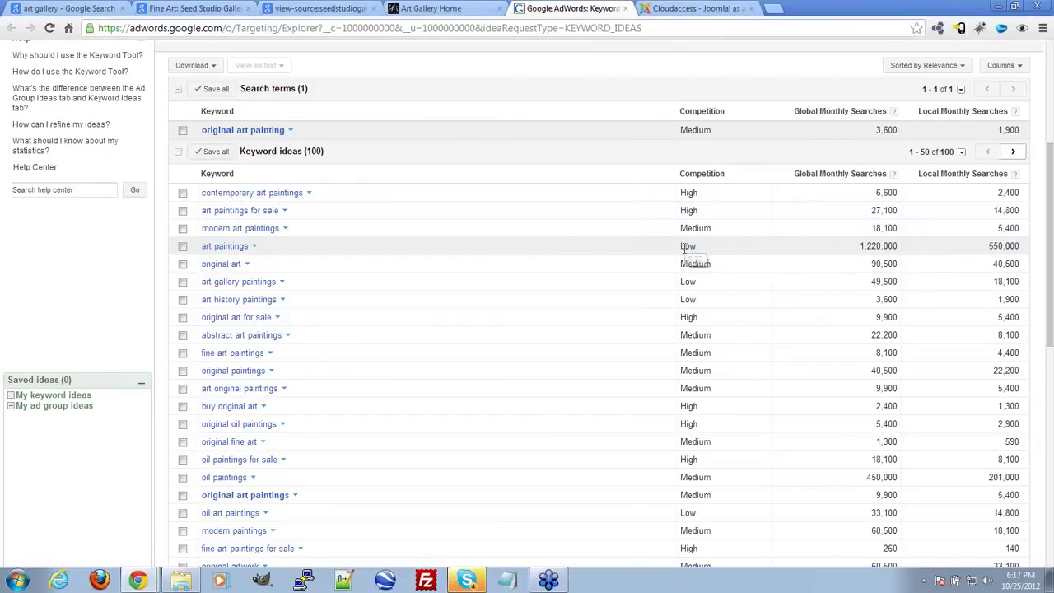
pyautogui.moveTo(682, 247); pyautogui.dragTo(929, 246)
pyautogui.click(926, 247)
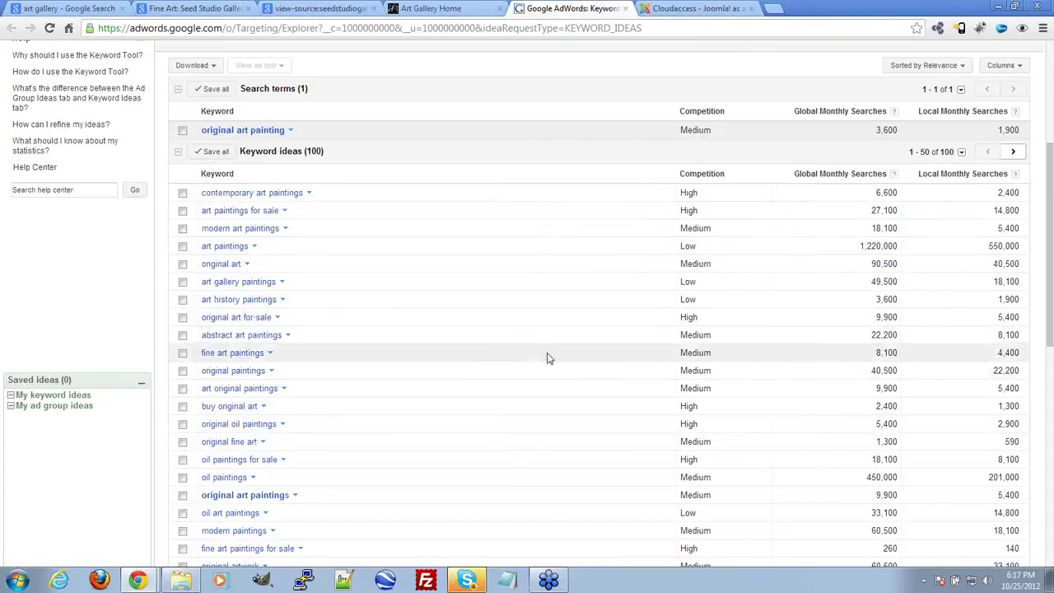
# Save the keyword ideas "art history paintings", "fine art paintings" and "buy original art"
pyautogui.scroll(-2, 632, 370)
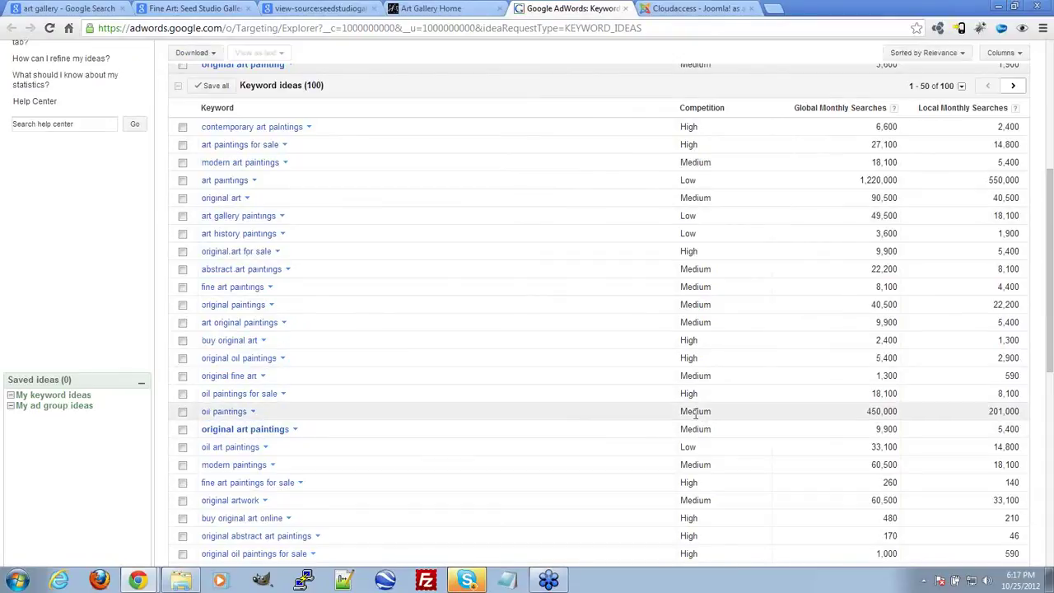
pyautogui.click(181, 233)
pyautogui.click(182, 286)
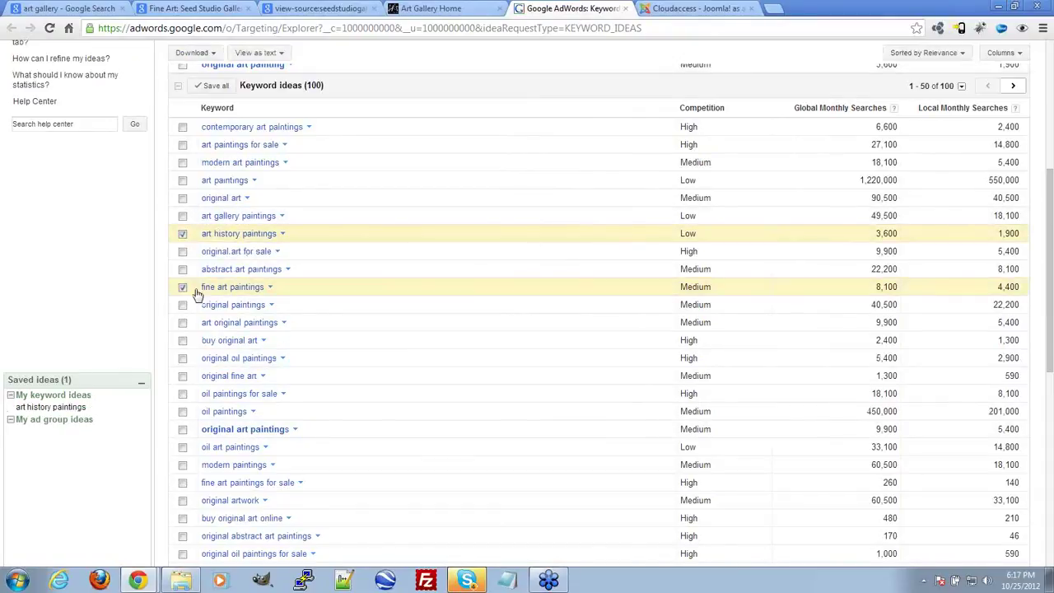
pyautogui.click(182, 340)
# Look through the remaining keyword ideas, save the whole list and close the AdWords Keyword Tool page
pyautogui.scroll(-5, 557, 388)
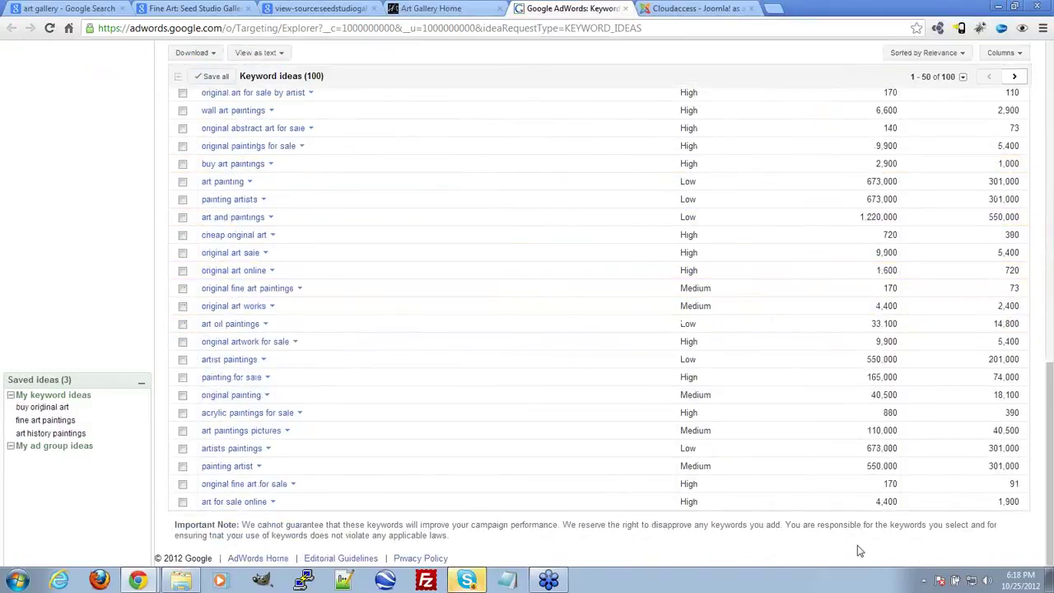
pyautogui.scroll(10, 680, 400)
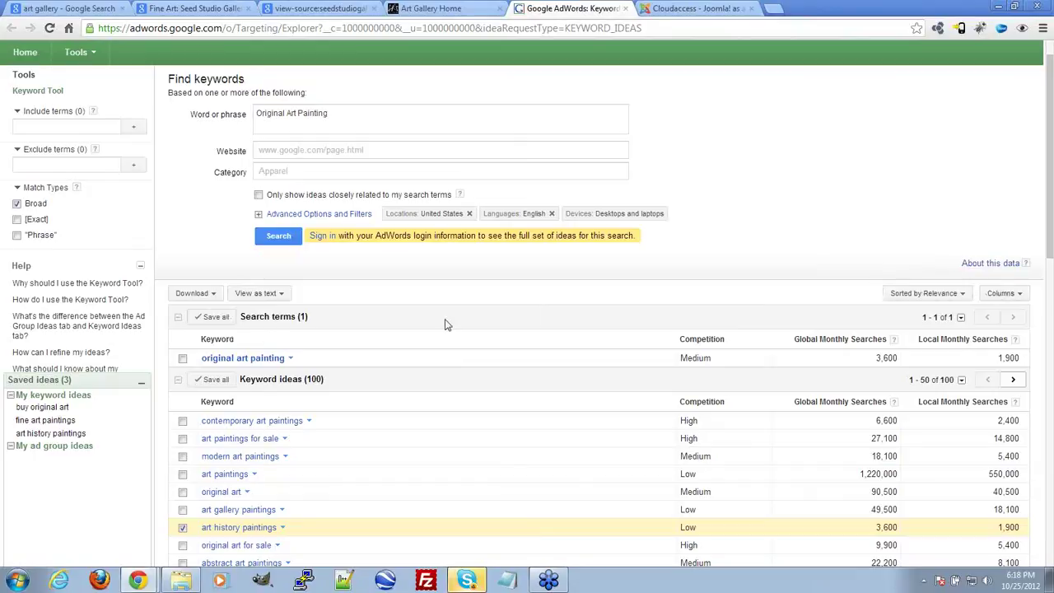
pyautogui.click(214, 380)
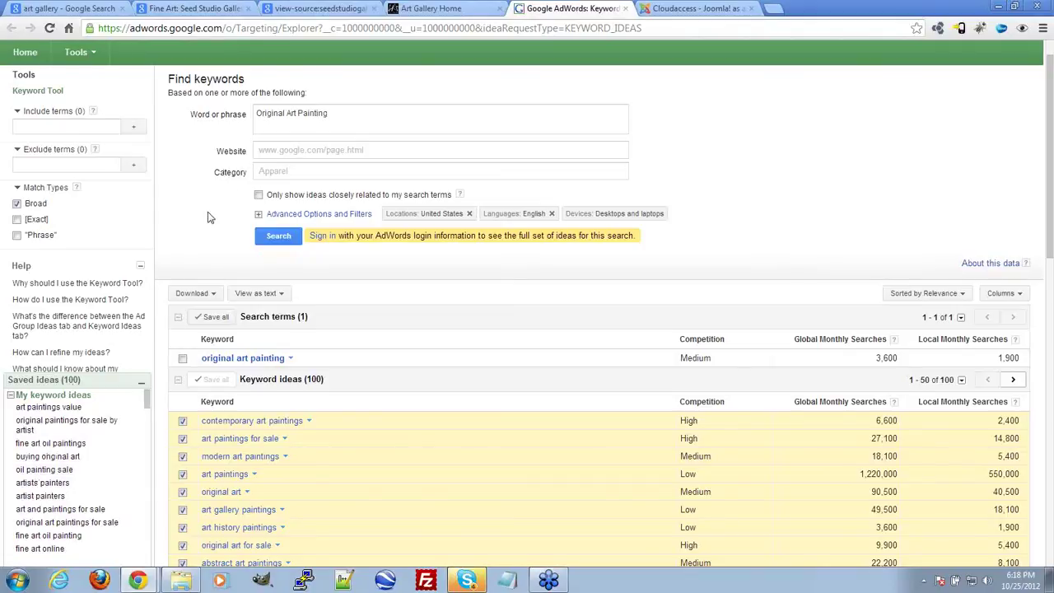
pyautogui.scroll(1, 207, 216)
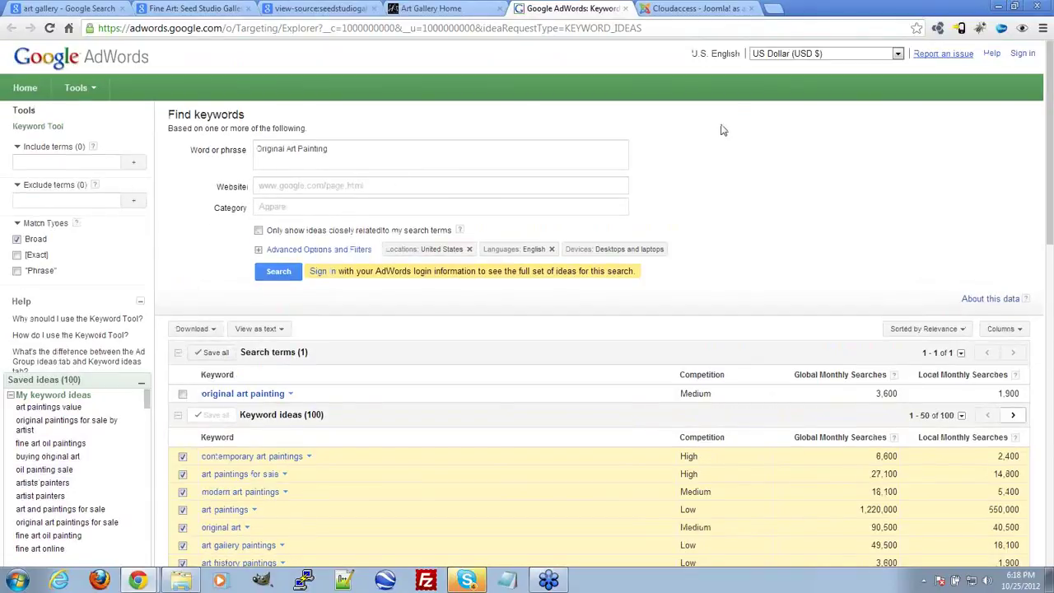
pyautogui.click(626, 8)
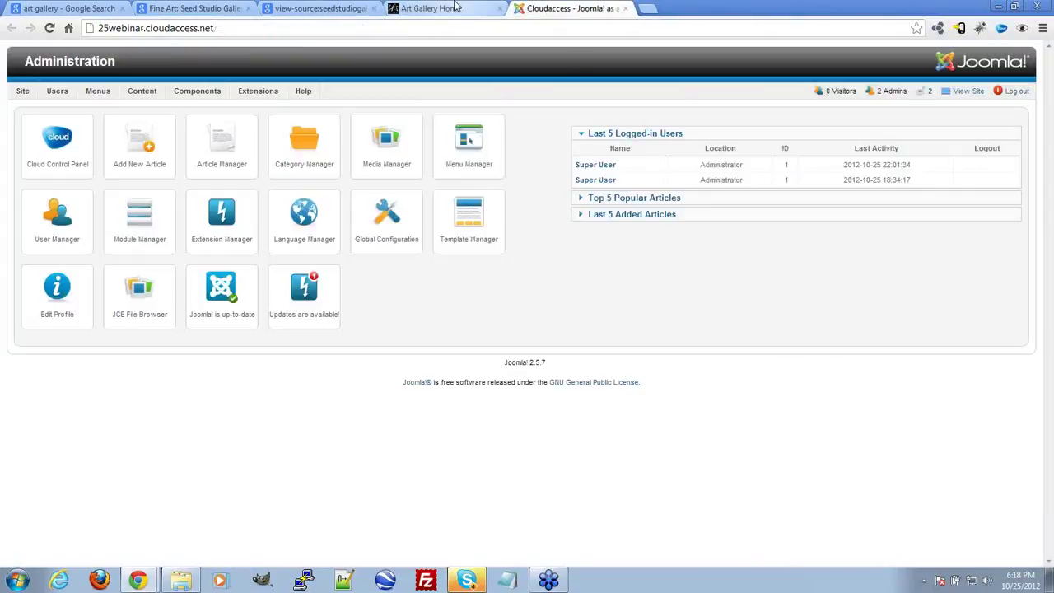
# Switch to Notepad and list the keywords "fine art", "painting", "traverse city" and "oil paints", then return to the gallery source code
pyautogui.click(456, 7)
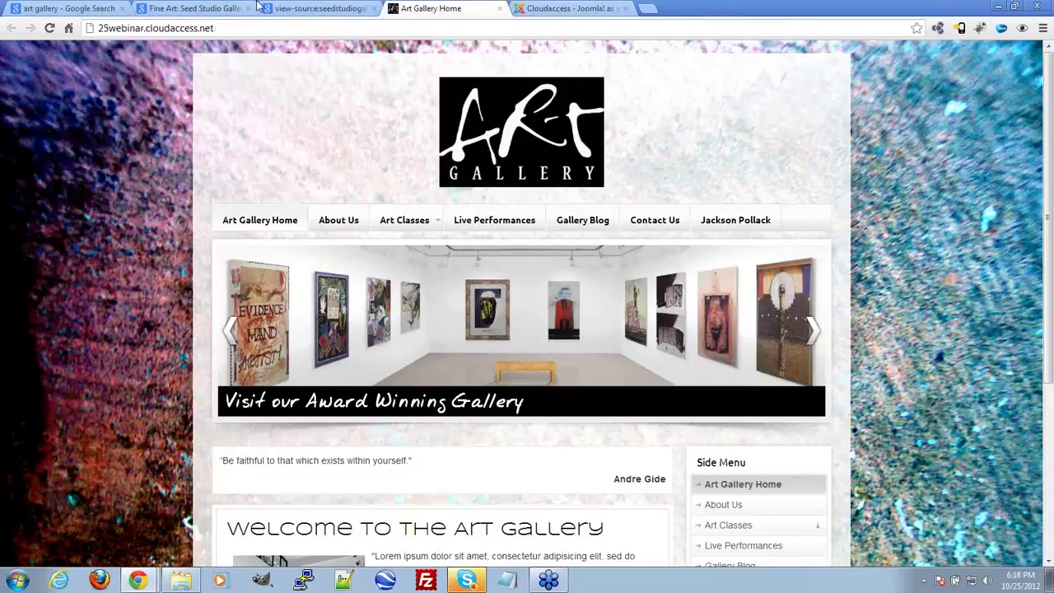
pyautogui.click(261, 9)
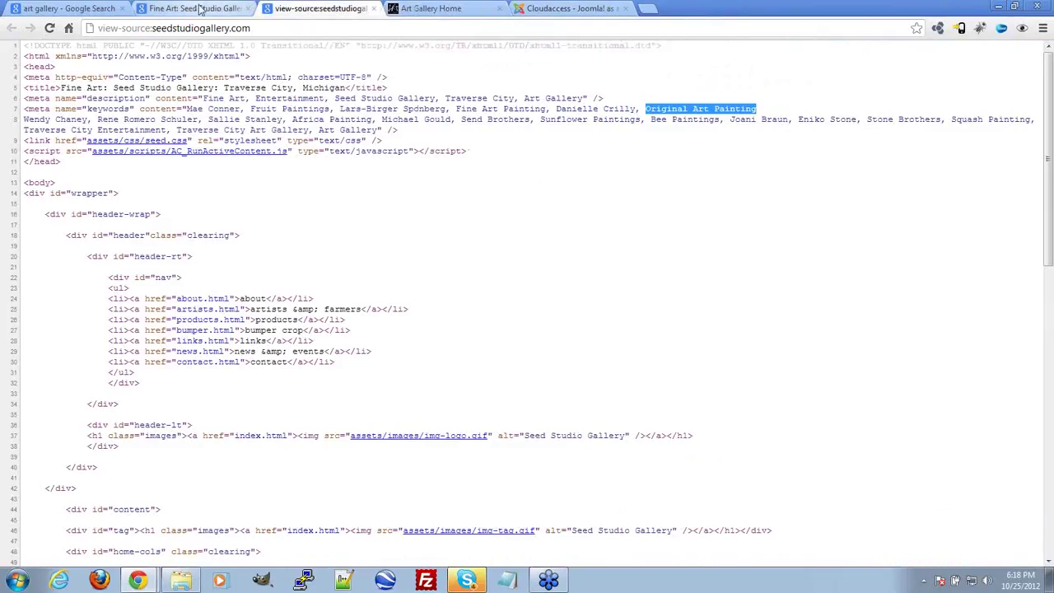
pyautogui.click(507, 580)
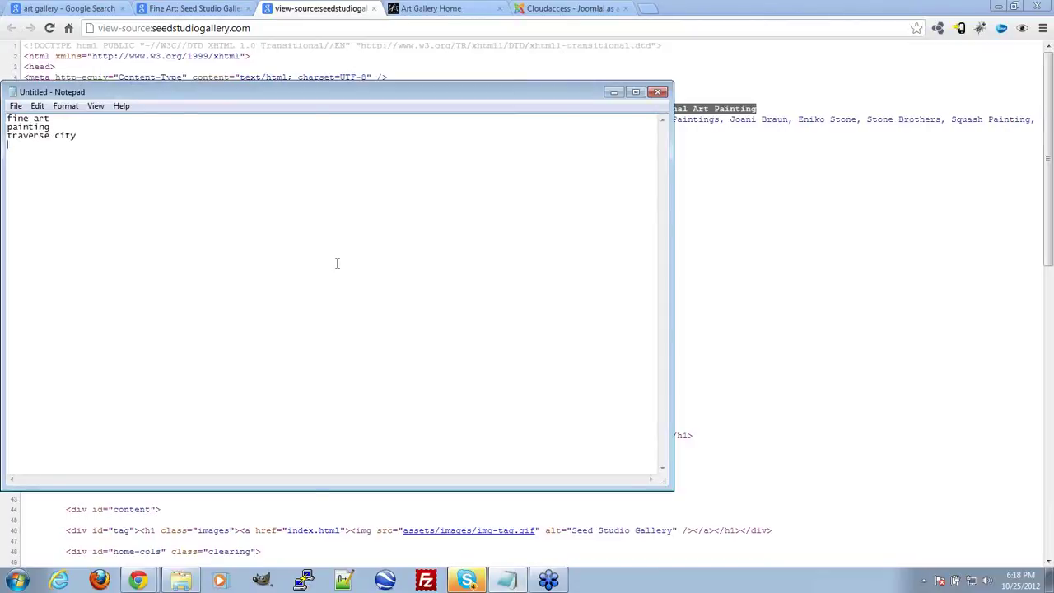
pyautogui.write('paints')
pyautogui.moveTo(346, 96); pyautogui.dragTo(672, 121)
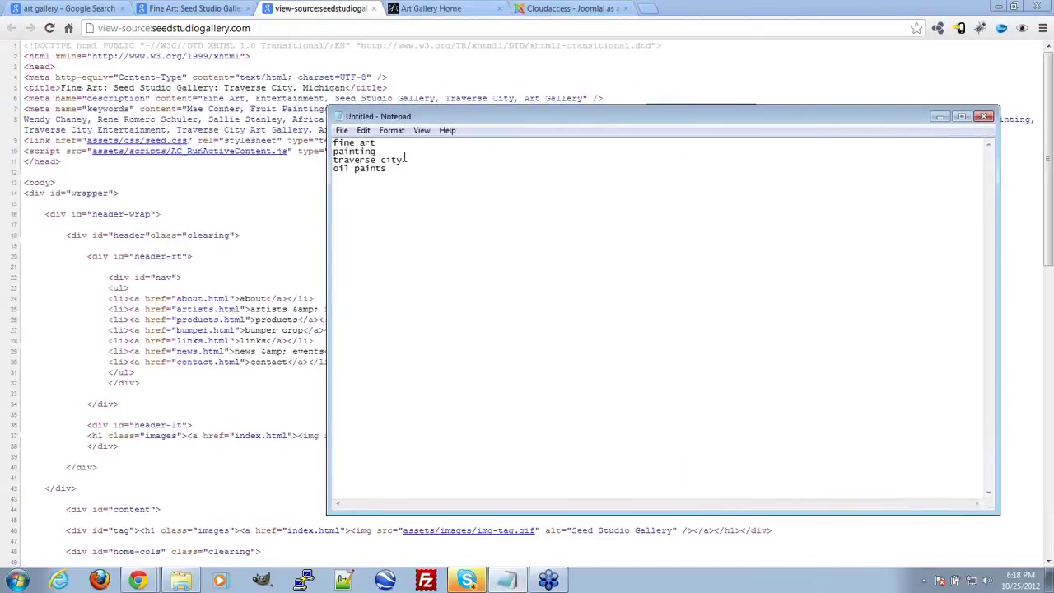
pyautogui.click(570, 70)
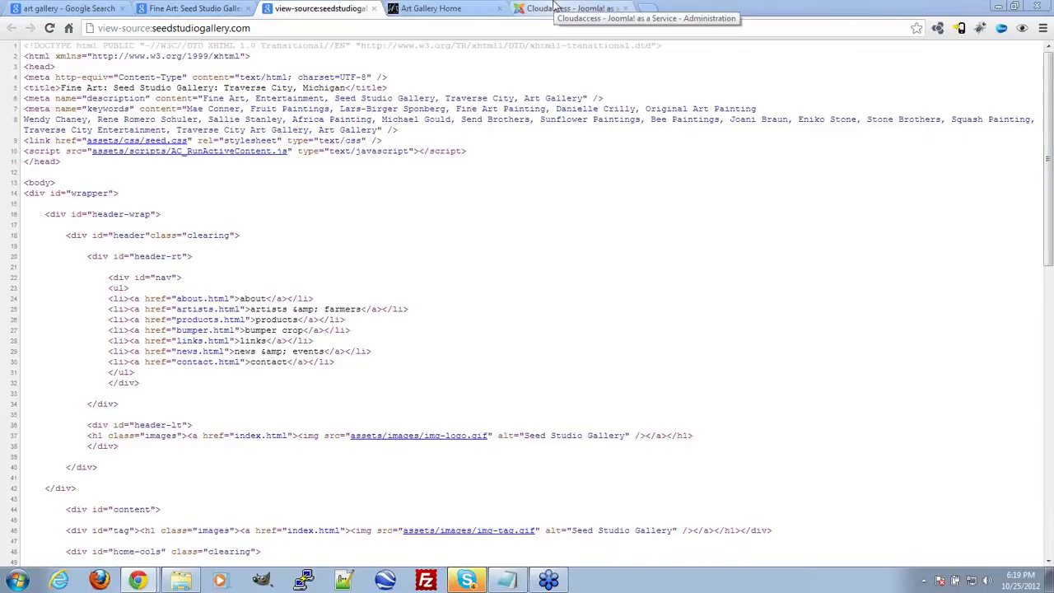
# Examine the placeholder body text of the "Welcome to the Art Gallery" article on the gallery's home page
pyautogui.click(458, 7)
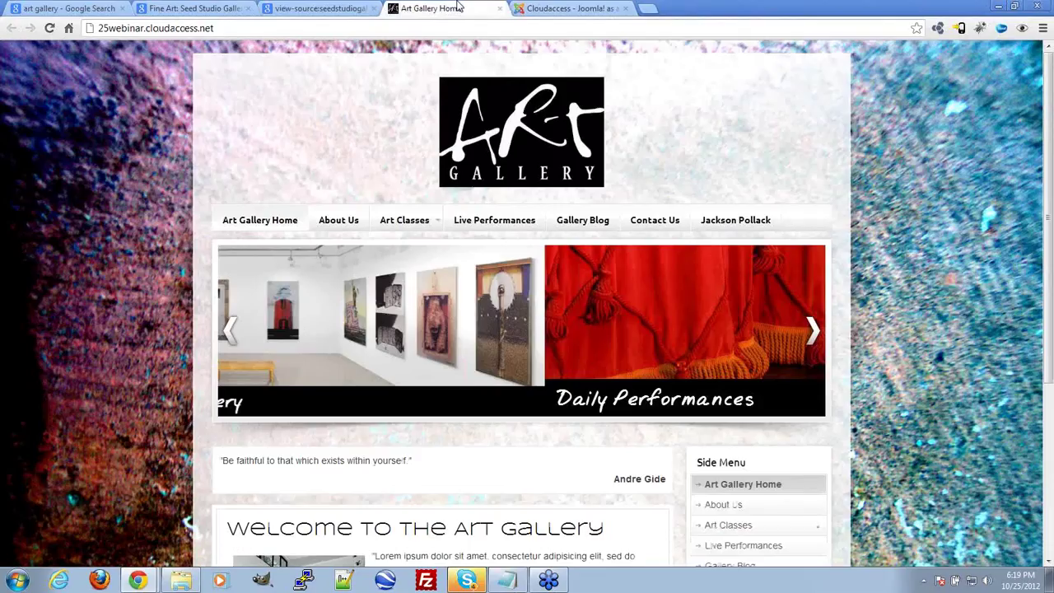
pyautogui.scroll(-3, 527, 329)
pyautogui.moveTo(372, 285); pyautogui.dragTo(593, 377)
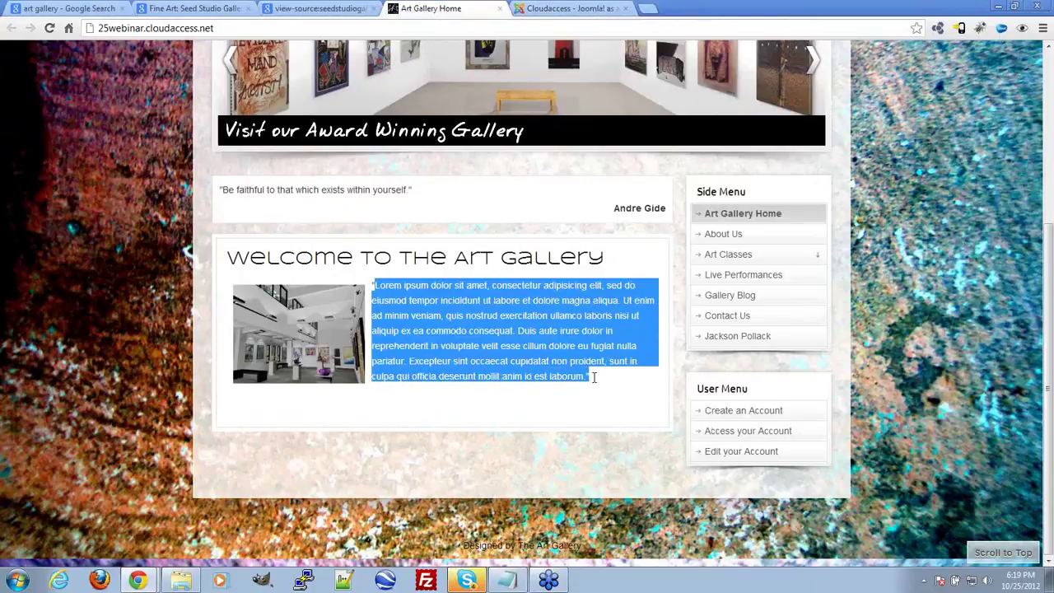
pyautogui.click(595, 379)
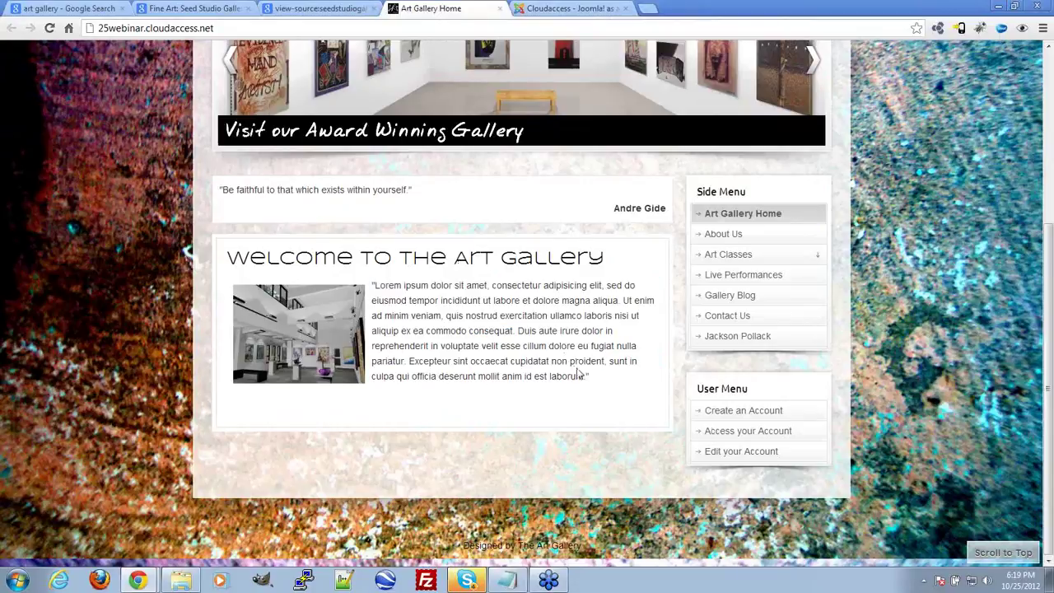
pyautogui.scroll(1, 574, 389)
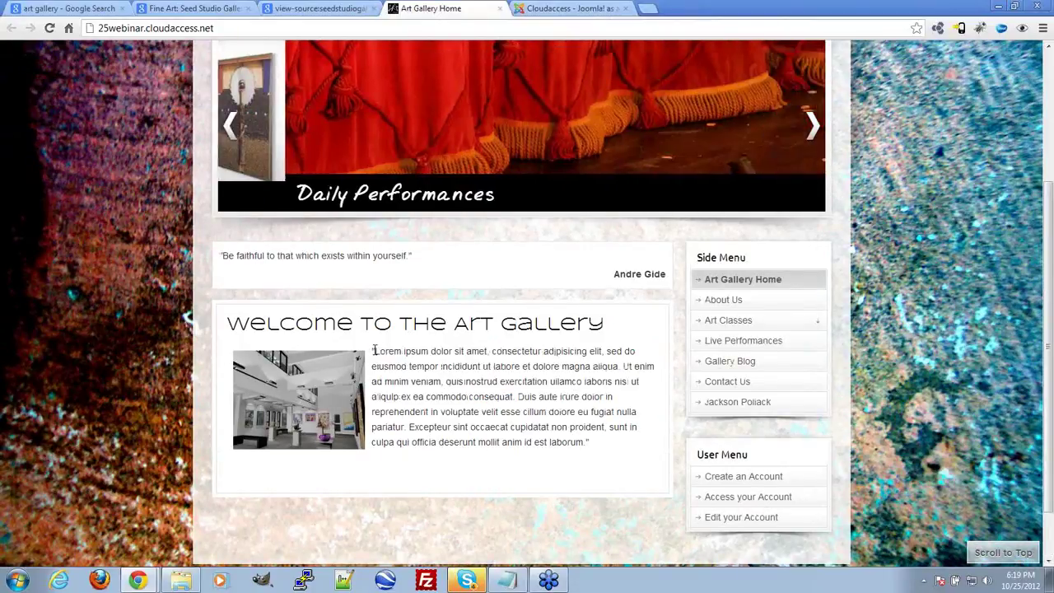
pyautogui.moveTo(372, 350); pyautogui.dragTo(591, 442)
pyautogui.click(558, 426)
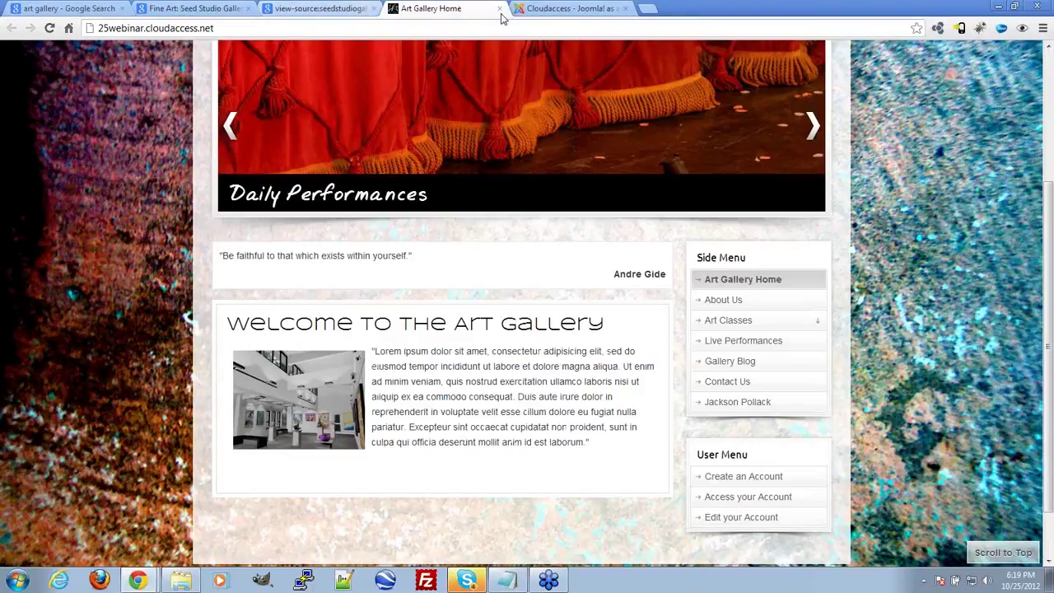
# Switch to the Joomla administration site, close the duplicate administration page and open the Article Manager
pyautogui.click(568, 8)
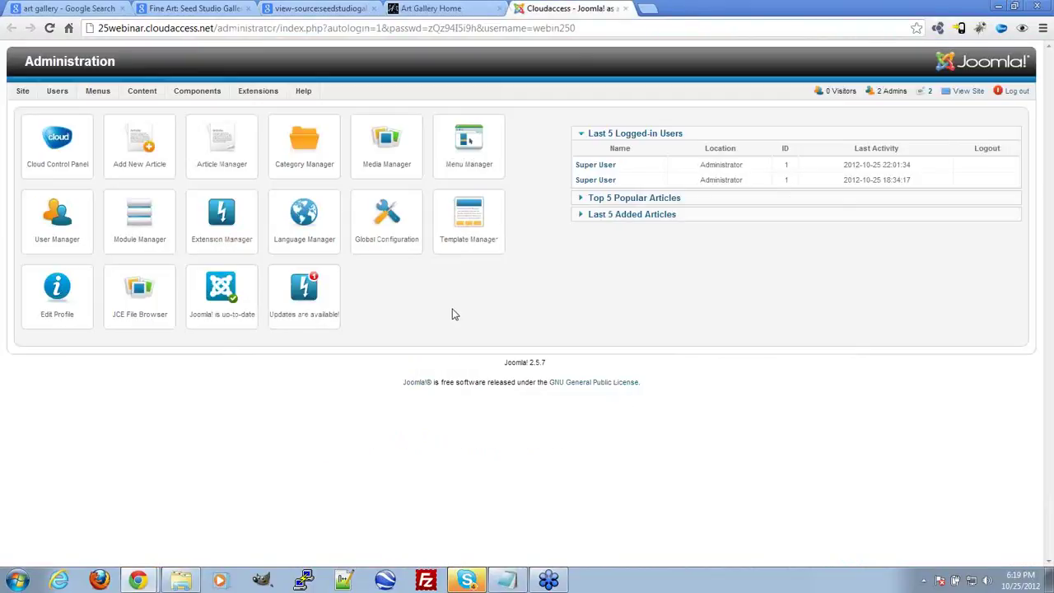
pyautogui.click(436, 8)
pyautogui.click(559, 9)
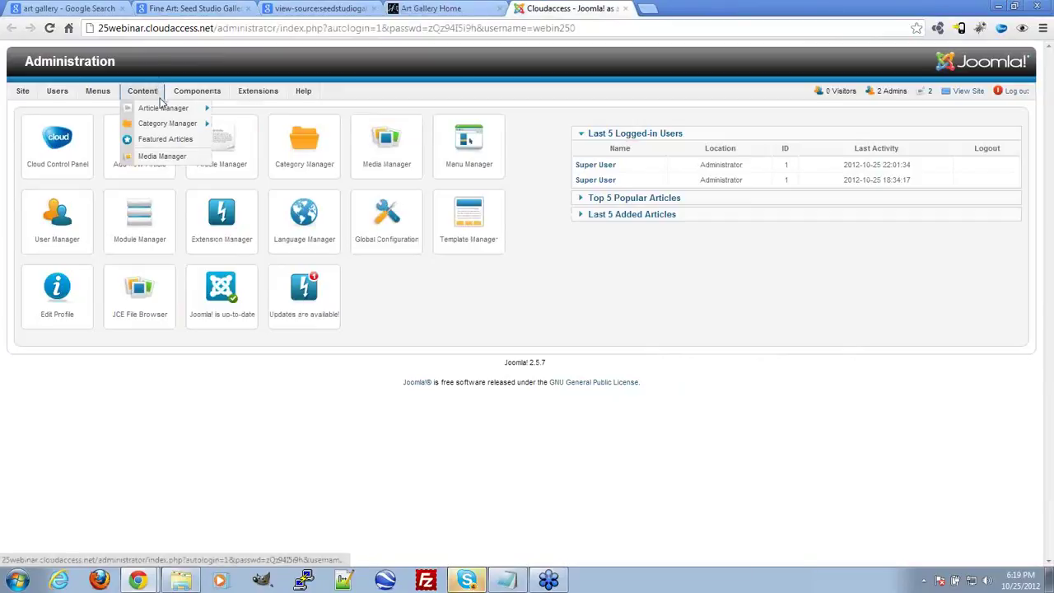
pyautogui.click(149, 103)
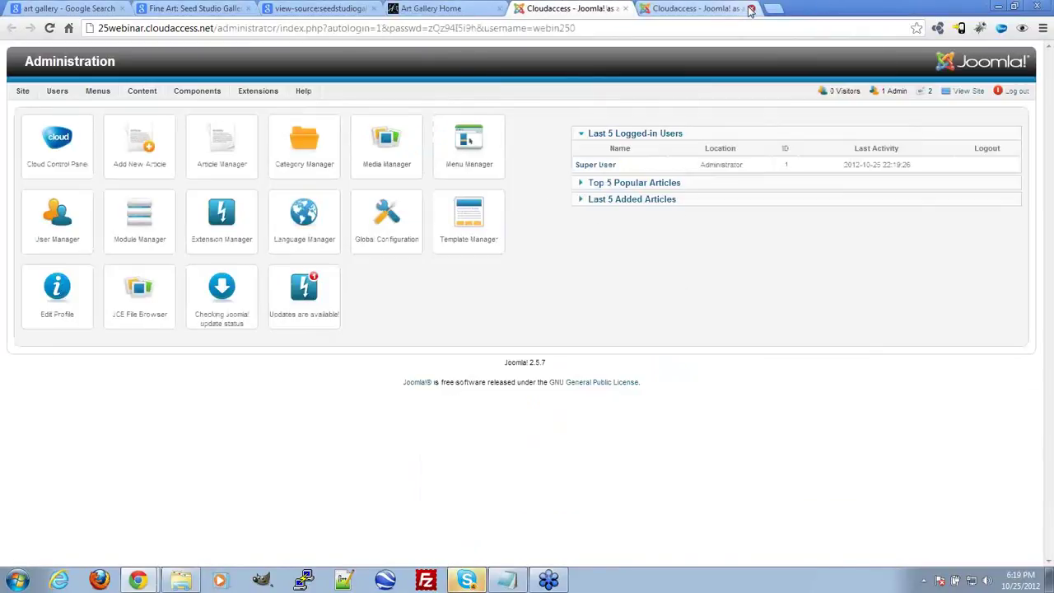
pyautogui.click(749, 8)
pyautogui.moveTo(143, 98)
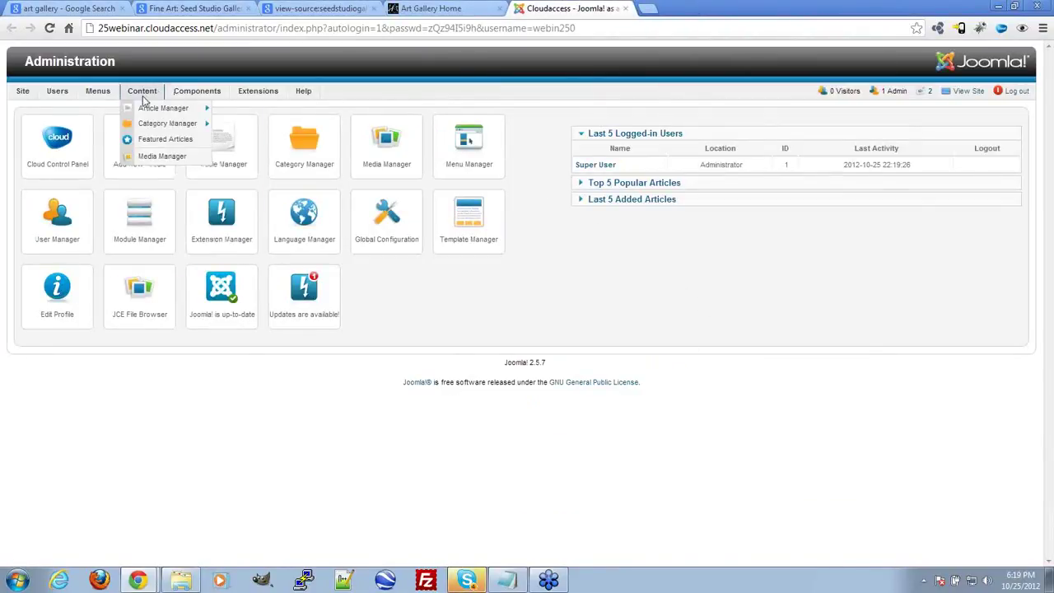
pyautogui.click(162, 110)
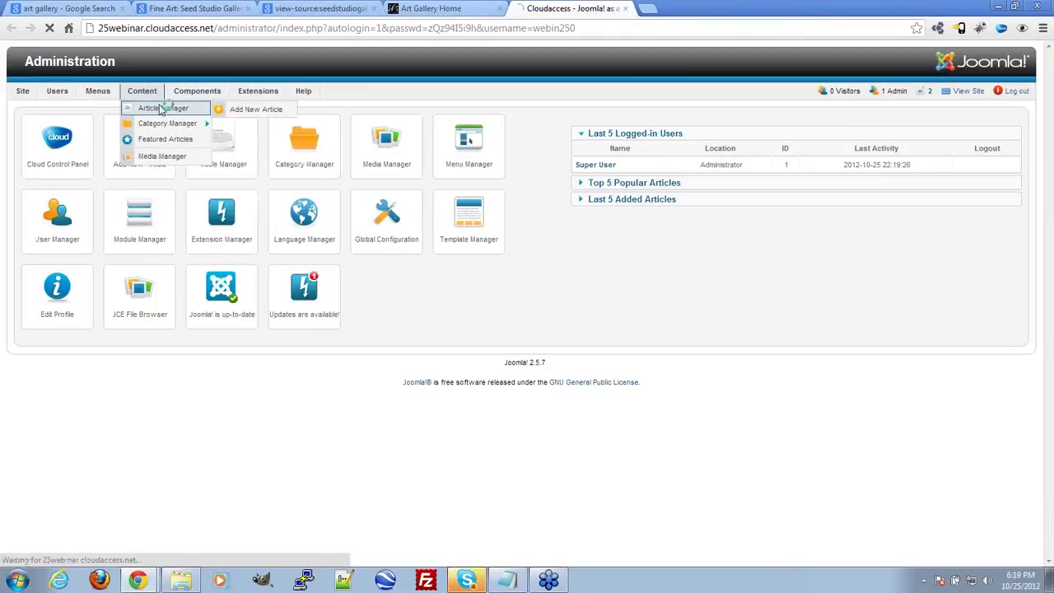
# Find the "Welcome to the Art Gallery" article from the home page in the article list and open it for editing
pyautogui.scroll(-3, 329, 330)
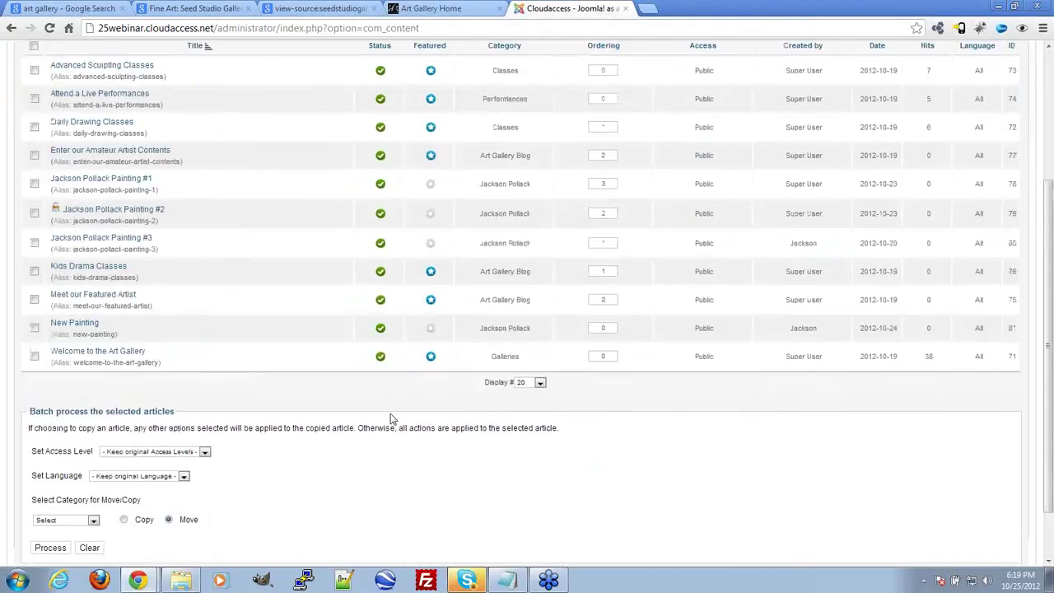
pyautogui.scroll(3, 124, 337)
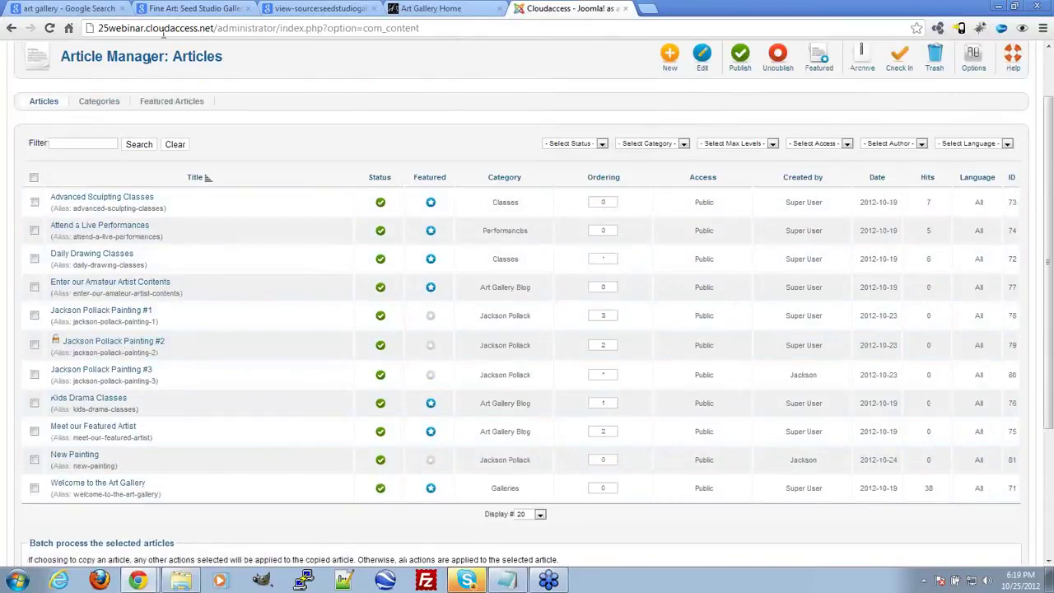
pyautogui.click(412, 9)
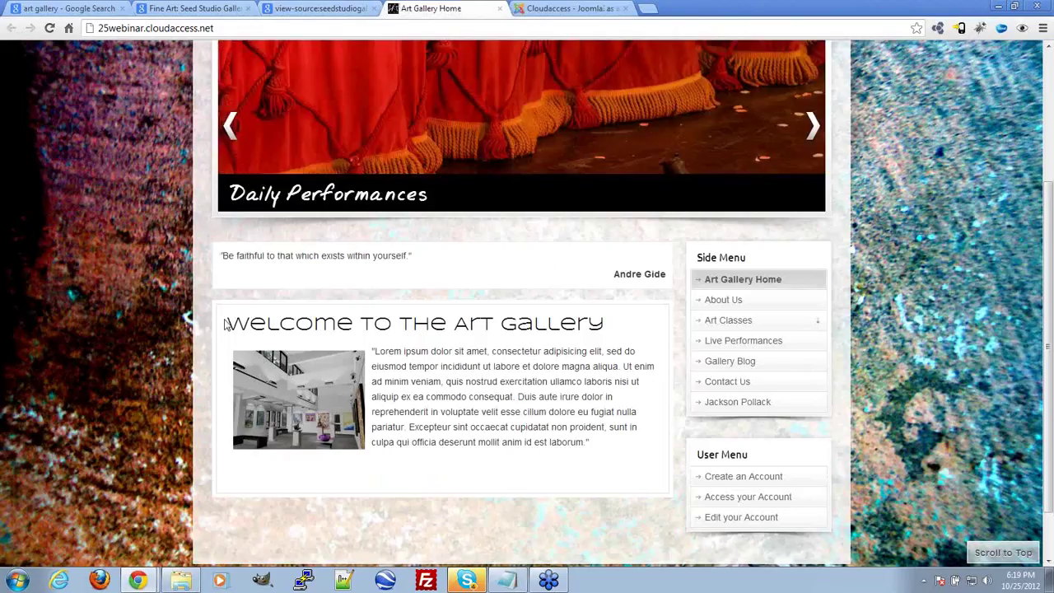
pyautogui.click(568, 8)
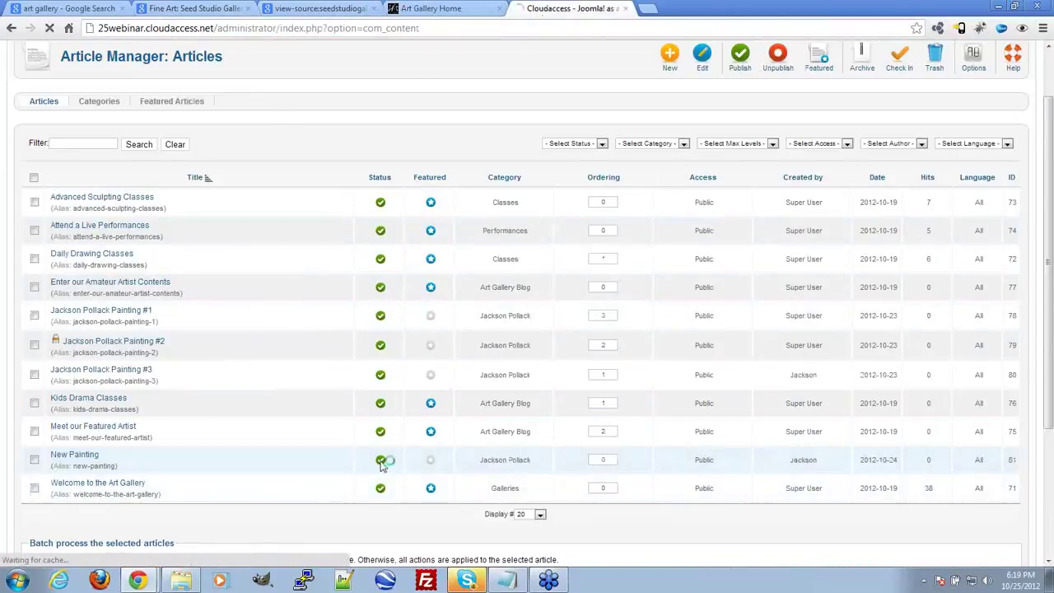
pyautogui.click(376, 311)
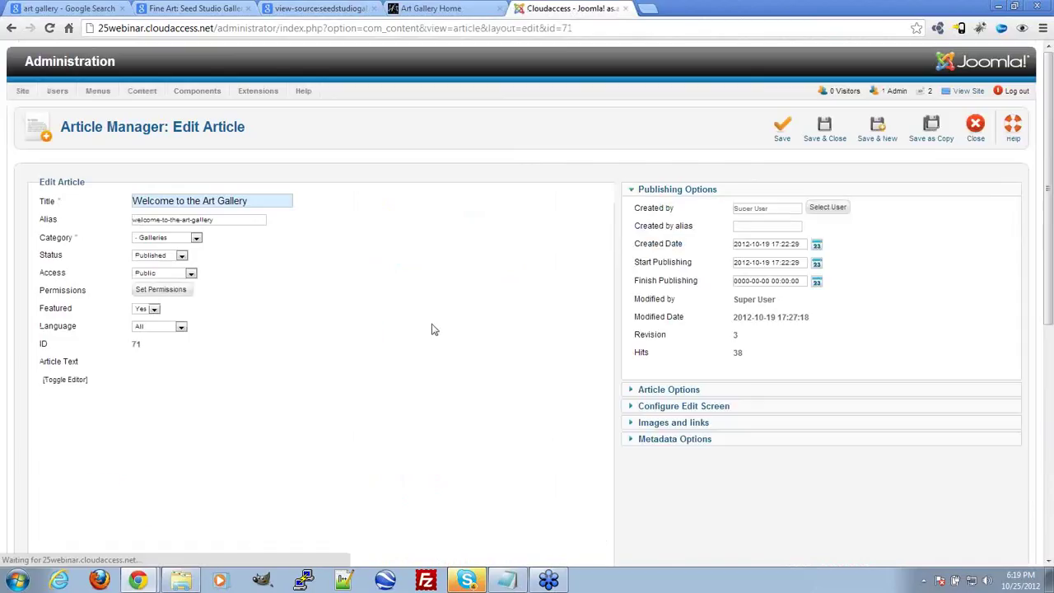
pyautogui.scroll(-3, 279, 474)
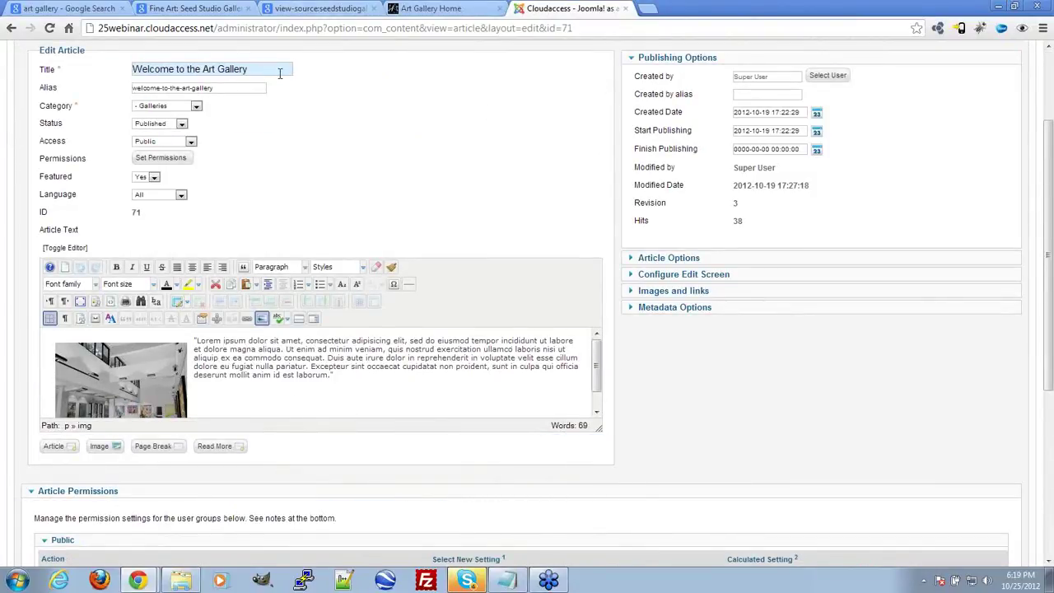
# Compare the article's title in the editor with the matching heading on the live gallery home page
pyautogui.moveTo(279, 73); pyautogui.dragTo(121, 75)
pyautogui.click(330, 122)
pyautogui.click(428, 10)
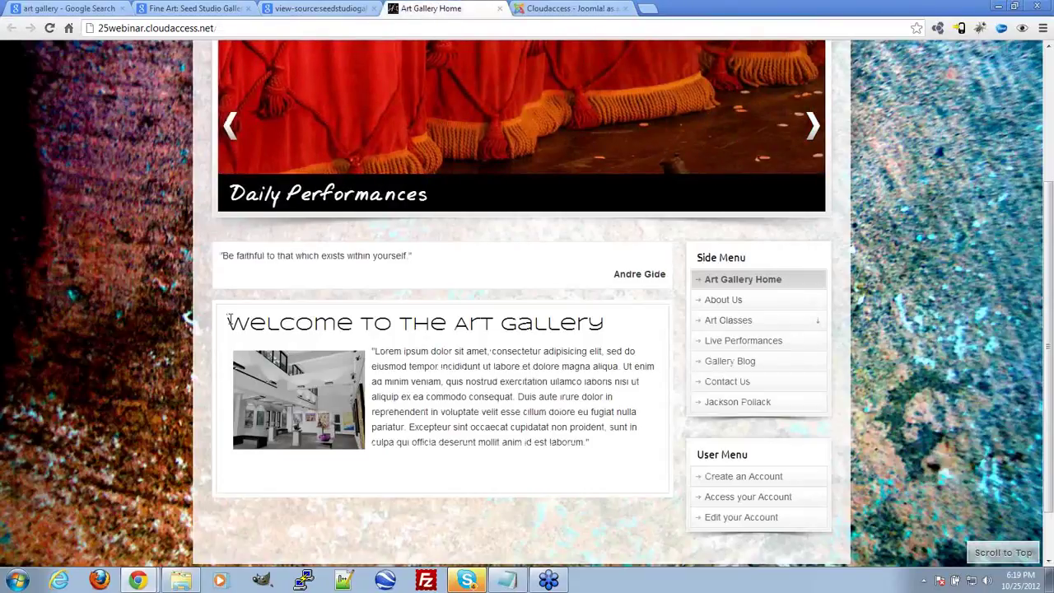
pyautogui.moveTo(230, 321)
pyautogui.mouseDown()
pyautogui.moveTo(616, 326)
pyautogui.moveTo(224, 328)
pyautogui.mouseUp()
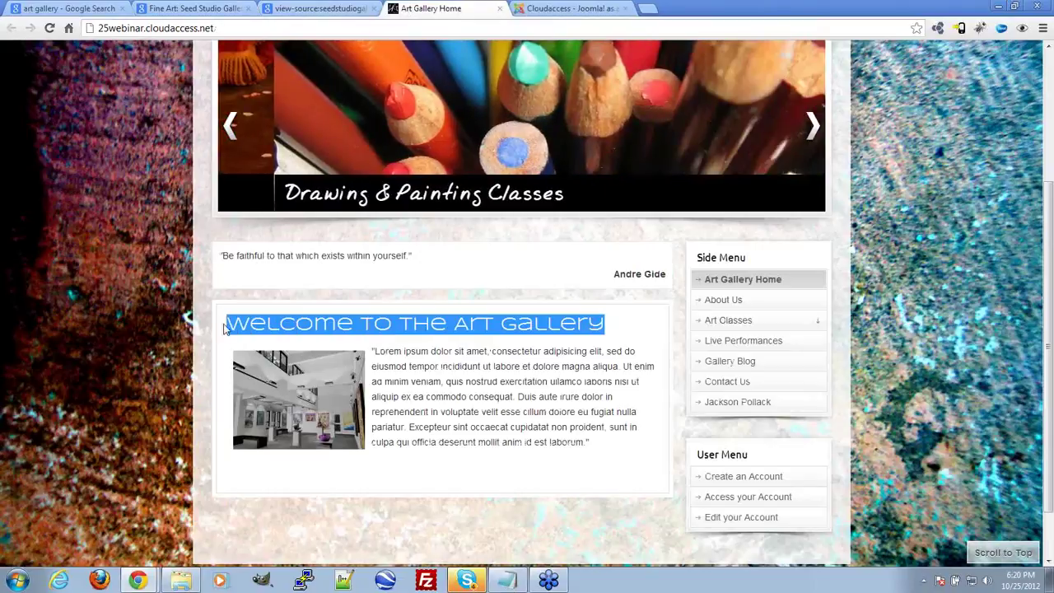
pyautogui.click(223, 328)
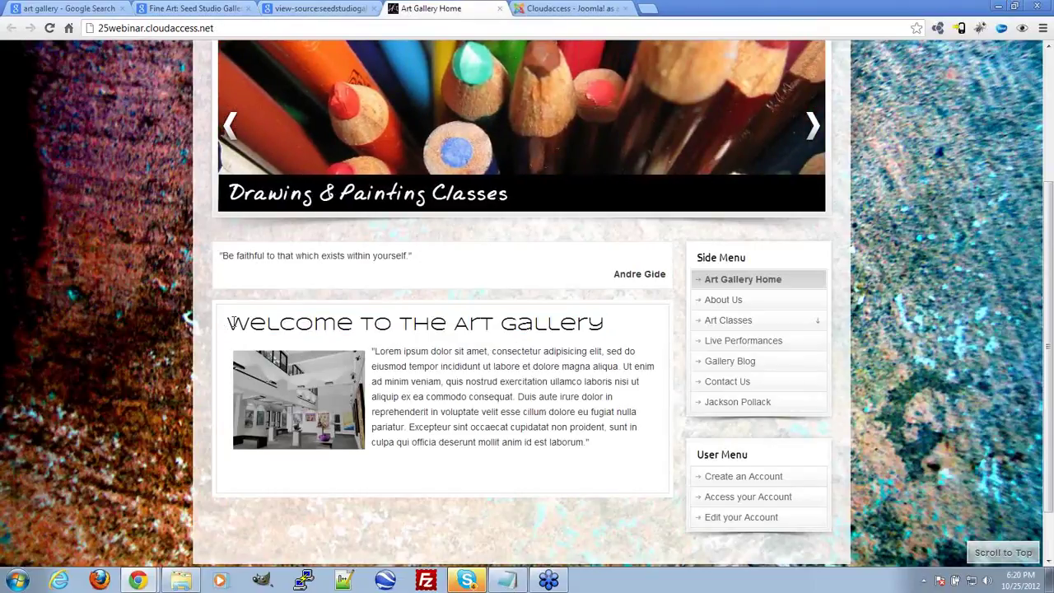
# Inspect the HTML of the "Welcome to the Art Gallery" heading with Firebug Lite and close the inspector
pyautogui.click(980, 30)
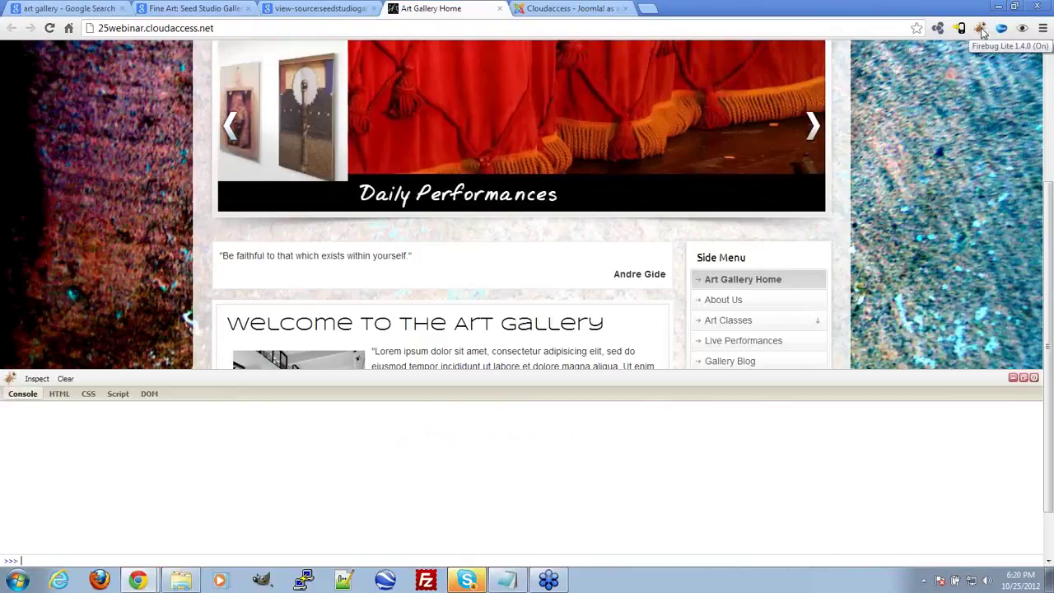
pyautogui.click(37, 379)
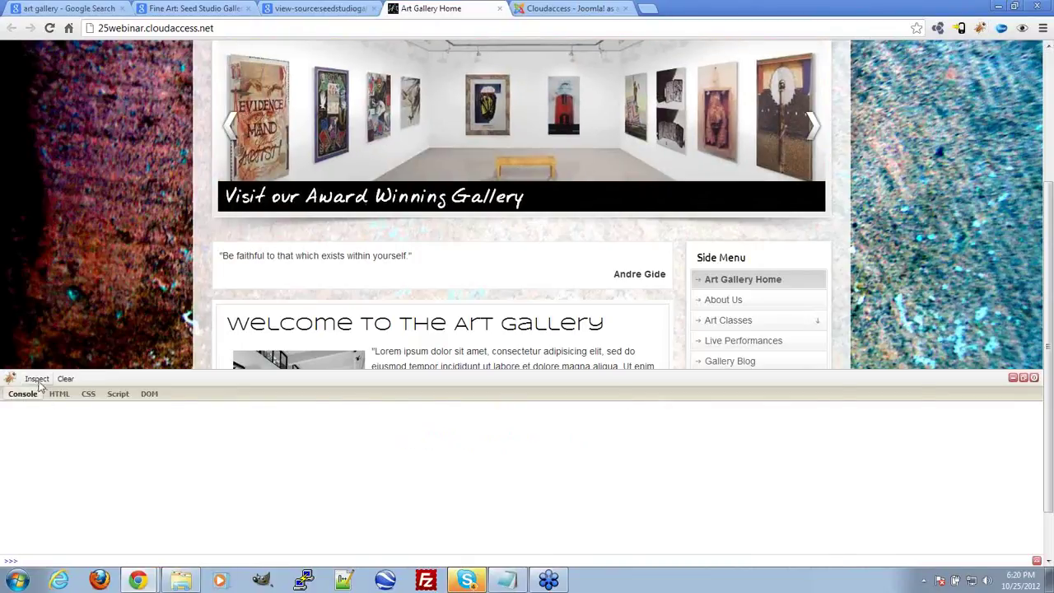
pyautogui.click(272, 322)
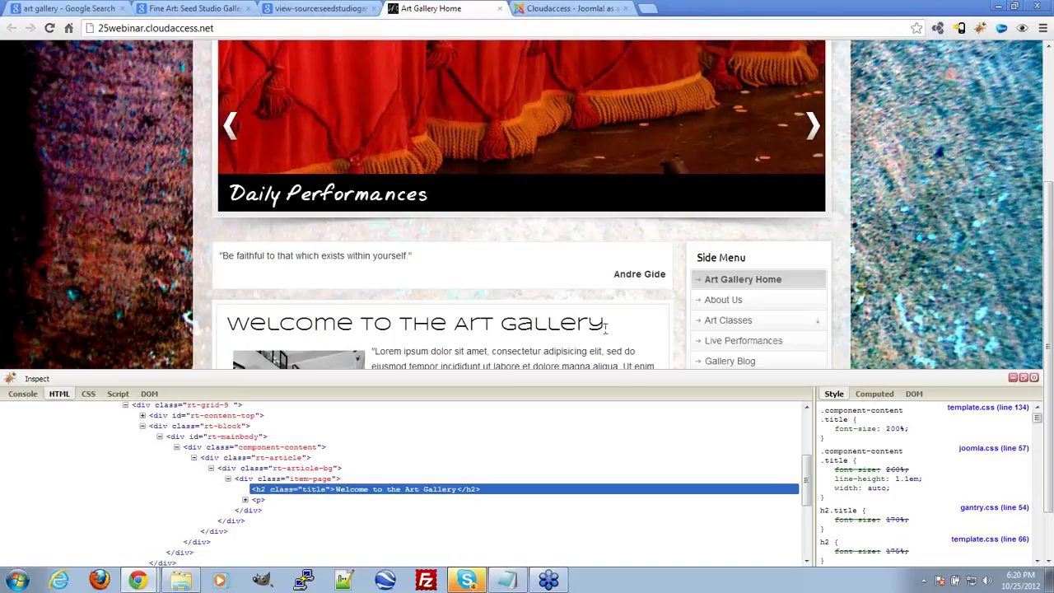
pyautogui.moveTo(606, 333); pyautogui.dragTo(221, 335)
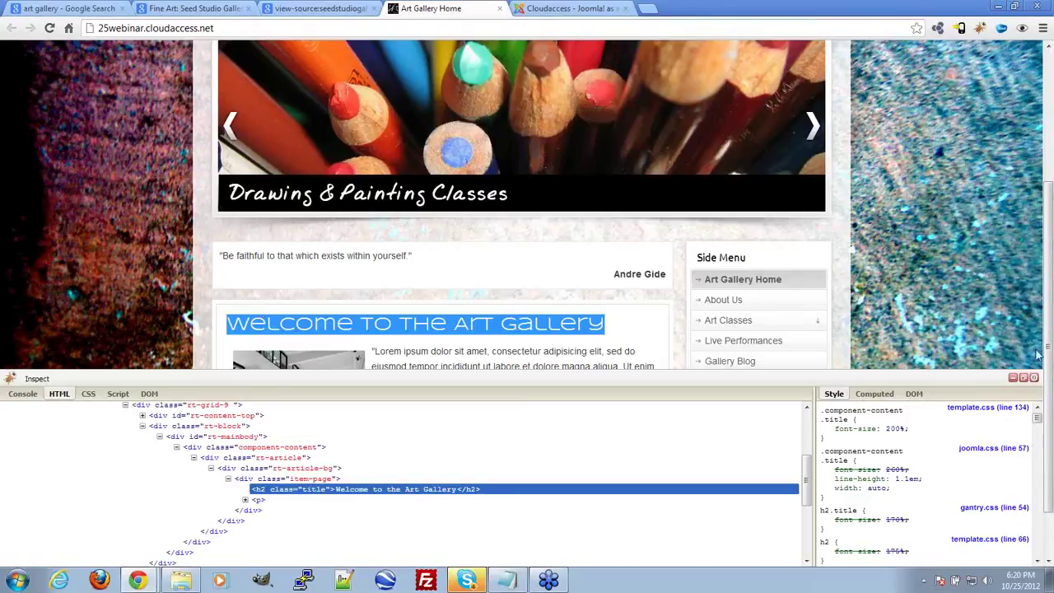
pyautogui.click(1033, 377)
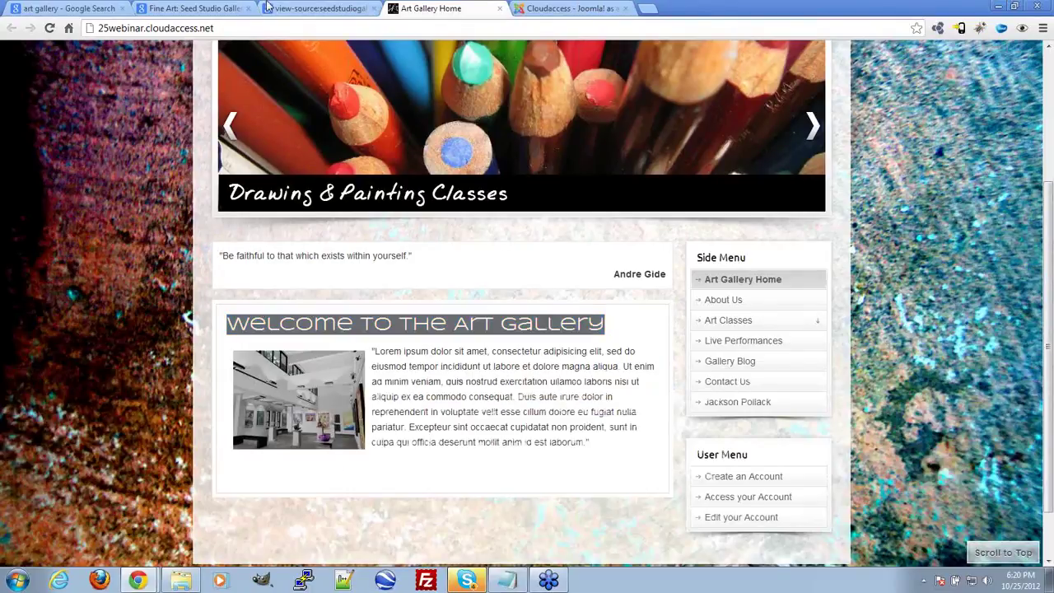
# Switch to Notepad and review the listed keywords, marking "fine art" and "traverse city"
pyautogui.hotkey('alt', 'Tab')
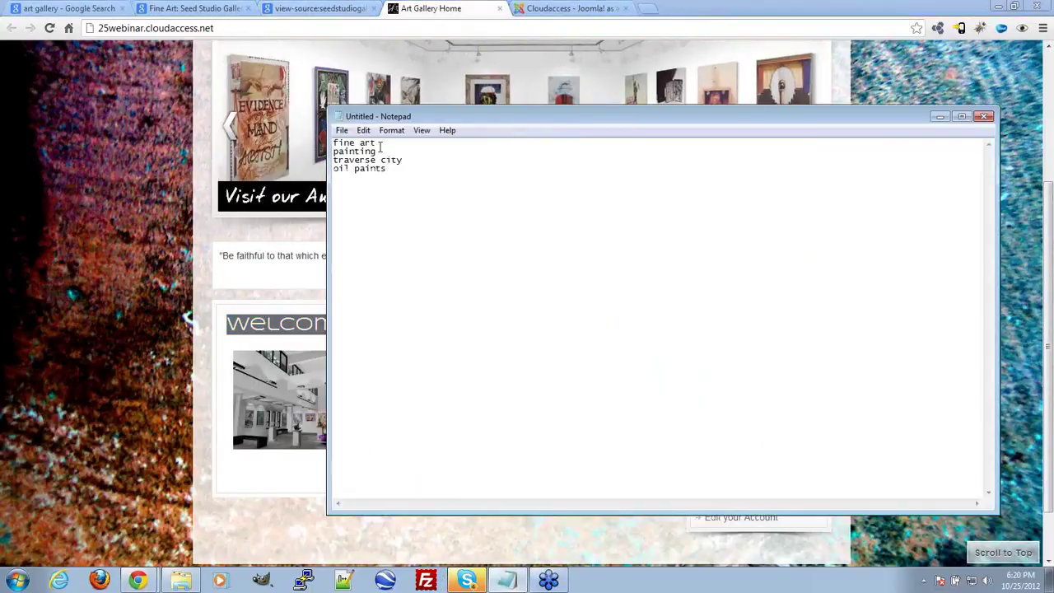
pyautogui.moveTo(380, 146); pyautogui.dragTo(329, 139)
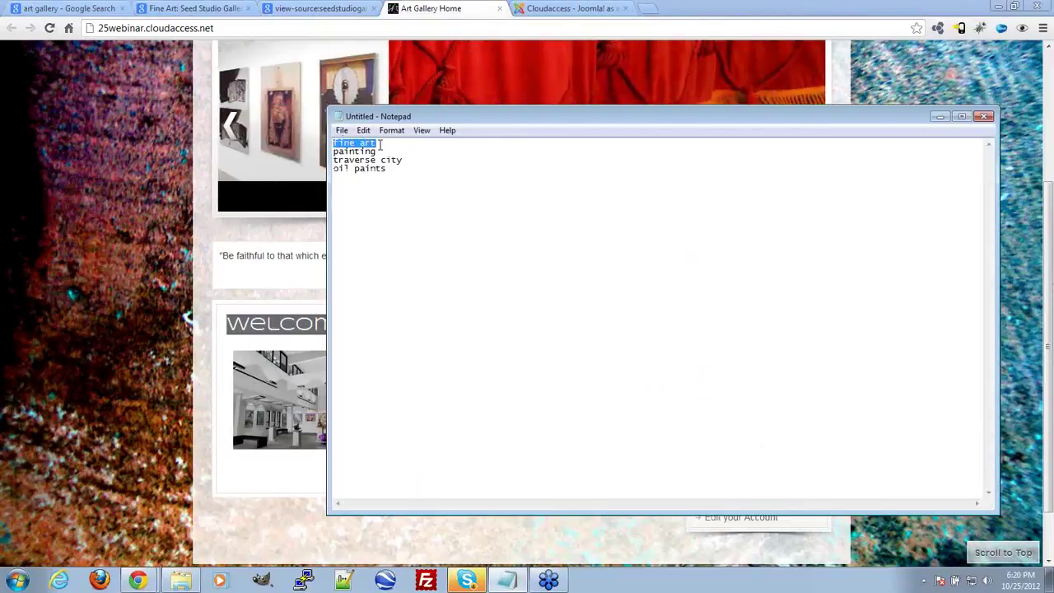
pyautogui.click(337, 151)
pyautogui.moveTo(377, 143); pyautogui.dragTo(331, 141)
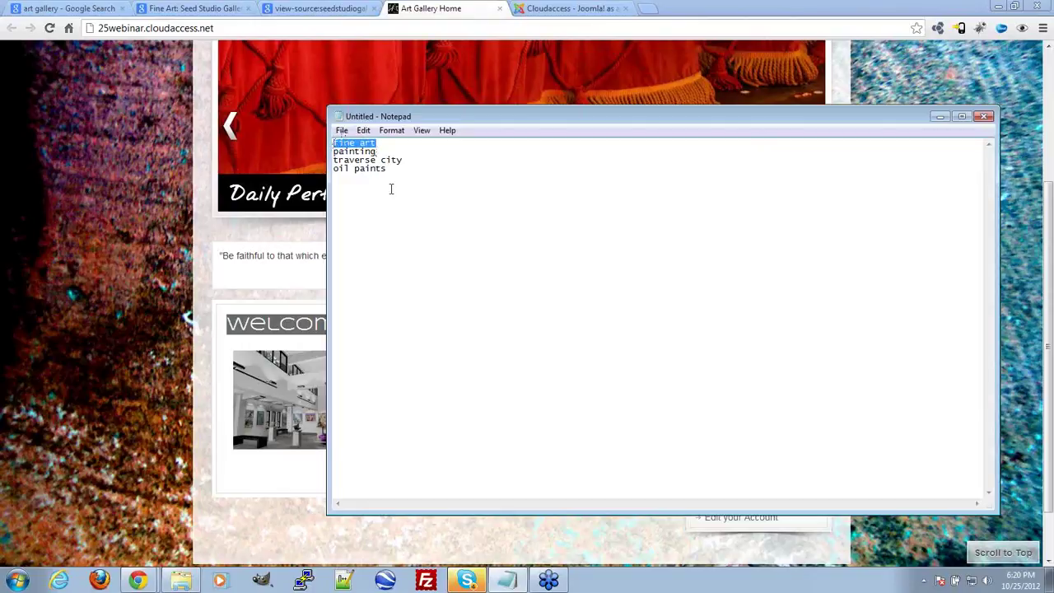
pyautogui.moveTo(410, 161); pyautogui.dragTo(330, 161)
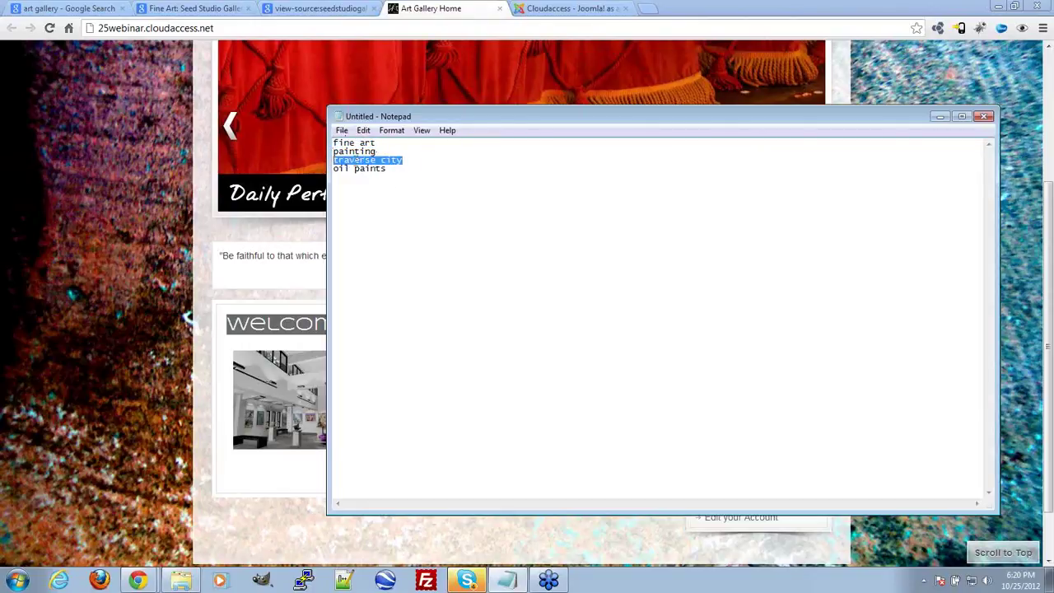
pyautogui.click(394, 145)
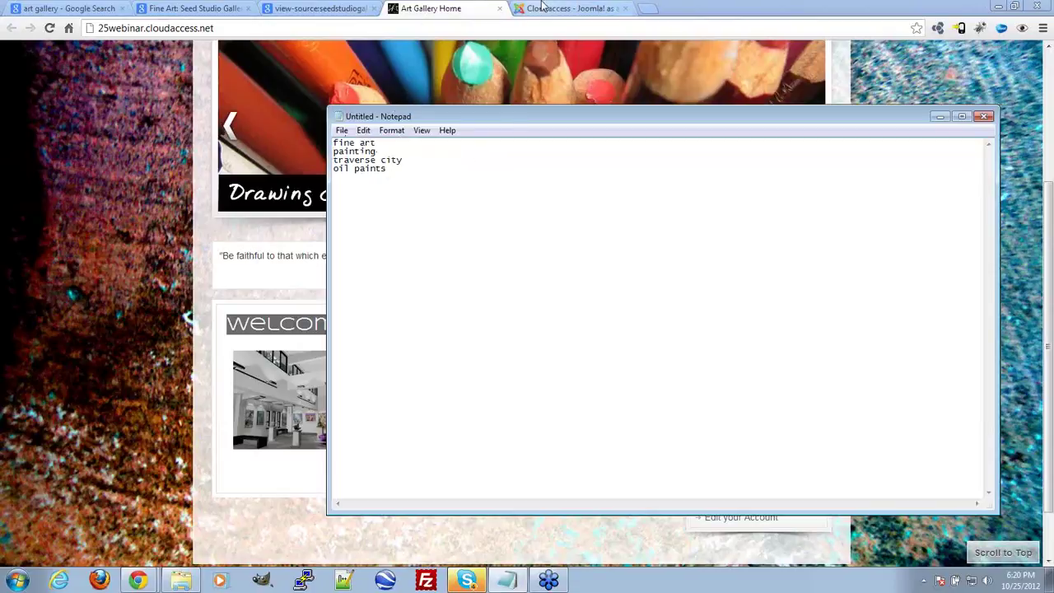
# Return to the Joomla article editor and set Show Title to Hide in the "Welcome to the Art Gallery" article's options
pyautogui.click(568, 9)
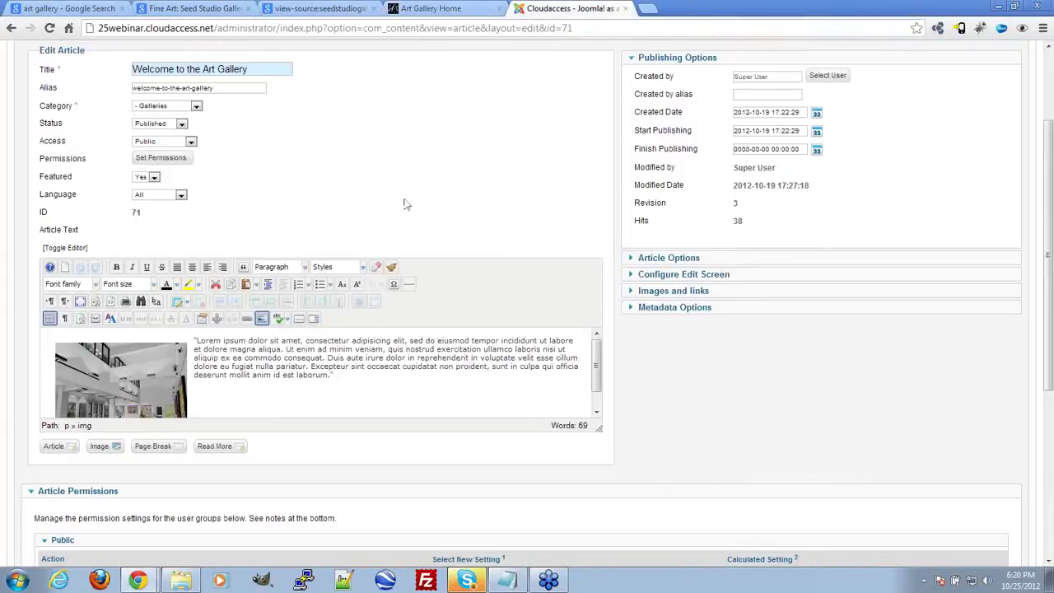
pyautogui.scroll(1, 408, 197)
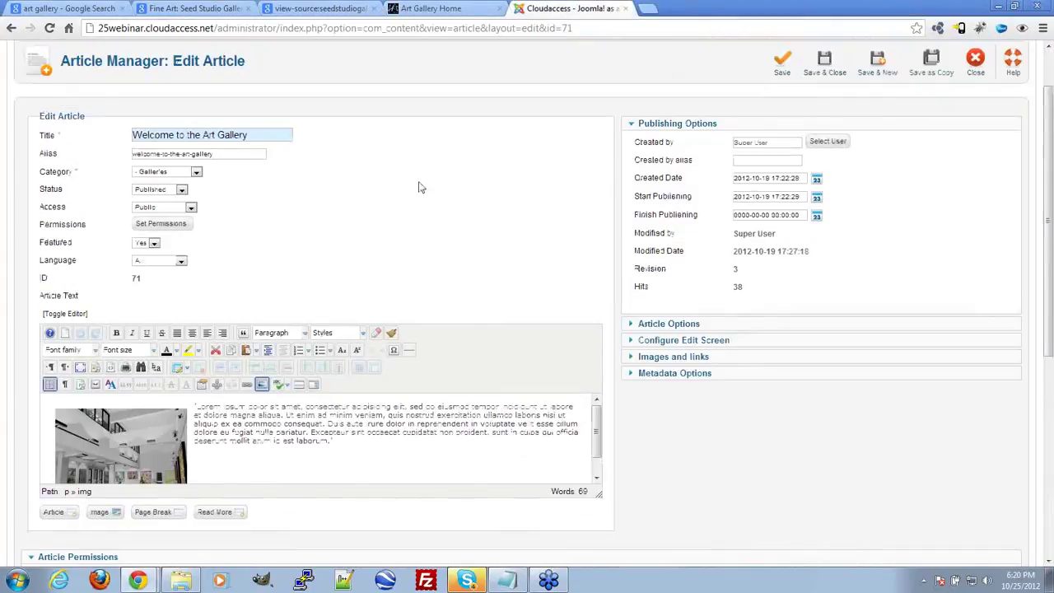
pyautogui.click(668, 323)
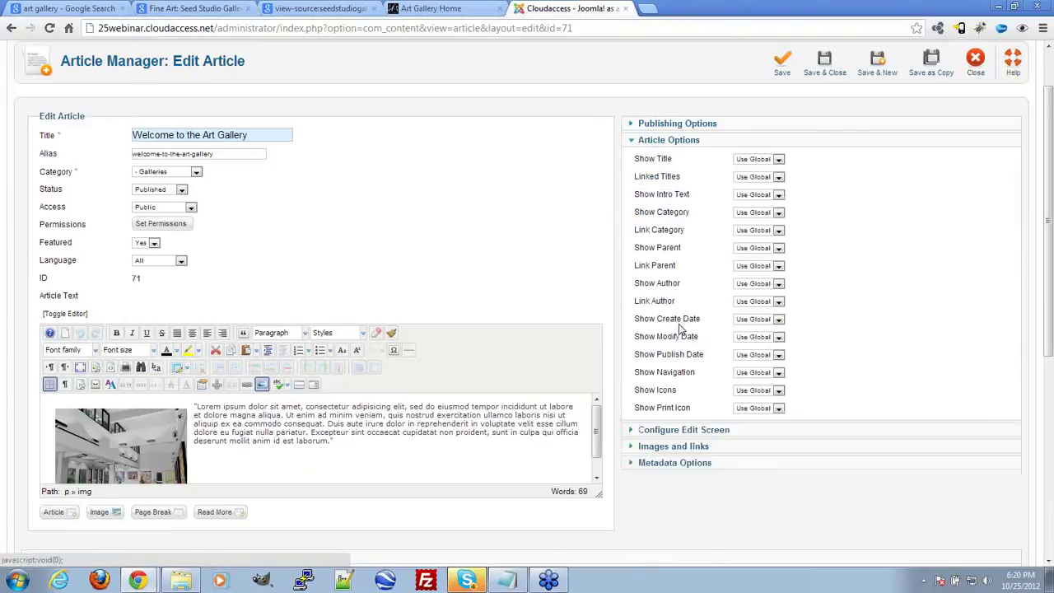
pyautogui.click(764, 161)
pyautogui.click(758, 174)
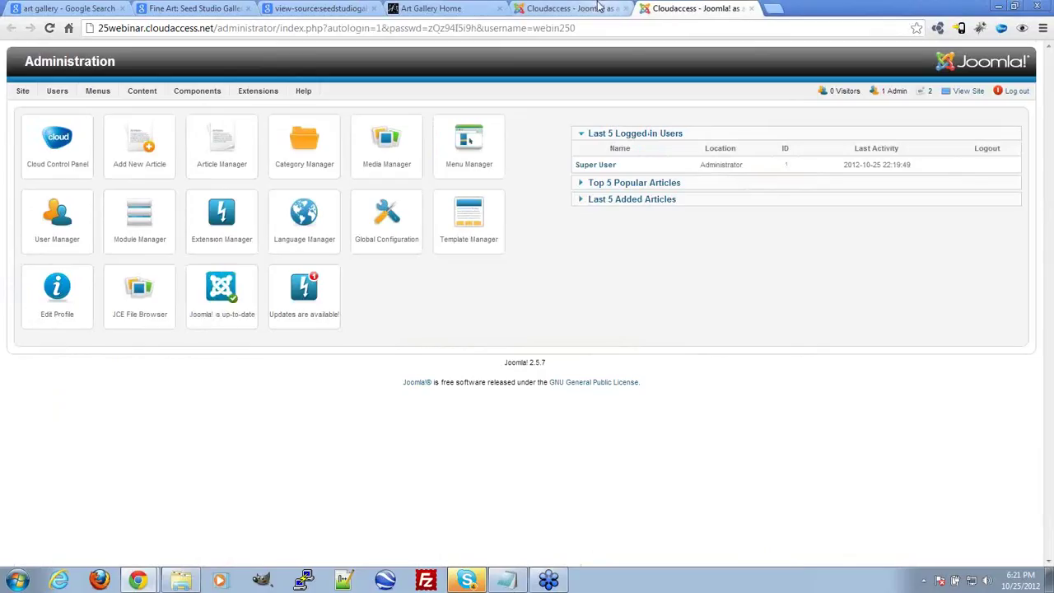
# Open the Article Manager in the second Joomla administration page, leaving the article open for editing in the first
pyautogui.click(576, 7)
pyautogui.click(691, 8)
pyautogui.click(577, 8)
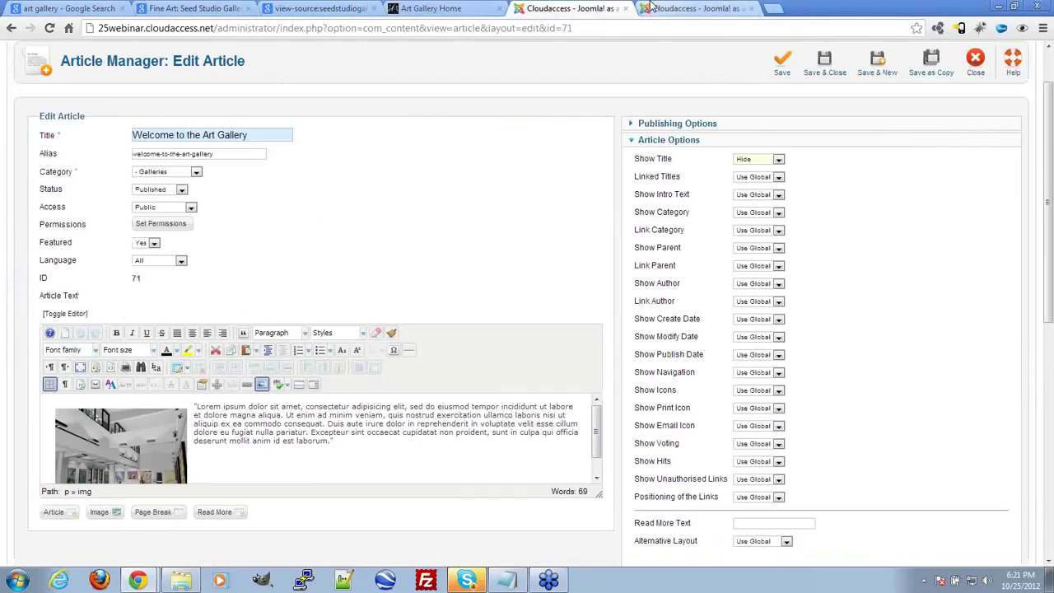
pyautogui.click(692, 8)
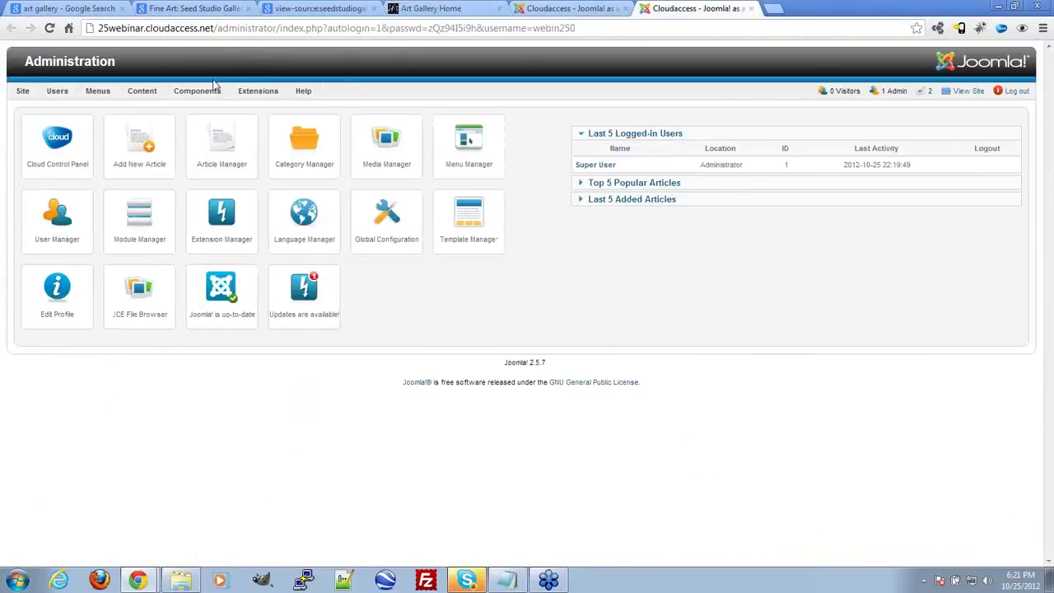
pyautogui.moveTo(142, 91)
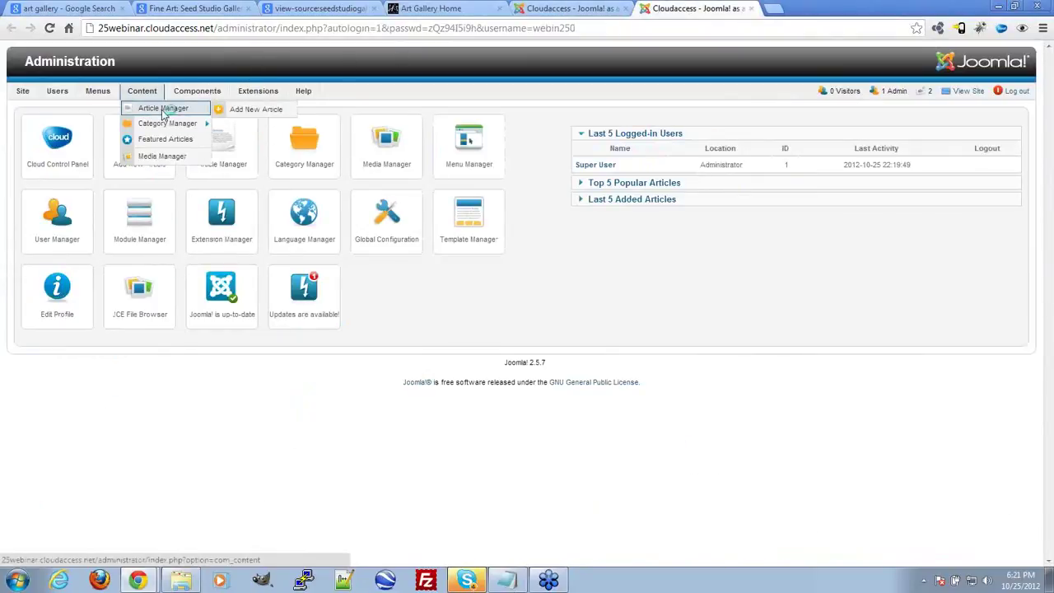
pyautogui.click(163, 110)
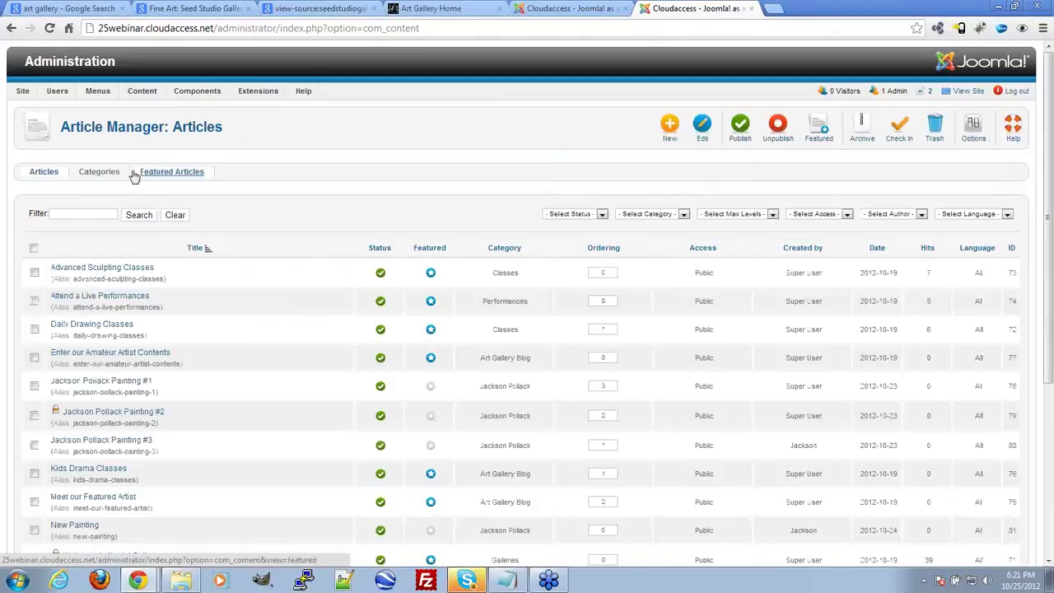
# Set the global article option Show Title to Hide, save and close the options, and return to the gallery home page
pyautogui.click(973, 129)
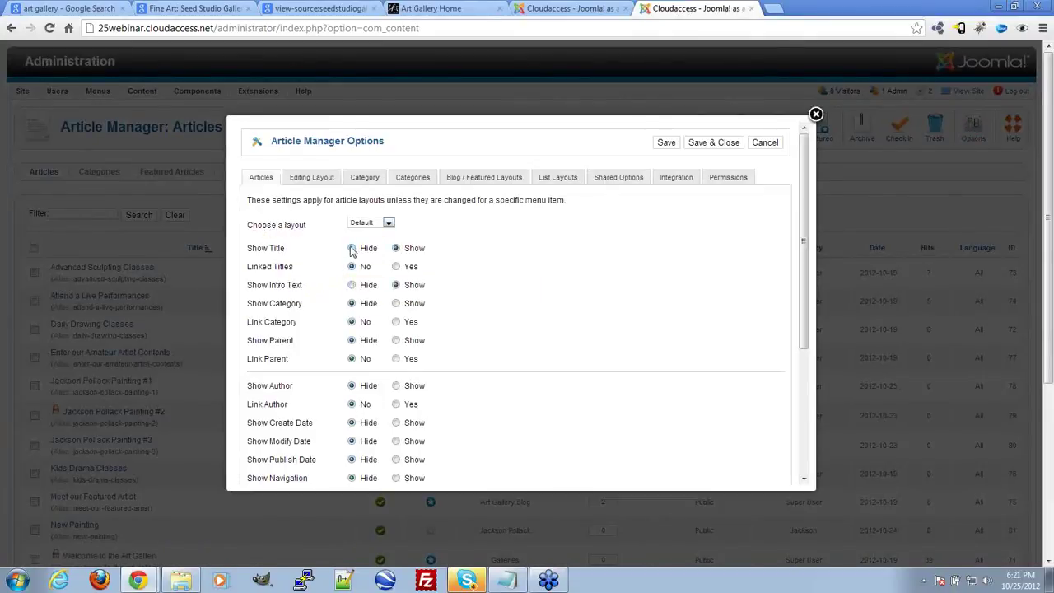
pyautogui.click(353, 249)
pyautogui.click(714, 144)
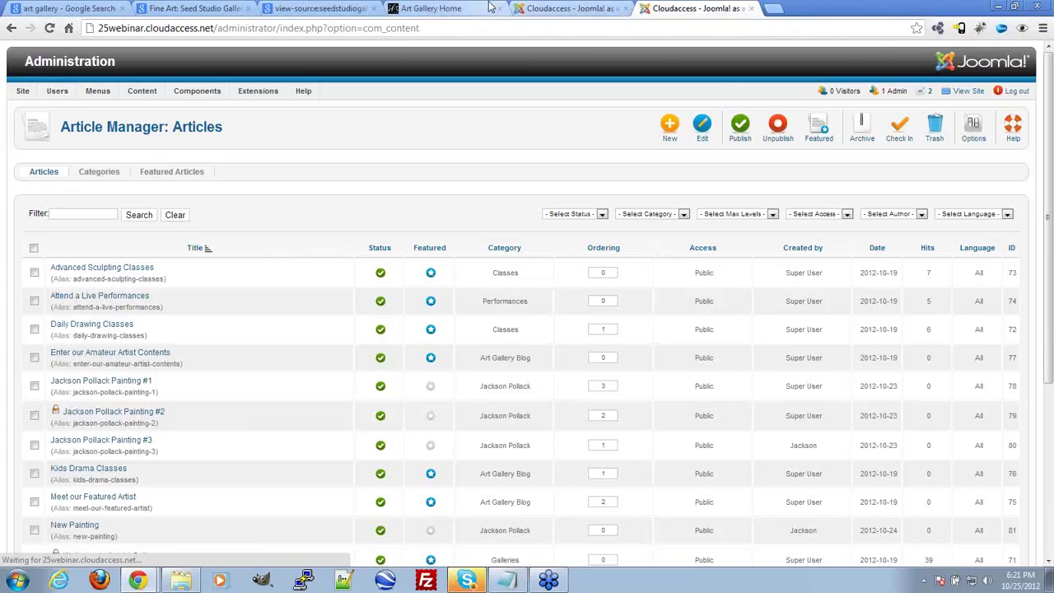
pyautogui.click(490, 7)
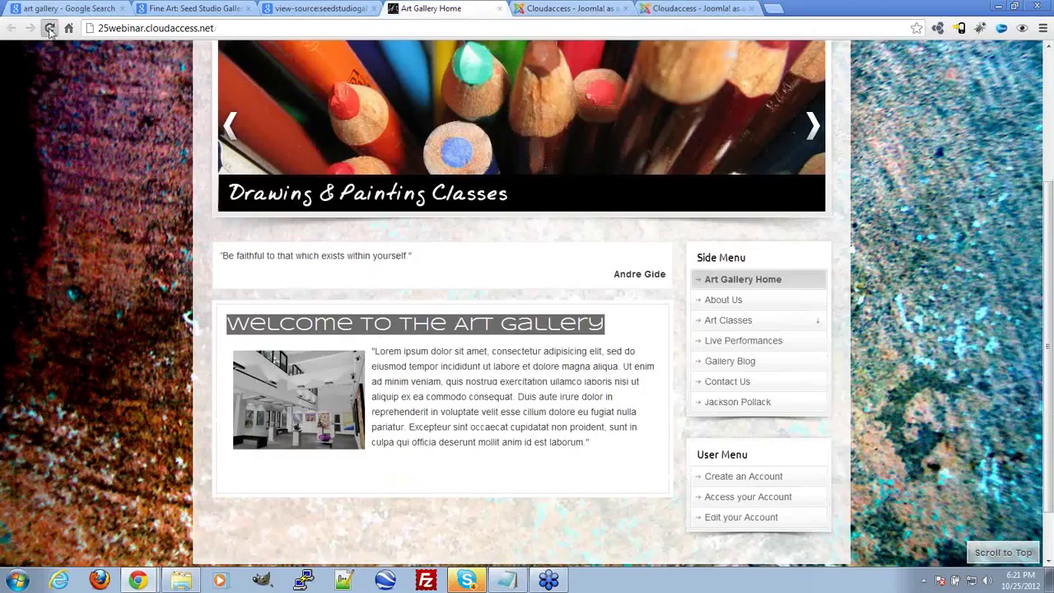
# Reload the gallery home page to check the article without its title, and return to the article editor
pyautogui.click(50, 28)
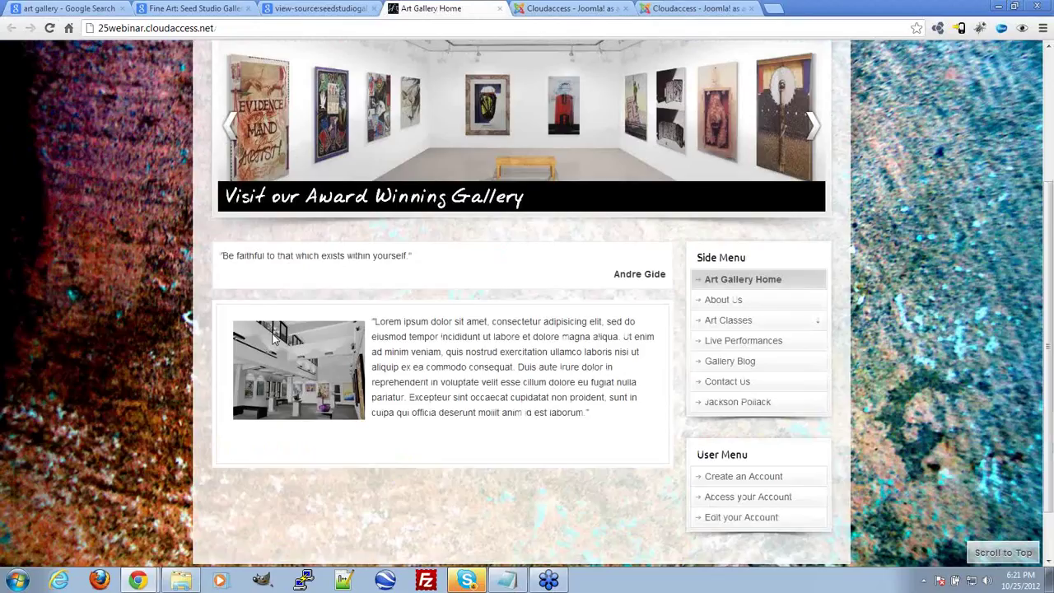
pyautogui.click(563, 9)
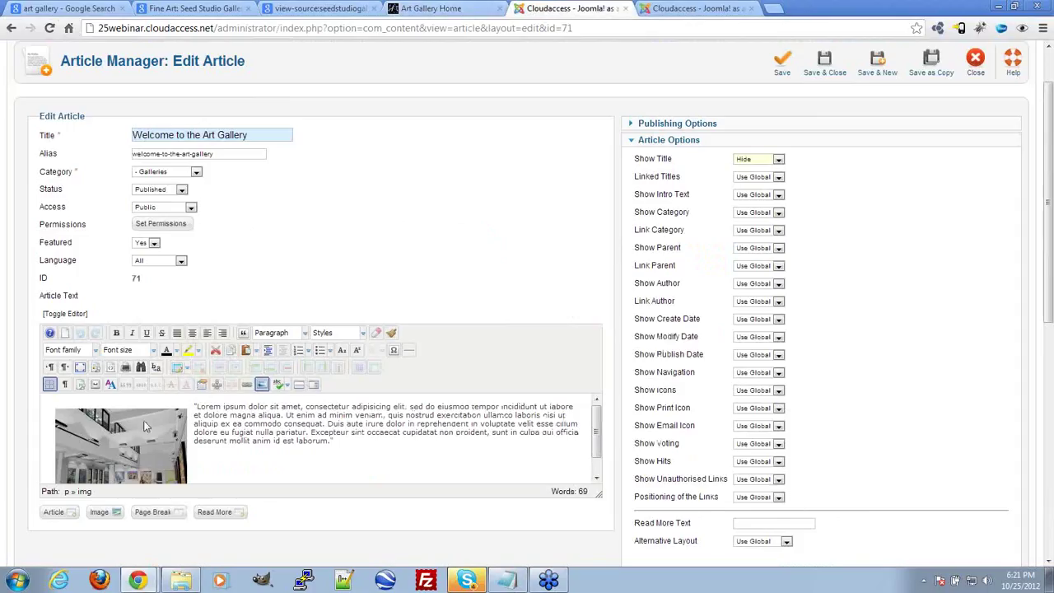
pyautogui.click(191, 407)
pyautogui.scroll(-1, 395, 453)
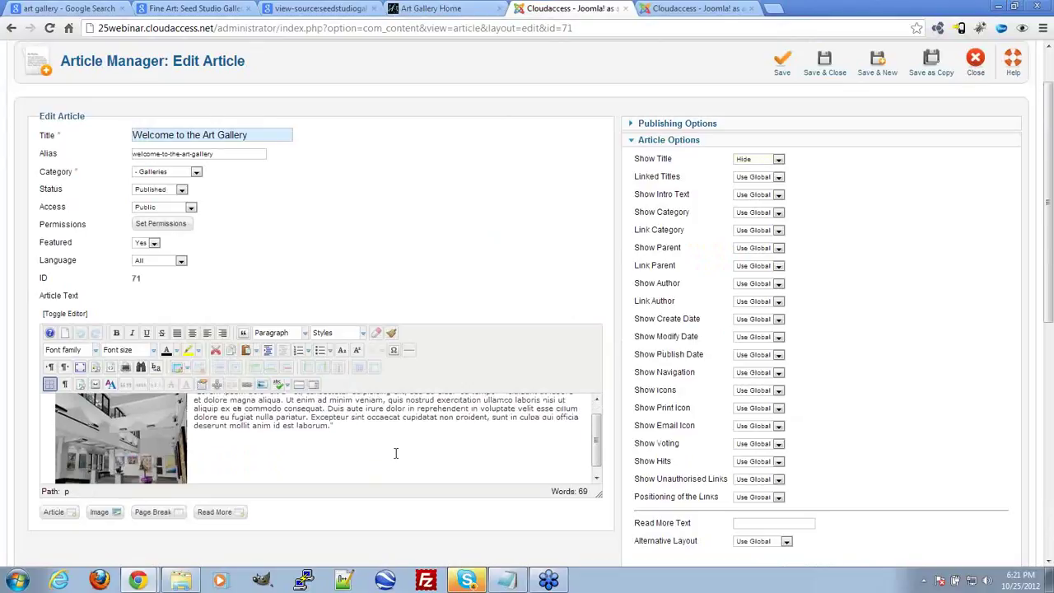
pyautogui.press('Return')
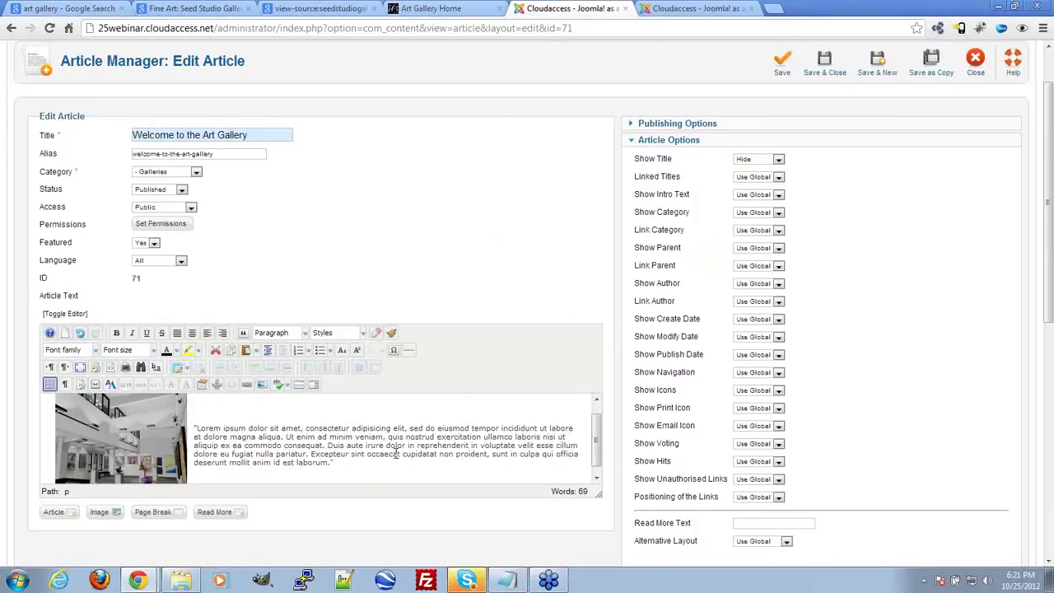
pyautogui.hotkey('ctrl', 'z')
pyautogui.hotkey('ctrl', 'z')
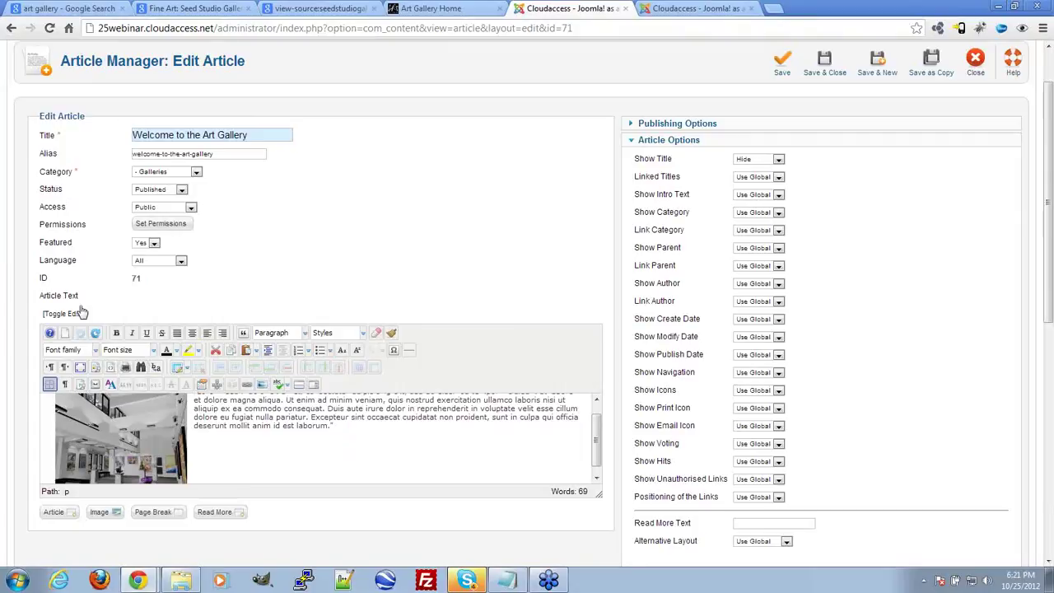
# In the article's HTML source, add <h1>Fine Art in Traverse City, MI</h1> above the image paragraph and return to the visual editor
pyautogui.click(80, 313)
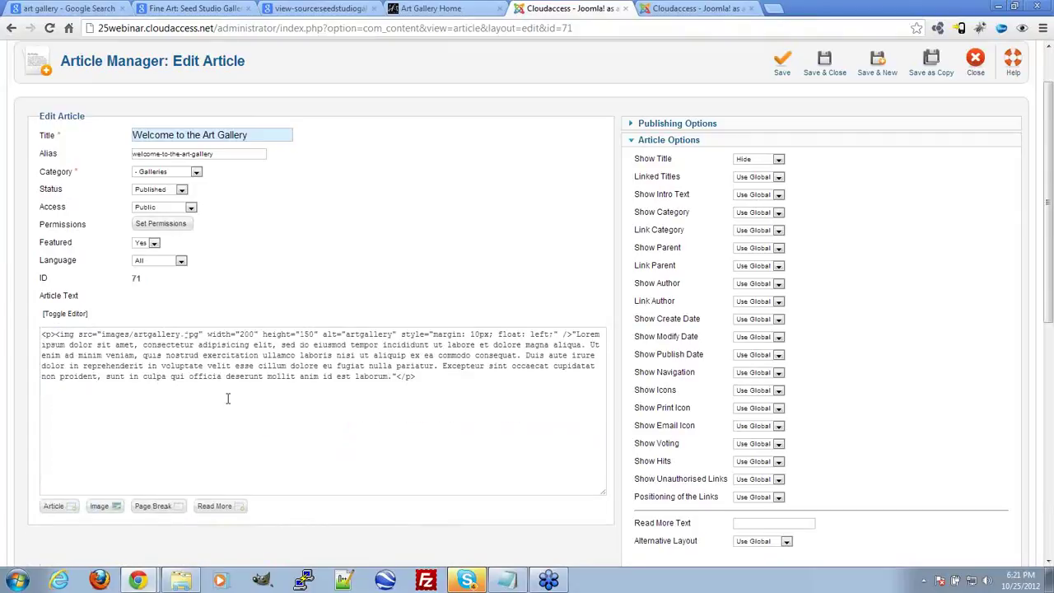
pyautogui.press('Return')
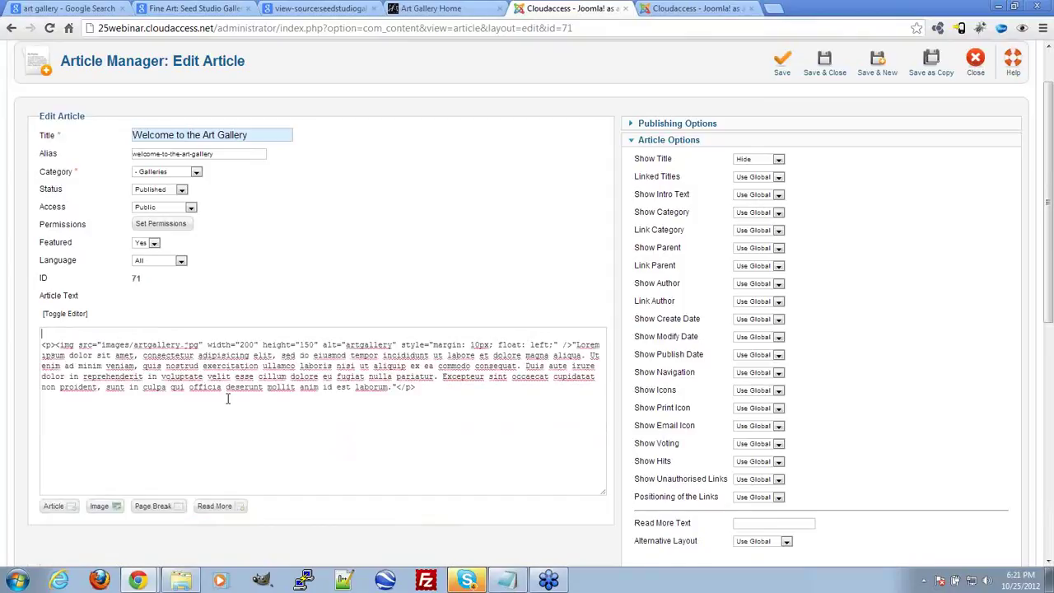
pyautogui.write('<h1>Fine AS')
pyautogui.press('BackSpace')
pyautogui.write('rt in Trav')
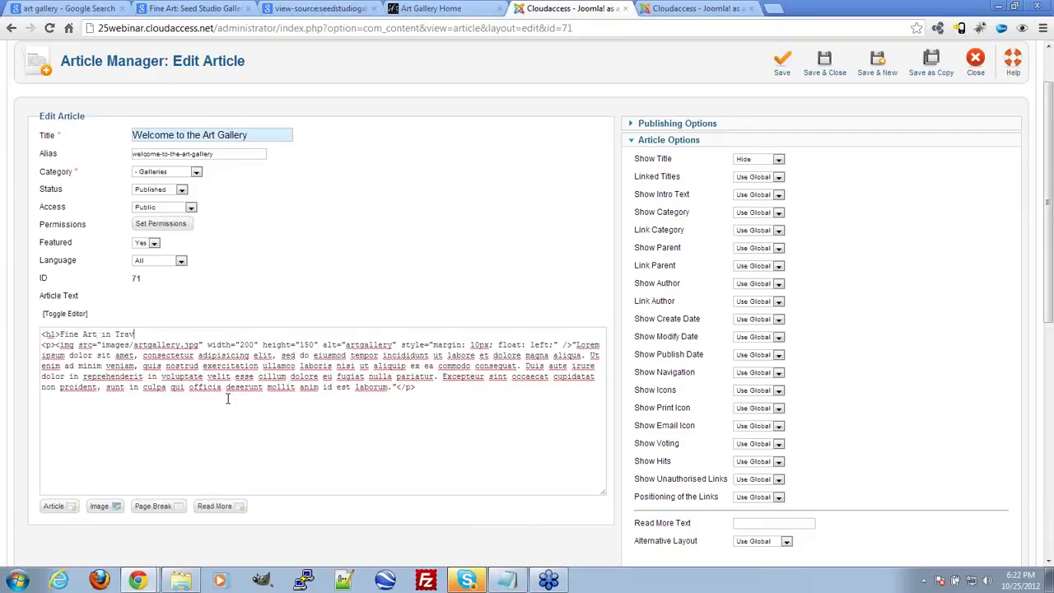
pyautogui.write('erse City, MI</h1>')
pyautogui.click(78, 314)
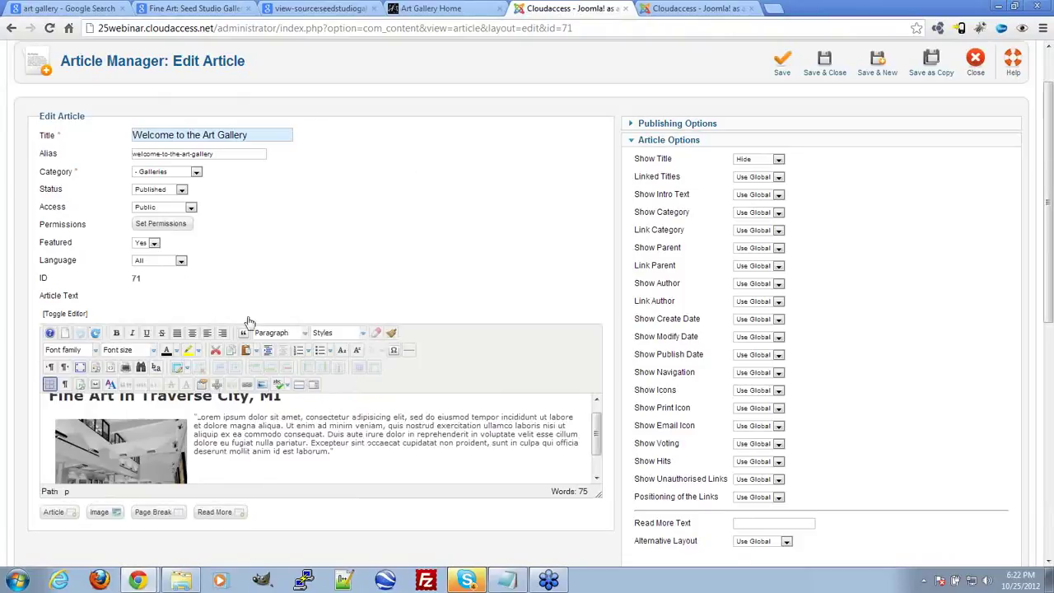
# Check the new heading's format in the visual editor and save the article
pyautogui.scroll(1, 310, 459)
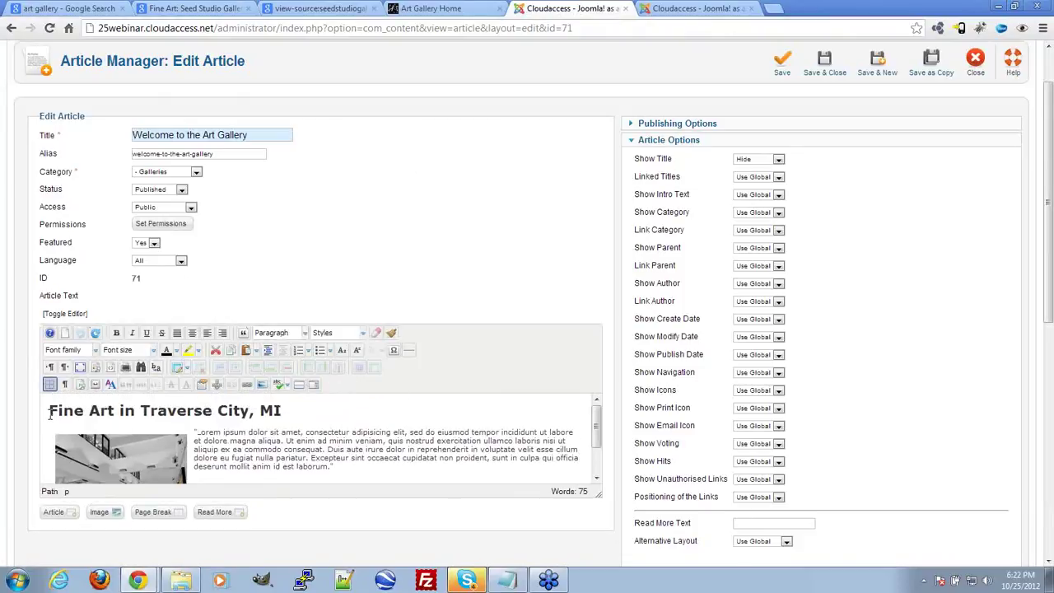
pyautogui.moveTo(49, 414); pyautogui.dragTo(328, 408)
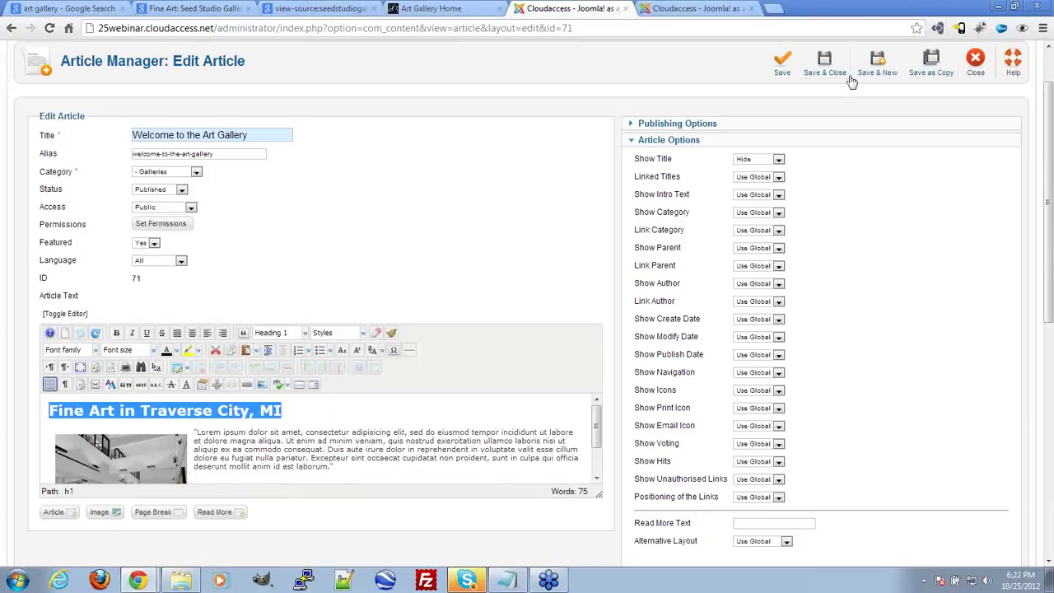
pyautogui.click(786, 70)
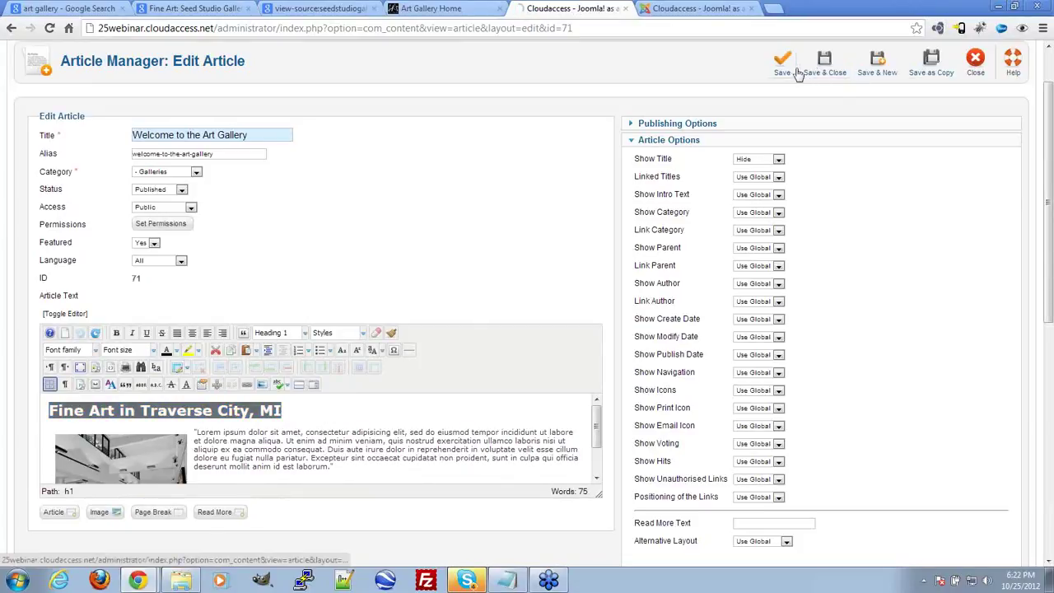
# Reload the gallery home page and examine the article's new heading
pyautogui.click(430, 8)
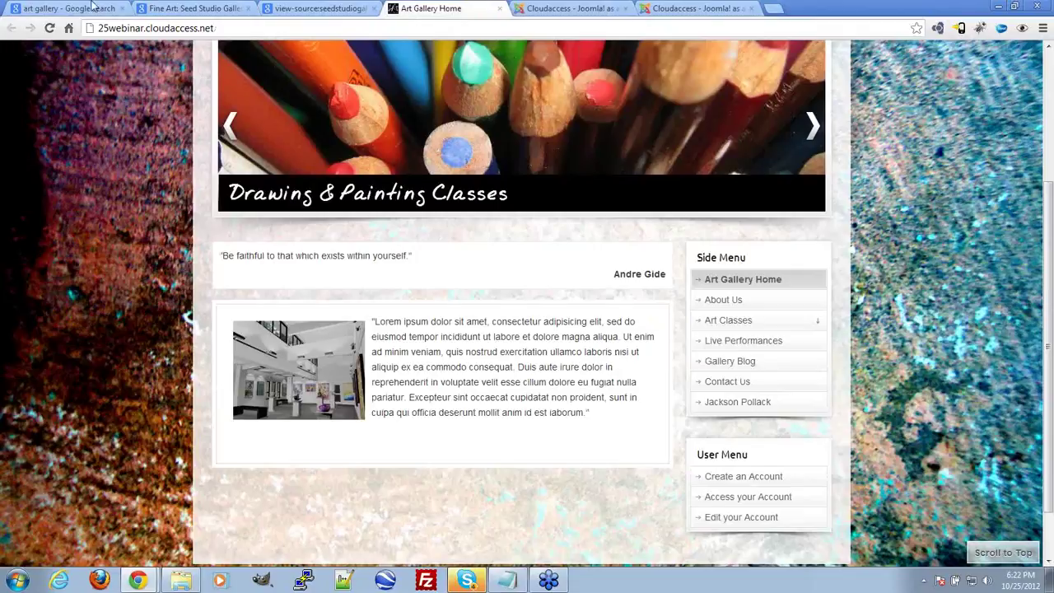
pyautogui.click(49, 28)
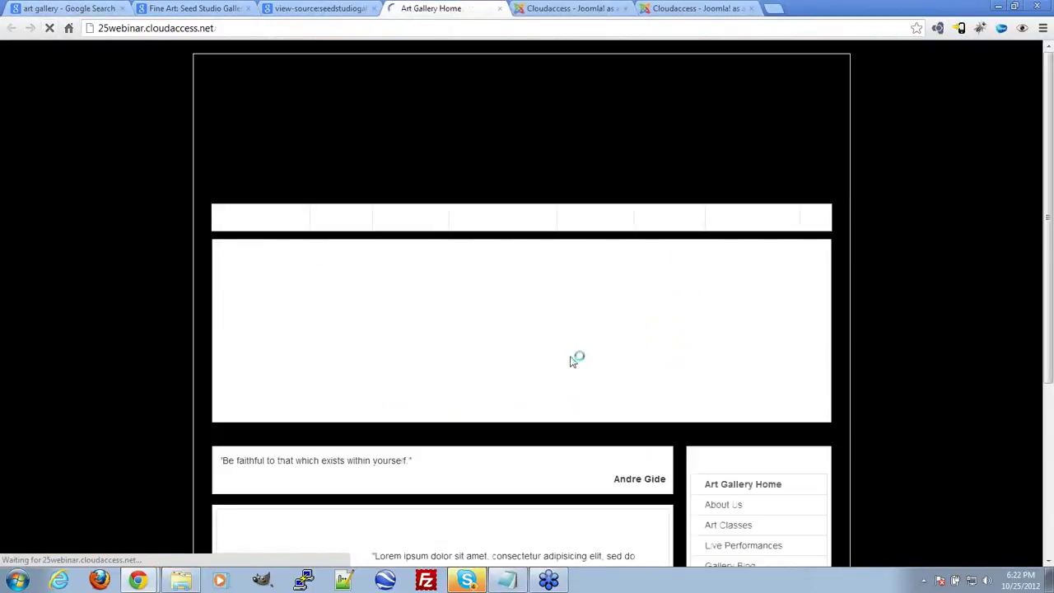
pyautogui.moveTo(227, 323); pyautogui.dragTo(585, 325)
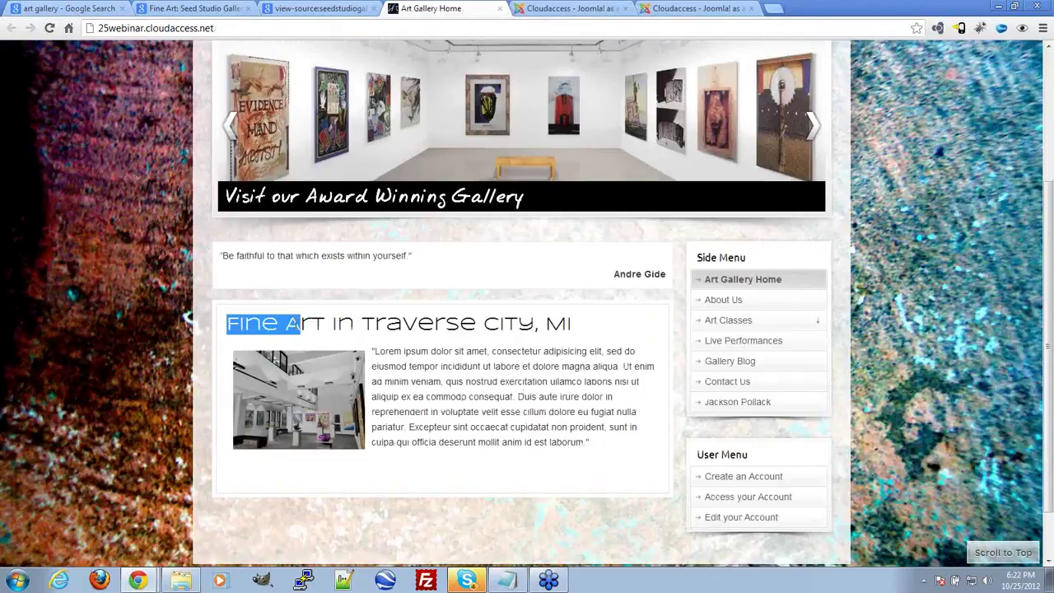
pyautogui.click(584, 325)
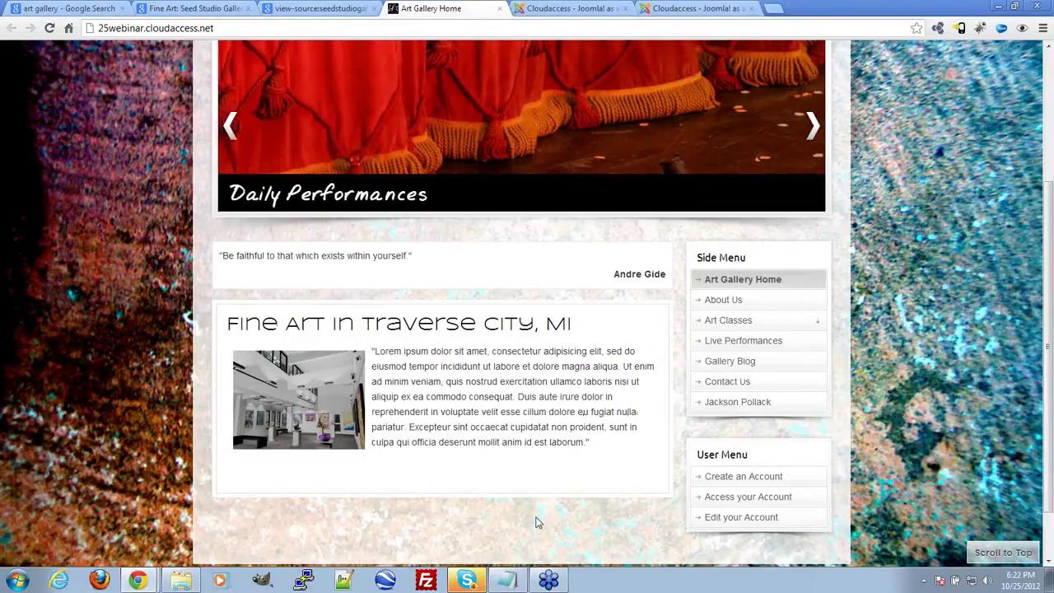
# Inspect the HTML element of the "Fine Art in Traverse City, MI" heading on the home page and review the text beneath it
pyautogui.scroll(1, 535, 523)
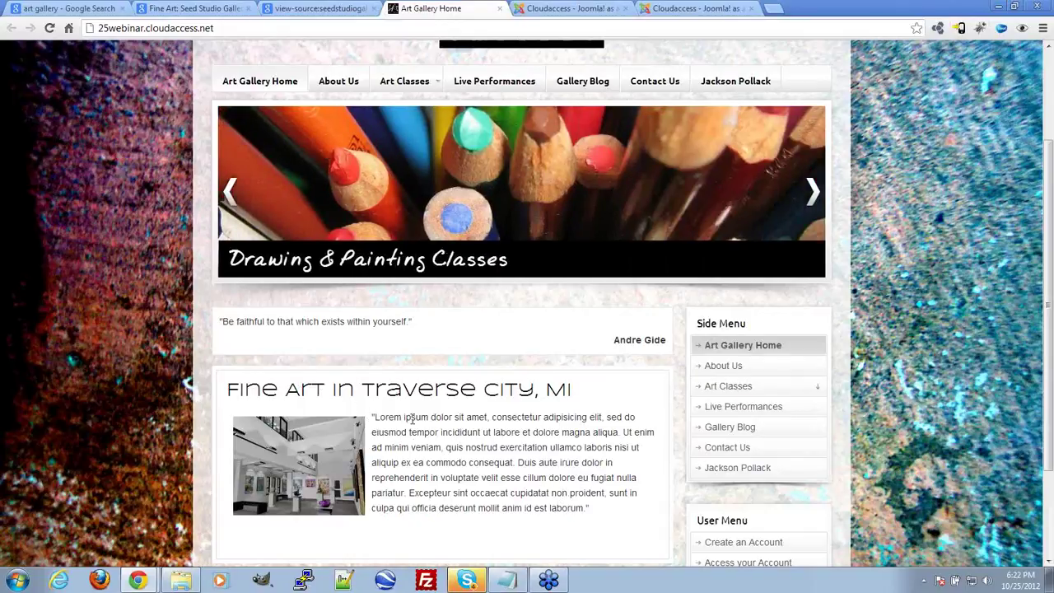
pyautogui.click(999, 29)
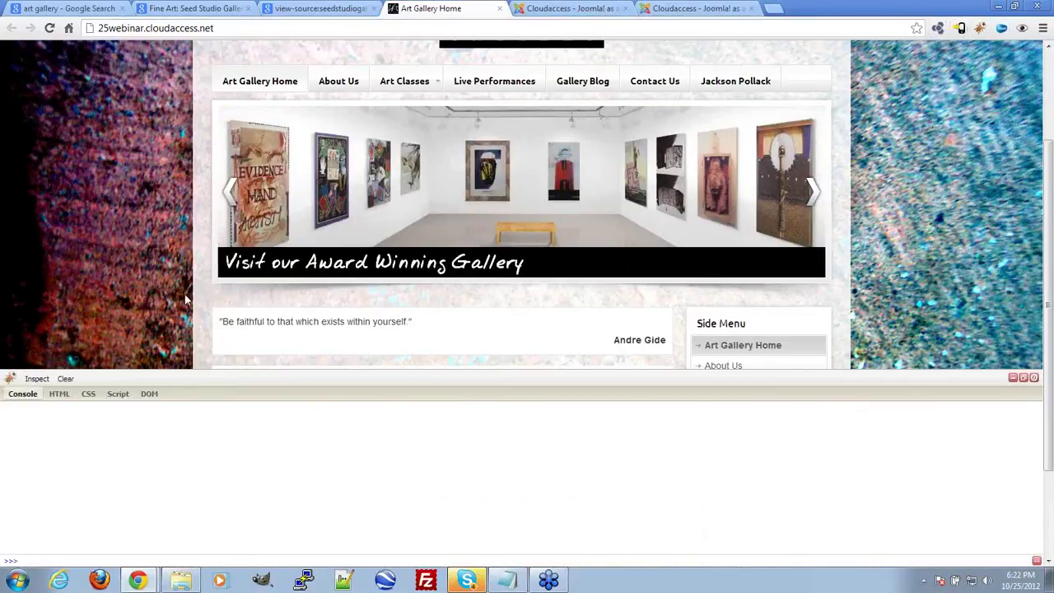
pyautogui.scroll(-2, 186, 303)
pyautogui.click(38, 377)
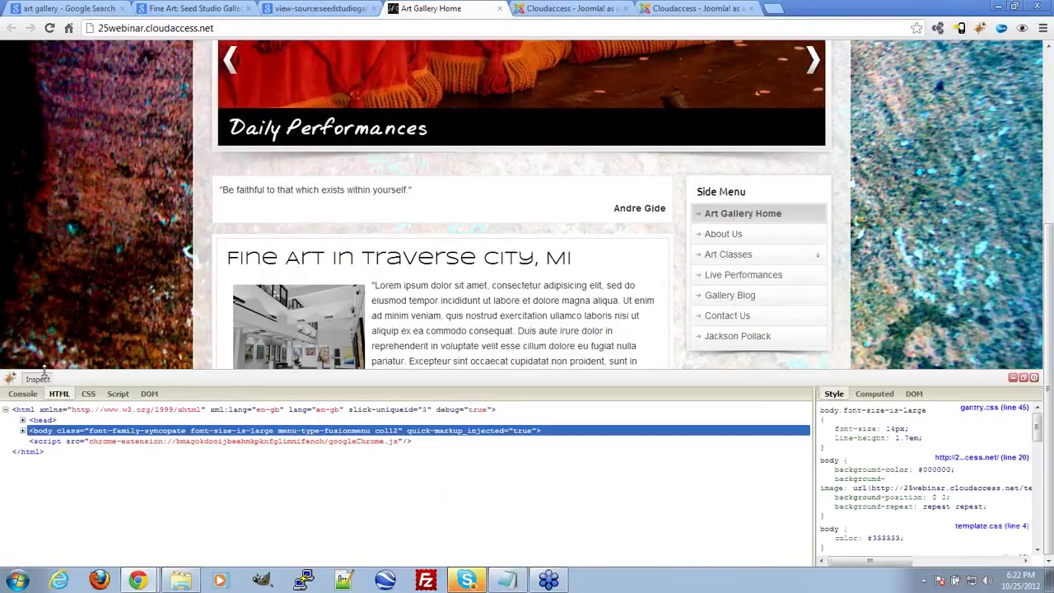
pyautogui.click(346, 258)
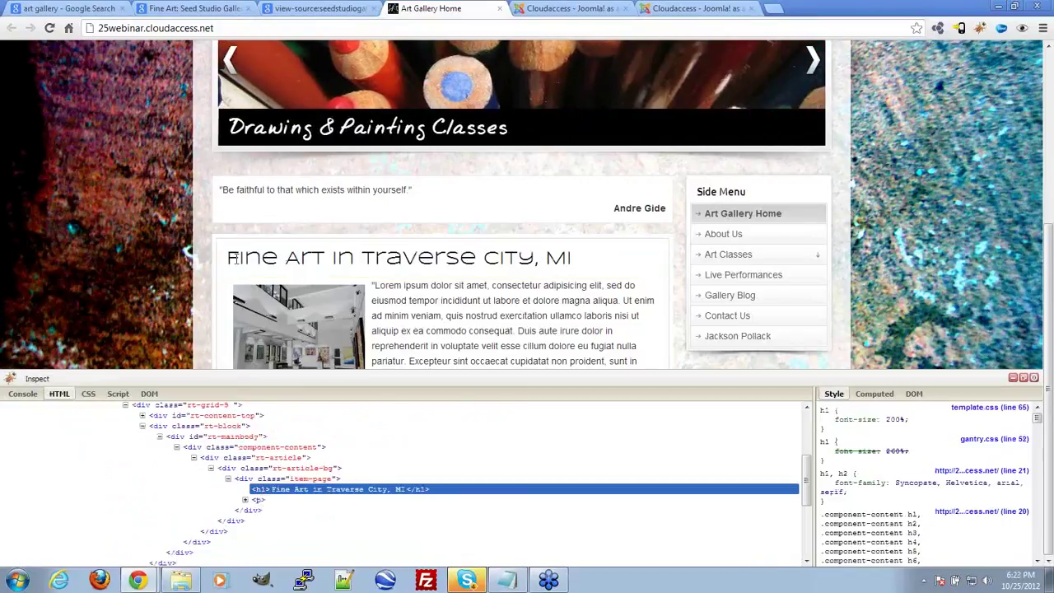
pyautogui.moveTo(571, 258); pyautogui.dragTo(227, 258)
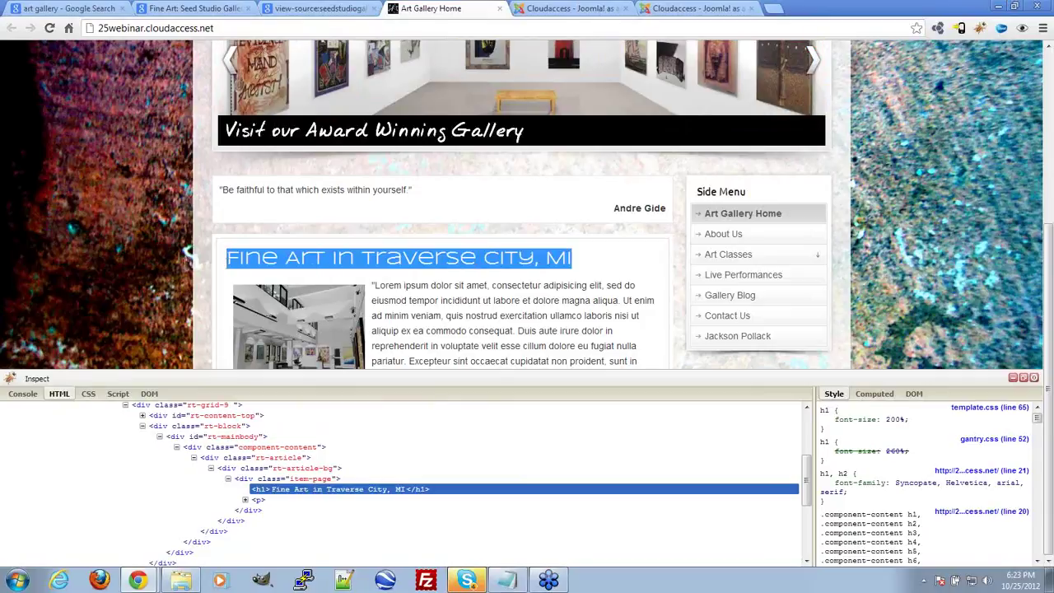
pyautogui.click(222, 269)
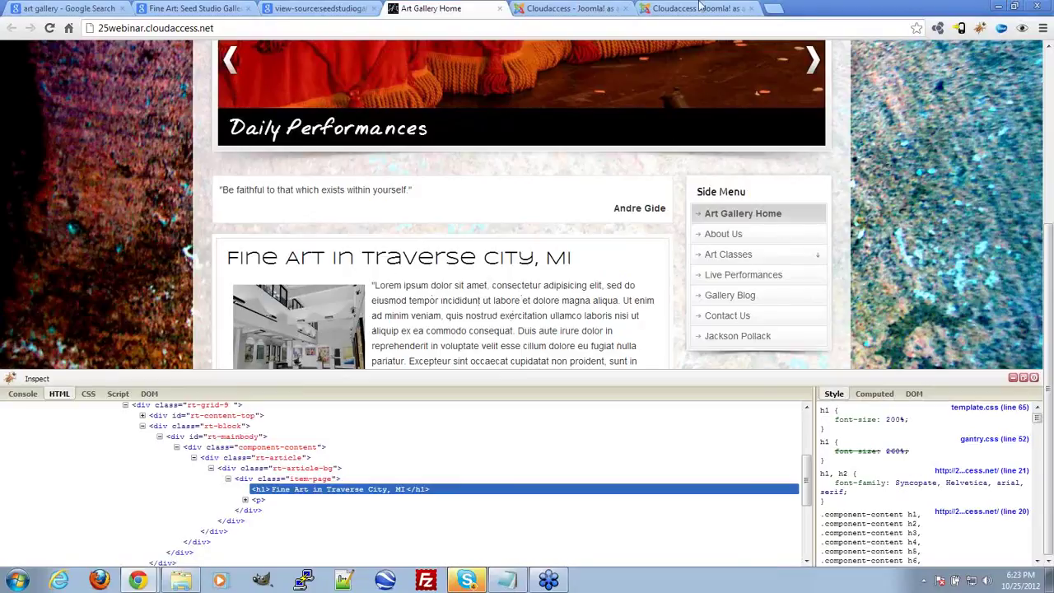
pyautogui.doubleClick(415, 296)
pyautogui.moveTo(415, 296); pyautogui.dragTo(569, 343)
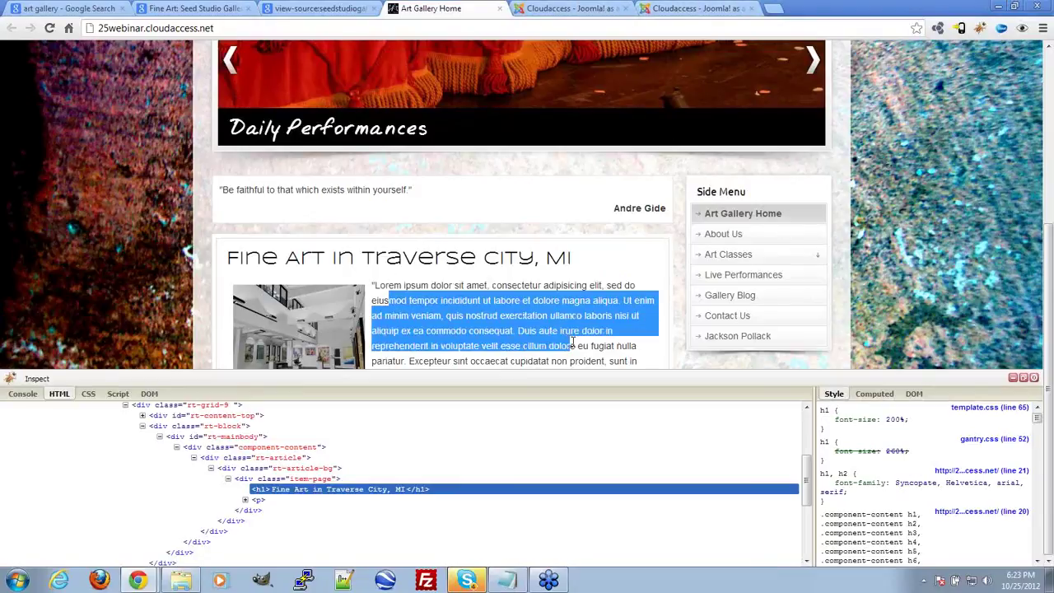
pyautogui.click(455, 278)
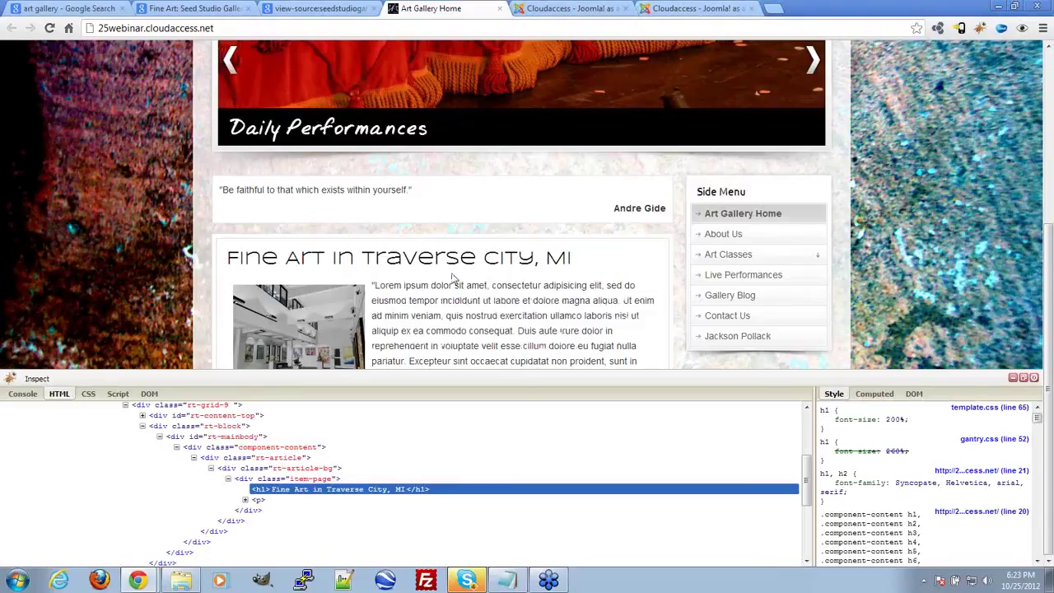
# Return to the article editor and examine the "Fine Art in Traverse City, MI" heading
pyautogui.click(554, 8)
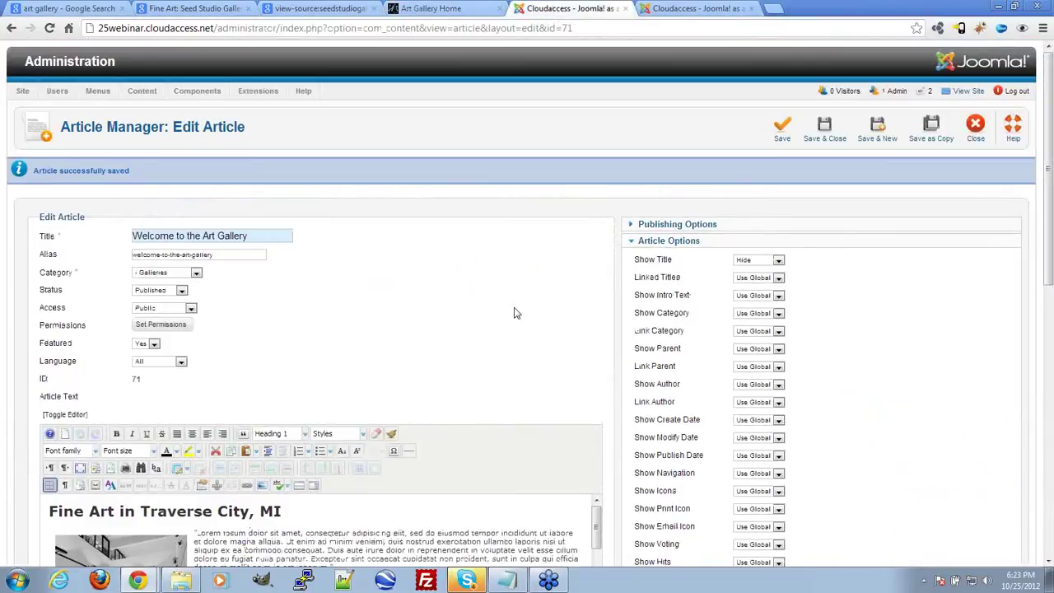
pyautogui.scroll(-2, 311, 395)
pyautogui.moveTo(290, 379); pyautogui.dragTo(53, 379)
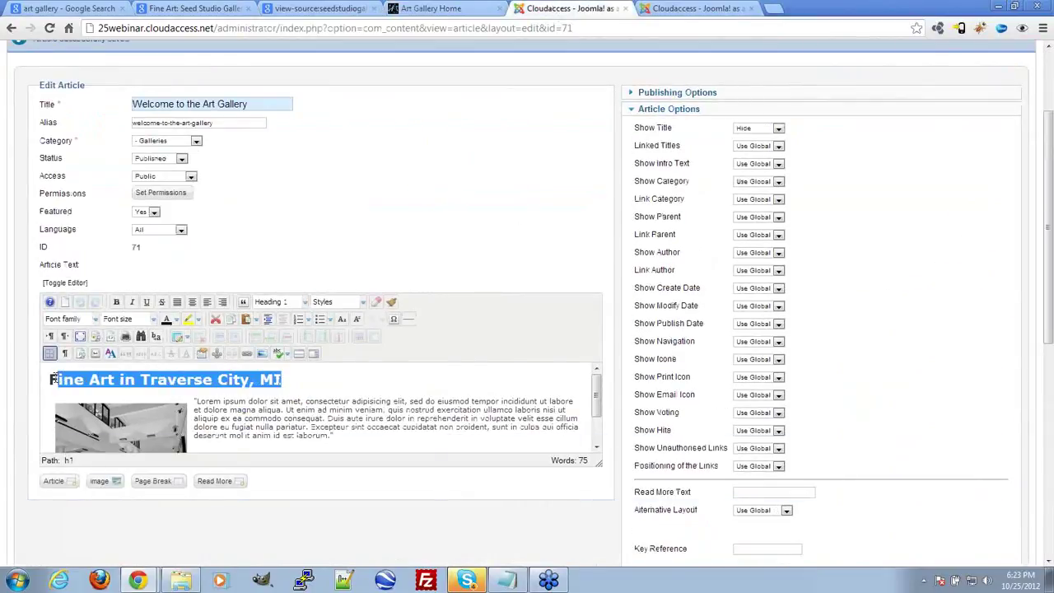
# Add a "Fine art" line above the article's main heading
pyautogui.click(110, 374)
pyautogui.press('Return')
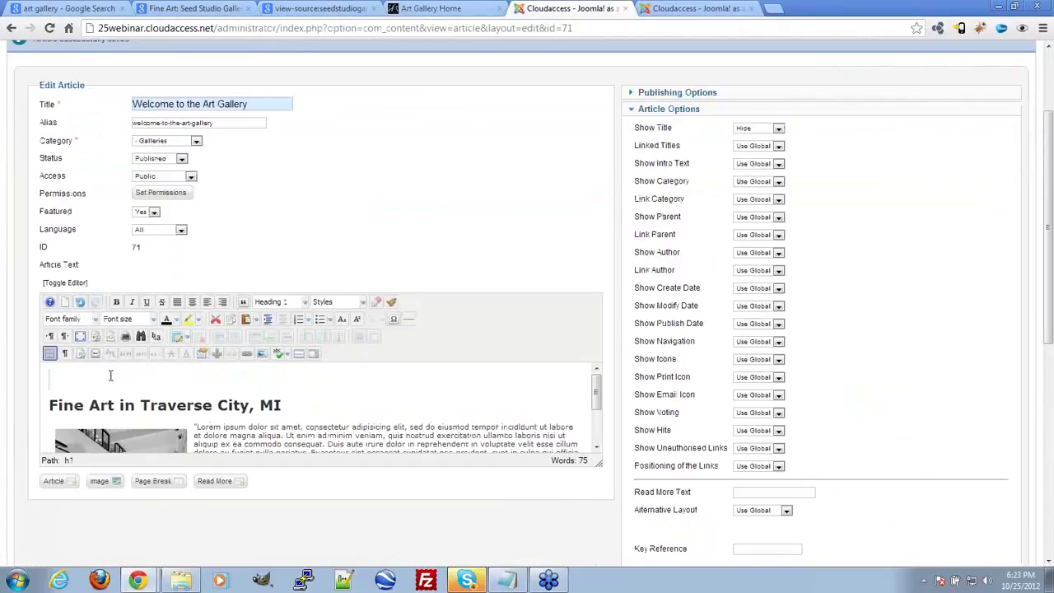
pyautogui.write('Fine aret')
pyautogui.press('BackSpace')
pyautogui.press('BackSpace')
pyautogui.write('t')
# Format the "Fine art" line as Heading 2, and change it to Heading 3
pyautogui.moveTo(127, 377); pyautogui.dragTo(43, 380)
pyautogui.click(304, 302)
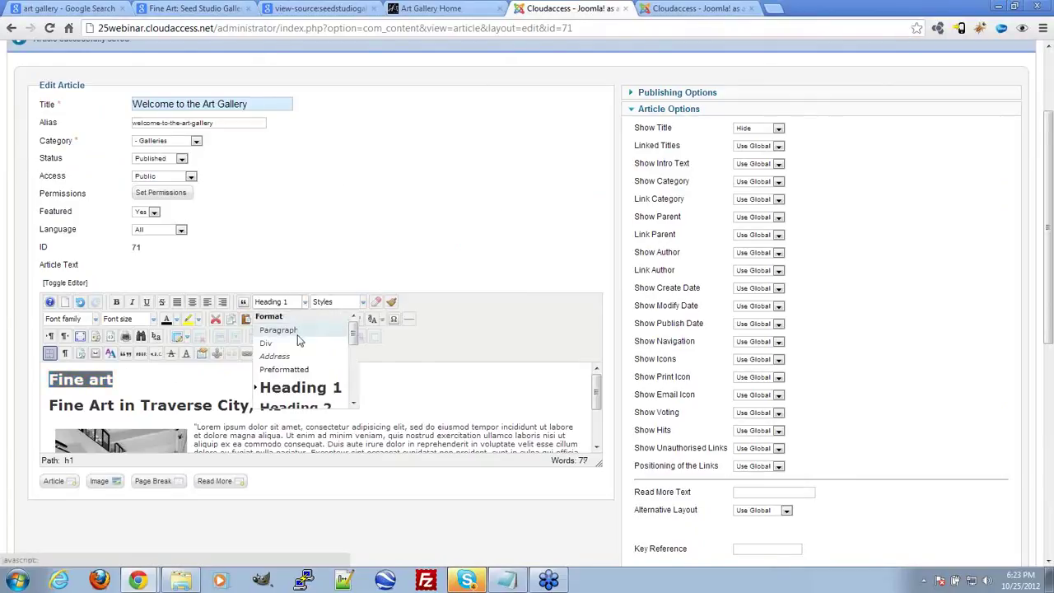
pyautogui.click(292, 407)
pyautogui.click(304, 302)
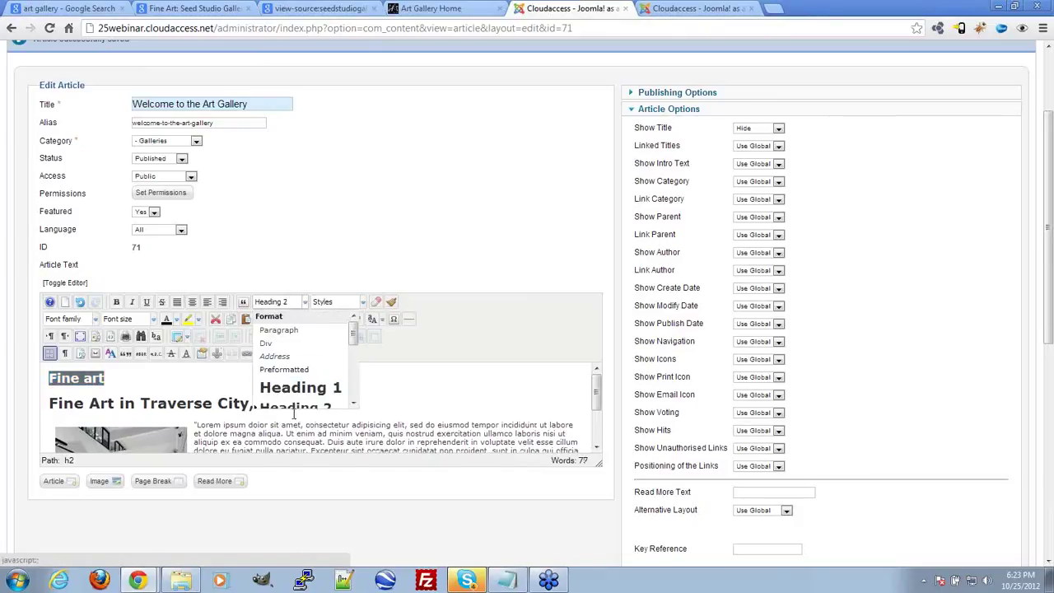
pyautogui.scroll(-2, 302, 387)
pyautogui.click(291, 360)
pyautogui.click(152, 380)
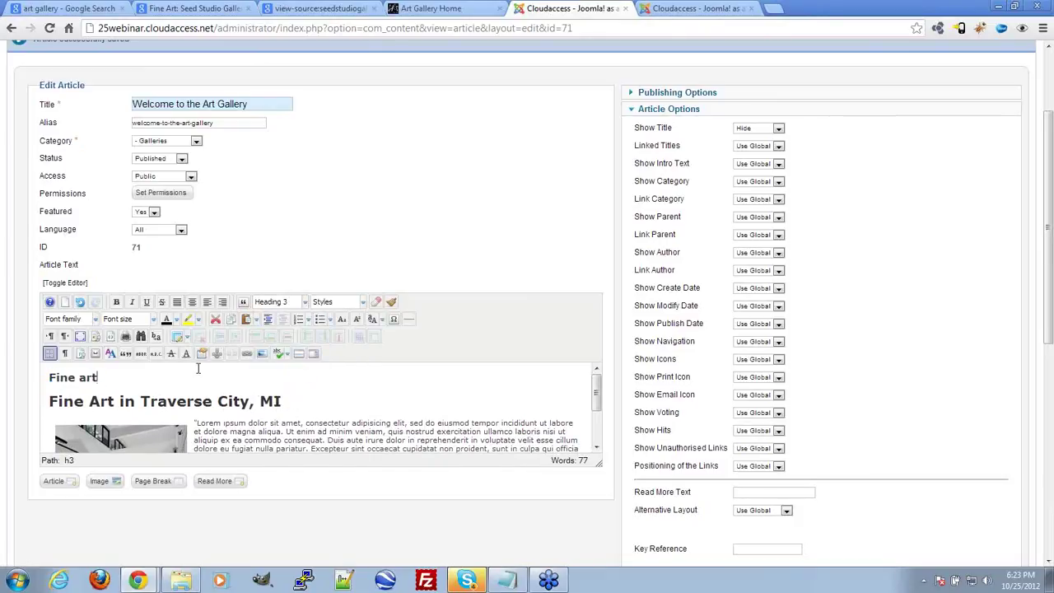
# Delete the "Fine art" line together with its line break above the main heading
pyautogui.moveTo(130, 377); pyautogui.dragTo(13, 381)
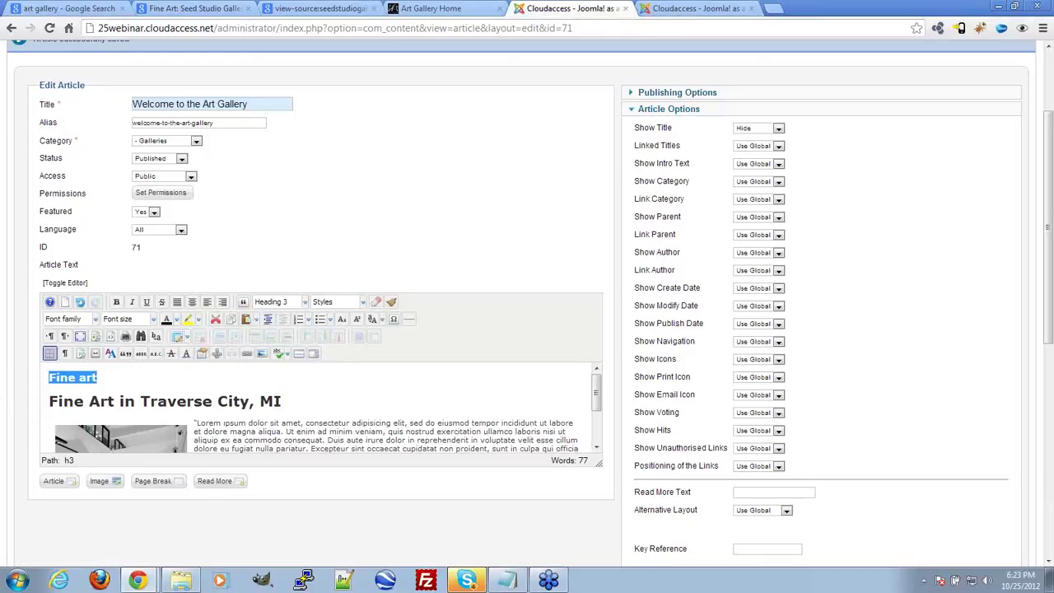
pyautogui.press('Delete')
pyautogui.press('Delete')
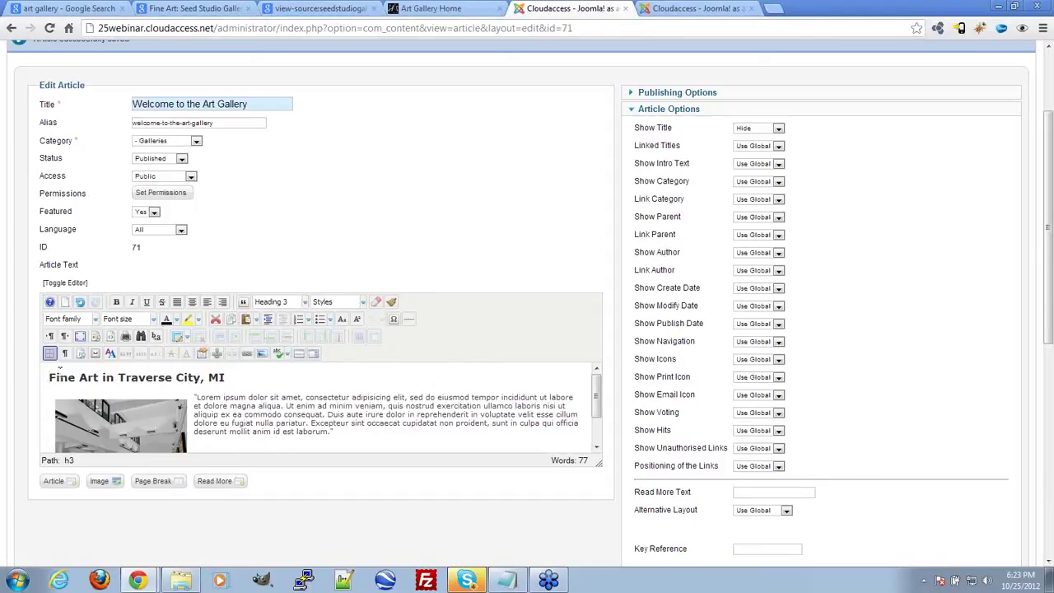
# Delete the Lorem ipsum placeholder text beside the article image
pyautogui.moveTo(51, 379); pyautogui.dragTo(231, 379)
pyautogui.click(194, 398)
pyautogui.click(339, 434)
pyautogui.press('BackSpace')
pyautogui.press('BackSpace')
pyautogui.moveTo(335, 434); pyautogui.dragTo(193, 396)
pyautogui.press('BackSpace')
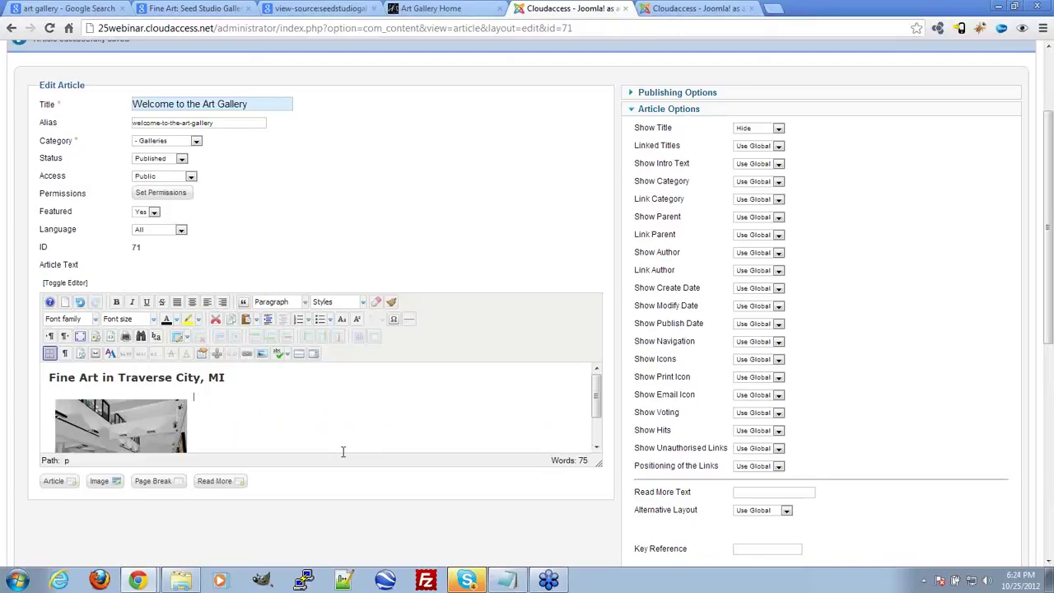
# Add the lines "Art District" and "Annual Art Show" beside the article image
pyautogui.press('Return')
pyautogui.write('Art Si')
pyautogui.press('BackSpace')
pyautogui.press('BackSpace')
pyautogui.write('Distr')
pyautogui.press('BackSpace')
pyautogui.write('ual Art Show')
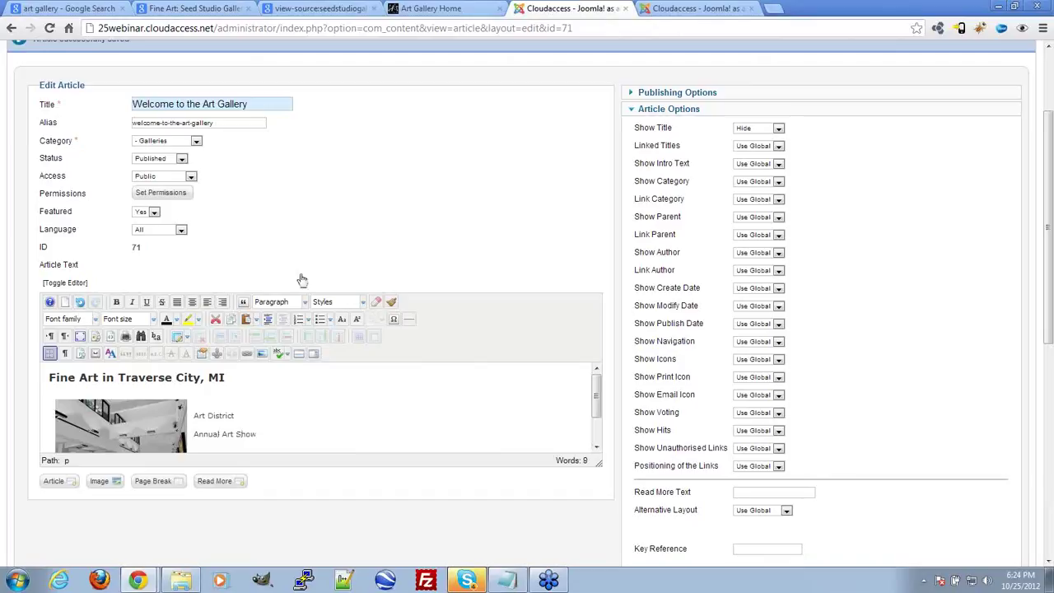
# Format the "Art District" and "Annual Art Show" lines as Heading 2
pyautogui.tripleClick(237, 414)
pyautogui.click(243, 418)
pyautogui.moveTo(252, 418); pyautogui.dragTo(191, 416)
pyautogui.click(304, 303)
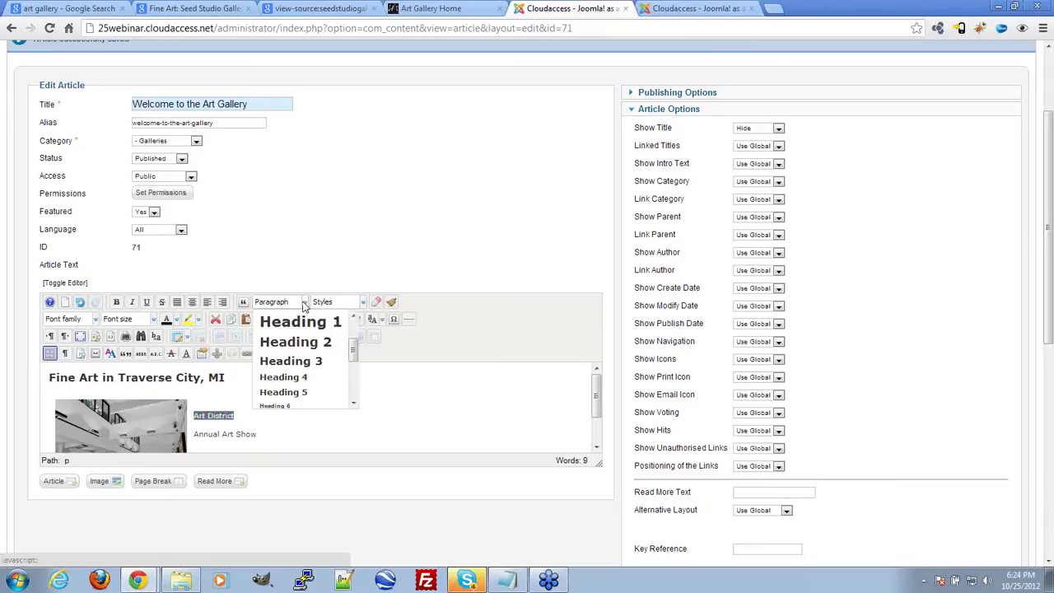
pyautogui.click(301, 341)
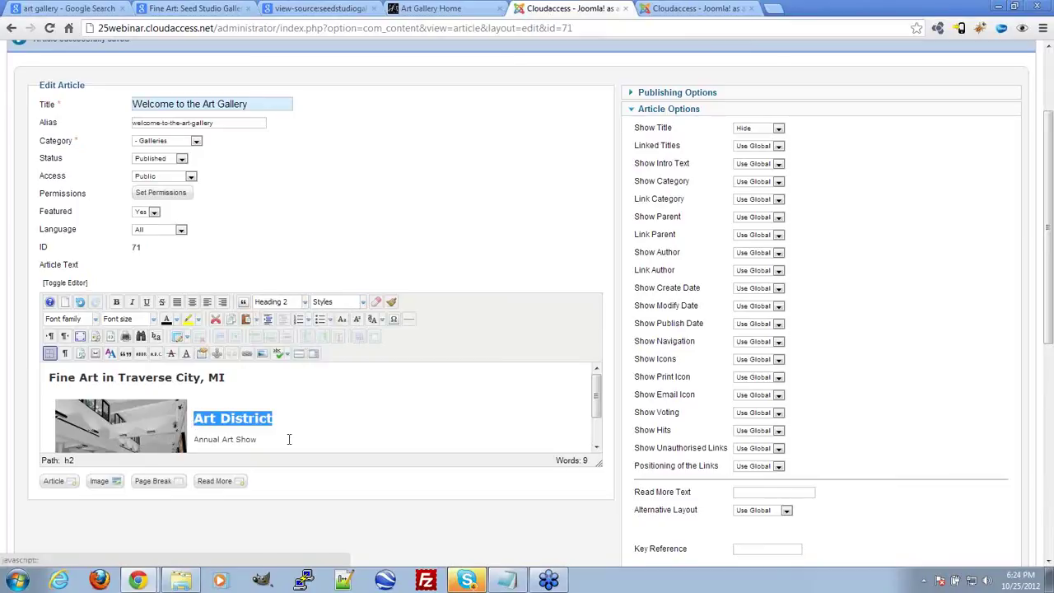
pyautogui.click(191, 438)
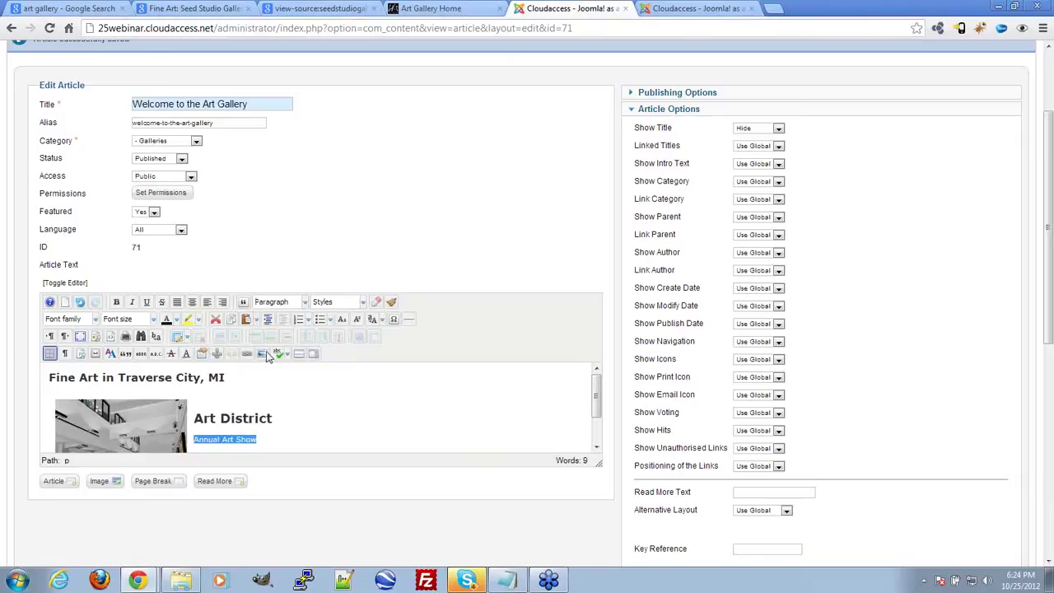
pyautogui.click(279, 305)
pyautogui.click(293, 349)
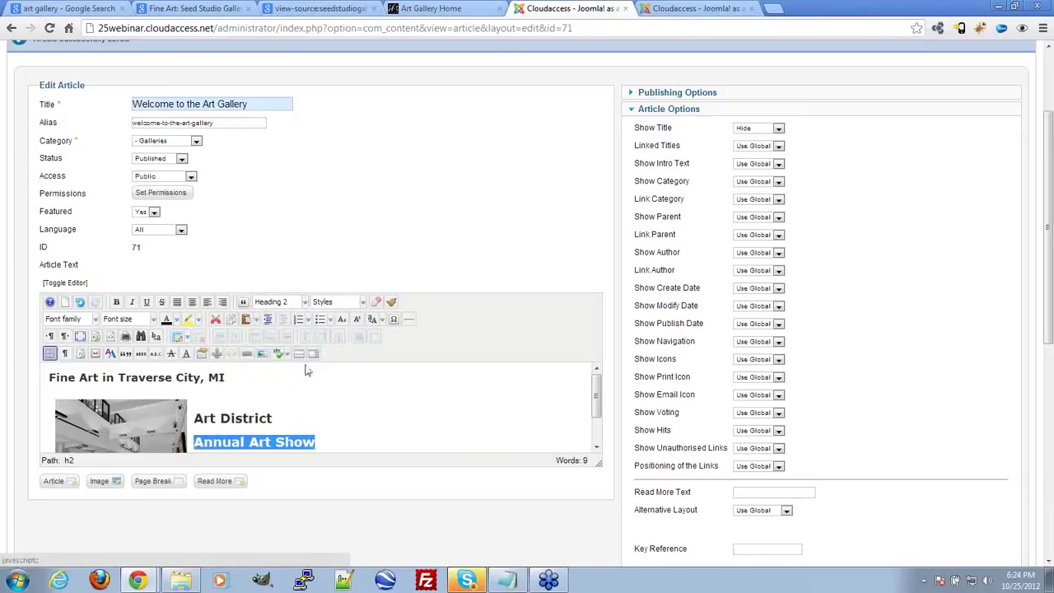
# Add the paragraph "Visit the the art district to have a good time" below the "Art District" heading
pyautogui.click(333, 417)
pyautogui.press('Return')
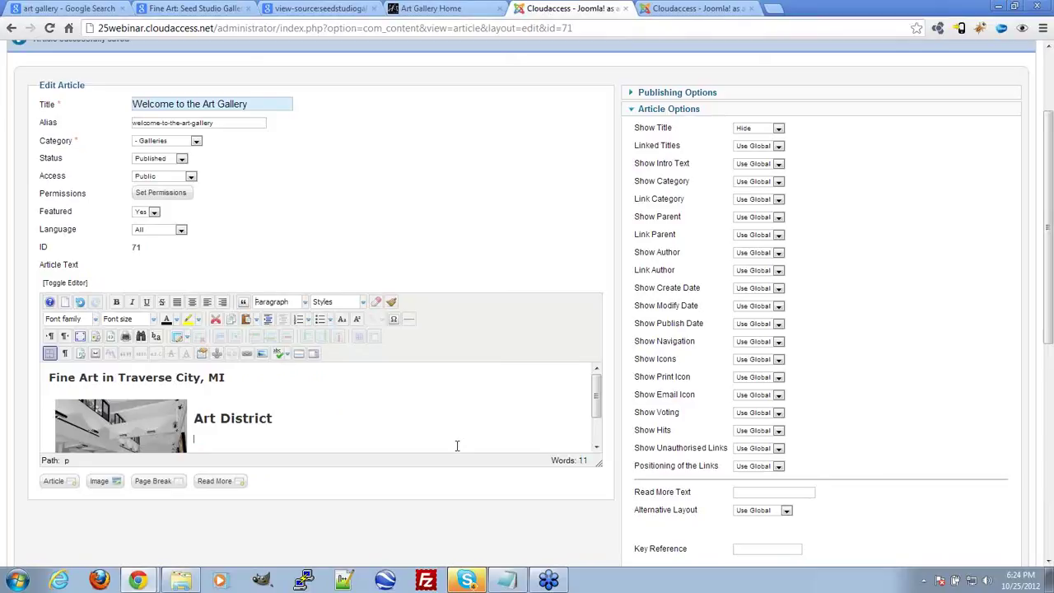
pyautogui.write('V')
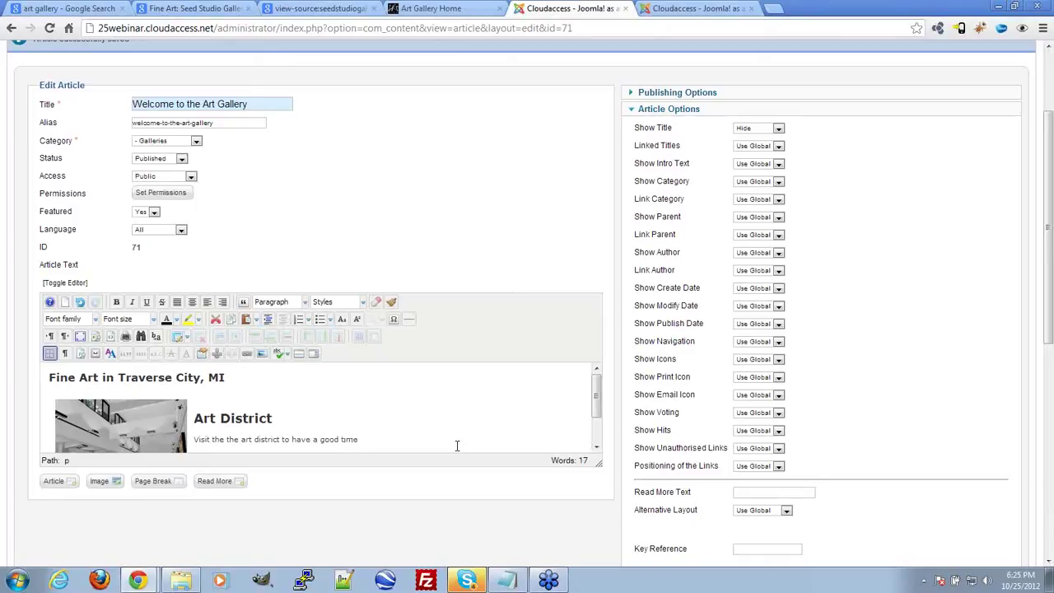
# Try to paste the copied text after the "Art District" sentence, and delete the pasted "Original Art Painting"
pyautogui.write('Original Art Boutique')
pyautogui.hotkey('ctrl', 'z')
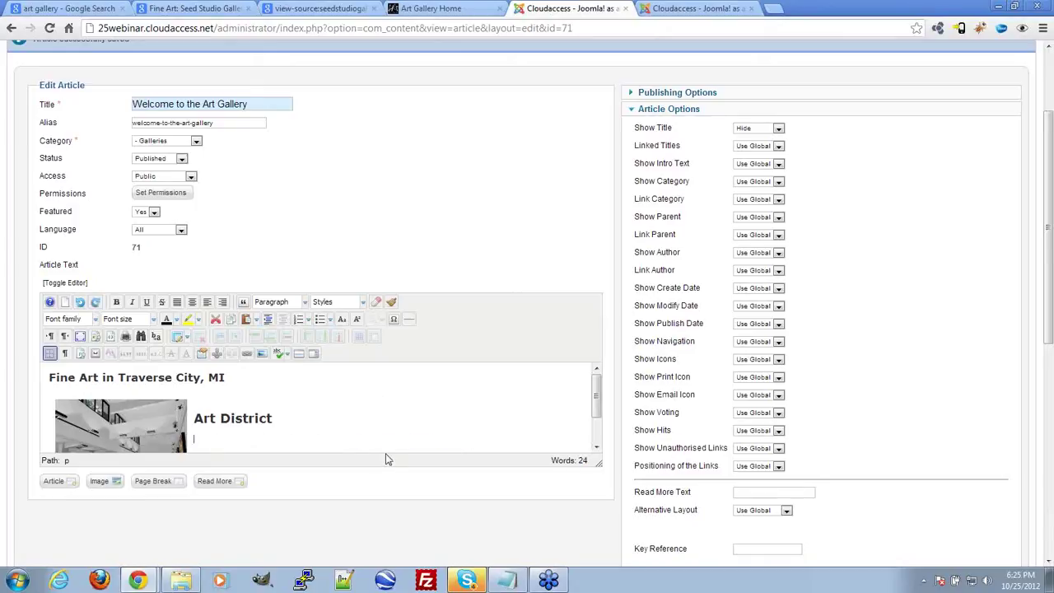
pyautogui.hotkey('ctrl', 'y')
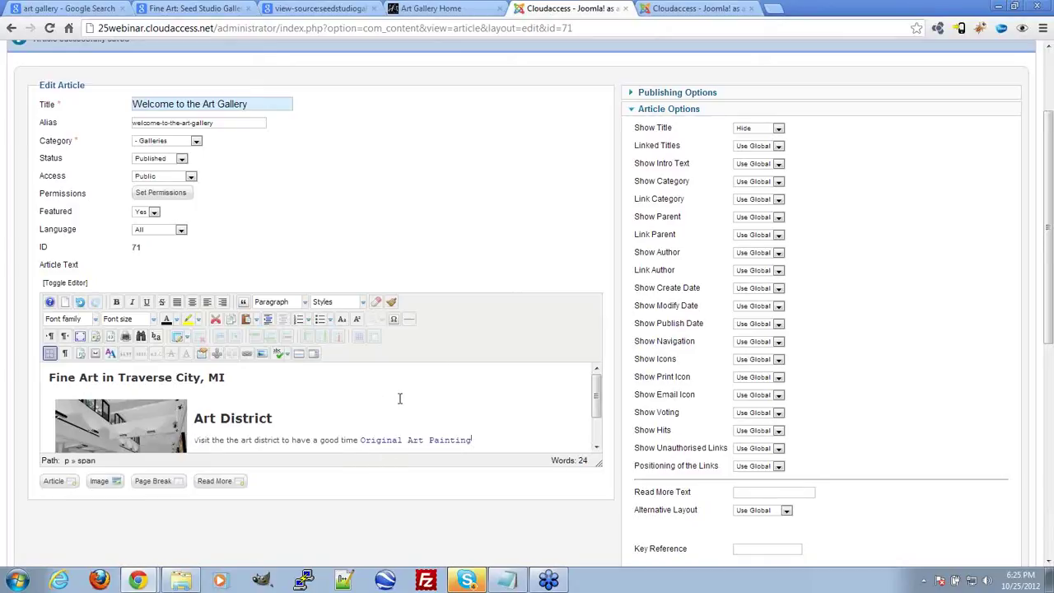
pyautogui.moveTo(361, 439); pyautogui.dragTo(481, 438)
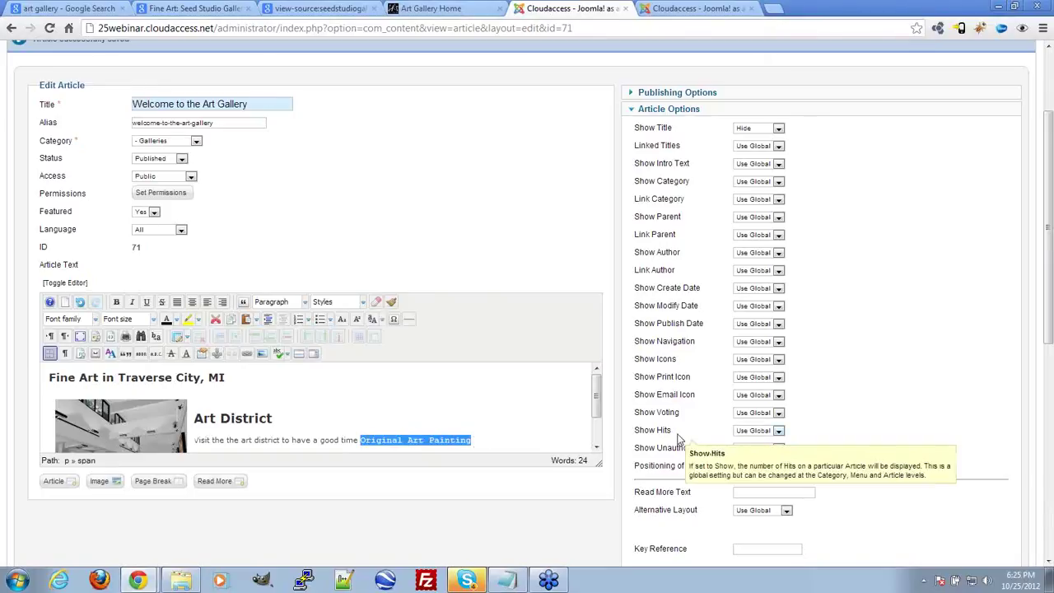
pyautogui.press('Delete')
# Copy part of the Lorem ipsum text from the live Art Gallery home page and paste it below the keyword list in Notepad
pyautogui.scroll(-2, 362, 336)
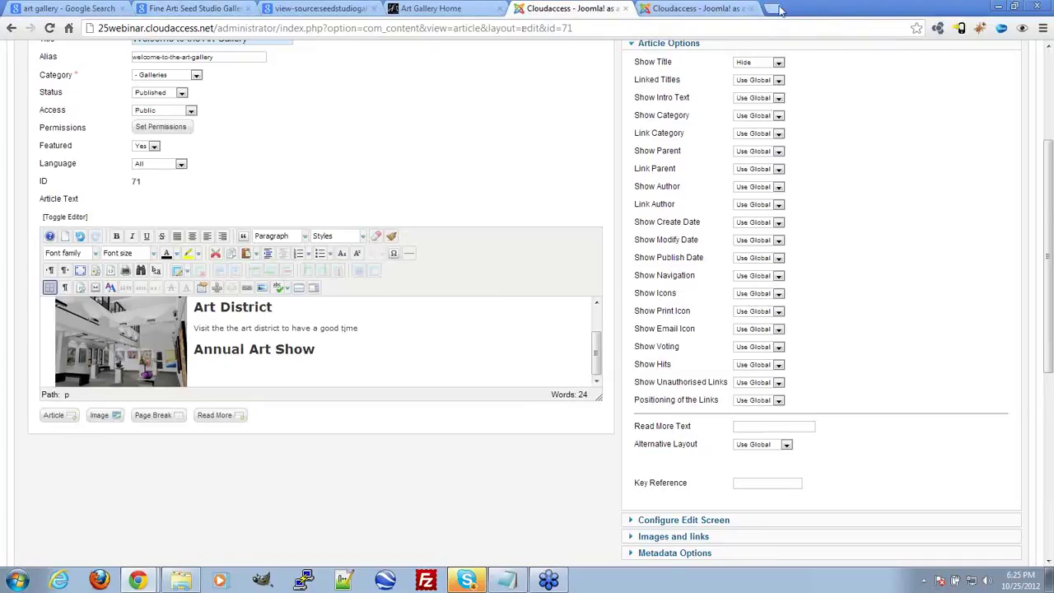
pyautogui.click(412, 9)
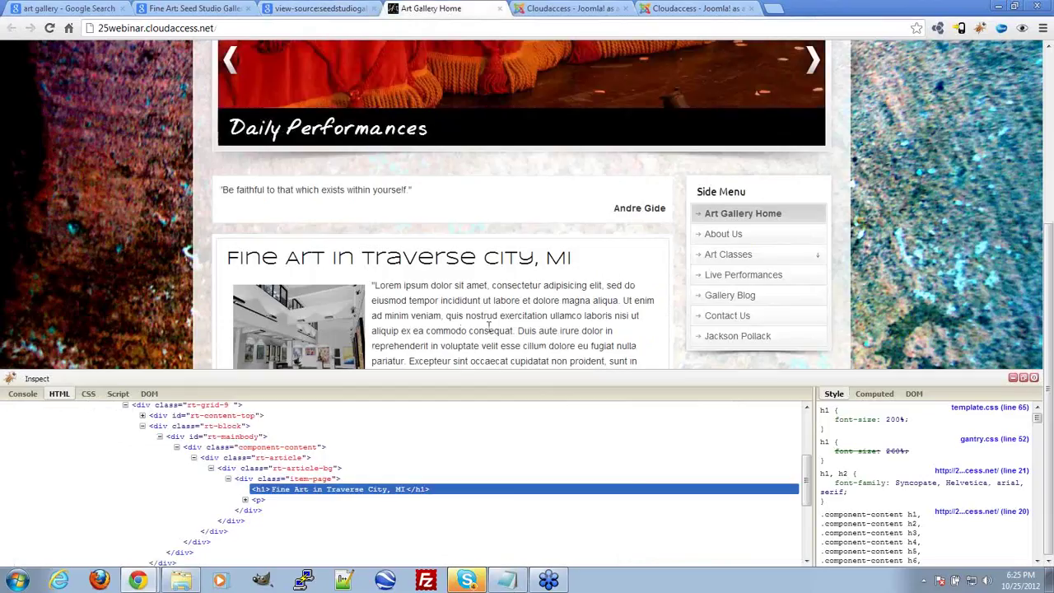
pyautogui.moveTo(545, 345); pyautogui.dragTo(377, 285)
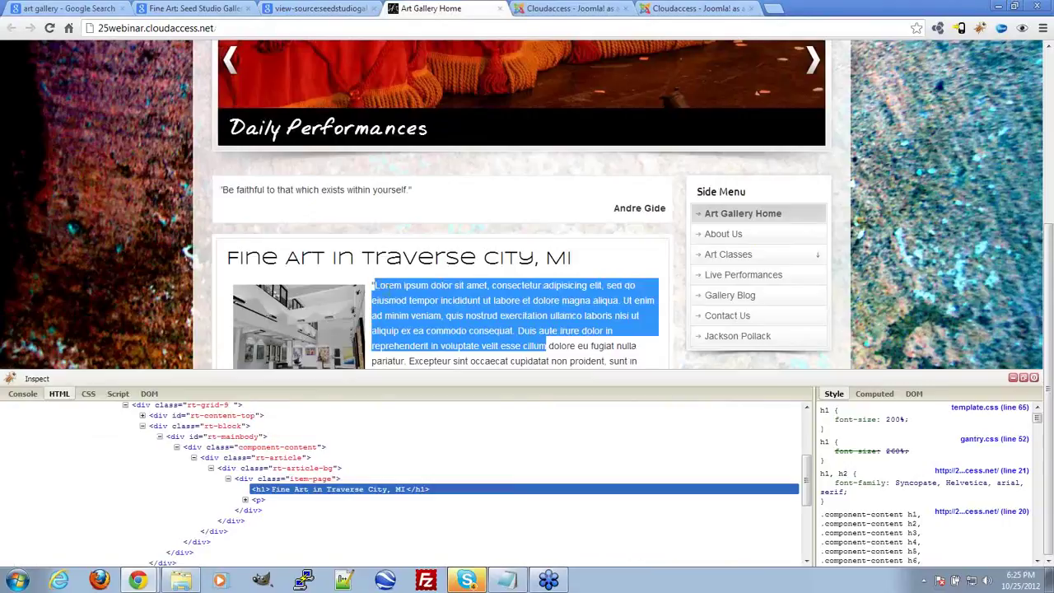
pyautogui.hotkey('alt', 'Tab')
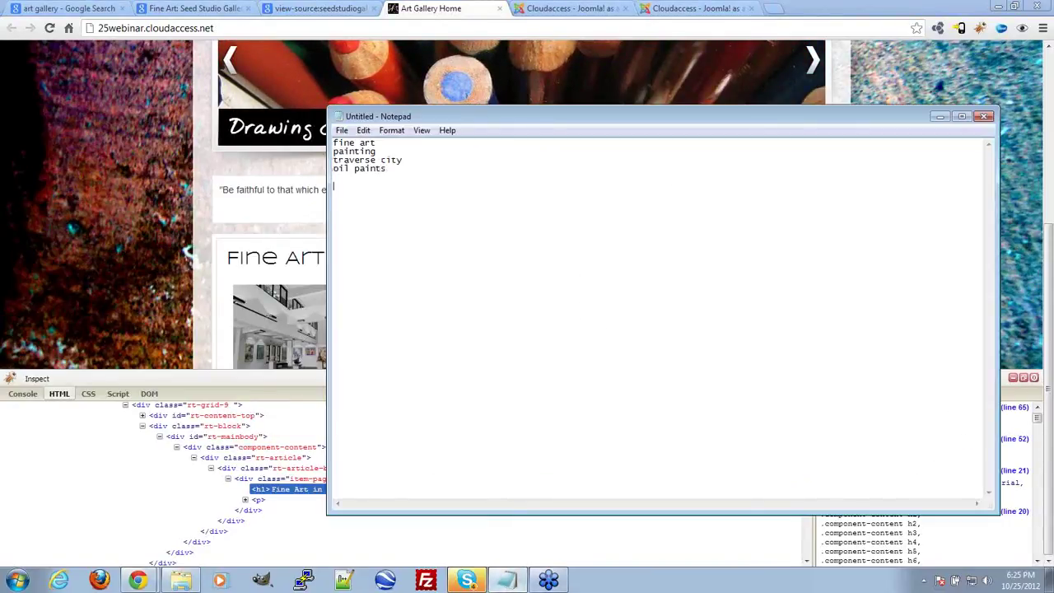
pyautogui.hotkey('ctrl', 'v')
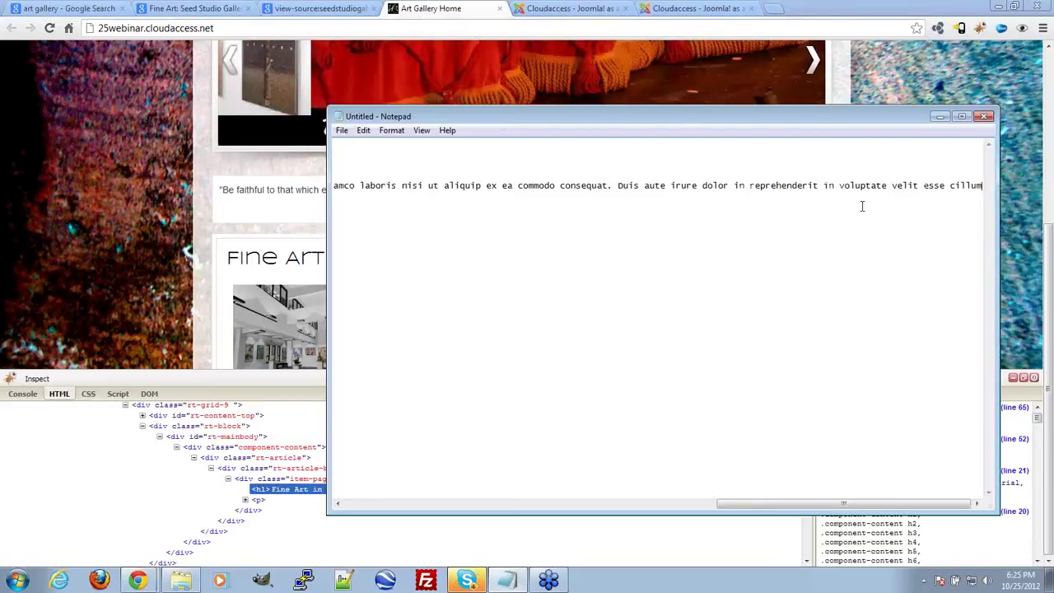
# Copy the Lorem ipsum text from Notepad and append it to the "Art District" sentence in the Joomla article, removing the line break between them
pyautogui.moveTo(976, 188); pyautogui.dragTo(970, 177)
pyautogui.hotkey('ctrl', 'c')
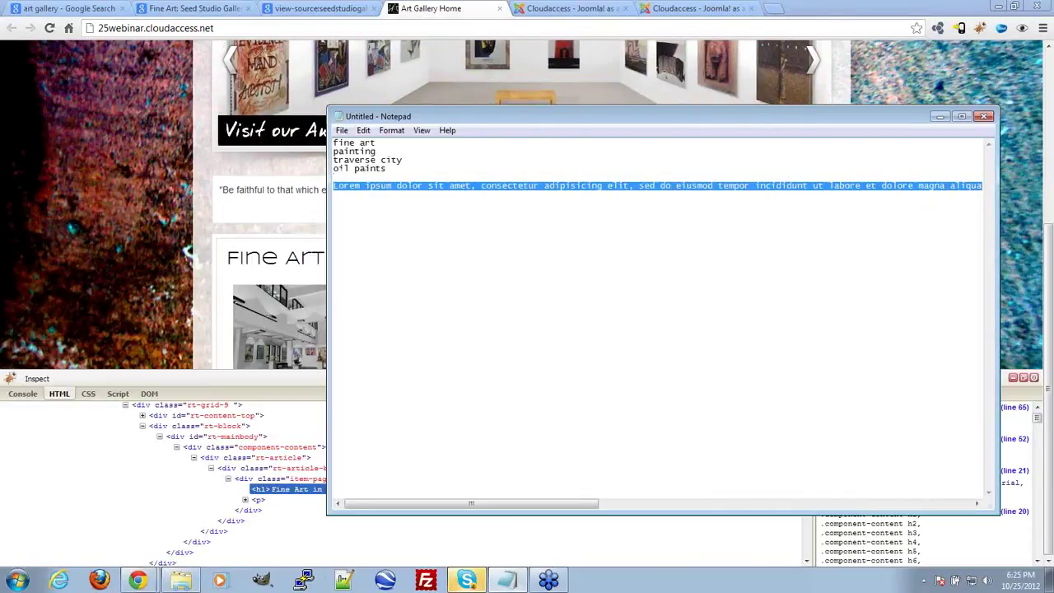
pyautogui.moveTo(471, 503); pyautogui.dragTo(843, 503)
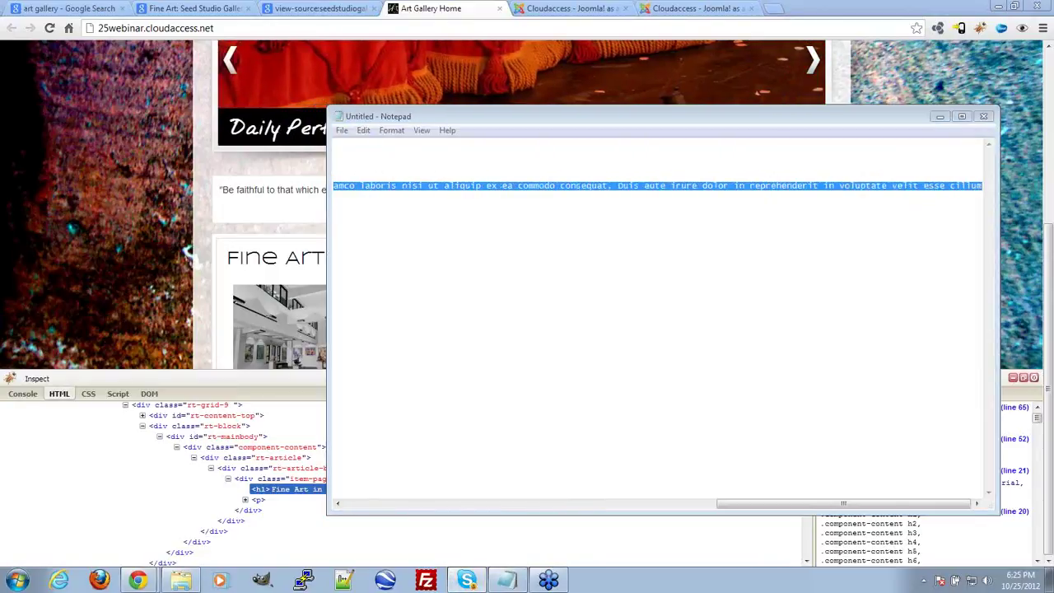
pyautogui.click(120, 313)
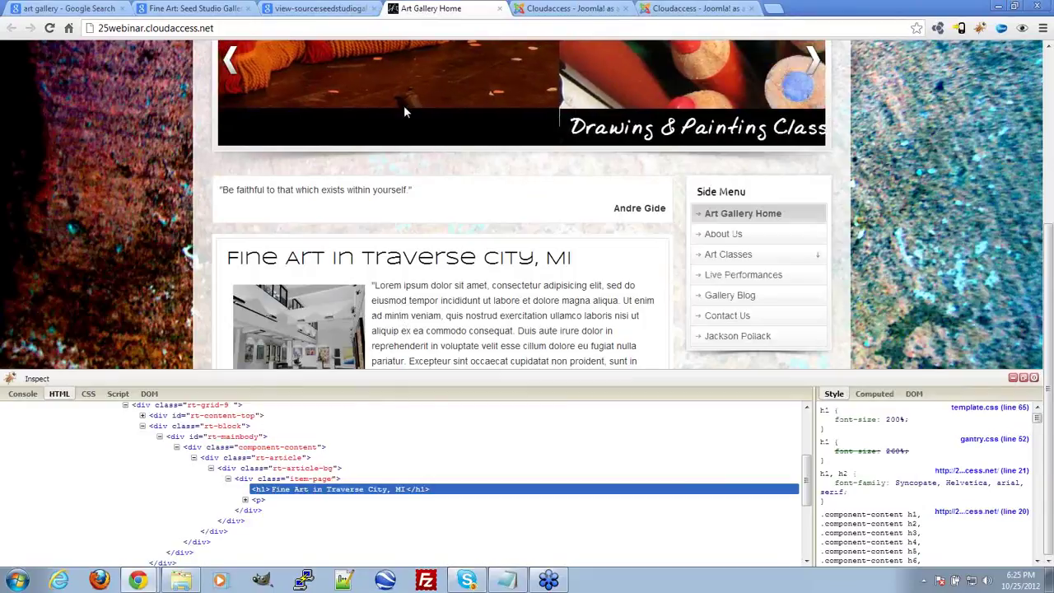
pyautogui.click(568, 8)
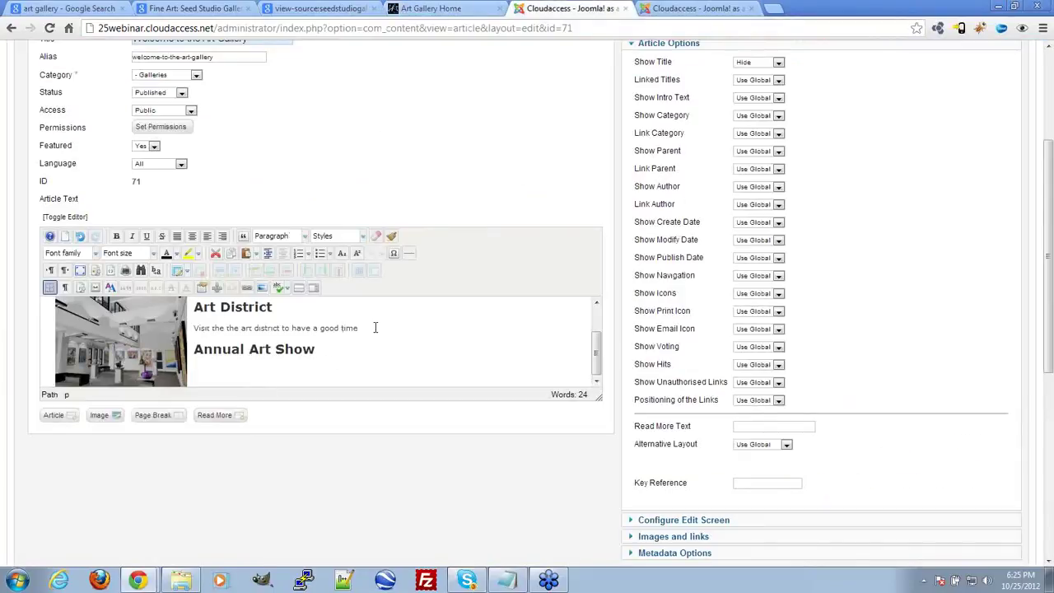
pyautogui.hotkey('ctrl', 'v')
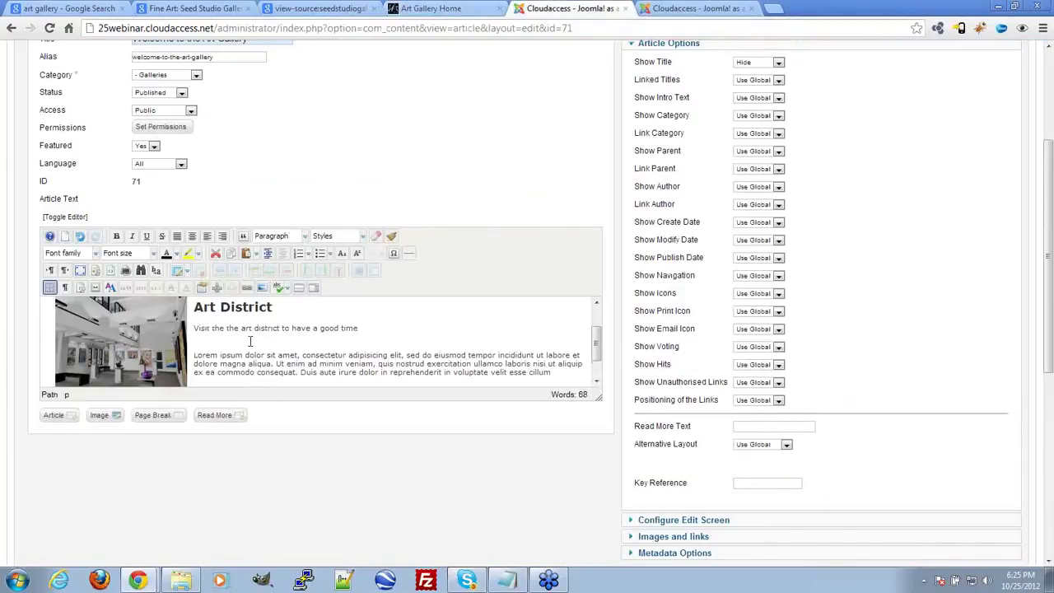
pyautogui.press('BackSpace')
pyautogui.press('Delete')
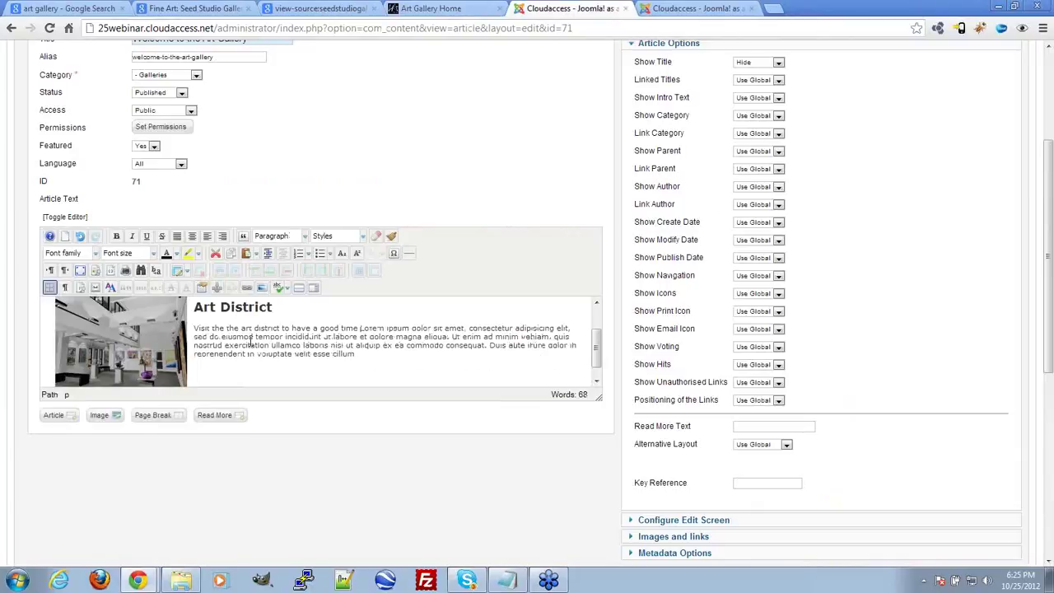
# Try to remove the empty line above the "Annual Art Show" heading, and undo the deletion
pyautogui.scroll(-2, 236, 257)
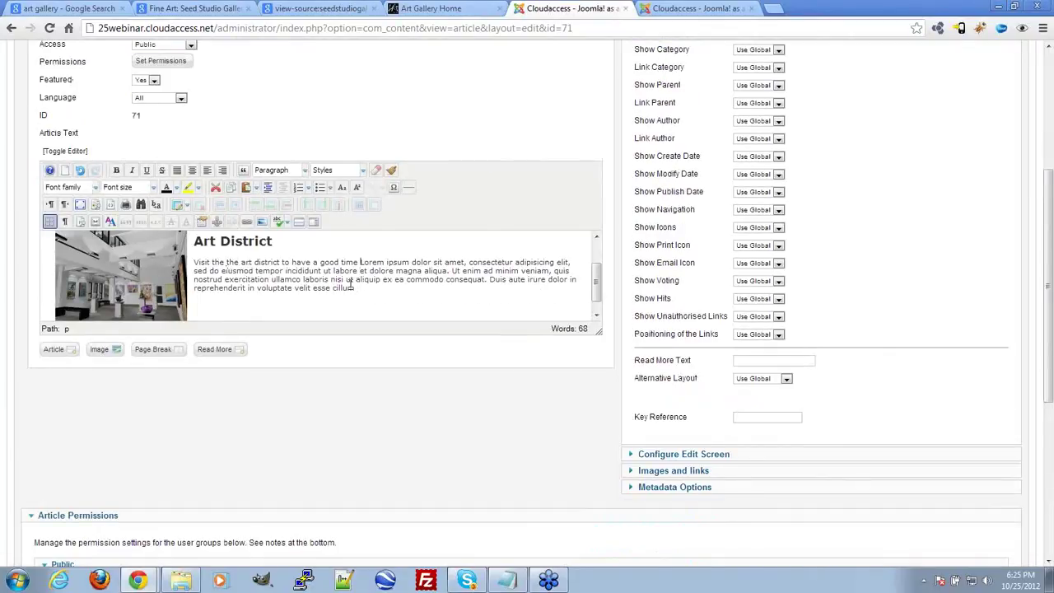
pyautogui.click(257, 247)
pyautogui.scroll(1, 319, 293)
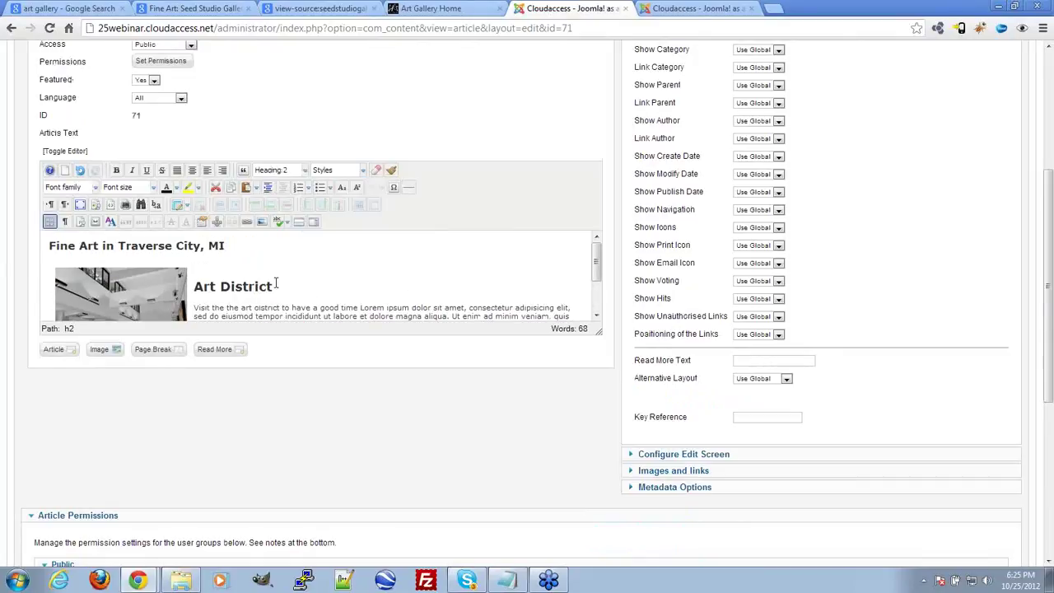
pyautogui.scroll(-2, 302, 286)
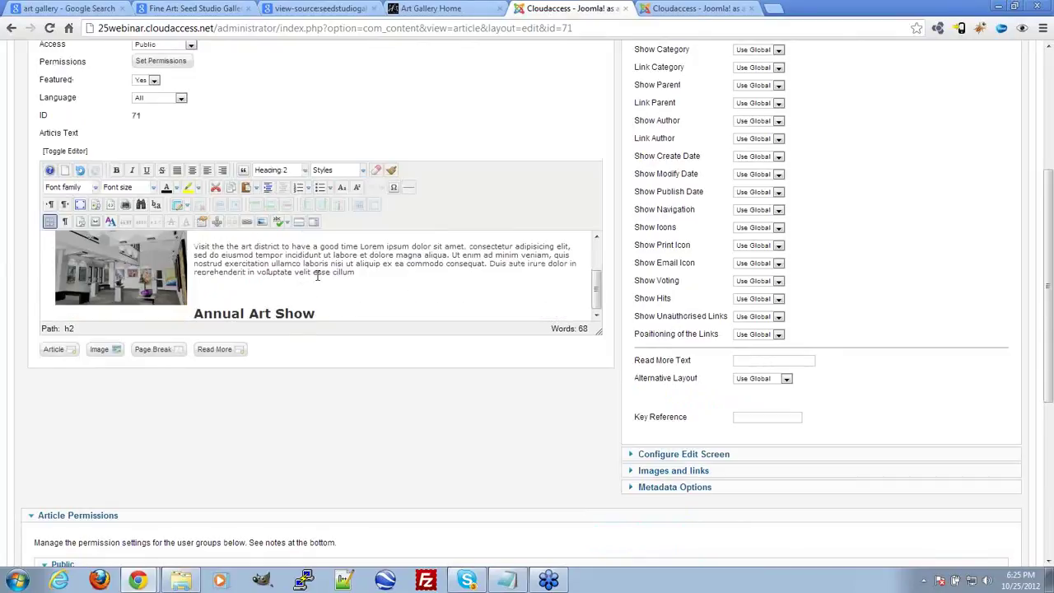
pyautogui.click(321, 286)
pyautogui.press('Delete')
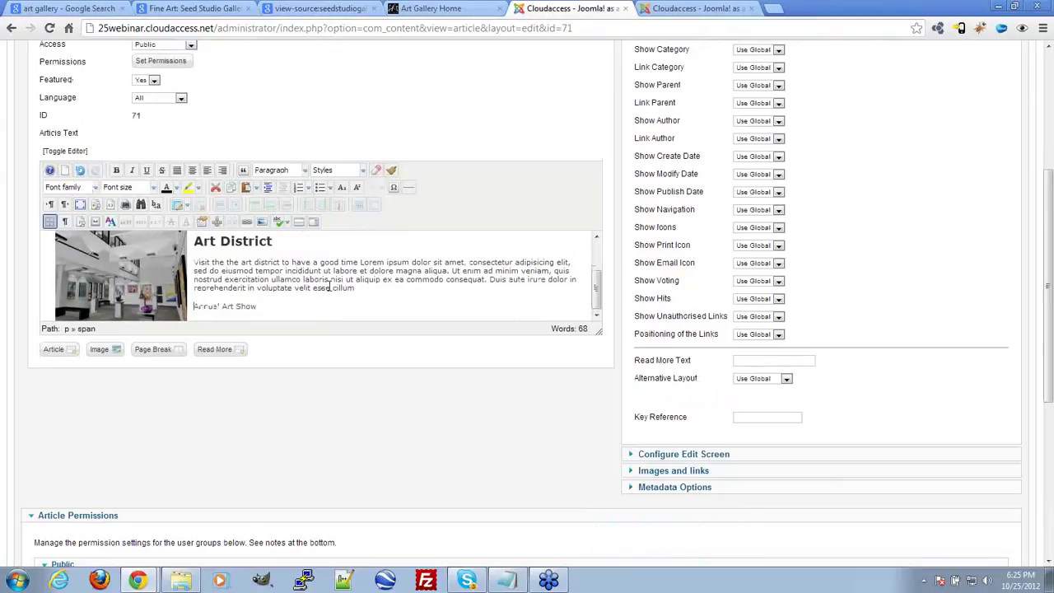
pyautogui.hotkey('shift', 'End')
pyautogui.press('Delete')
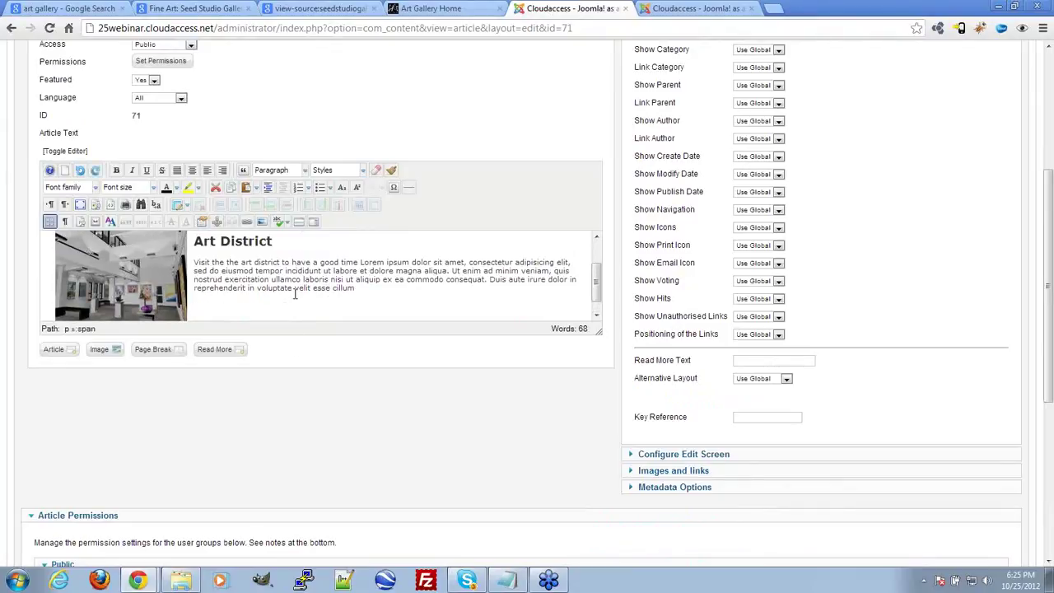
# Enlarge the article text editor so that the whole article fits in view
pyautogui.scroll(-1, 295, 294)
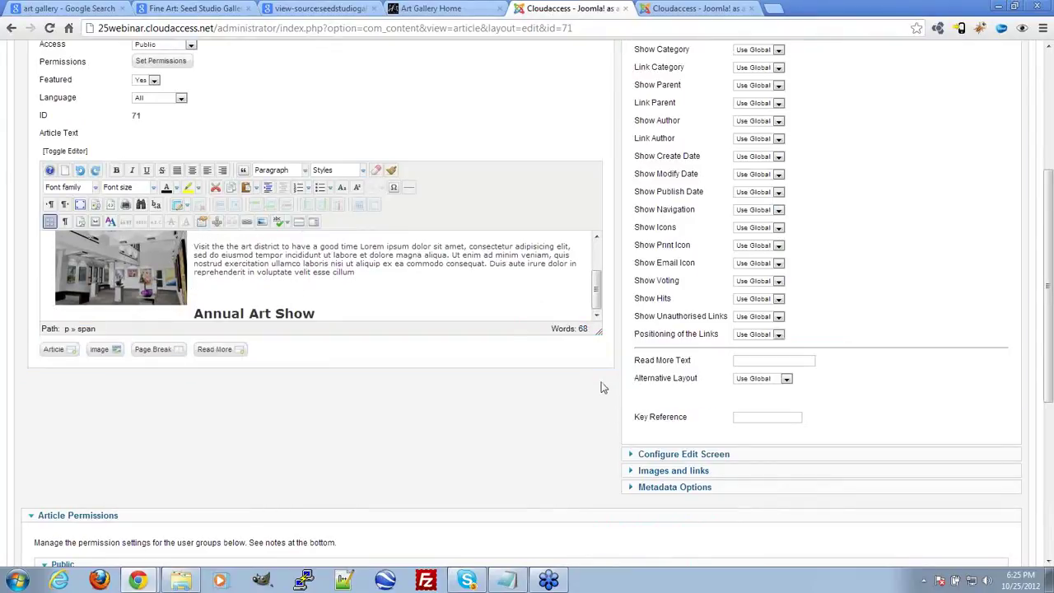
pyautogui.moveTo(599, 331); pyautogui.dragTo(560, 466)
pyautogui.rightClick(556, 448)
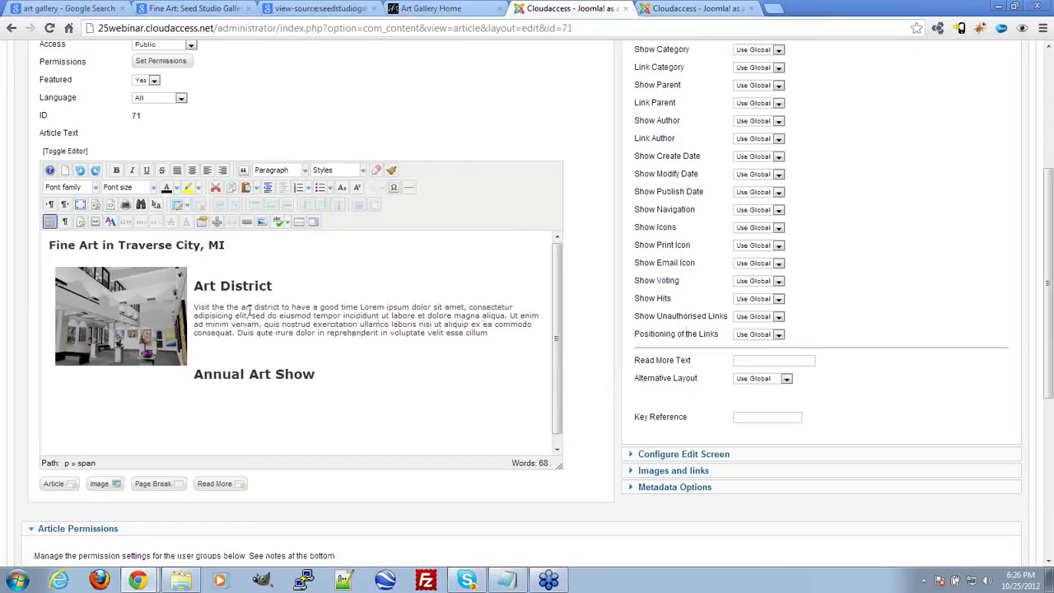
# Copy the "Art District" paragraph beneath the "Annual Art Show" heading and save the article
pyautogui.moveTo(490, 333); pyautogui.dragTo(193, 306)
pyautogui.hotkey('ctrl', 'c')
pyautogui.click(376, 395)
pyautogui.press('Return')
pyautogui.hotkey('ctrl', 'v')
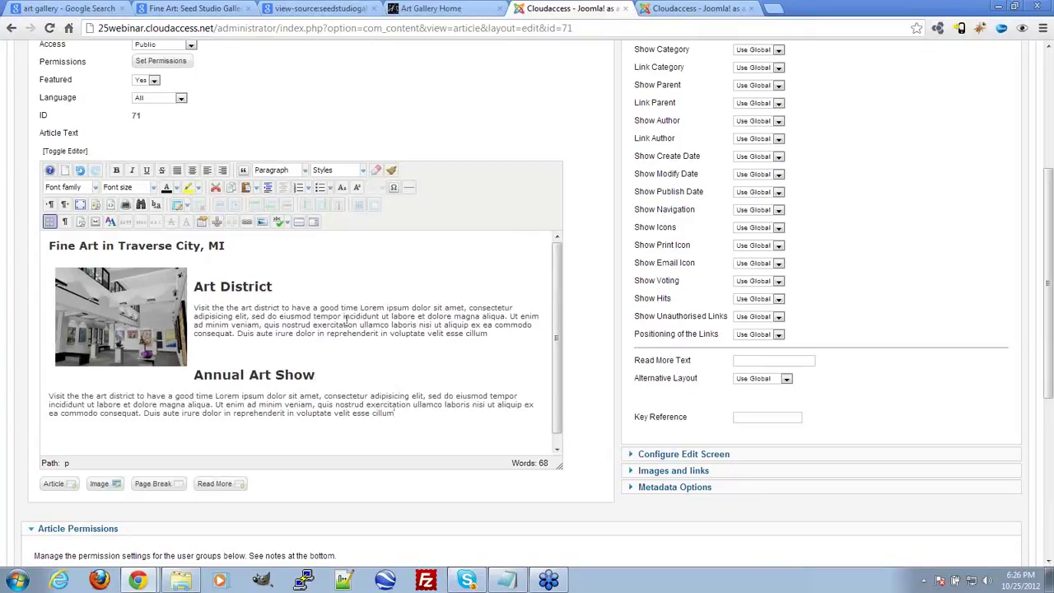
pyautogui.hotkey('ctrl', 's')
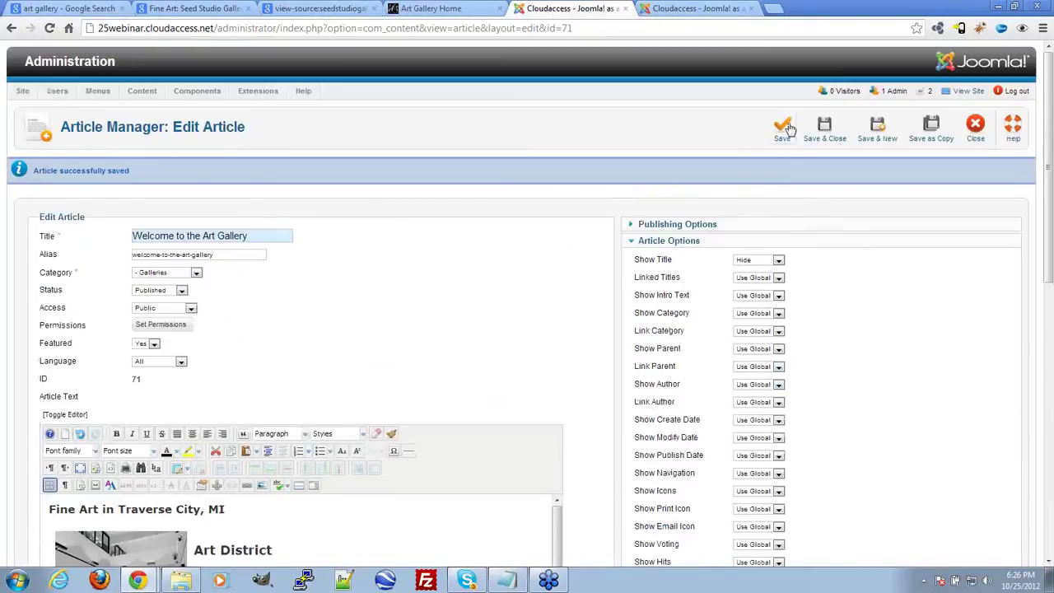
# Reload the live Art Gallery home page and hide the inspector to view the updated article
pyautogui.click(473, 8)
pyautogui.press('F5')
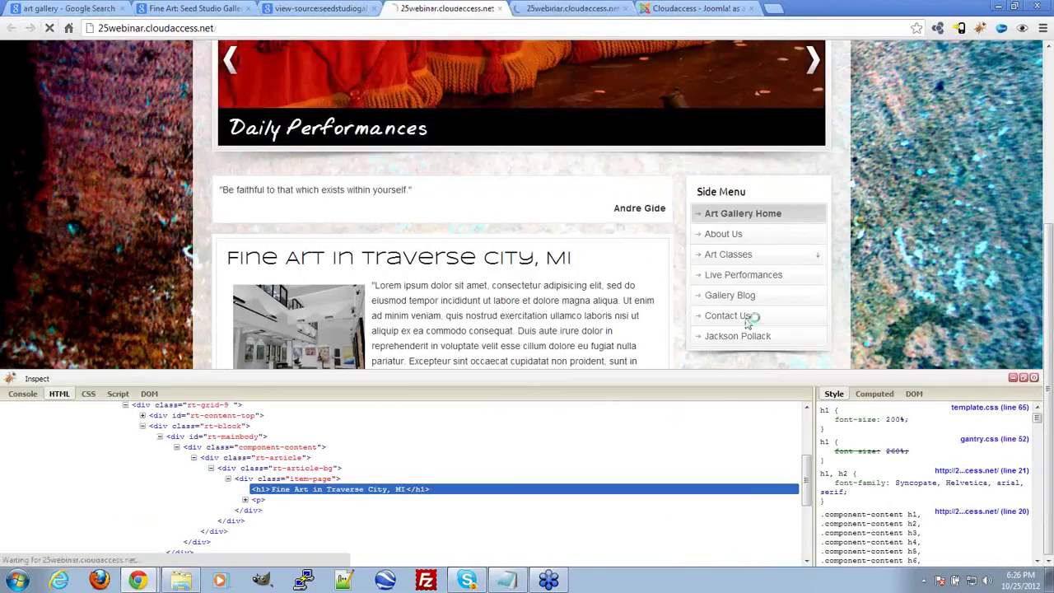
pyautogui.click(1015, 379)
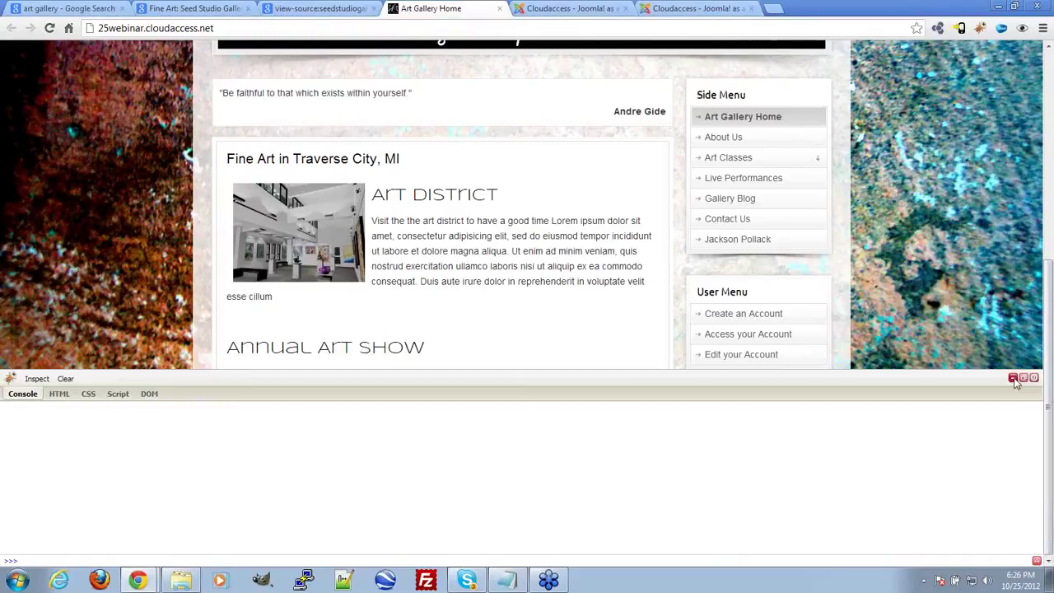
pyautogui.click(1015, 379)
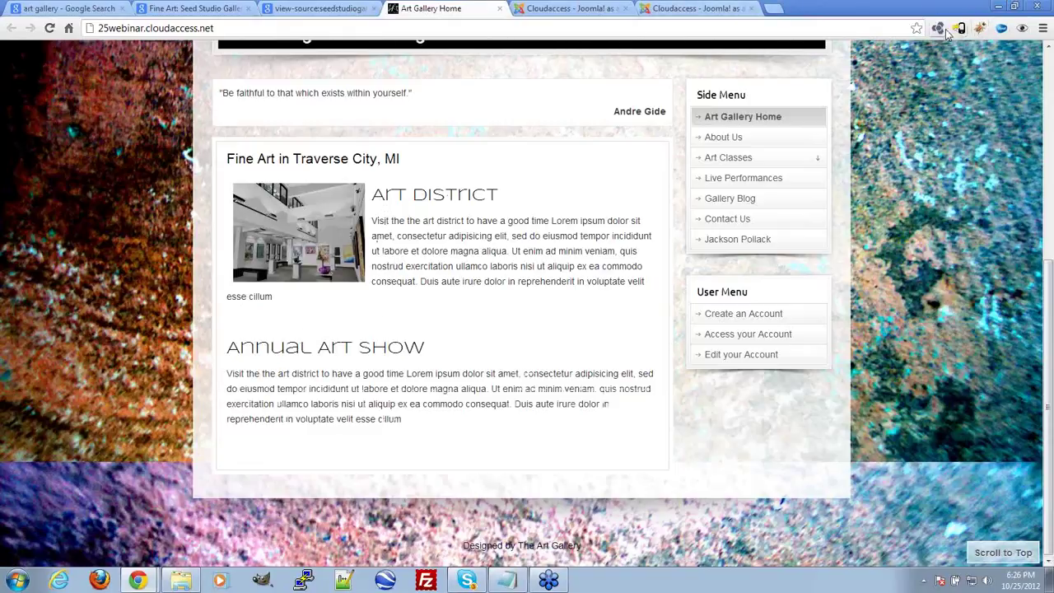
# Inspect the "Art District" heading on the live page to check its HTML tag
pyautogui.click(978, 28)
pyautogui.click(37, 378)
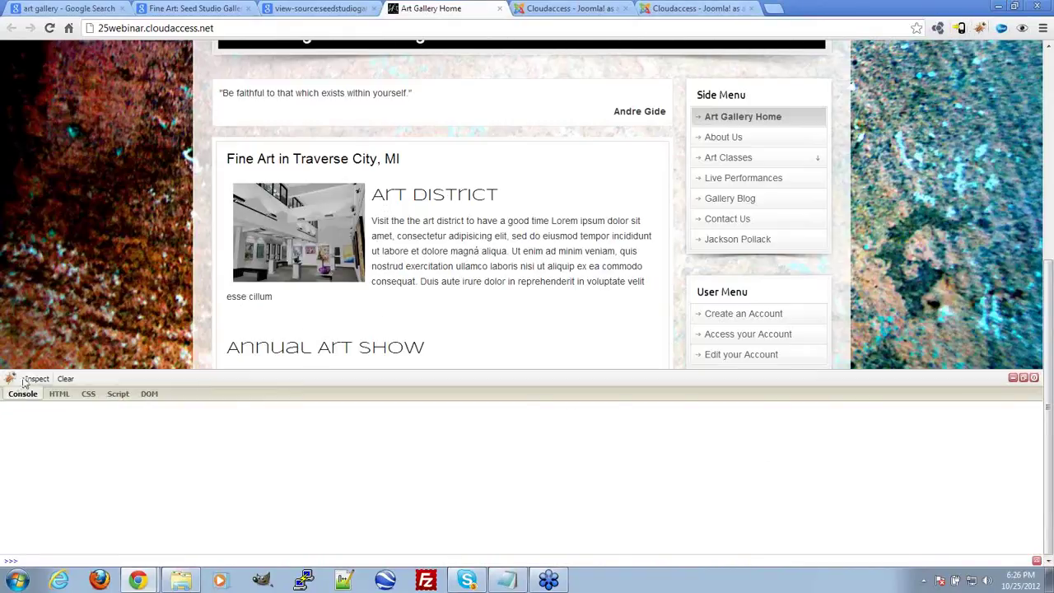
pyautogui.click(152, 226)
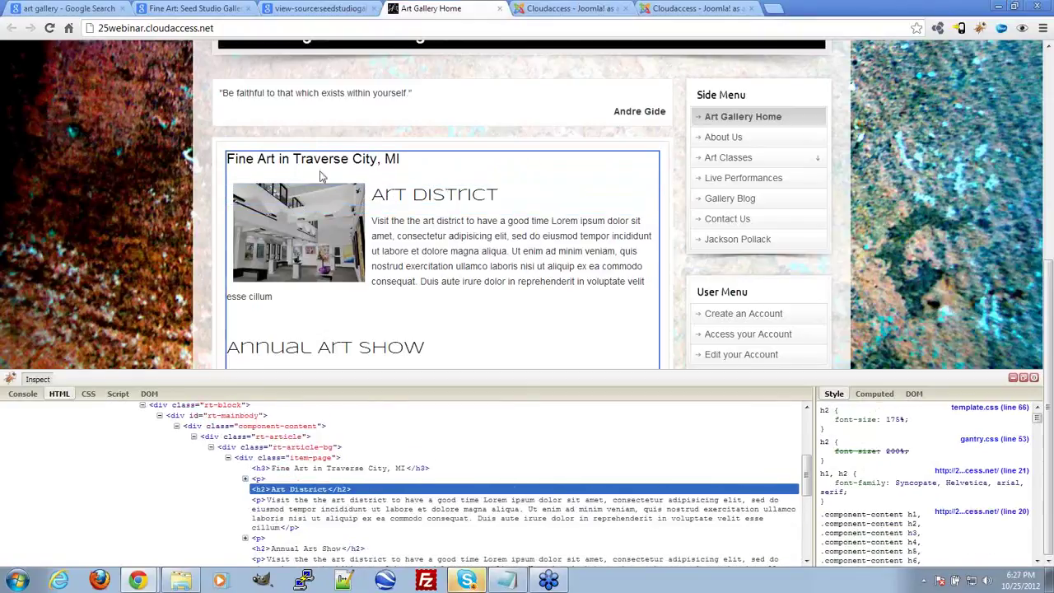
pyautogui.click(480, 197)
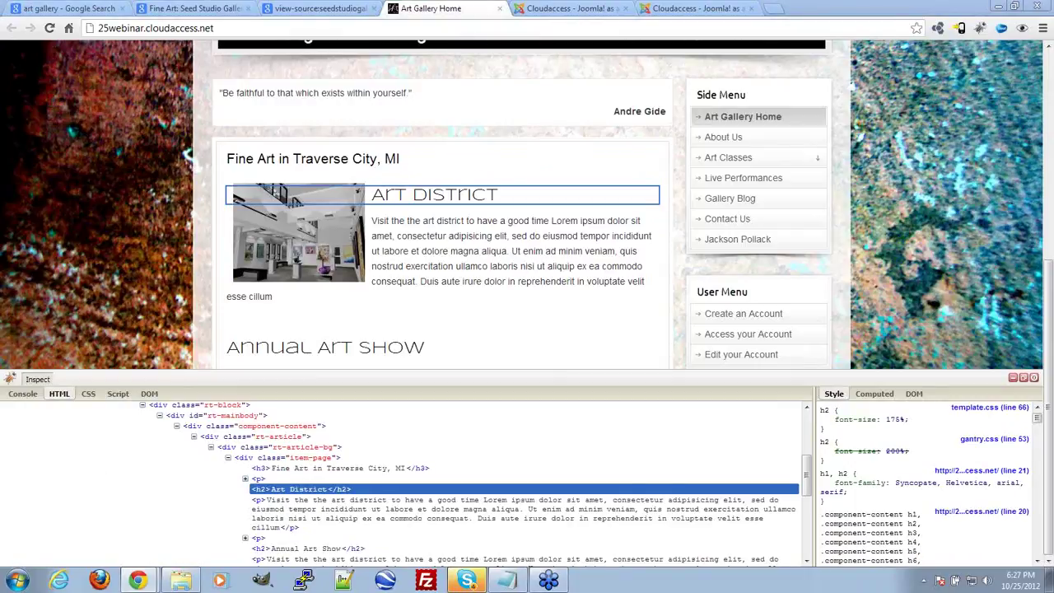
# Inspect the gallery image's markup above the "Art District" heading and the page wrapper element
pyautogui.click(271, 429)
pyautogui.click(247, 423)
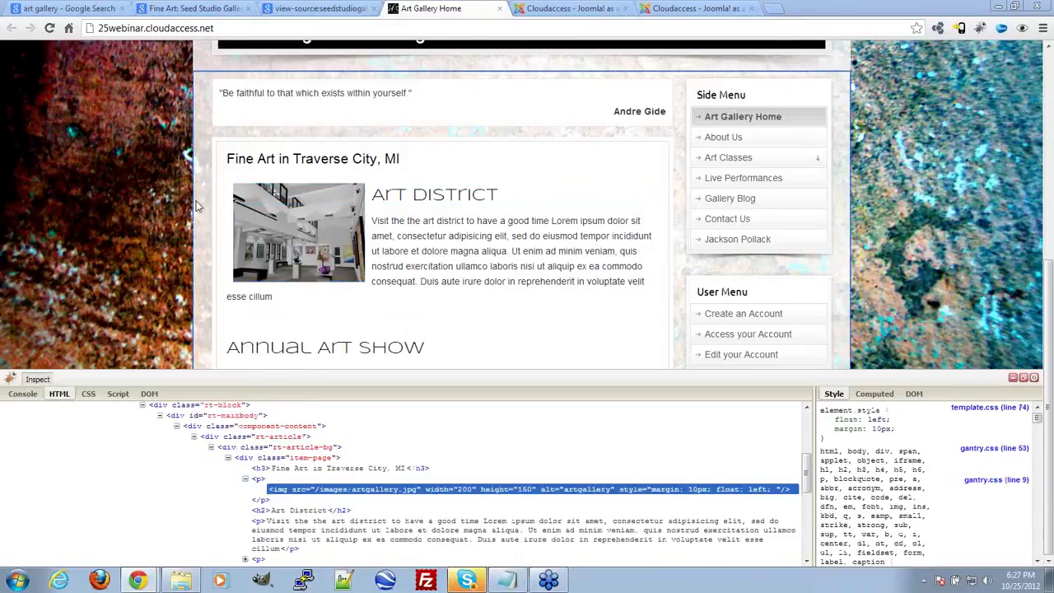
pyautogui.click(96, 462)
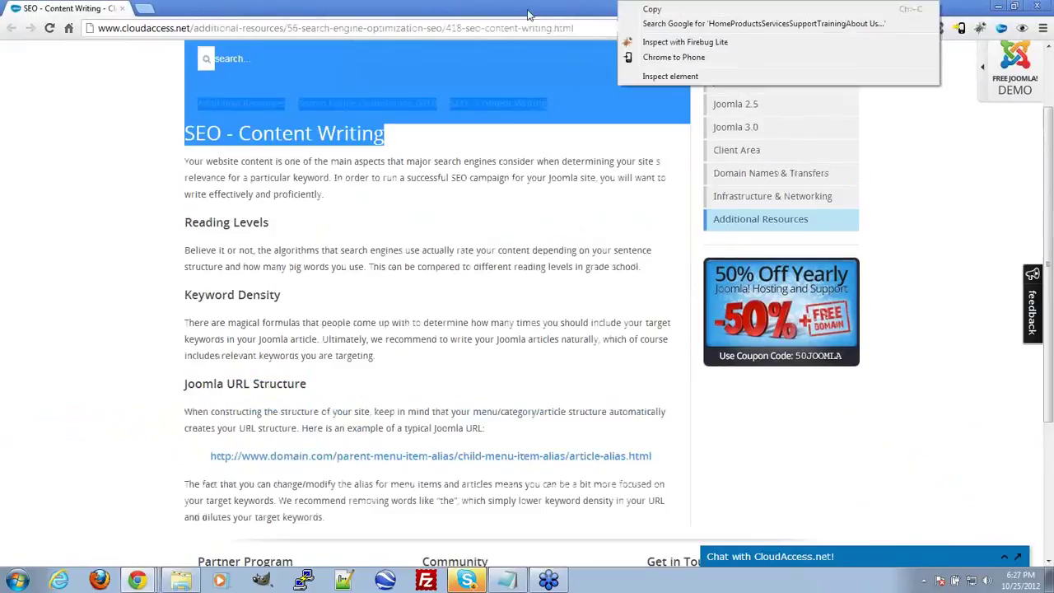
# Read through the "SEO - Content Writing" guide down to its Joomla URL Structure section
pyautogui.click(454, 239)
pyautogui.scroll(2, 481, 249)
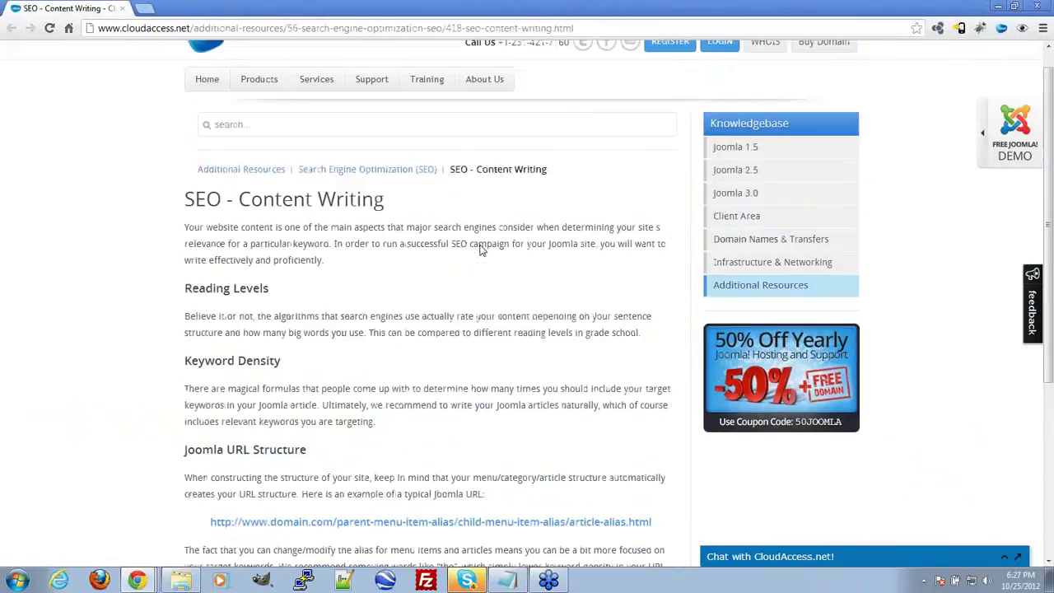
pyautogui.scroll(1, 482, 249)
pyautogui.scroll(-3, 365, 369)
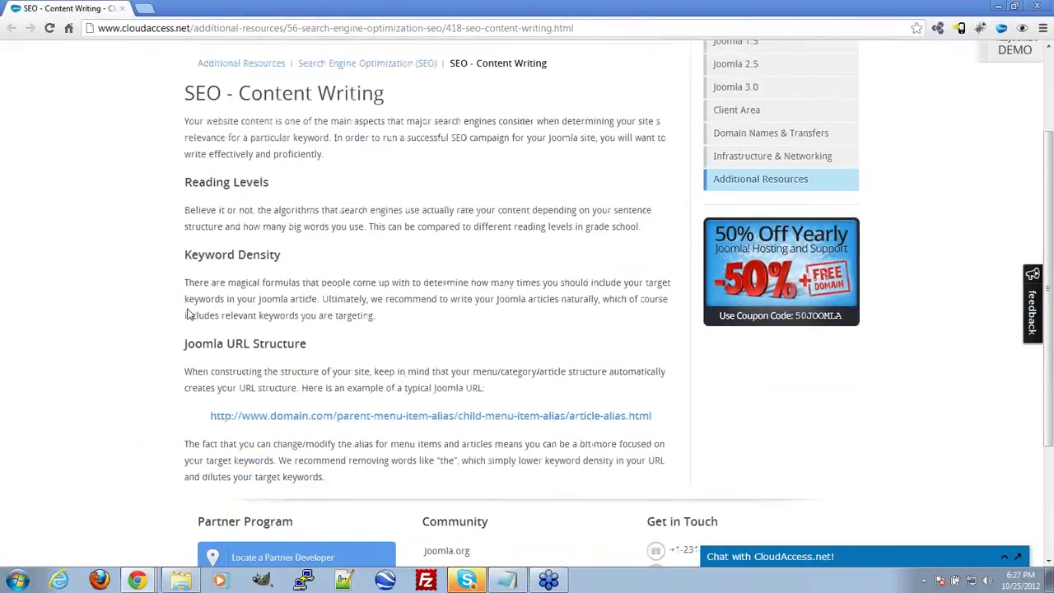
pyautogui.scroll(-2, 247, 300)
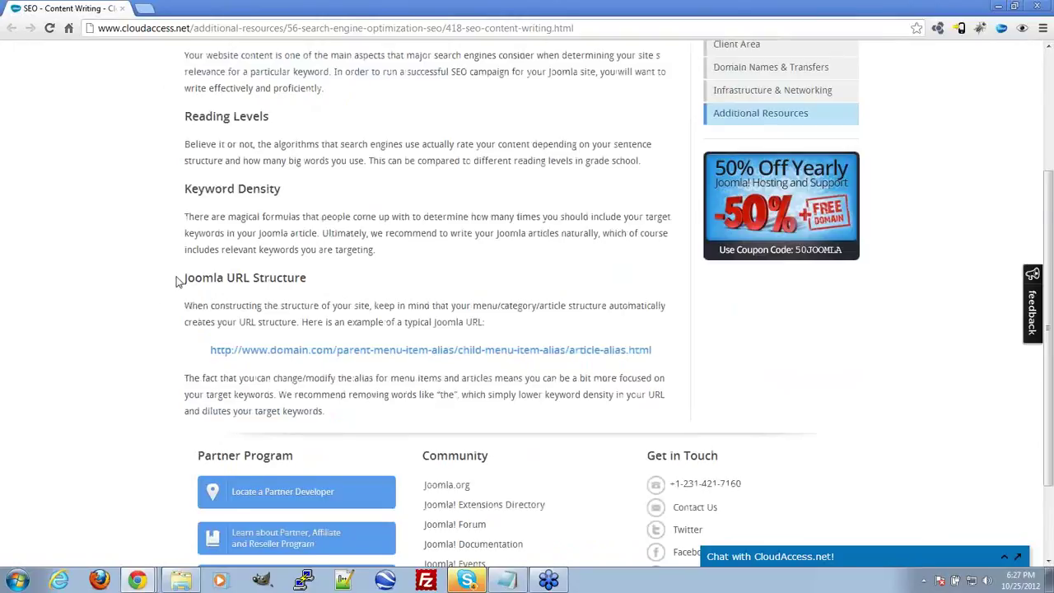
pyautogui.scroll(-2, 176, 280)
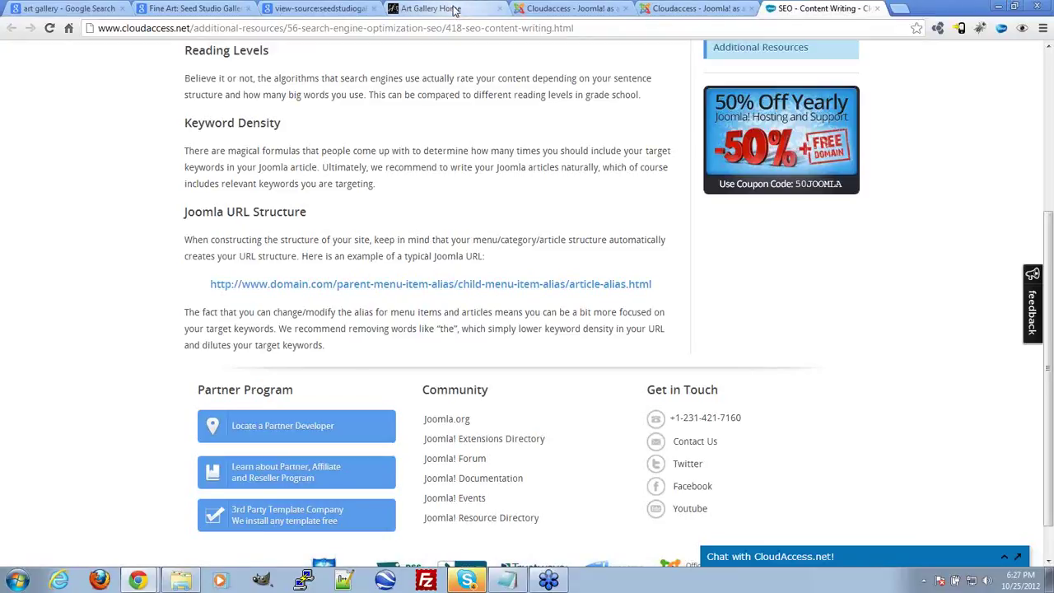
# Return to the live Art Gallery home page, close the inspector and open the Drawing page under Art Classes
pyautogui.click(454, 10)
pyautogui.moveTo(517, 266); pyautogui.dragTo(512, 251)
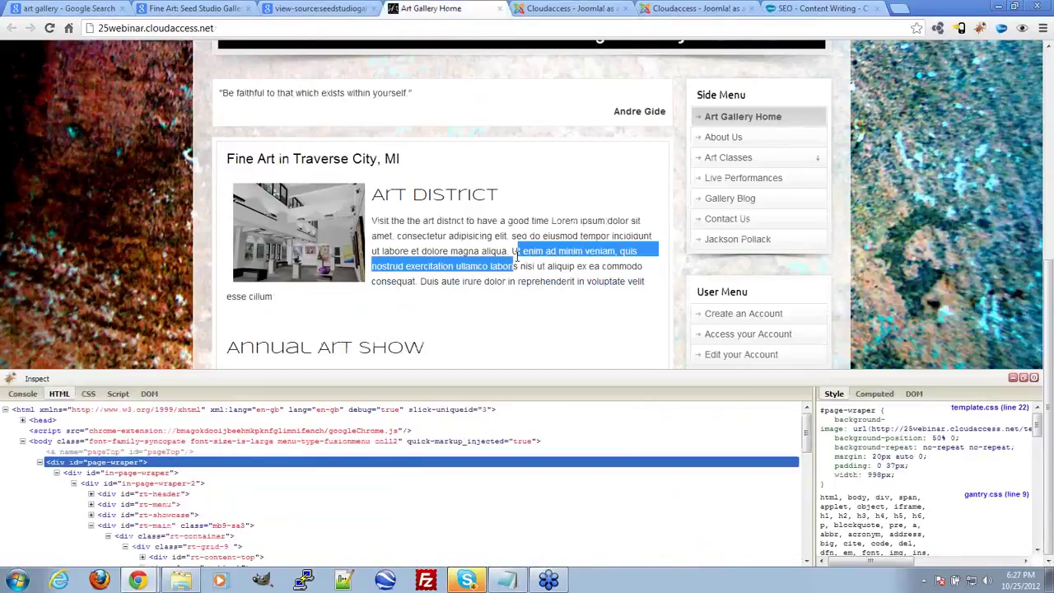
pyautogui.click(1033, 377)
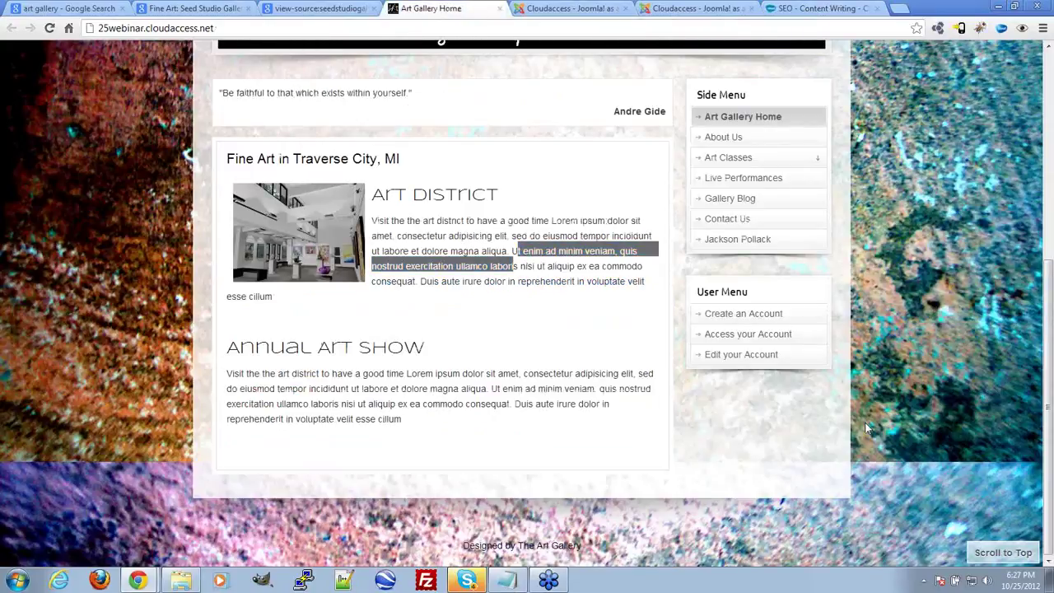
pyautogui.scroll(4, 866, 427)
pyautogui.moveTo(383, 182)
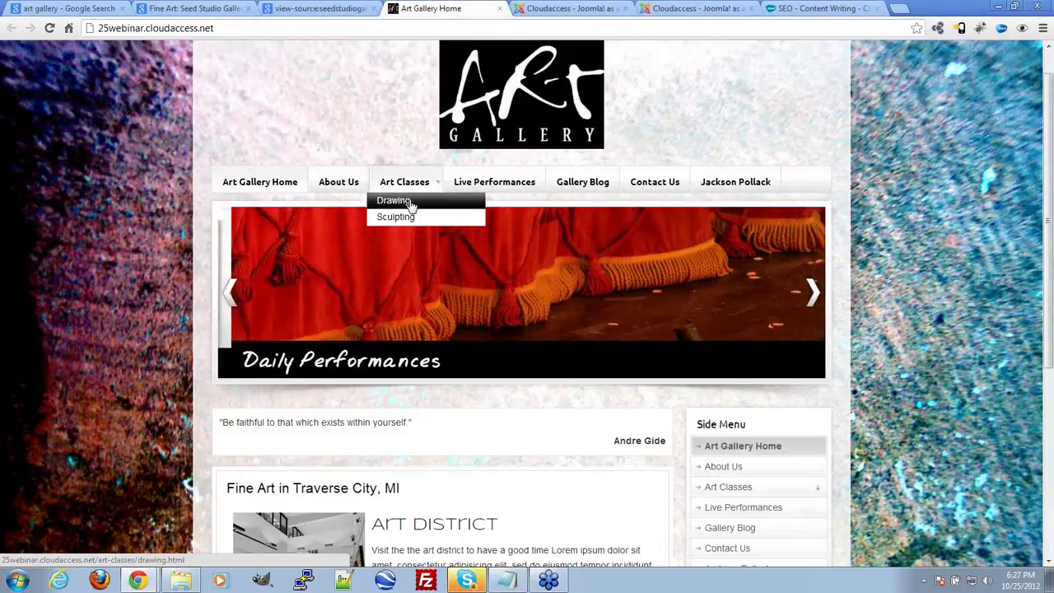
pyautogui.click(405, 204)
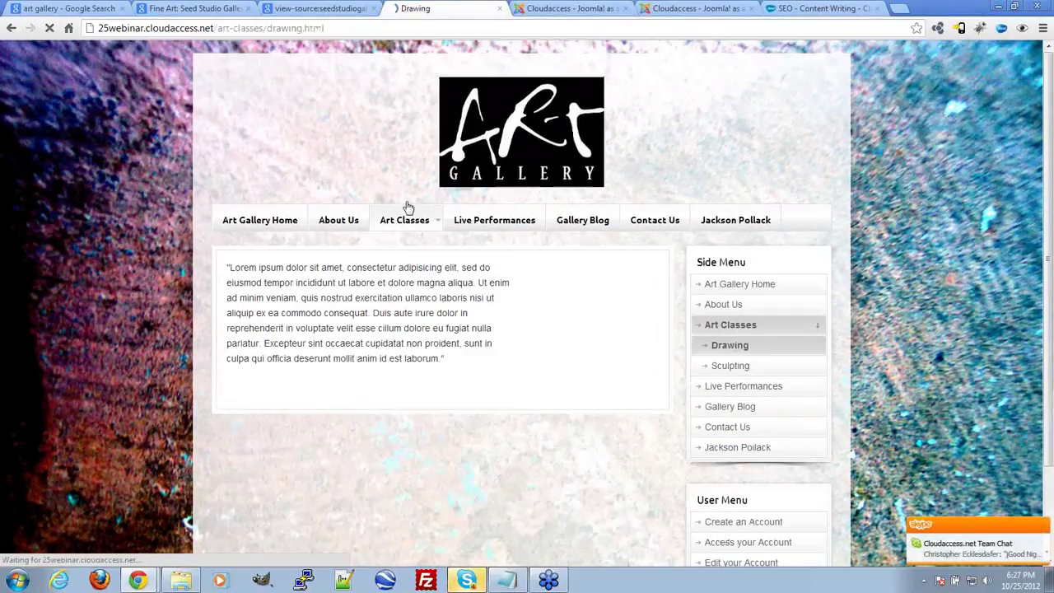
# Examine the art-classes and drawing.html parts of the page address against the Art Classes menu structure
pyautogui.moveTo(219, 28); pyautogui.dragTo(264, 30)
pyautogui.moveTo(418, 209)
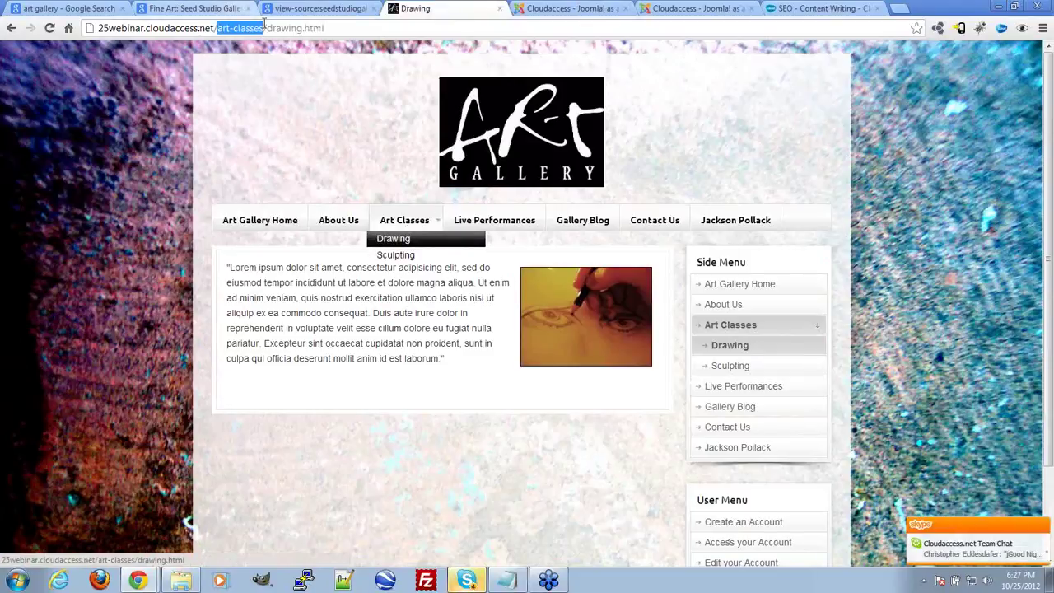
pyautogui.moveTo(266, 28); pyautogui.dragTo(360, 26)
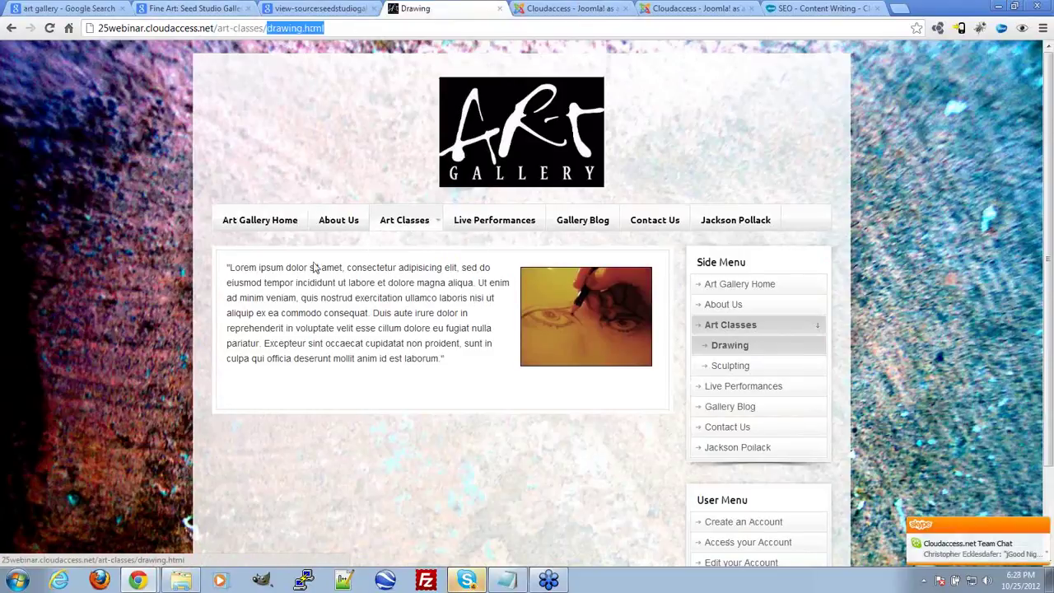
pyautogui.moveTo(228, 266); pyautogui.dragTo(477, 388)
pyautogui.click(478, 387)
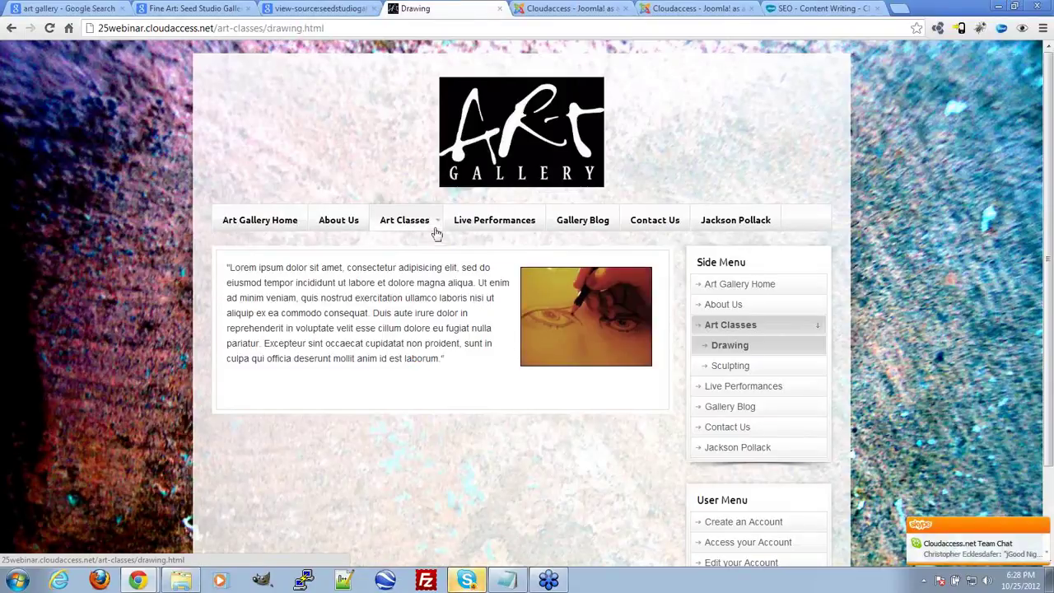
pyautogui.moveTo(419, 251)
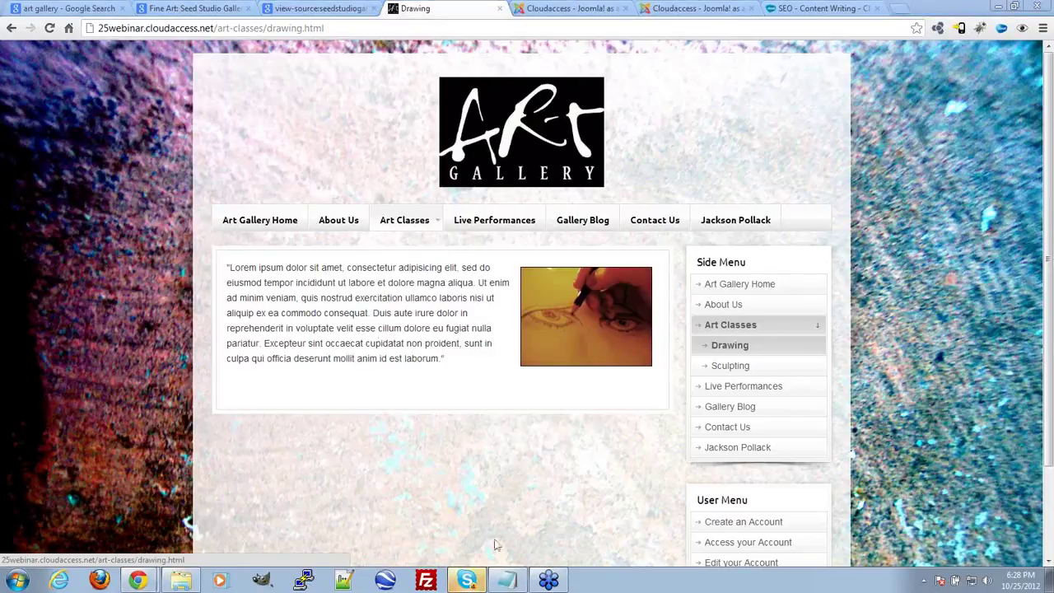
pyautogui.moveTo(411, 219)
# Close the "Welcome to the Art Gallery" article in the Joomla administration and list the Main Menu items
pyautogui.click(579, 10)
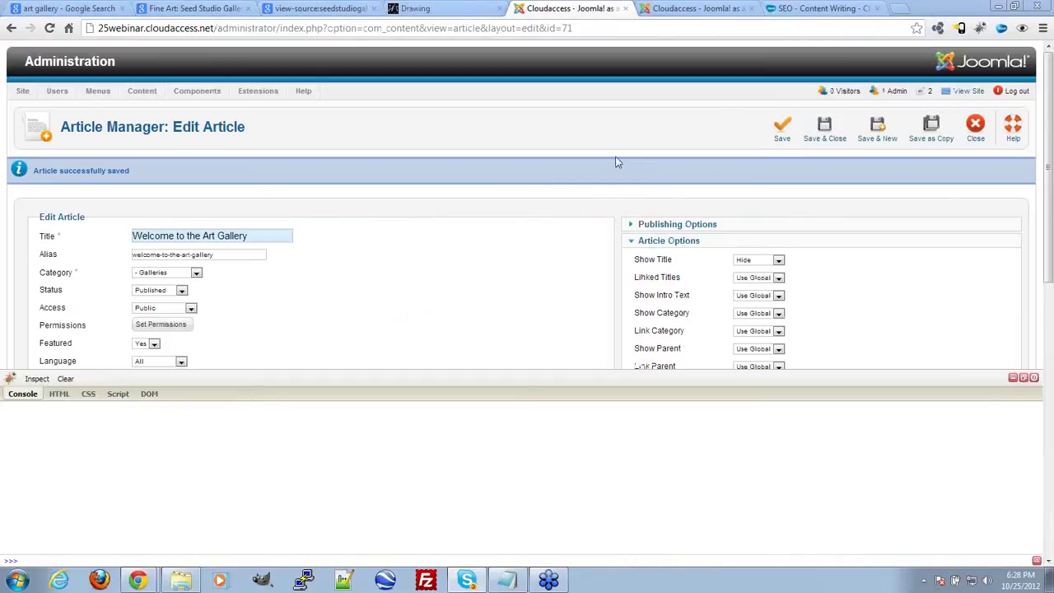
pyautogui.click(976, 124)
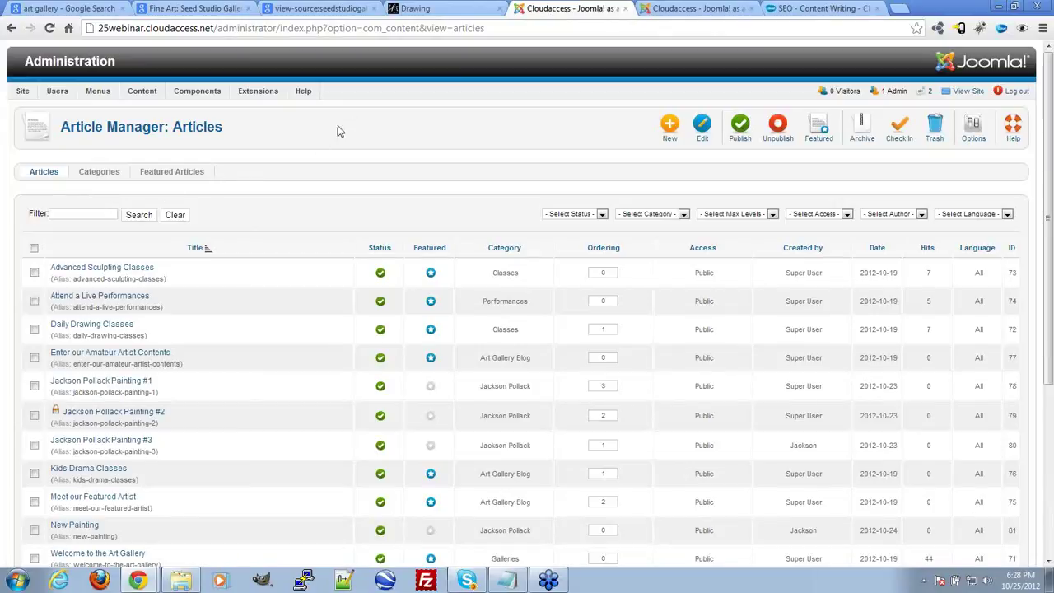
pyautogui.moveTo(98, 92)
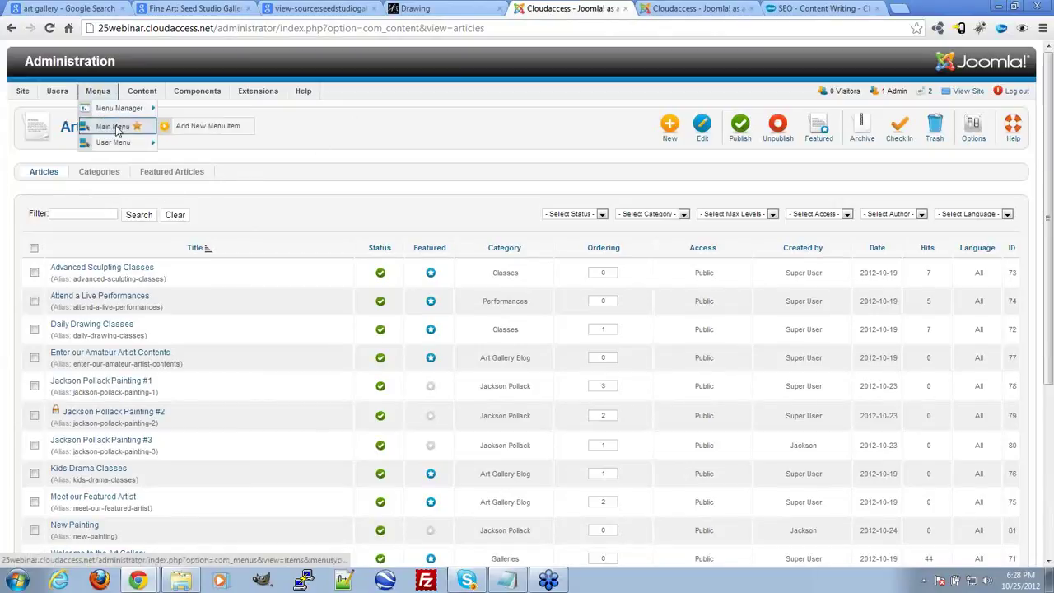
pyautogui.click(114, 129)
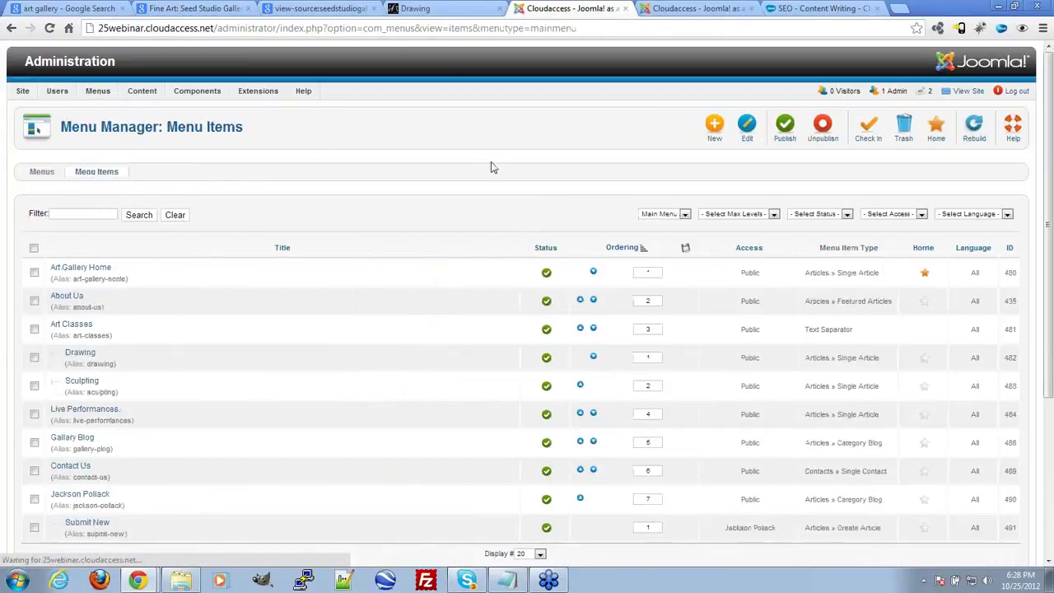
# Change the Art Classes menu item's alias to fine-art-classes, then save and close it
pyautogui.scroll(-3, 494, 164)
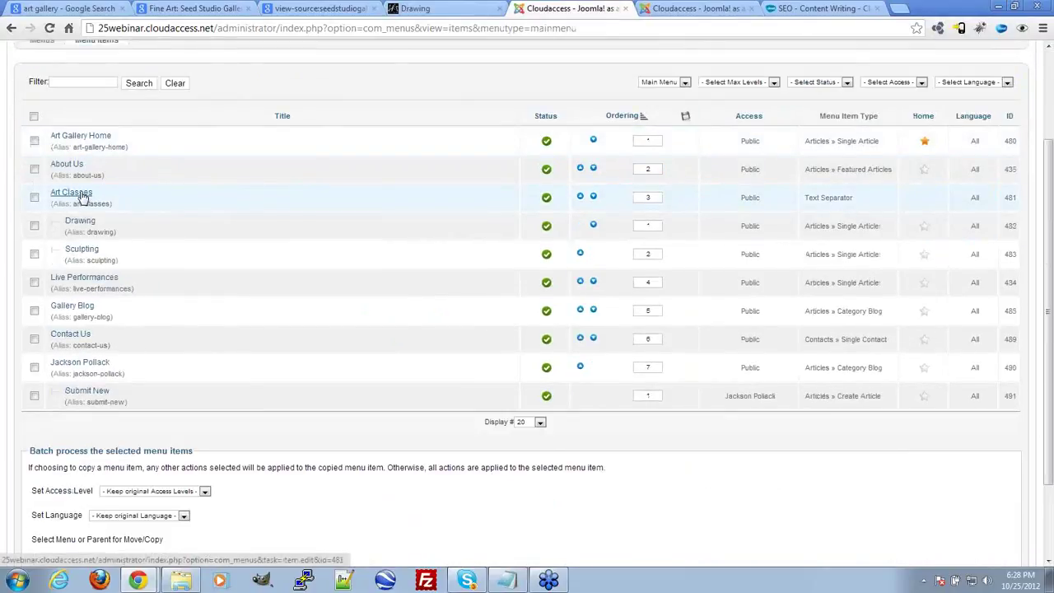
pyautogui.scroll(2, 78, 198)
pyautogui.click(76, 262)
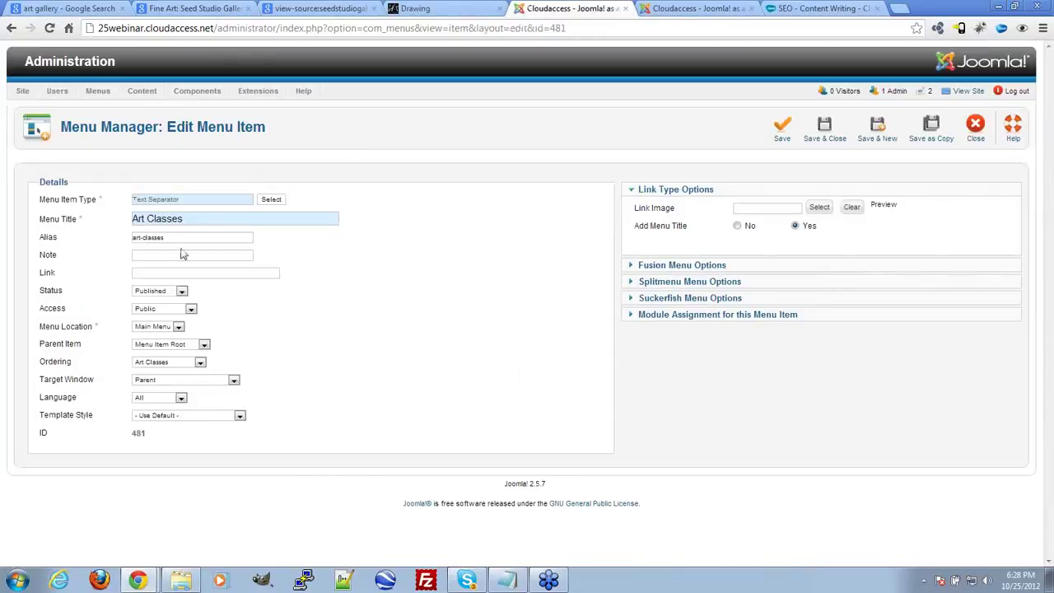
pyautogui.click(136, 237)
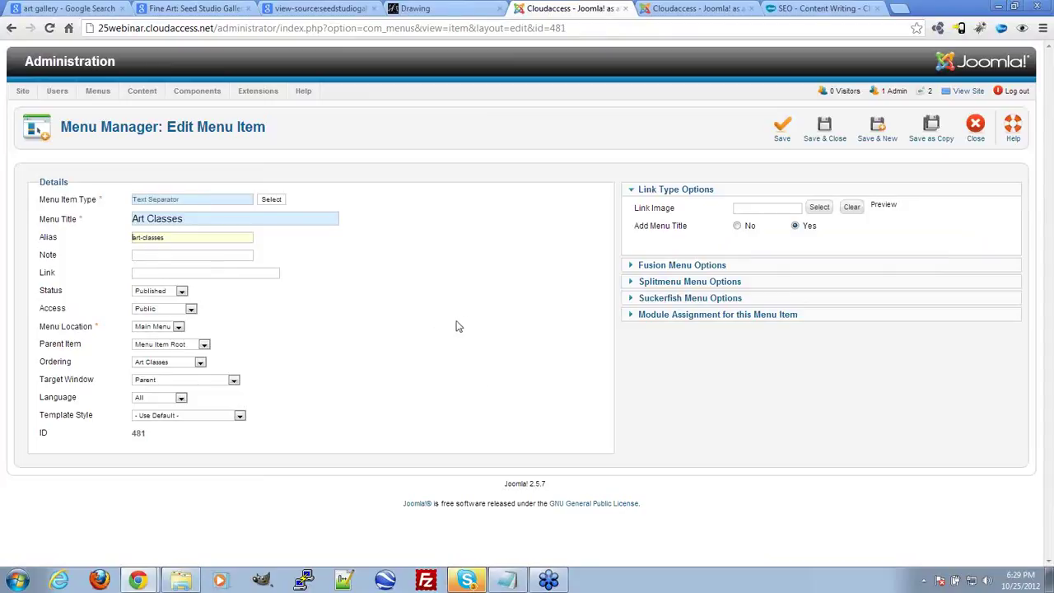
pyautogui.click(134, 238)
pyautogui.press('Home')
pyautogui.write('fine-')
pyautogui.click(313, 296)
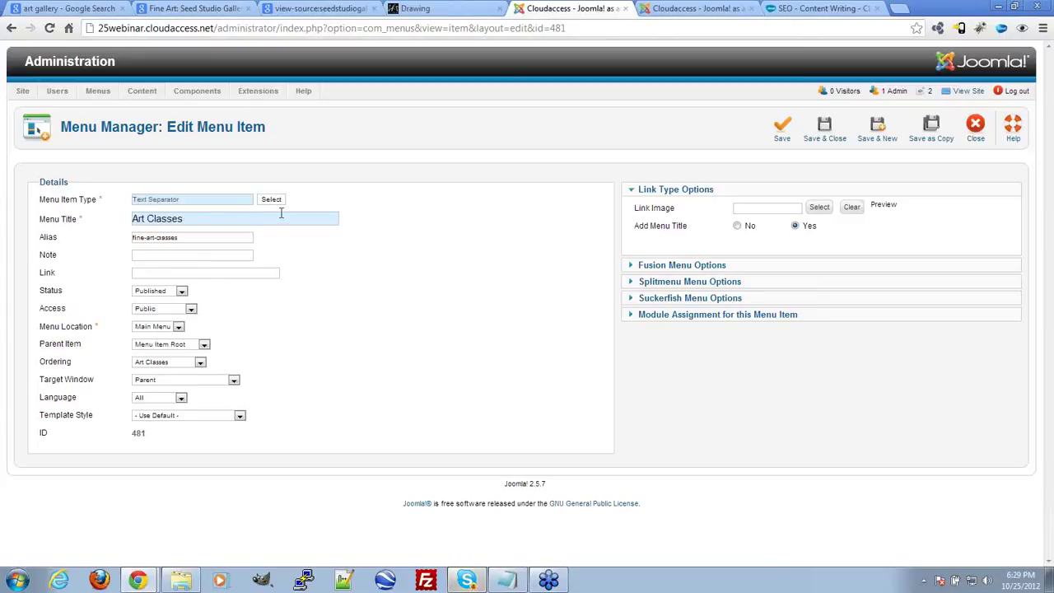
pyautogui.click(821, 136)
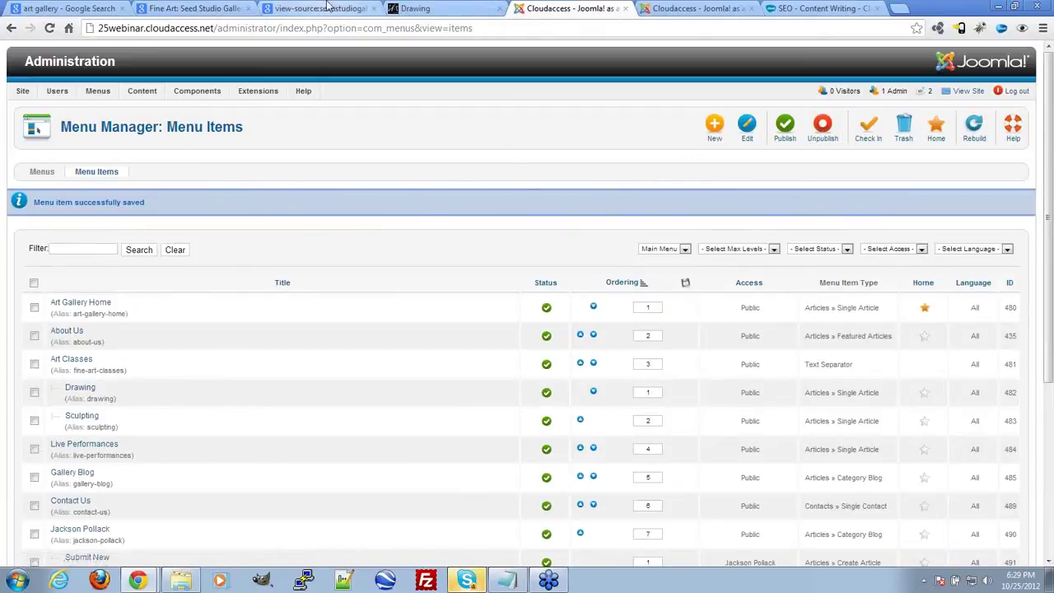
# Reload the live Drawing page at its old art-classes address to test the alias change
pyautogui.click(440, 8)
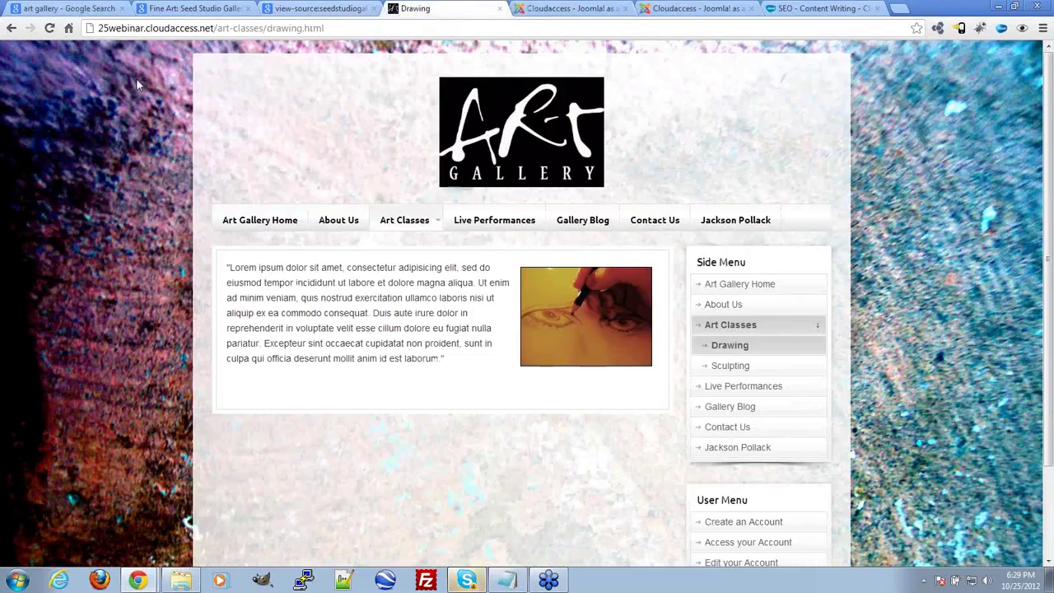
pyautogui.click(337, 28)
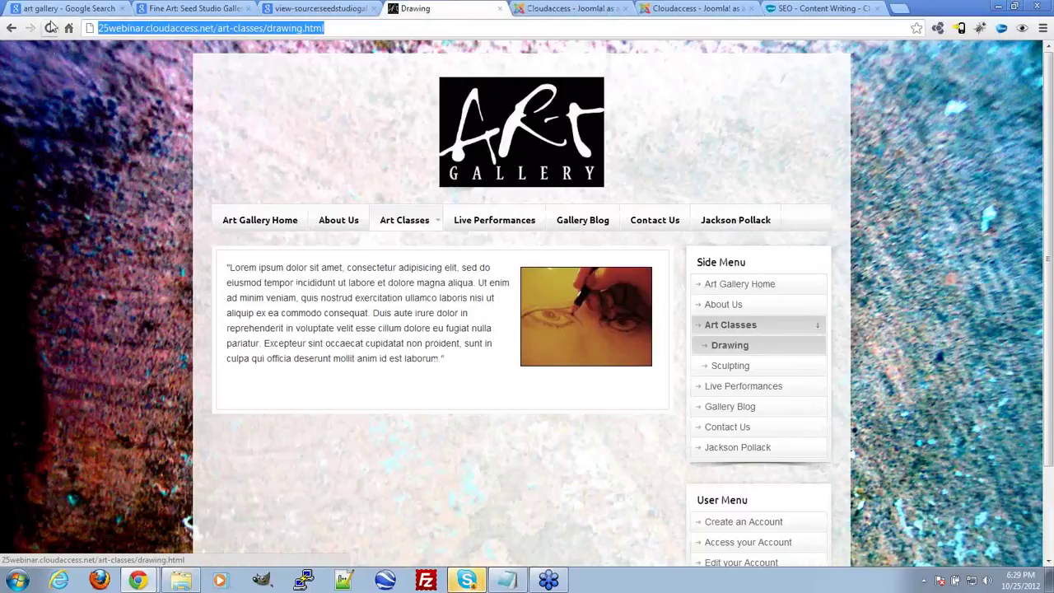
pyautogui.click(49, 28)
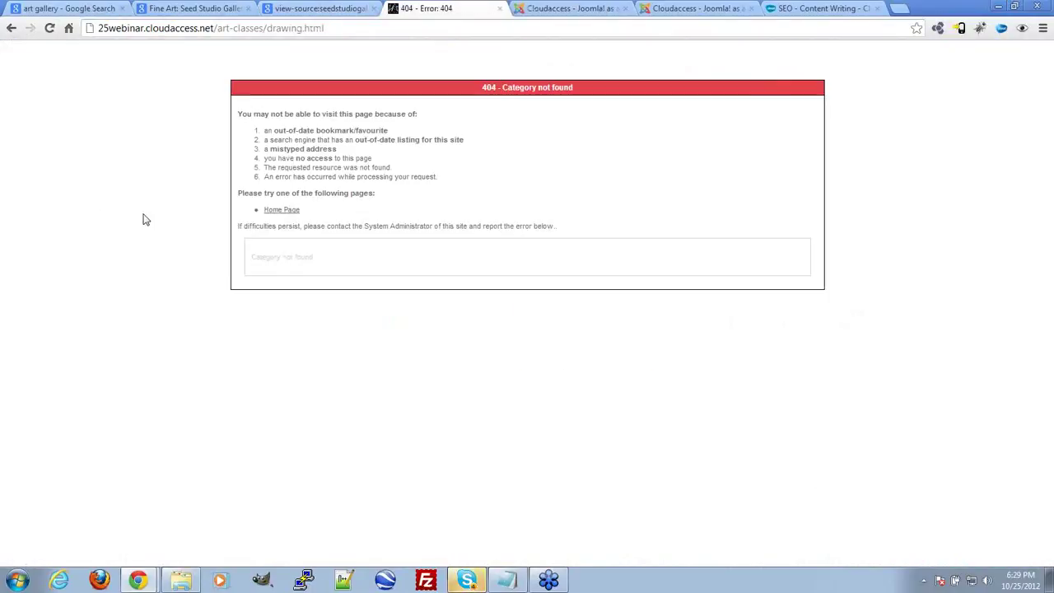
# Load the Drawing page at its new address, 25webinar.cloudaccess.net/fine-art-classes/drawing.html
pyautogui.moveTo(272, 28); pyautogui.dragTo(384, 28)
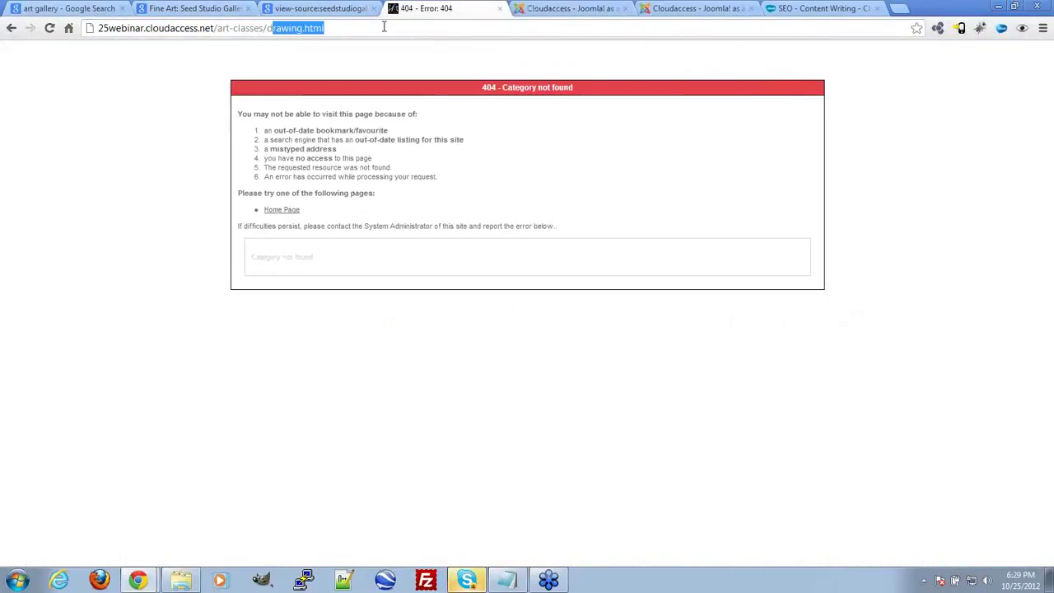
pyautogui.click(242, 28)
pyautogui.click(217, 28)
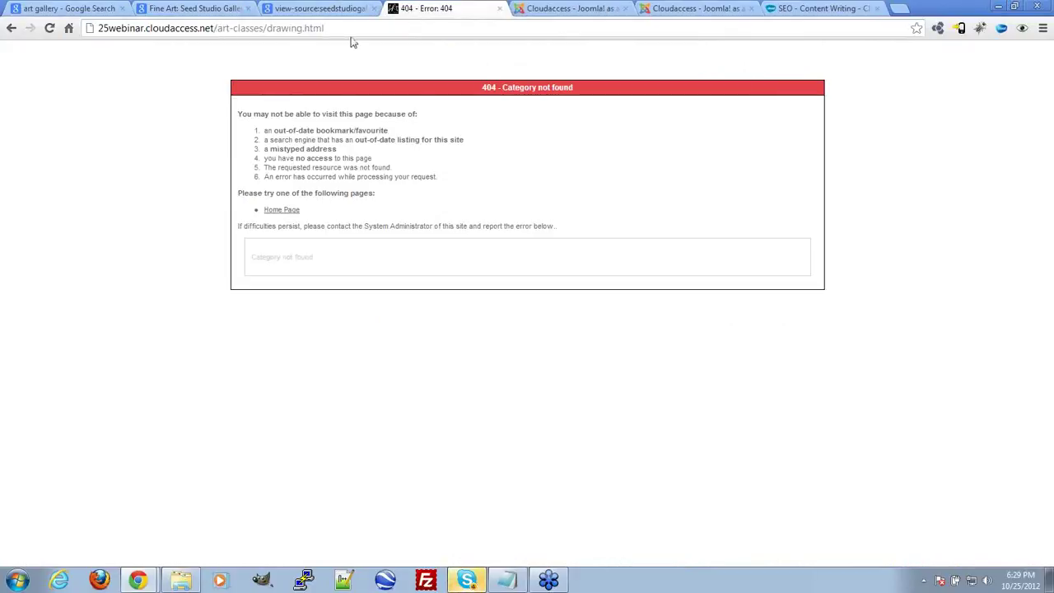
pyautogui.write('fie')
pyautogui.press('BackSpace')
pyautogui.write('ne-')
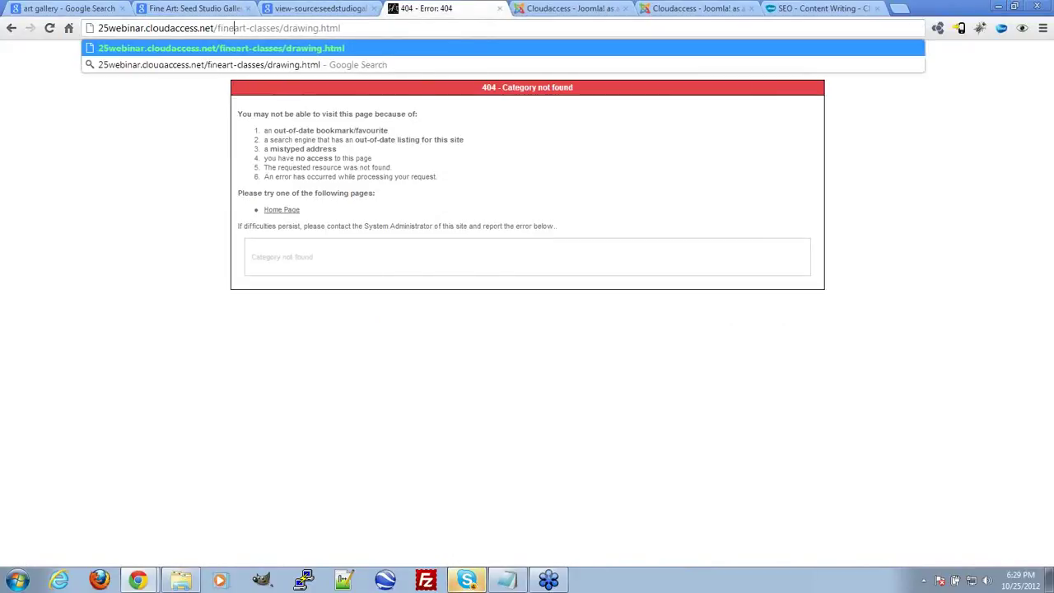
pyautogui.press('Return')
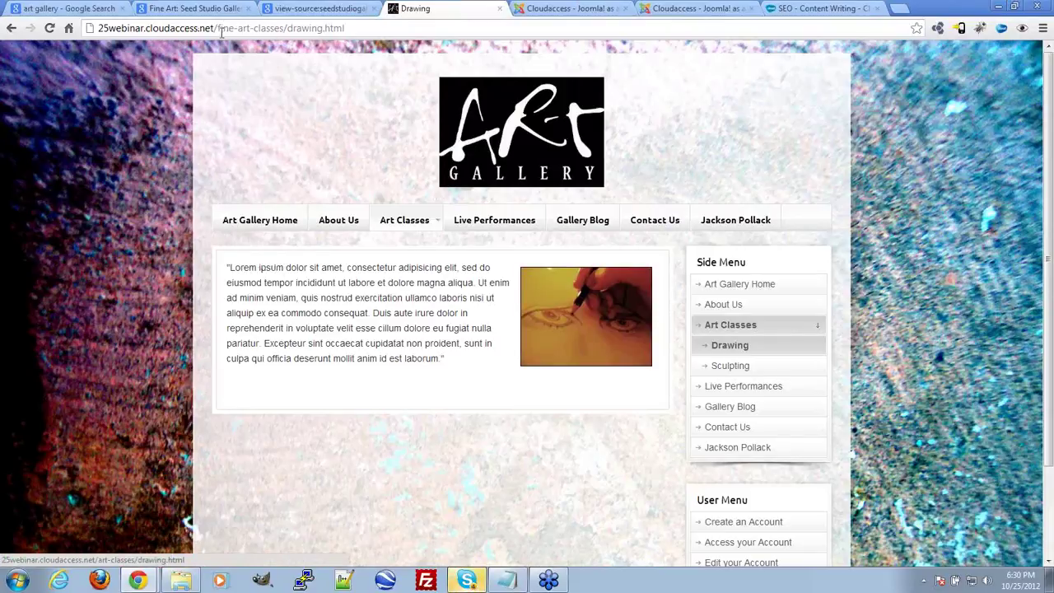
# Examine the fine-art keyword in the Drawing page's address and open the Sculpting page to compare its address
pyautogui.moveTo(217, 28); pyautogui.dragTo(249, 28)
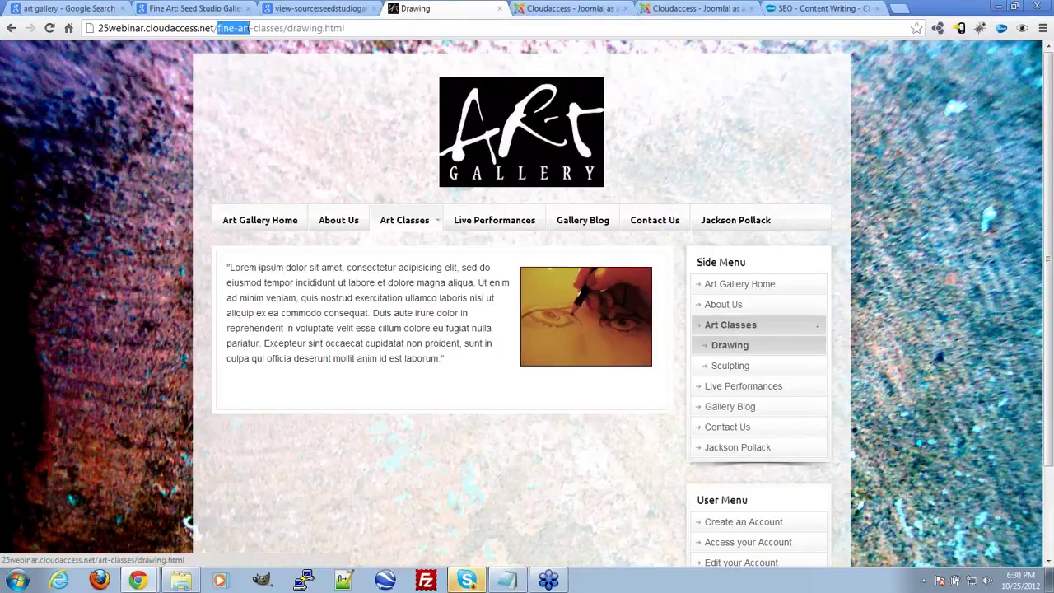
pyautogui.click(250, 29)
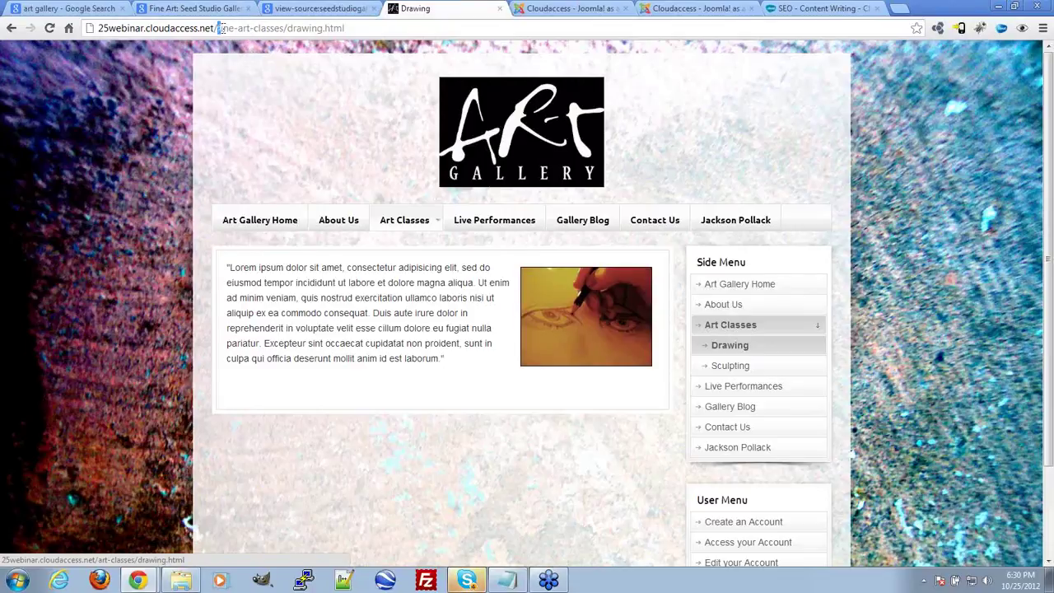
pyautogui.moveTo(218, 28); pyautogui.dragTo(254, 29)
pyautogui.click(250, 28)
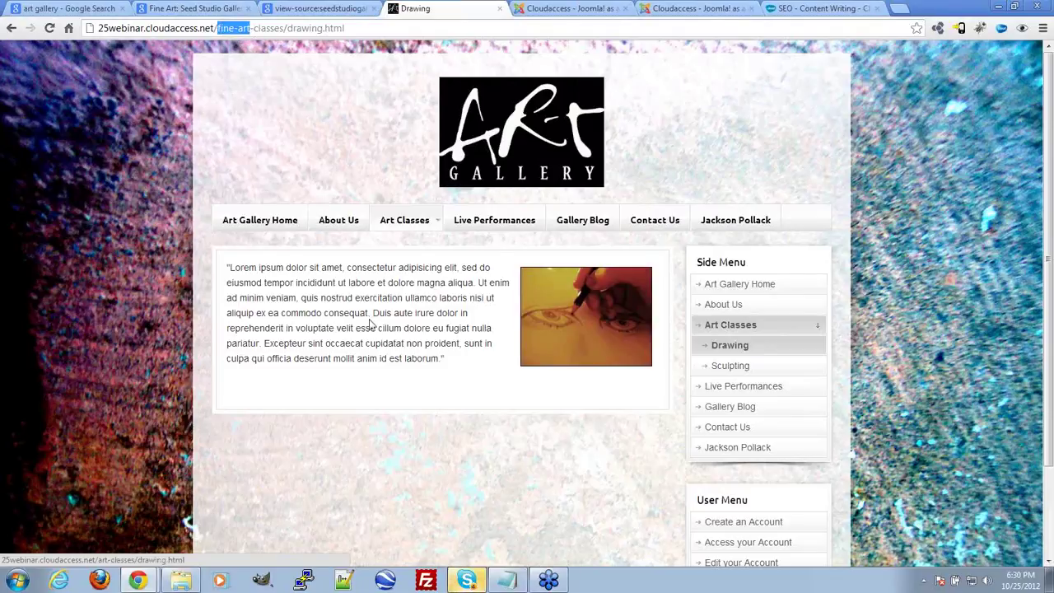
pyautogui.moveTo(377, 234)
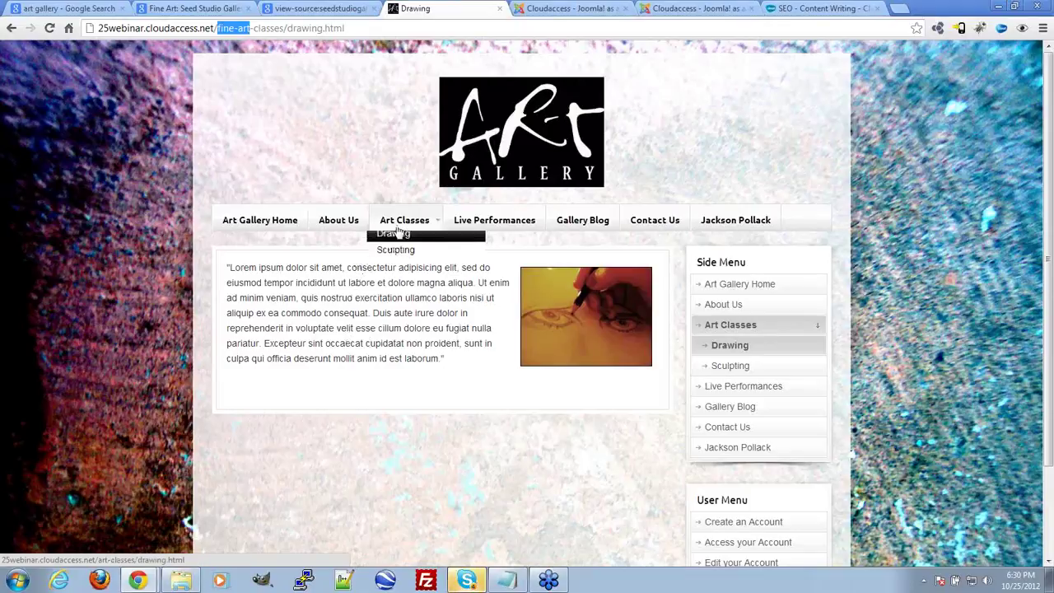
pyautogui.click(404, 256)
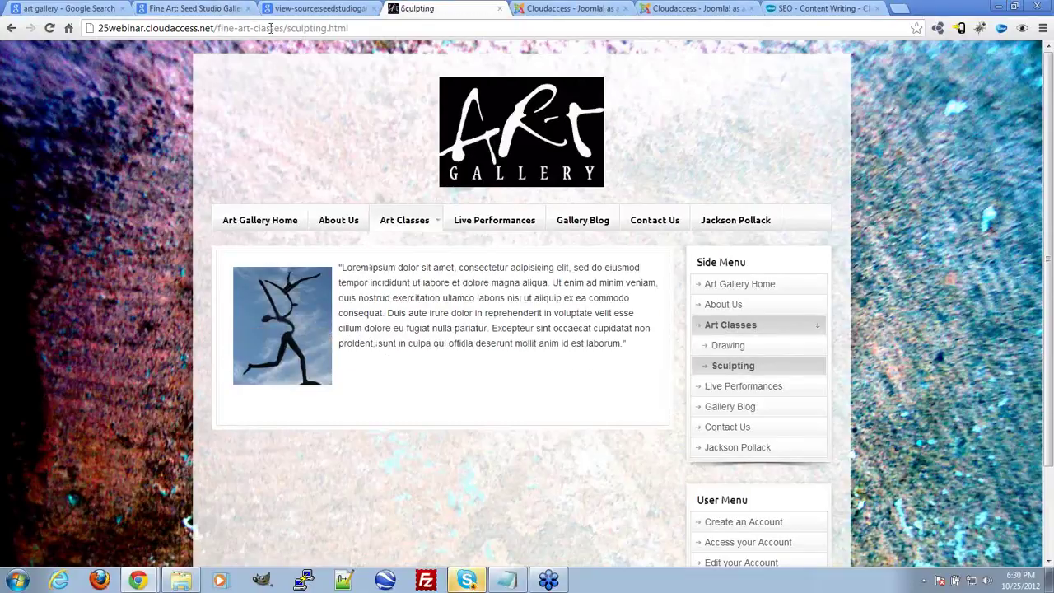
# Examine the fine-art and sculpting portions of the live Sculpting page's address
pyautogui.moveTo(219, 27); pyautogui.dragTo(252, 32)
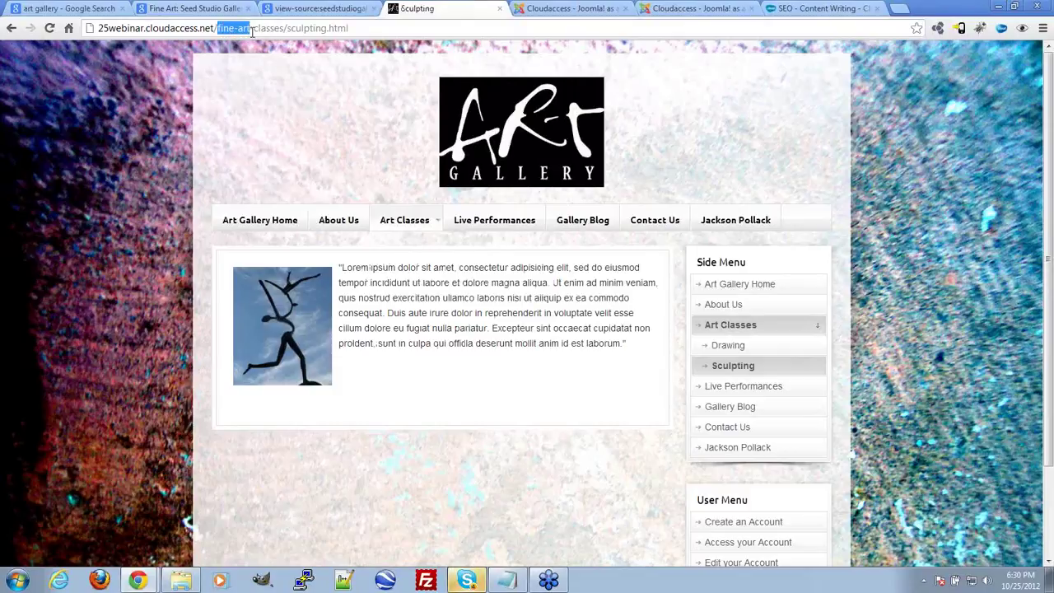
pyautogui.moveTo(400, 220)
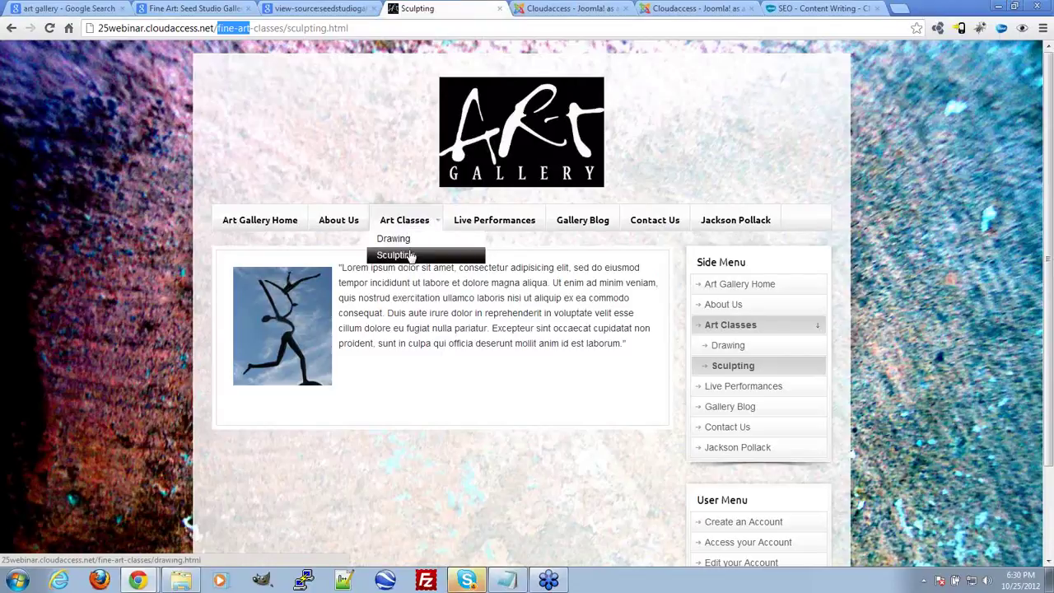
pyautogui.click(478, 297)
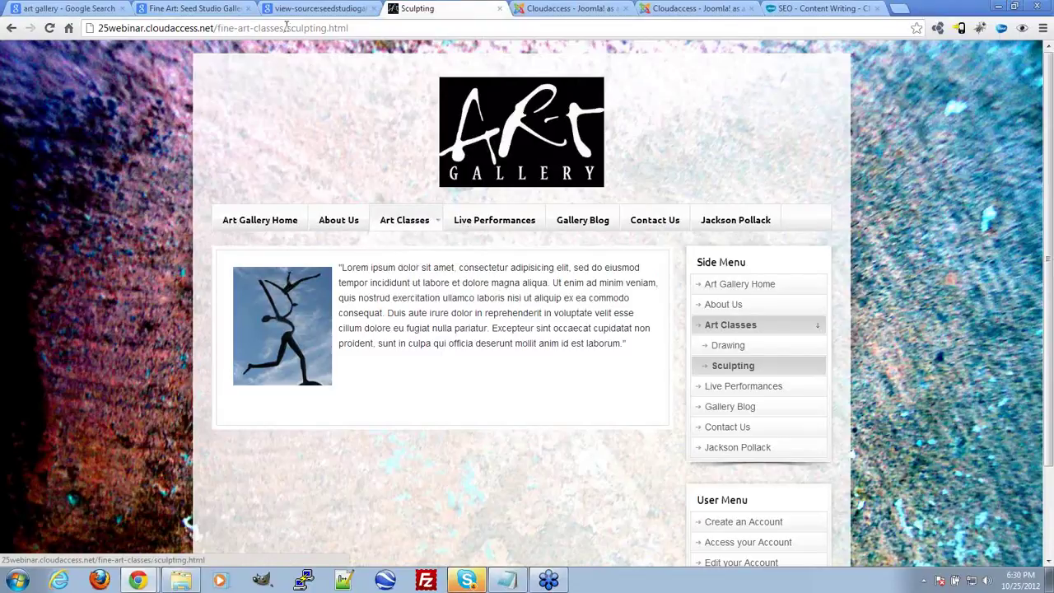
pyautogui.moveTo(289, 28); pyautogui.dragTo(368, 28)
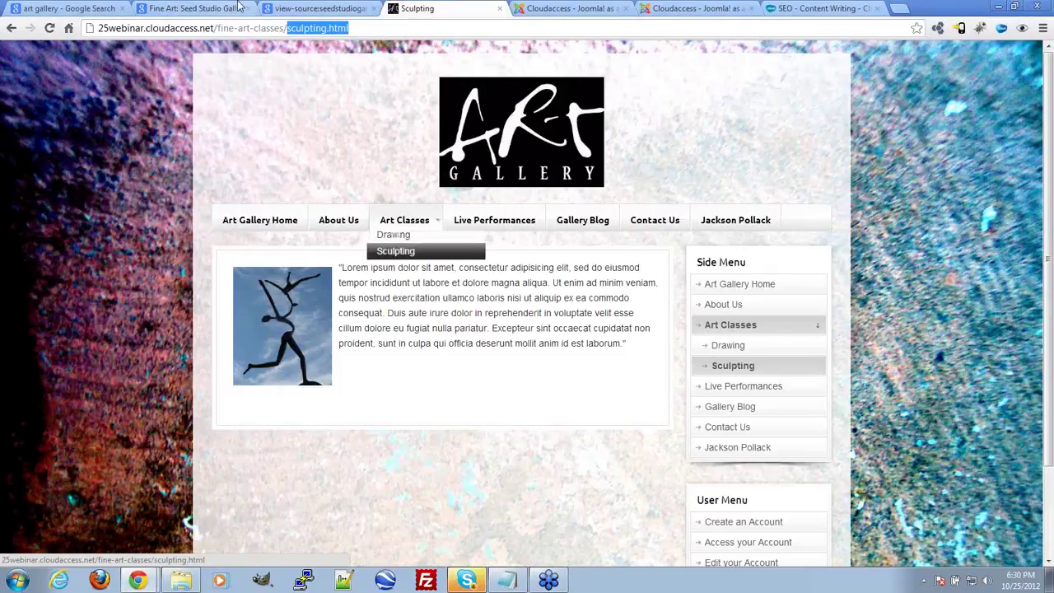
pyautogui.click(294, 28)
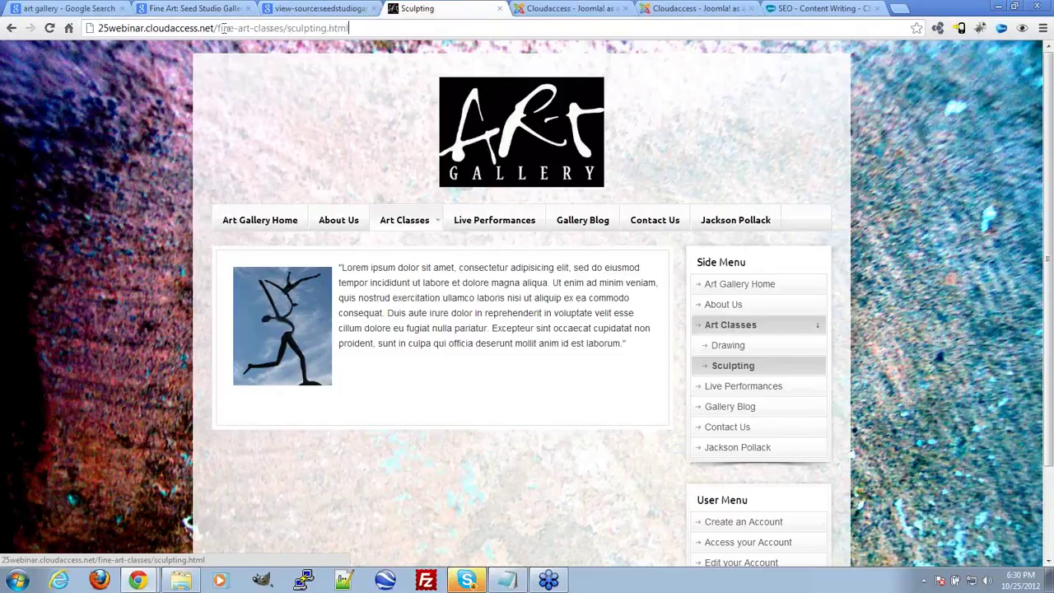
pyautogui.moveTo(219, 28); pyautogui.dragTo(251, 28)
pyautogui.click(288, 28)
# Switch to Notepad and check the traverse city keyword in the keyword list for use in the Sculpting address
pyautogui.click(511, 582)
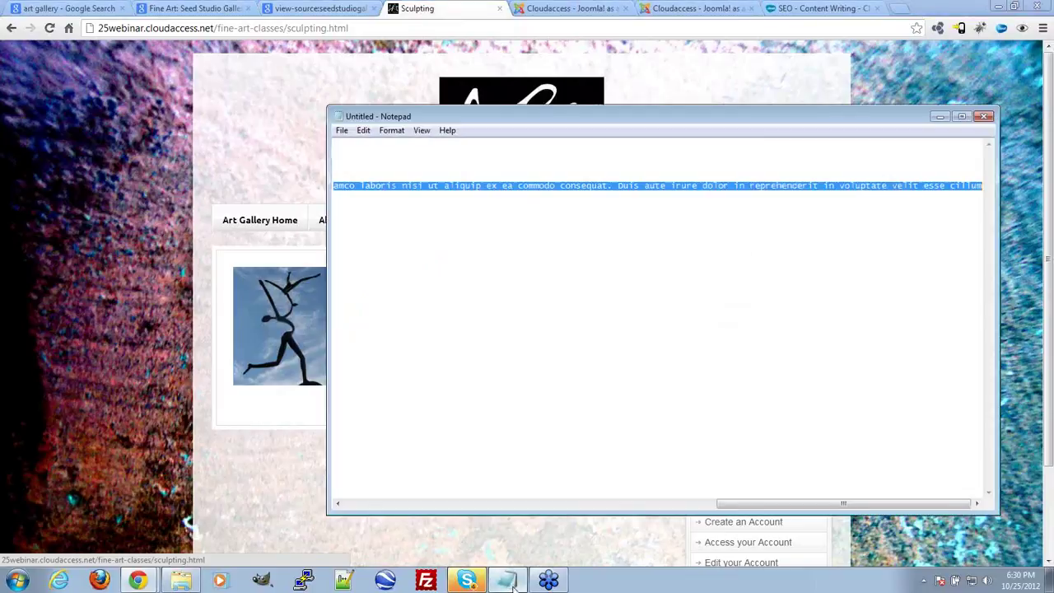
pyautogui.click(464, 405)
pyautogui.moveTo(721, 504); pyautogui.dragTo(333, 500)
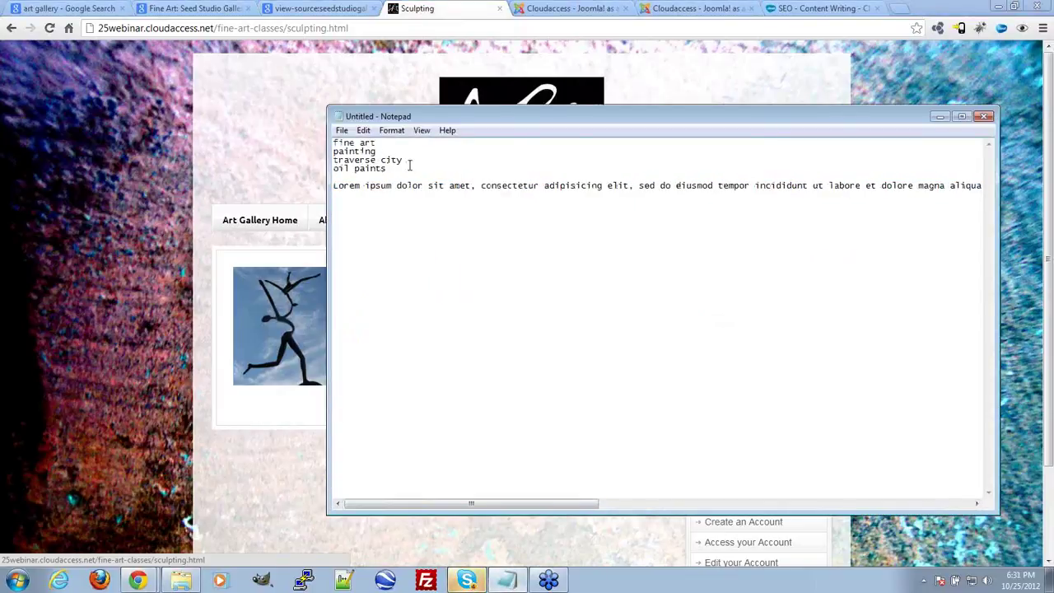
pyautogui.moveTo(402, 160); pyautogui.dragTo(325, 161)
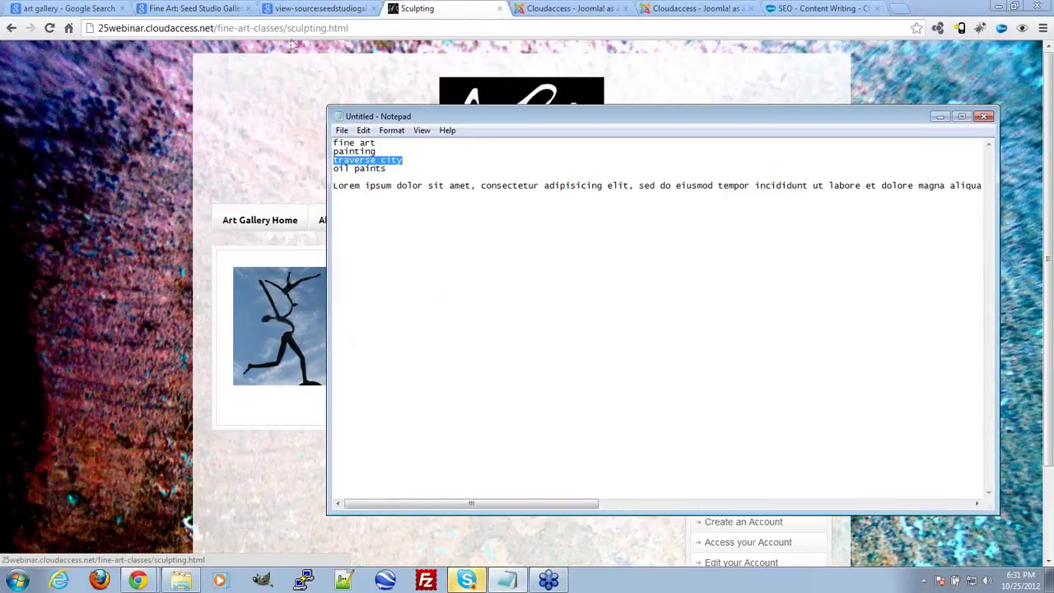
pyautogui.click(281, 180)
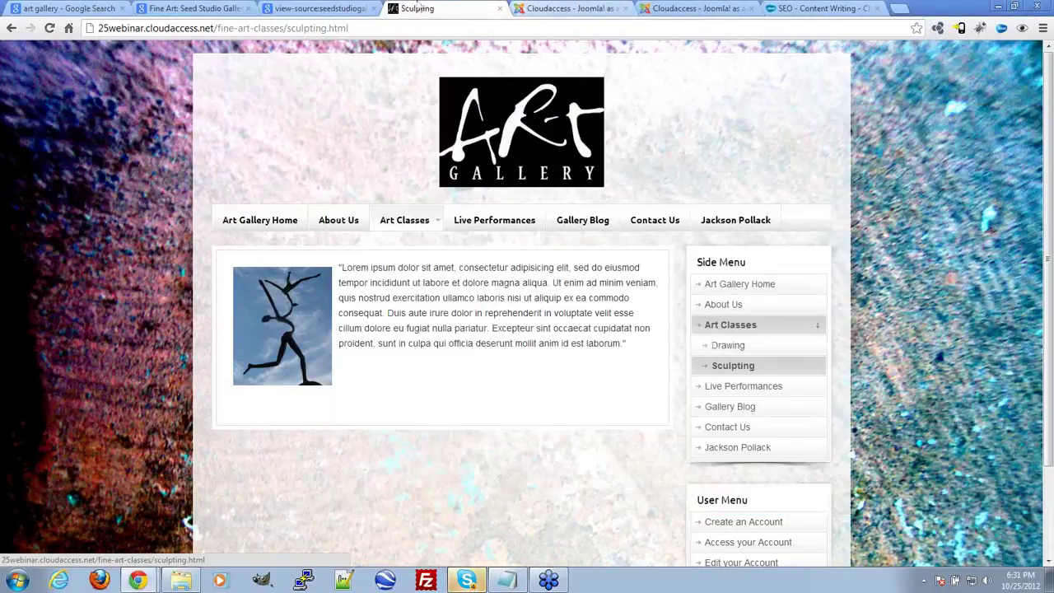
# Open the Main Menu's item list in the Joomla administration and locate the Sculpting item
pyautogui.click(565, 8)
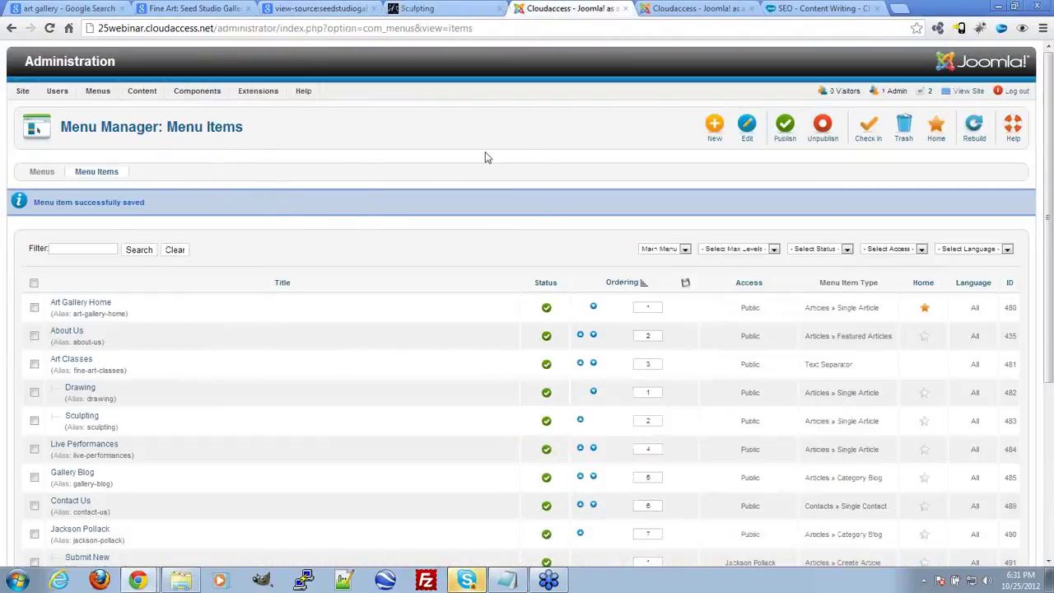
pyautogui.moveTo(99, 97)
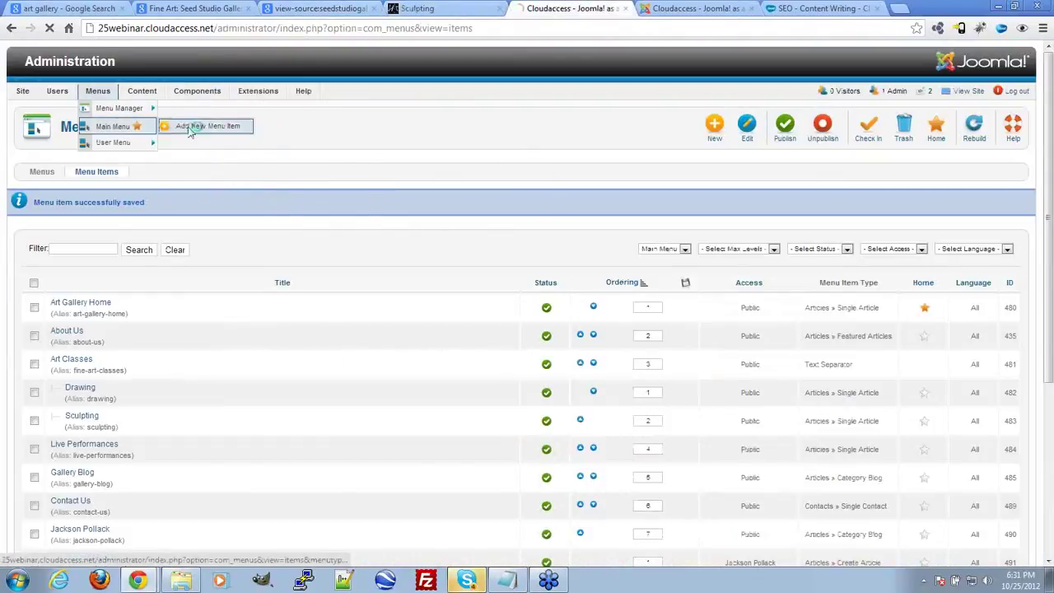
pyautogui.click(107, 124)
pyautogui.scroll(-2, 141, 261)
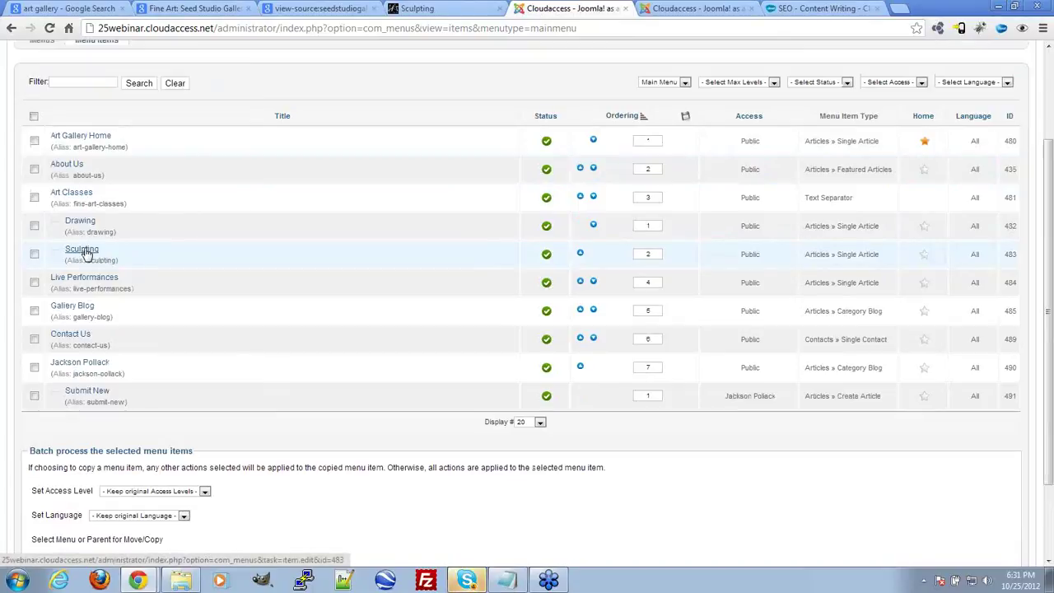
pyautogui.scroll(3, 83, 253)
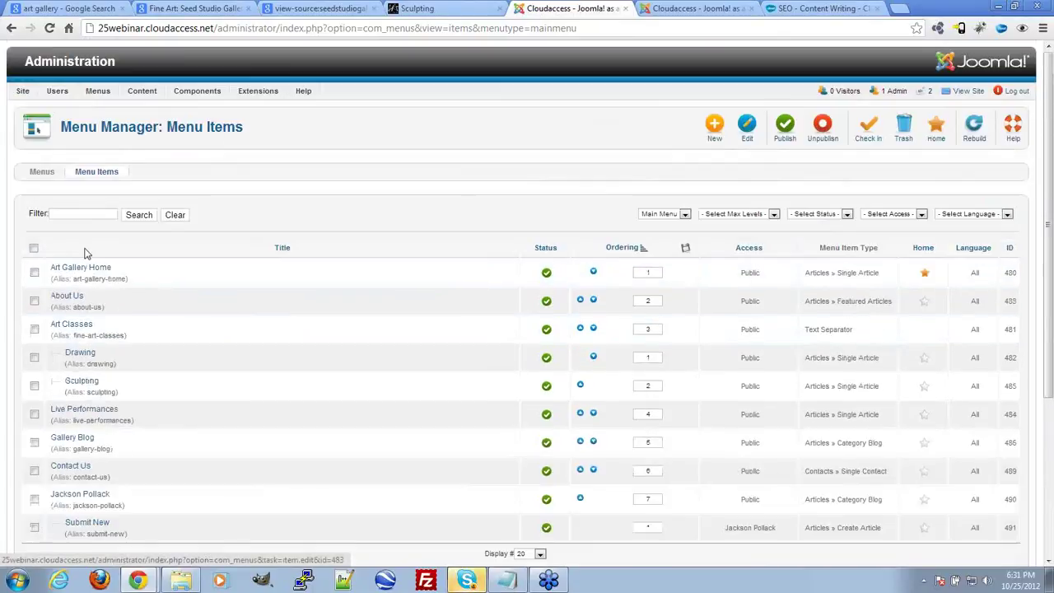
# Trash the art-classes/drawing.html expired link in the Redirect Manager
pyautogui.click(673, 8)
pyautogui.moveTo(197, 95)
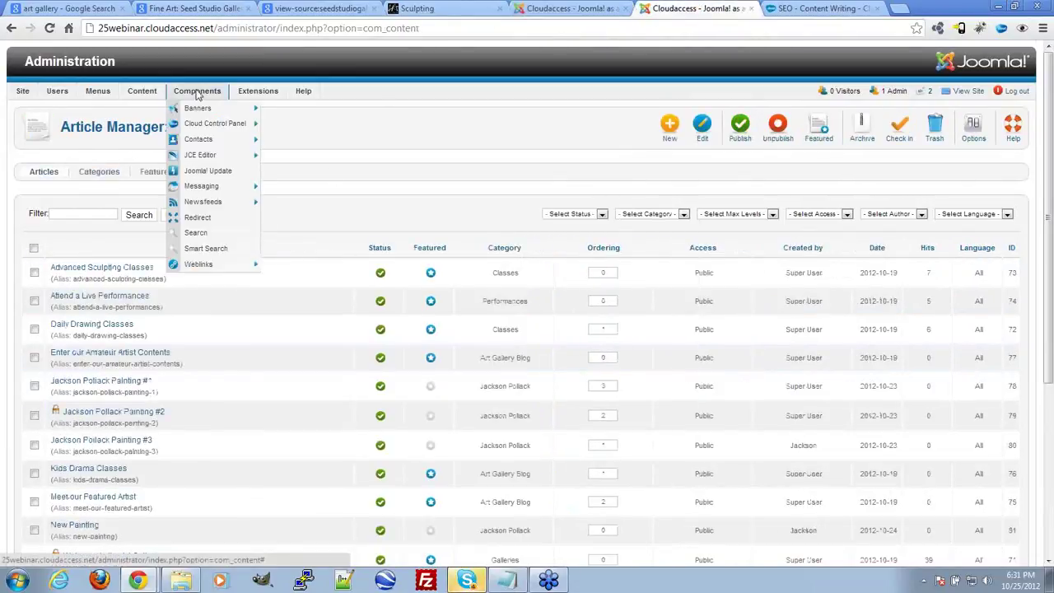
pyautogui.click(207, 218)
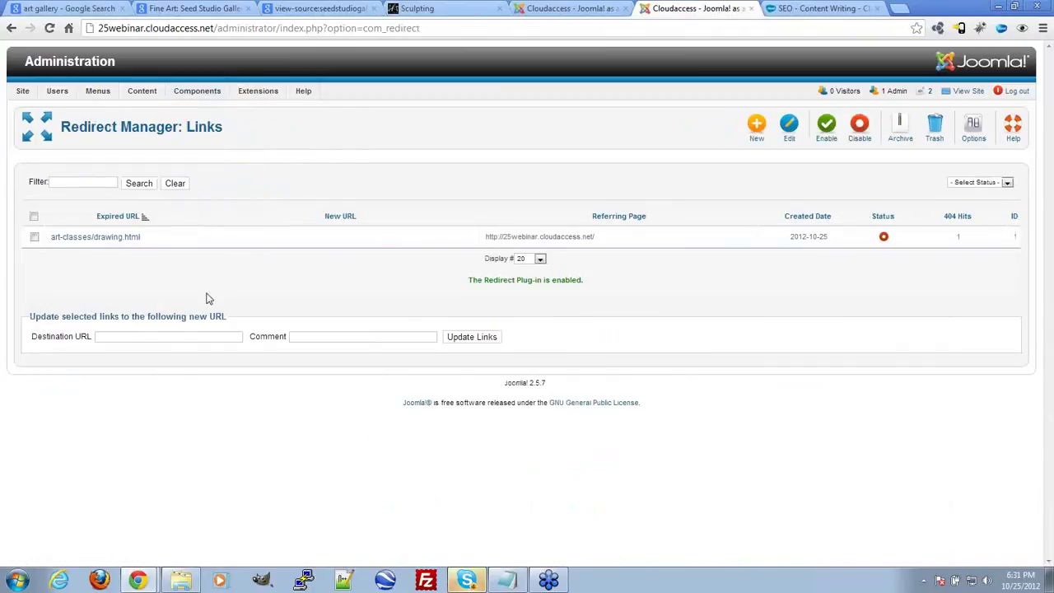
pyautogui.click(34, 237)
pyautogui.click(35, 238)
pyautogui.click(936, 127)
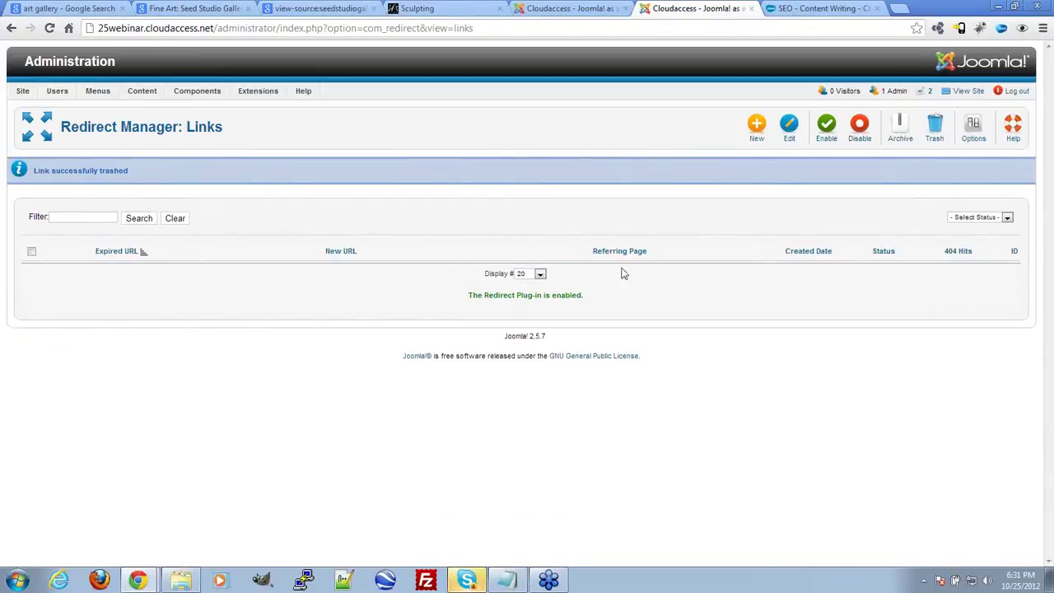
# Change the Sculpting menu item's alias to traverse-city-sculpting, then save and close it
pyautogui.click(568, 8)
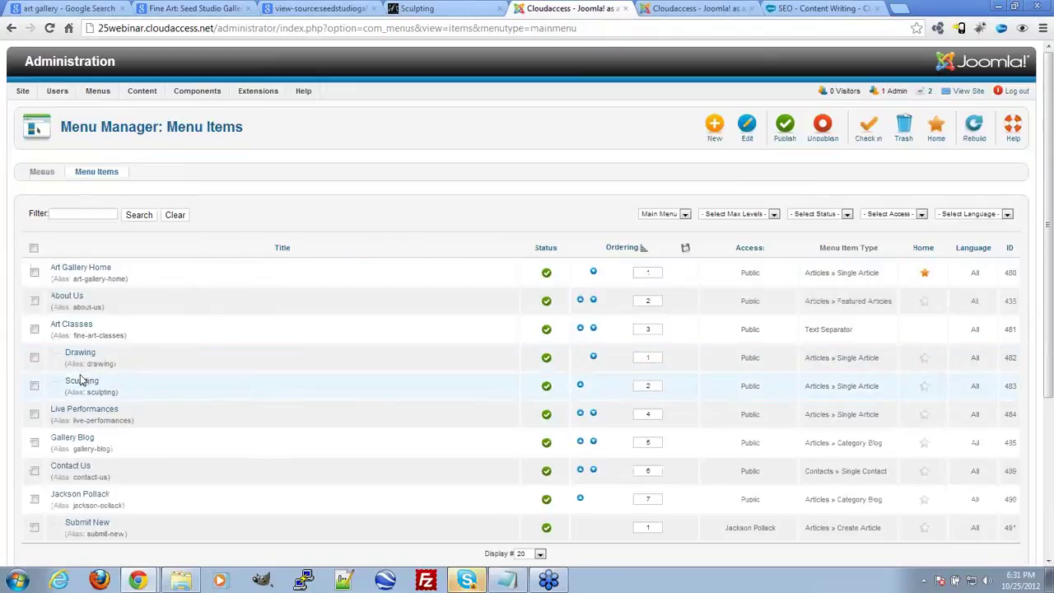
pyautogui.click(81, 380)
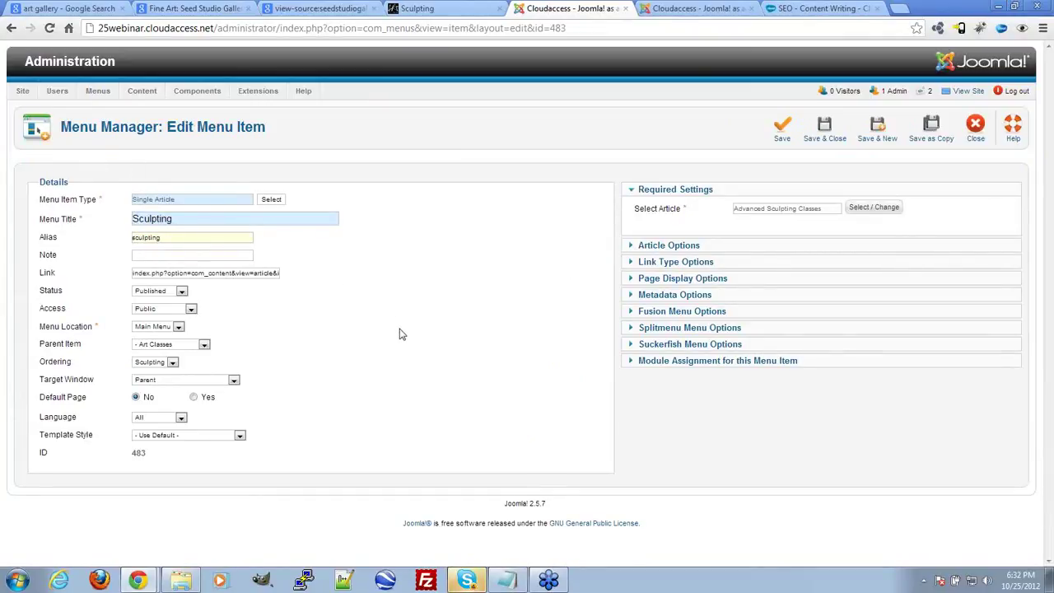
pyautogui.write('traverse-city-')
pyautogui.click(828, 130)
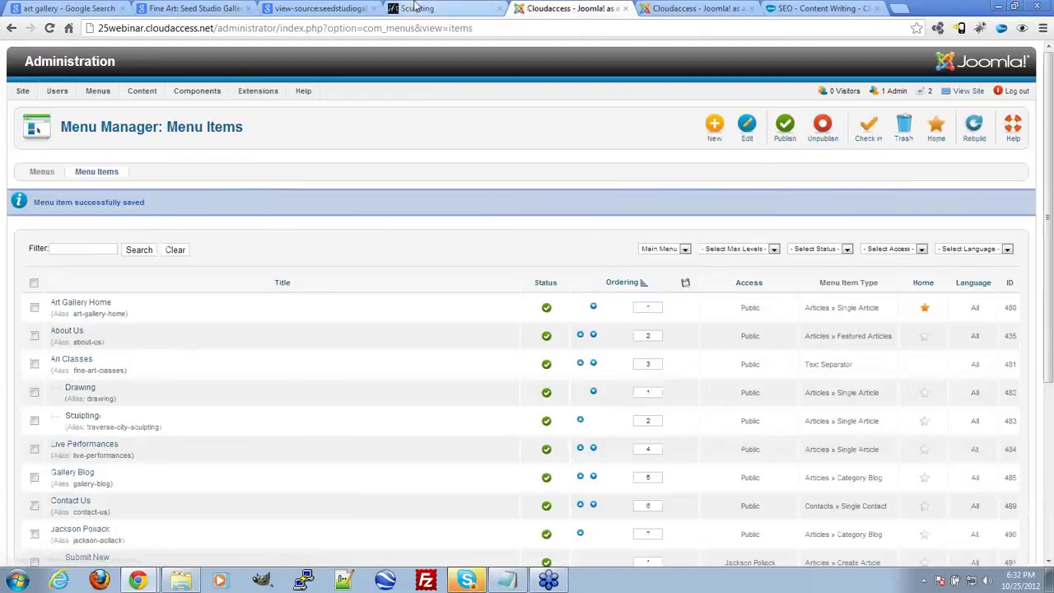
# Look through the Google search results for art gallery as examples of indexed page links
pyautogui.click(417, 8)
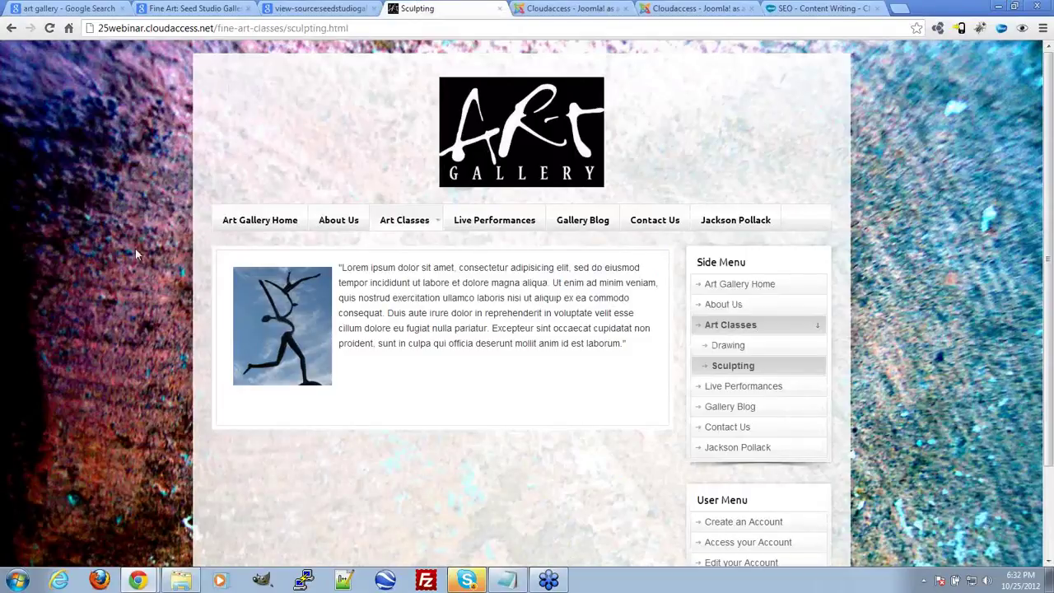
pyautogui.click(83, 7)
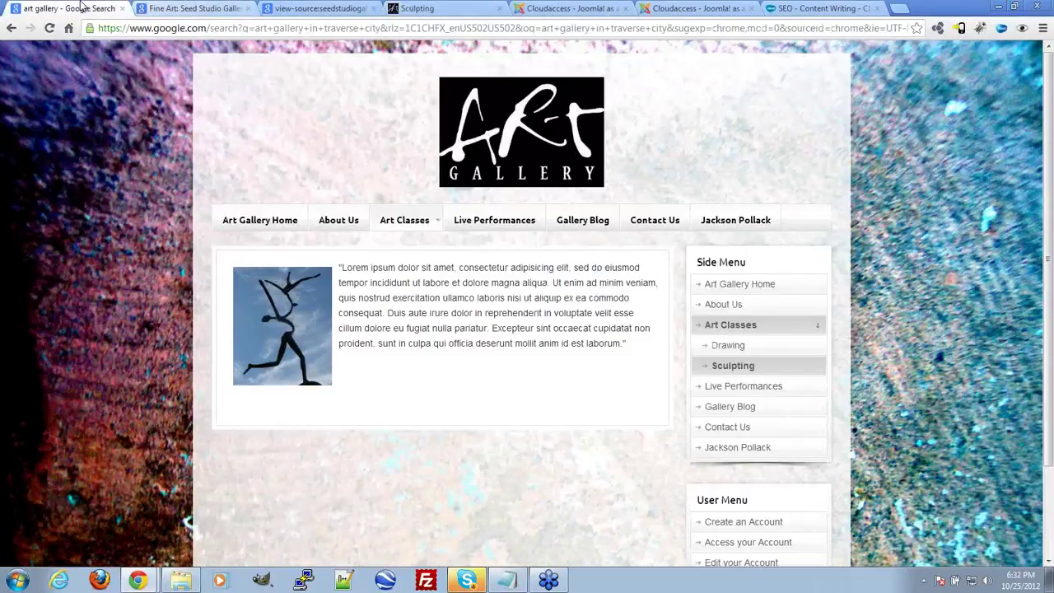
pyautogui.scroll(-7, 221, 295)
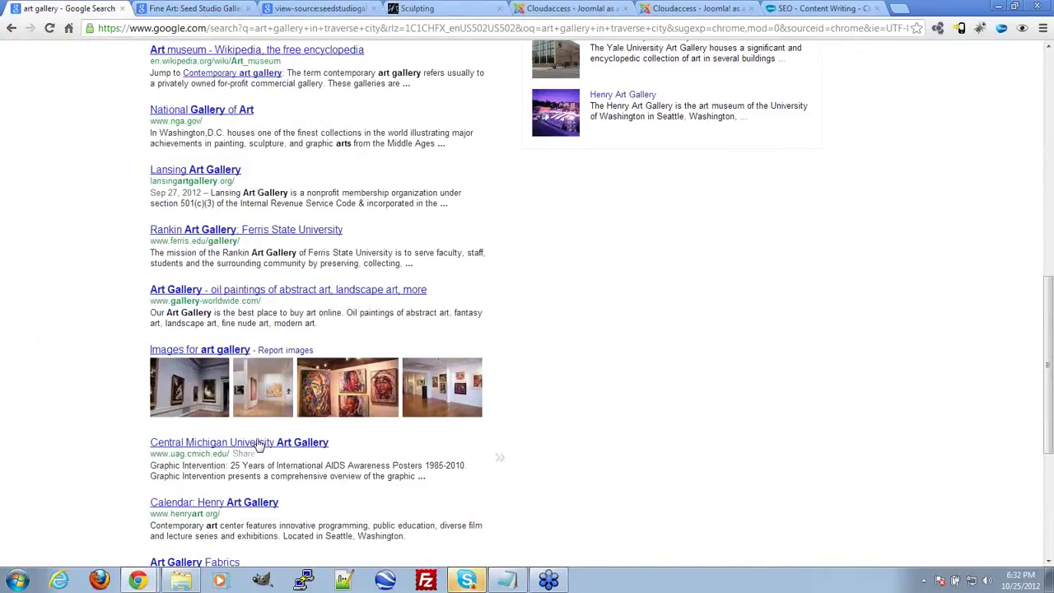
# Reload the live Sculpting page at its old address and refresh the Redirect Manager's list of links
pyautogui.click(428, 9)
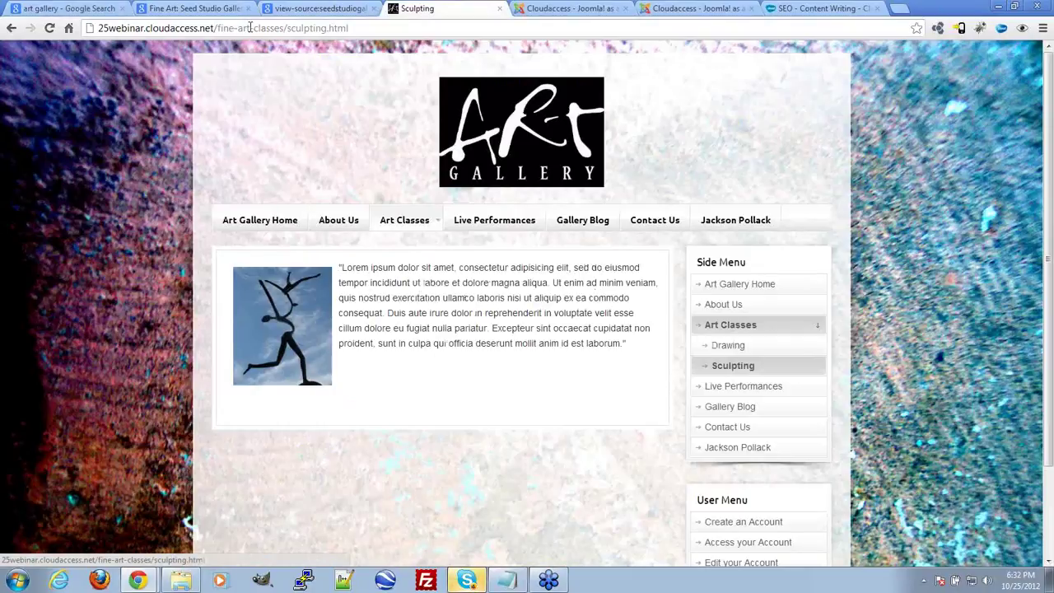
pyautogui.click(382, 27)
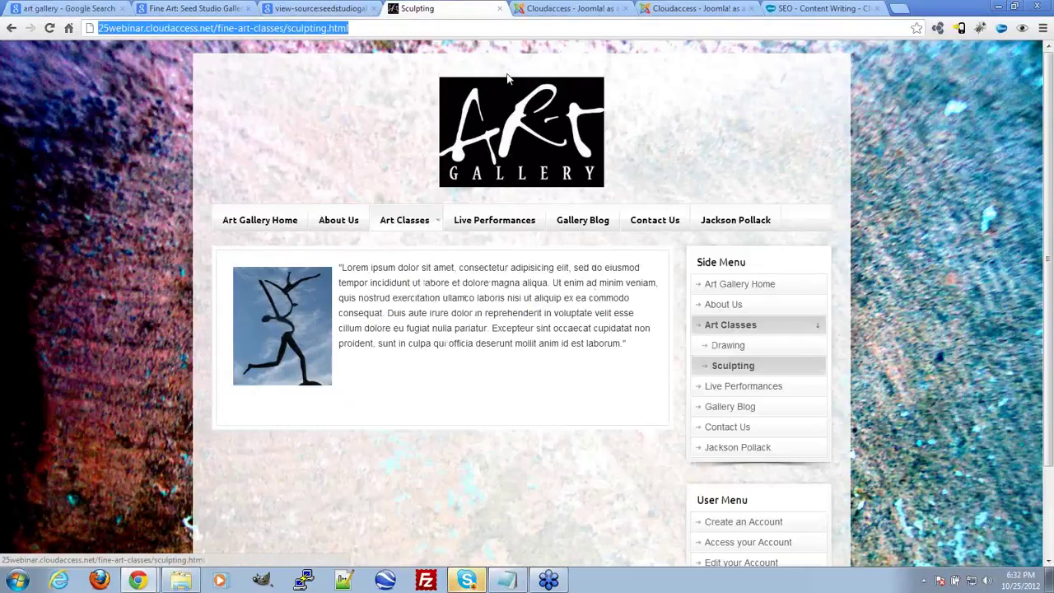
pyautogui.press('Return')
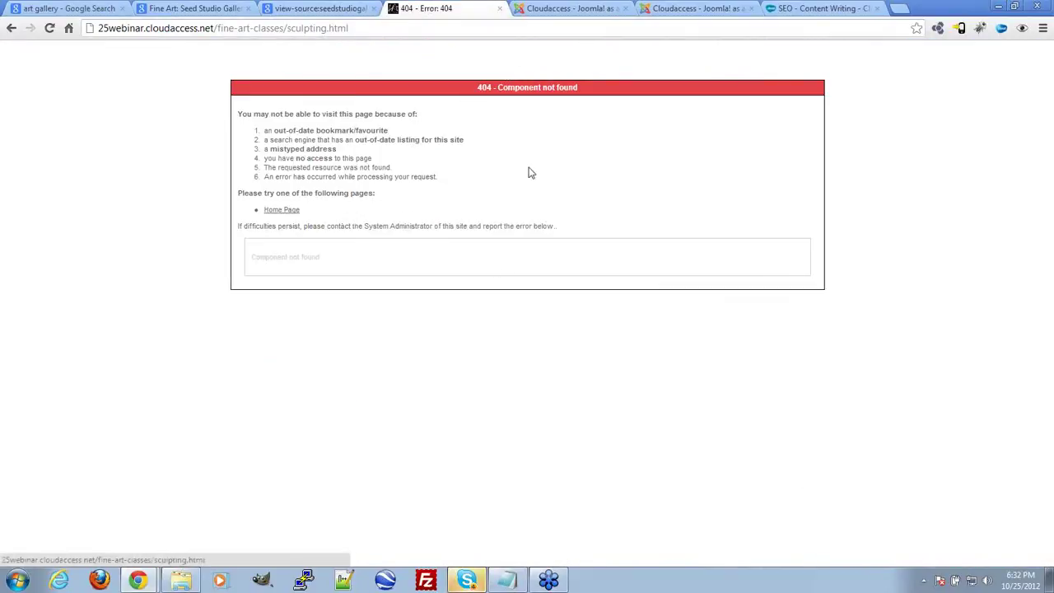
pyautogui.click(700, 8)
pyautogui.click(50, 28)
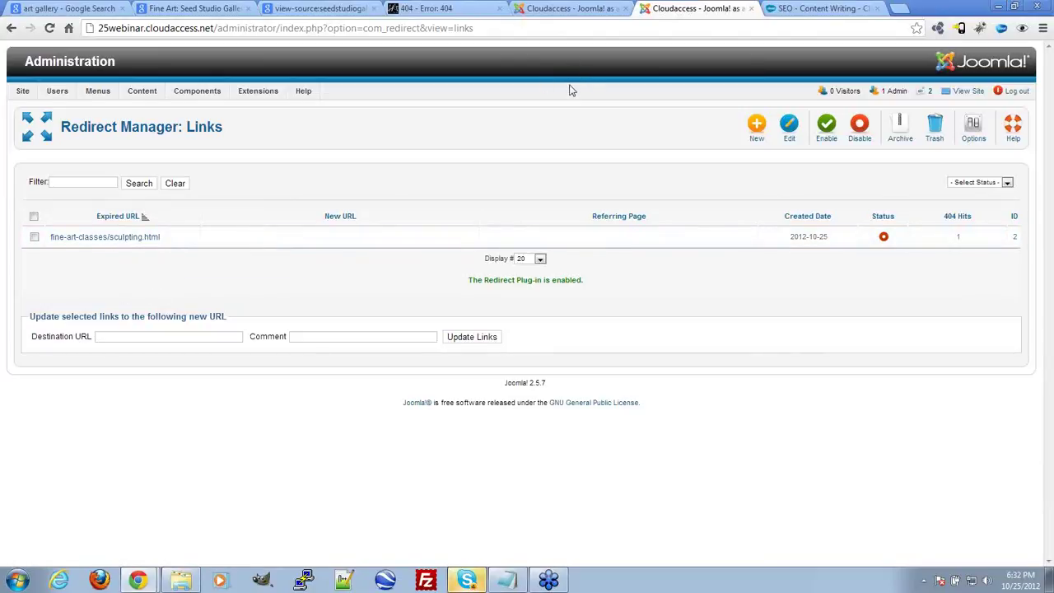
# Load the live site's home page at 25webinar.cloudaccess.net in place of the old Sculpting address
pyautogui.click(428, 9)
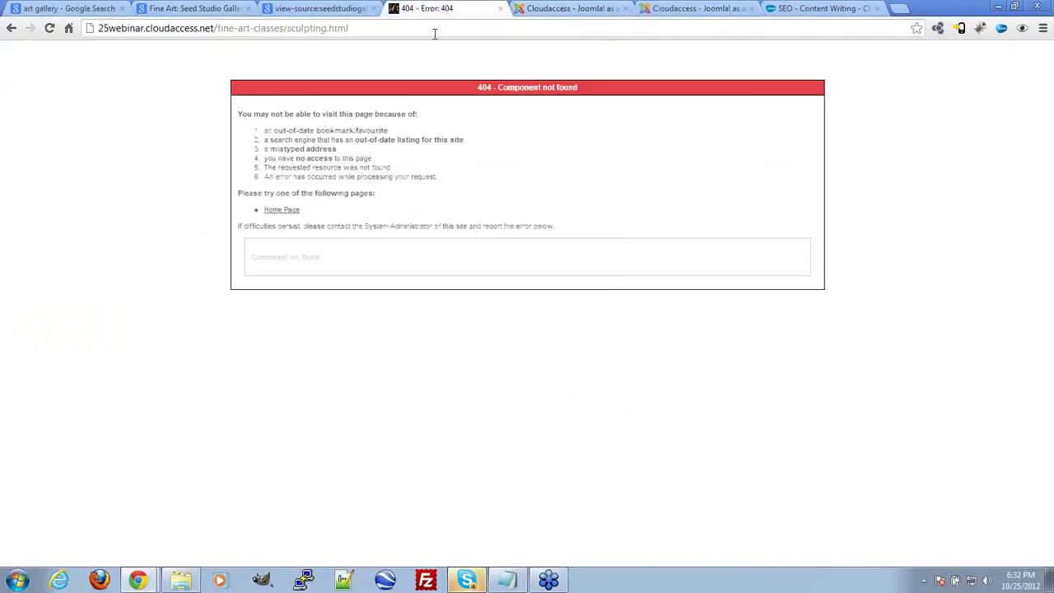
pyautogui.click(293, 28)
pyautogui.press('End')
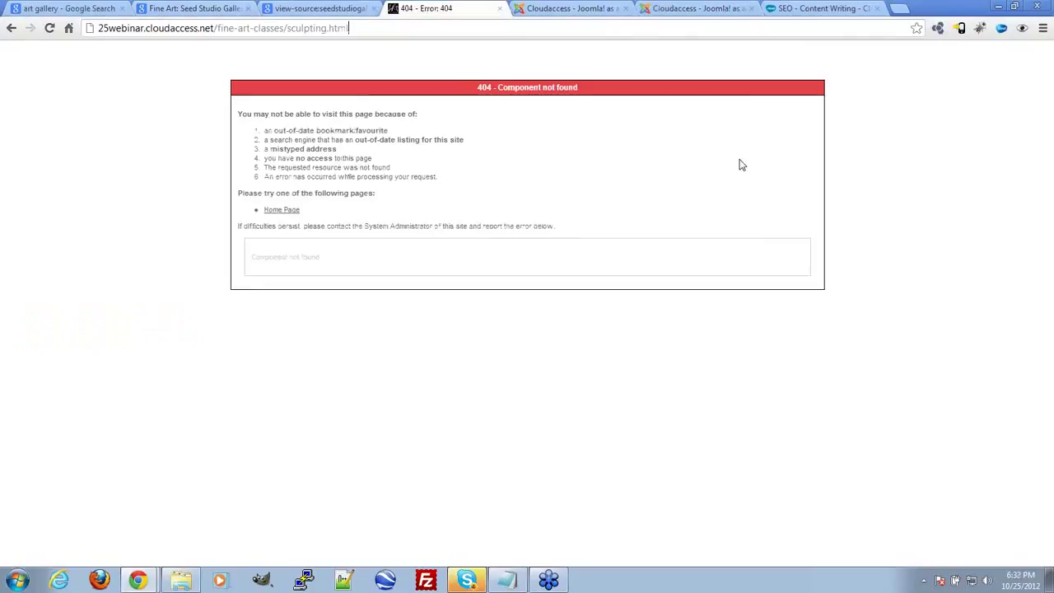
pyautogui.press('BackSpace')
pyautogui.press('BackSpace')
pyautogui.press('BackSpace')
pyautogui.press('BackSpace')
pyautogui.press('BackSpace')
pyautogui.press('BackSpace')
pyautogui.press('BackSpace')
pyautogui.press('BackSpace')
pyautogui.press('BackSpace')
pyautogui.press('BackSpace')
pyautogui.press('BackSpace')
pyautogui.press('BackSpace')
pyautogui.press('BackSpace')
pyautogui.press('BackSpace')
pyautogui.press('BackSpace')
pyautogui.press('BackSpace')
pyautogui.press('BackSpace')
pyautogui.press('BackSpace')
pyautogui.press('BackSpace')
pyautogui.press('BackSpace')
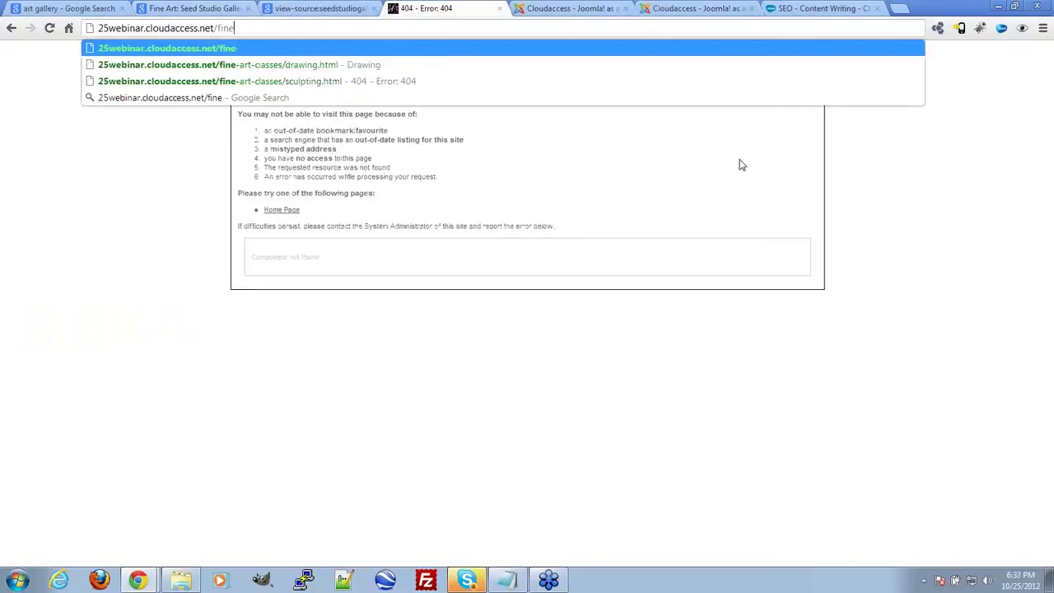
pyautogui.press('Return')
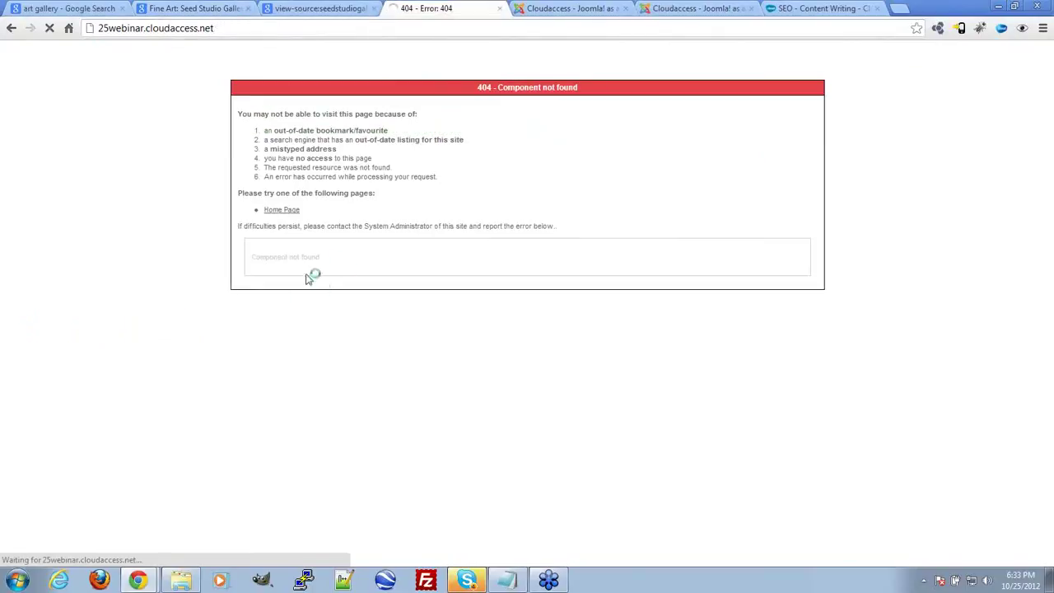
# Open the live Sculpting page under Art Classes and select its full new address for copying
pyautogui.moveTo(405, 219)
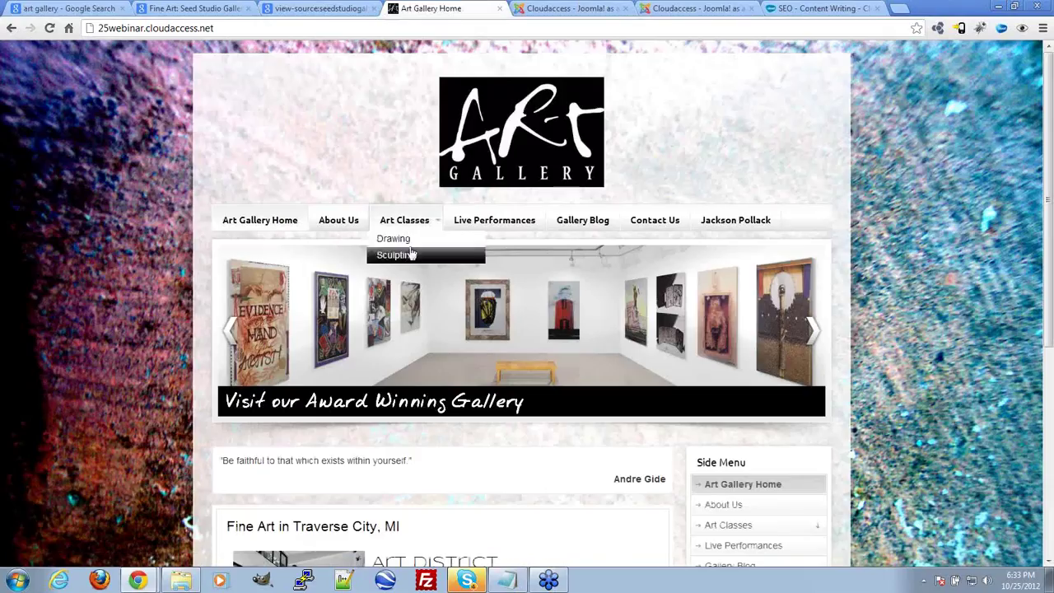
pyautogui.click(404, 257)
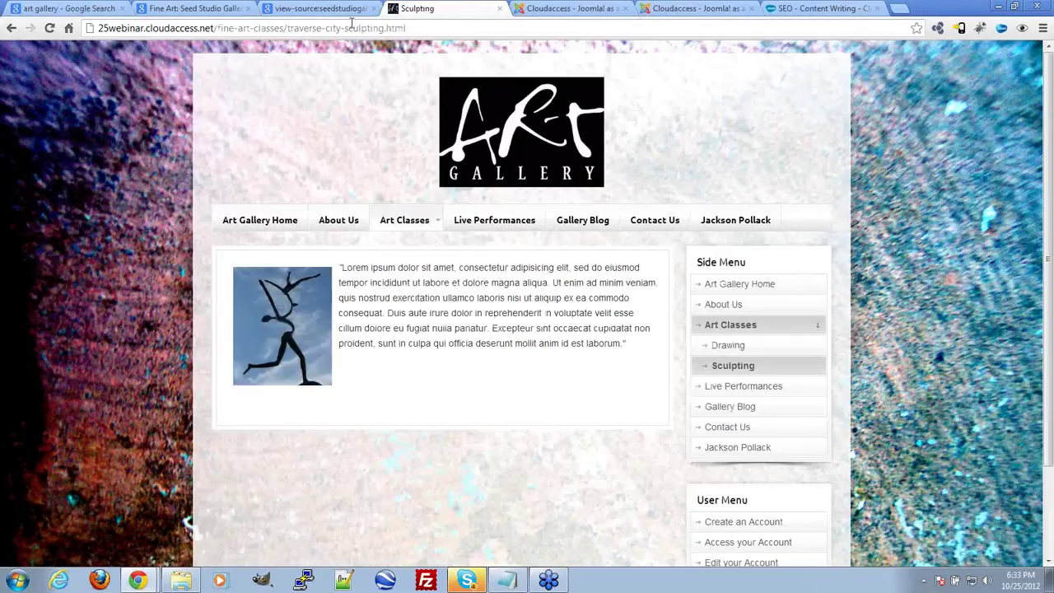
pyautogui.click(379, 28)
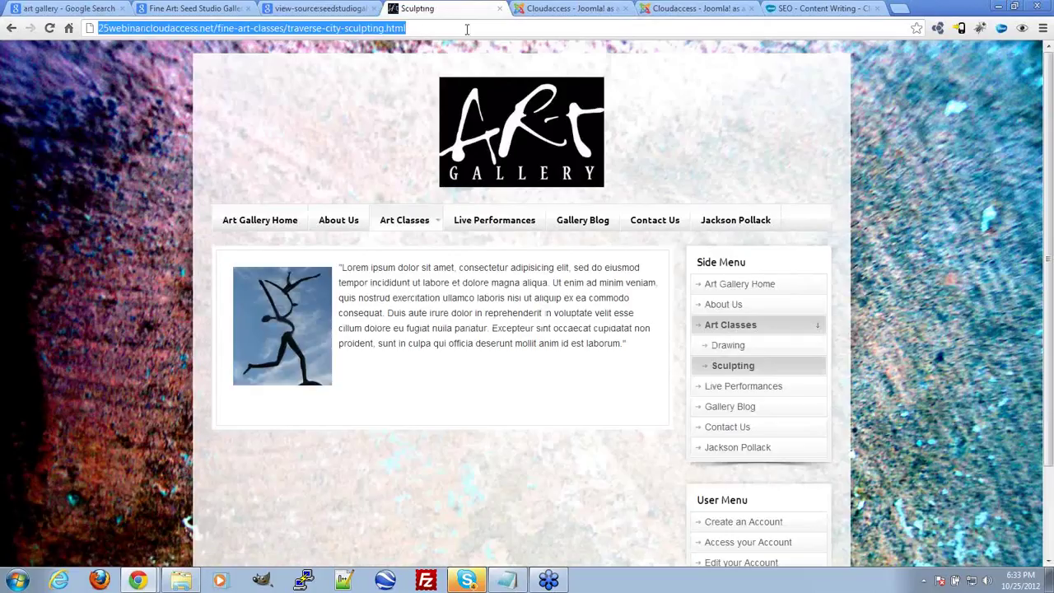
# Redirect the expired fine-art-classes/sculpting.html link to the copied traverse-city-sculpting.html address, set its status to Enabled and save it
pyautogui.click(576, 9)
pyautogui.click(670, 8)
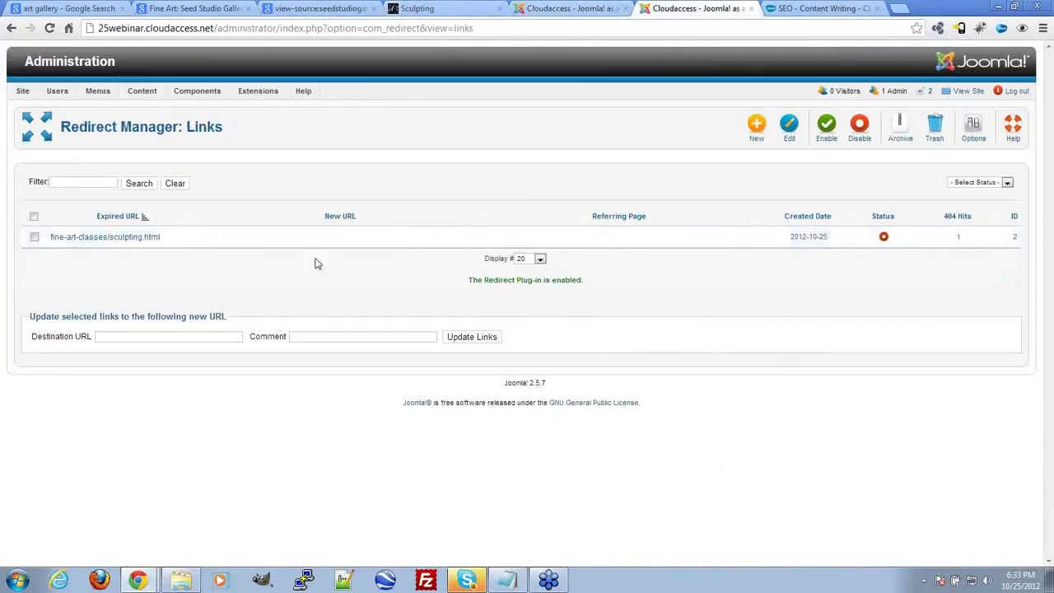
pyautogui.click(90, 237)
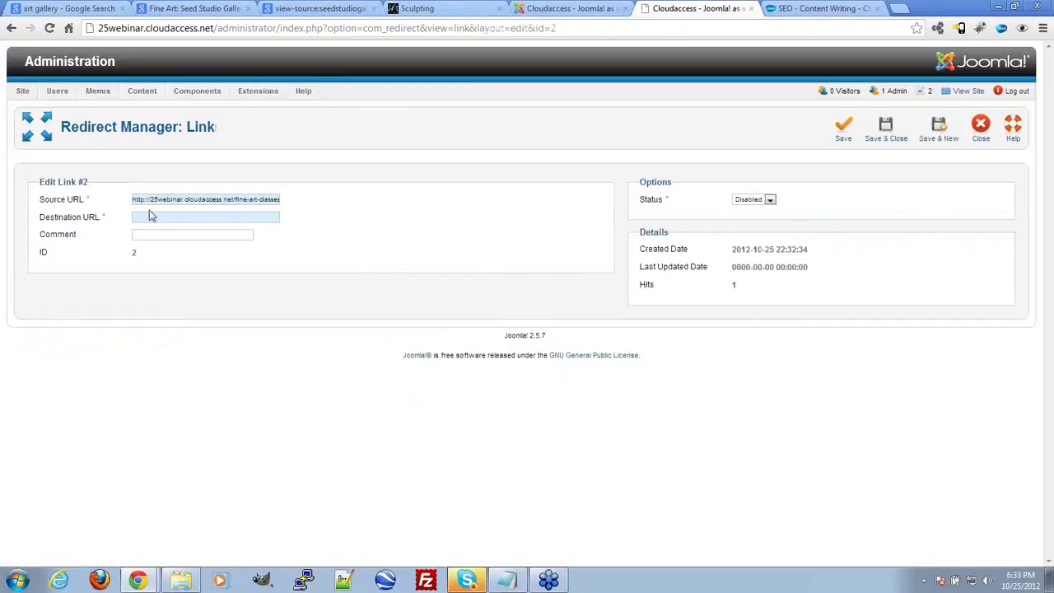
pyautogui.hotkey('ctrl', 'v')
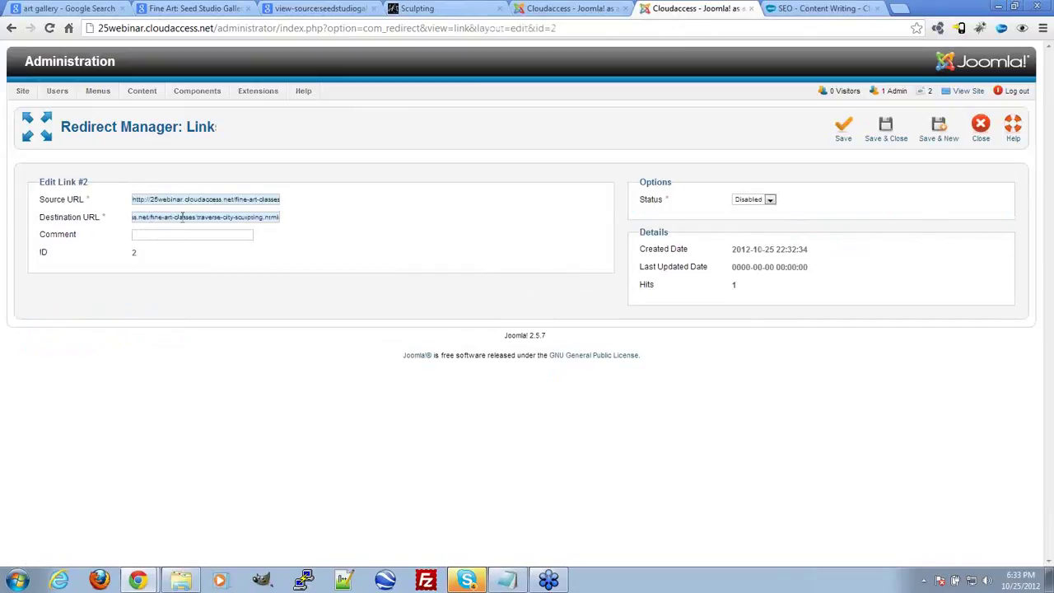
pyautogui.click(754, 199)
pyautogui.click(763, 210)
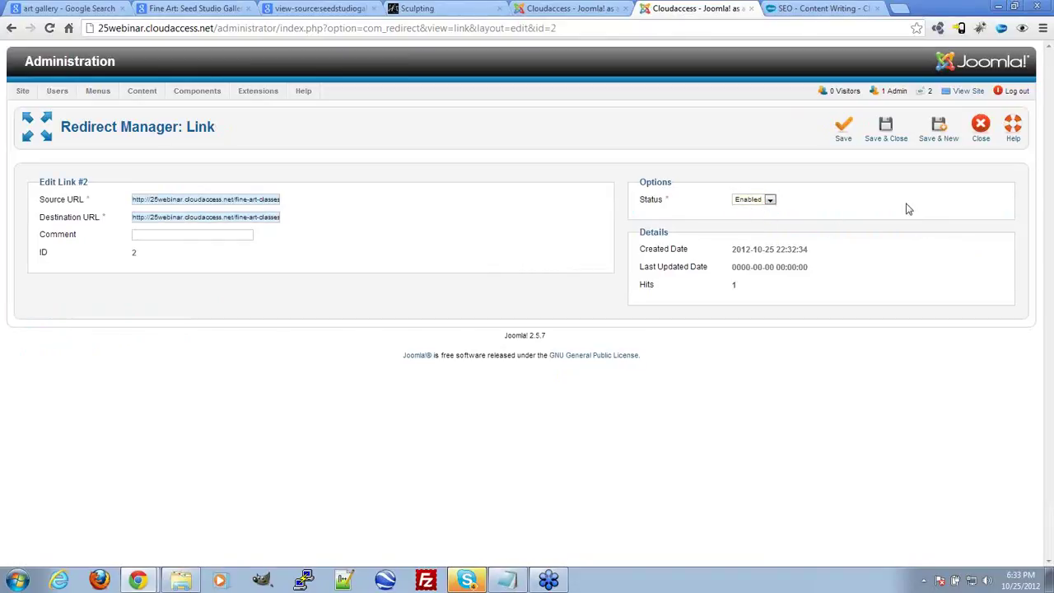
pyautogui.click(886, 129)
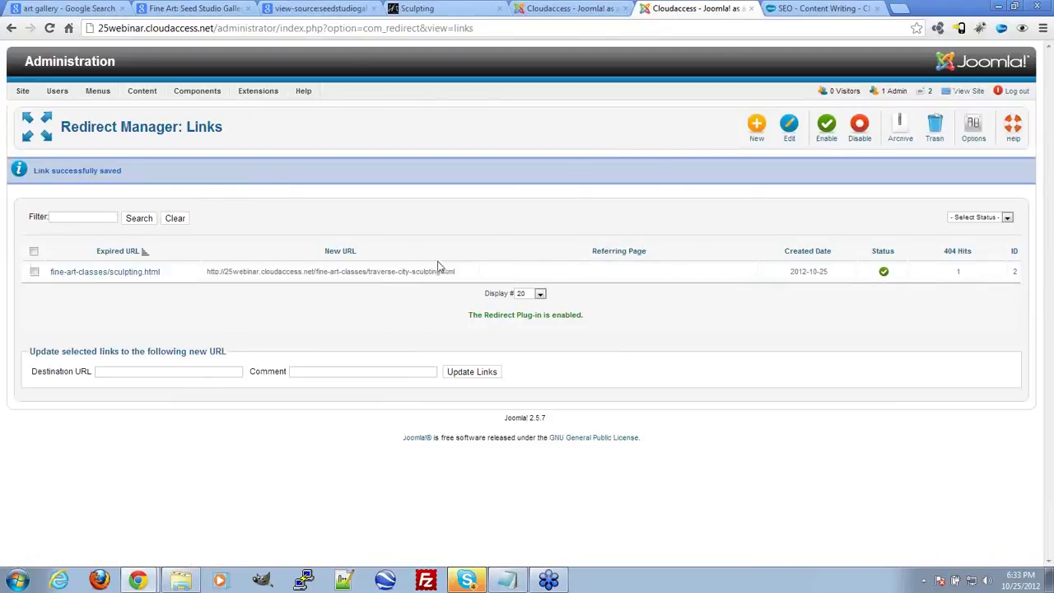
# Test the redirect by loading the old address 25webinar.cloudaccess.net/fine-art-classes/sculpting.html twice on the live site
pyautogui.click(444, 9)
pyautogui.click(302, 29)
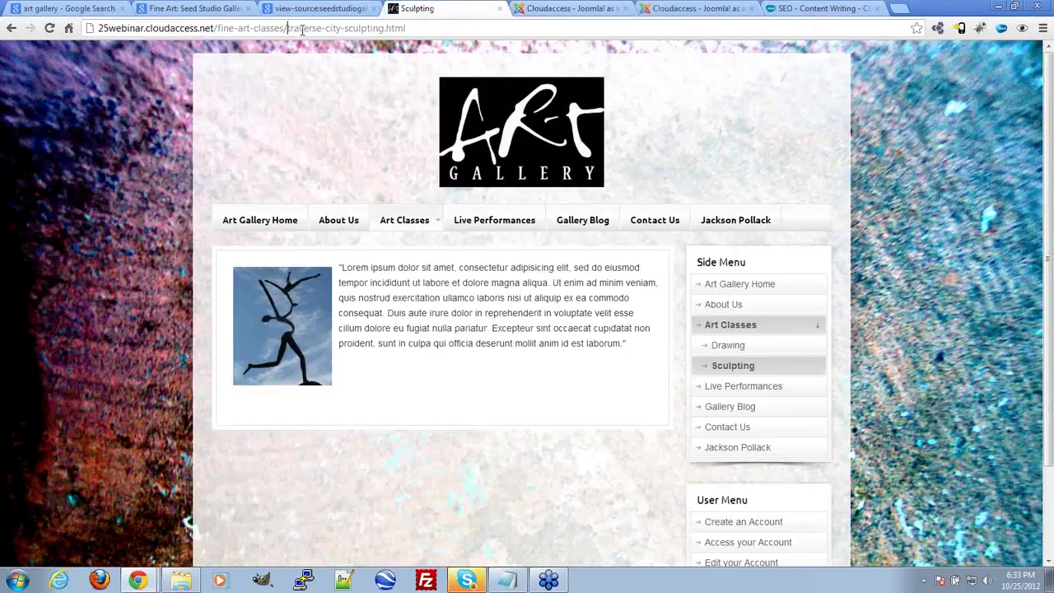
pyautogui.moveTo(291, 29); pyautogui.dragTo(342, 29)
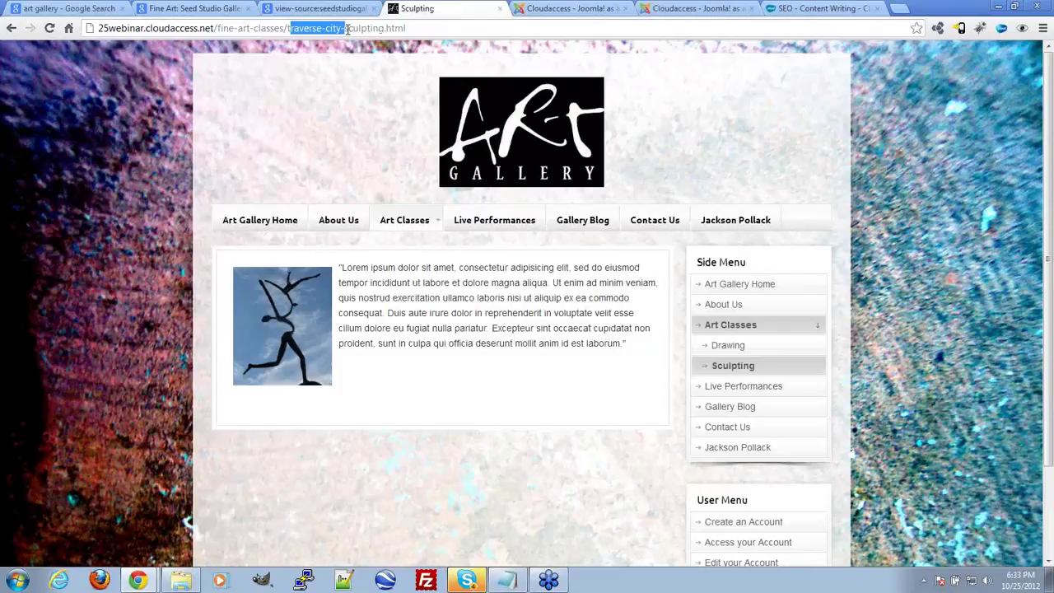
pyautogui.press('BackSpace')
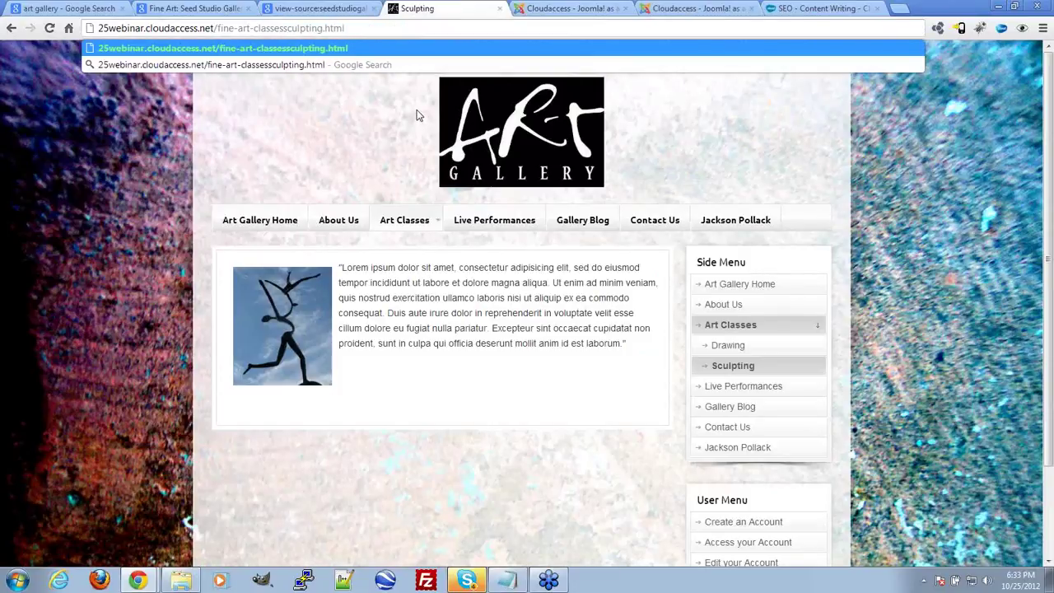
pyautogui.write('/s')
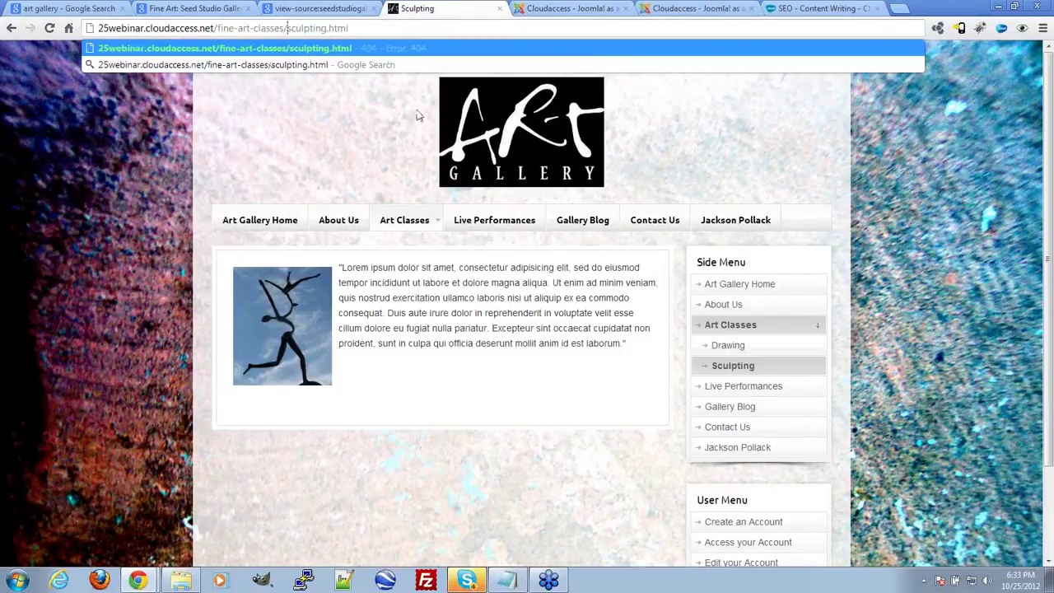
pyautogui.press('Return')
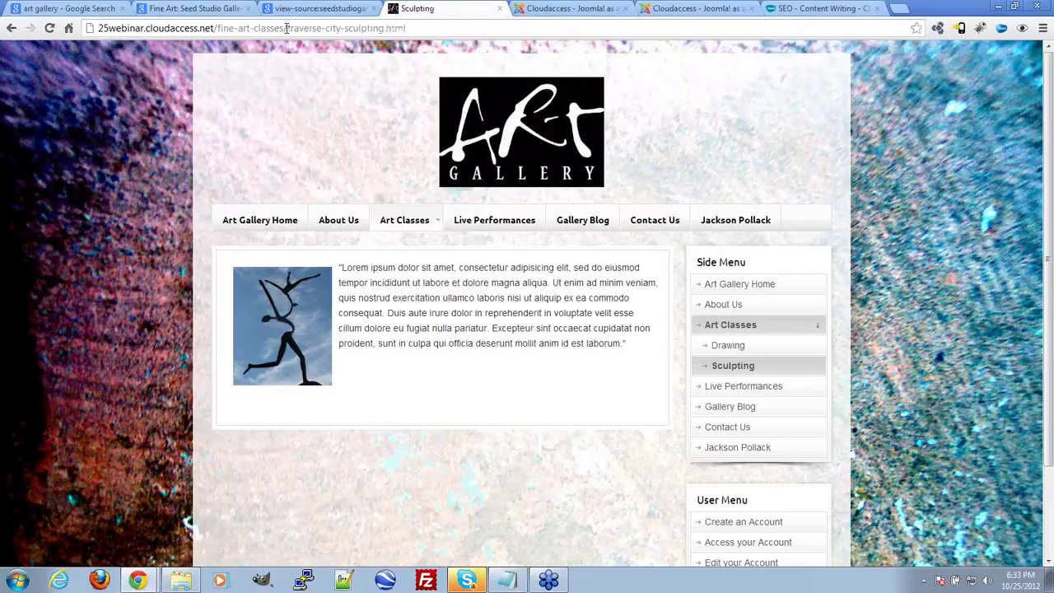
pyautogui.moveTo(286, 28); pyautogui.dragTo(352, 29)
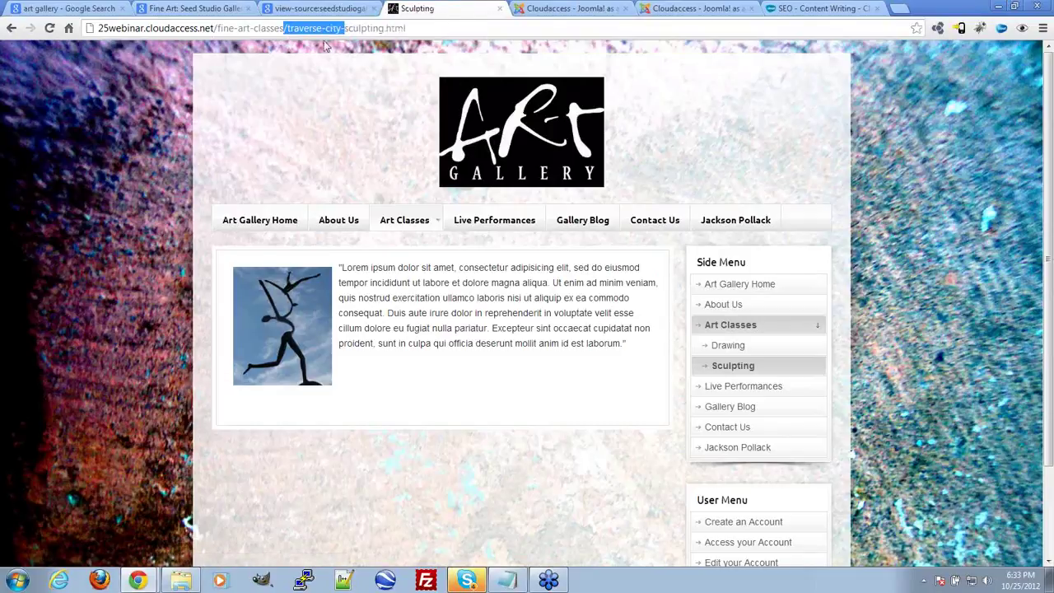
pyautogui.press('BackSpace')
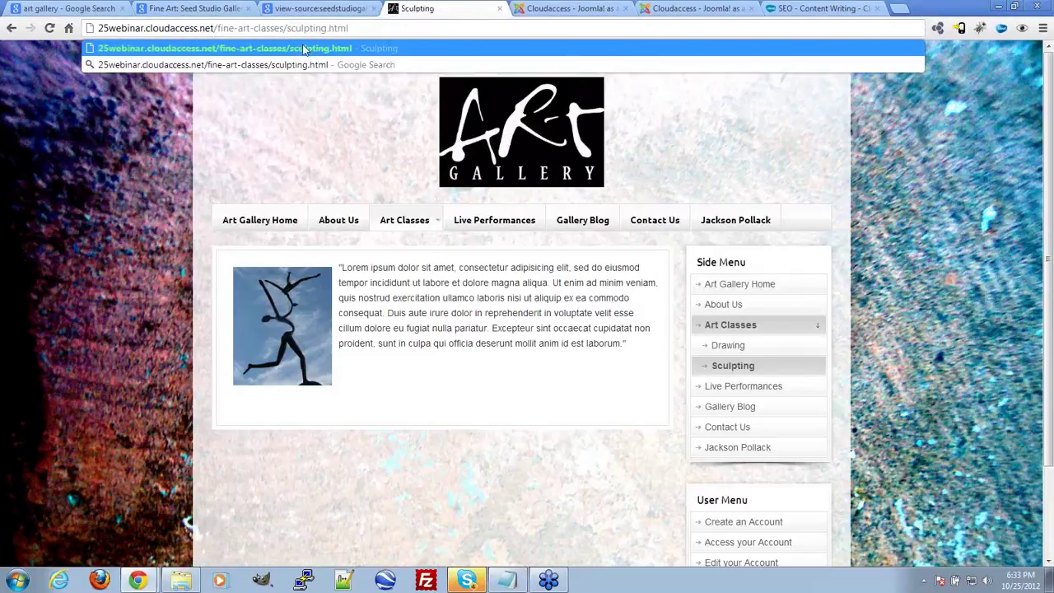
pyautogui.press('Return')
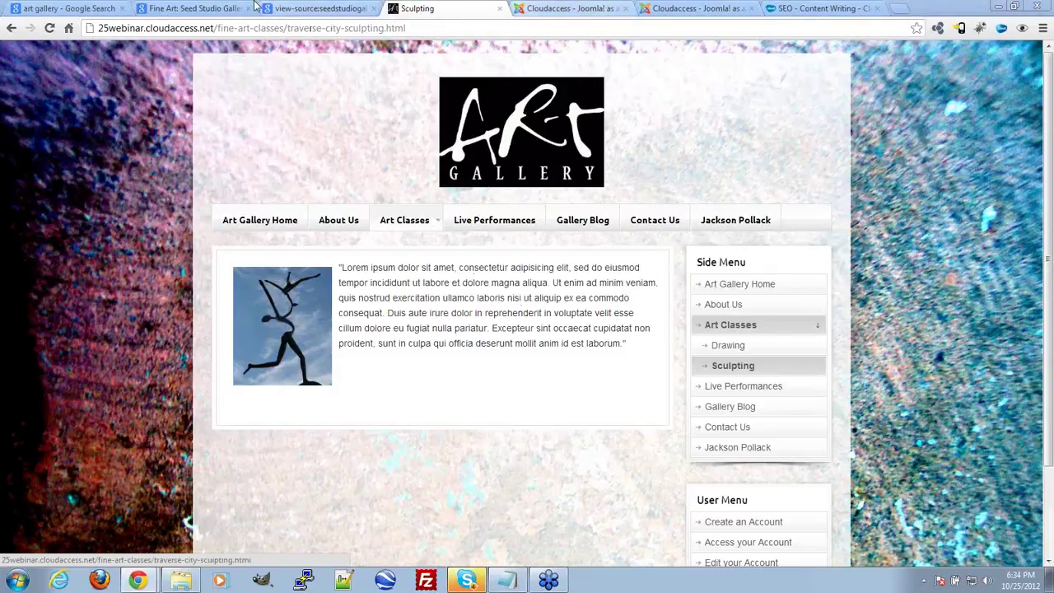
# Examine the title and description text of the Henry Art Gallery listing in the Google results for art gallery
pyautogui.click(66, 8)
pyautogui.scroll(2, 683, 332)
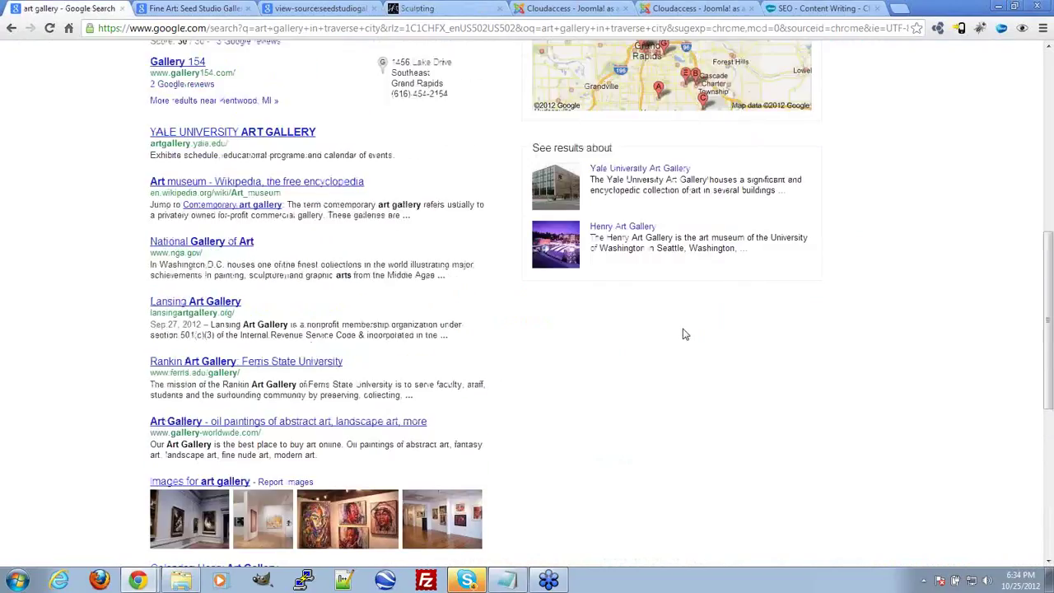
pyautogui.scroll(-4, 475, 268)
pyautogui.scroll(-2, 559, 291)
pyautogui.moveTo(327, 249); pyautogui.dragTo(152, 243)
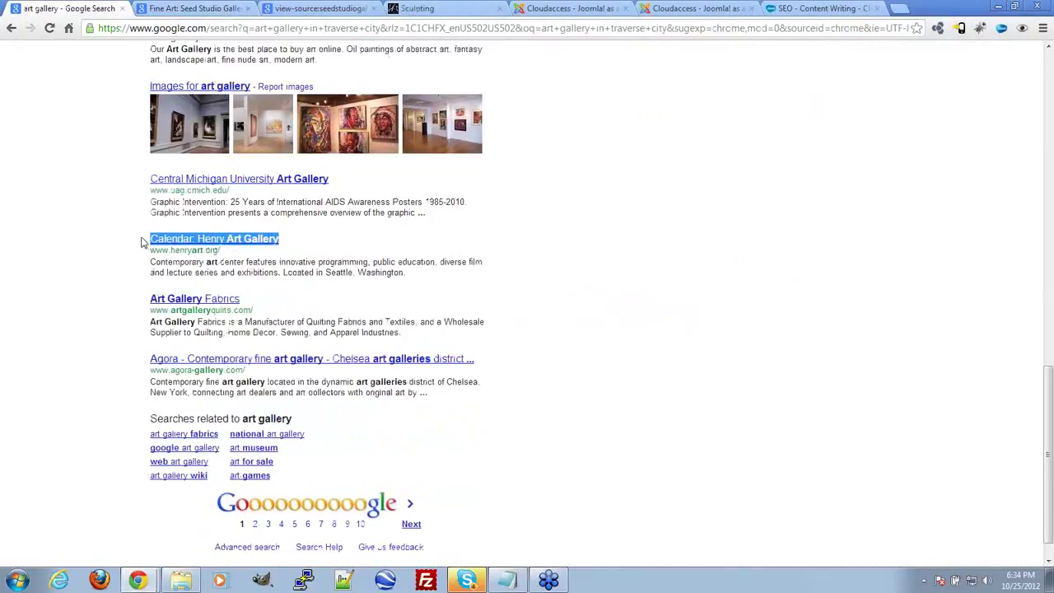
pyautogui.click(144, 242)
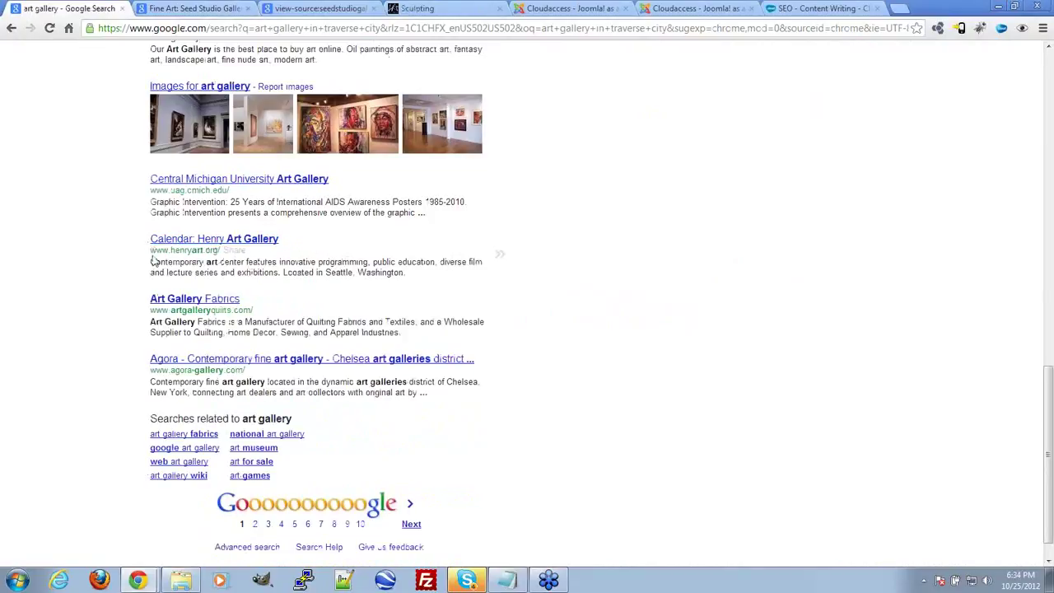
pyautogui.moveTo(150, 262); pyautogui.dragTo(152, 240)
pyautogui.click(360, 280)
pyautogui.moveTo(361, 280); pyautogui.dragTo(256, 272)
pyautogui.moveTo(151, 262); pyautogui.dragTo(412, 276)
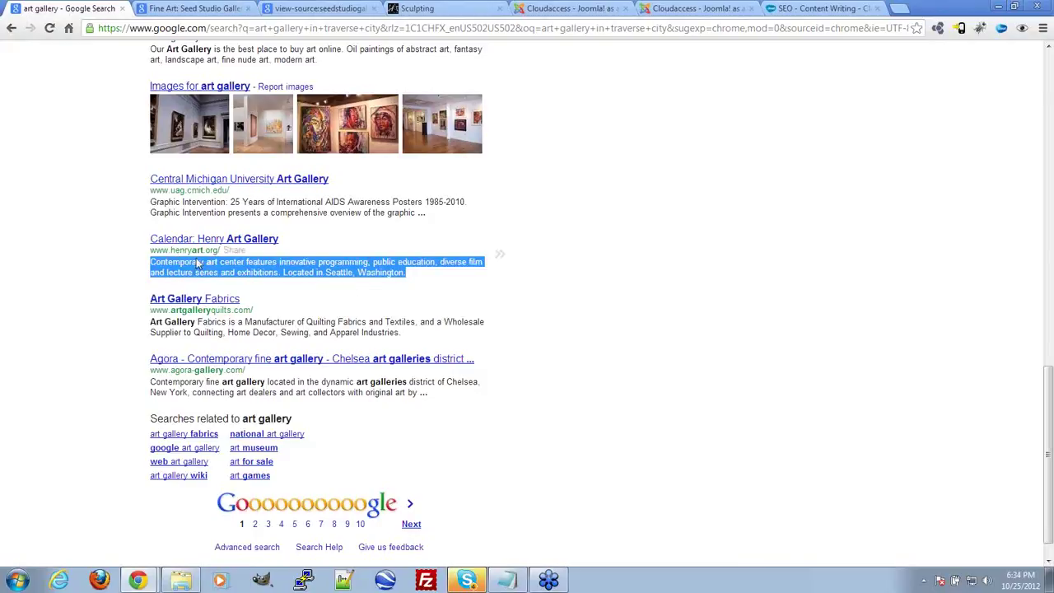
# Look back over the art gallery results and search Google for cloudaccess.net
pyautogui.scroll(5, 621, 407)
pyautogui.scroll(2, 622, 408)
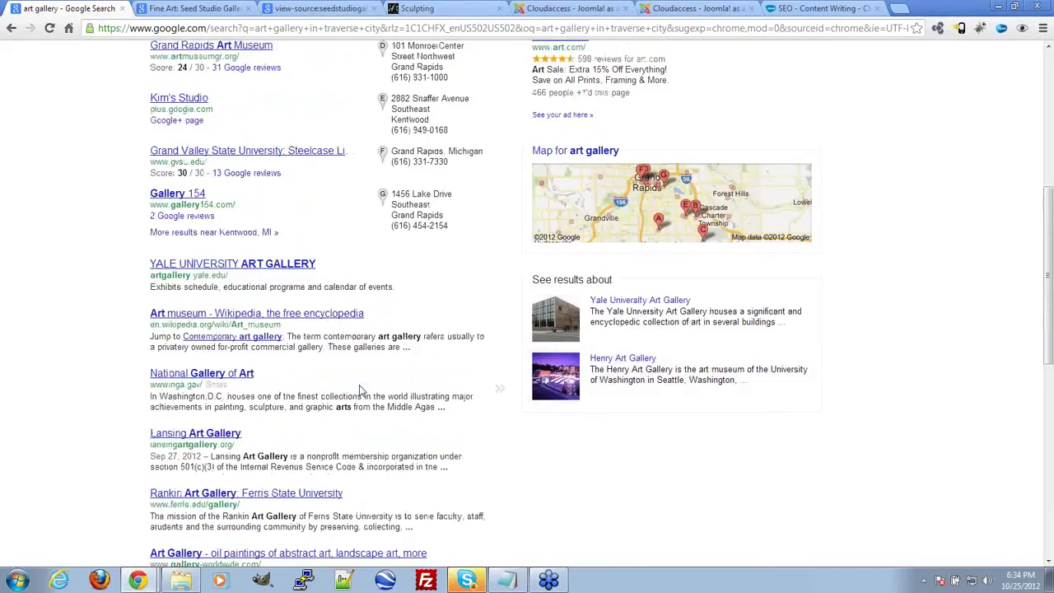
pyautogui.scroll(-3, 430, 384)
pyautogui.scroll(3, 429, 382)
pyautogui.scroll(5, 357, 377)
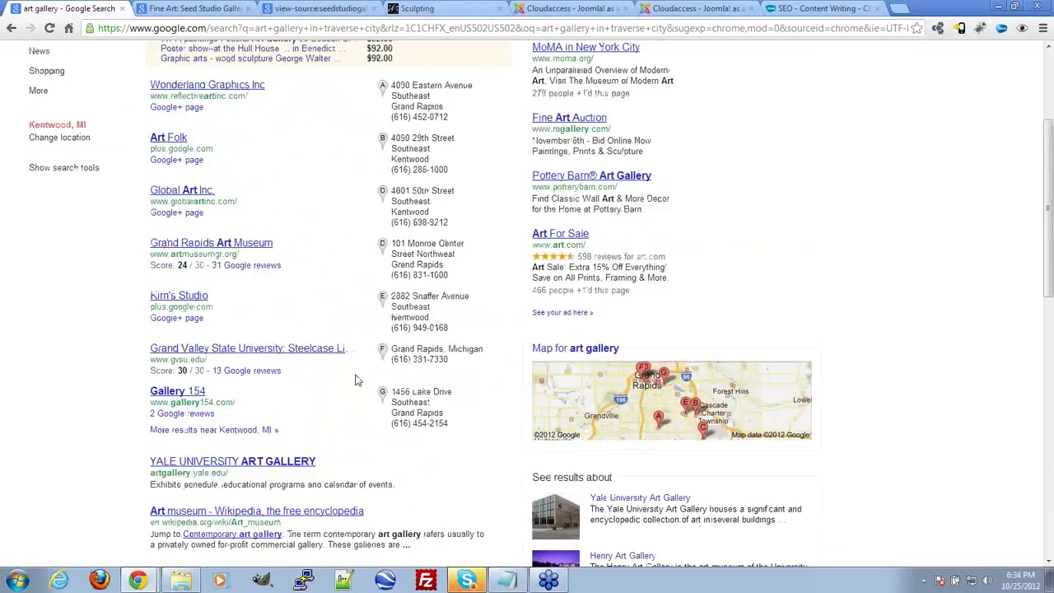
pyautogui.moveTo(228, 87); pyautogui.dragTo(152, 91)
pyautogui.write('cloudac')
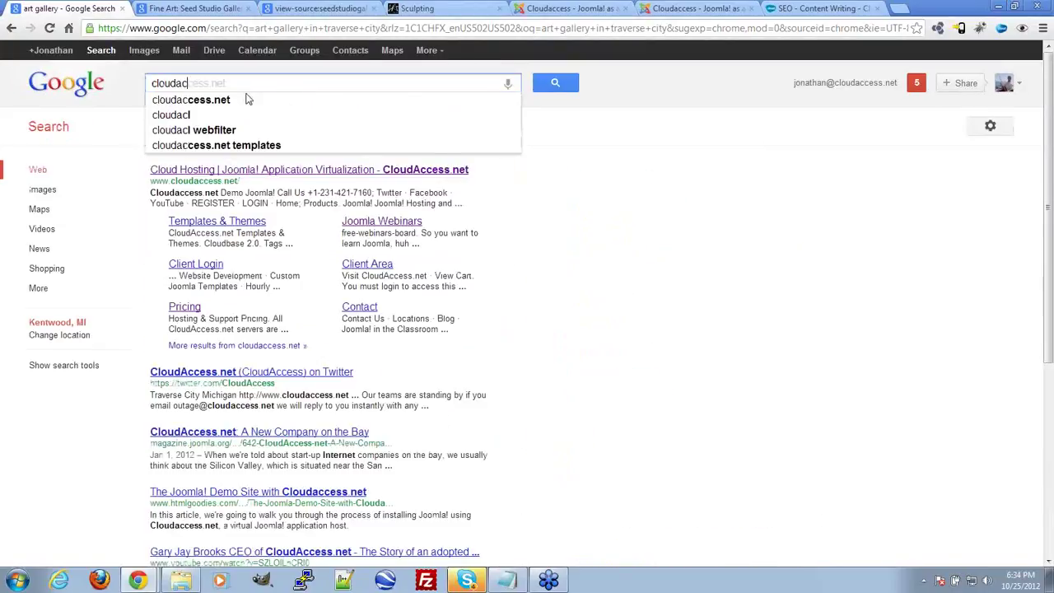
pyautogui.click(247, 99)
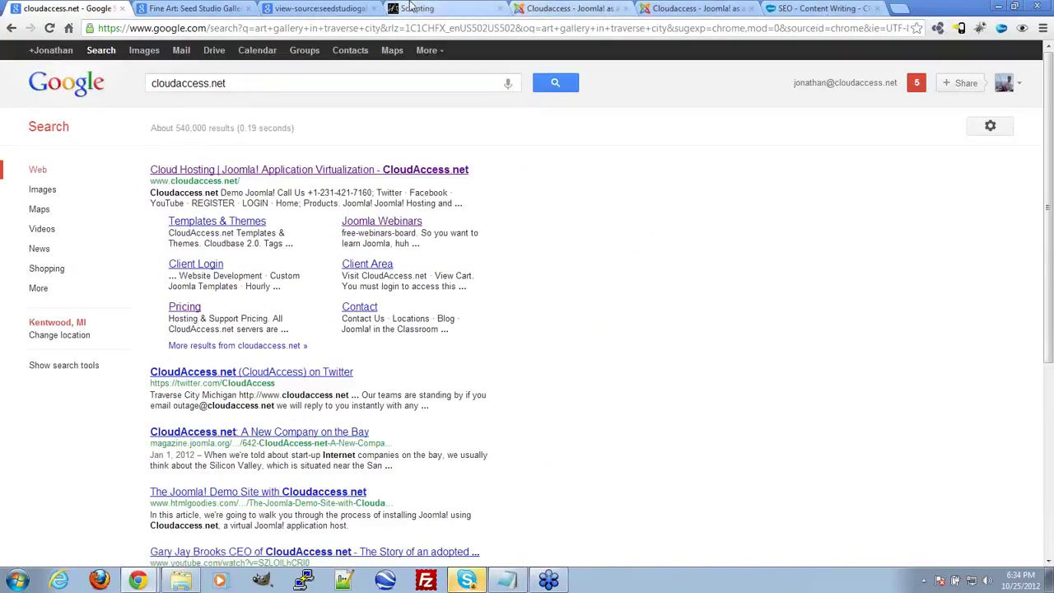
# View the live site's home page at 25webinar.cloudaccess.net and check its browser page title
pyautogui.click(409, 7)
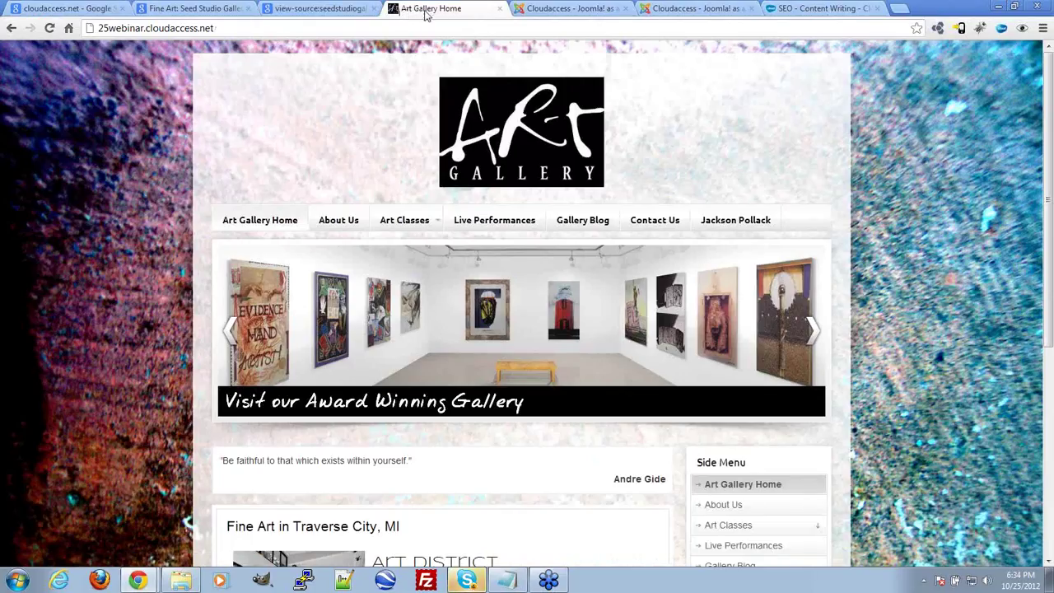
pyautogui.moveTo(376, 215)
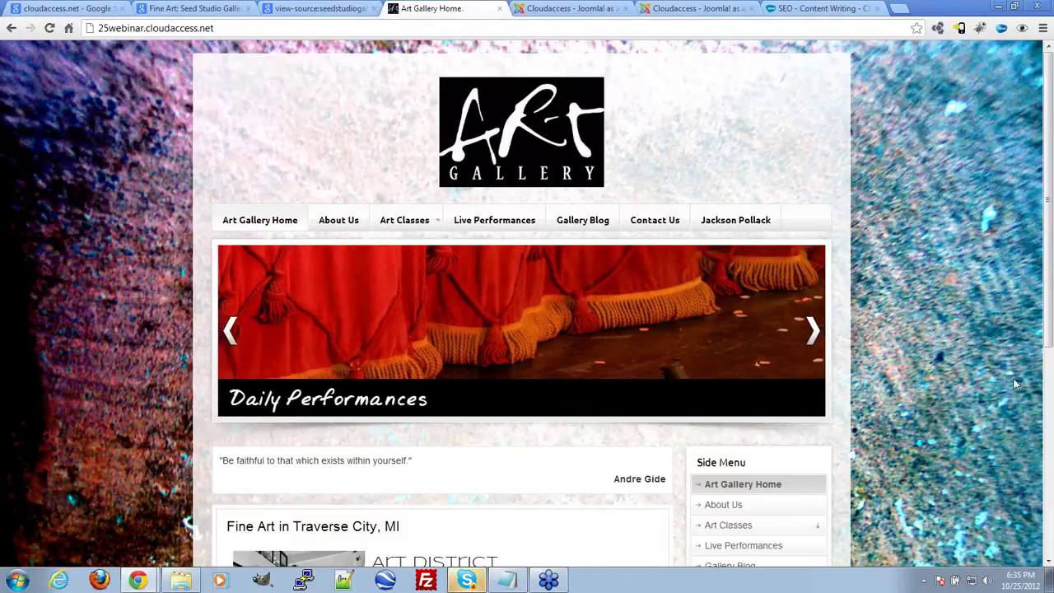
pyautogui.scroll(-1, 1013, 379)
pyautogui.scroll(1, 1013, 375)
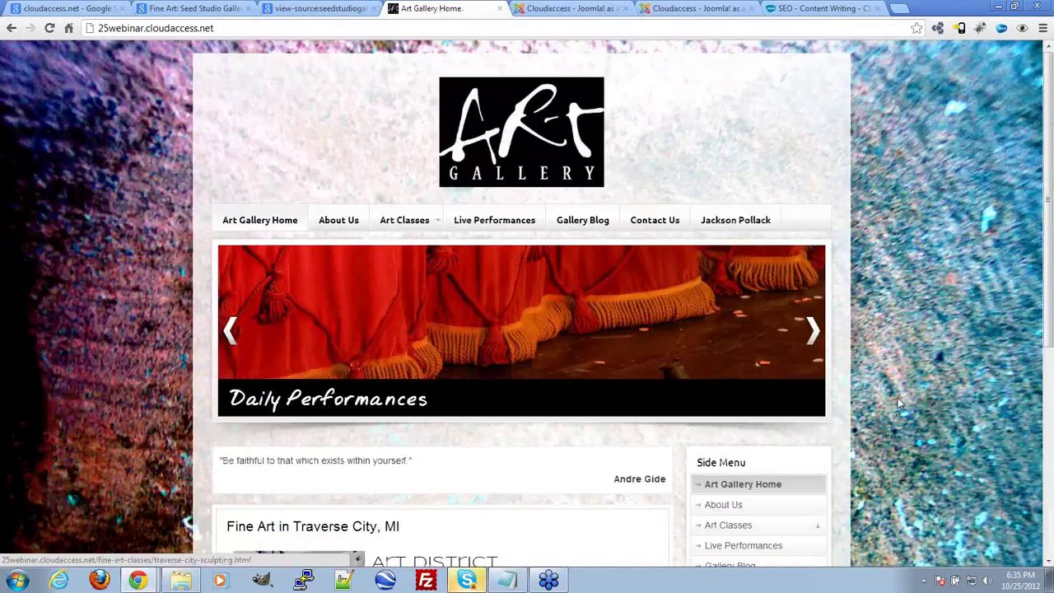
# Return to the Joomla administration and list the menu items of the Main Menu
pyautogui.hotkey('alt', 'Tab')
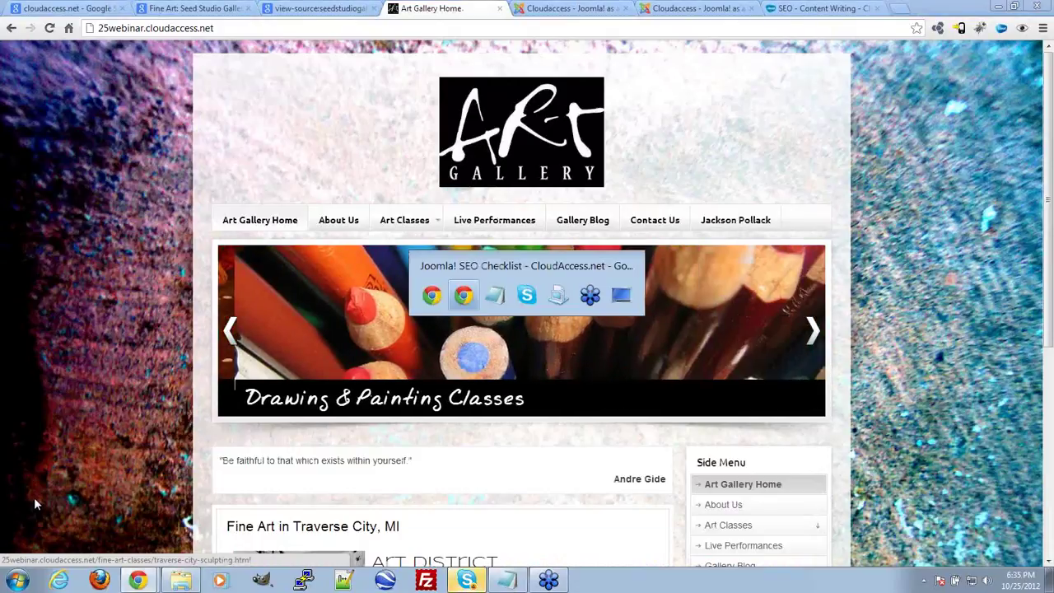
pyautogui.hotkey('alt', 'Tab')
pyautogui.hotkey('ctrl', 'Tab')
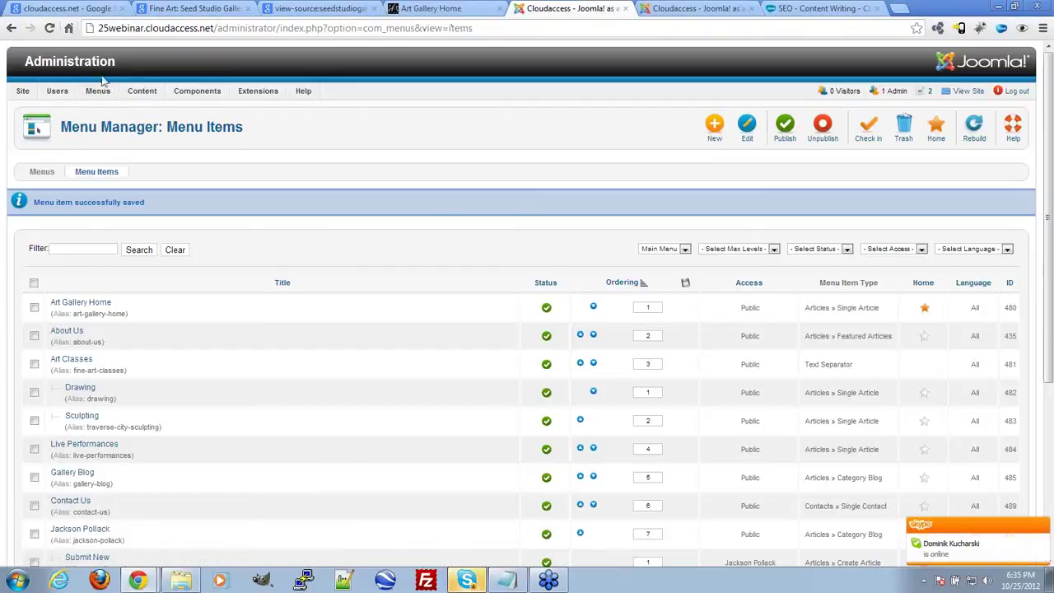
pyautogui.moveTo(98, 90)
pyautogui.moveTo(111, 129)
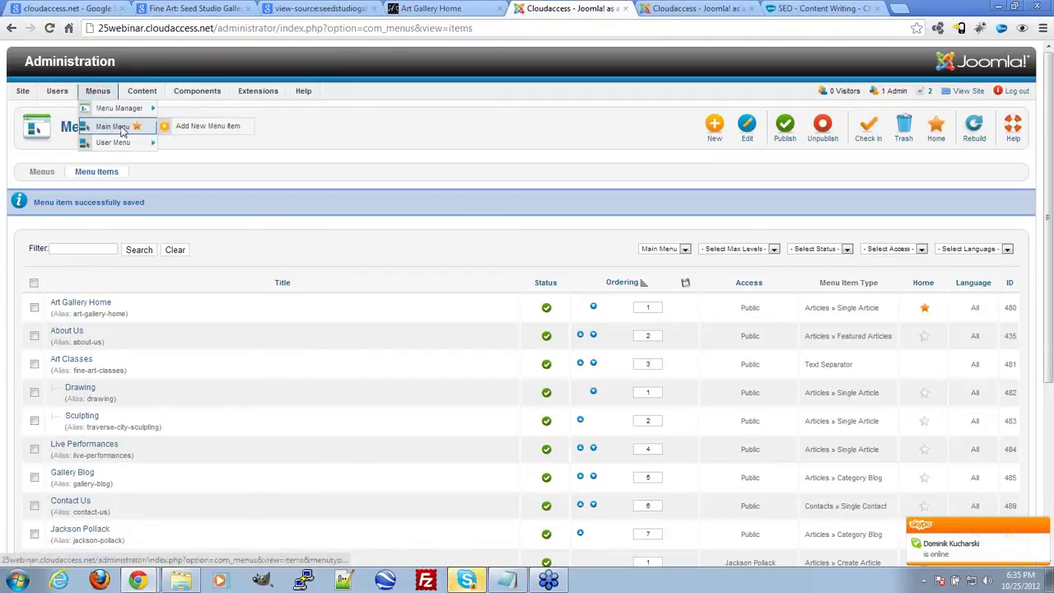
pyautogui.click(121, 130)
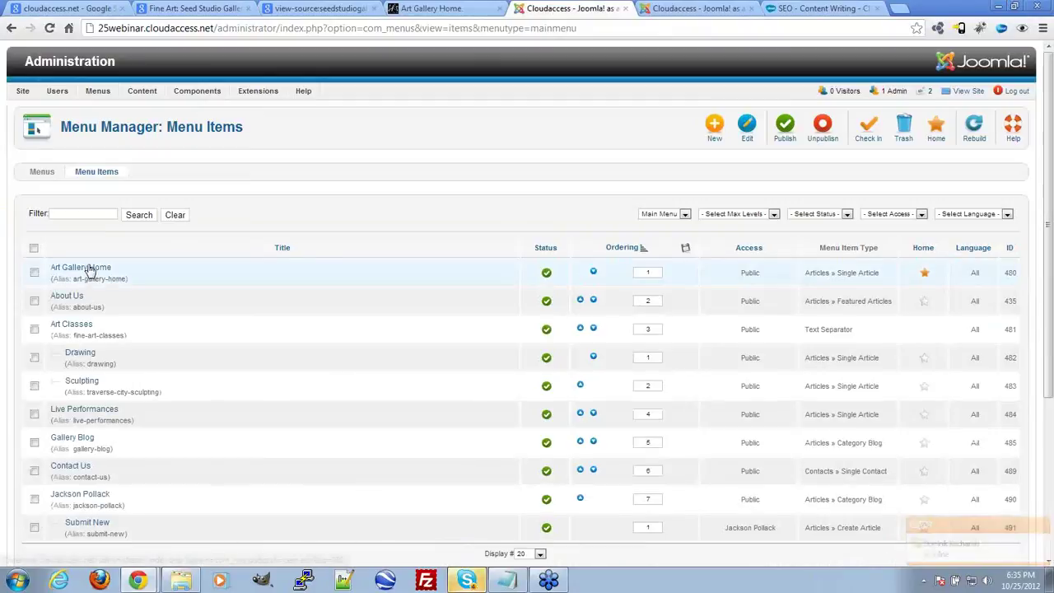
# Try the browser page title "Fine Art Gallery in Traverse City" on the Art Gallery Home menu item, then clear it and close without saving
pyautogui.click(89, 270)
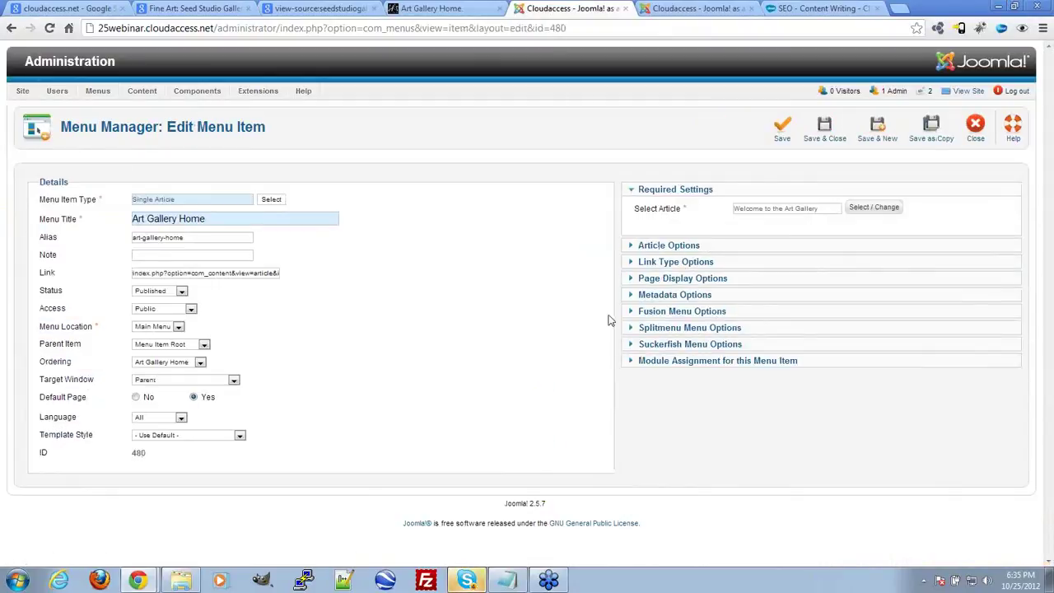
pyautogui.click(680, 278)
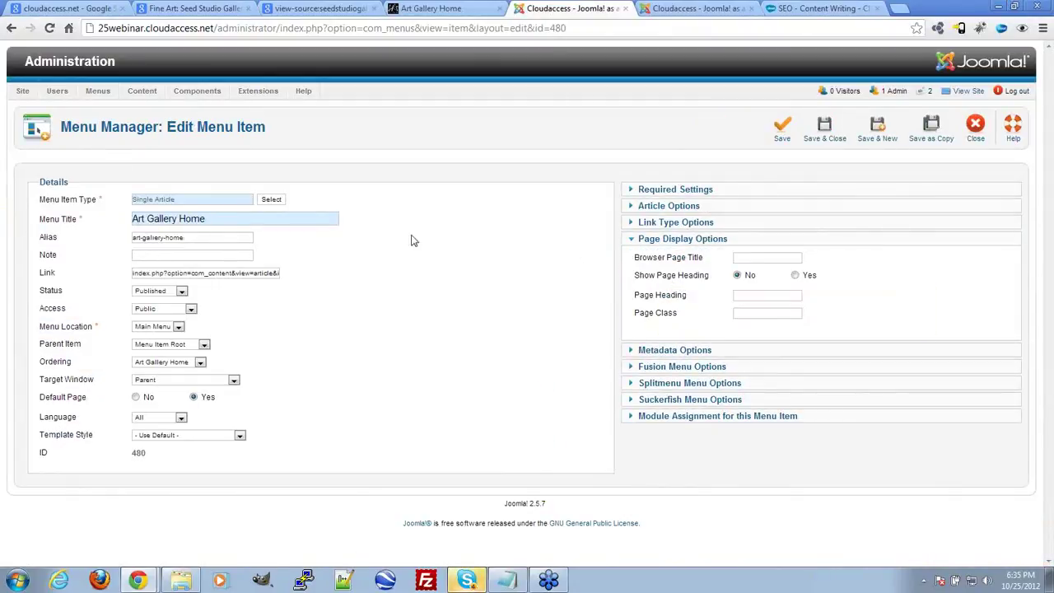
pyautogui.click(768, 257)
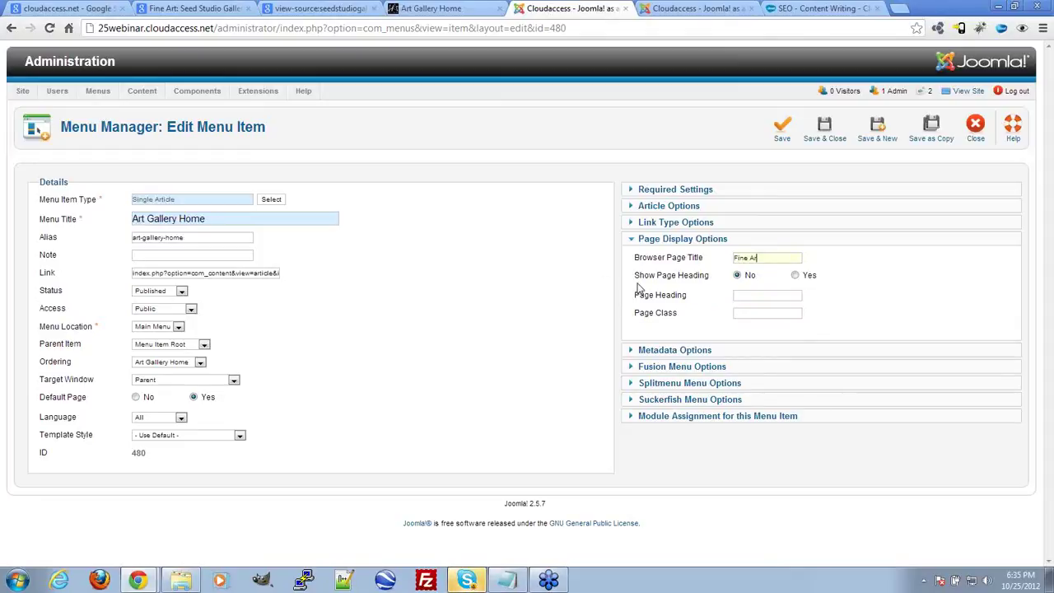
pyautogui.write('ery in Traverse City')
pyautogui.hotkey('ctrl', 'a')
pyautogui.press('BackSpace')
pyautogui.click(972, 129)
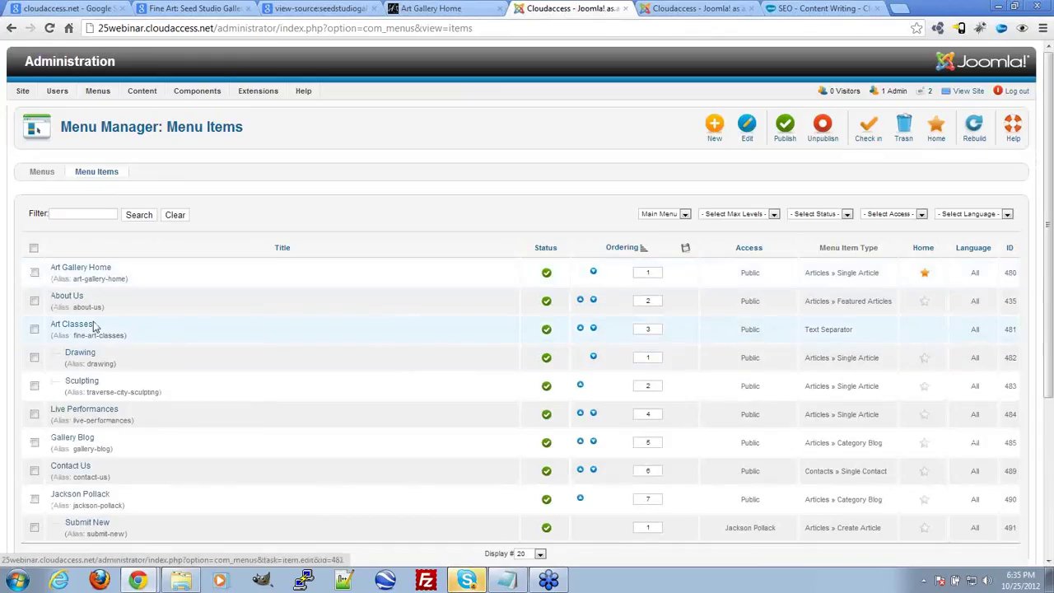
# Set the Drawing menu item's browser page title to "Fine Art Drawing in Traverse City, MI", then save and close the item
pyautogui.scroll(-1, 95, 327)
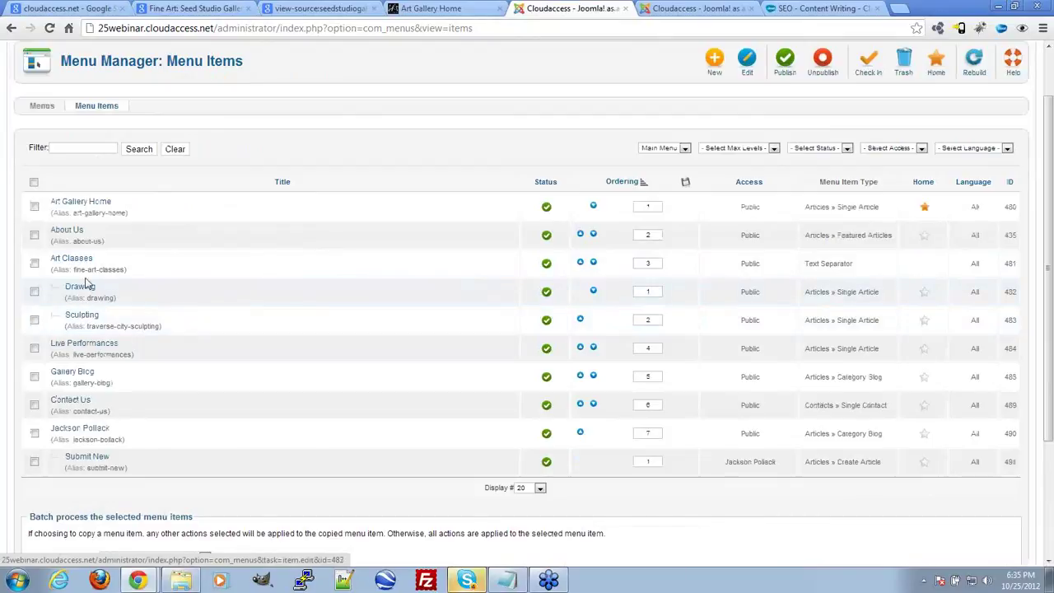
pyautogui.click(82, 288)
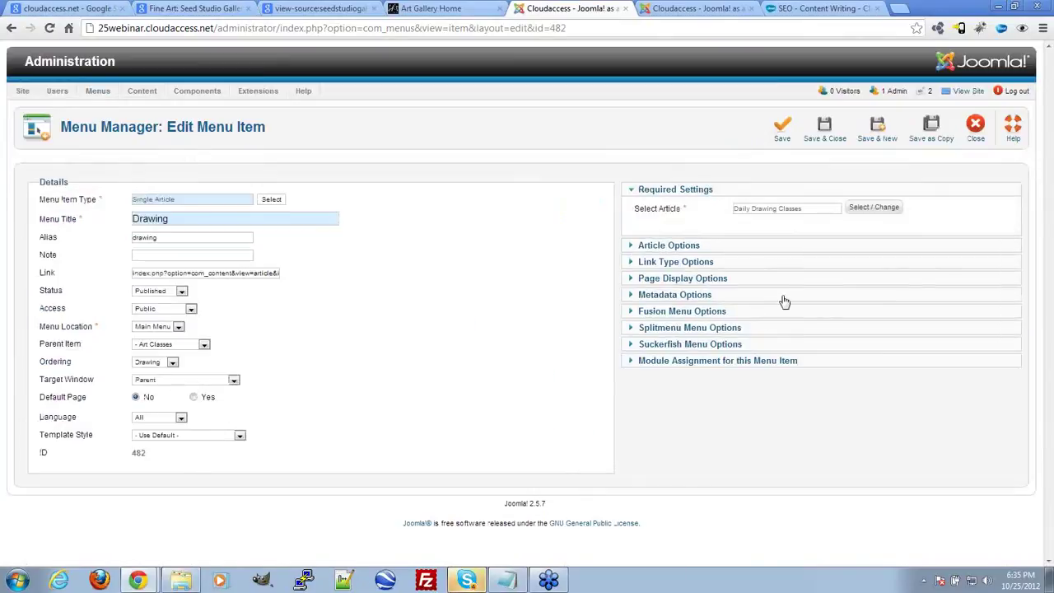
pyautogui.click(663, 245)
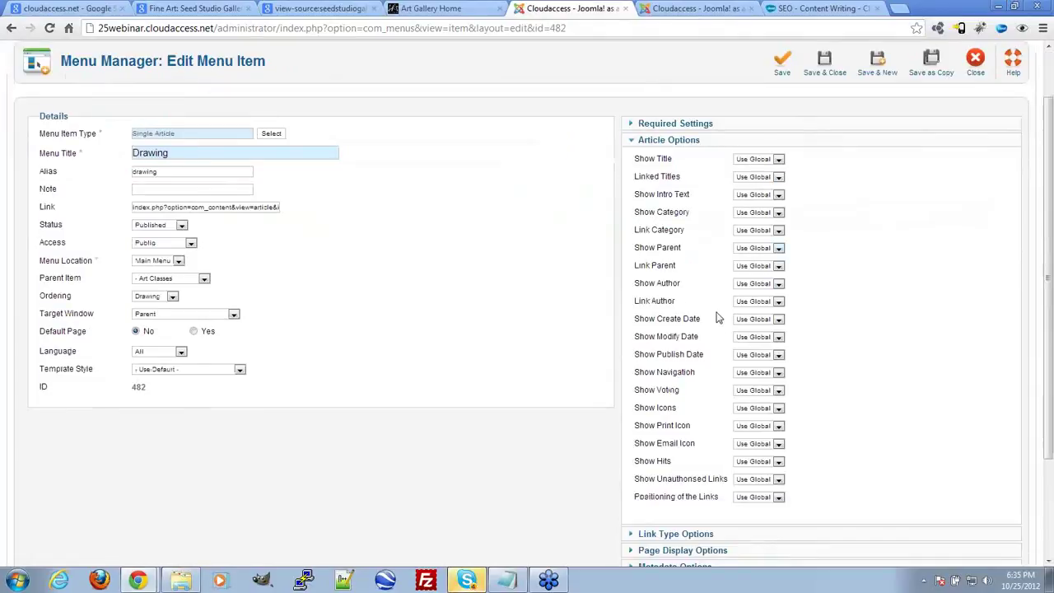
pyautogui.scroll(-3, 719, 320)
pyautogui.click(689, 411)
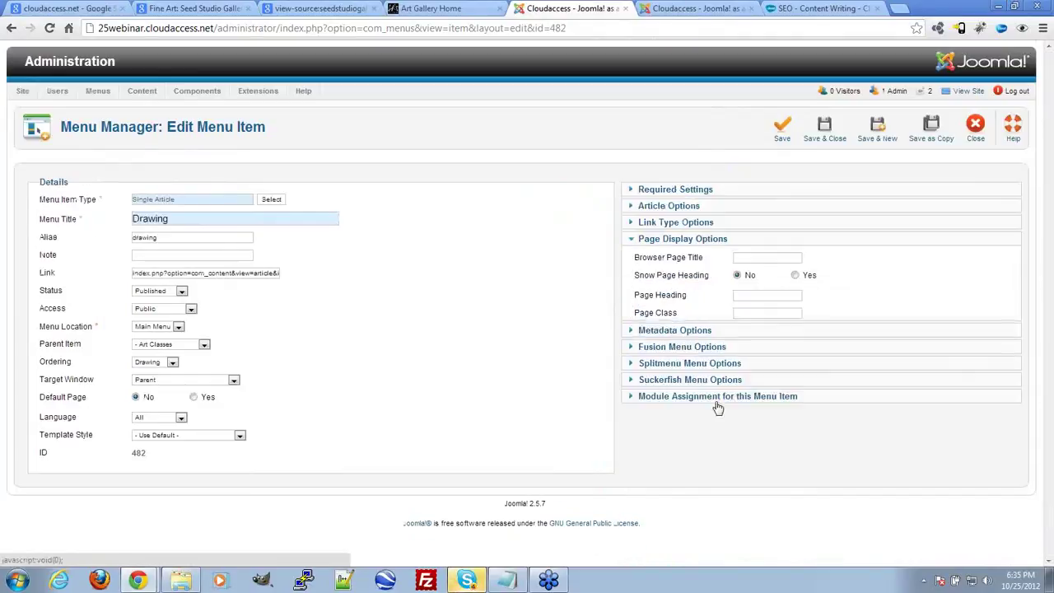
pyautogui.hotkey('ctrl', 'v')
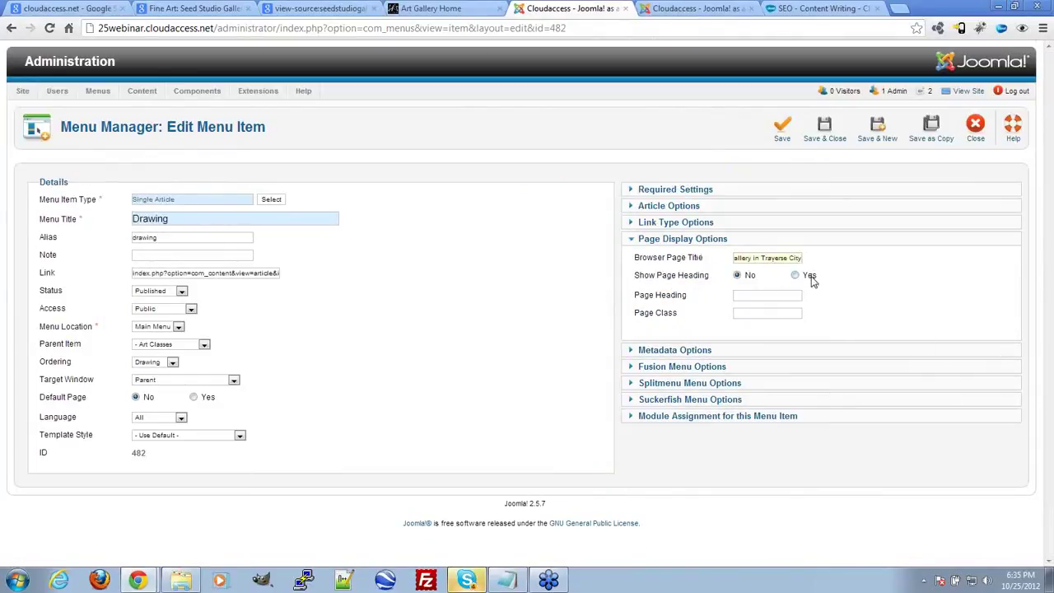
pyautogui.hotkey('ctrl', 'a')
pyautogui.write('Fi')
pyautogui.write('ne Art Drawing in Tra')
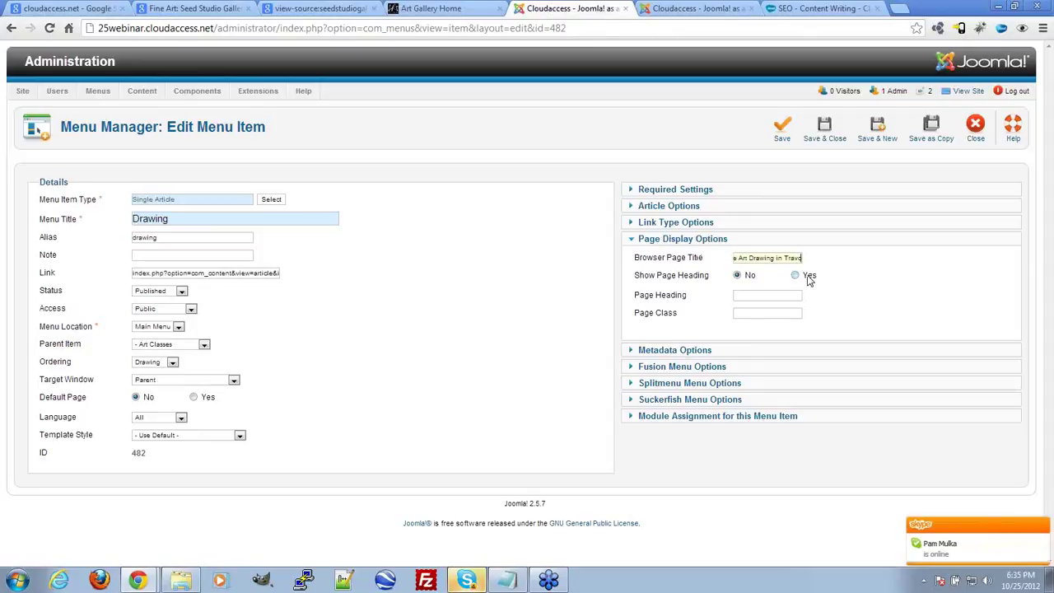
pyautogui.write('verse City, Mi')
pyautogui.click(902, 267)
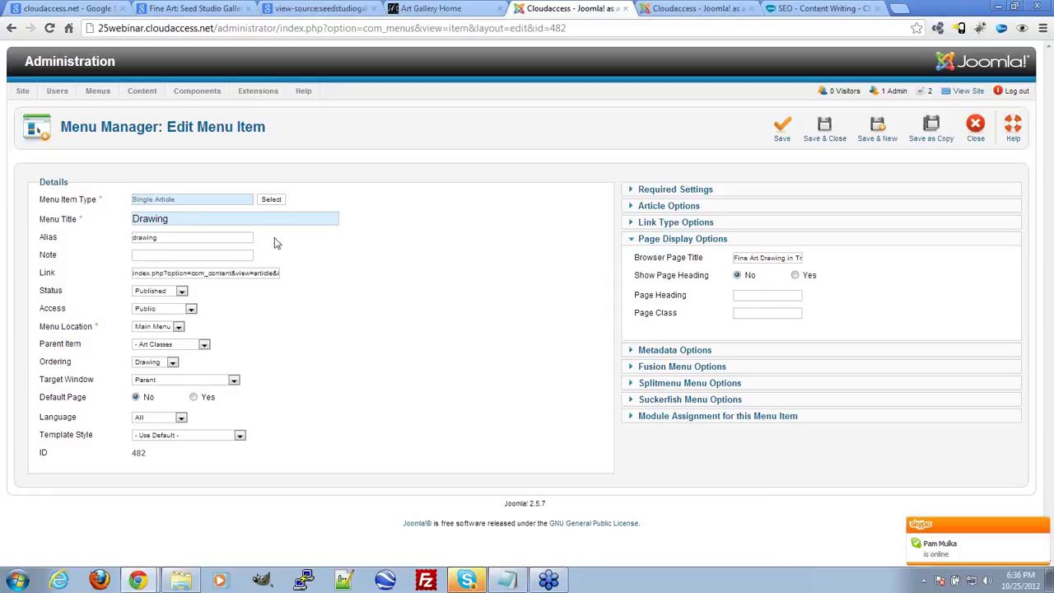
pyautogui.click(826, 134)
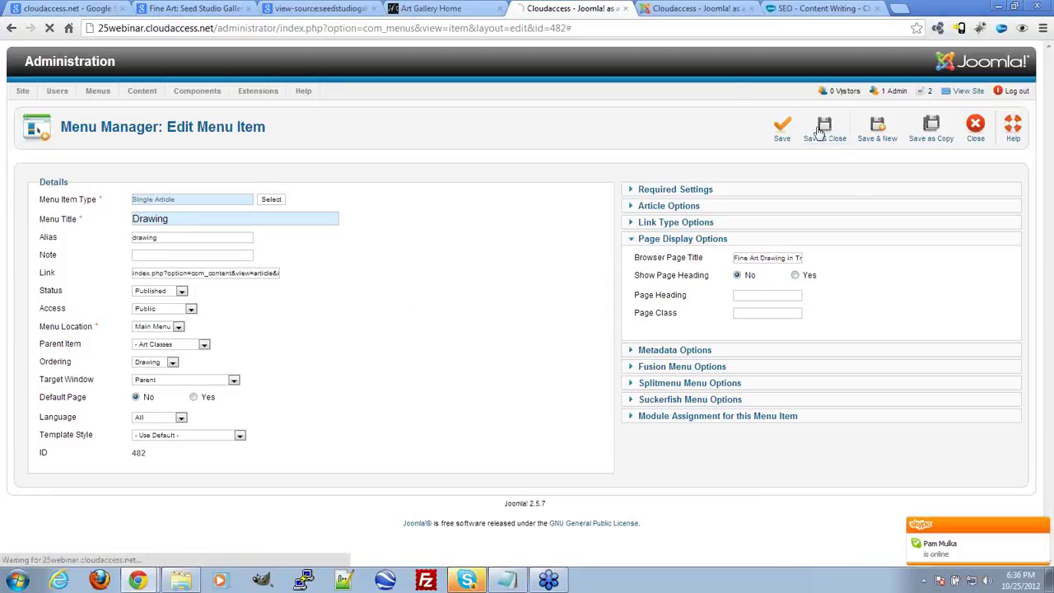
# View the live site's Drawing page under Art Classes and examine the title tag in its page source
pyautogui.click(475, 8)
pyautogui.moveTo(404, 220)
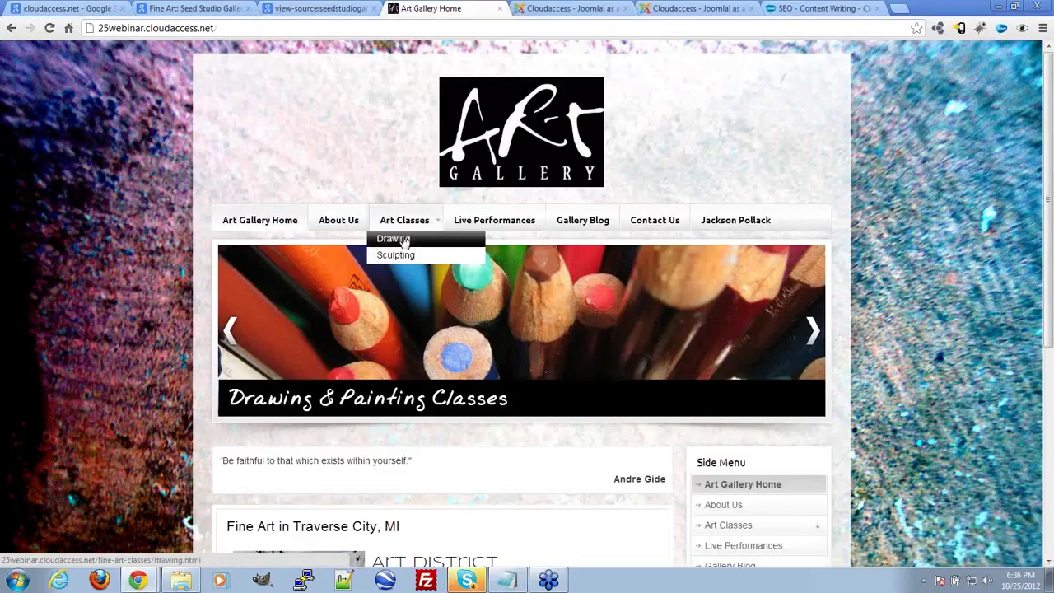
pyautogui.click(393, 238)
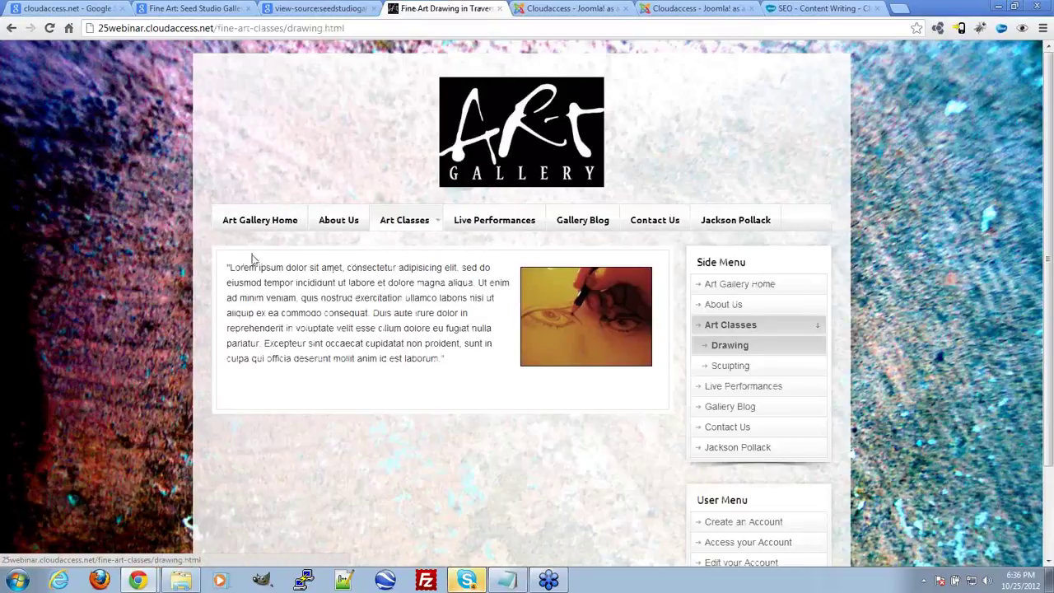
pyautogui.rightClick(327, 91)
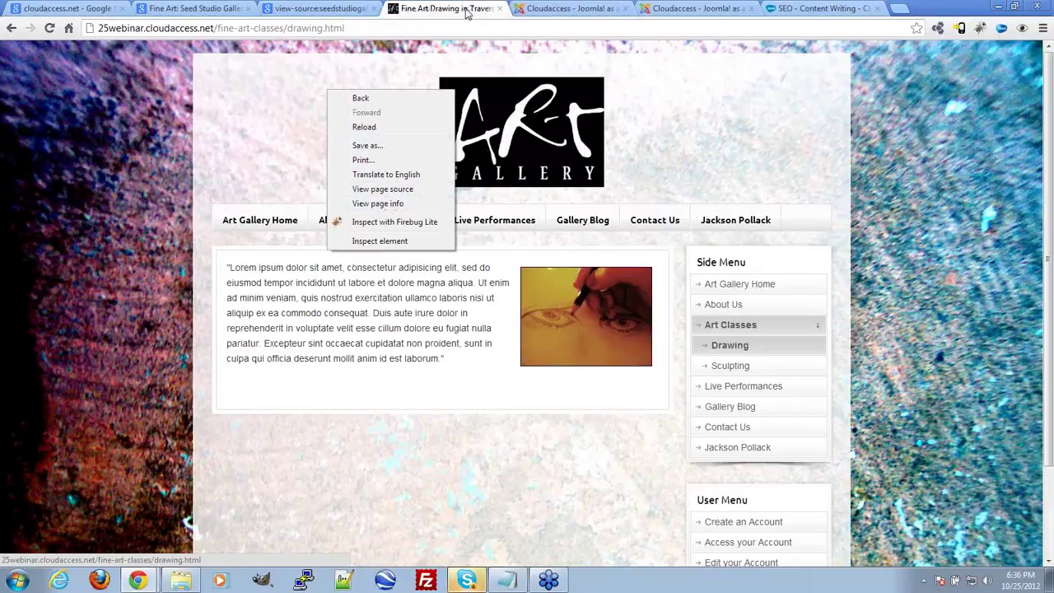
pyautogui.click(389, 190)
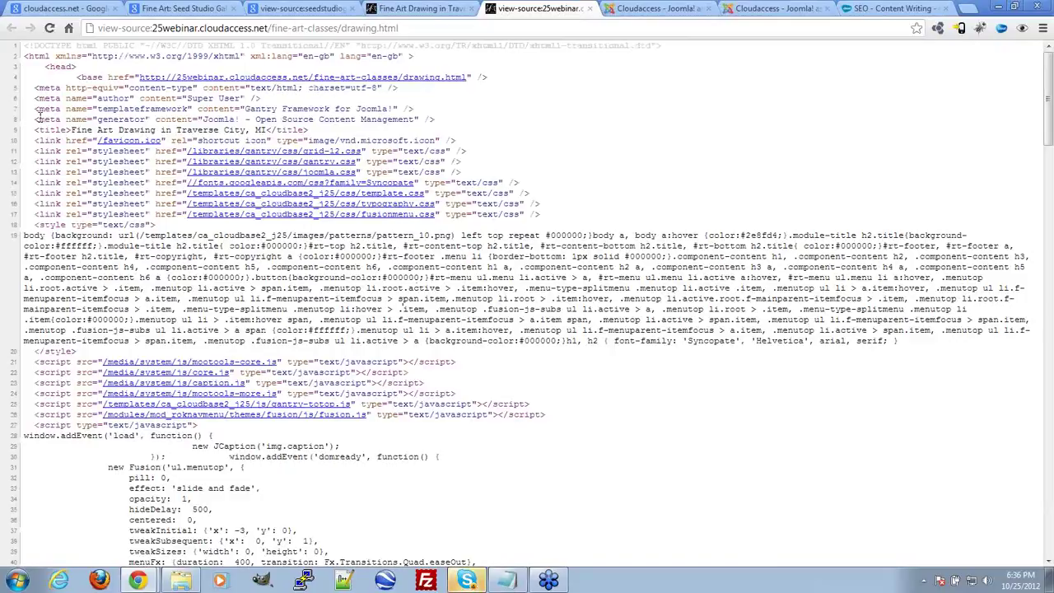
pyautogui.moveTo(36, 129); pyautogui.dragTo(349, 130)
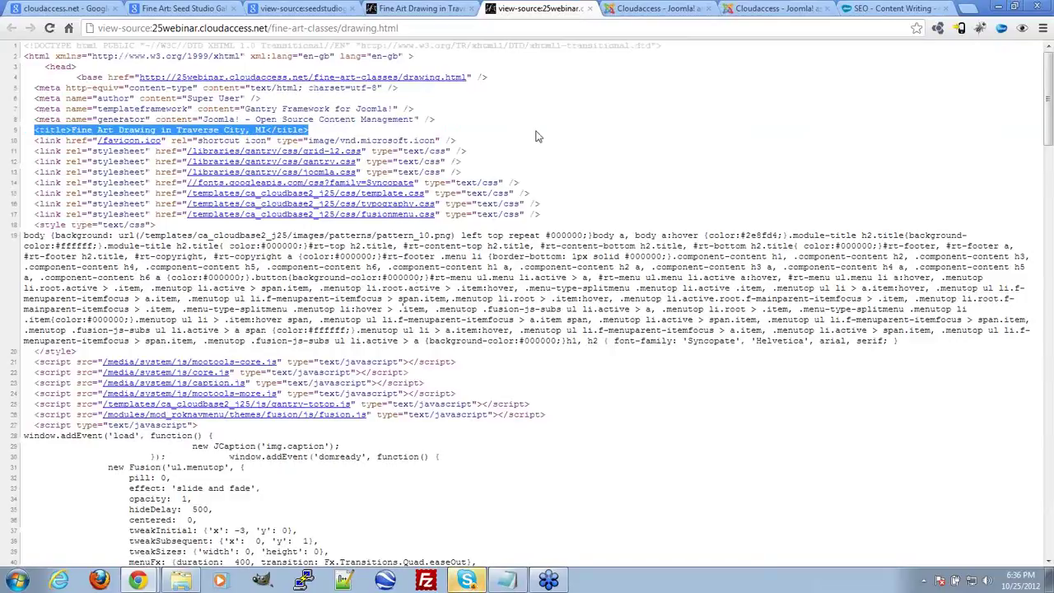
pyautogui.click(36, 133)
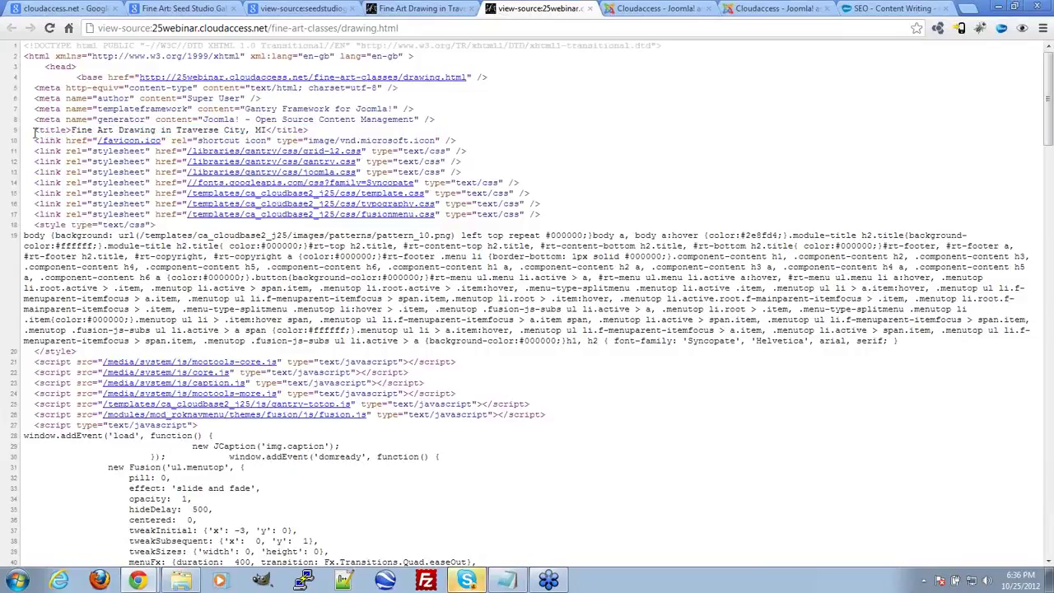
pyautogui.click(415, 10)
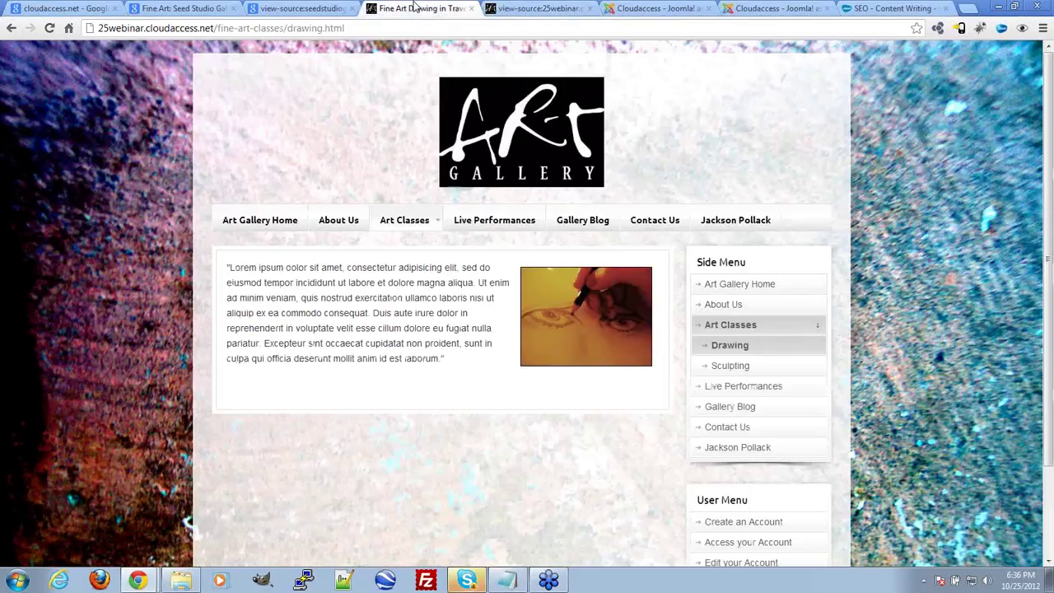
# Return to the Joomla administration, close the Redirect Manager page and go back to the Main Menu's item list
pyautogui.click(689, 6)
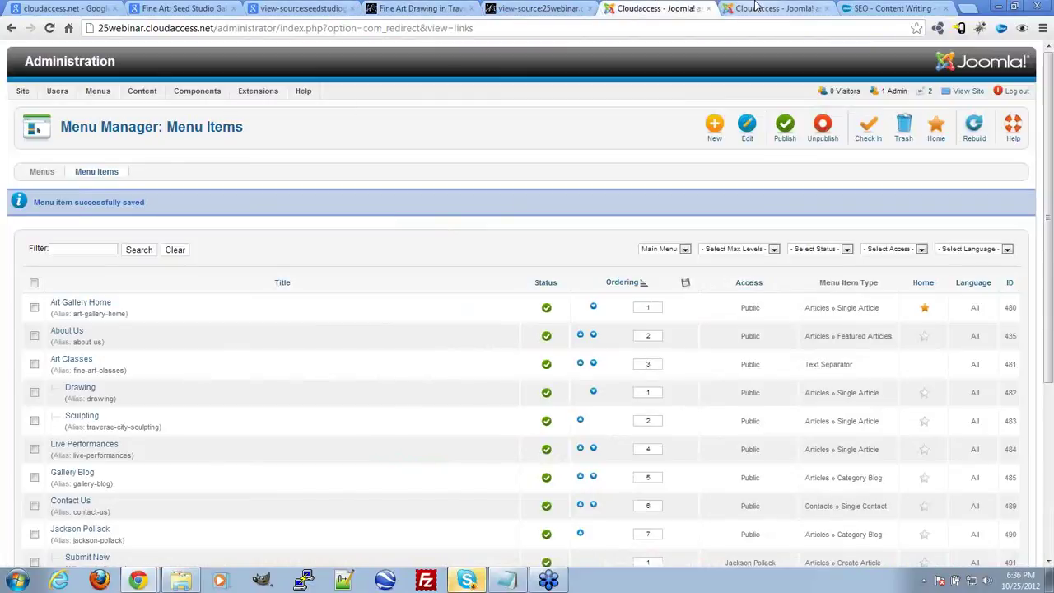
pyautogui.click(753, 6)
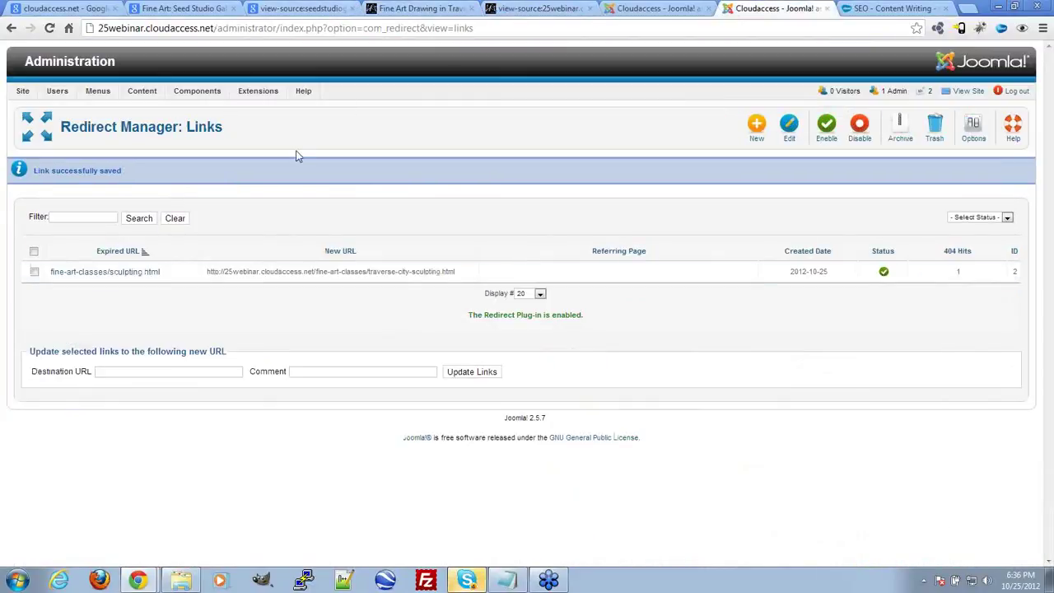
pyautogui.click(833, 8)
pyautogui.click(826, 8)
pyautogui.click(658, 8)
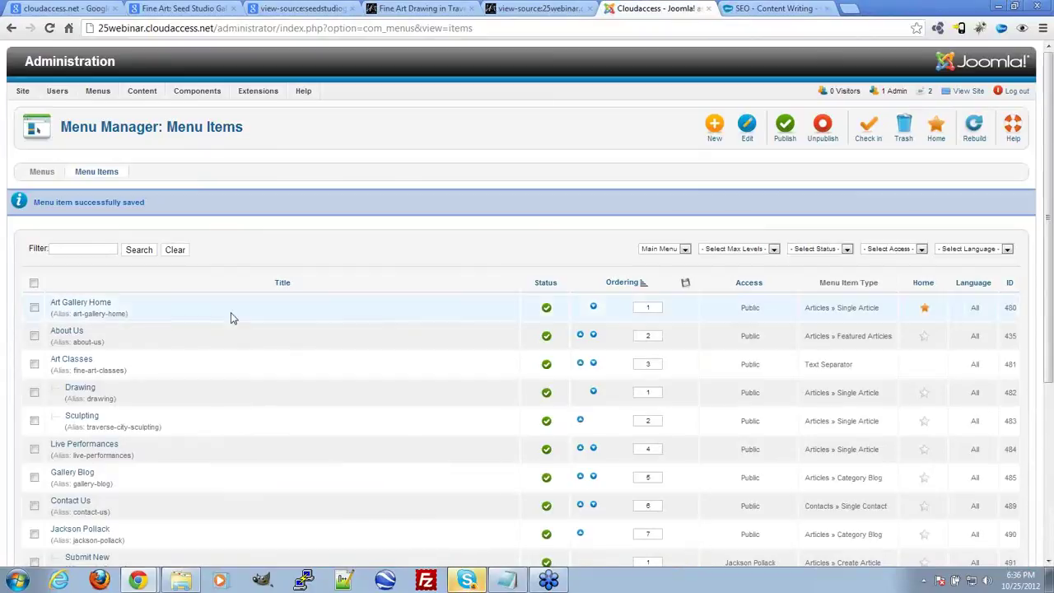
pyautogui.scroll(-3, 239, 324)
pyautogui.scroll(3, 138, 241)
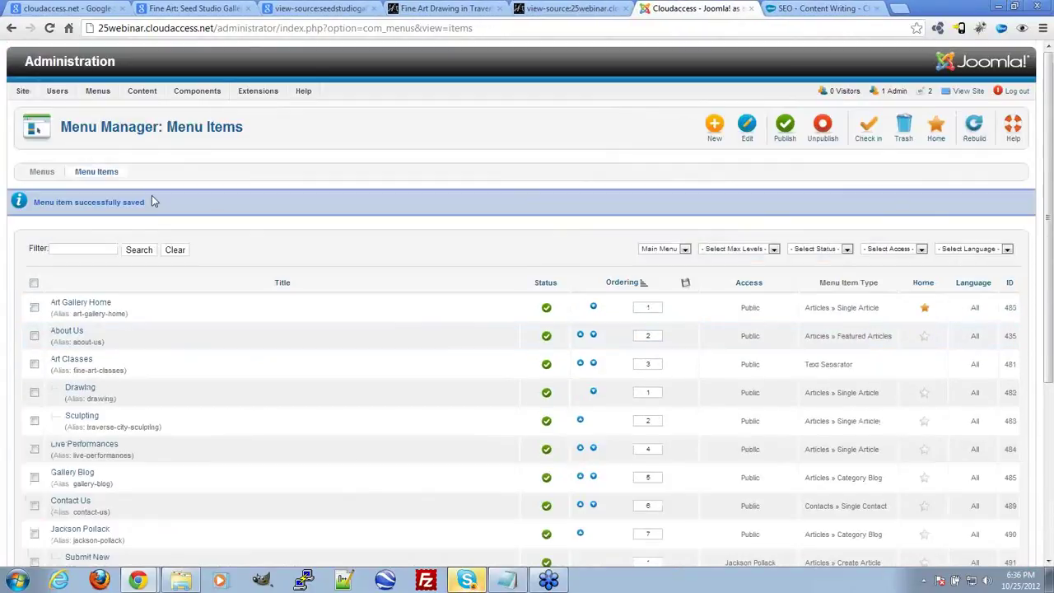
# Set Show Title to Show in the Article Manager's global article options and save the configuration
pyautogui.moveTo(142, 90)
pyautogui.click(155, 113)
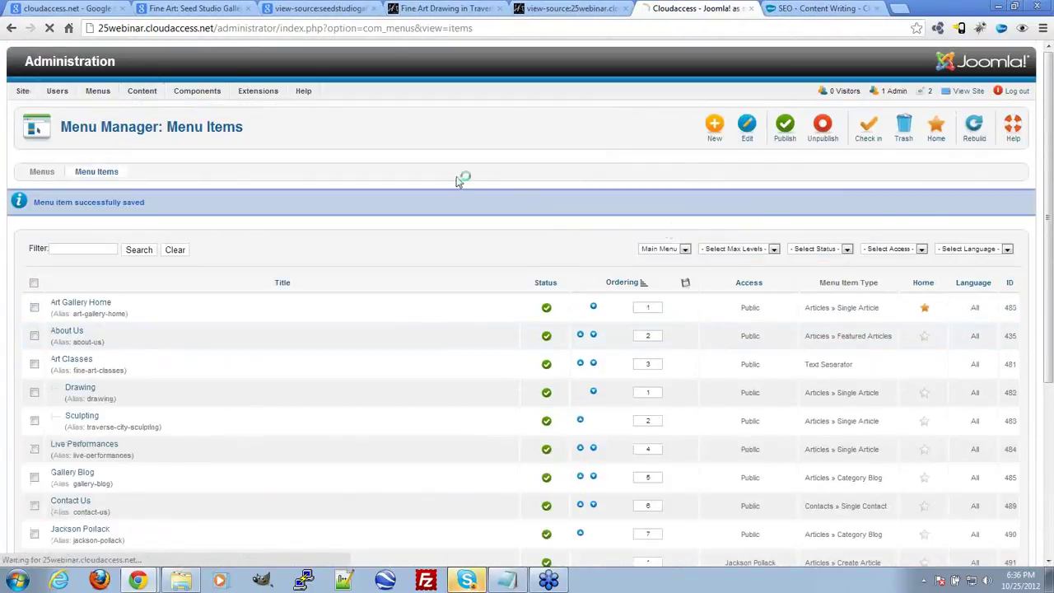
pyautogui.scroll(-3, 280, 288)
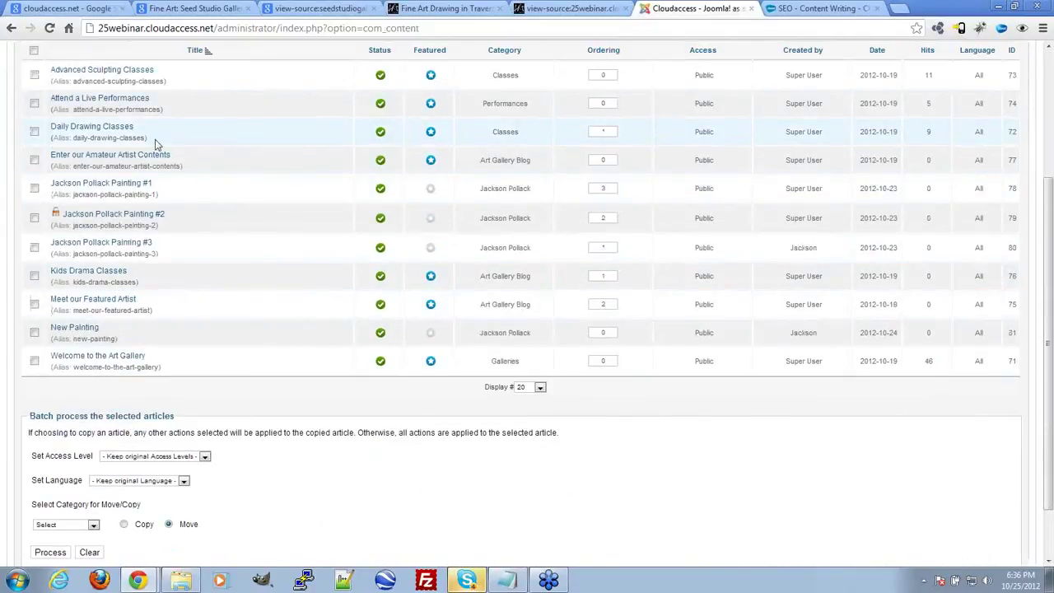
pyautogui.scroll(1, 154, 155)
pyautogui.hotkey('ctrl', 'shift', 'Tab')
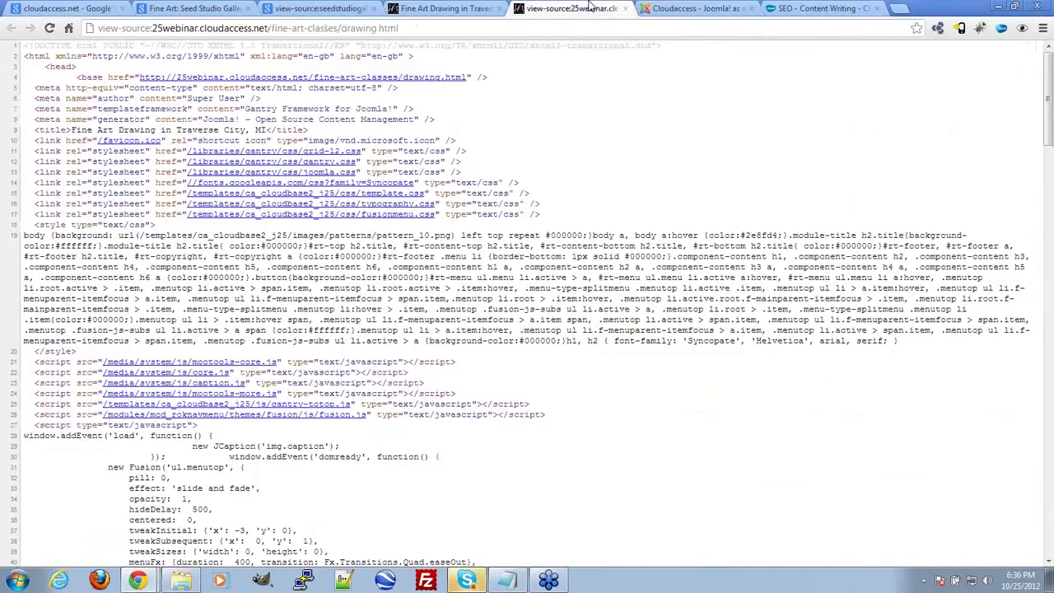
pyautogui.hotkey('ctrl', 'Tab')
pyautogui.scroll(1, 820, 206)
pyautogui.scroll(1, 820, 206)
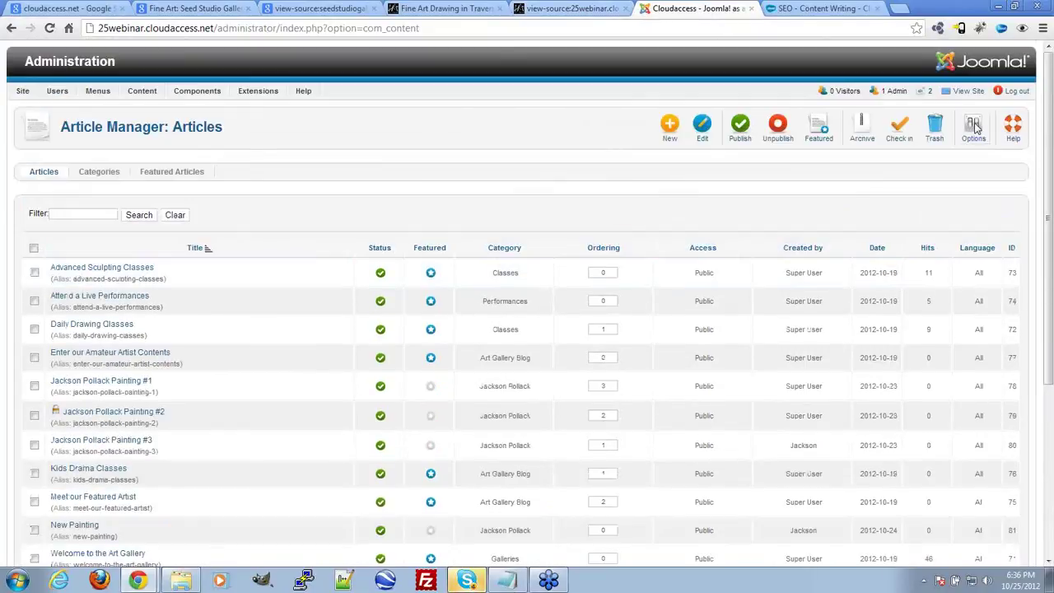
pyautogui.click(973, 131)
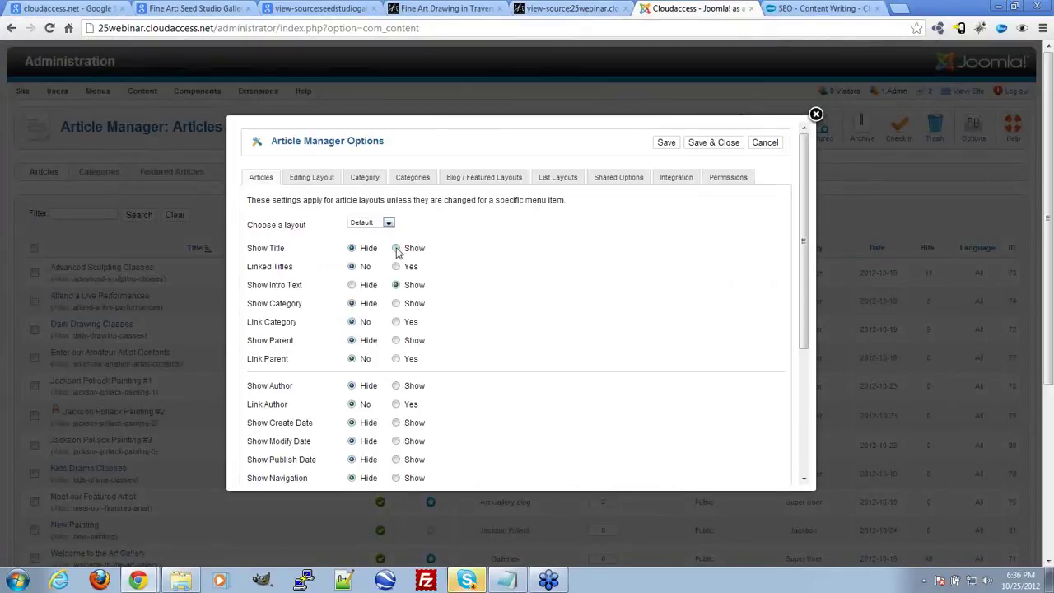
pyautogui.click(396, 248)
pyautogui.click(666, 143)
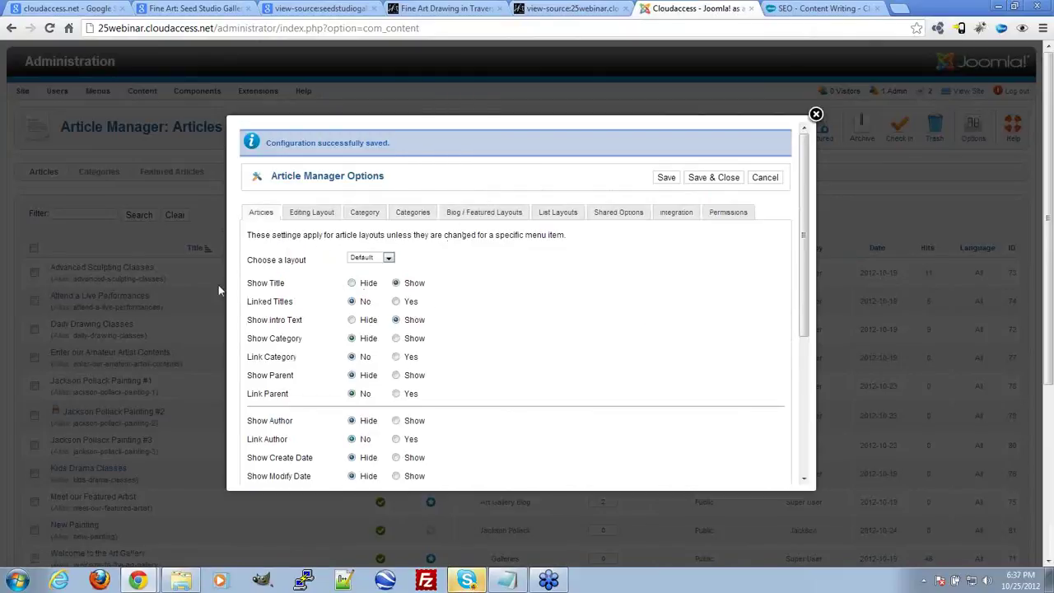
# Reload the live Drawing page to check the article title, then return and close the Article Manager options
pyautogui.click(479, 7)
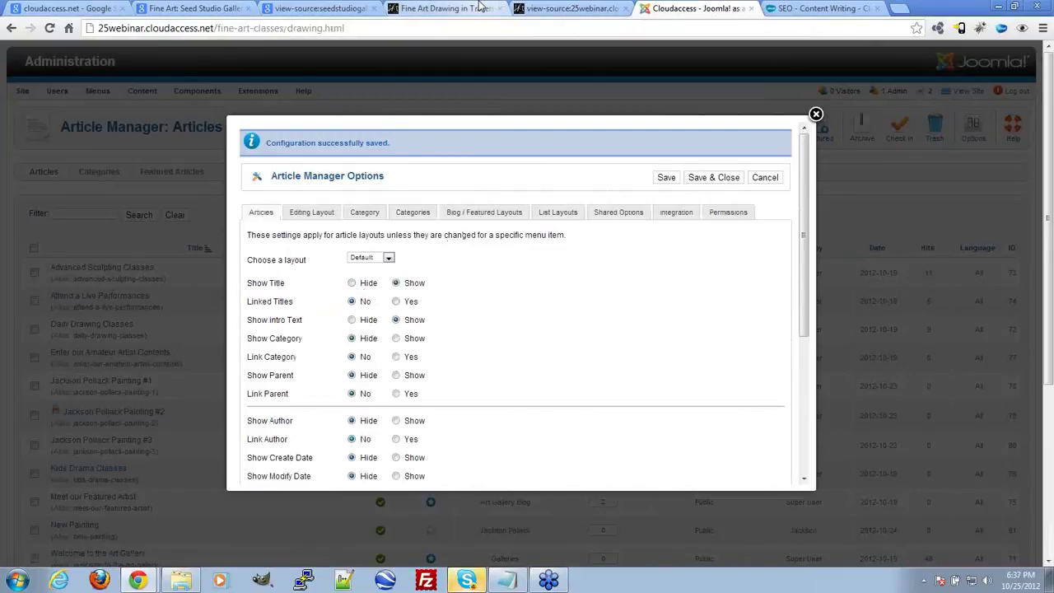
pyautogui.press('F5')
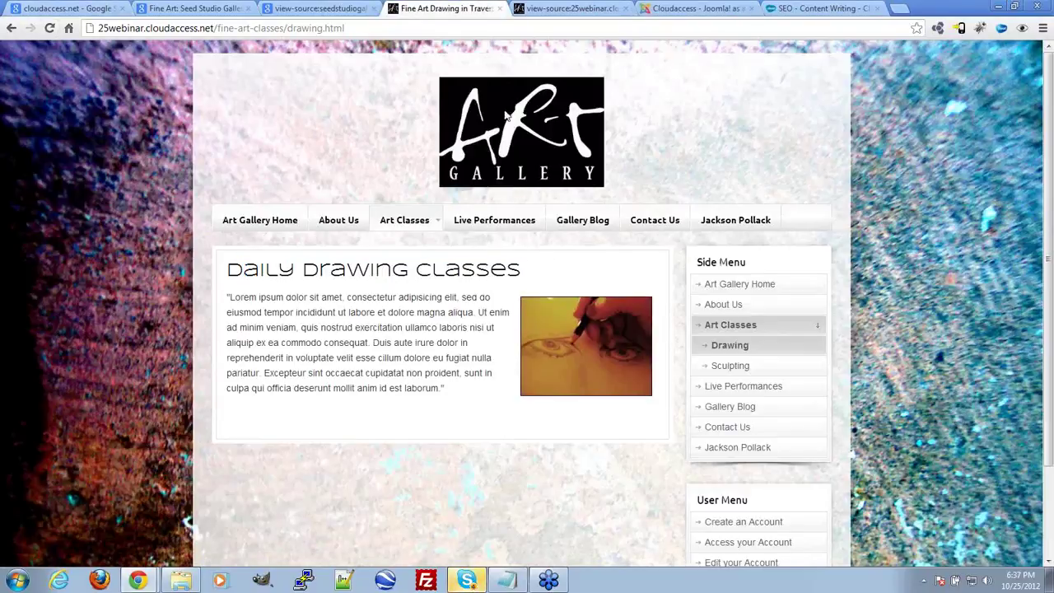
pyautogui.click(658, 7)
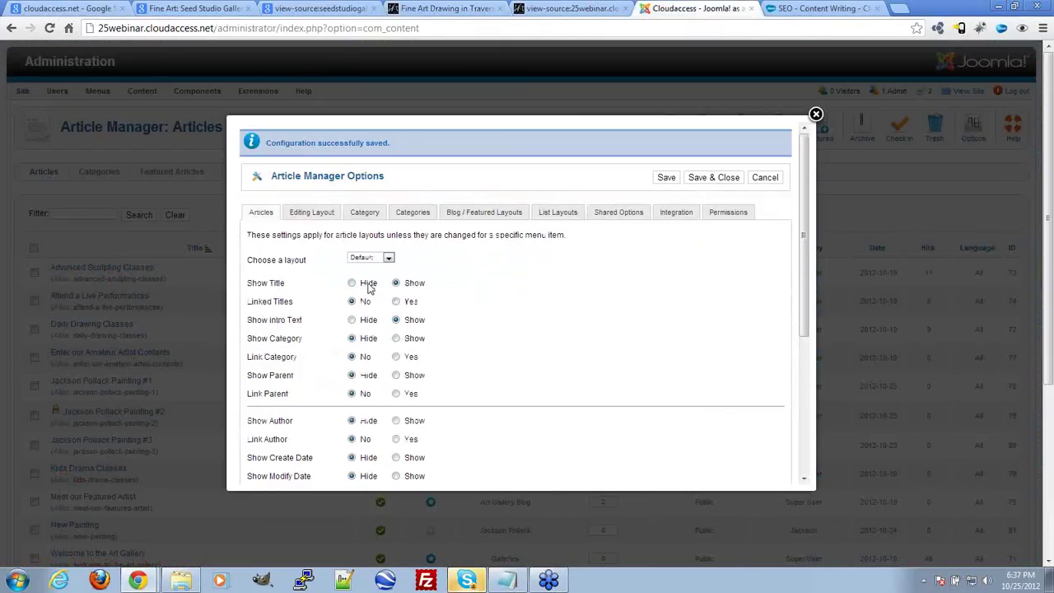
pyautogui.click(729, 179)
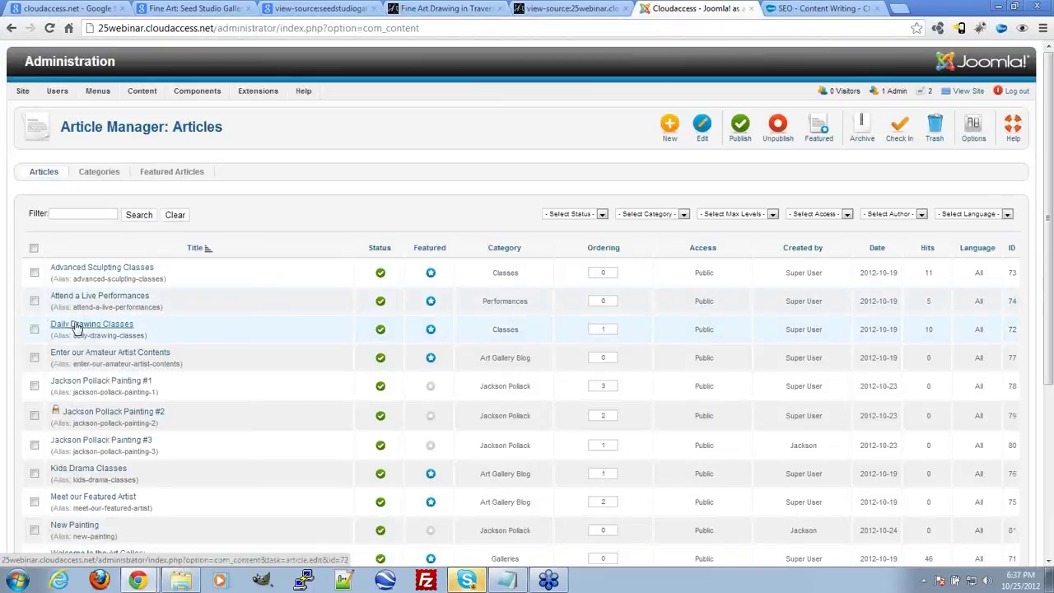
# Set Daily Drawing Classes' meta description to "We offer daily drawing classes in the Traverse City area. Stop by today for a free lesson.", then save and close
pyautogui.click(93, 325)
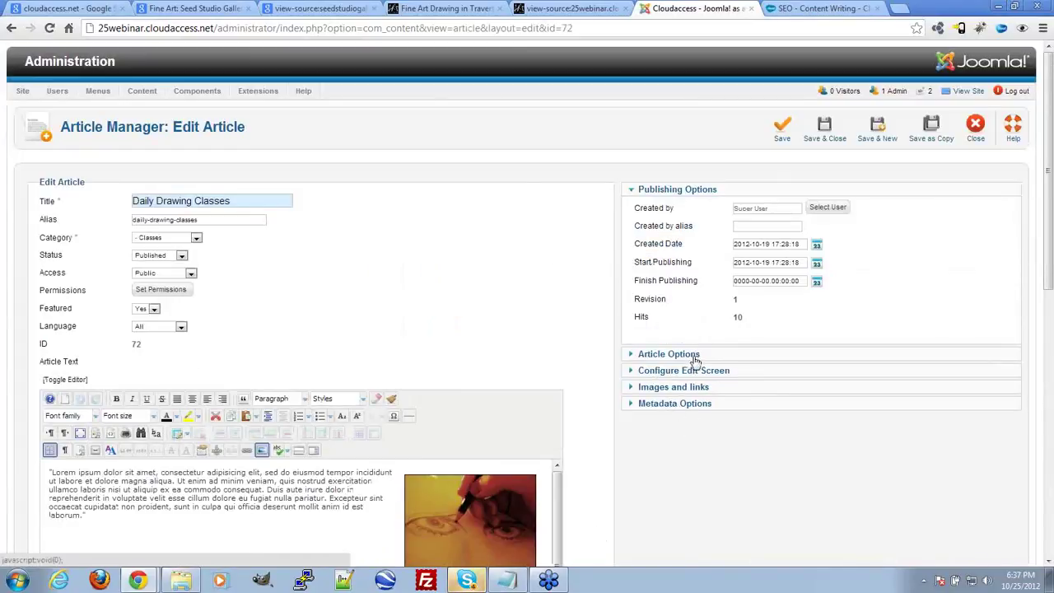
pyautogui.click(683, 403)
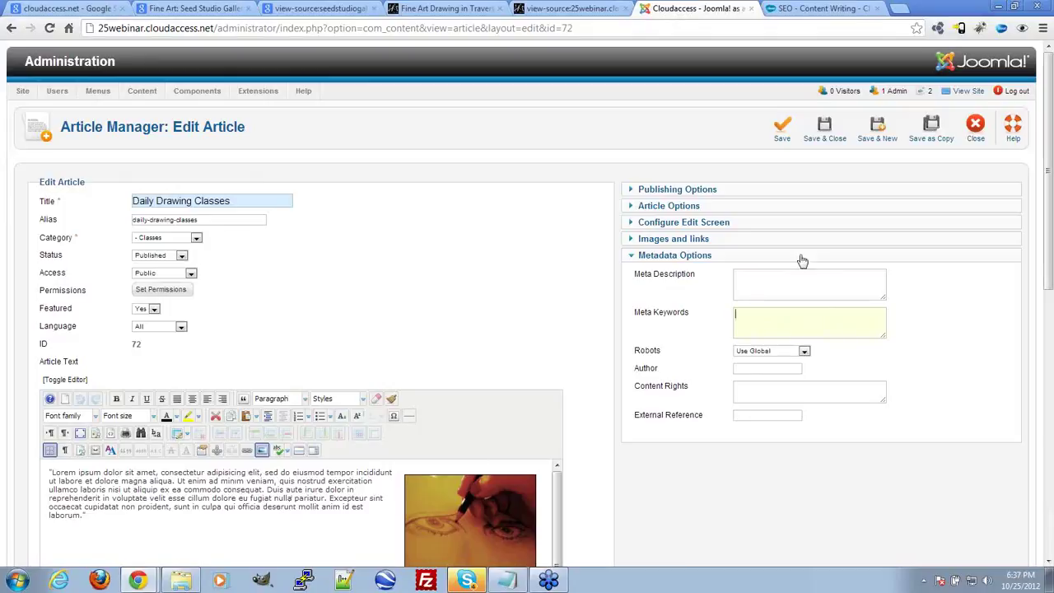
pyautogui.click(790, 283)
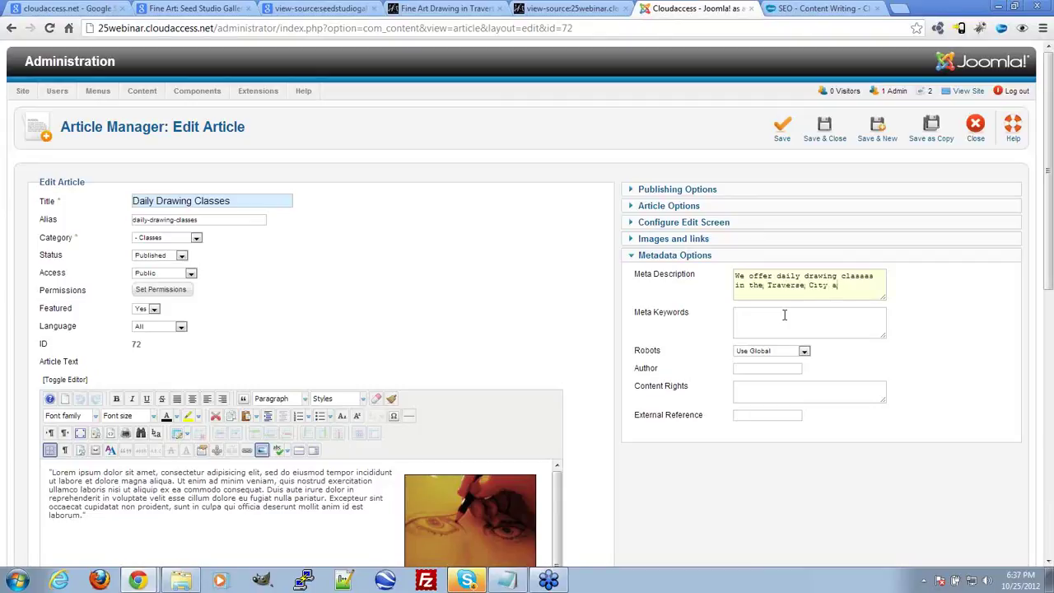
pyautogui.write('. Stop by today for a free lesson.')
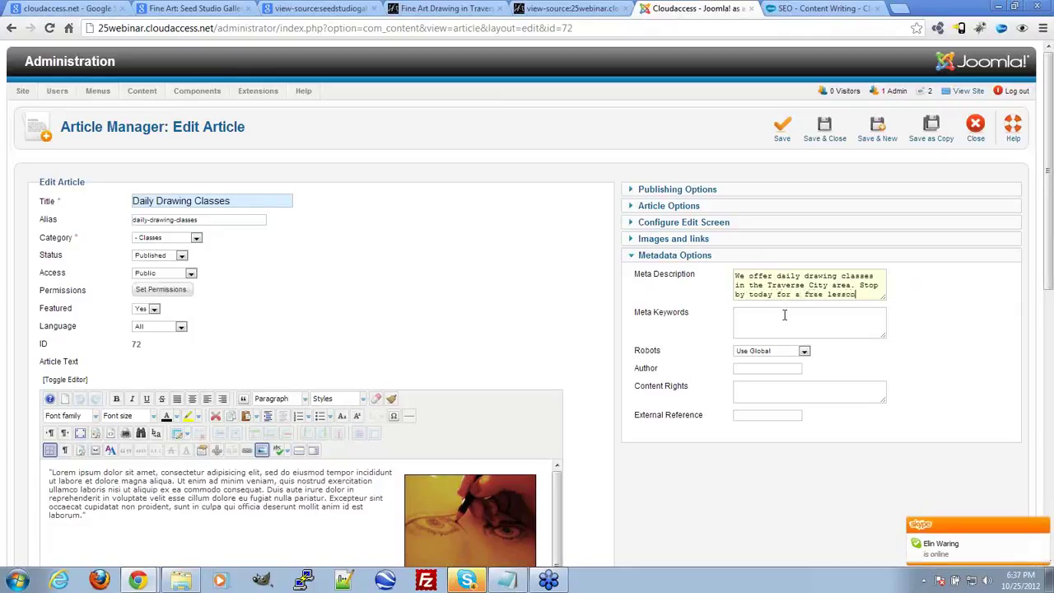
pyautogui.click(823, 128)
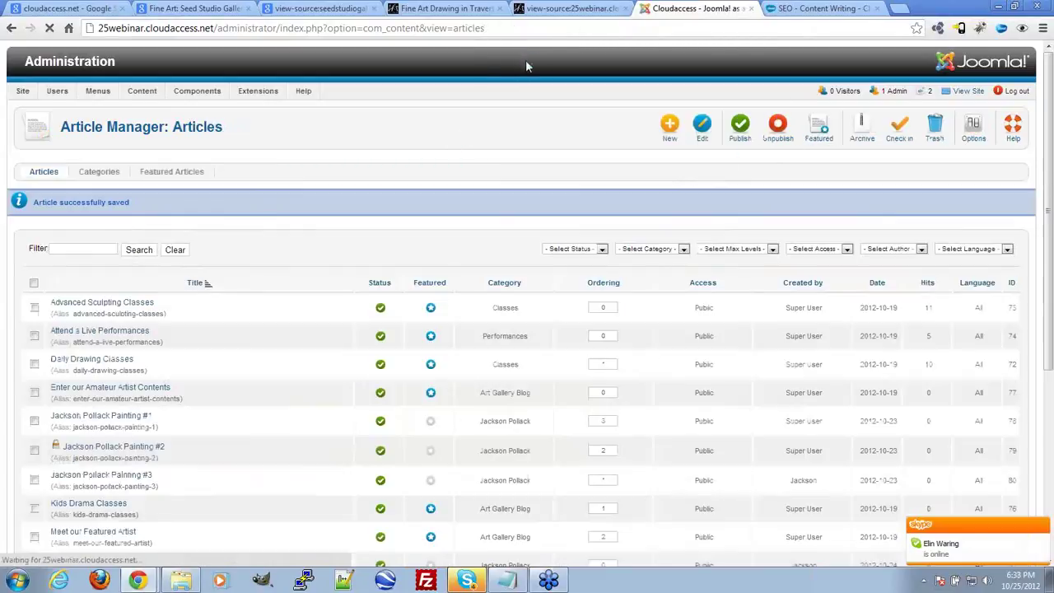
# Switch to the open Google search results and select the existing query for replacement
pyautogui.click(99, 6)
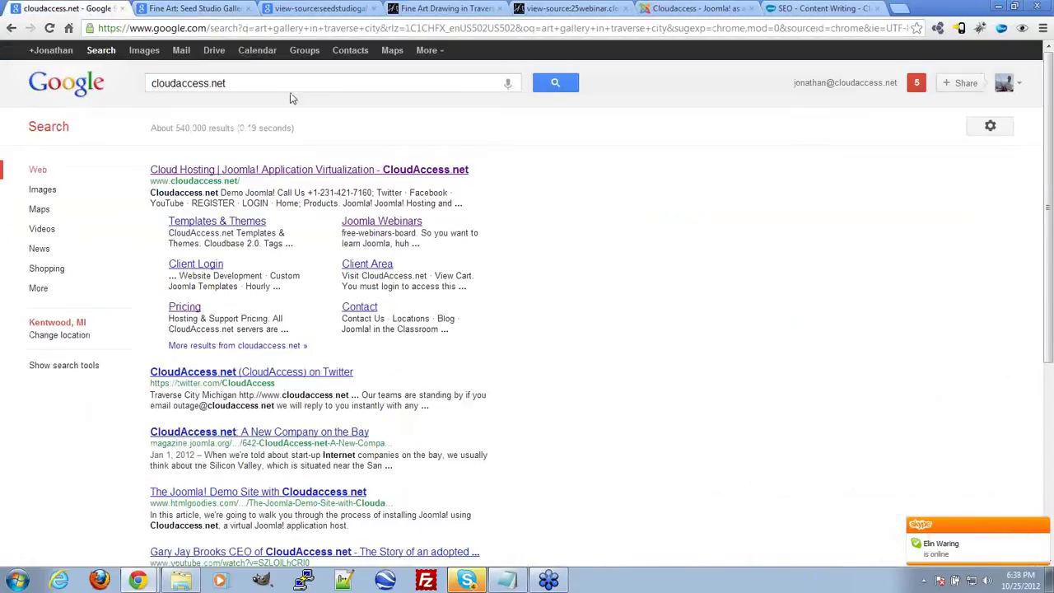
pyautogui.tripleClick(293, 86)
pyautogui.write('daily')
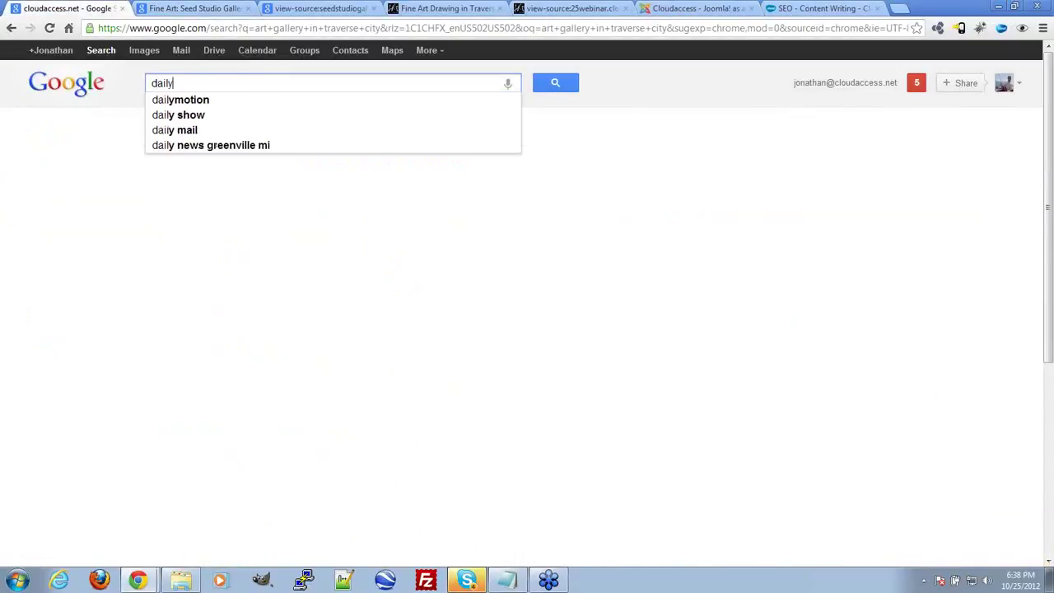
pyautogui.write(' drawing tri')
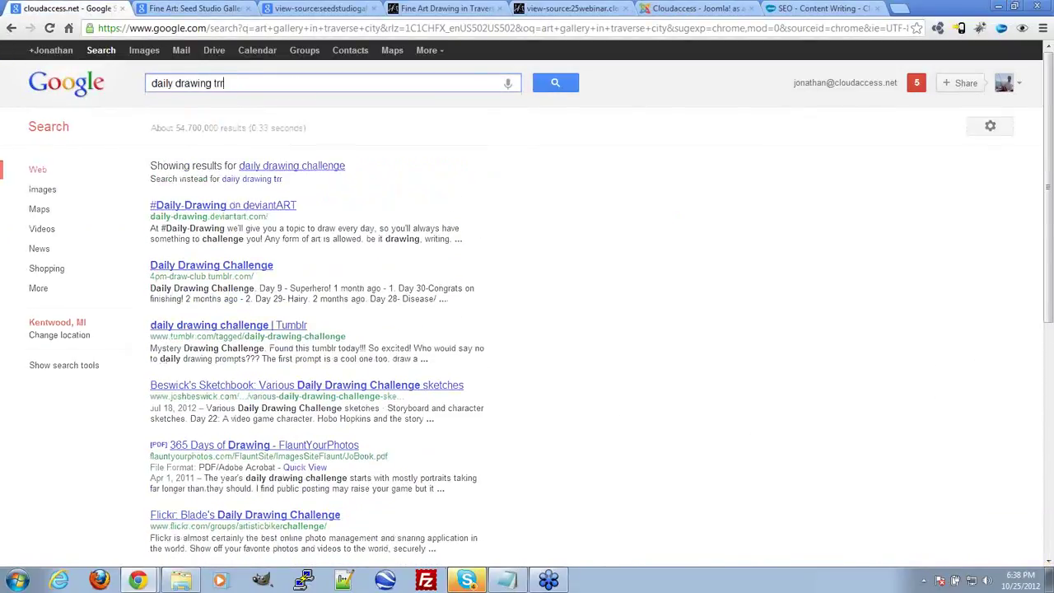
pyautogui.press('BackSpace')
pyautogui.press('BackSpace')
pyautogui.press('BackSpace')
pyautogui.press('BackSpace')
pyautogui.press('BackSpace')
pyautogui.press('BackSpace')
pyautogui.press('BackSpace')
pyautogui.press('BackSpace')
pyautogui.press('BackSpace')
pyautogui.press('BackSpace')
pyautogui.press('BackSpace')
pyautogui.press('BackSpace')
pyautogui.press('BackSpace')
pyautogui.press('BackSpace')
pyautogui.press('BackSpace')
pyautogui.press('BackSpace')
pyautogui.press('BackSpace')
# Search Google for "drawing classes traverse city" and examine the titles and descriptions of the listed results
pyautogui.write('drawing')
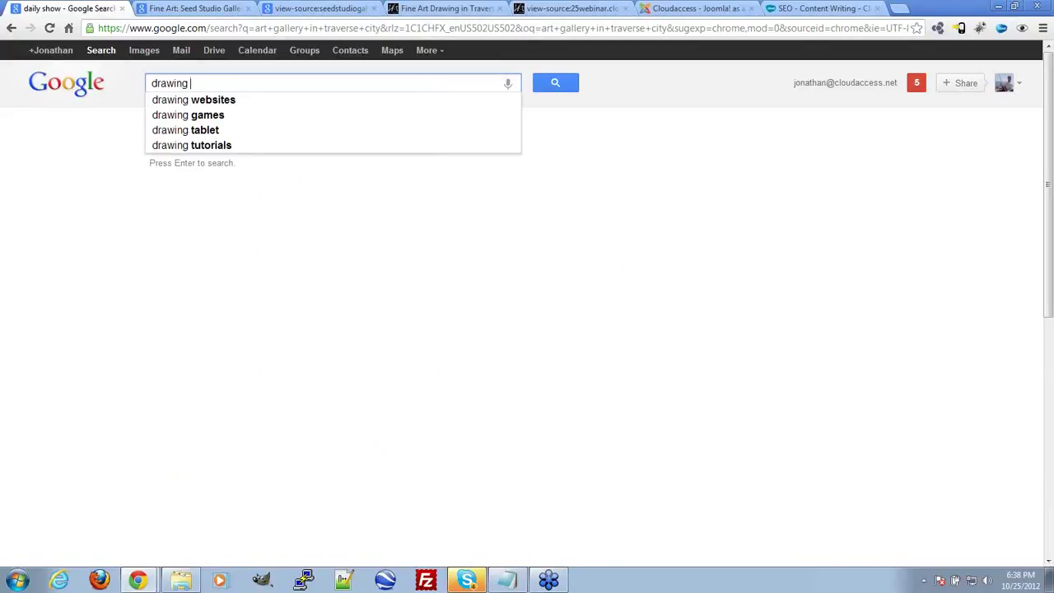
pyautogui.write('classes ')
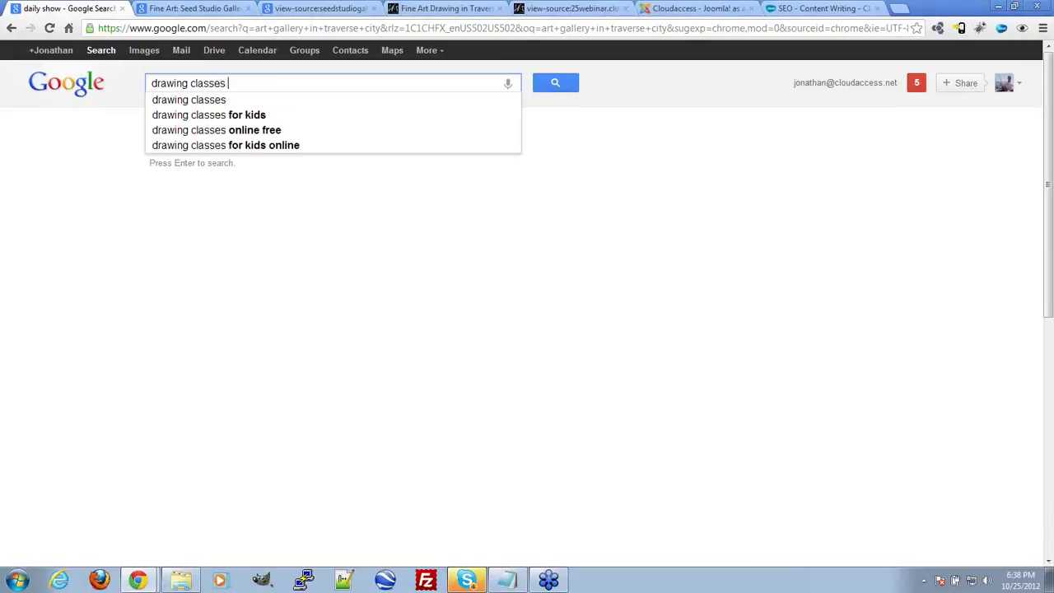
pyautogui.write('traverse city')
pyautogui.press('Return')
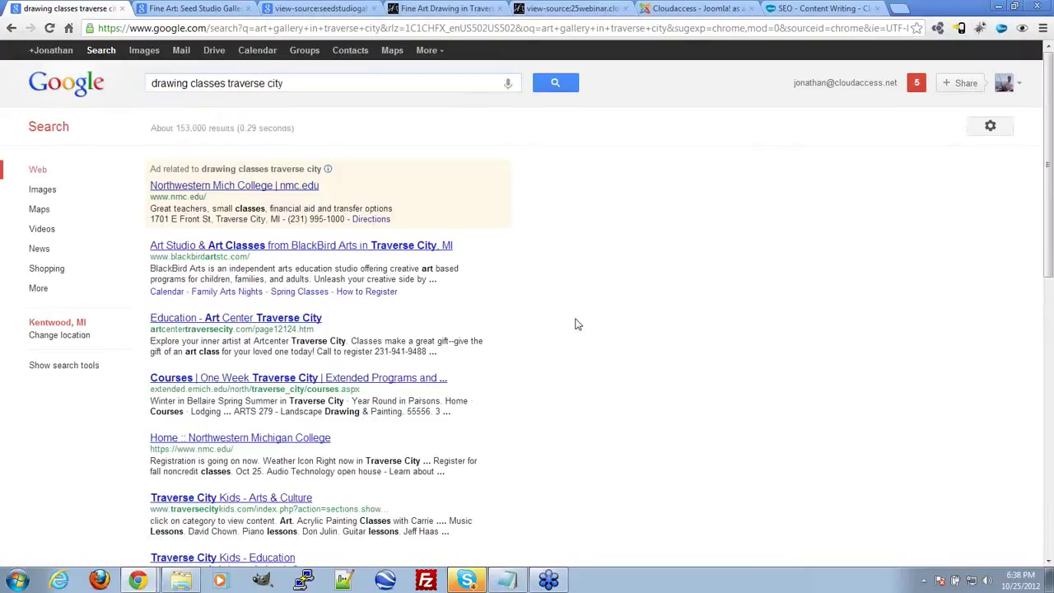
pyautogui.scroll(-1, 576, 323)
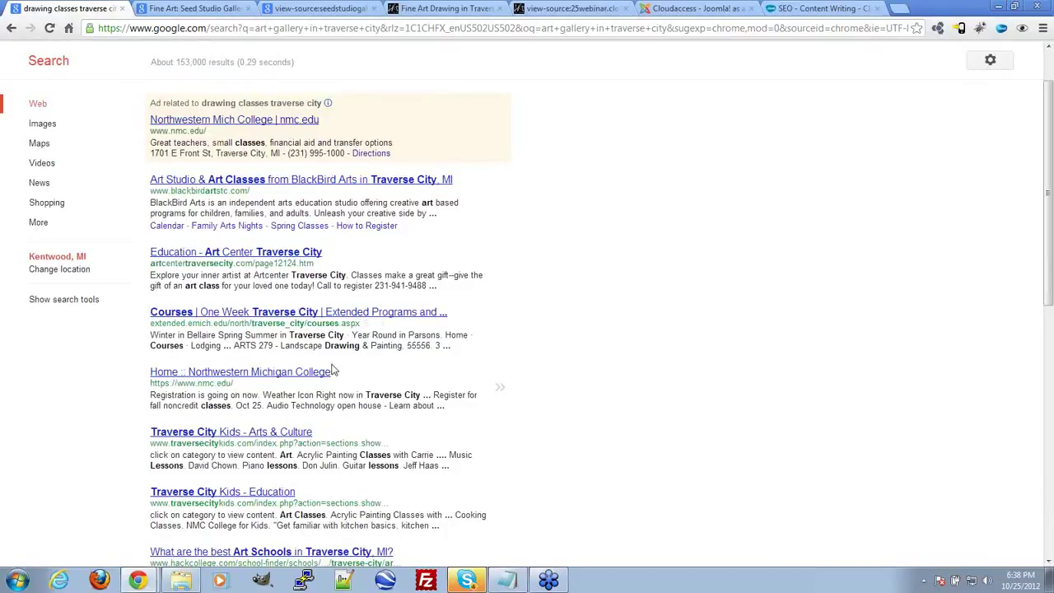
pyautogui.scroll(-1, 707, 360)
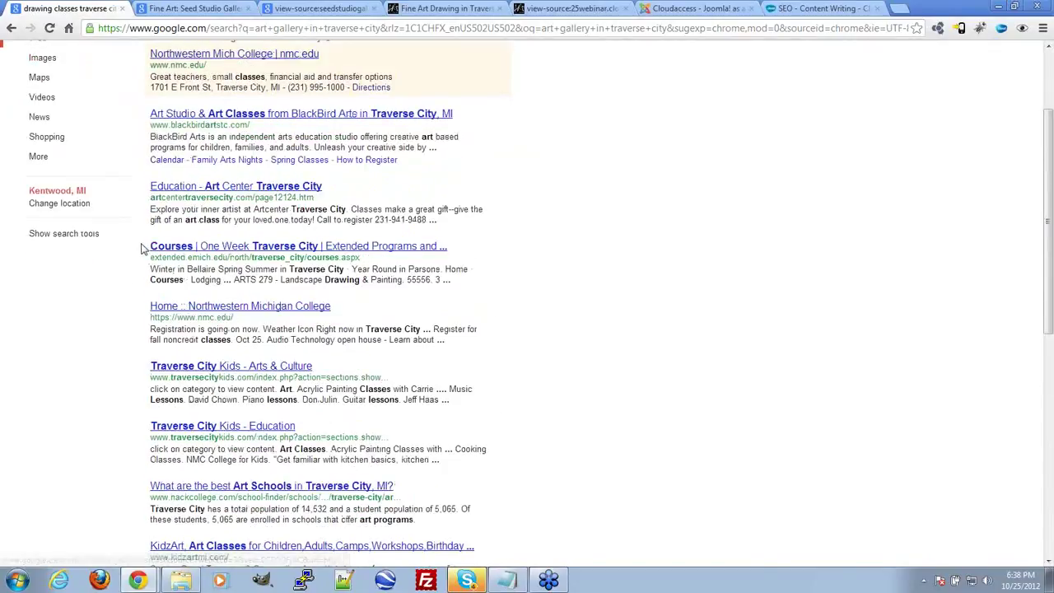
pyautogui.moveTo(152, 246); pyautogui.dragTo(522, 254)
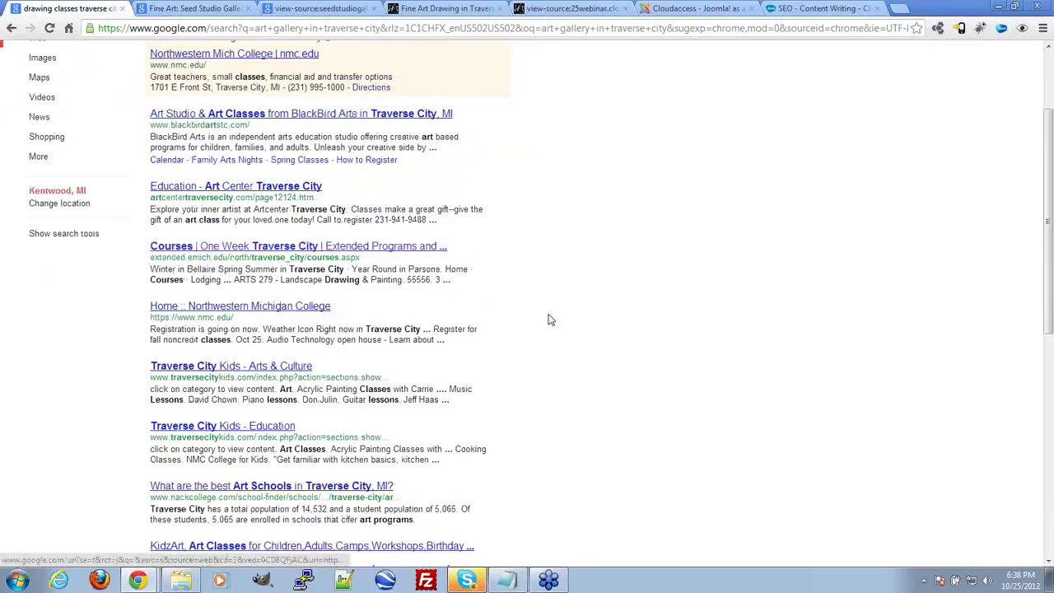
pyautogui.moveTo(141, 274); pyautogui.dragTo(149, 243)
pyautogui.click(149, 276)
pyautogui.click(168, 276)
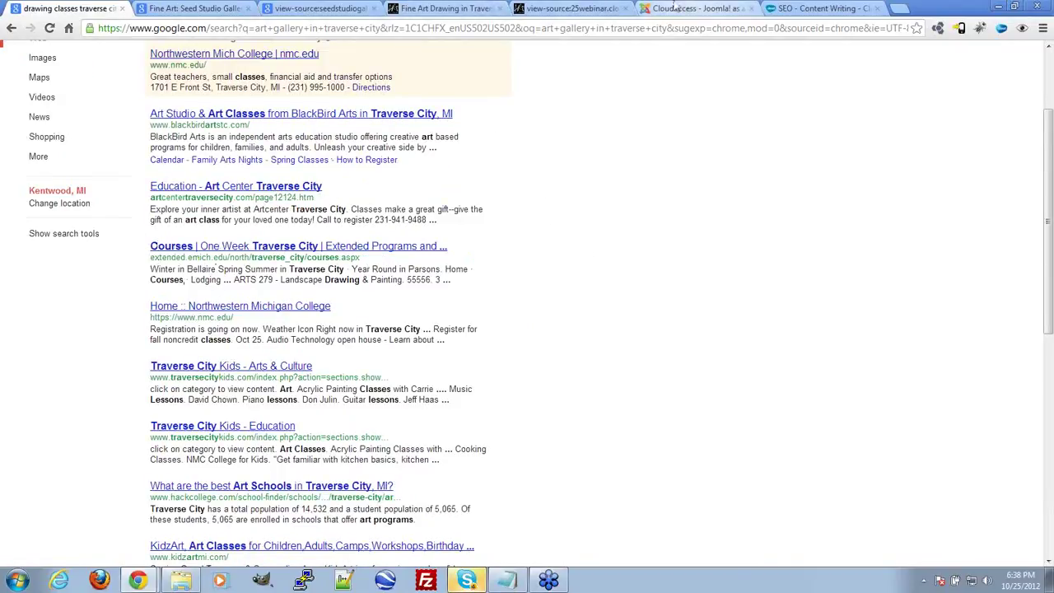
# Check the meta description in the reloaded source of the drawing page and close the source view
pyautogui.click(536, 7)
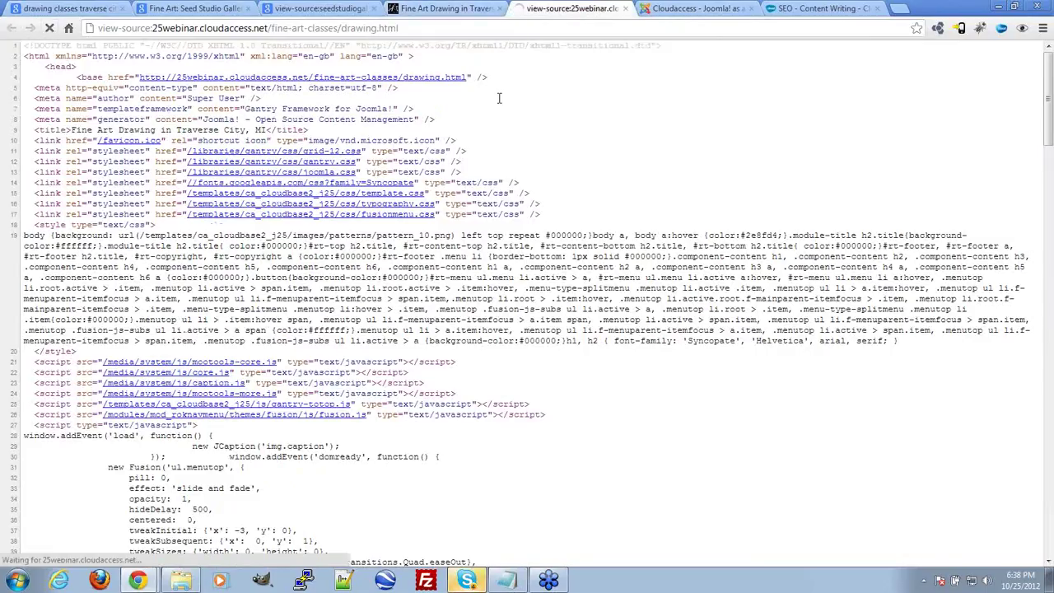
pyautogui.moveTo(262, 120)
pyautogui.mouseDown()
pyautogui.moveTo(708, 110)
pyautogui.moveTo(779, 126)
pyautogui.mouseUp()
pyautogui.click(781, 126)
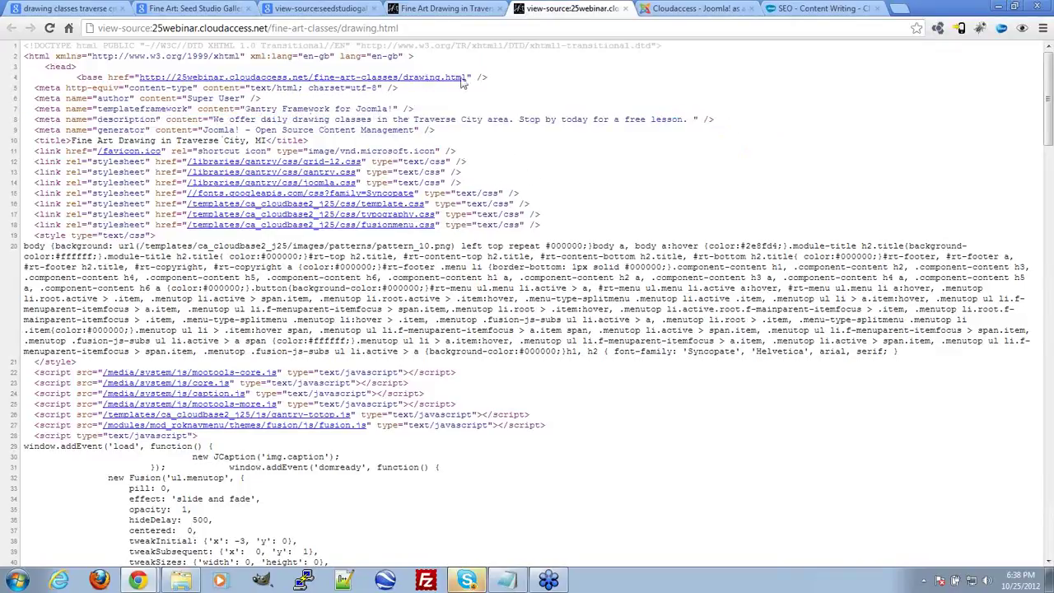
pyautogui.click(625, 10)
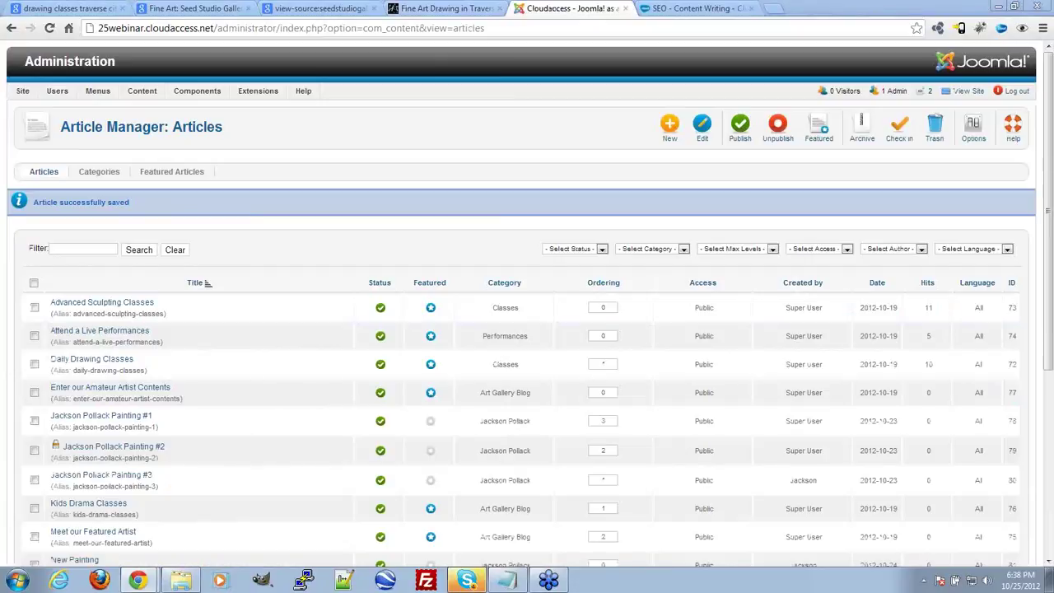
# Examine the fine-art-classes/drawing.html path in the address of the gallery site's drawing page
pyautogui.click(462, 6)
pyautogui.moveTo(409, 238)
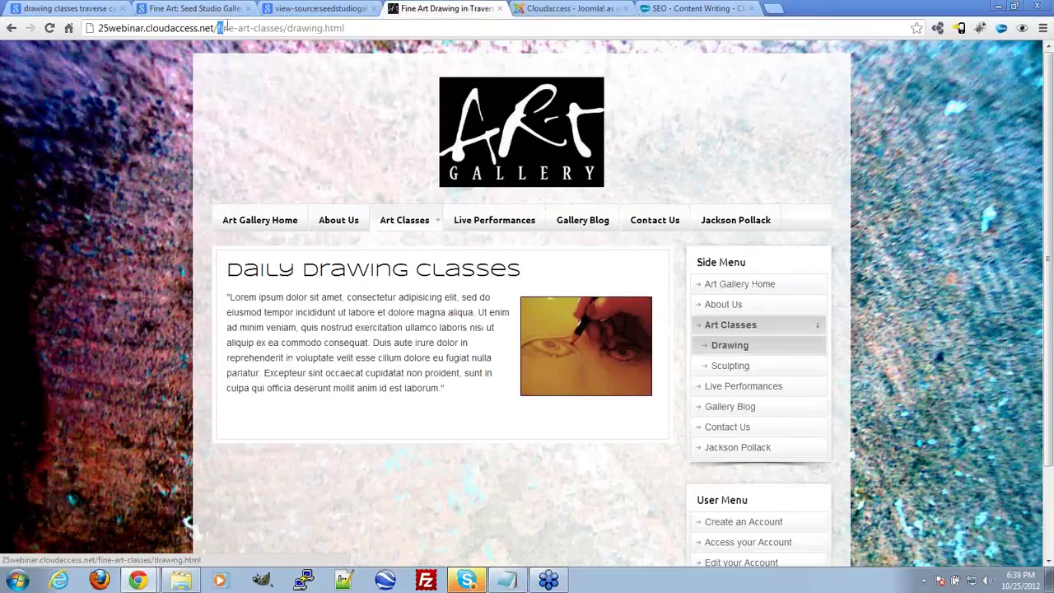
pyautogui.moveTo(220, 28); pyautogui.dragTo(346, 28)
pyautogui.click(362, 28)
# Open the gallery's home page and examine the Art District and Annual Art Show text
pyautogui.click(277, 224)
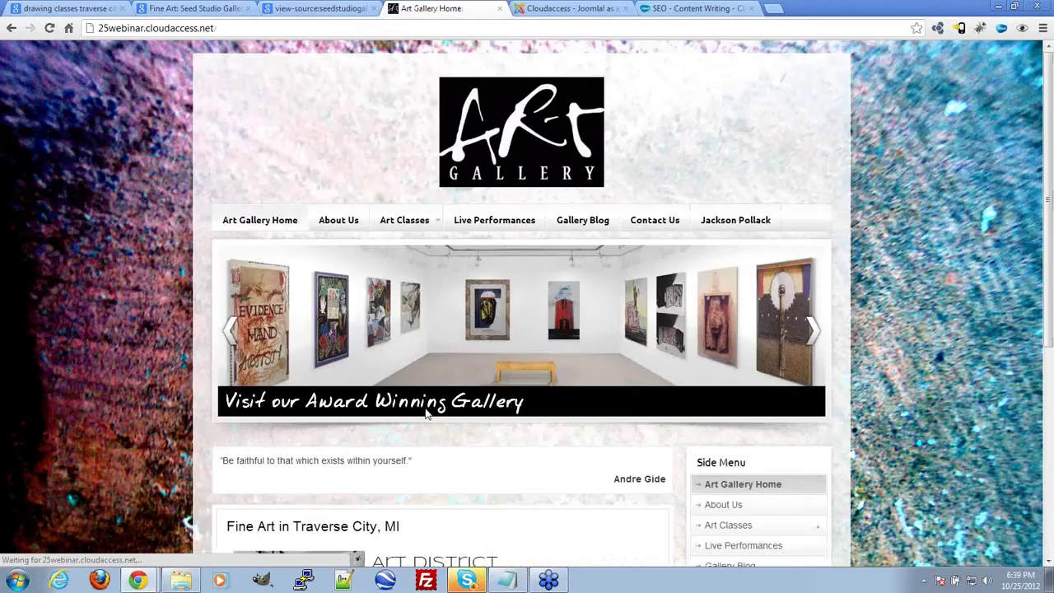
pyautogui.scroll(-2, 428, 411)
pyautogui.moveTo(401, 329); pyautogui.dragTo(498, 362)
pyautogui.click(548, 367)
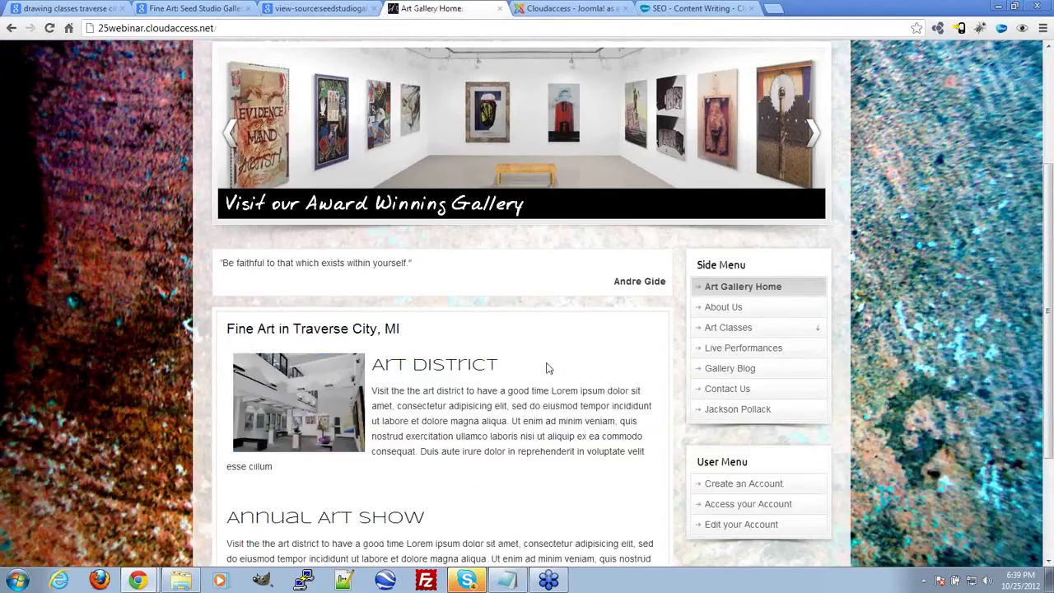
pyautogui.scroll(-2, 543, 437)
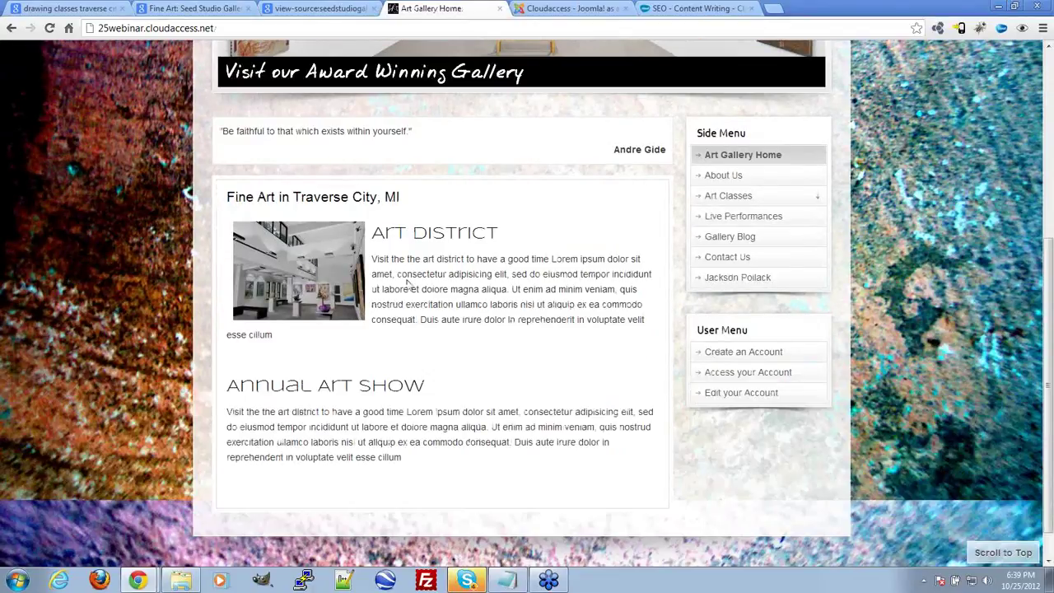
pyautogui.scroll(3, 565, 405)
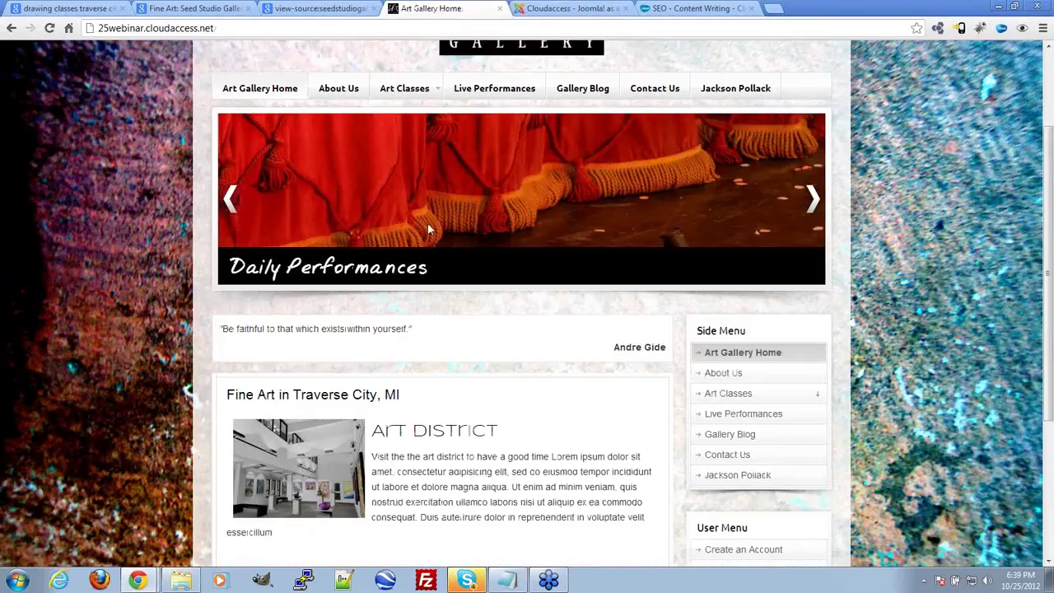
pyautogui.scroll(2, 526, 486)
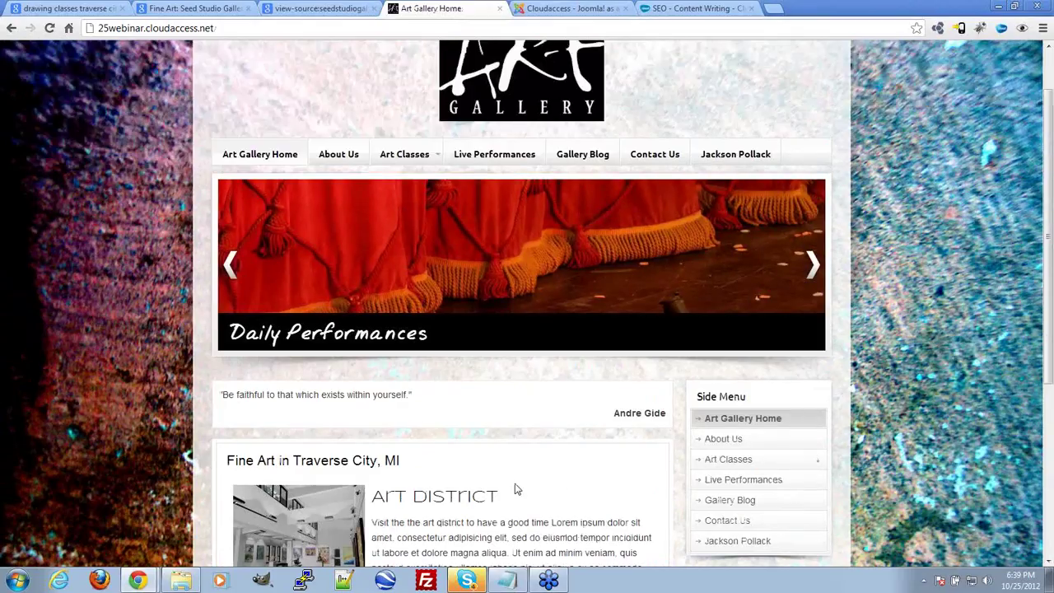
pyautogui.scroll(-3, 531, 510)
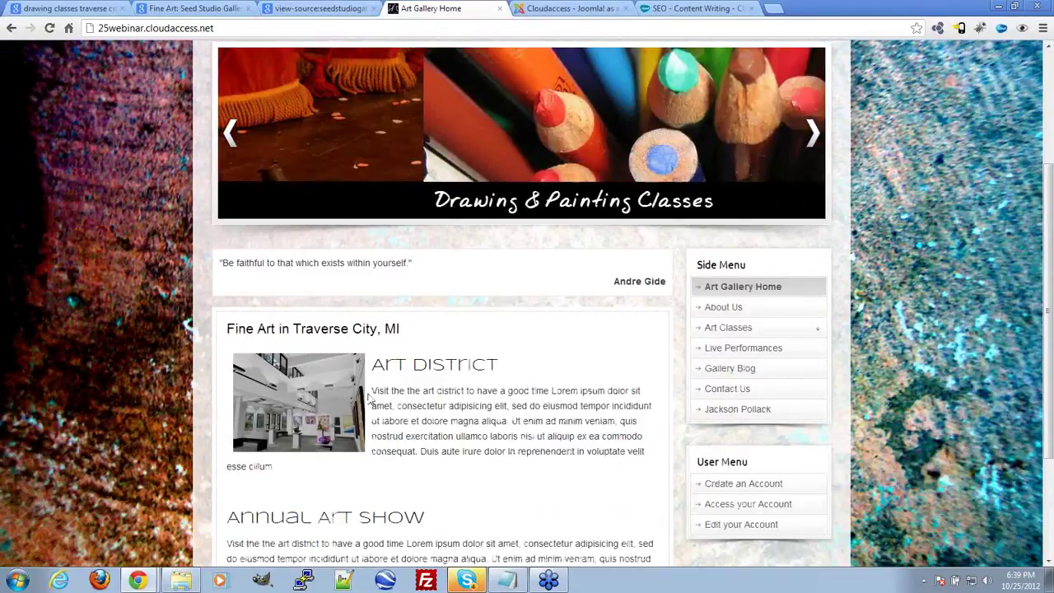
pyautogui.moveTo(371, 390); pyautogui.dragTo(601, 481)
pyautogui.click(484, 439)
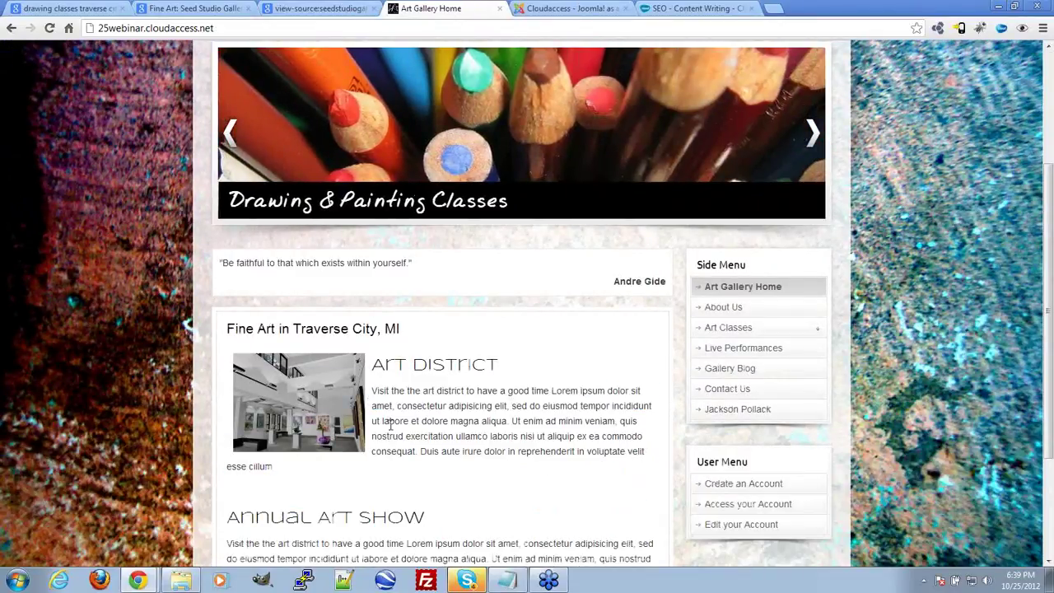
pyautogui.moveTo(390, 423); pyautogui.dragTo(573, 421)
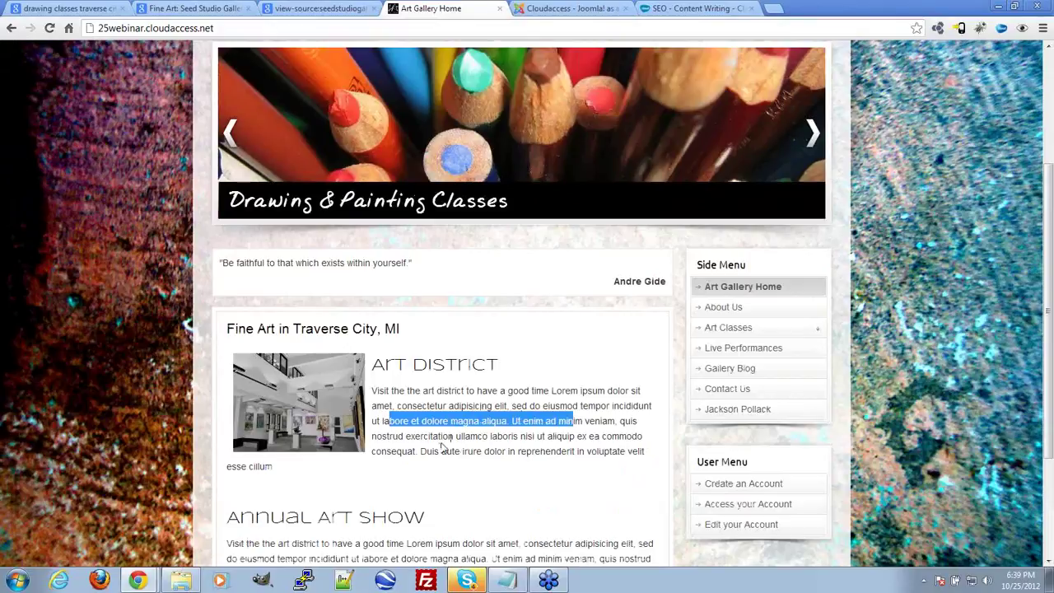
# Open the Drawing page under Art Classes on the gallery site
pyautogui.scroll(2, 470, 463)
pyautogui.moveTo(409, 146)
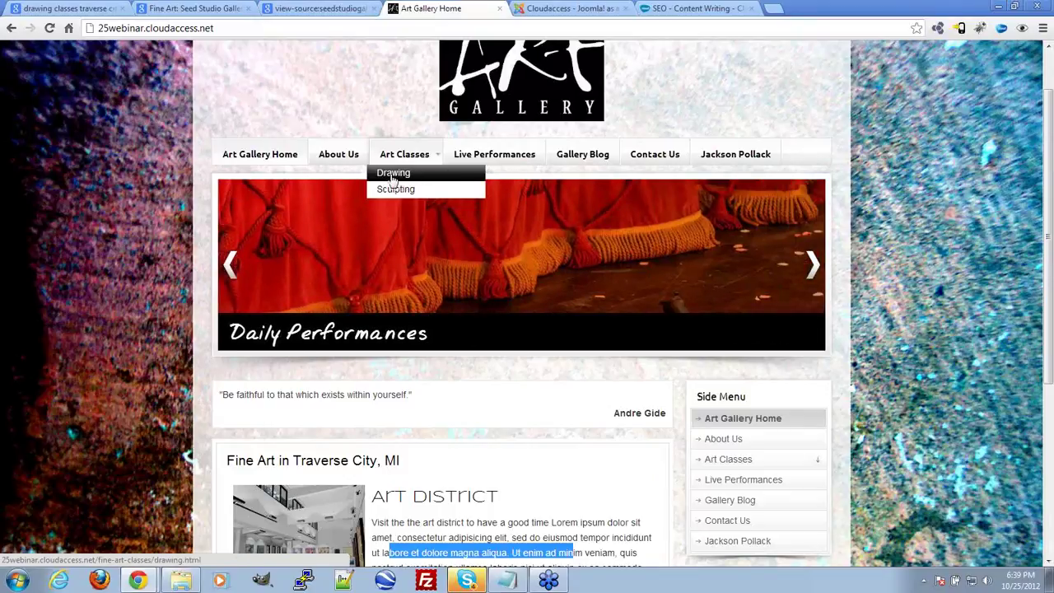
pyautogui.click(404, 178)
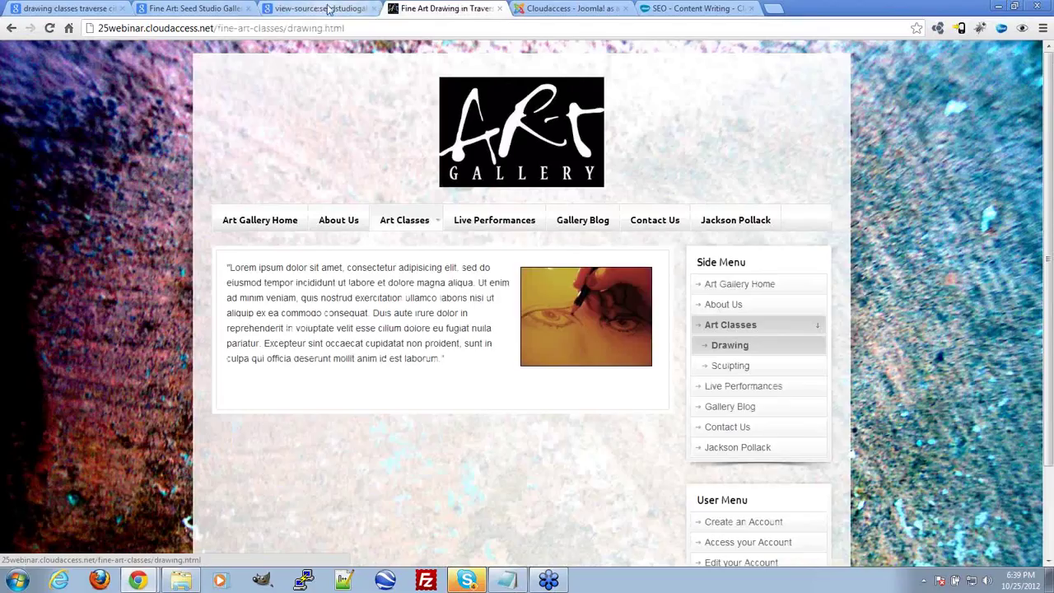
# Open the "Welcome to the Art Gallery" article for editing in the Joomla administration
pyautogui.click(558, 8)
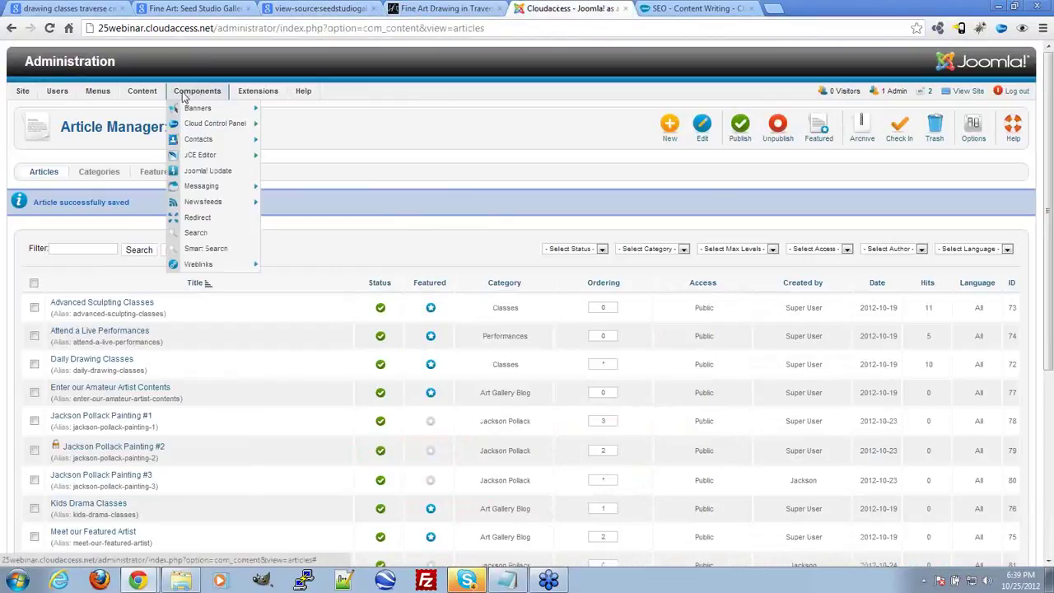
pyautogui.scroll(-2, 574, 174)
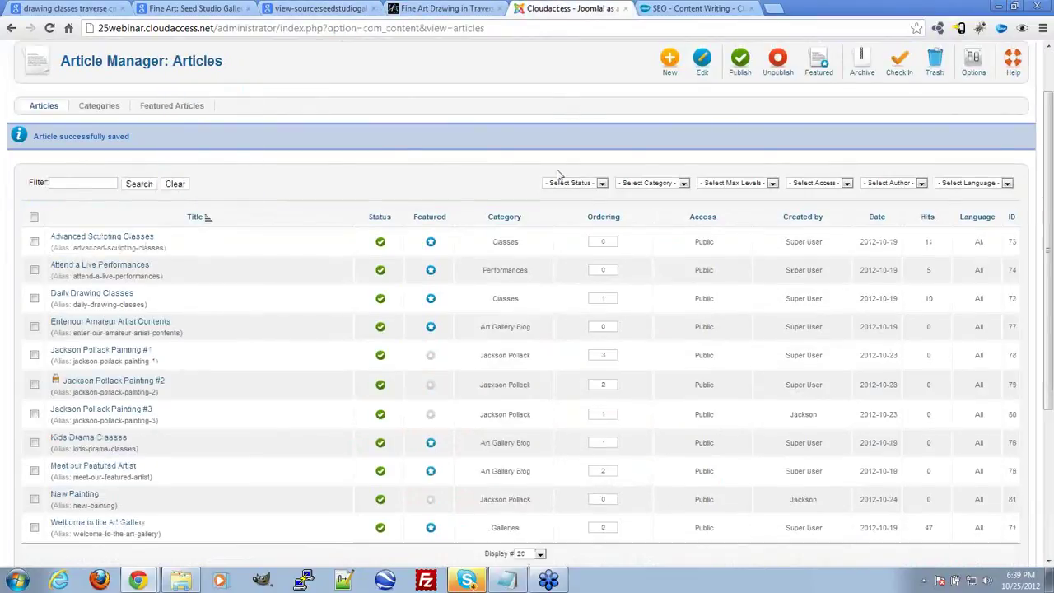
pyautogui.click(115, 525)
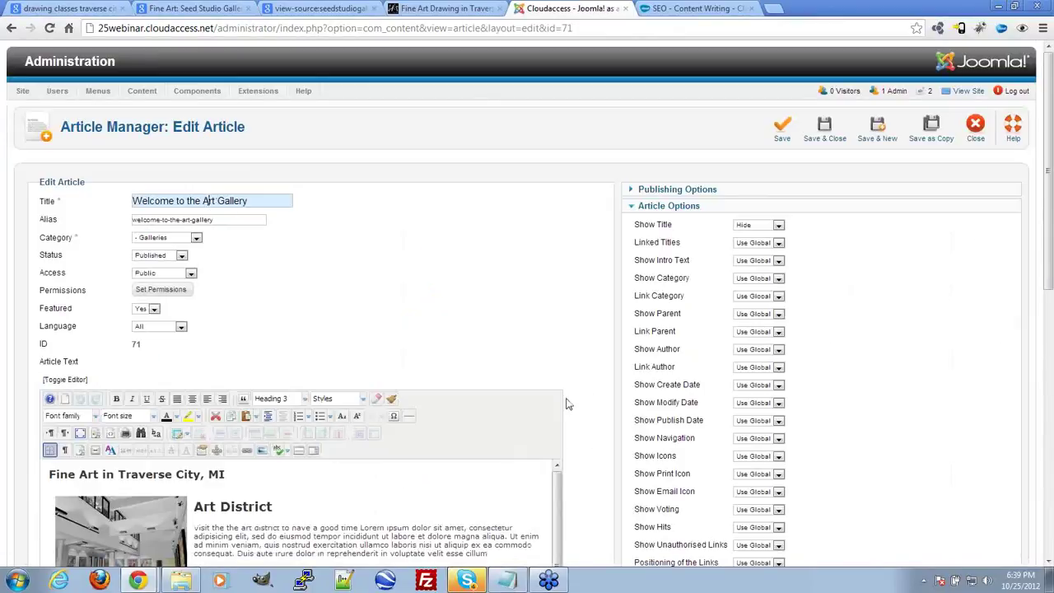
pyautogui.write('Fine')
pyautogui.scroll(-2, 598, 317)
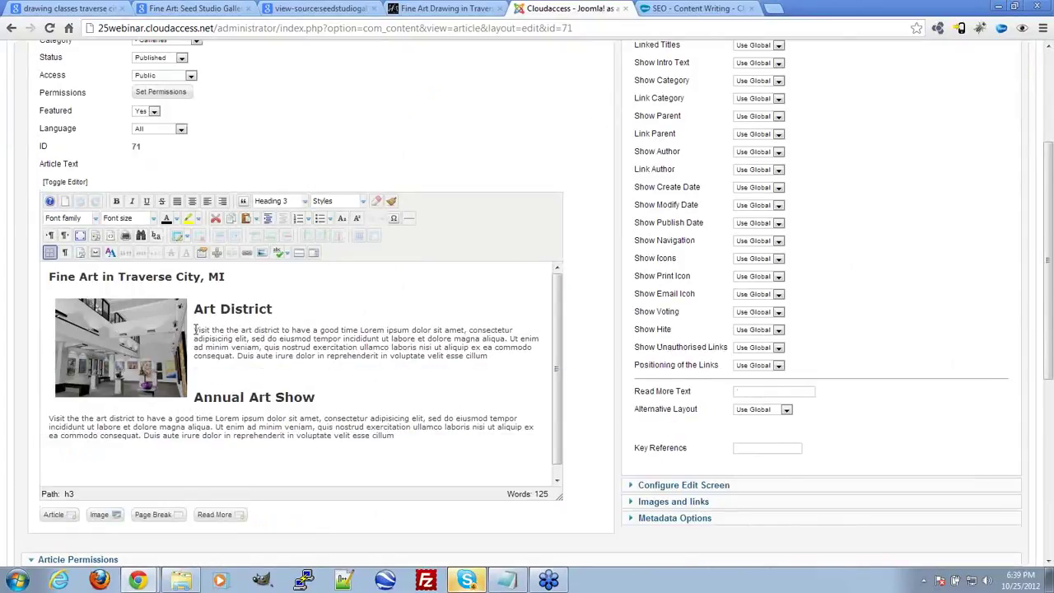
# Remove the duplicate "the" from the first sentence under the Art District heading
pyautogui.click(238, 330)
pyautogui.press('BackSpace')
pyautogui.press('BackSpace')
pyautogui.press('BackSpace')
pyautogui.press('BackSpace')
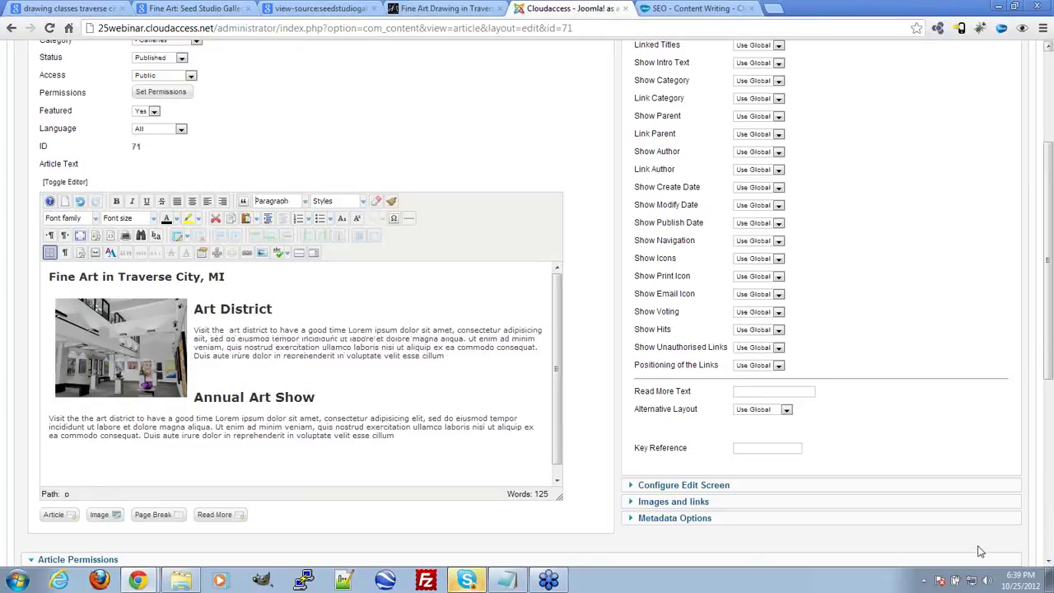
pyautogui.press('BackSpace')
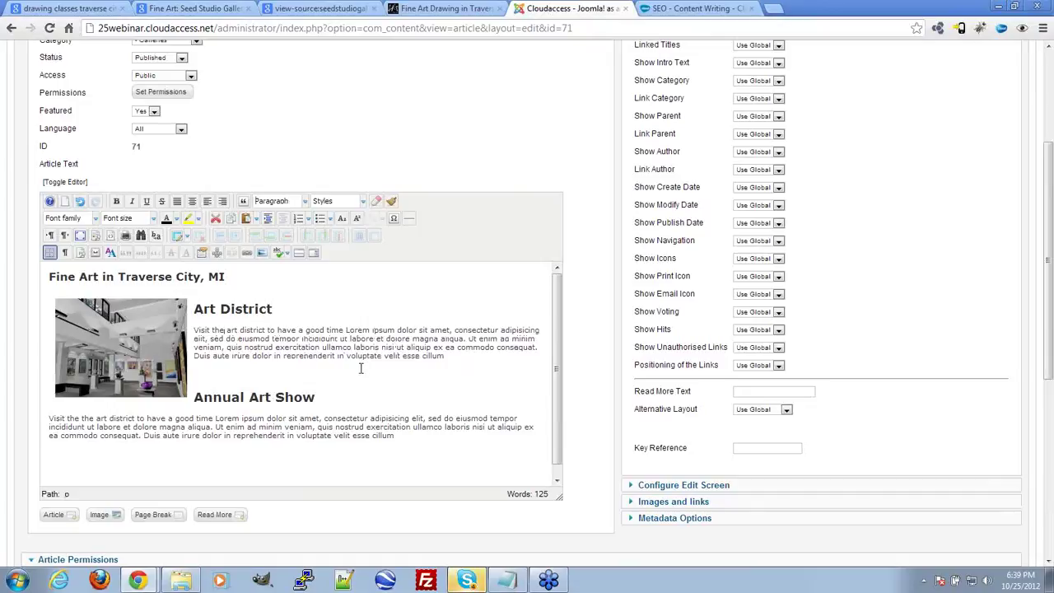
# End the first Art District sentence after "a good time" and add the sentence "Check out our daily drawing classes."
pyautogui.write('. Chek')
pyautogui.press('BackSpace')
pyautogui.write('ck out our ')
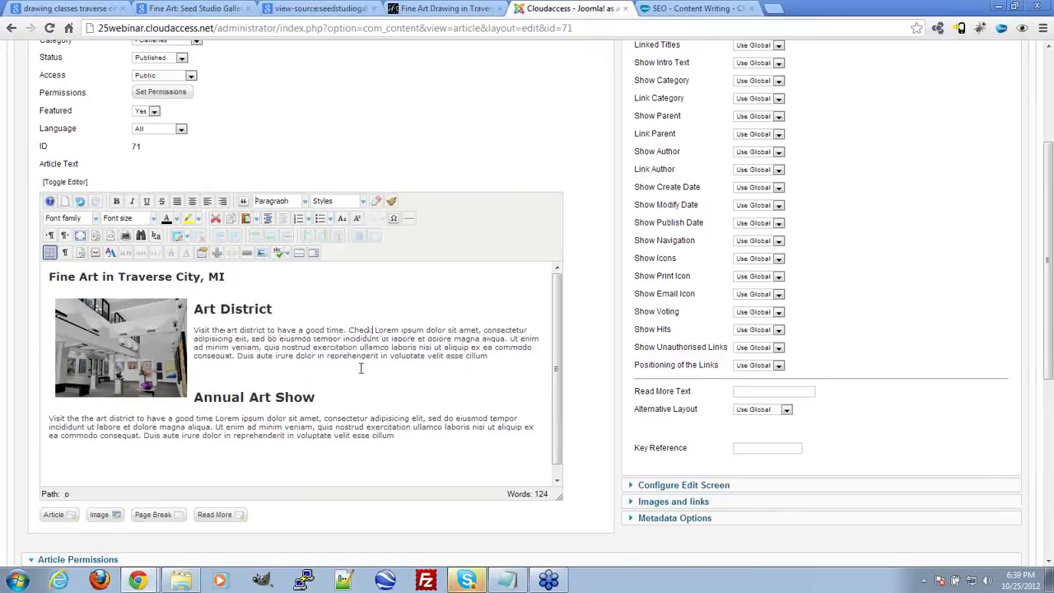
pyautogui.write('daily dr')
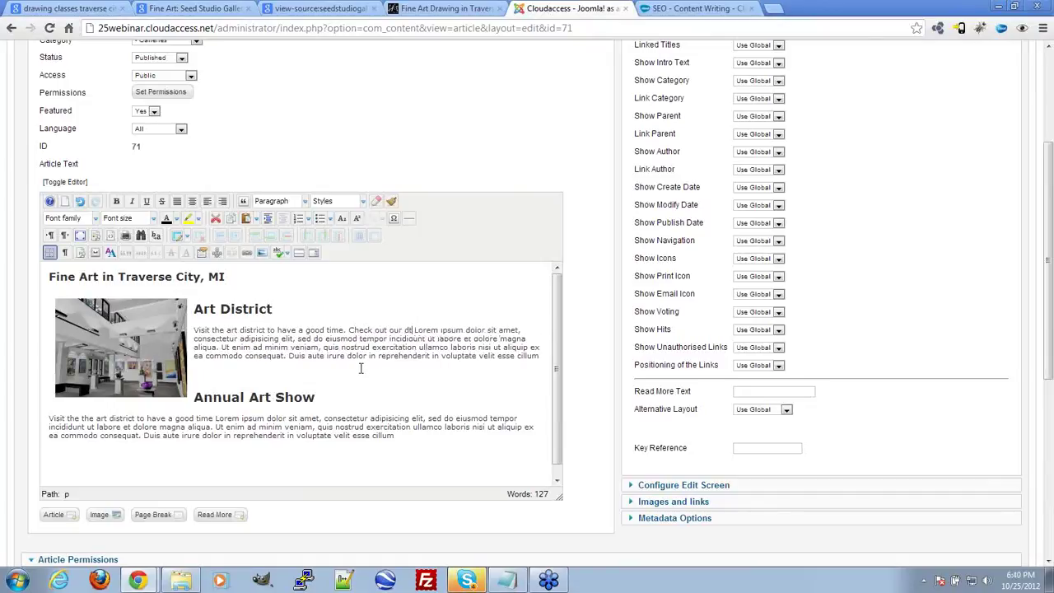
pyautogui.write('awing ')
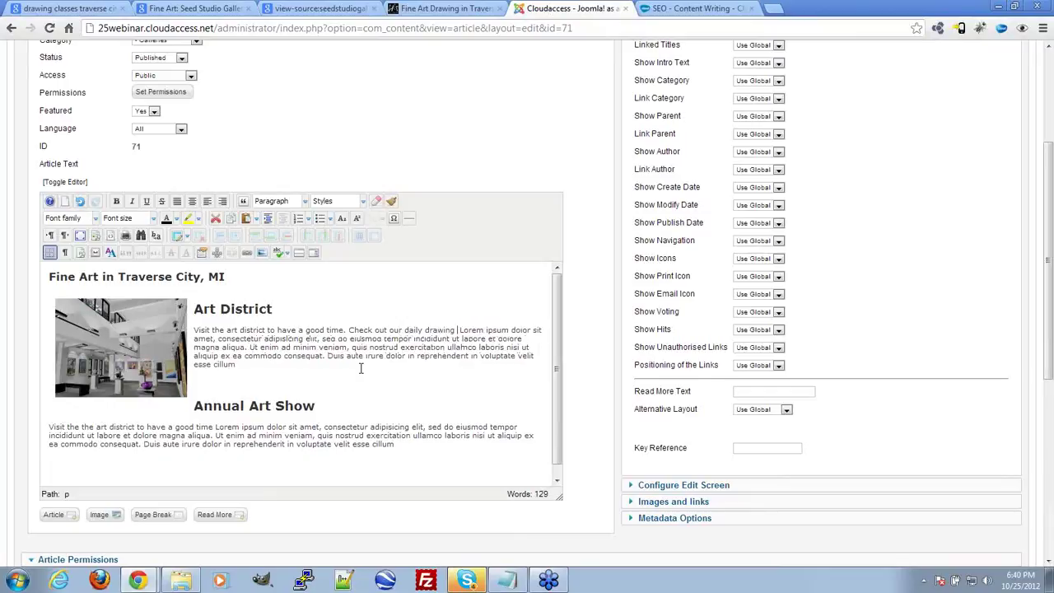
pyautogui.write('classes.')
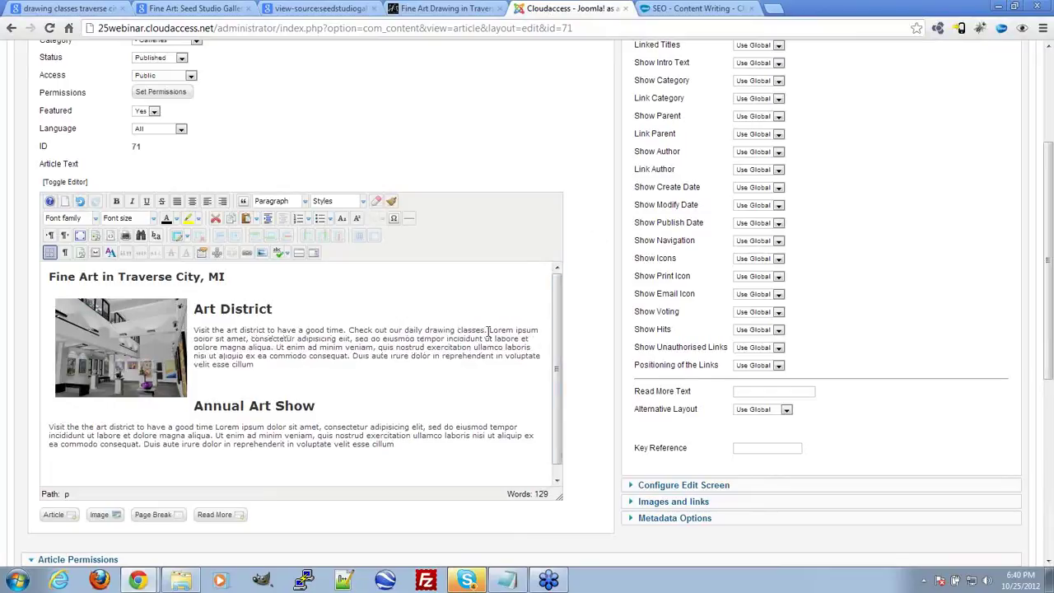
# Link the text "daily drawing classes." to the Daily Drawing Classes article, searching for "drawing" and leaving the target not set
pyautogui.moveTo(487, 330); pyautogui.dragTo(403, 326)
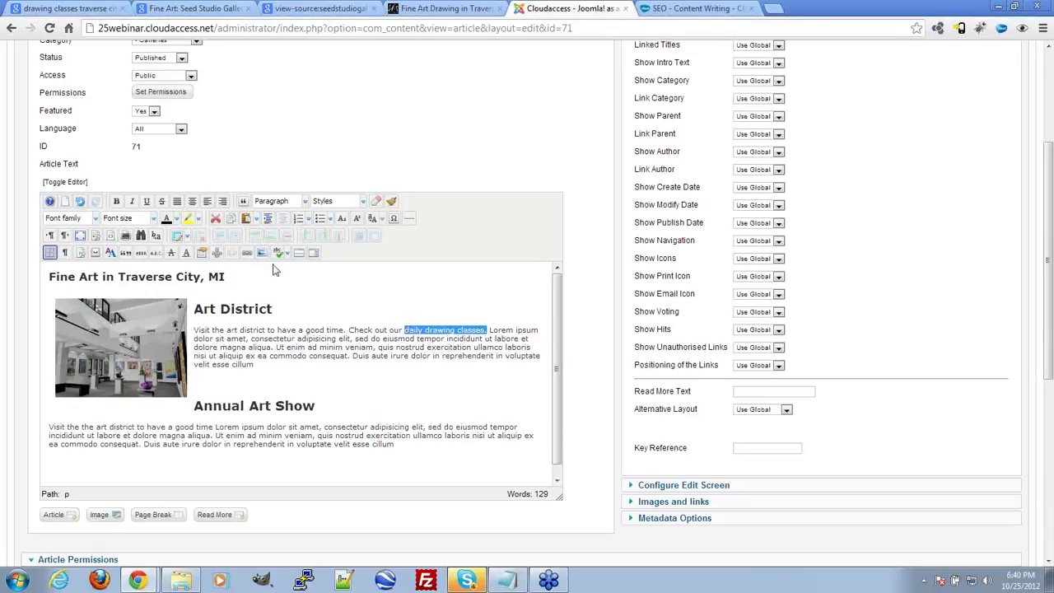
pyautogui.click(249, 253)
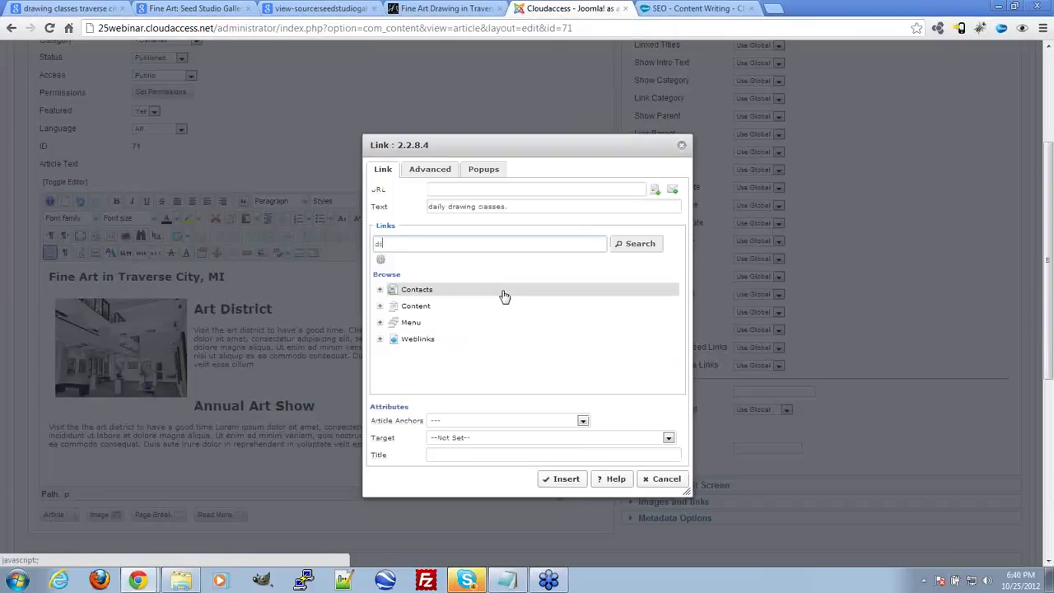
pyautogui.press('BackSpace')
pyautogui.write('ing')
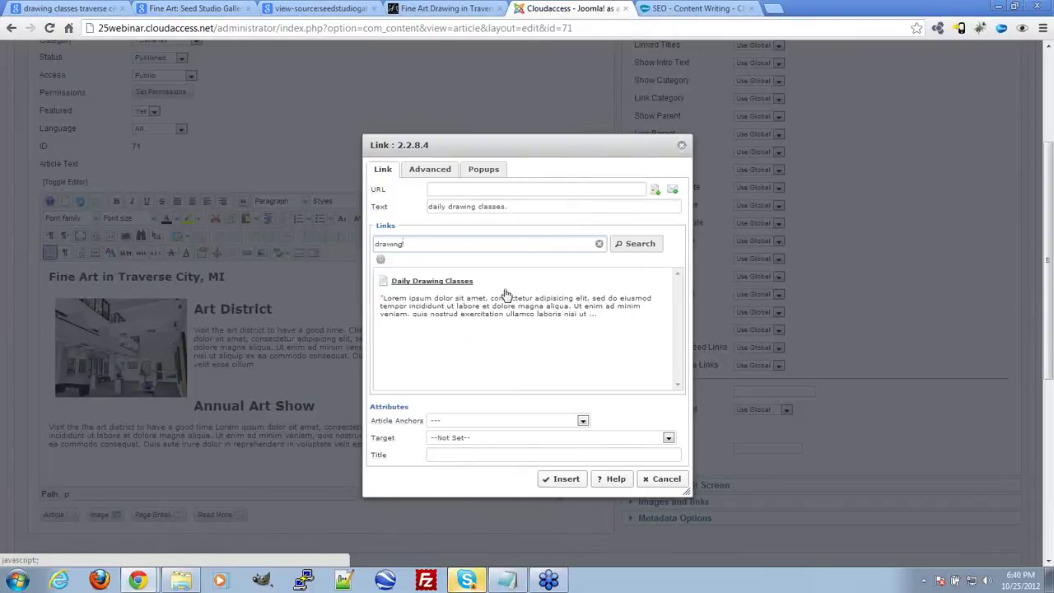
pyautogui.click(451, 284)
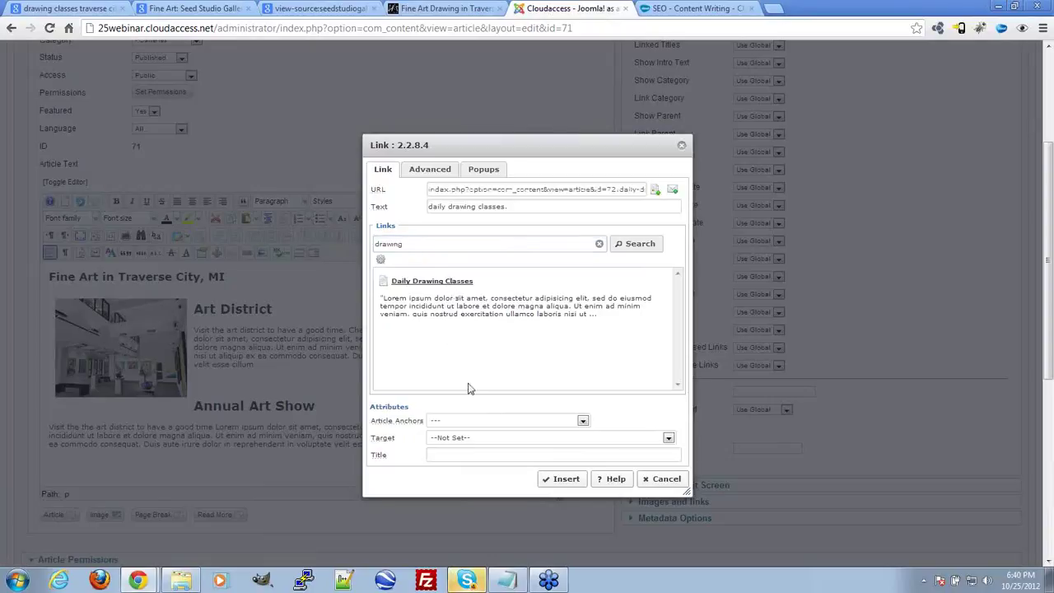
pyautogui.click(480, 437)
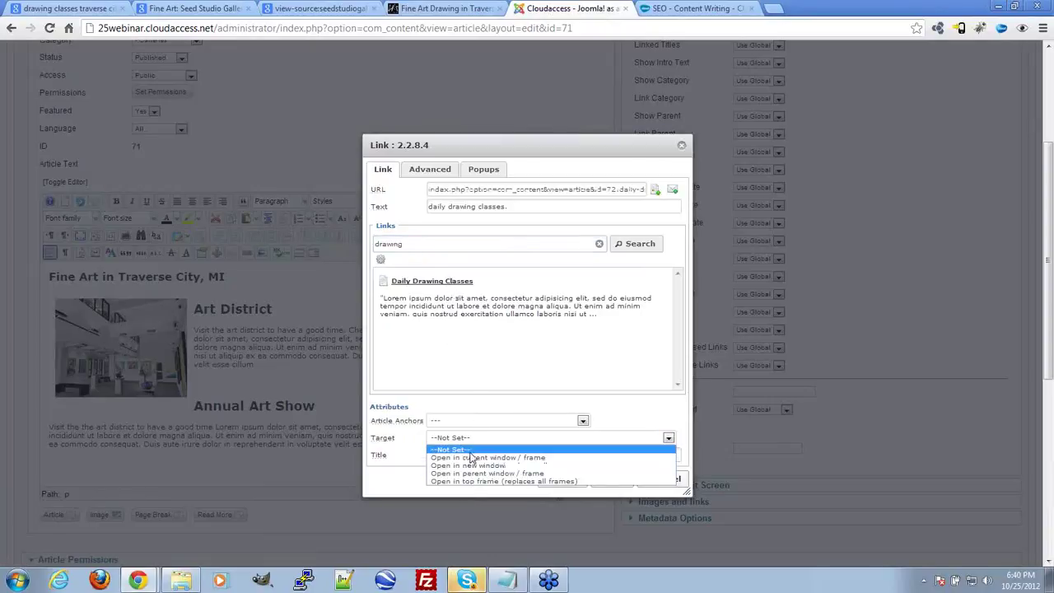
pyautogui.click(469, 449)
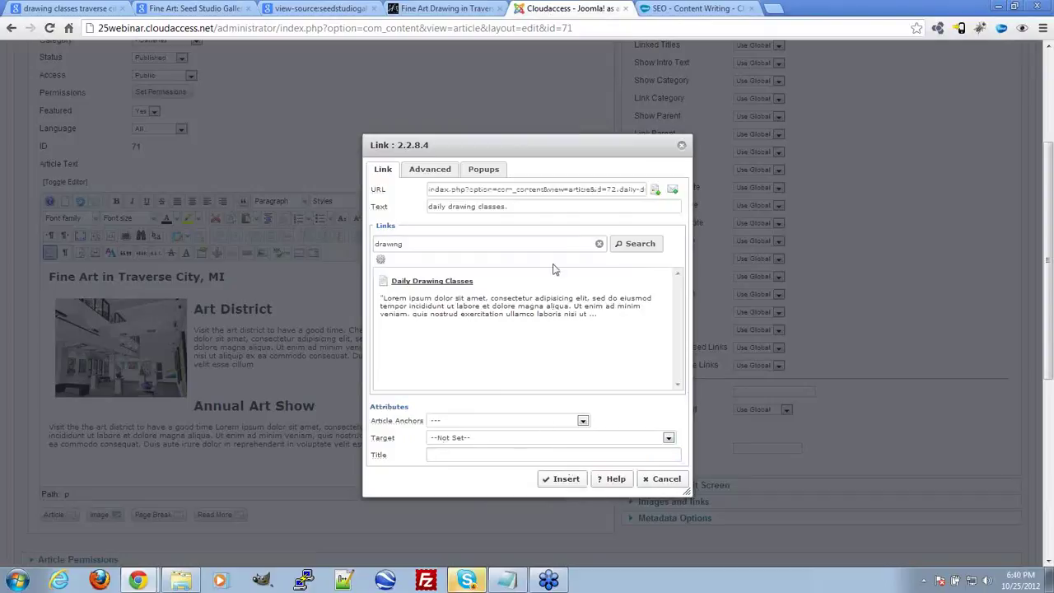
pyautogui.click(564, 480)
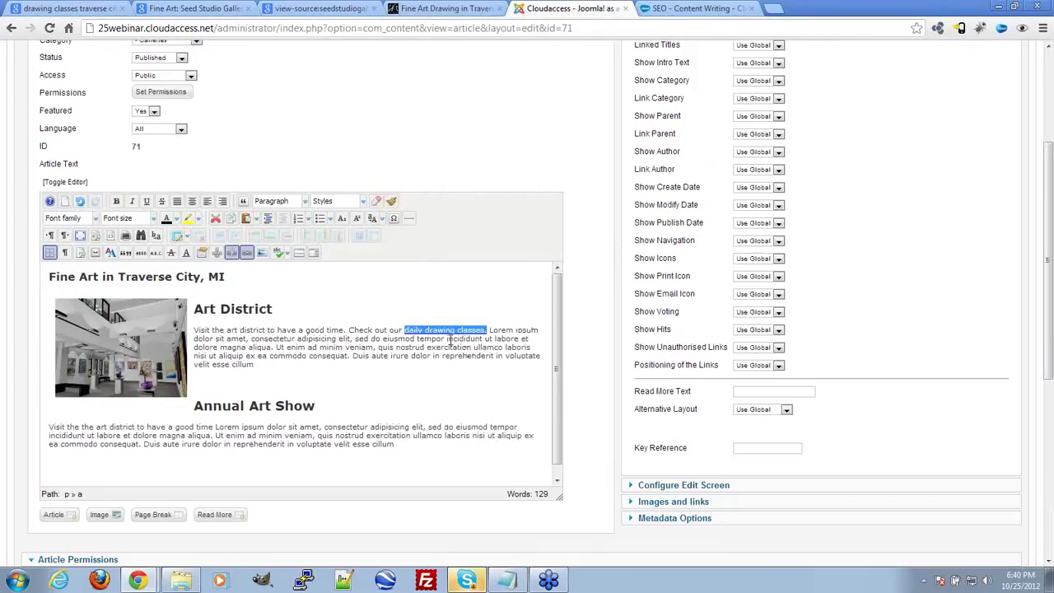
pyautogui.click(420, 323)
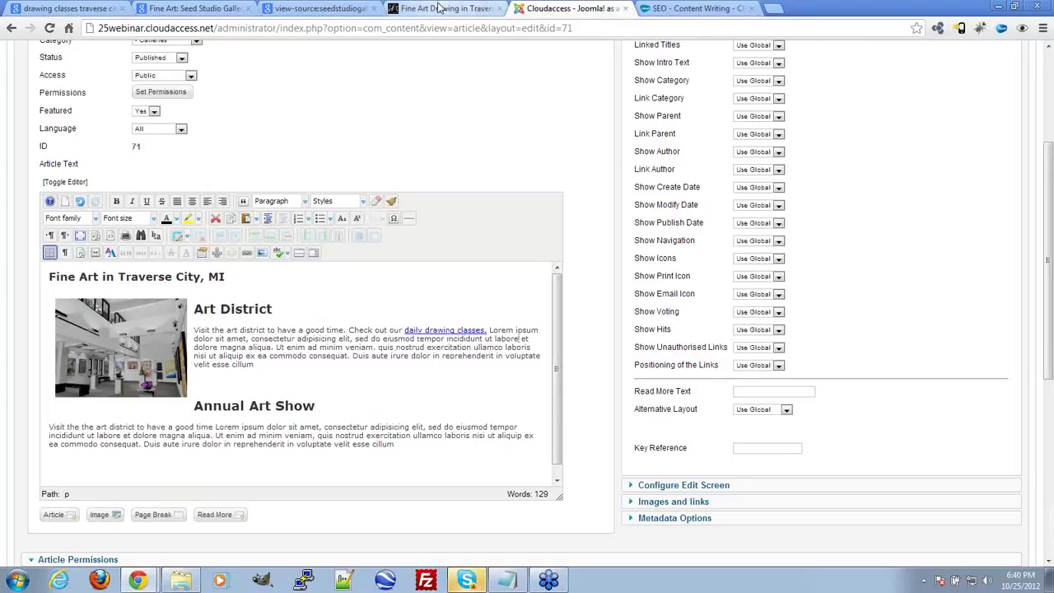
# Return to the live drawing page of the gallery site and view its Art Classes submenu
pyautogui.click(463, 7)
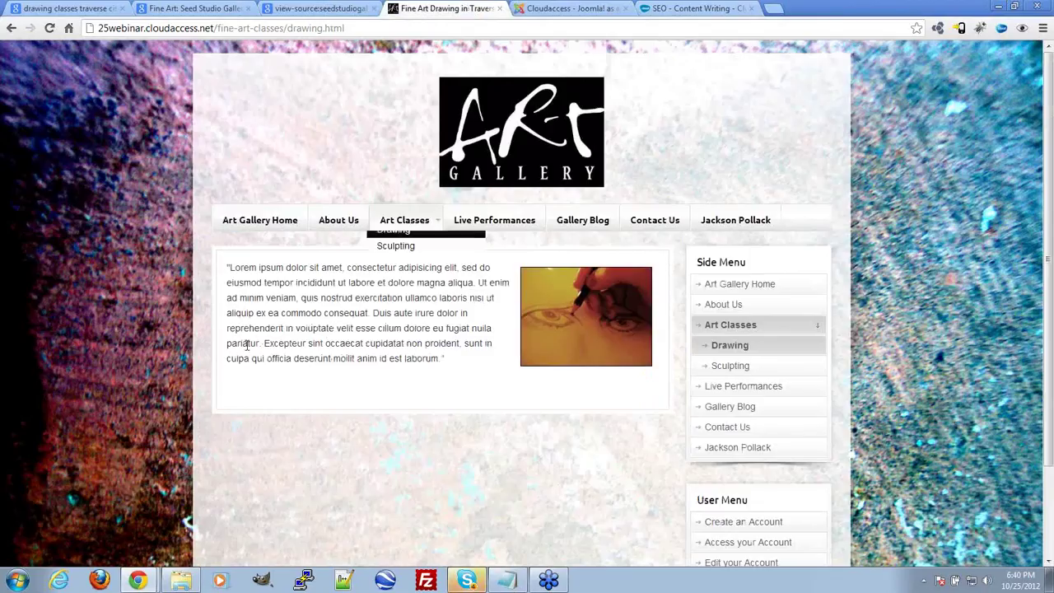
pyautogui.moveTo(403, 222)
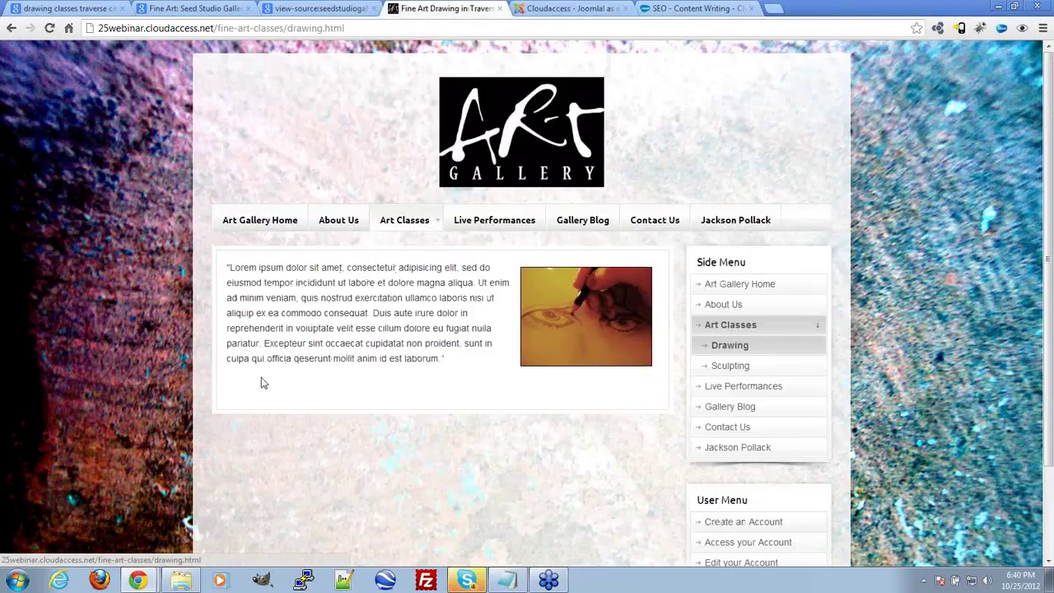
# Save and close the Welcome to the Fine Art Gallery article and open the Daily Drawing Classes article for editing
pyautogui.click(558, 6)
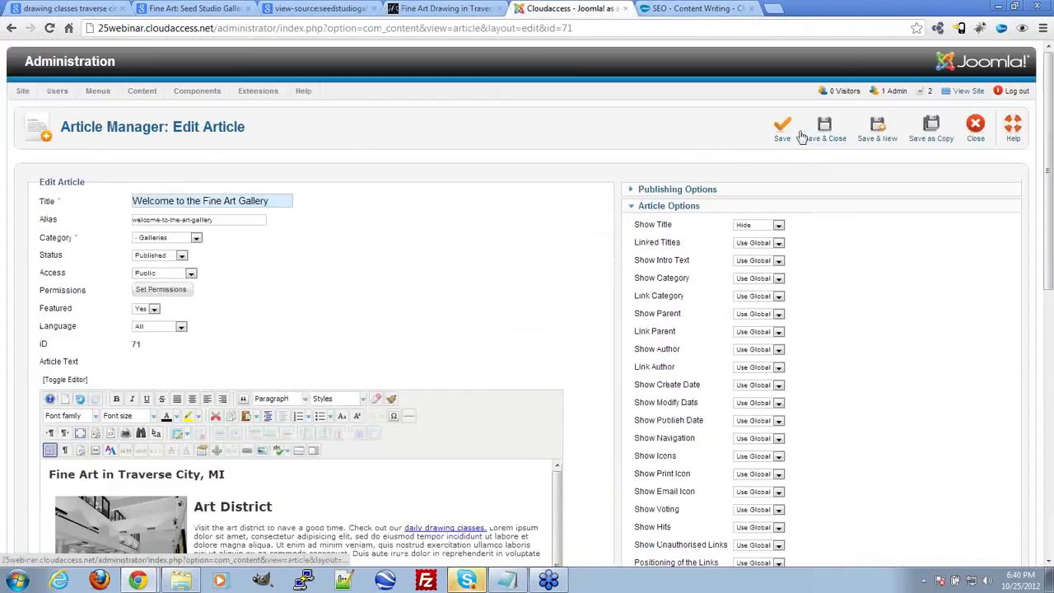
pyautogui.click(825, 136)
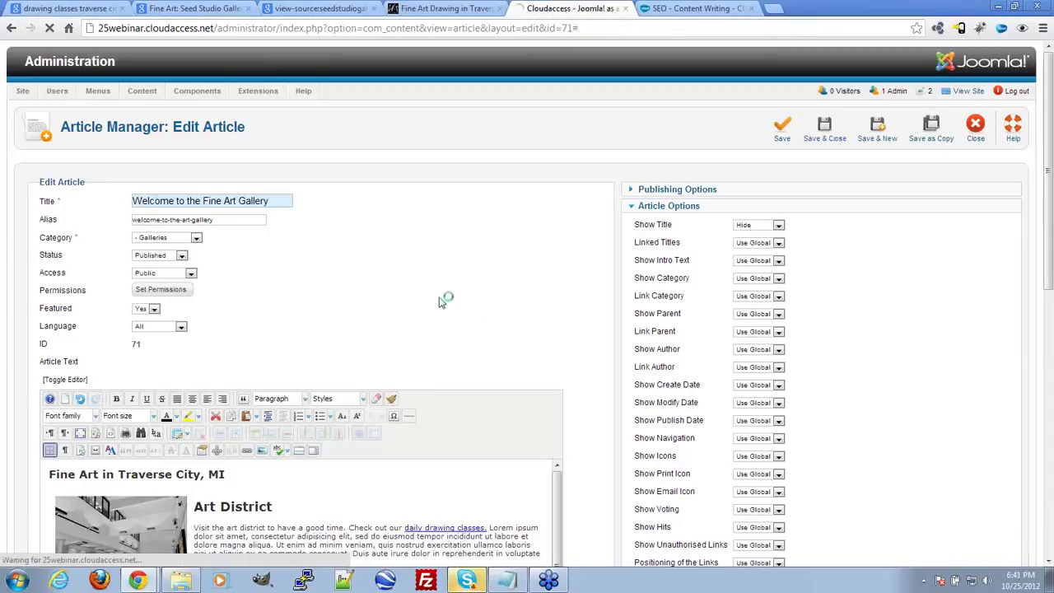
pyautogui.scroll(-4, 310, 331)
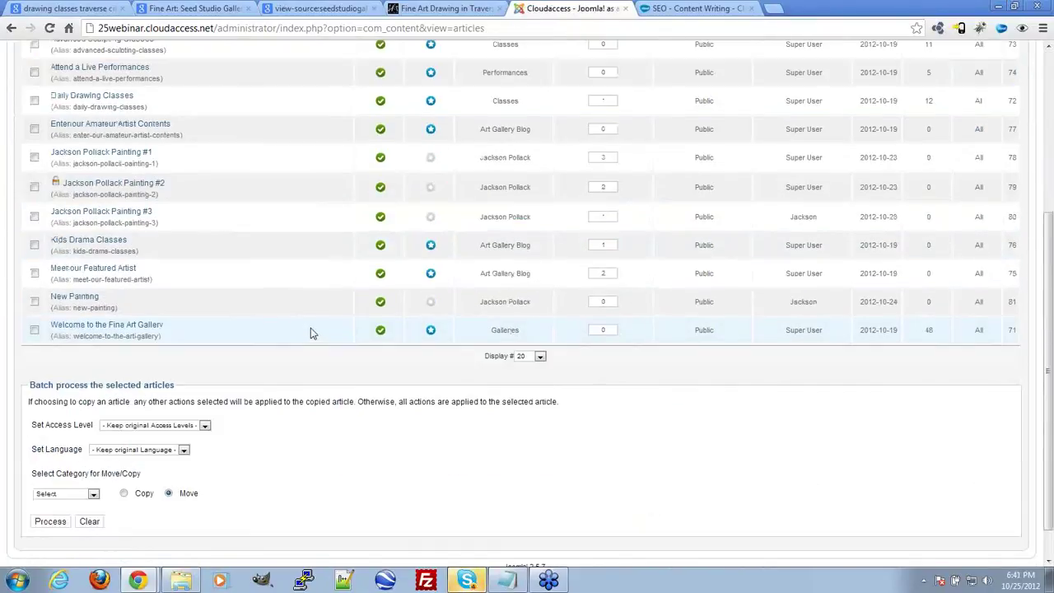
pyautogui.scroll(2, 165, 263)
pyautogui.click(105, 234)
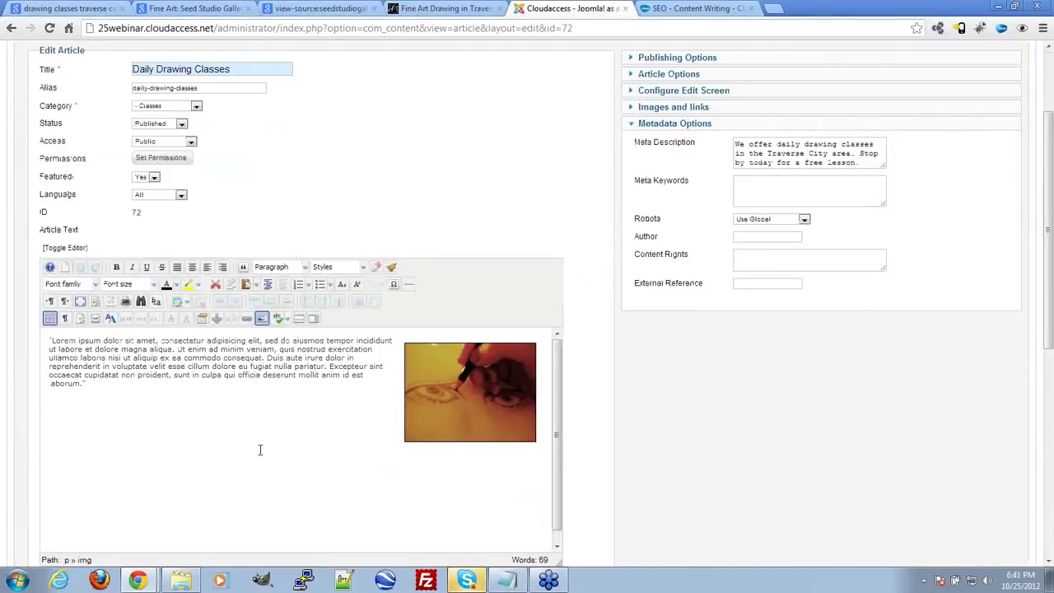
# Copy the last part of the Lorem ipsum paragraph and paste it repeatedly below the original text to lengthen the article
pyautogui.scroll(-3, 261, 447)
pyautogui.moveTo(212, 415); pyautogui.dragTo(36, 363)
pyautogui.hotkey('ctrl', 'c')
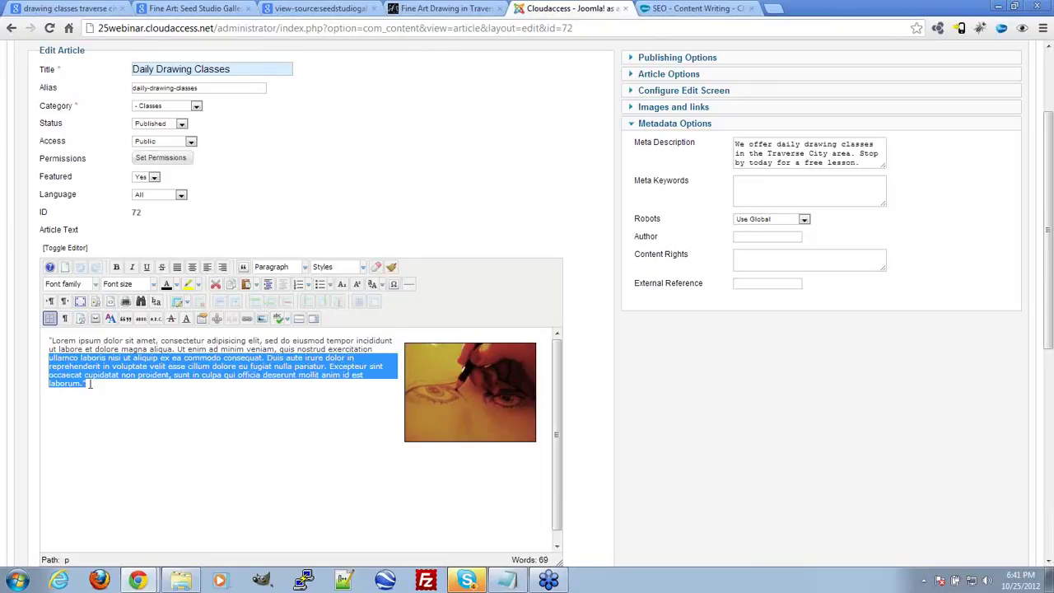
pyautogui.click(132, 341)
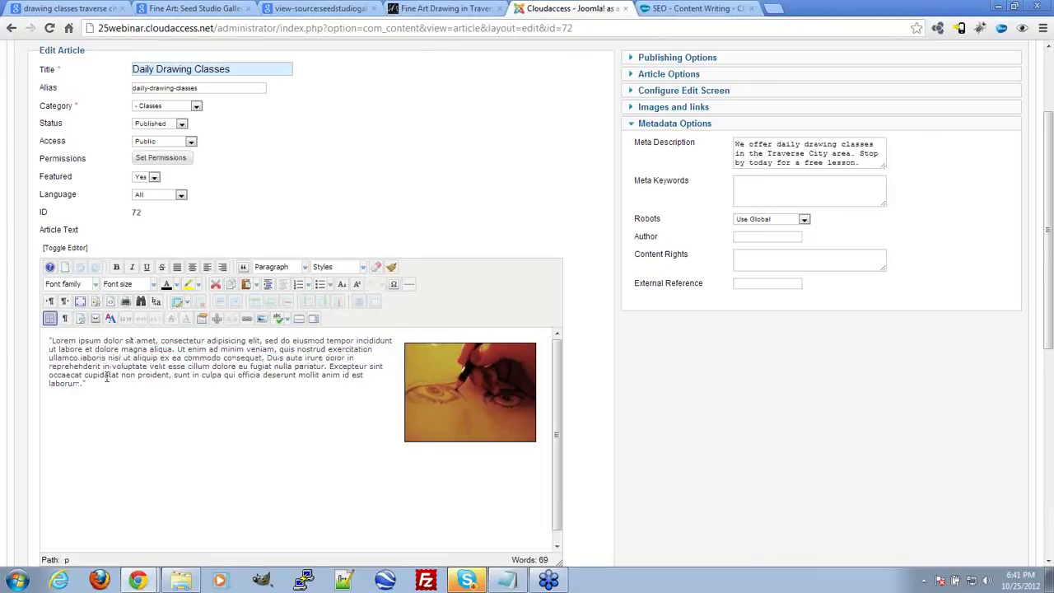
pyautogui.hotkey('ctrl', 'v')
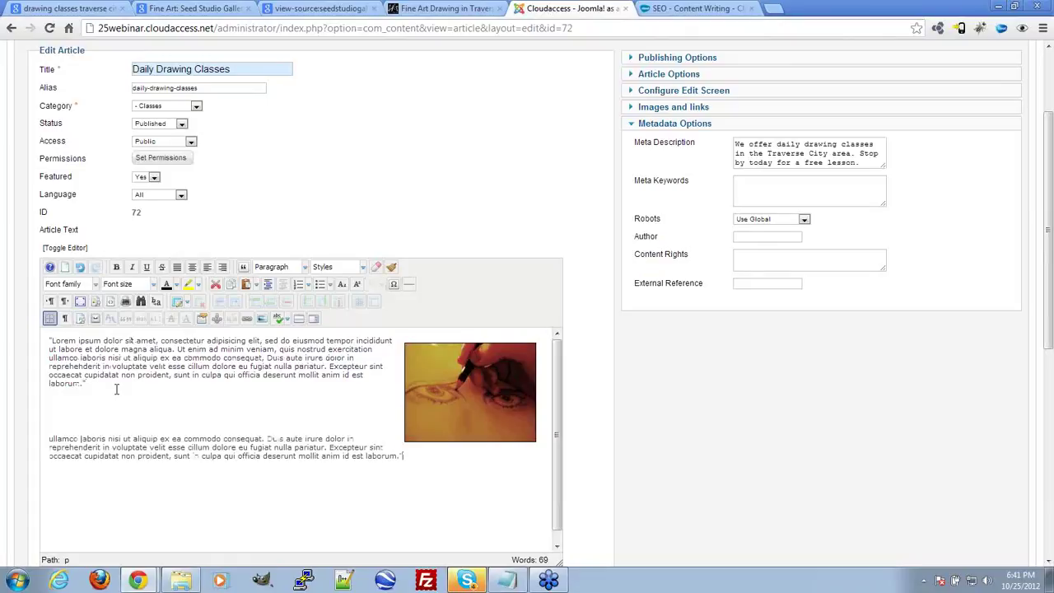
pyautogui.hotkey('ctrl', 'v')
pyautogui.hotkey('ctrl', 'v')
pyautogui.hotkey('ctrl', 'v')
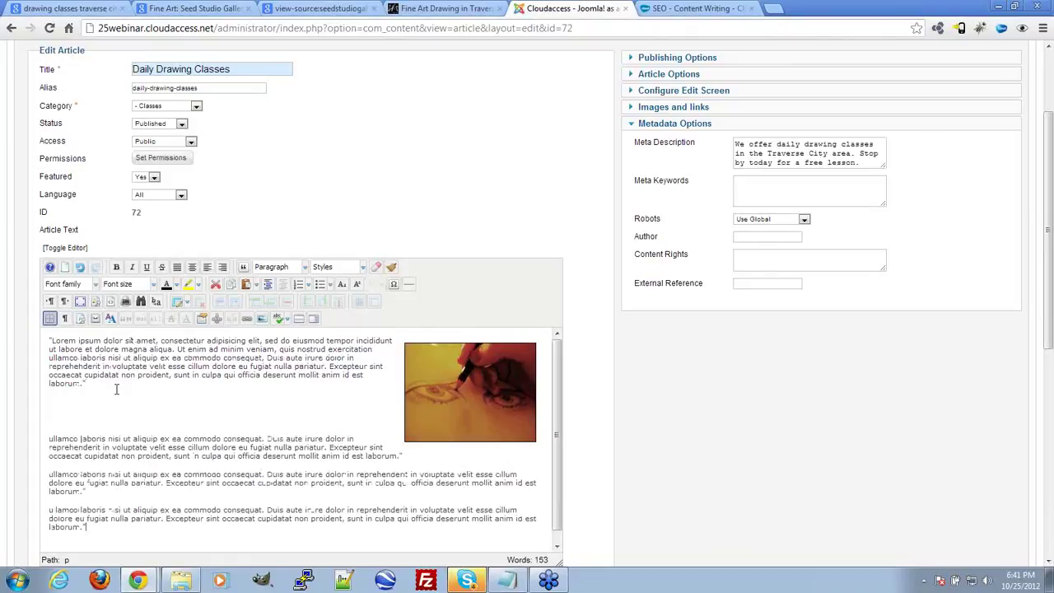
# Add the line "Daily Drawing Class Schedule" on its own between the pasted paragraphs
pyautogui.click(130, 474)
pyautogui.press('Return')
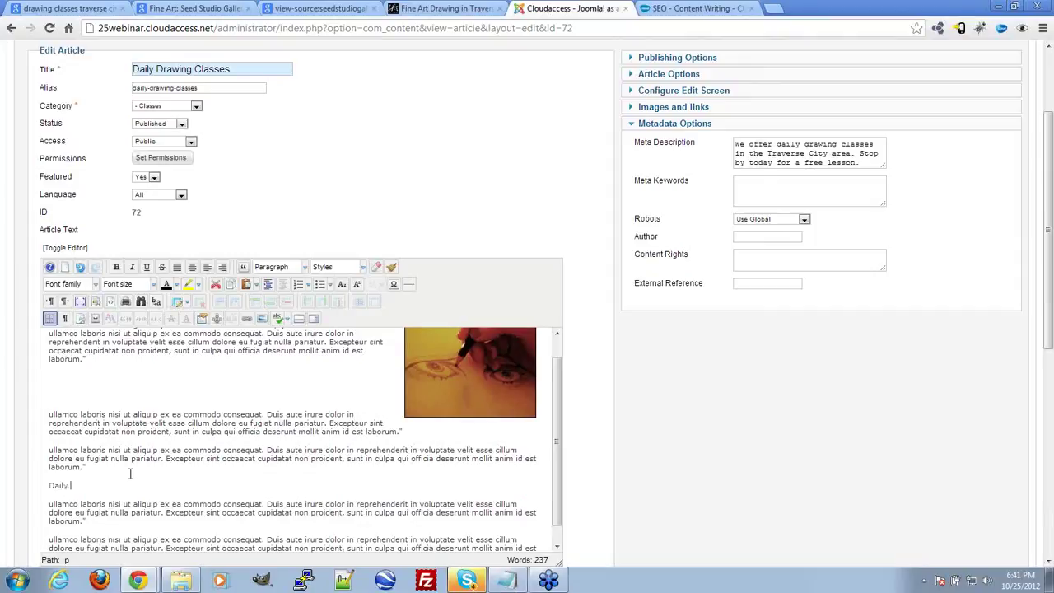
pyautogui.write('Class CS')
pyautogui.press('BackSpace')
pyautogui.press('BackSpace')
pyautogui.write('Schedule')
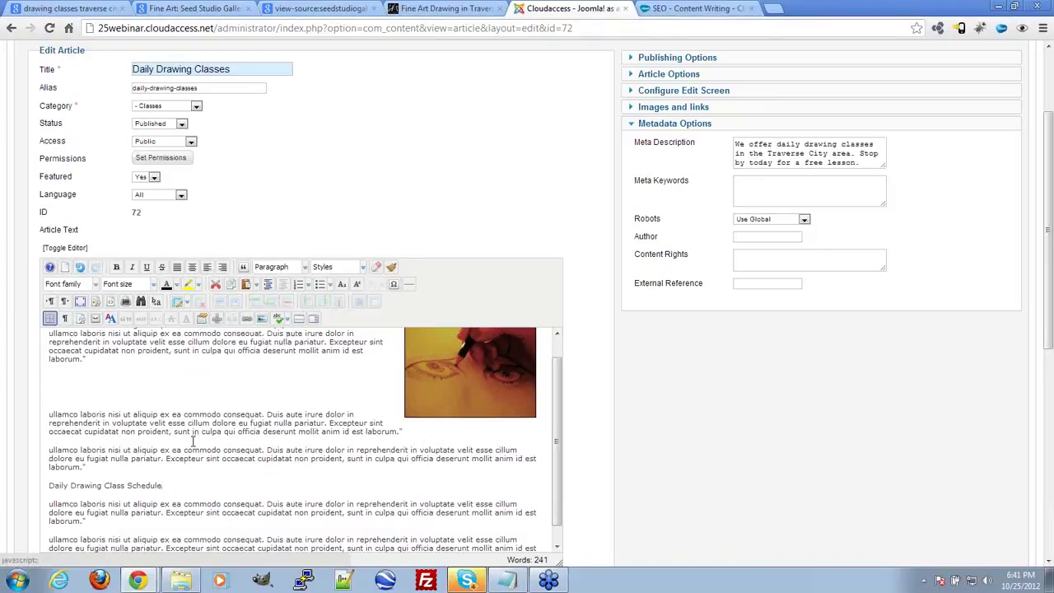
# Insert an anchor named "dailyclasses" at the end of the Daily Drawing Class Schedule line
pyautogui.click(216, 320)
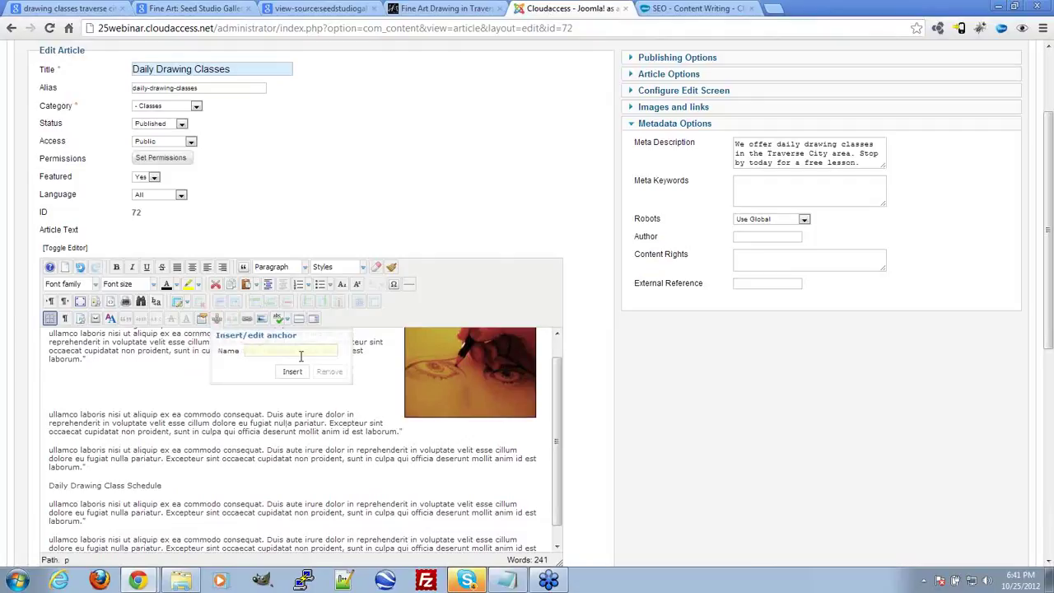
pyautogui.write('dailyclasses')
pyautogui.click(292, 371)
pyautogui.click(211, 492)
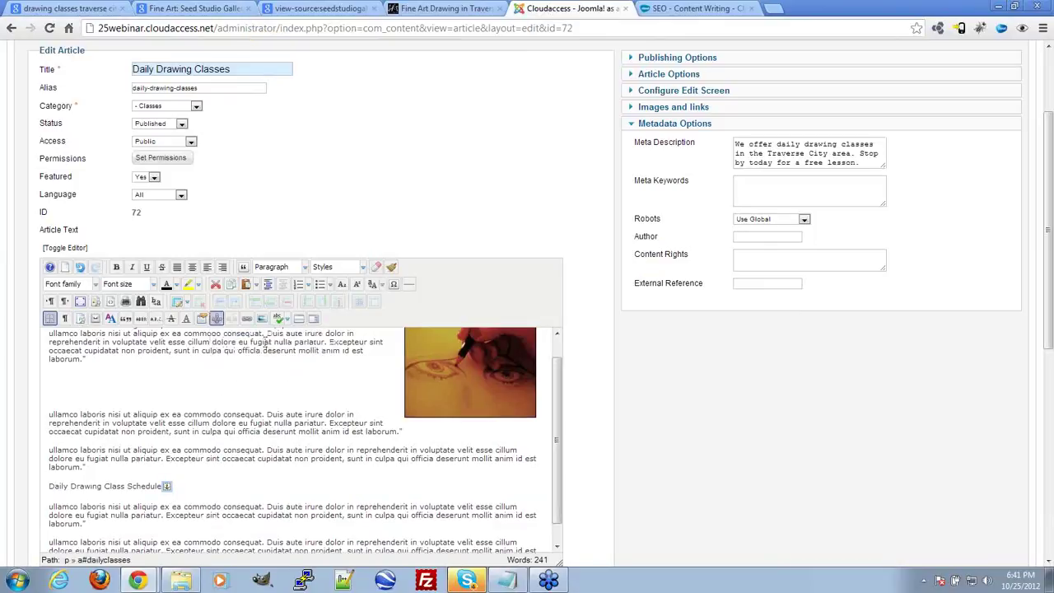
# Save and close the Daily Drawing Classes article and reopen the Welcome to the Fine Art Gallery article
pyautogui.scroll(2, 811, 379)
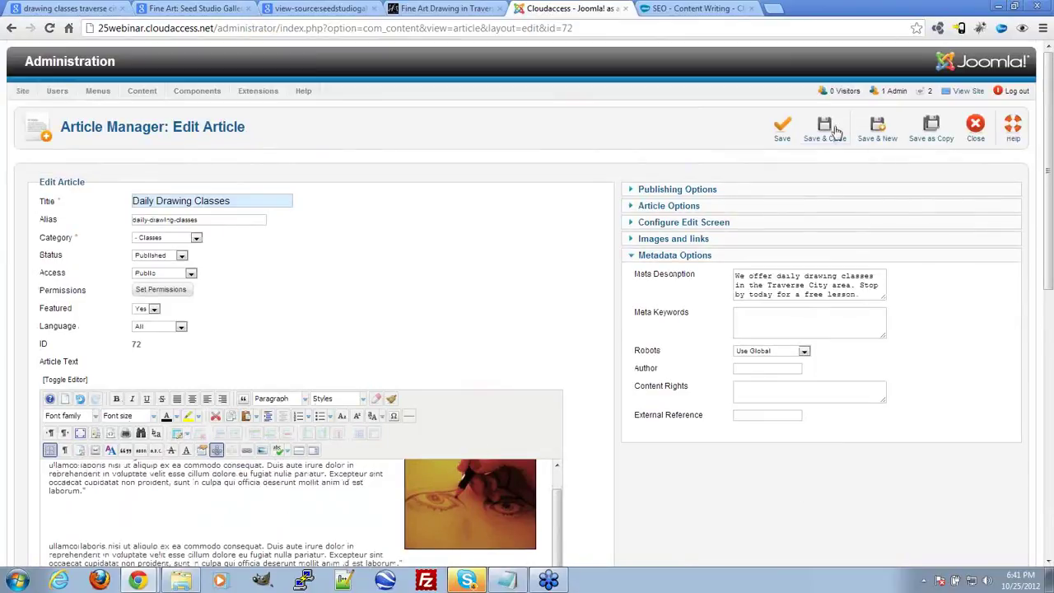
pyautogui.click(833, 130)
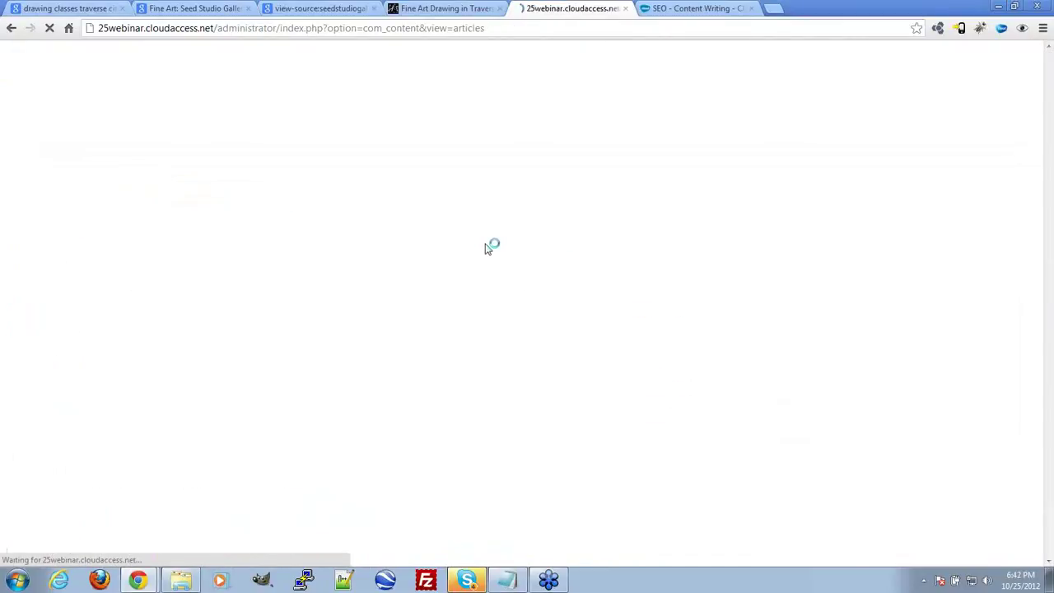
pyautogui.scroll(-4, 482, 242)
pyautogui.scroll(2, 477, 277)
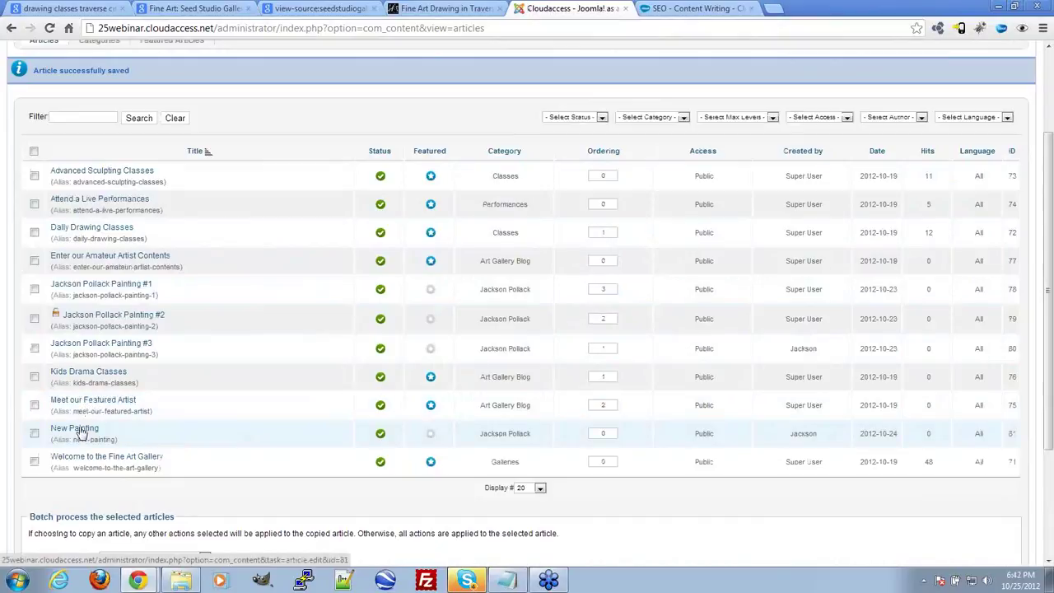
pyautogui.click(98, 457)
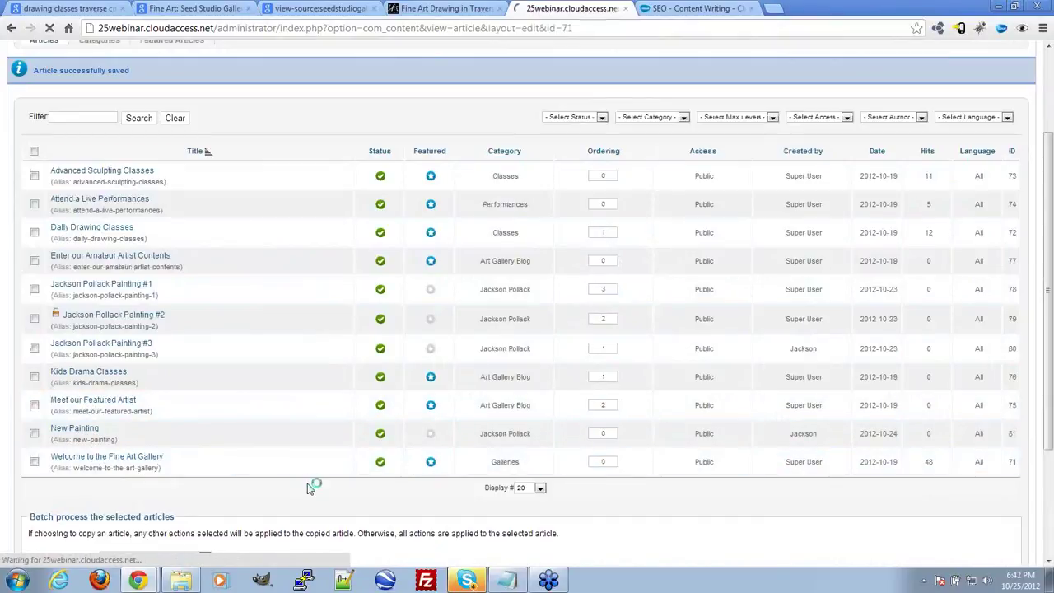
pyautogui.scroll(-2, 484, 404)
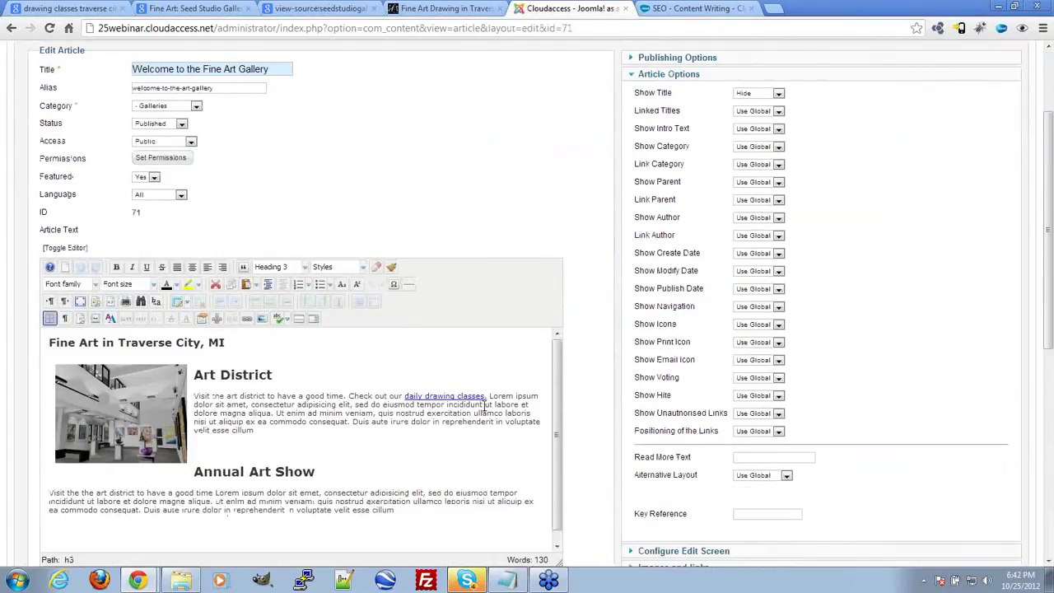
# Change the wording "daily drawing classes." under the Art District heading to "daily drawing class schedule"
pyautogui.click(484, 397)
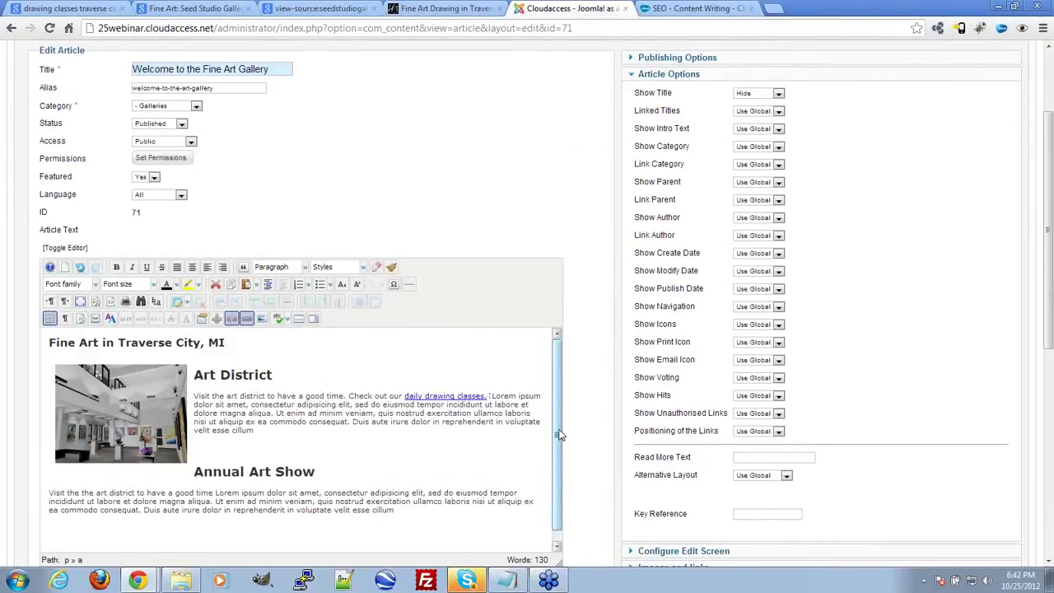
pyautogui.press('BackSpace')
pyautogui.press('BackSpace')
pyautogui.press('BackSpace')
pyautogui.press('BackSpace')
pyautogui.write('schedule')
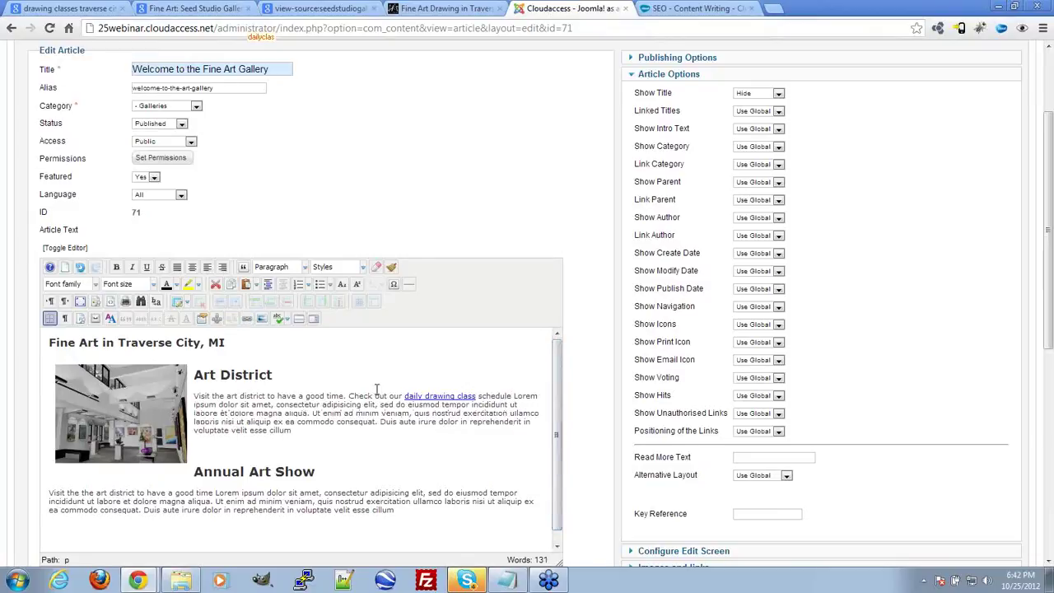
# Remove the existing link from the text "daily drawing class schedule"
pyautogui.moveTo(403, 396)
pyautogui.mouseDown()
pyautogui.moveTo(513, 395)
pyautogui.moveTo(403, 396)
pyautogui.mouseUp()
pyautogui.click(514, 396)
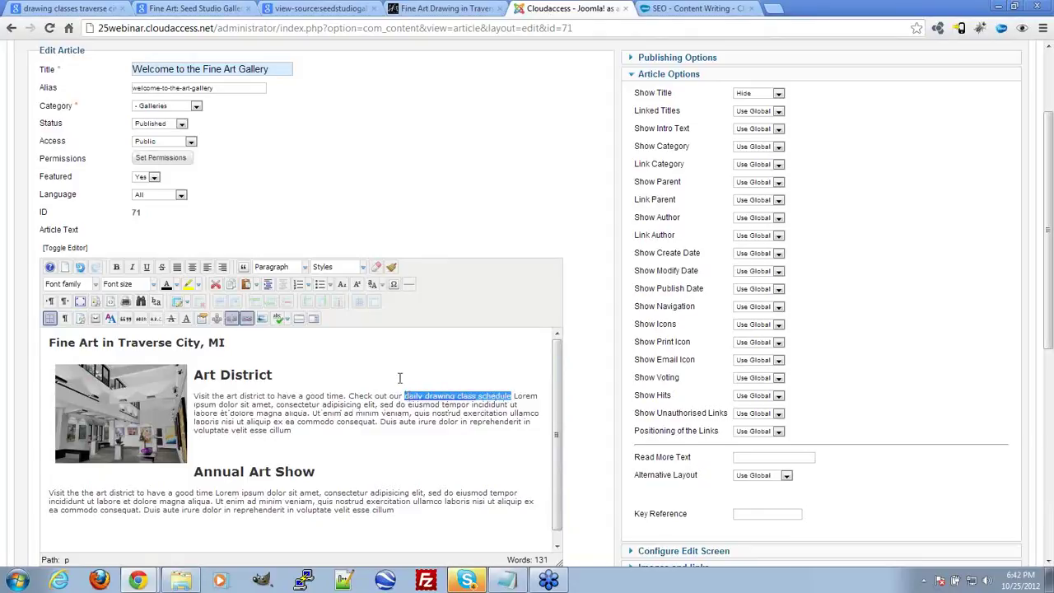
pyautogui.click(234, 321)
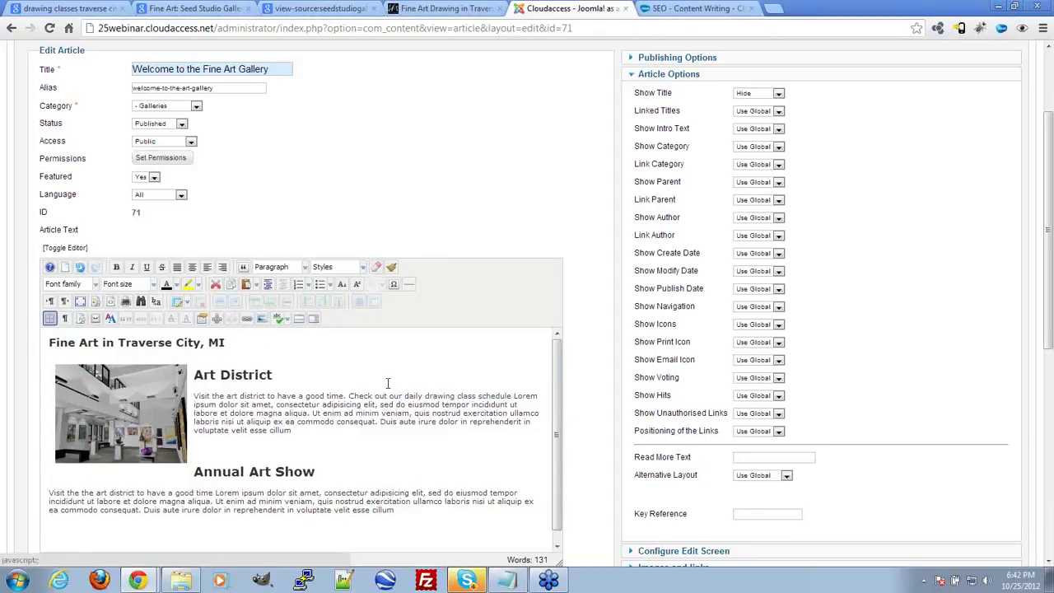
# Start a new link on "daily drawing class schedule", search for "drawing" and choose the Daily Drawing Classes article as its destination
pyautogui.moveTo(406, 396); pyautogui.dragTo(512, 395)
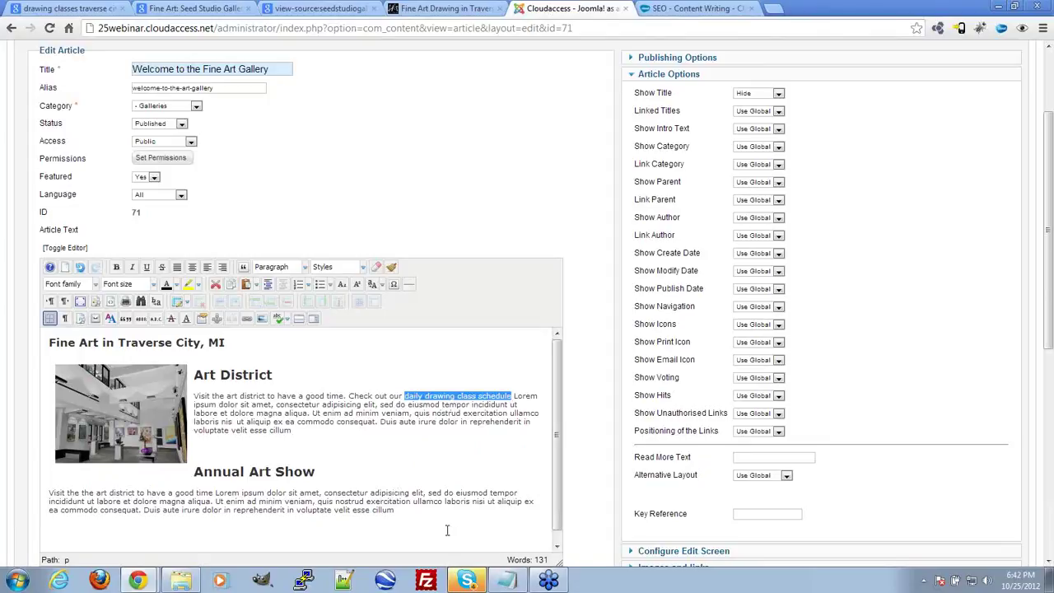
pyautogui.click(247, 319)
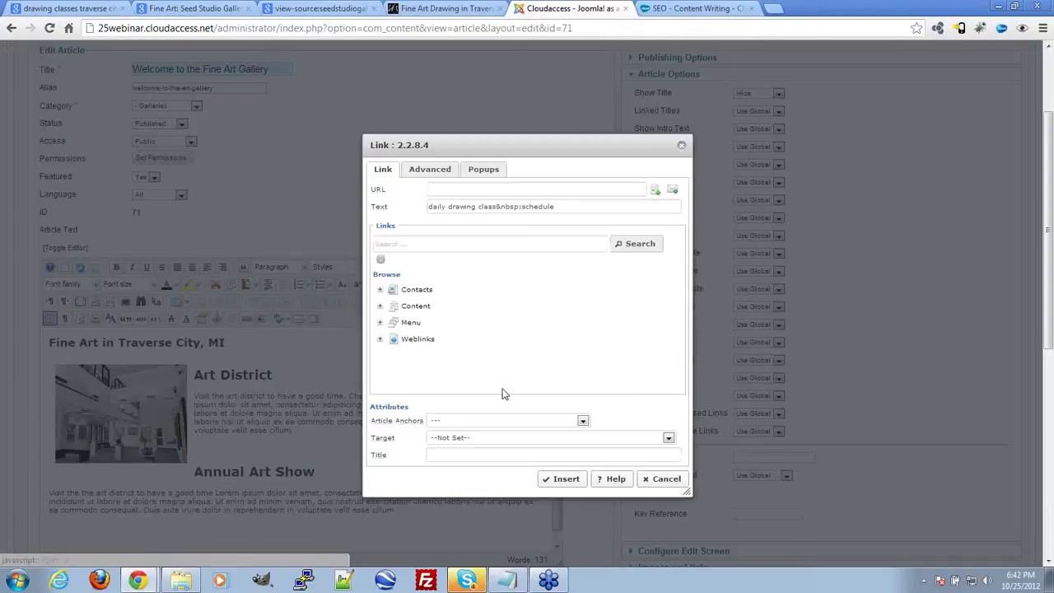
pyautogui.click(582, 421)
pyautogui.click(580, 422)
pyautogui.click(458, 244)
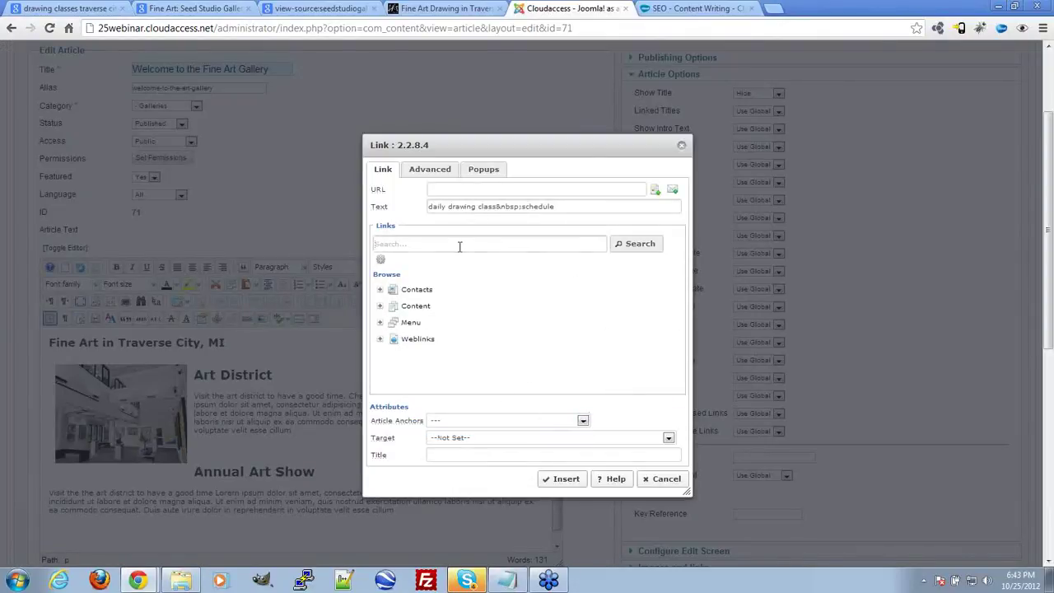
pyautogui.write('daily drawing')
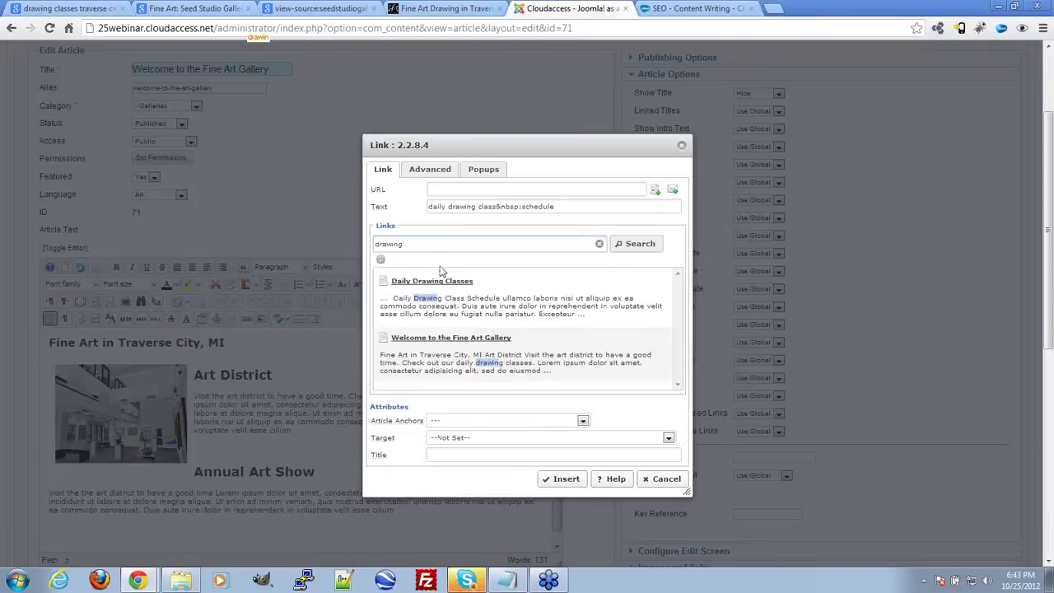
pyautogui.click(443, 281)
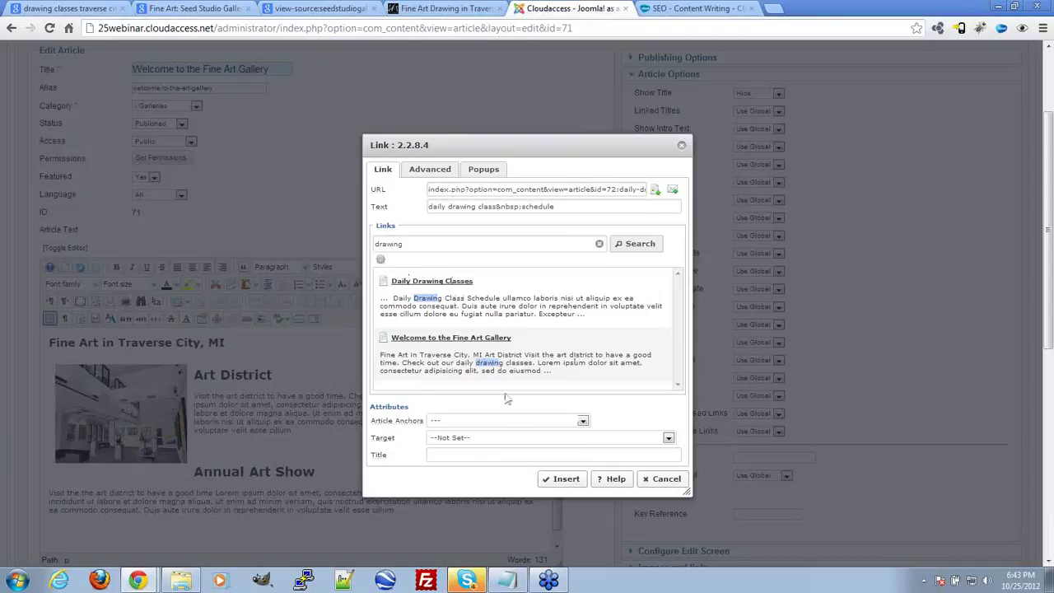
# Check the available target and article anchor options for the link
pyautogui.click(466, 439)
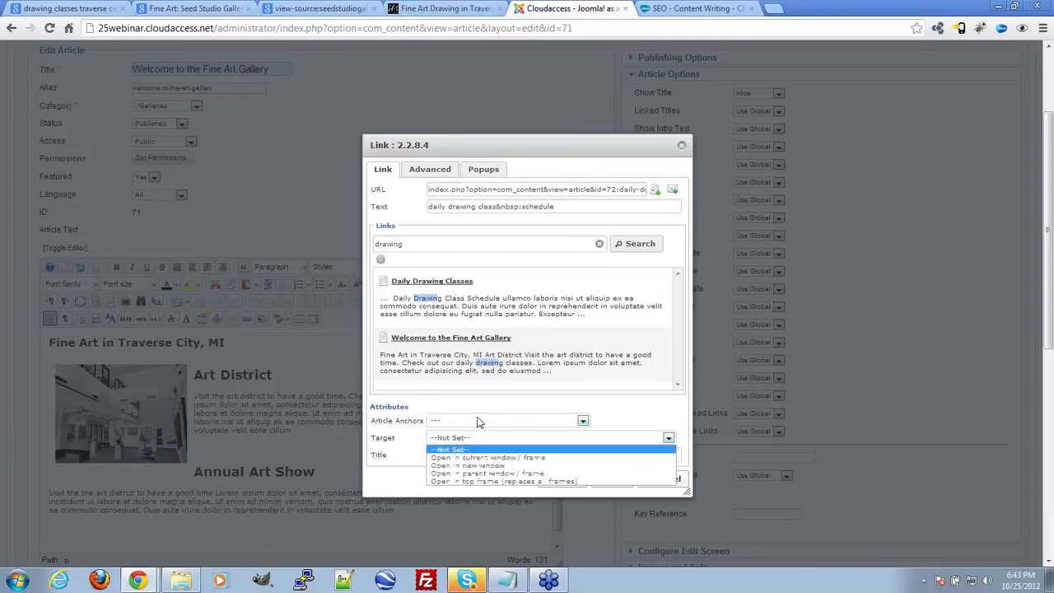
pyautogui.click(480, 421)
pyautogui.click(582, 423)
pyautogui.click(586, 426)
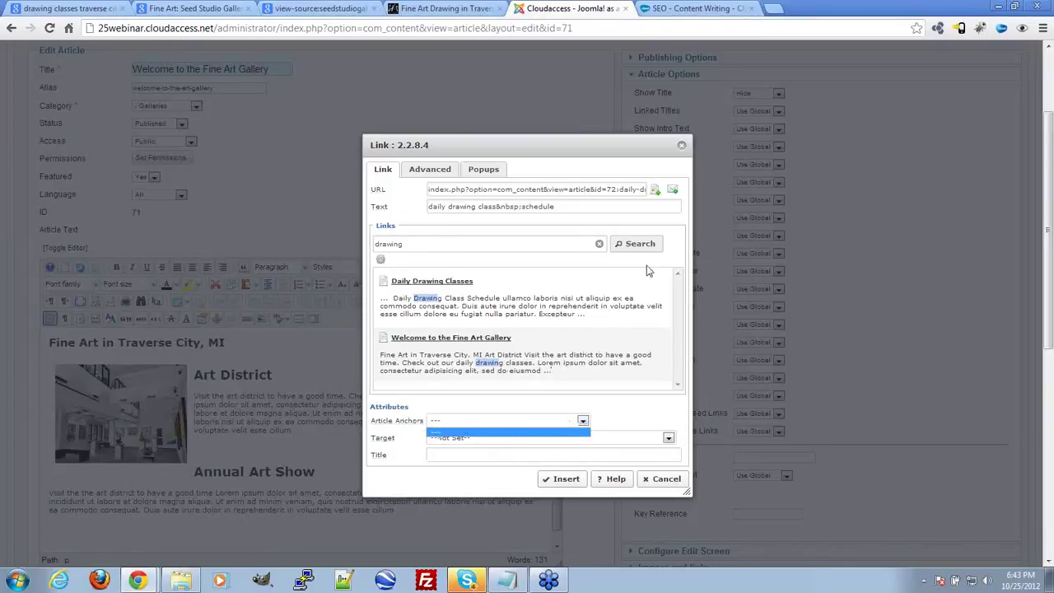
pyautogui.click(671, 248)
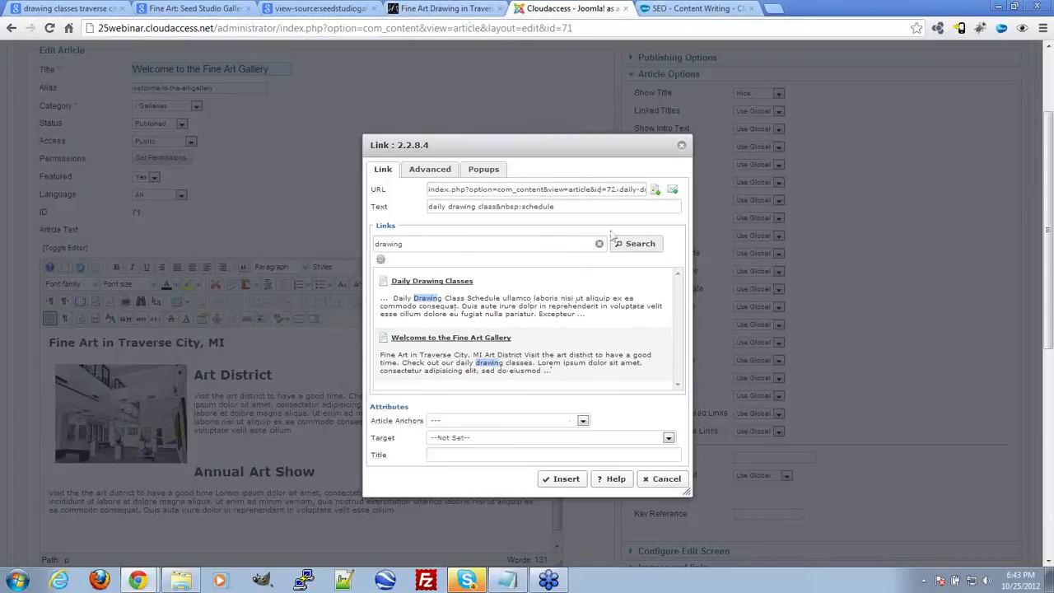
# Append the anchor "#dailydrawing" to the end of the link's URL
pyautogui.tripleClick(643, 188)
pyautogui.press('End')
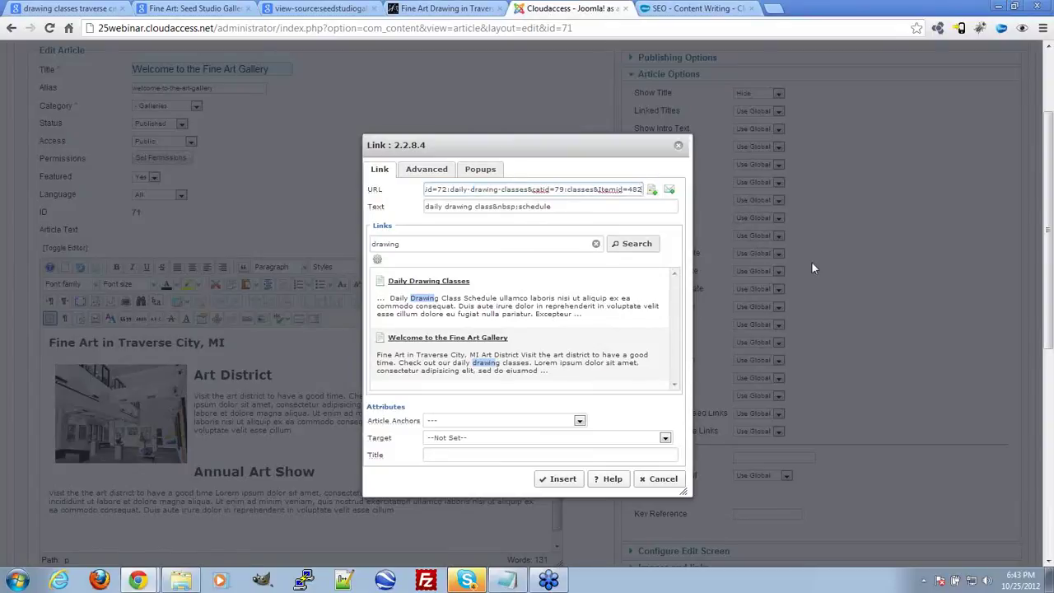
pyautogui.write('#')
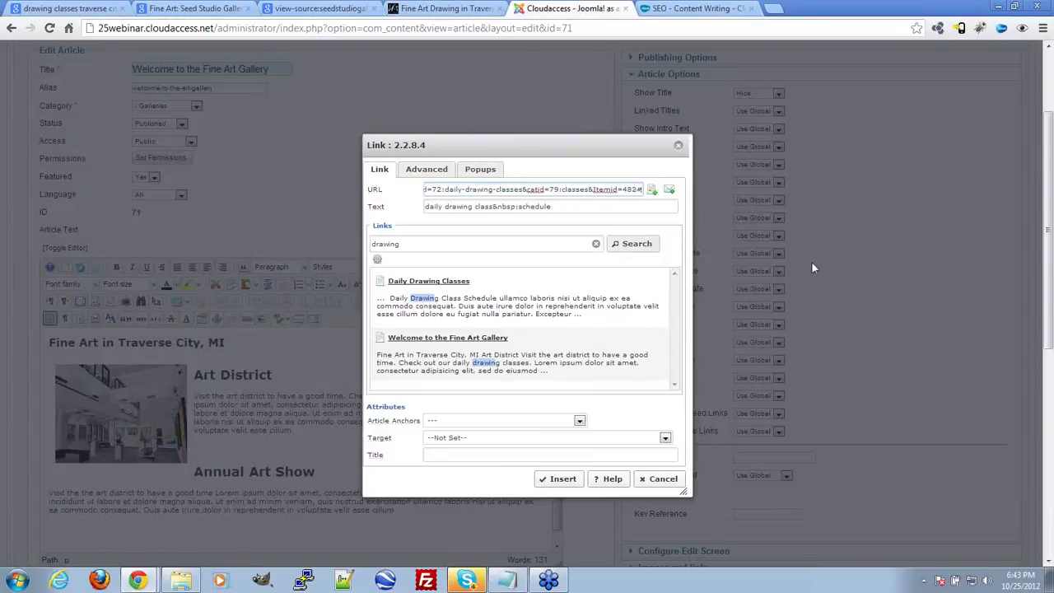
pyautogui.write('d')
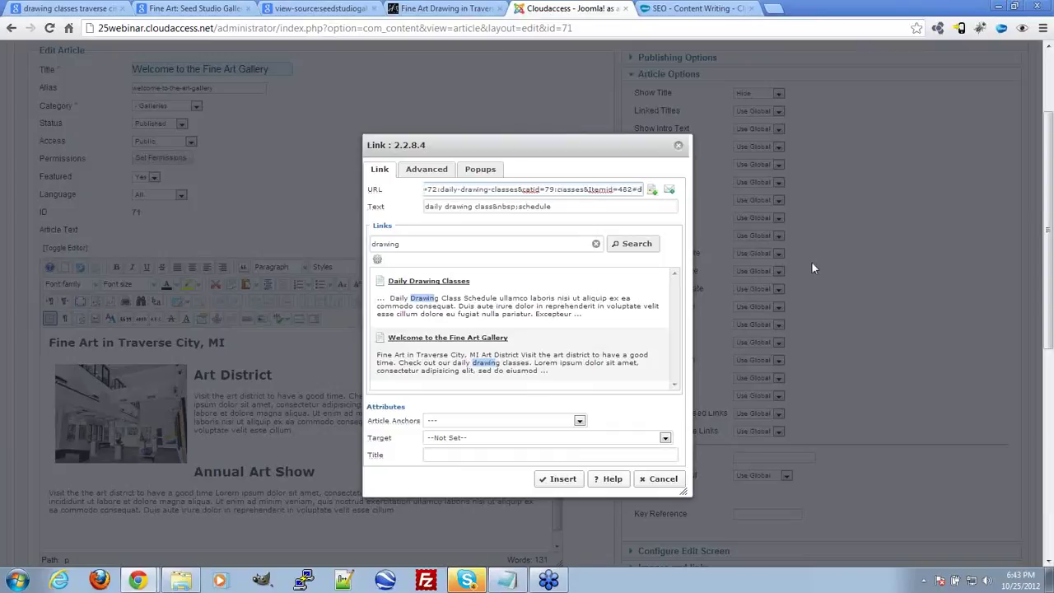
pyautogui.write('ail')
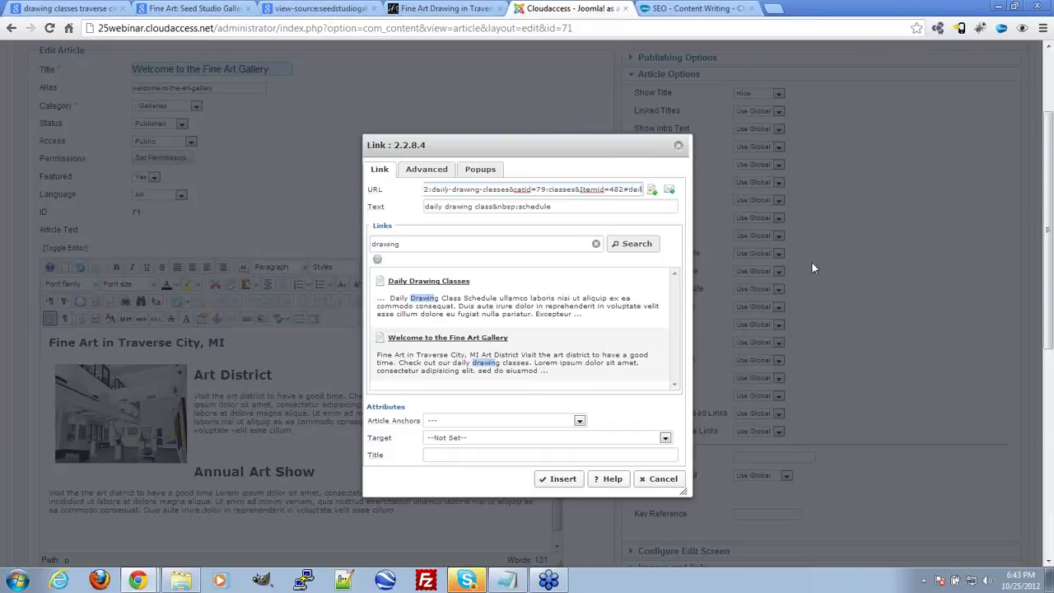
pyautogui.write('ydraw')
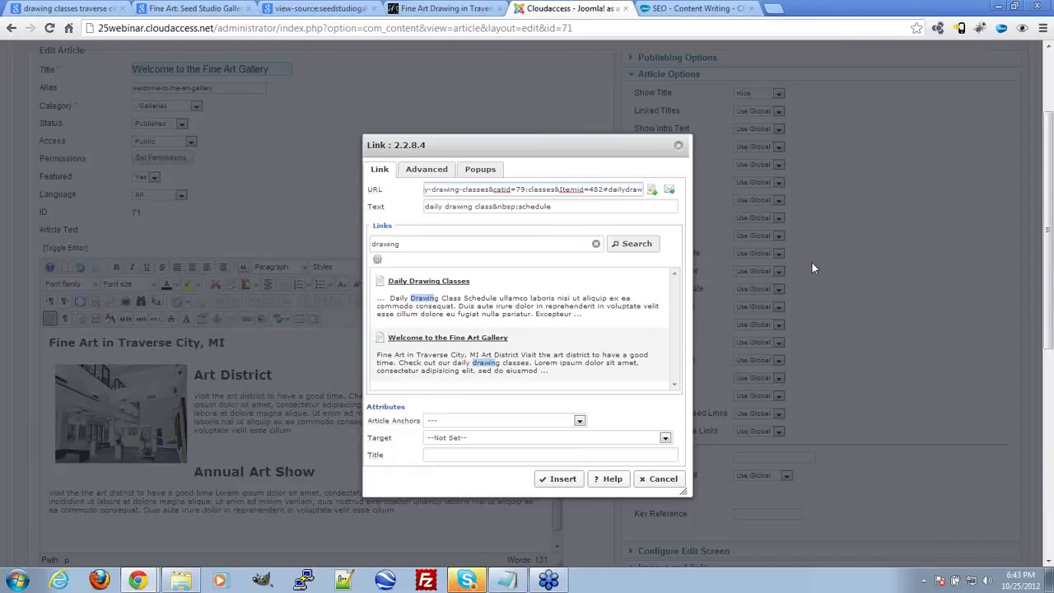
pyautogui.write('ing')
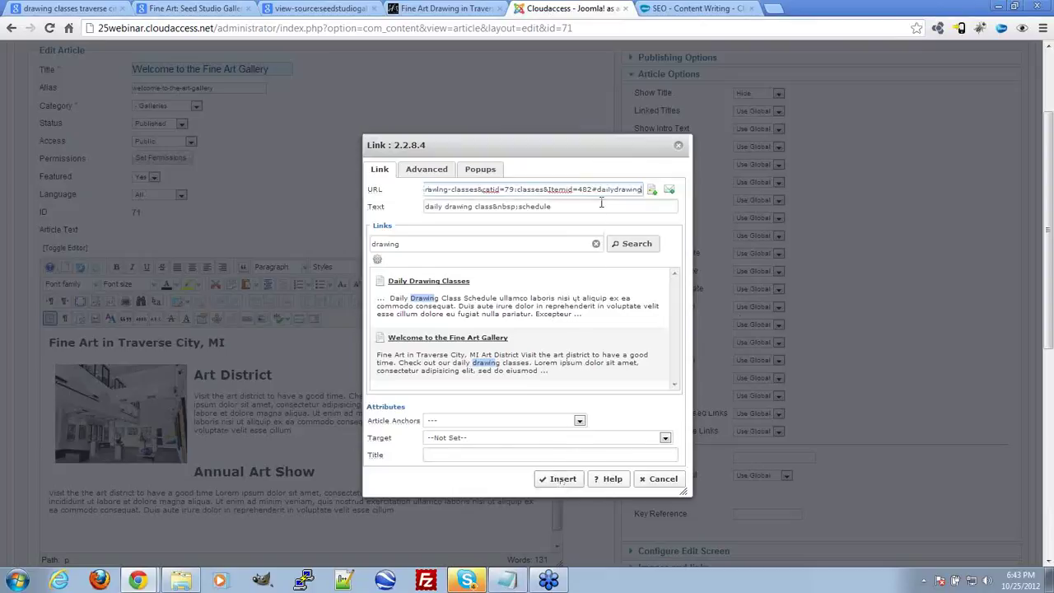
pyautogui.moveTo(596, 188); pyautogui.dragTo(663, 188)
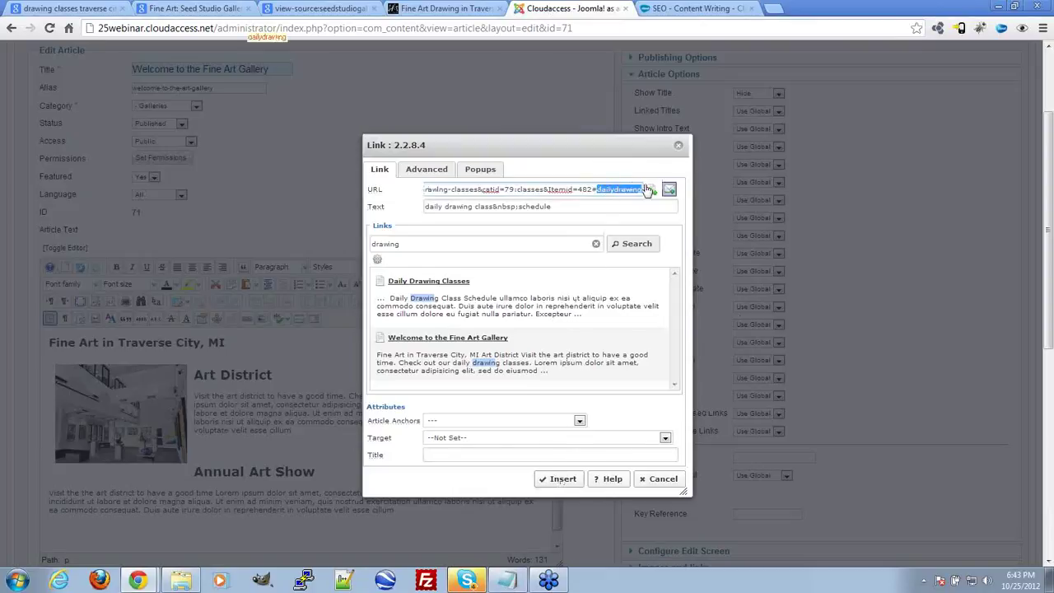
pyautogui.click(612, 189)
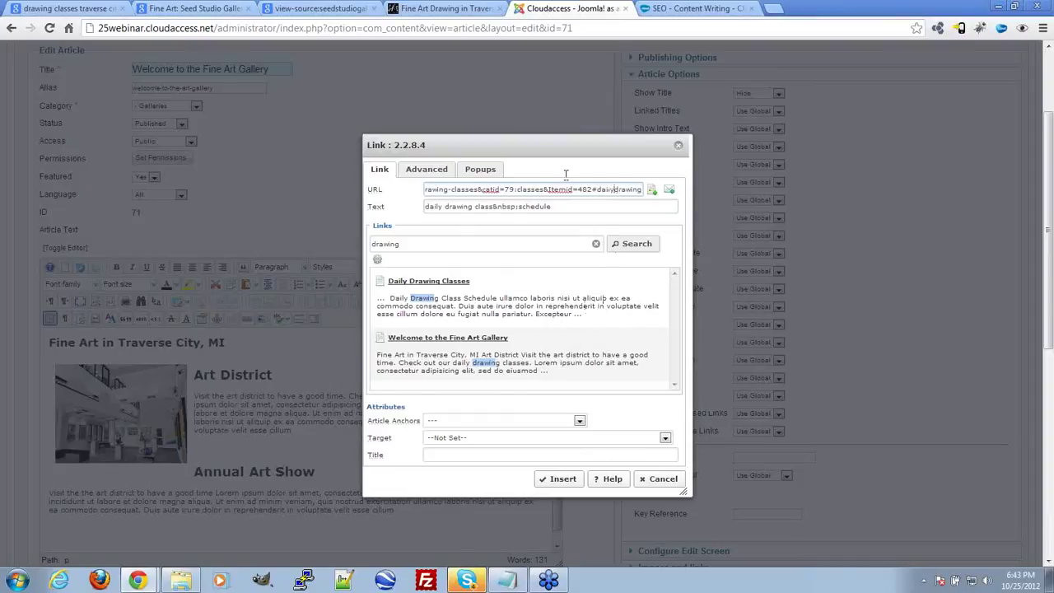
# Reload the published drawing classes page and open its source code
pyautogui.click(451, 8)
pyautogui.press('F5')
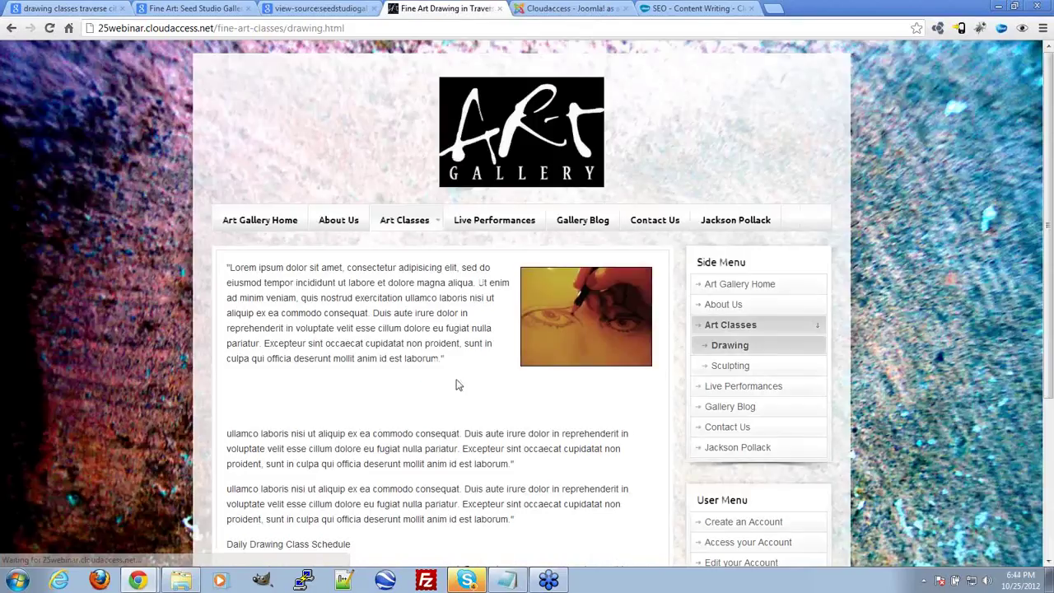
pyautogui.scroll(-3, 459, 385)
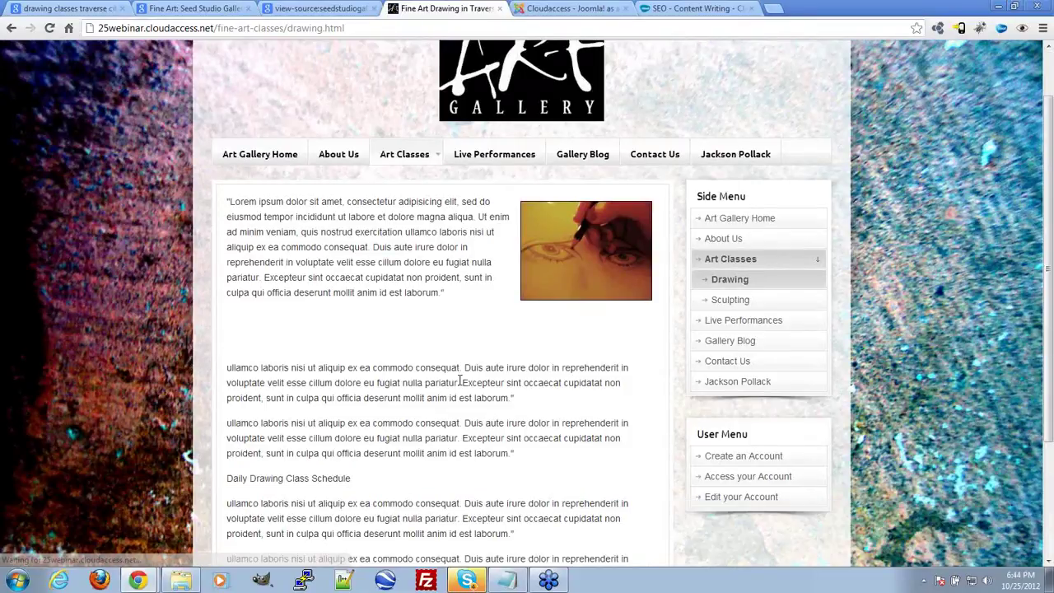
pyautogui.rightClick(423, 282)
pyautogui.click(431, 378)
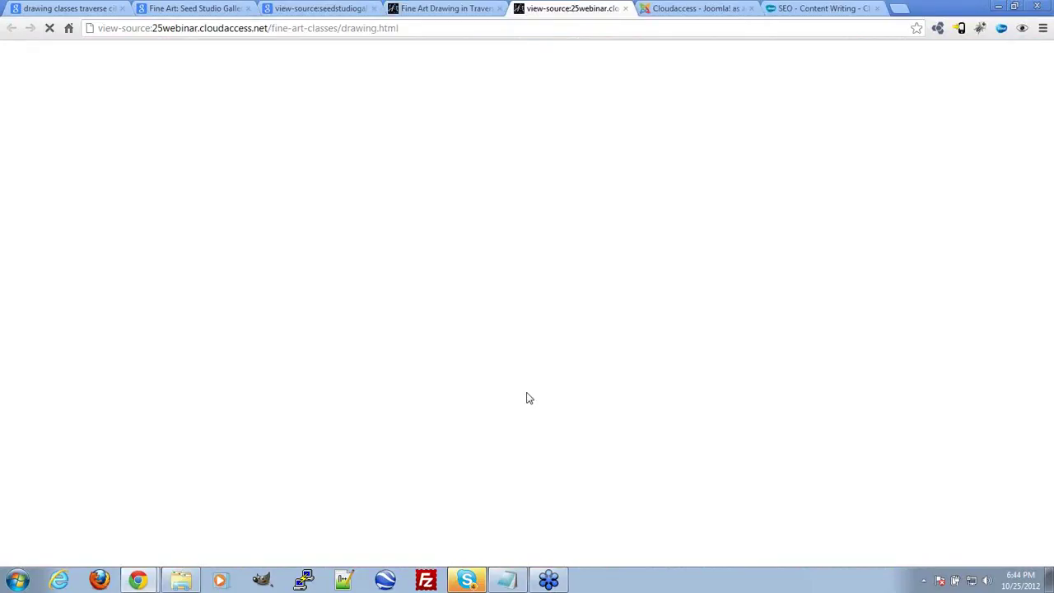
# Find the anchor name beside "Daily Drawing Class Schedule" in the page source
pyautogui.hotkey('ctrl', 'f')
pyautogui.write('d')
pyautogui.press('BackSpace')
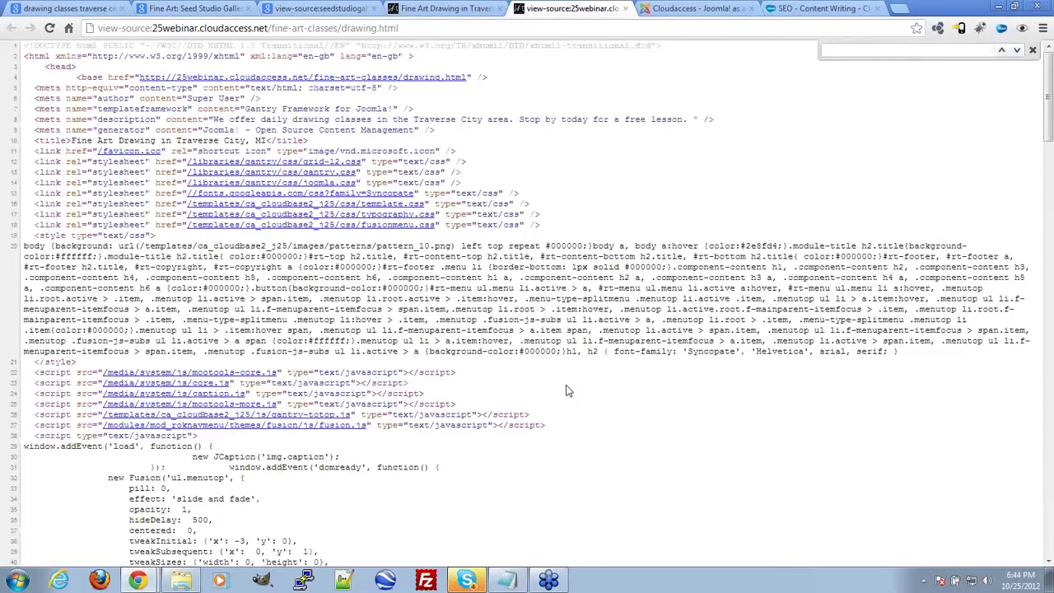
pyautogui.scroll(-15, 420, 393)
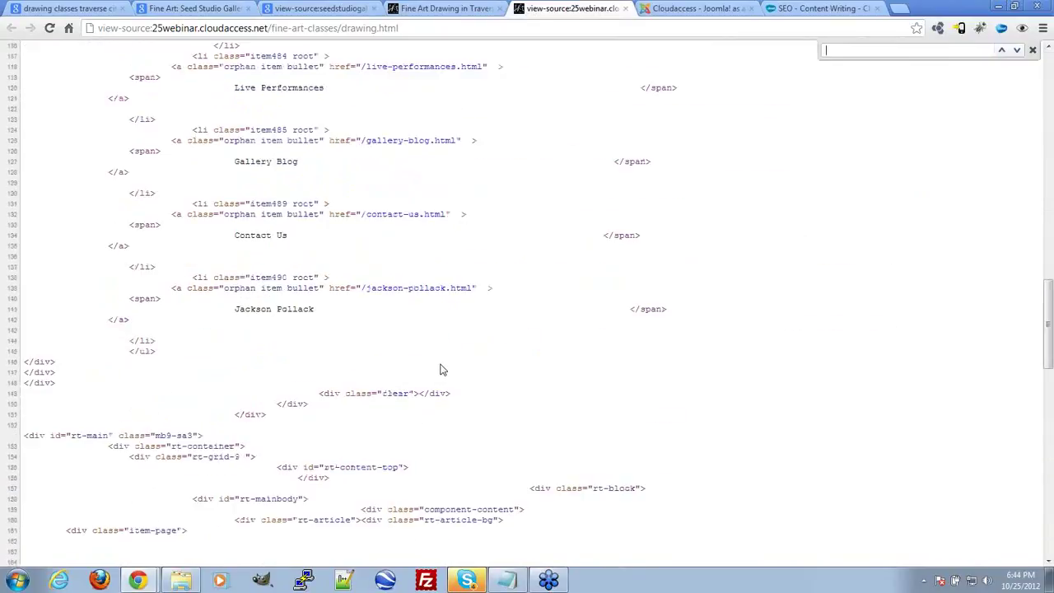
pyautogui.scroll(-5, 465, 360)
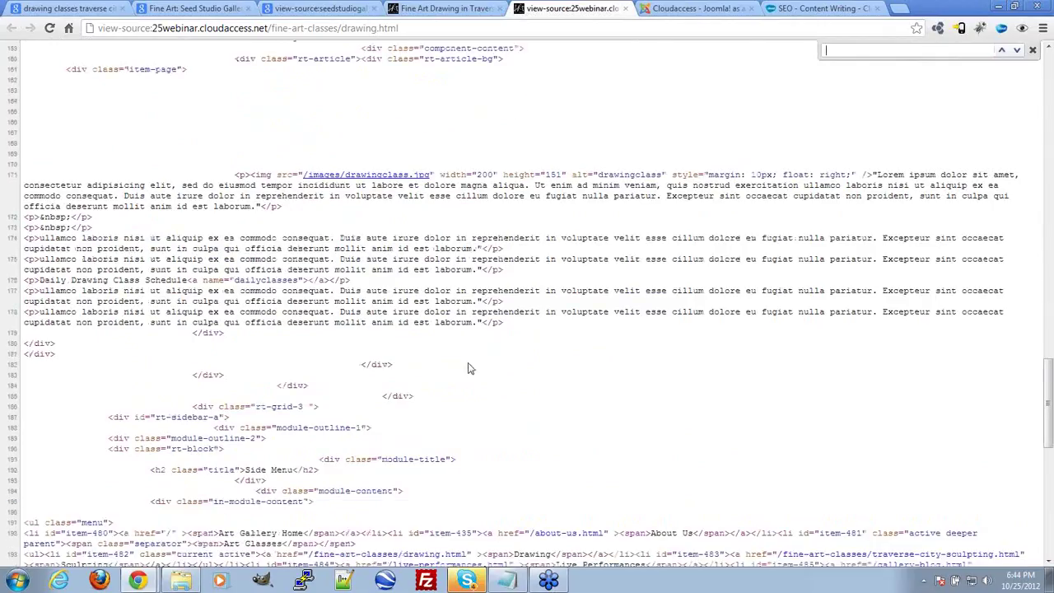
pyautogui.moveTo(299, 213); pyautogui.dragTo(234, 214)
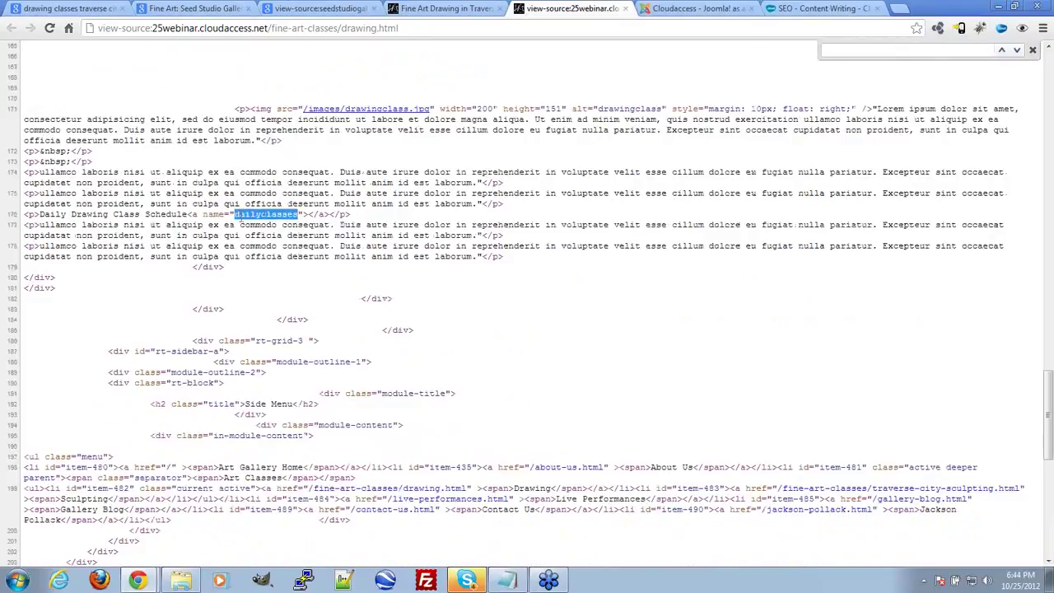
pyautogui.click(488, 220)
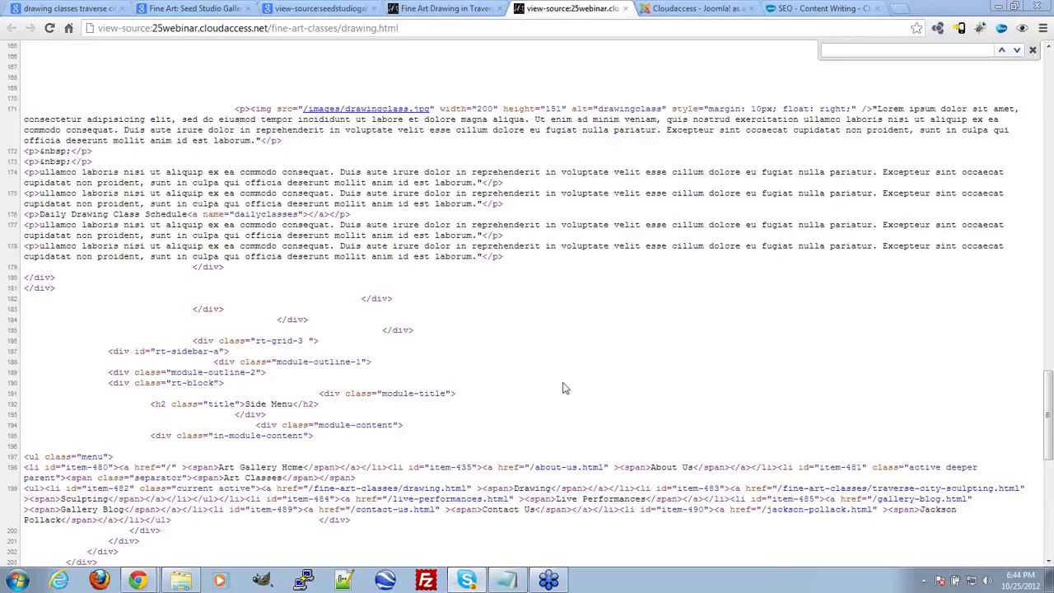
pyautogui.rightClick(601, 122)
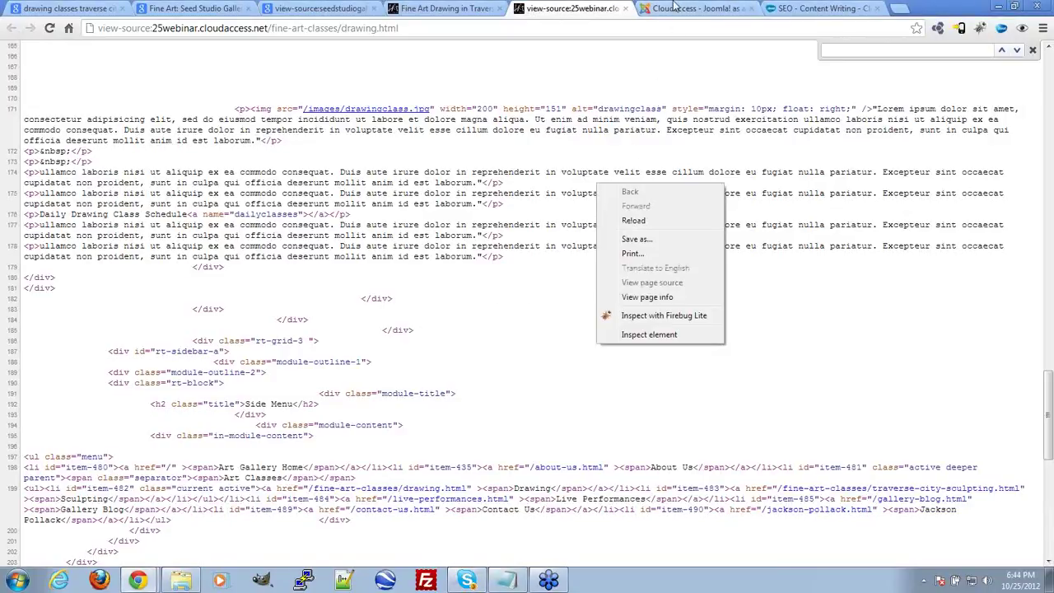
# Change the anchor at the end of the link's URL to "#dailyclasses" and insert the link in the article
pyautogui.click(695, 8)
pyautogui.moveTo(639, 188); pyautogui.dragTo(652, 190)
pyautogui.click(593, 189)
pyautogui.write('classes&catid=79:classes&Itemid=482#dailyclasses')
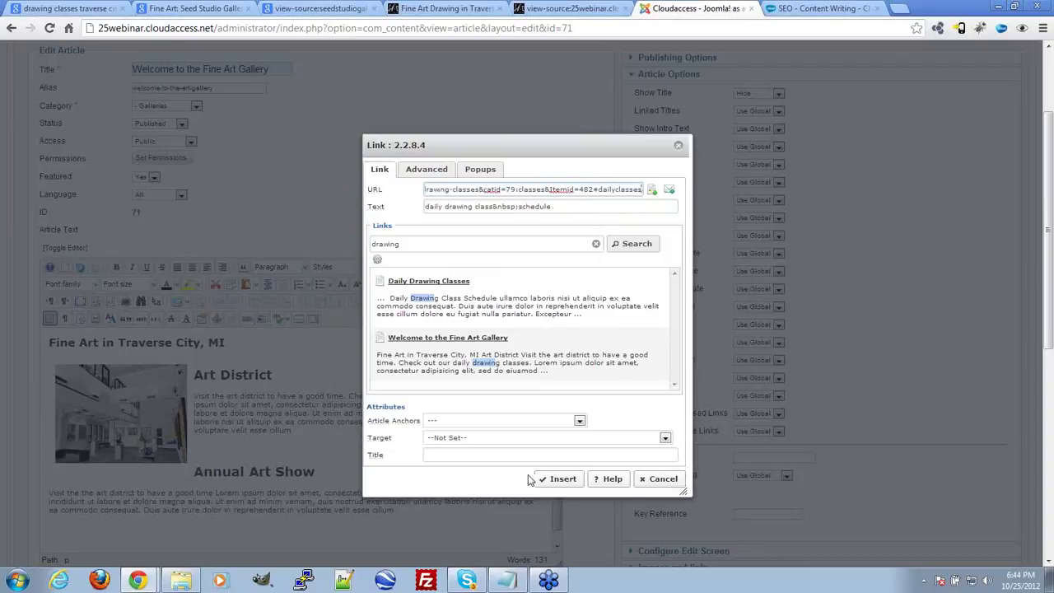
pyautogui.click(562, 479)
pyautogui.click(413, 413)
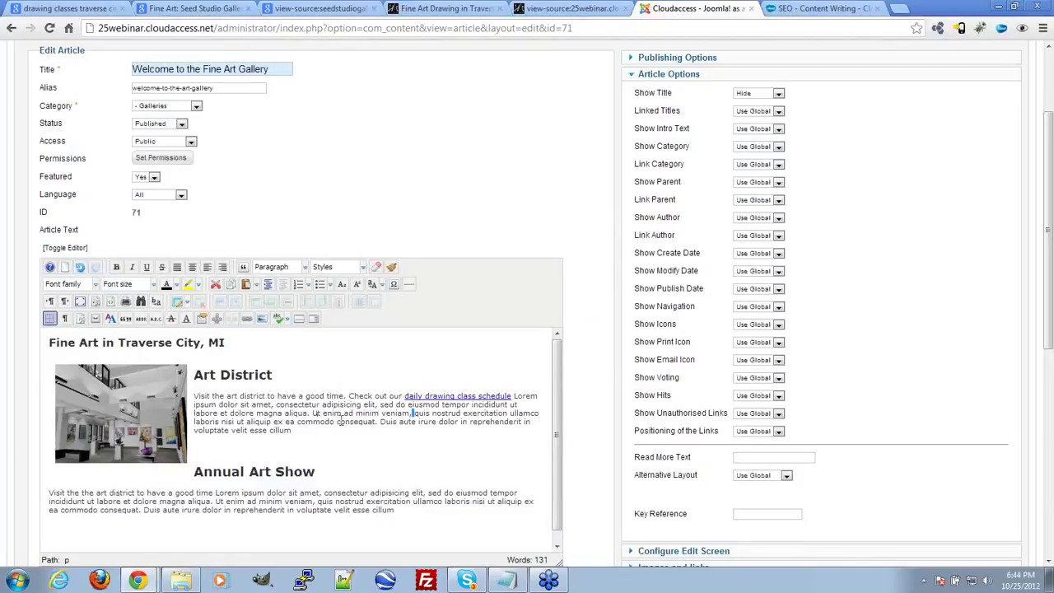
pyautogui.moveTo(336, 421); pyautogui.dragTo(399, 421)
pyautogui.click(216, 320)
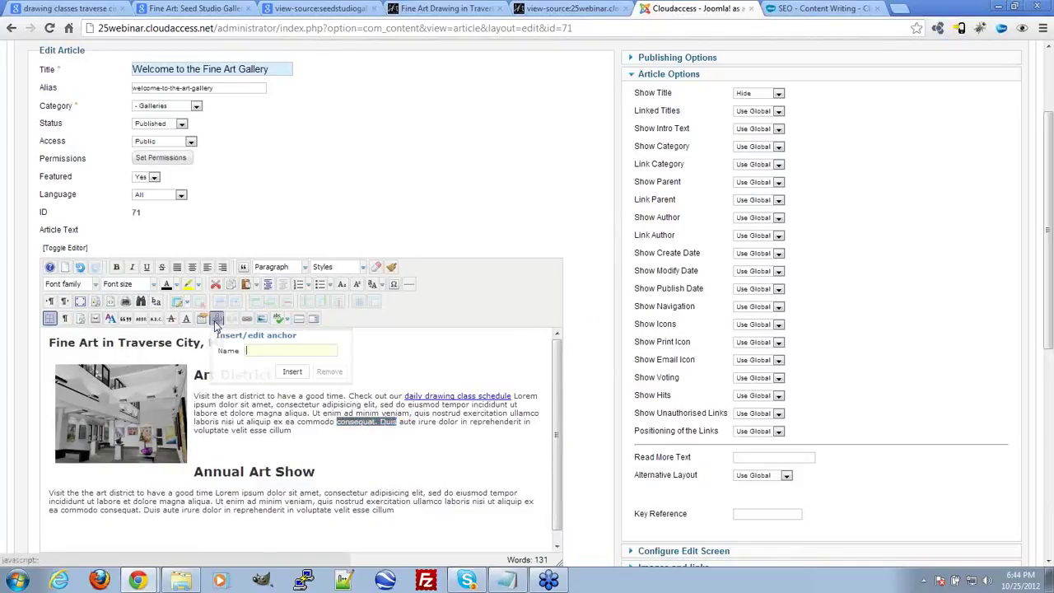
pyautogui.click(329, 371)
pyautogui.click(363, 395)
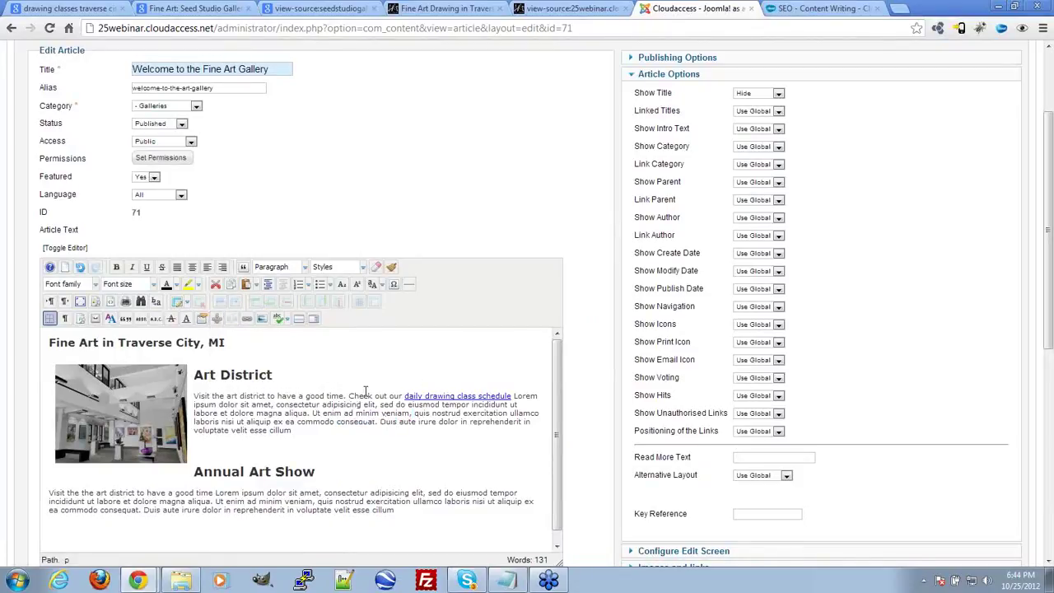
# Examine the article anchor choices offered for a new link and close the dialog without inserting anything
pyautogui.click(247, 319)
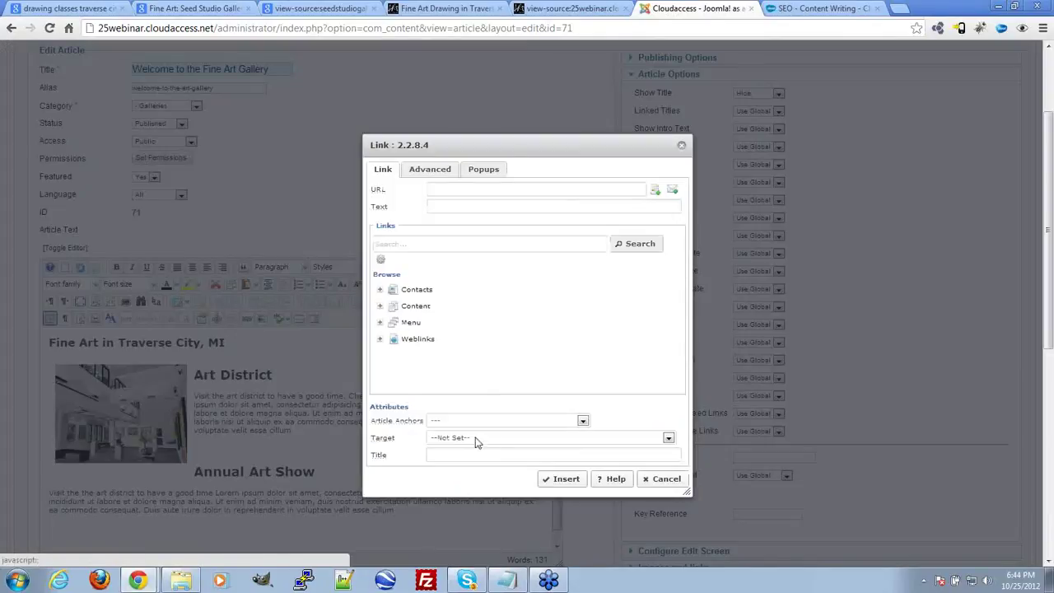
pyautogui.click(496, 419)
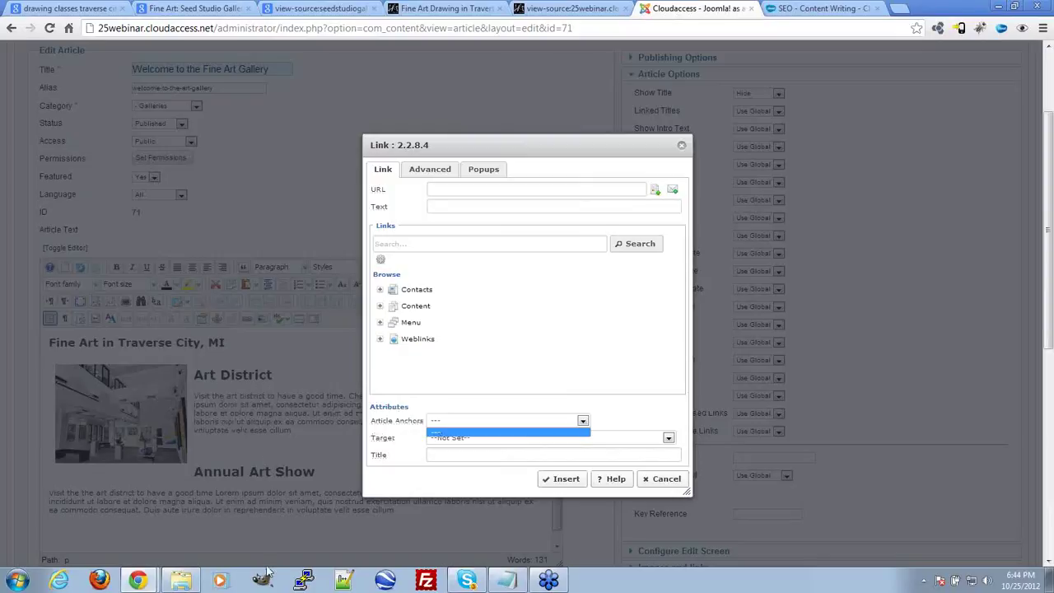
pyautogui.click(261, 527)
pyautogui.scroll(-5, 261, 527)
pyautogui.scroll(5, 259, 525)
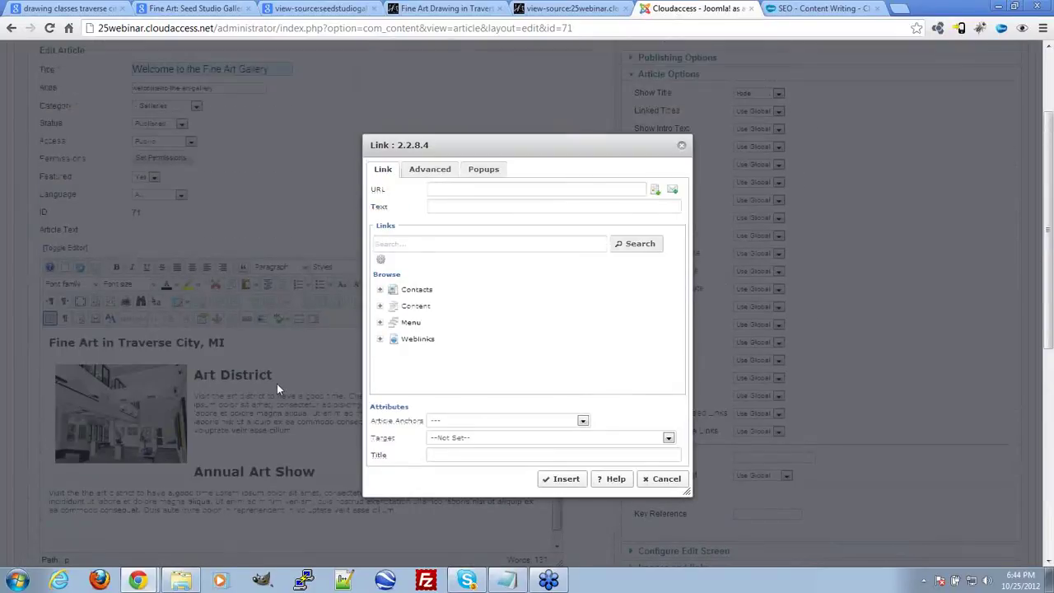
pyautogui.click(519, 421)
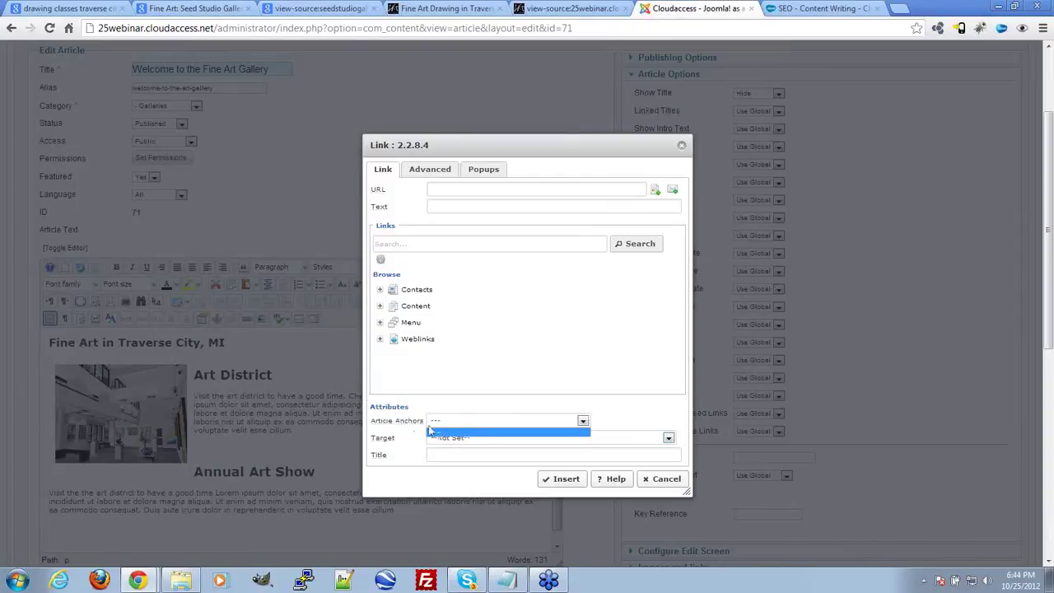
pyautogui.click(667, 476)
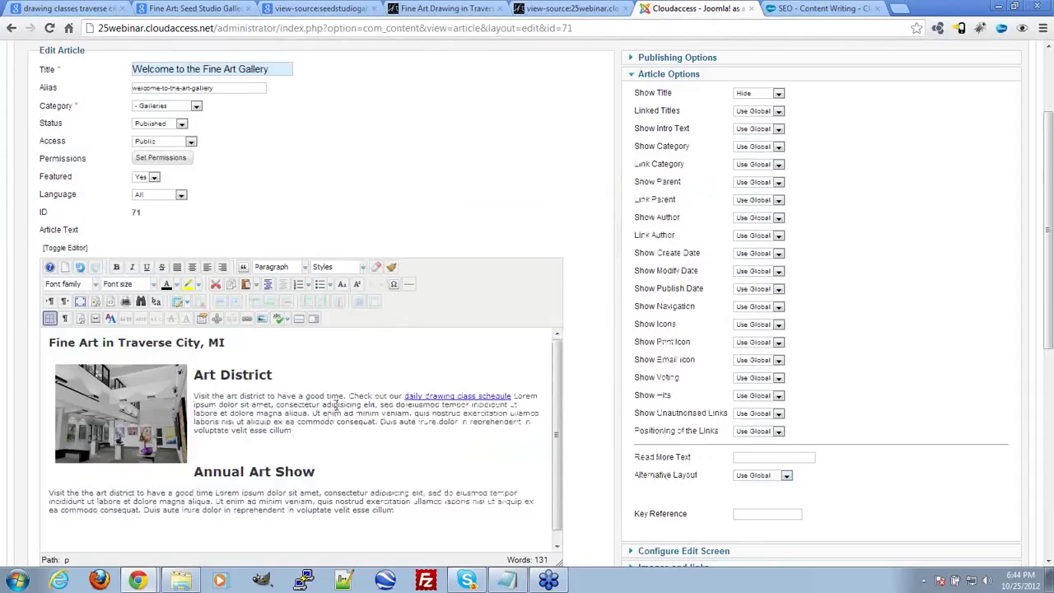
# Save and close the Welcome to the Fine Art Gallery article
pyautogui.scroll(3, 925, 263)
pyautogui.click(824, 127)
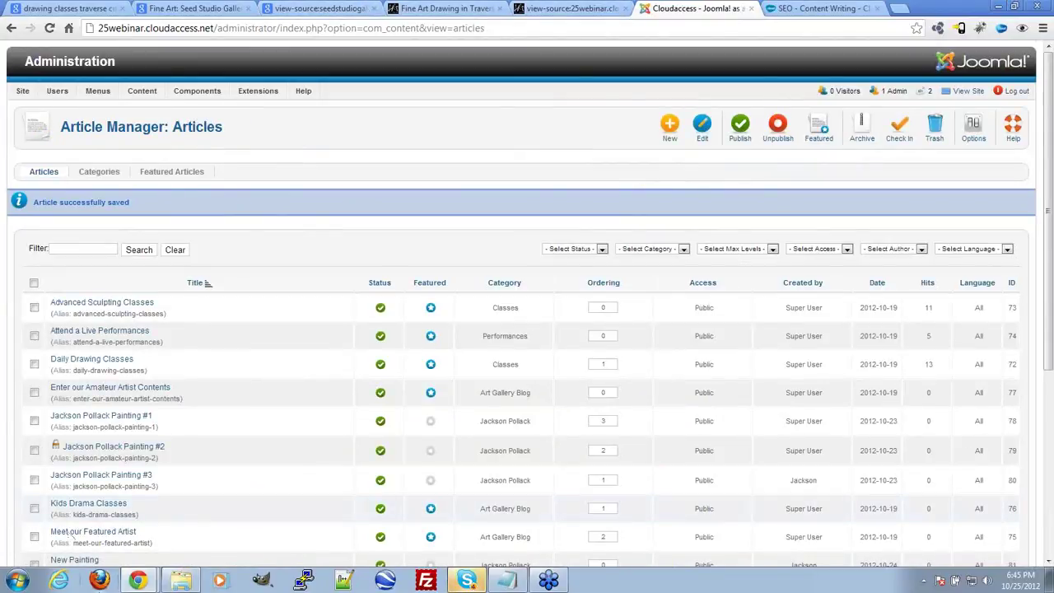
# Open the live site's home page and follow the "daily drawing class schedule" link to test its anchor
pyautogui.click(449, 8)
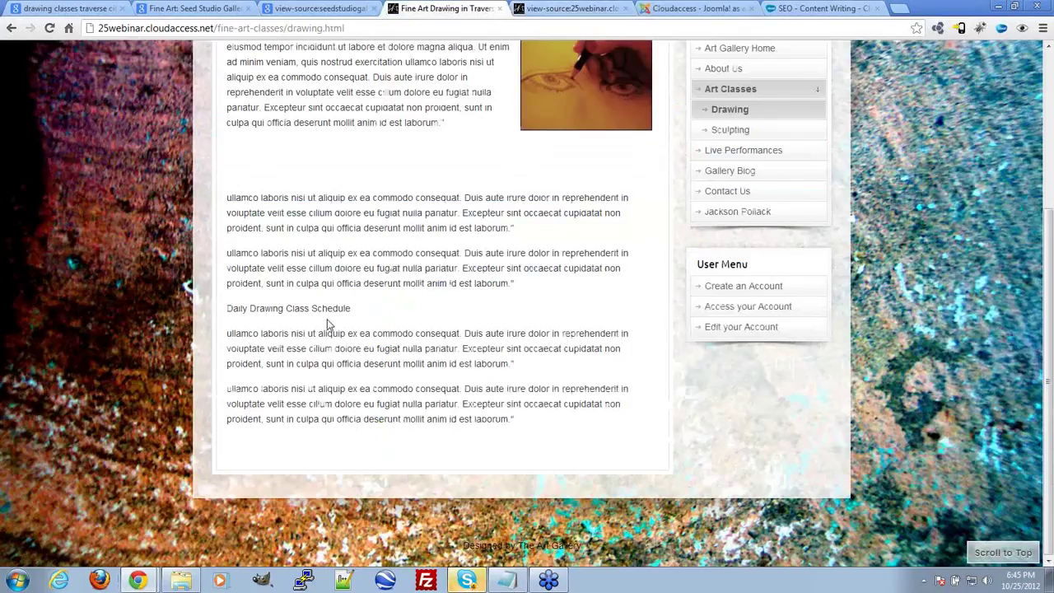
pyautogui.scroll(5, 329, 317)
pyautogui.click(295, 402)
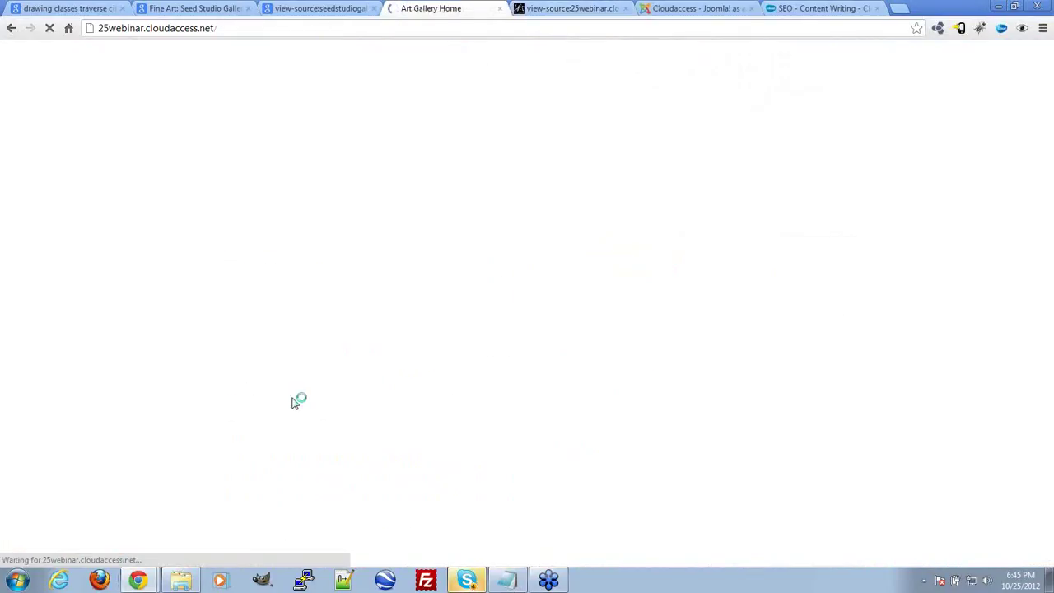
pyautogui.scroll(-4, 628, 395)
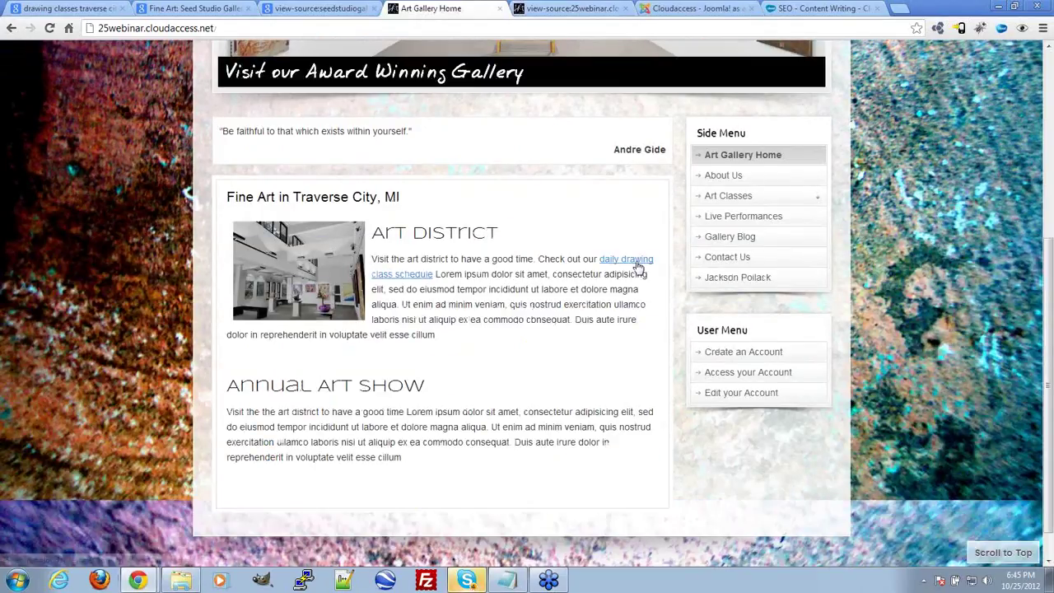
pyautogui.click(638, 266)
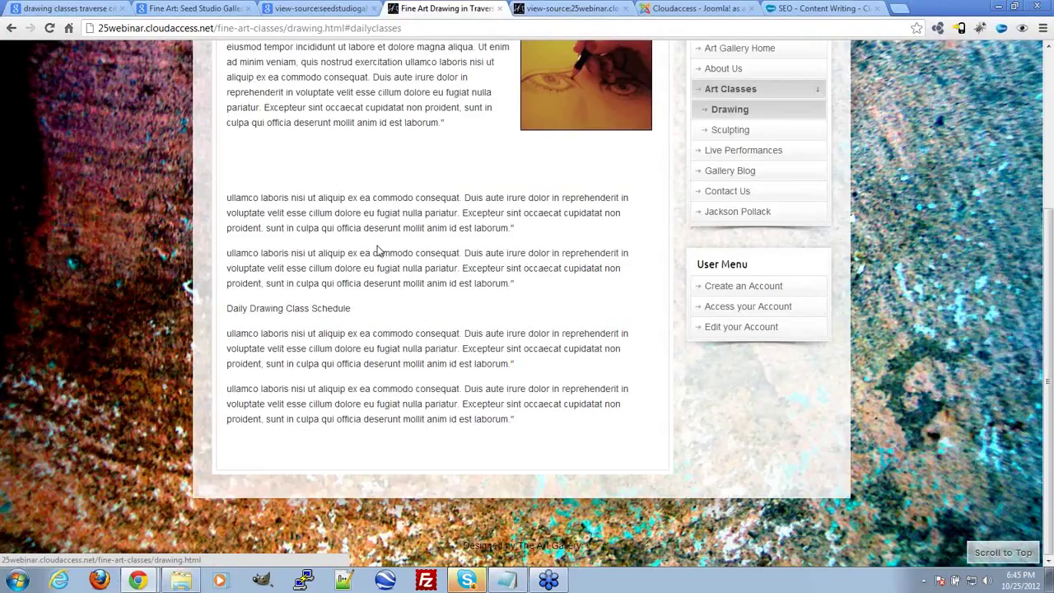
# Return to the home page, retest the "daily drawing class schedule" link and examine where it lands
pyautogui.scroll(3, 376, 252)
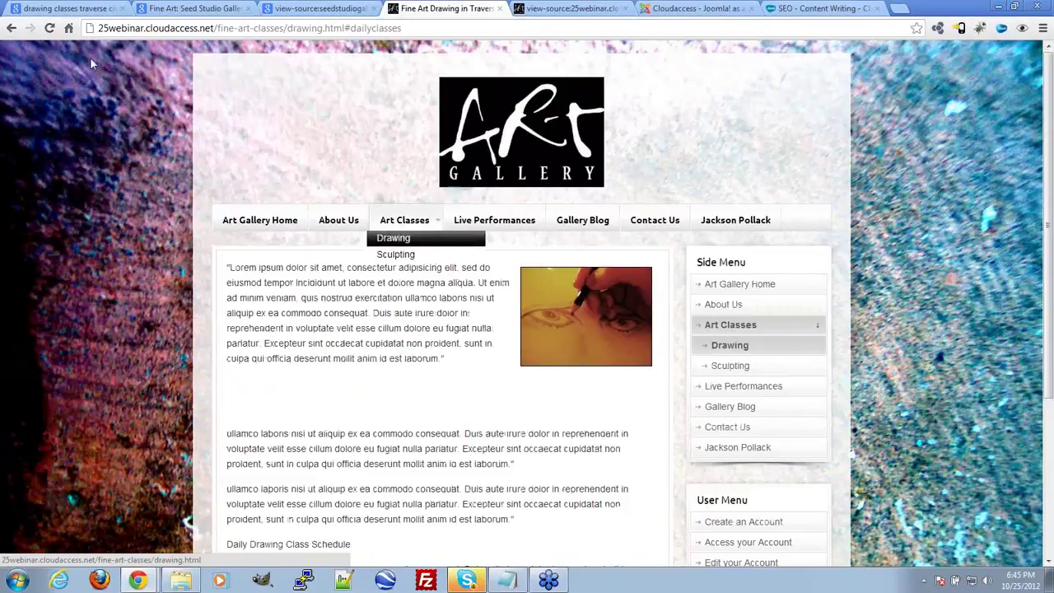
pyautogui.click(11, 28)
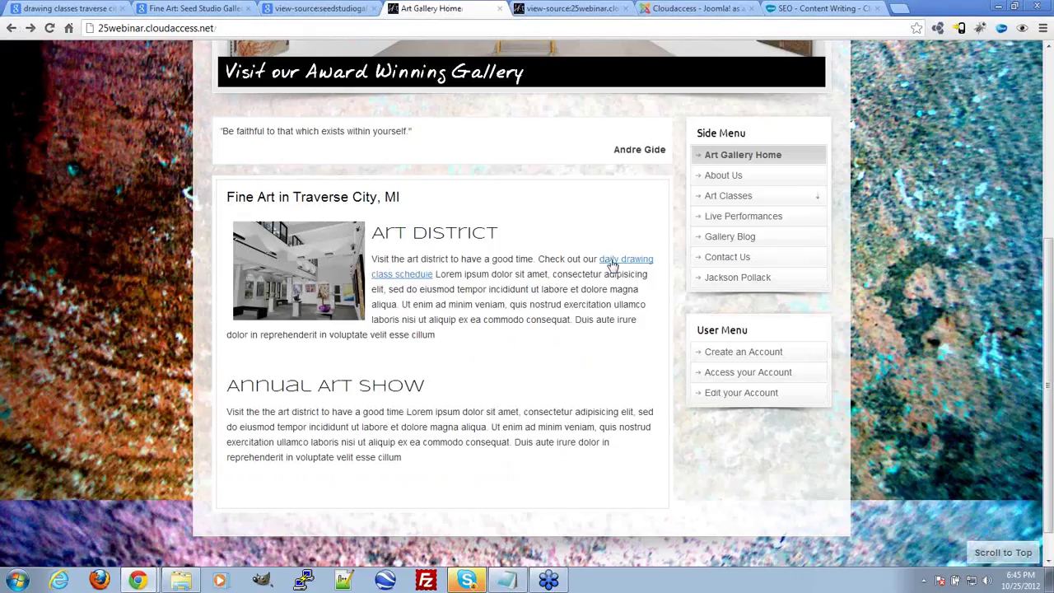
pyautogui.click(614, 262)
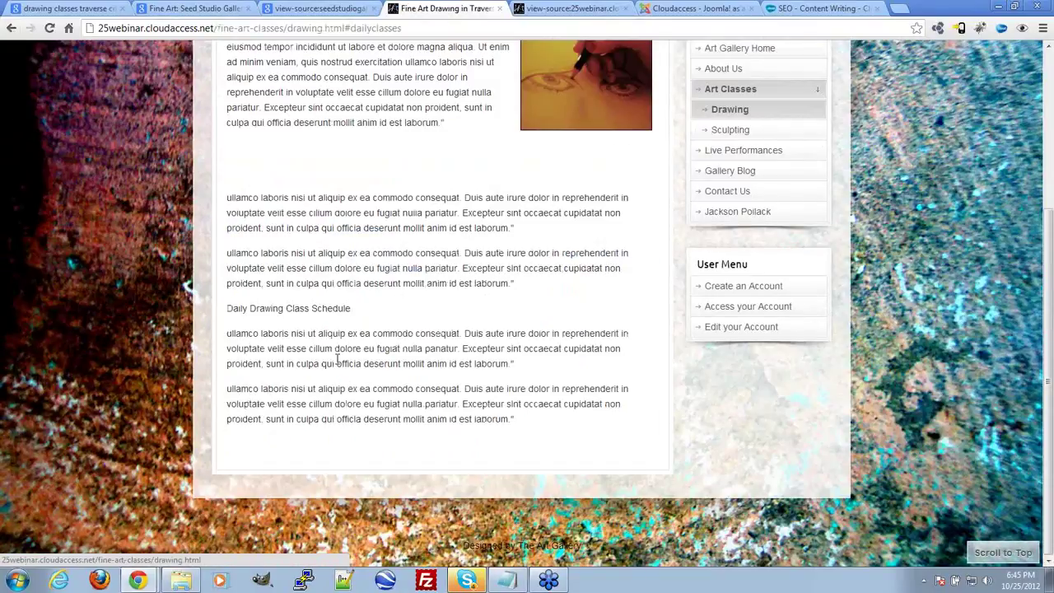
pyautogui.scroll(1, 339, 363)
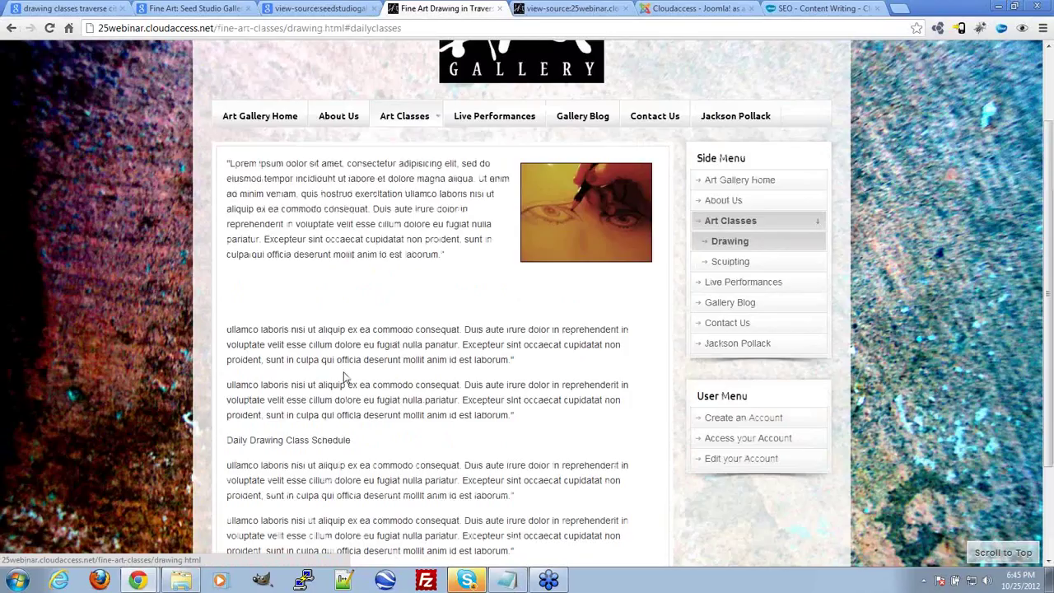
# Go back to the home page and follow the "daily drawing class schedule" link again to check its landing spot
pyautogui.scroll(1, 344, 377)
pyautogui.click(272, 186)
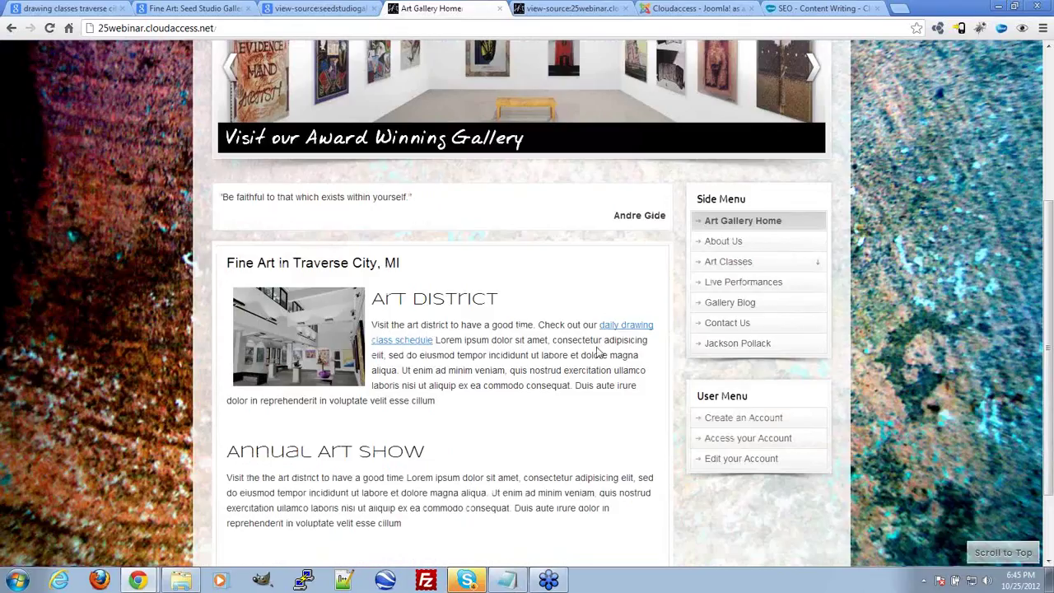
pyautogui.scroll(-1, 522, 391)
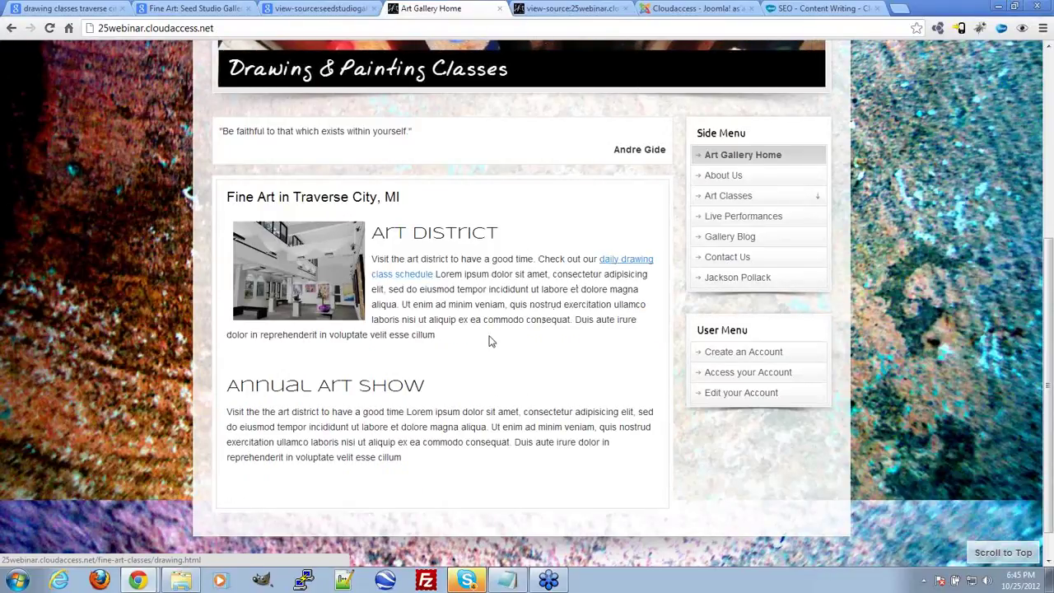
pyautogui.scroll(3, 490, 344)
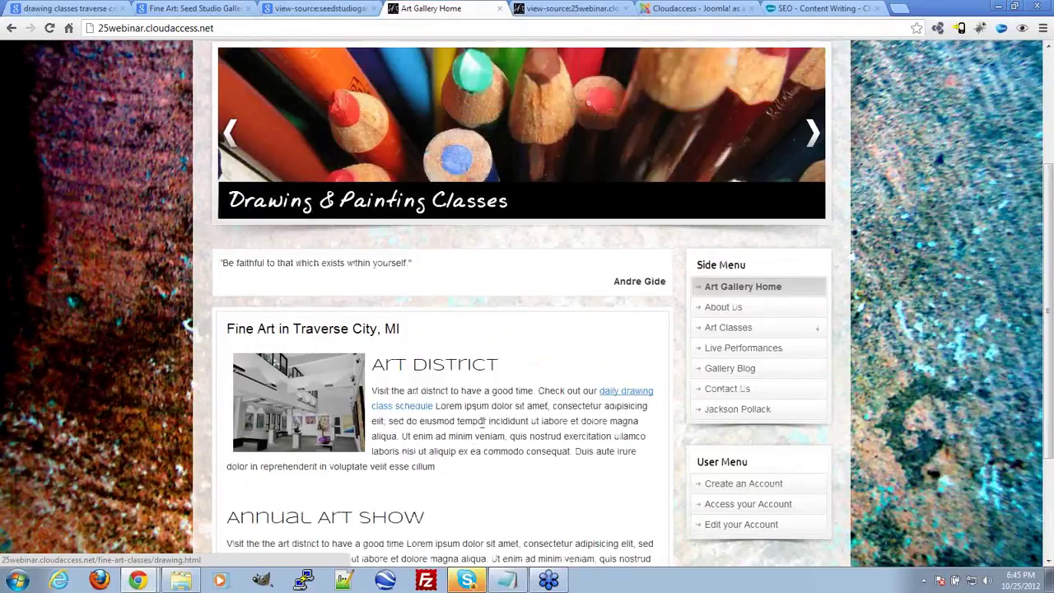
pyautogui.click(615, 392)
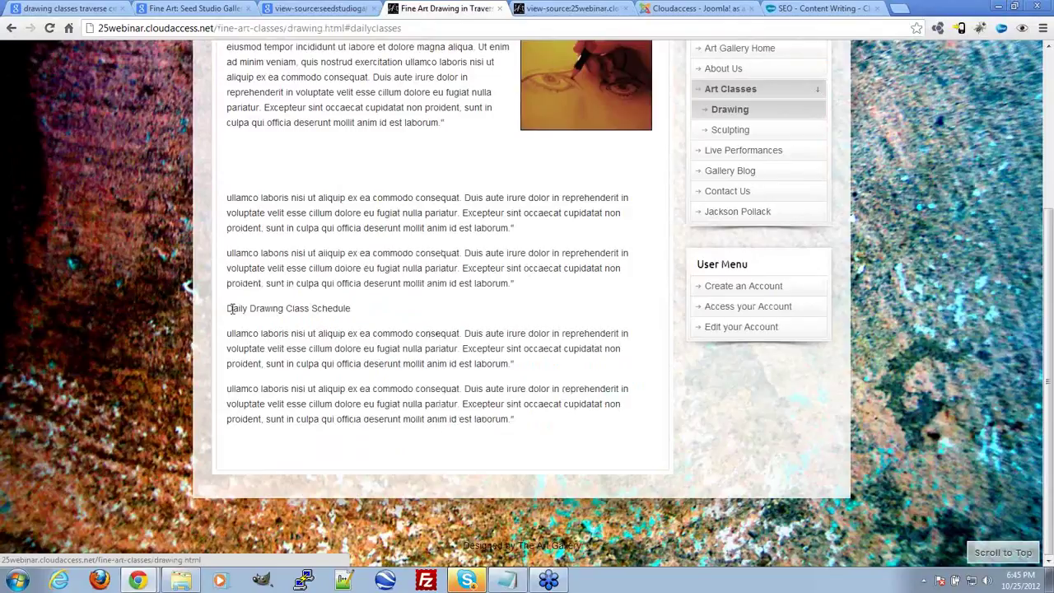
pyautogui.moveTo(350, 308)
pyautogui.mouseDown()
pyautogui.moveTo(331, 308)
pyautogui.moveTo(352, 313)
pyautogui.mouseUp()
# Examine the Drawing page from its header down to the Daily Drawing Class Schedule heading, and return to the home page
pyautogui.scroll(3, 413, 358)
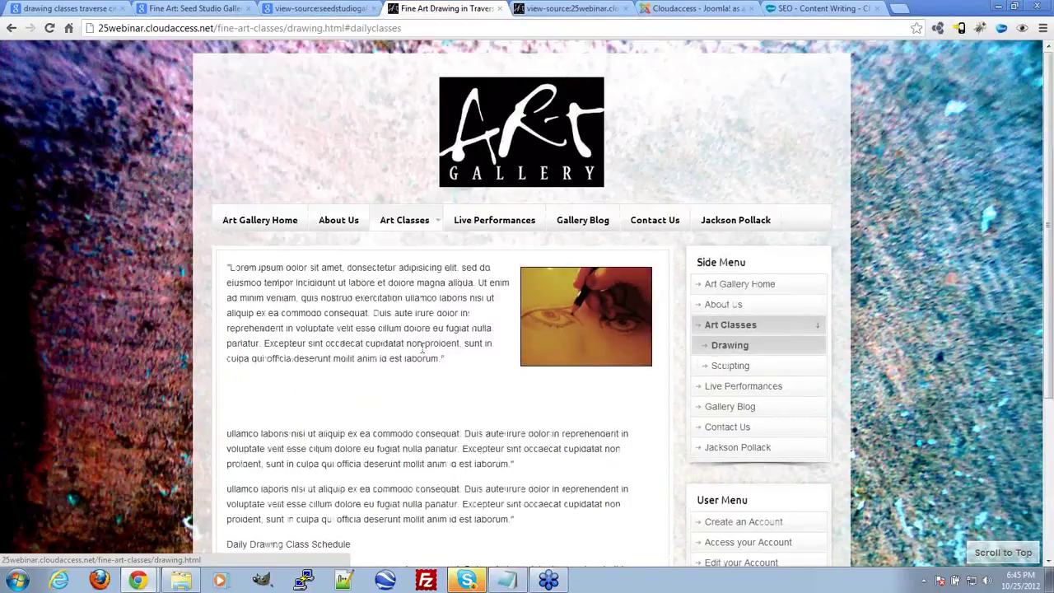
pyautogui.scroll(-3, 421, 350)
pyautogui.scroll(4, 399, 348)
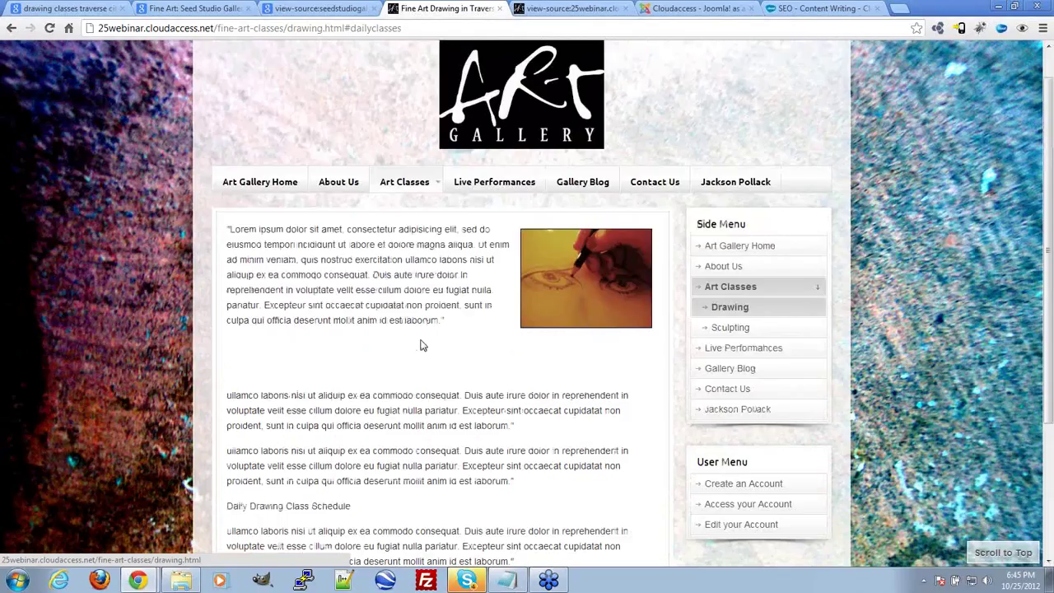
pyautogui.moveTo(407, 230)
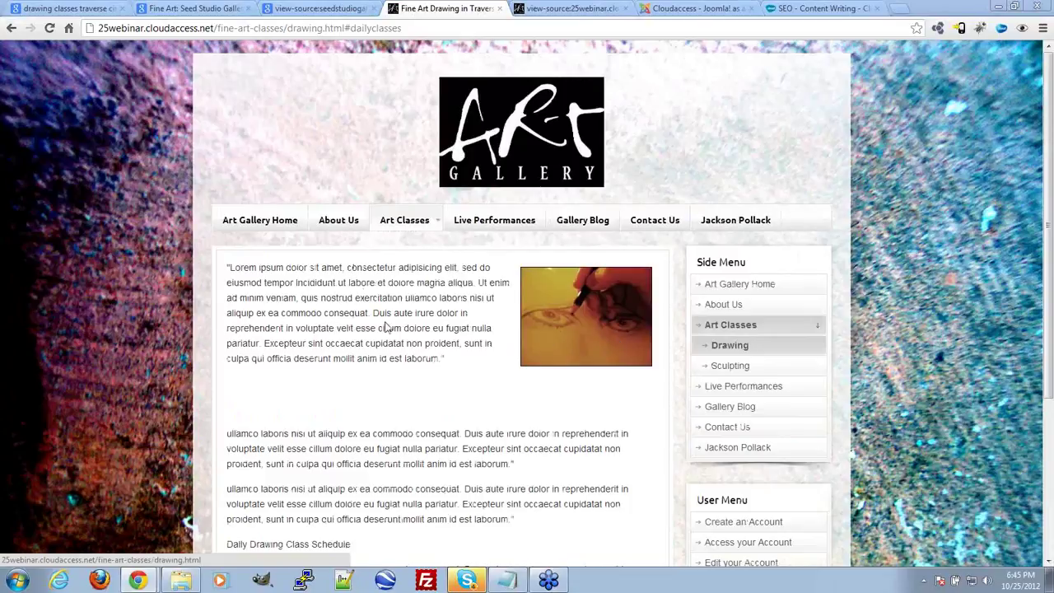
pyautogui.scroll(-1, 385, 327)
pyautogui.scroll(1, 370, 321)
pyautogui.scroll(-3, 344, 383)
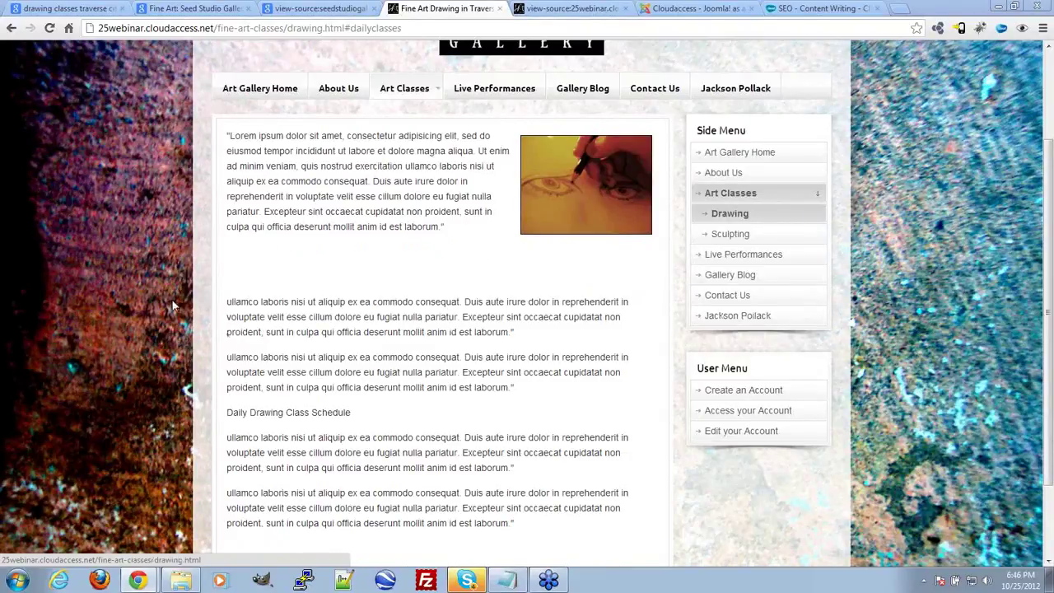
pyautogui.scroll(3, 329, 356)
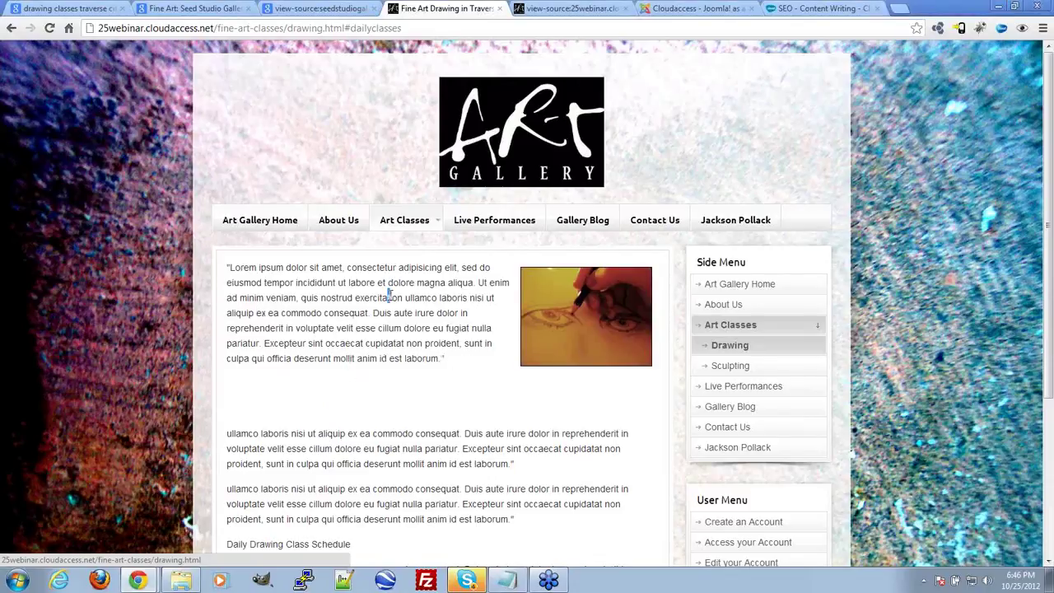
pyautogui.click(230, 221)
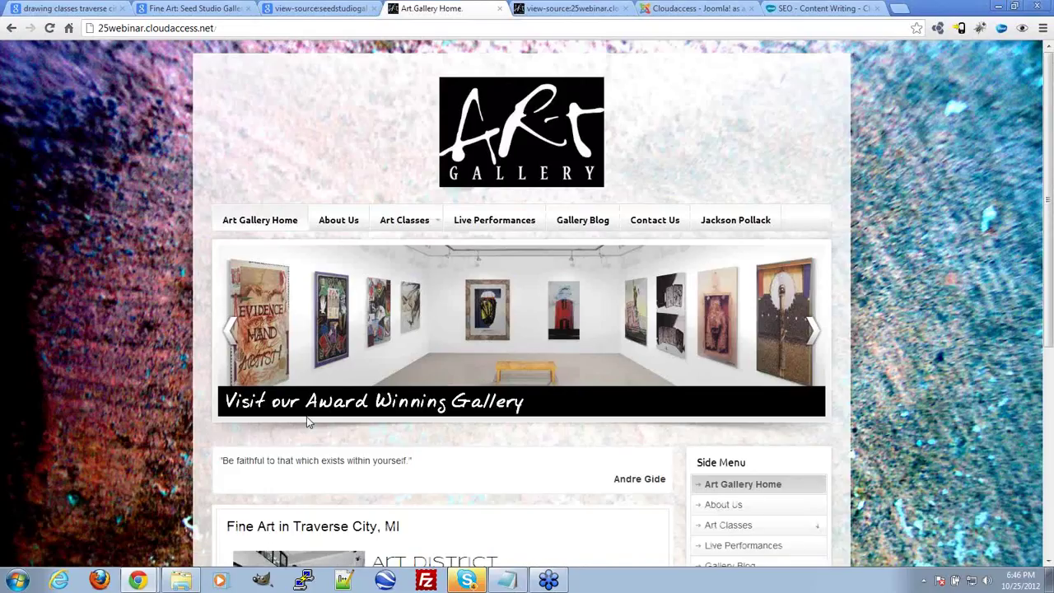
# Replace the 25webinar source view with Google, search for "sitemap tool" and open the XML-Sitemaps.com generator
pyautogui.click(543, 7)
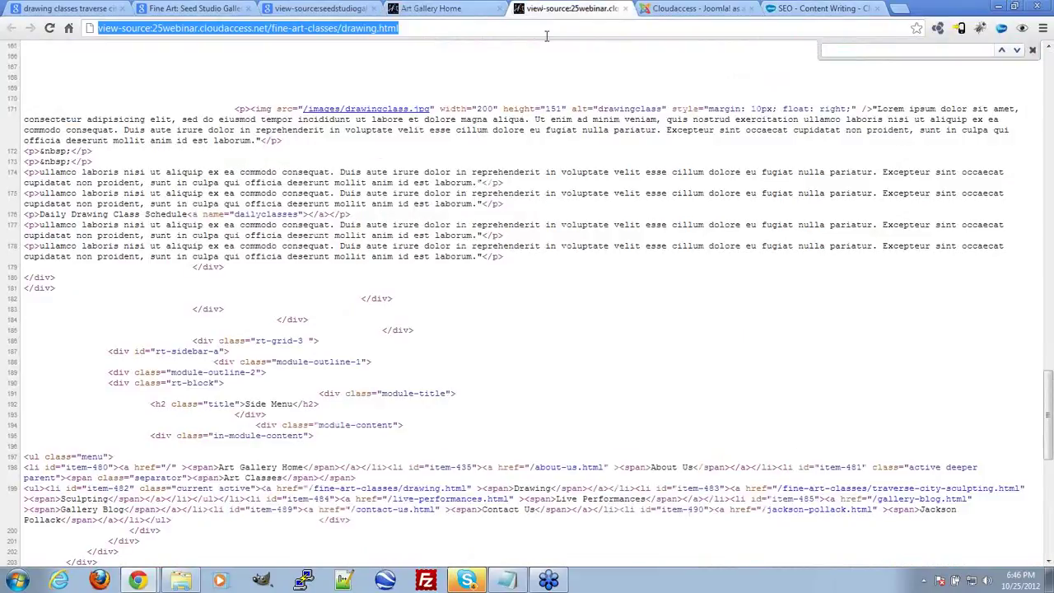
pyautogui.click(545, 28)
pyautogui.write('google.com')
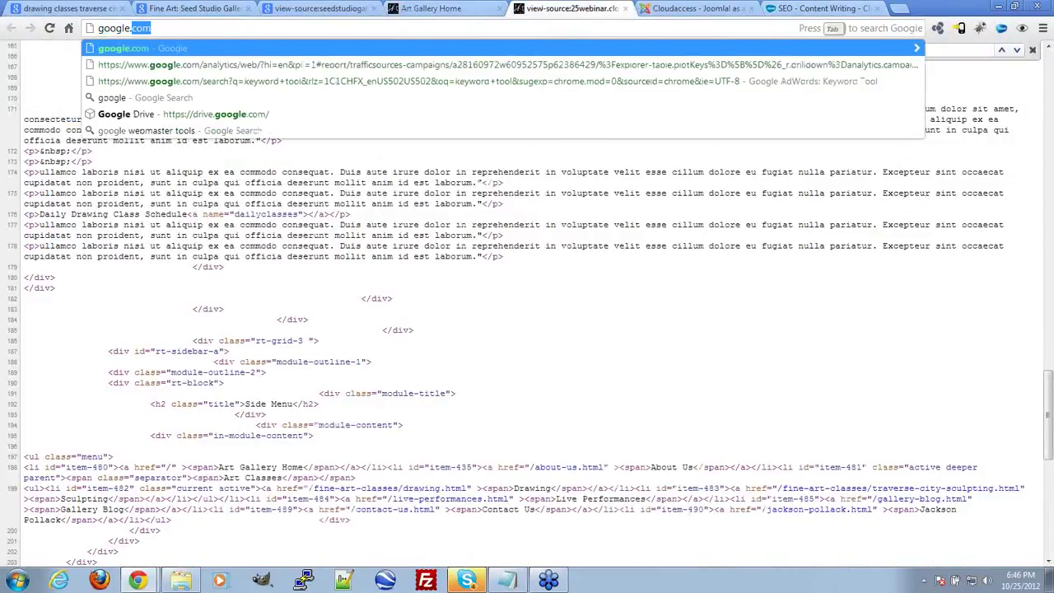
pyautogui.press('Return')
pyautogui.write('s')
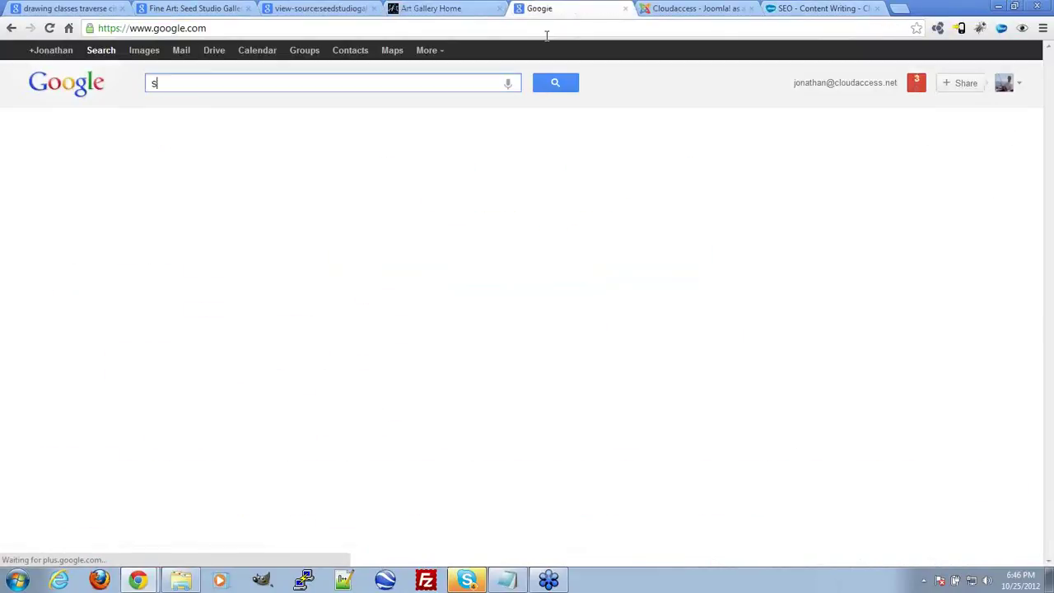
pyautogui.write('itemap too')
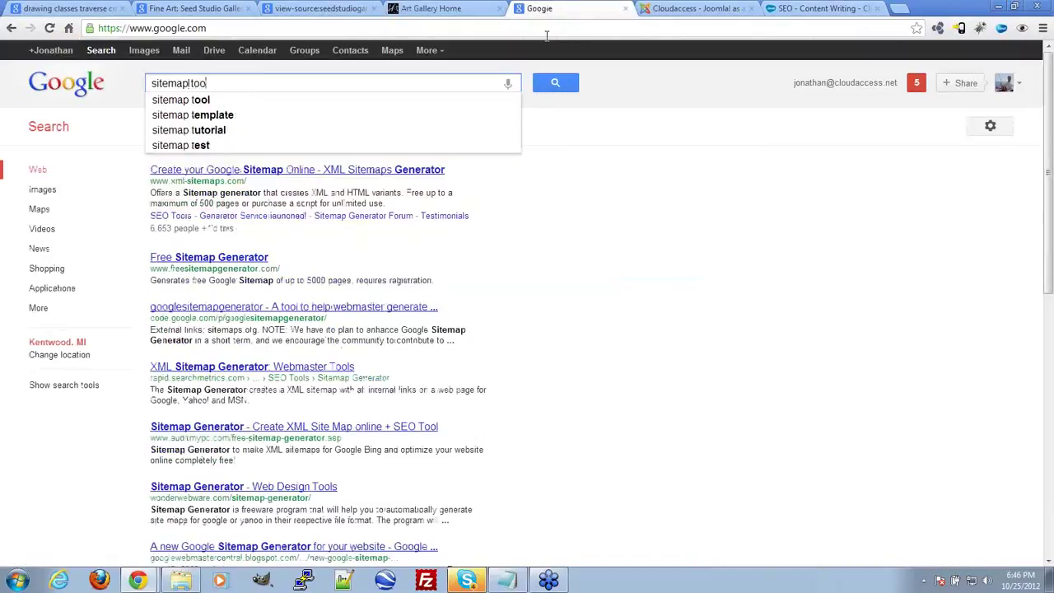
pyautogui.press('Return')
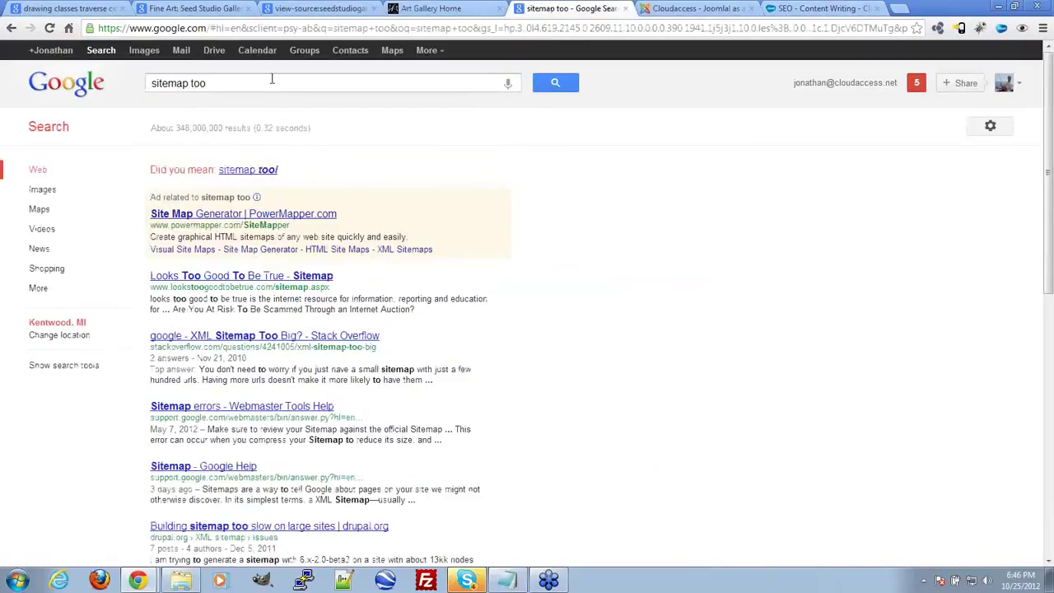
pyautogui.click(261, 173)
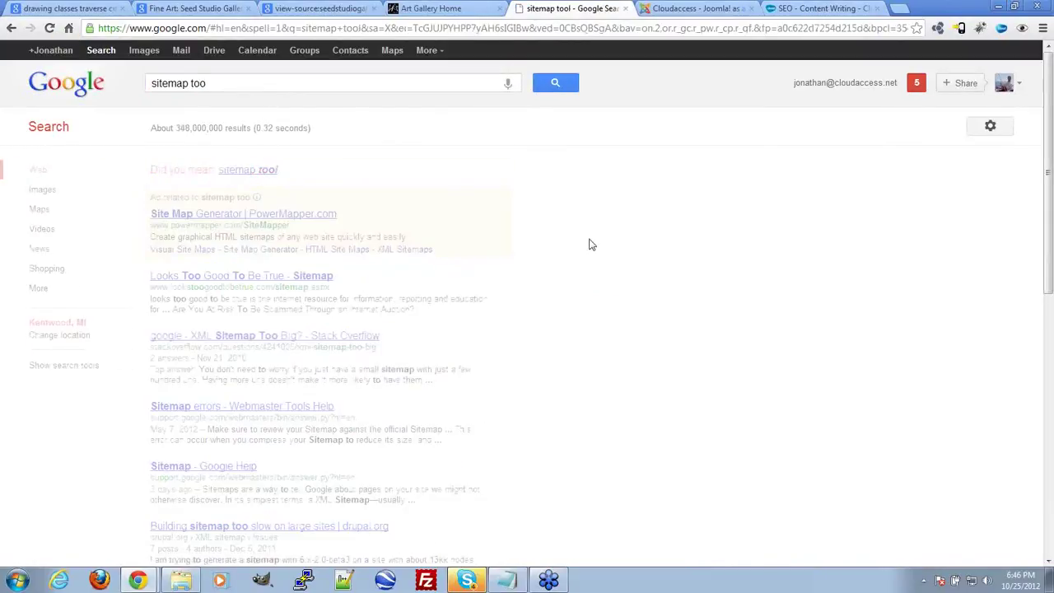
pyautogui.click(255, 298)
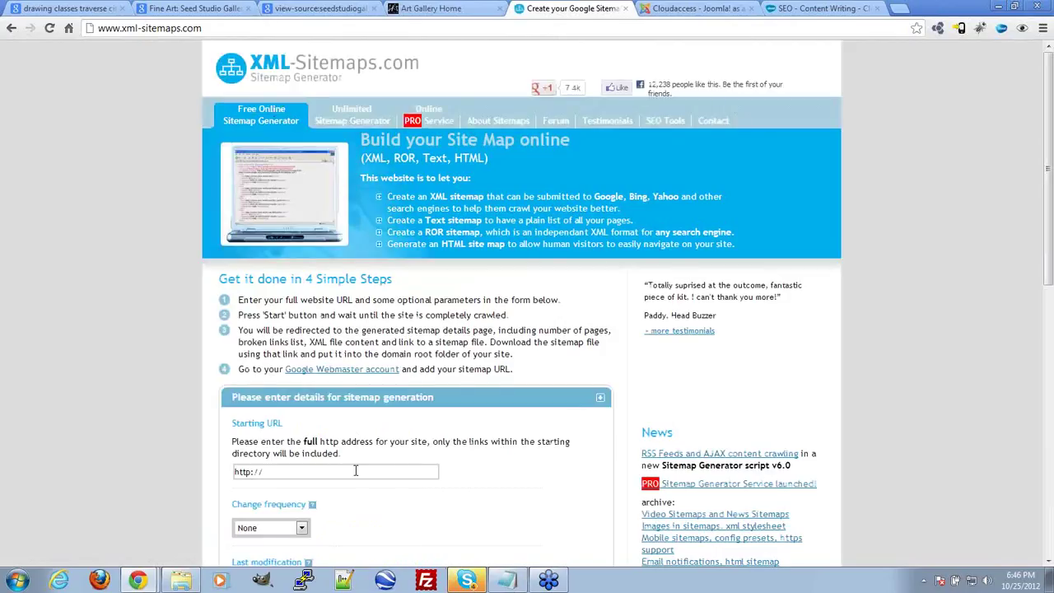
pyautogui.click(431, 8)
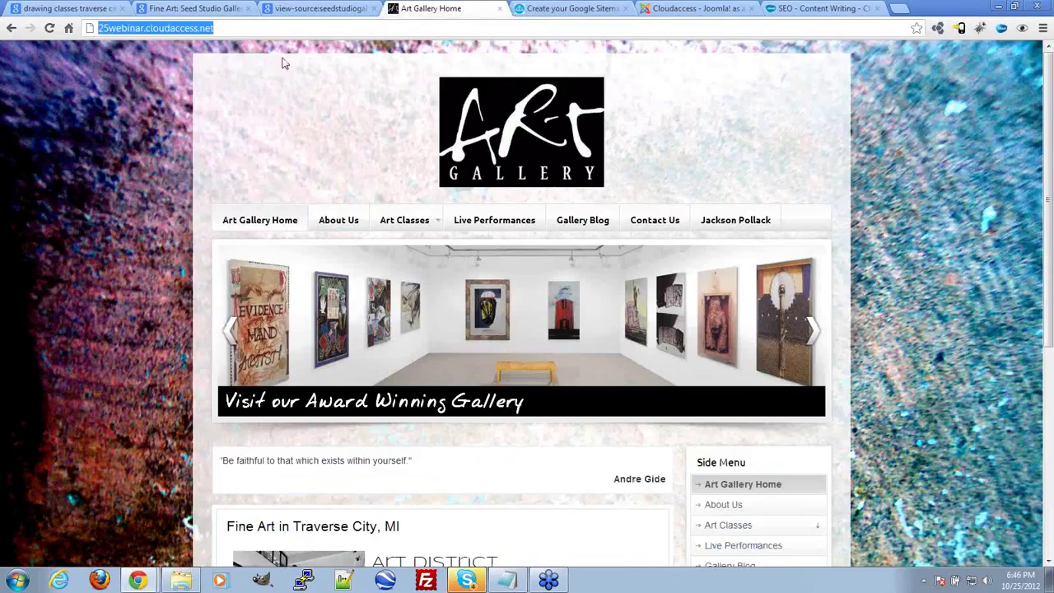
pyautogui.click(548, 8)
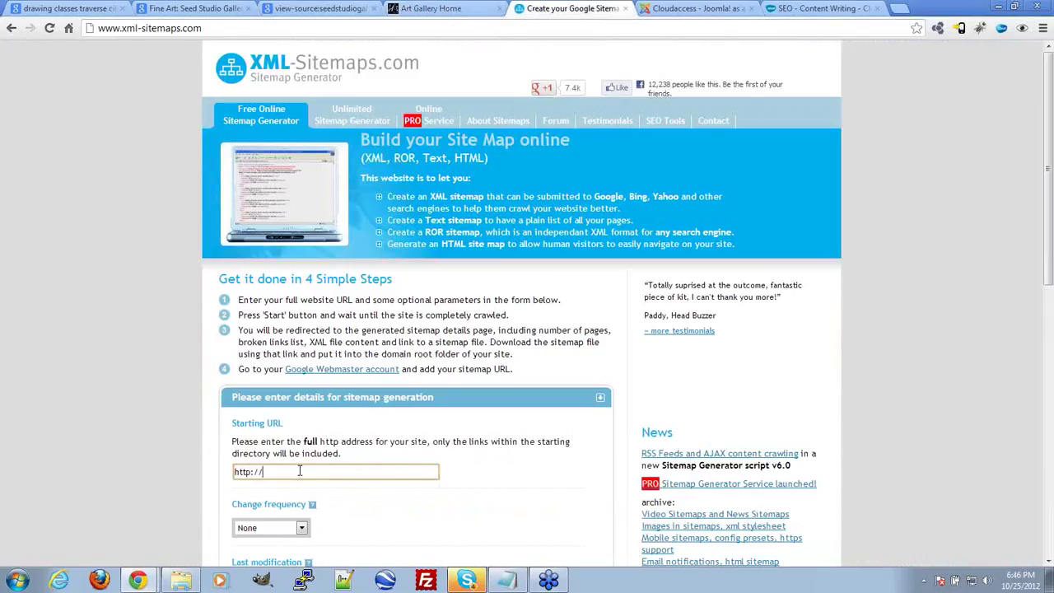
pyautogui.write('25webinar.cloudaccess.net/')
pyautogui.scroll(-3, 197, 324)
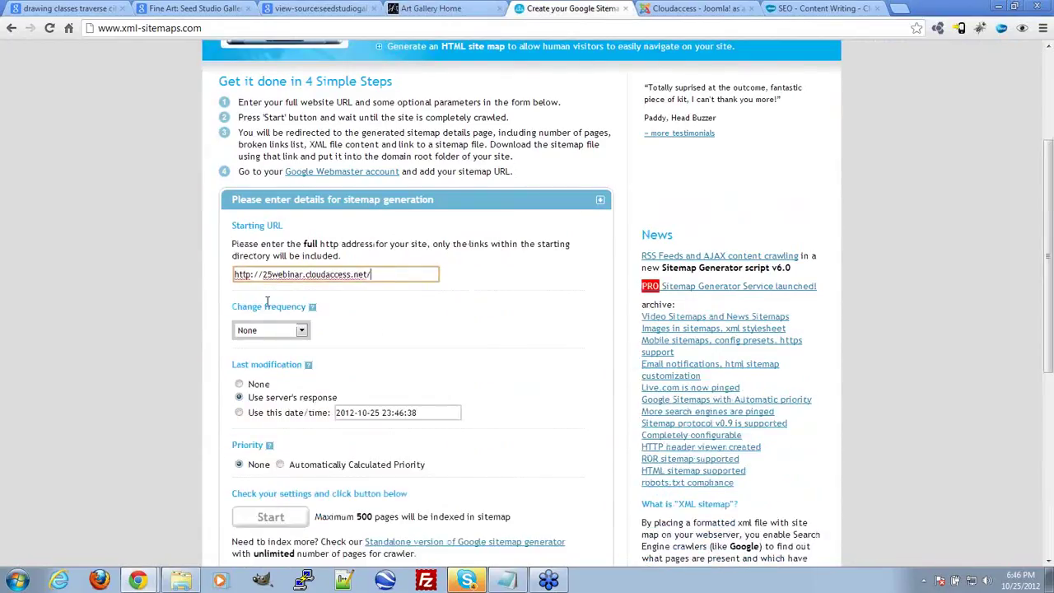
pyautogui.scroll(-1, 267, 301)
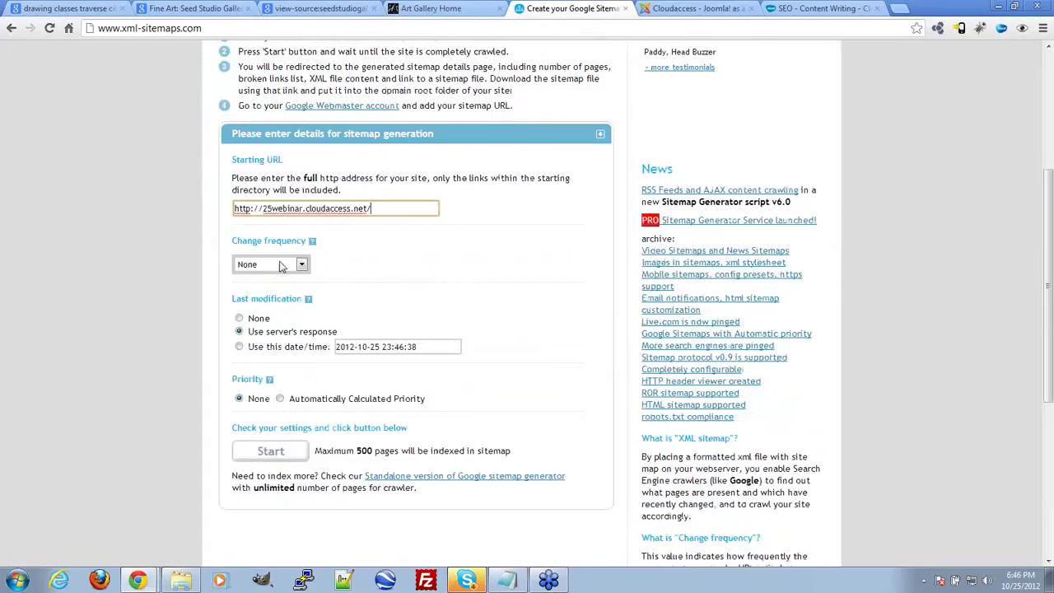
pyautogui.click(289, 452)
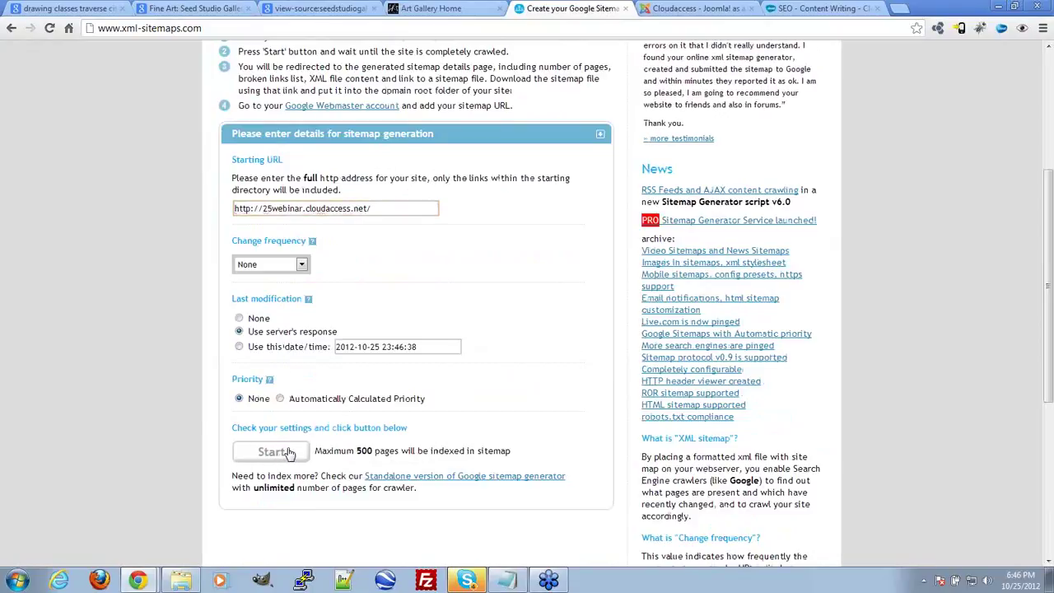
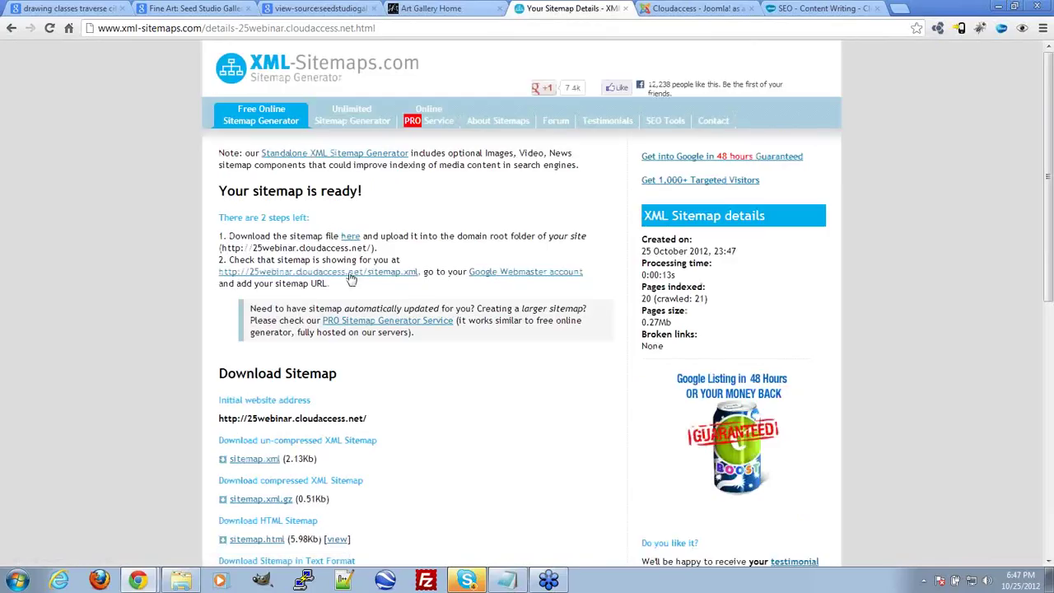
# Examine the generated XML sitemap content through to its last entries
pyautogui.scroll(-7, 494, 370)
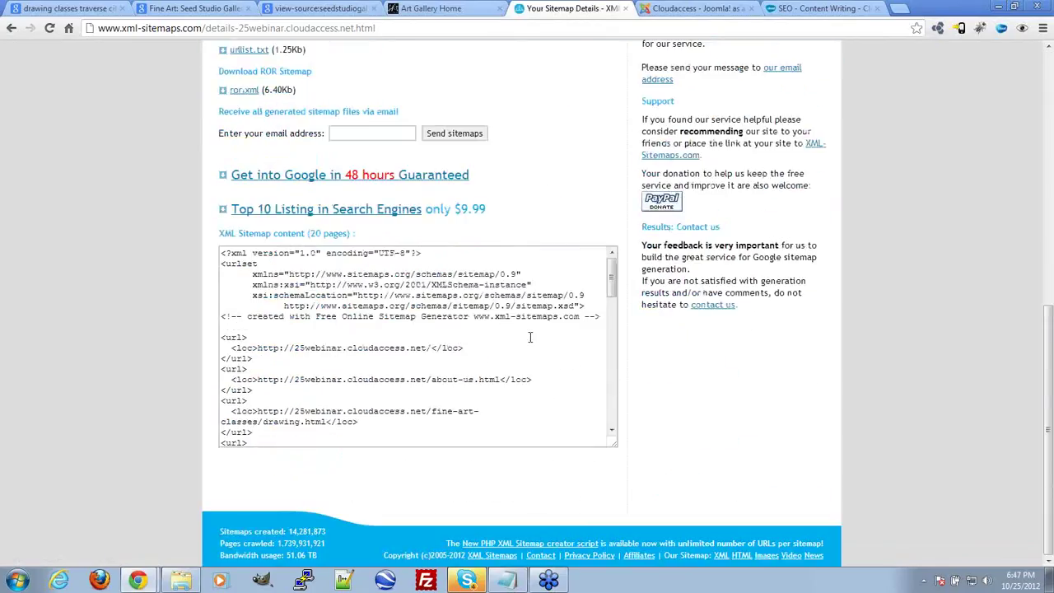
pyautogui.scroll(3, 529, 355)
pyautogui.scroll(-3, 530, 354)
pyautogui.moveTo(610, 280); pyautogui.dragTo(607, 412)
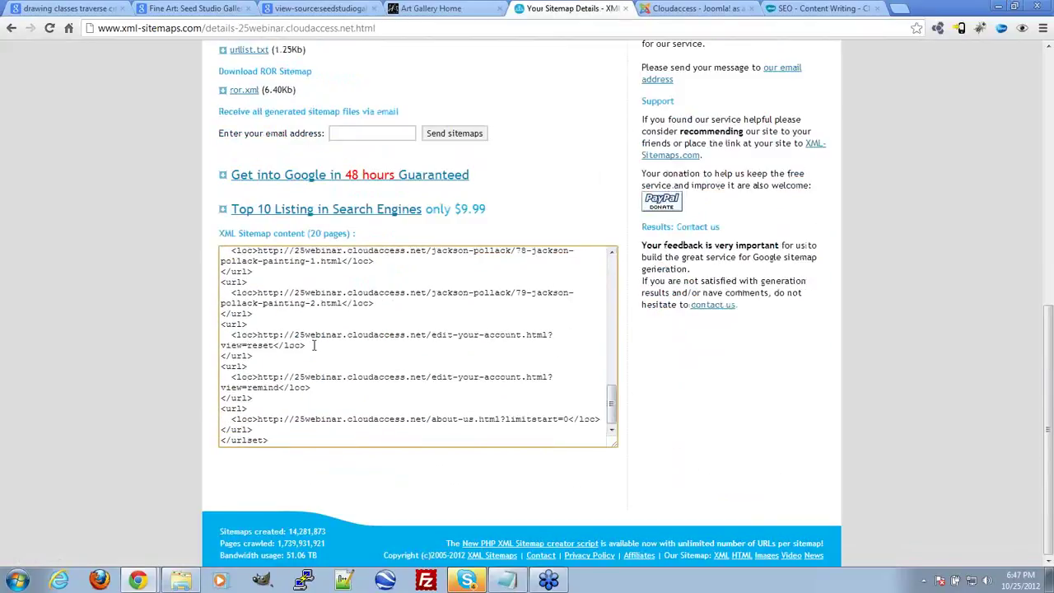
# Review the gallery's live home page, including its menus and article text, for comparison with the sitemap
pyautogui.click(434, 9)
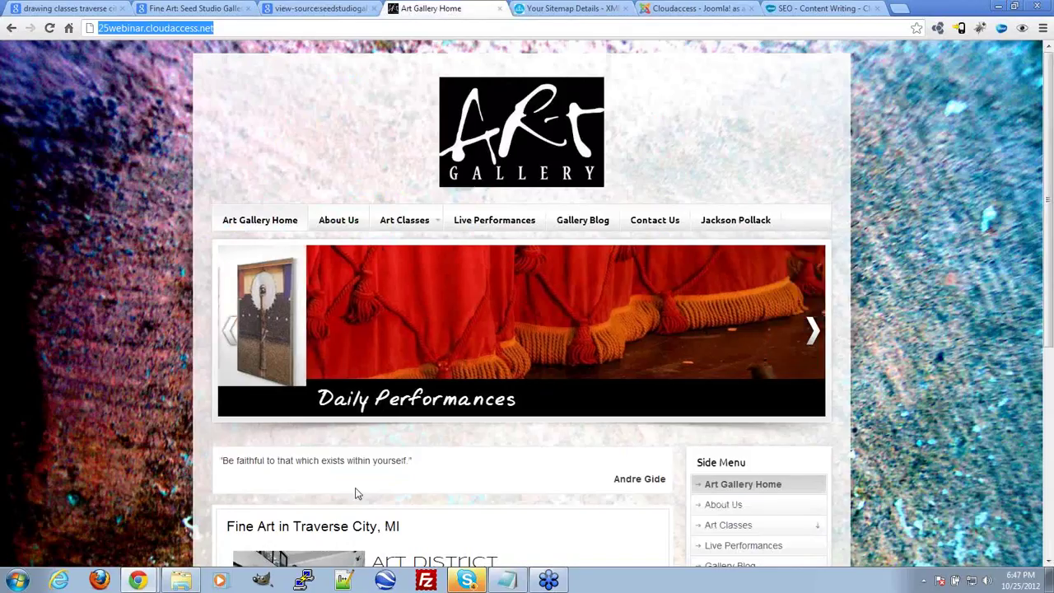
pyautogui.scroll(-3, 307, 418)
pyautogui.scroll(-1, 401, 432)
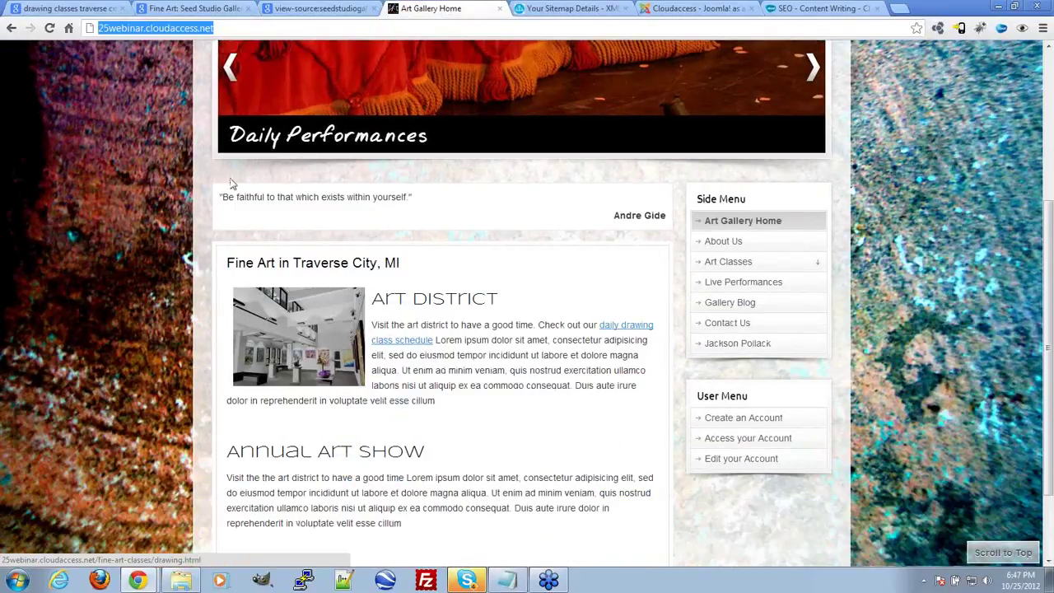
pyautogui.scroll(4, 550, 448)
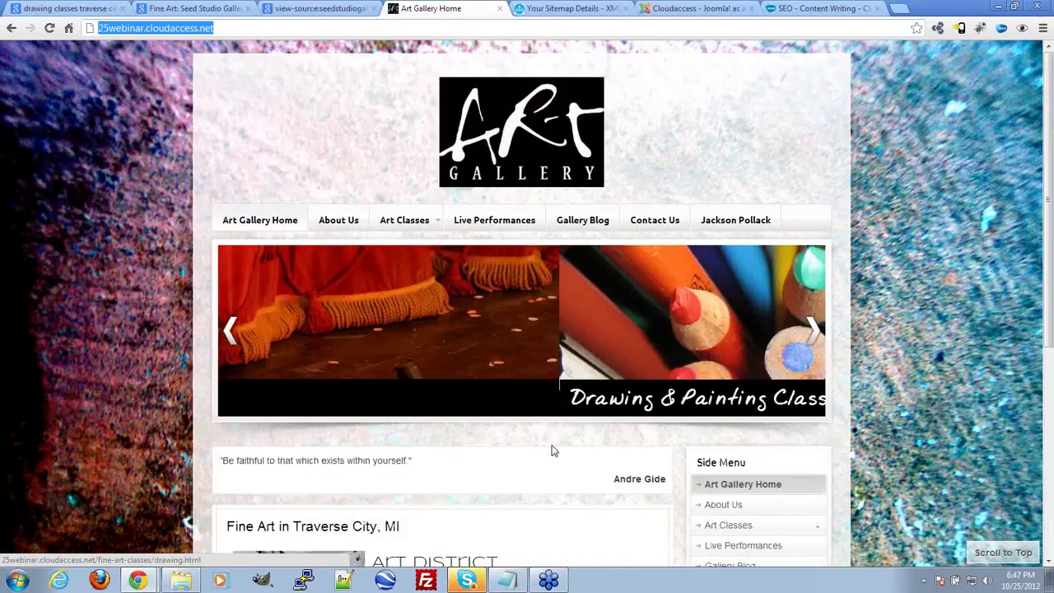
pyautogui.scroll(-1, 551, 451)
pyautogui.scroll(-3, 553, 453)
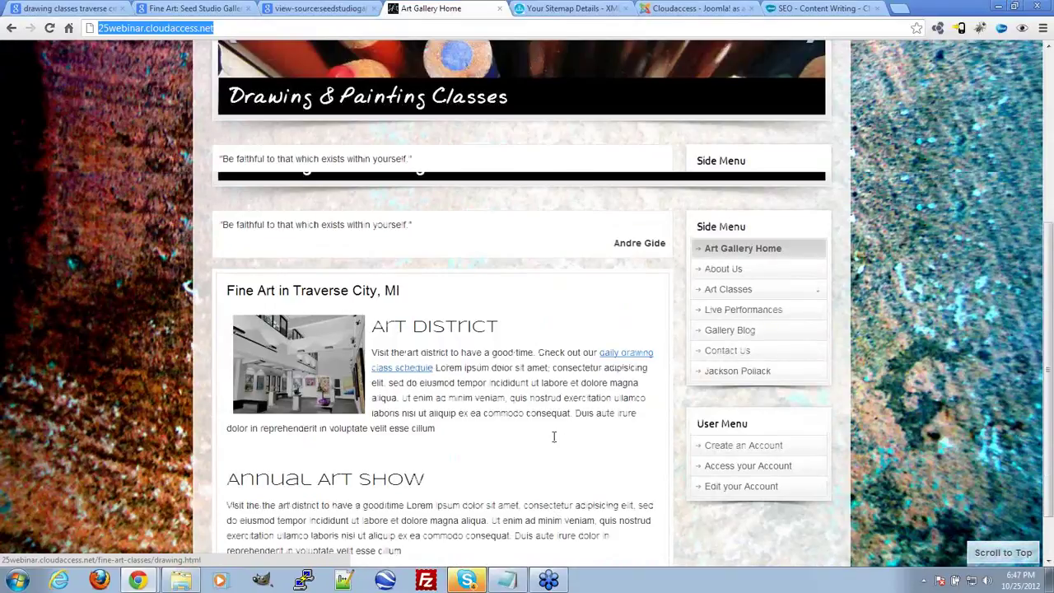
pyautogui.scroll(4, 553, 436)
# Return to the sitemap details and examine the page addresses listed in the XML content, starting with the about-us.html entry
pyautogui.click(321, 8)
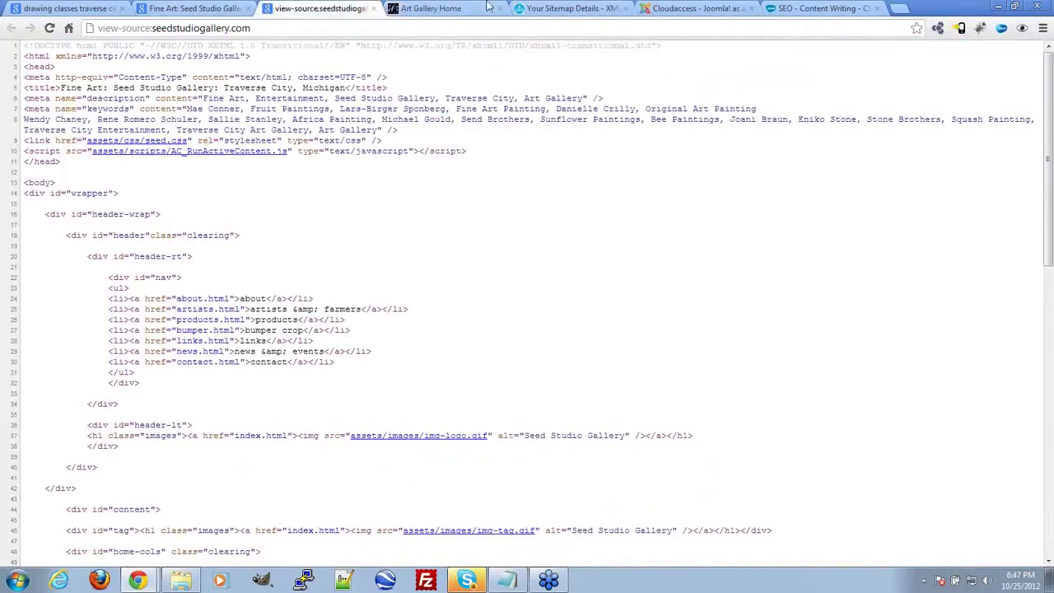
pyautogui.click(520, 6)
pyautogui.scroll(-1, 333, 295)
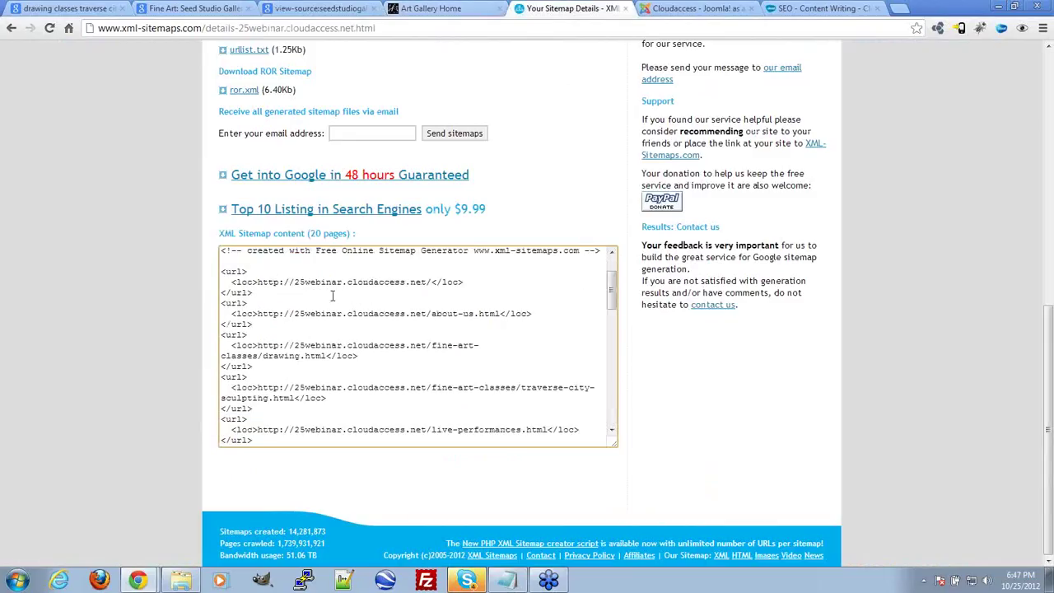
pyautogui.moveTo(229, 312); pyautogui.dragTo(265, 340)
pyautogui.click(265, 342)
pyautogui.scroll(-5, 272, 353)
pyautogui.scroll(-2, 277, 355)
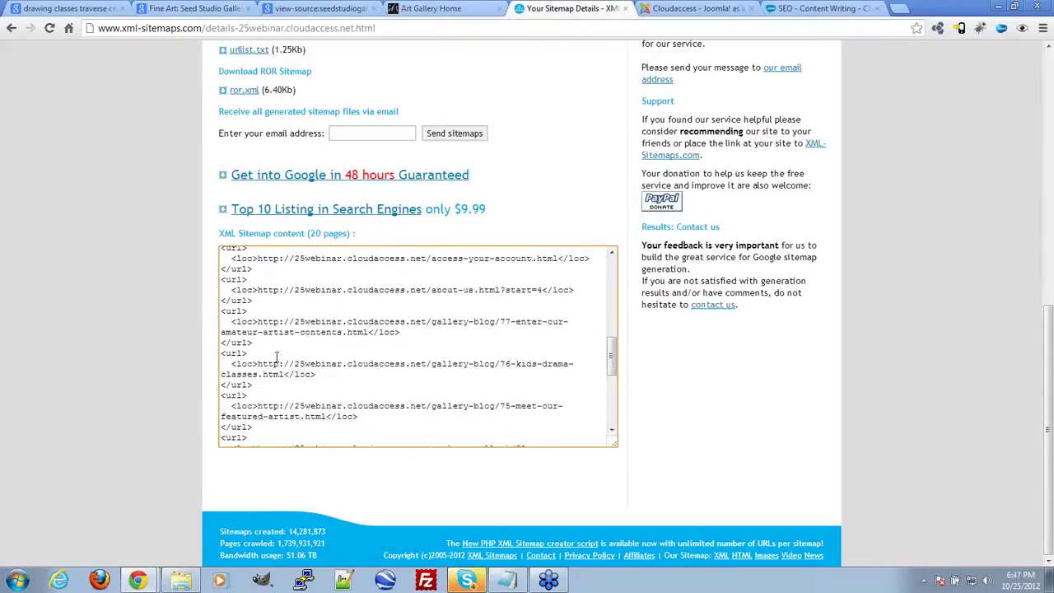
pyautogui.scroll(6, 277, 356)
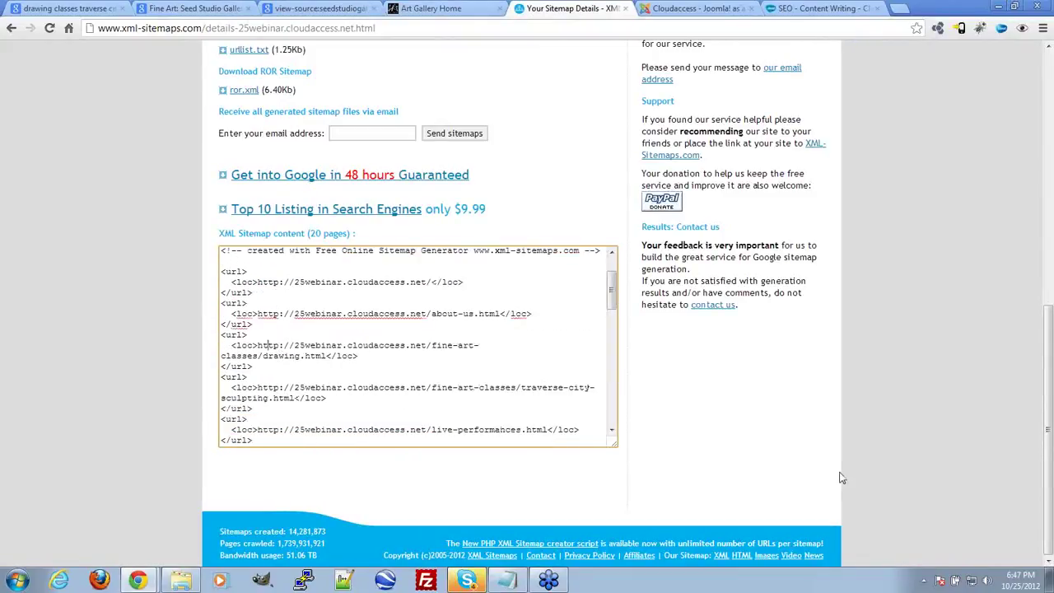
# Look over the sitemap details page from the remaining setup steps and download options down to the XML content
pyautogui.scroll(5, 843, 477)
pyautogui.scroll(1, 133, 317)
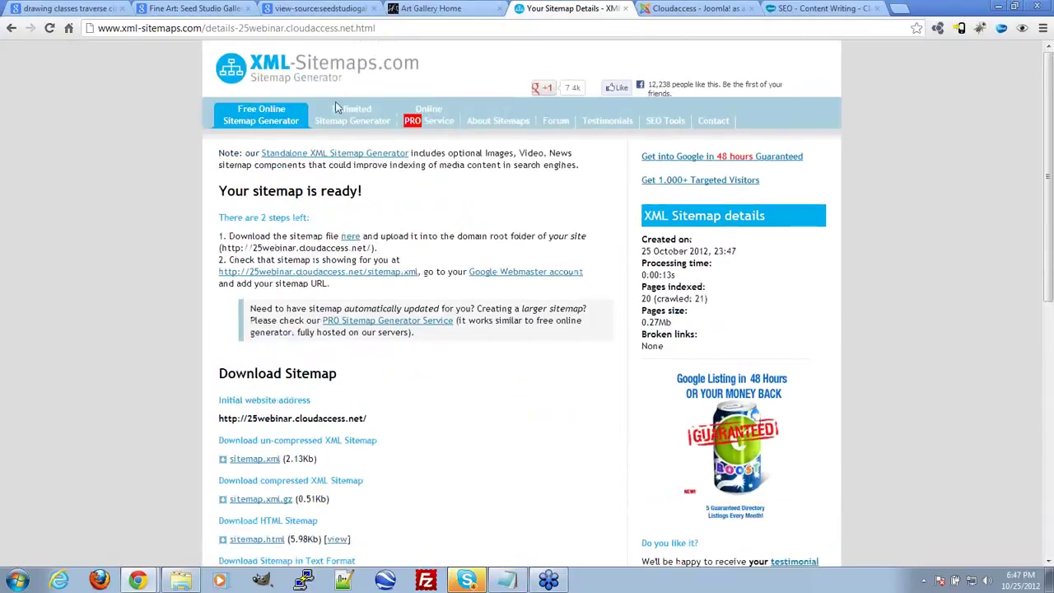
pyautogui.scroll(-1, 514, 431)
pyautogui.scroll(-5, 517, 433)
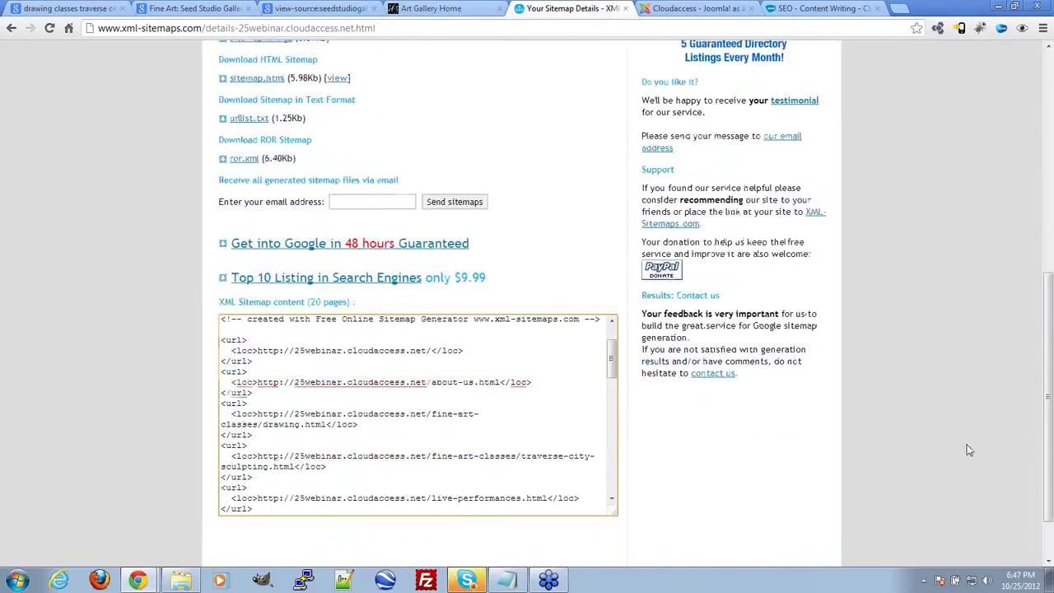
# Try changing the traverse-city-sculpting entry's path in the XML sitemap content to fine-michigan-art-classes, and leave the sitemap details page
pyautogui.scroll(-3, 608, 311)
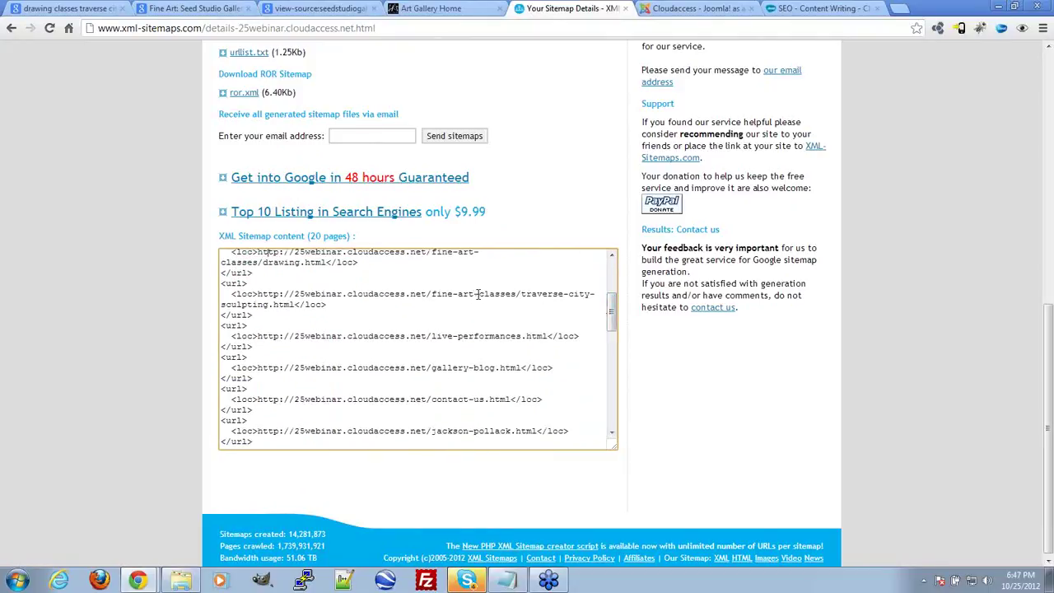
pyautogui.click(473, 293)
pyautogui.press('BackSpace')
pyautogui.press('BackSpace')
pyautogui.press('BackSpace')
pyautogui.write('michigan')
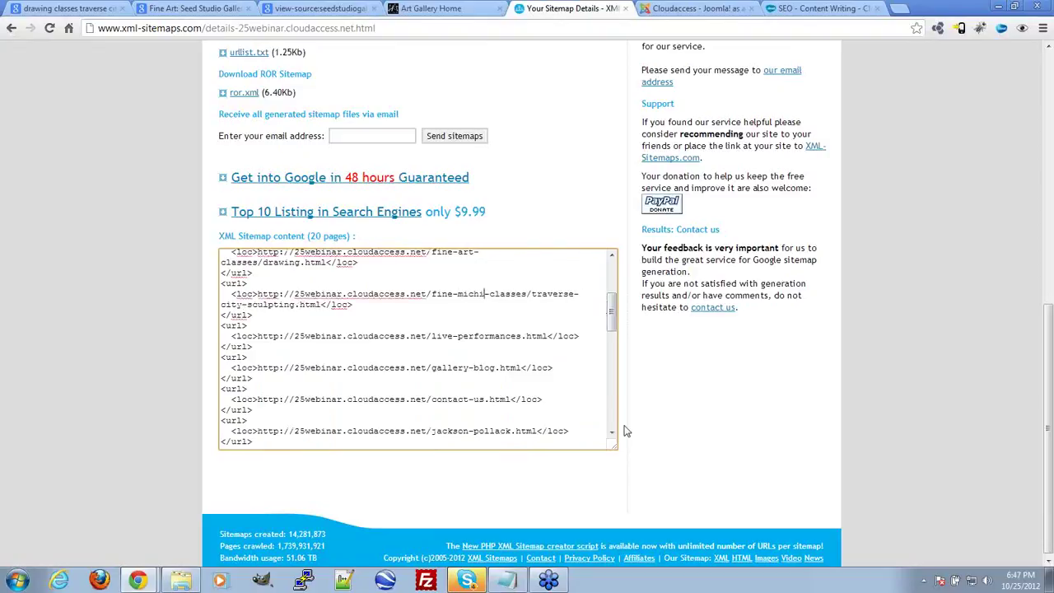
pyautogui.write(' art-')
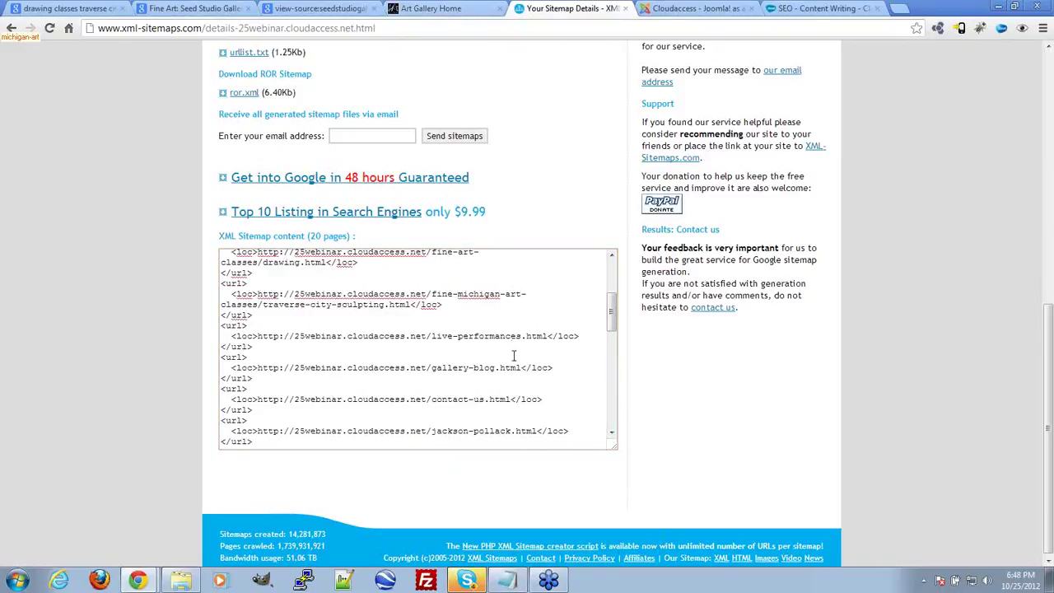
pyautogui.press('F5')
pyautogui.scroll(6, 835, 475)
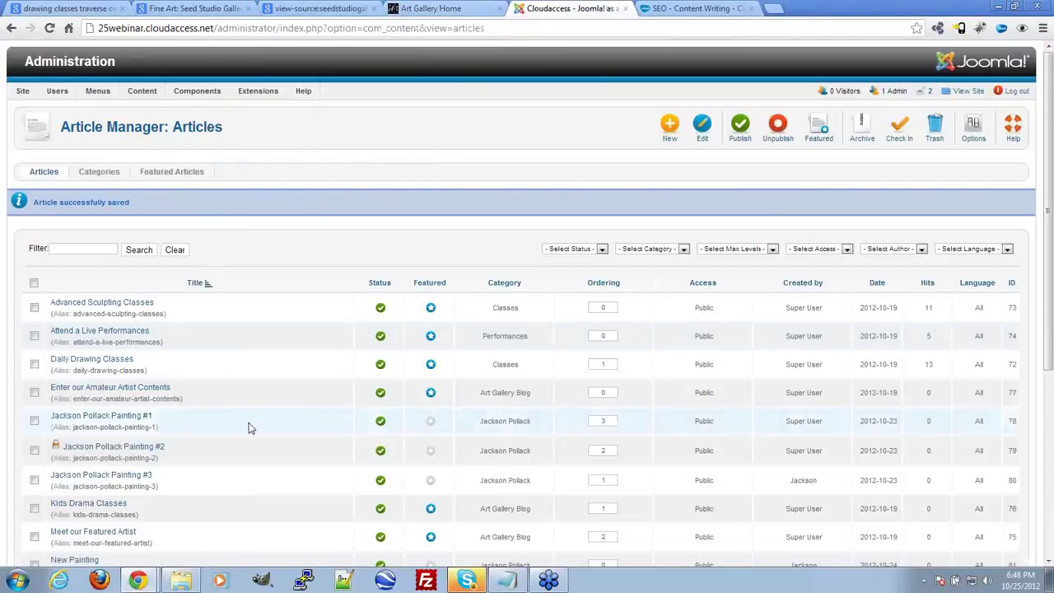
pyautogui.click(182, 580)
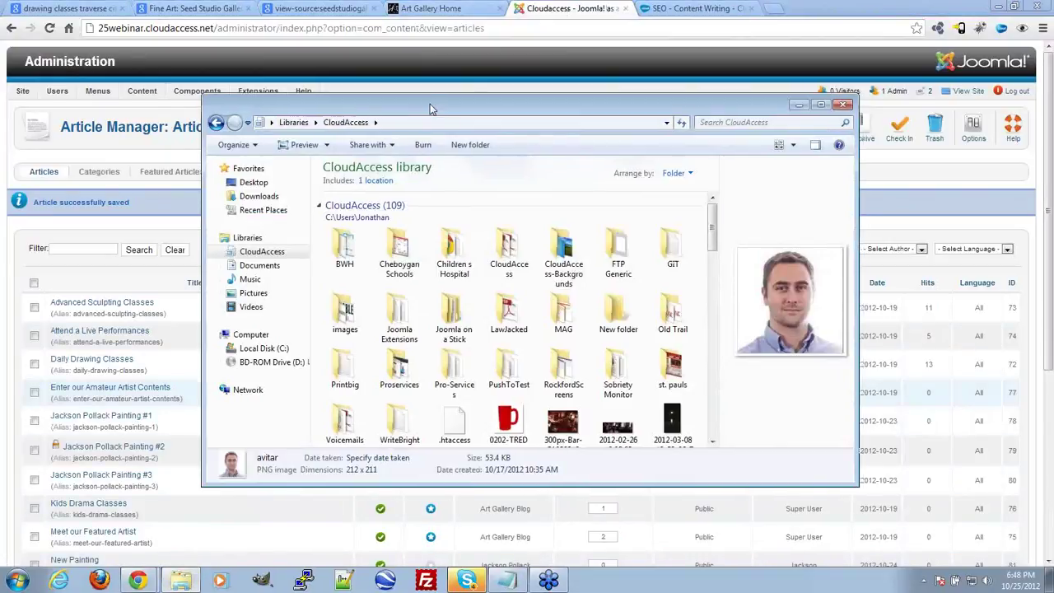
pyautogui.moveTo(436, 109); pyautogui.dragTo(0, 60)
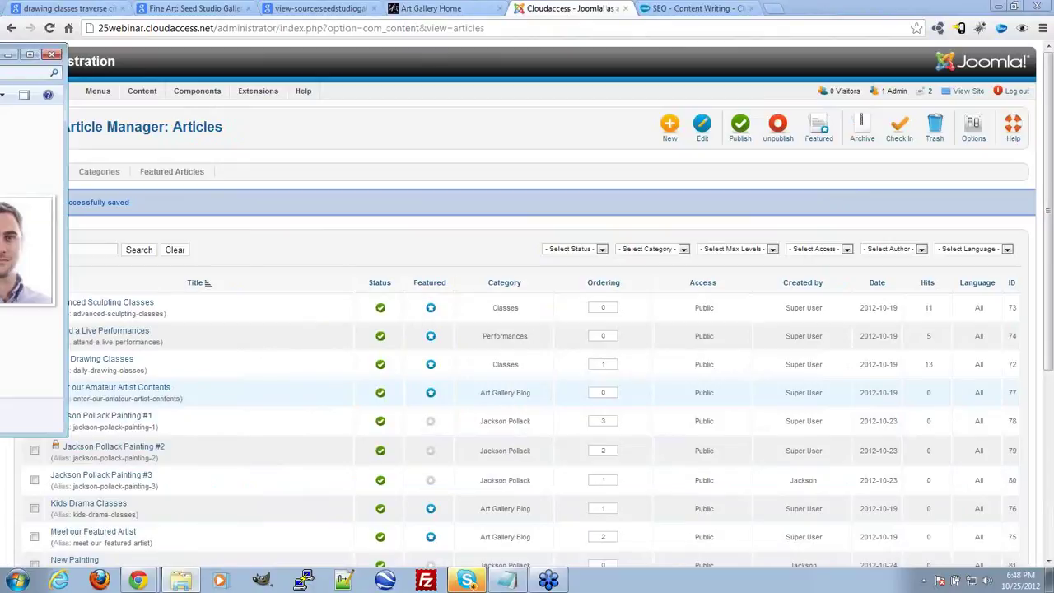
pyautogui.hotkey('alt', 'F4')
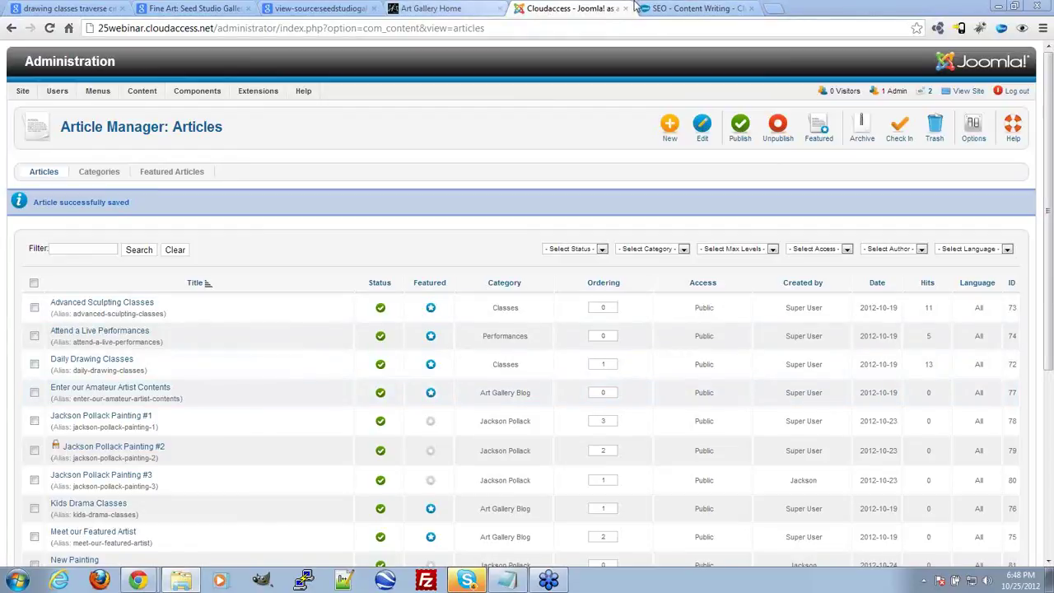
# Open the Joomla! SEO Checklist in the knowledgebase's Search Engine Optimization section and review it through the SiteMap and Webmaster Tools points
pyautogui.click(696, 8)
pyautogui.scroll(2, 409, 383)
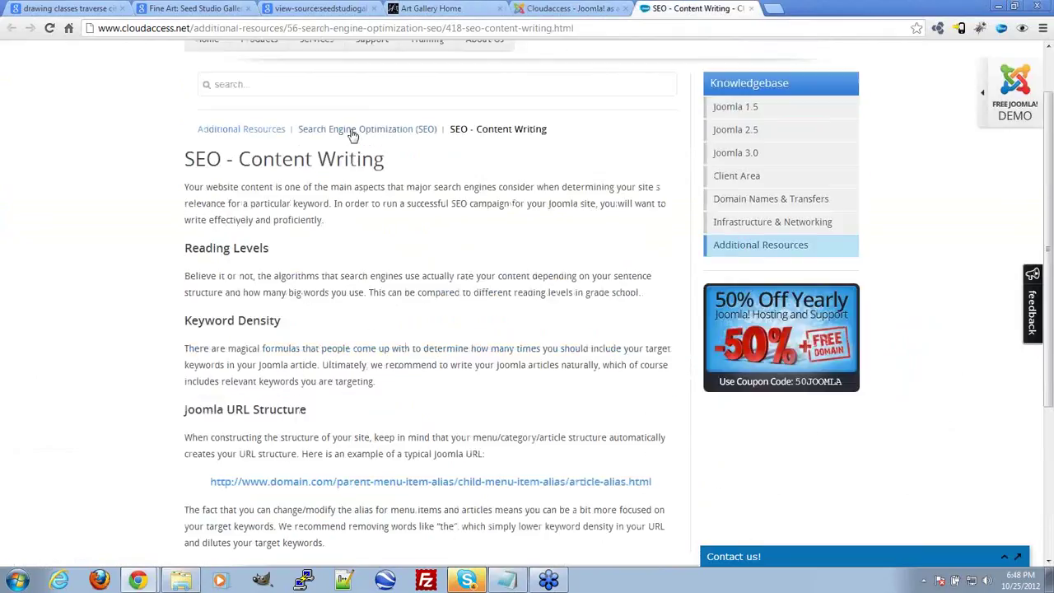
pyautogui.click(354, 130)
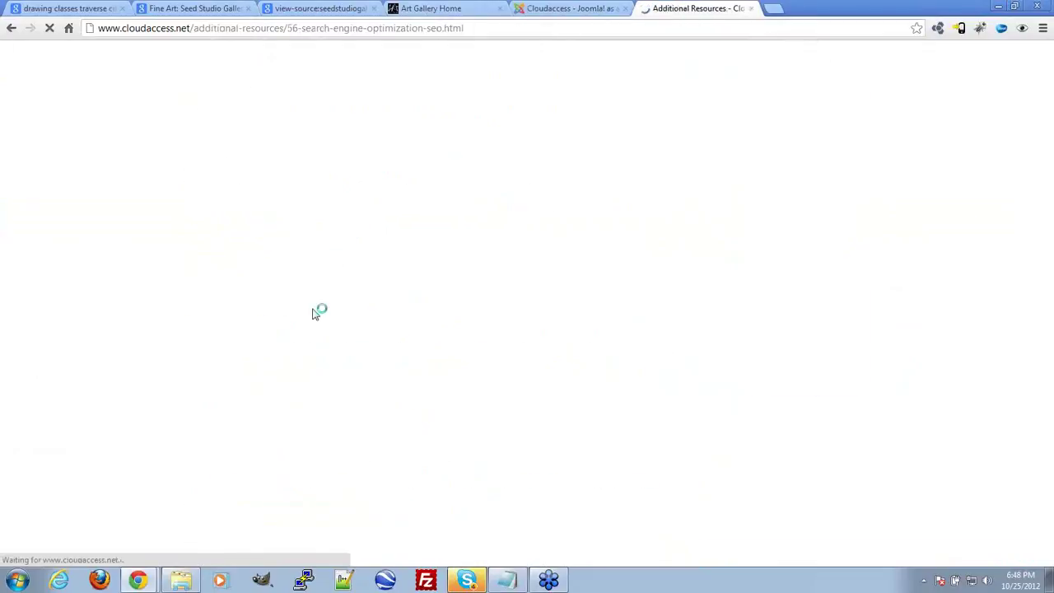
pyautogui.click(218, 249)
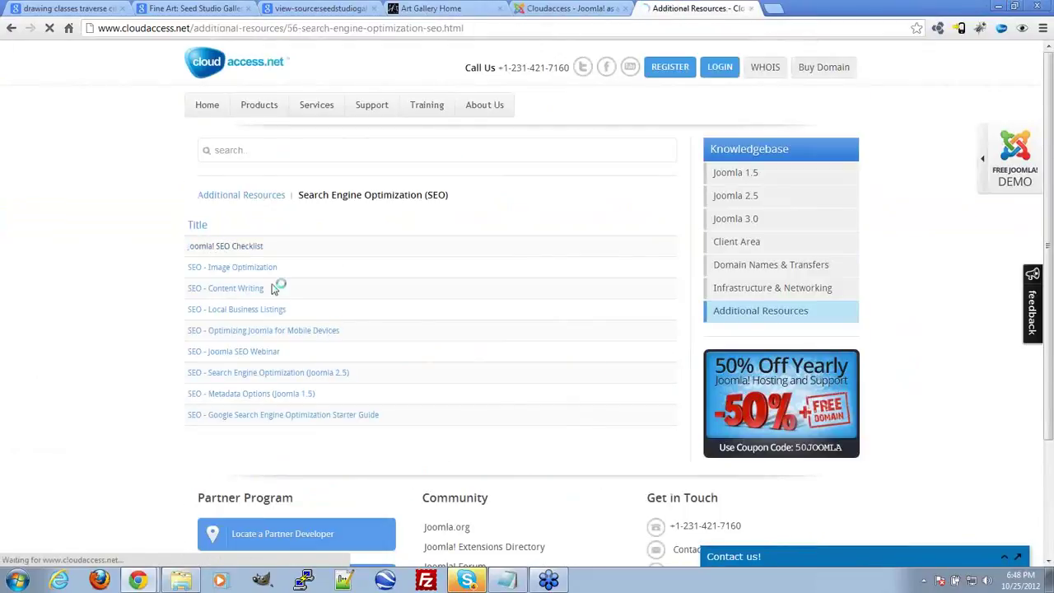
pyautogui.scroll(-5, 577, 370)
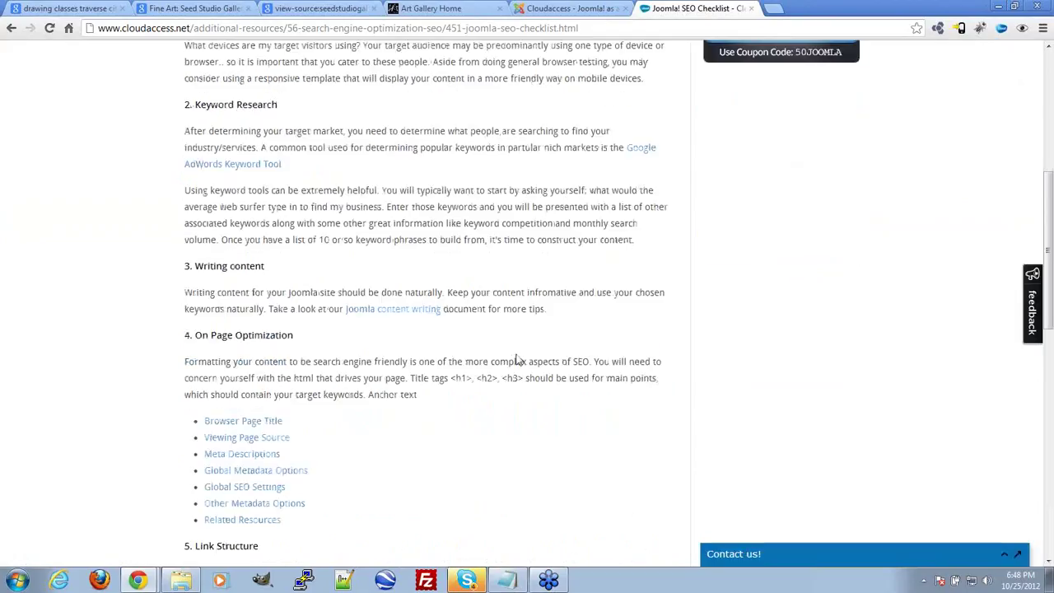
pyautogui.scroll(-3, 604, 305)
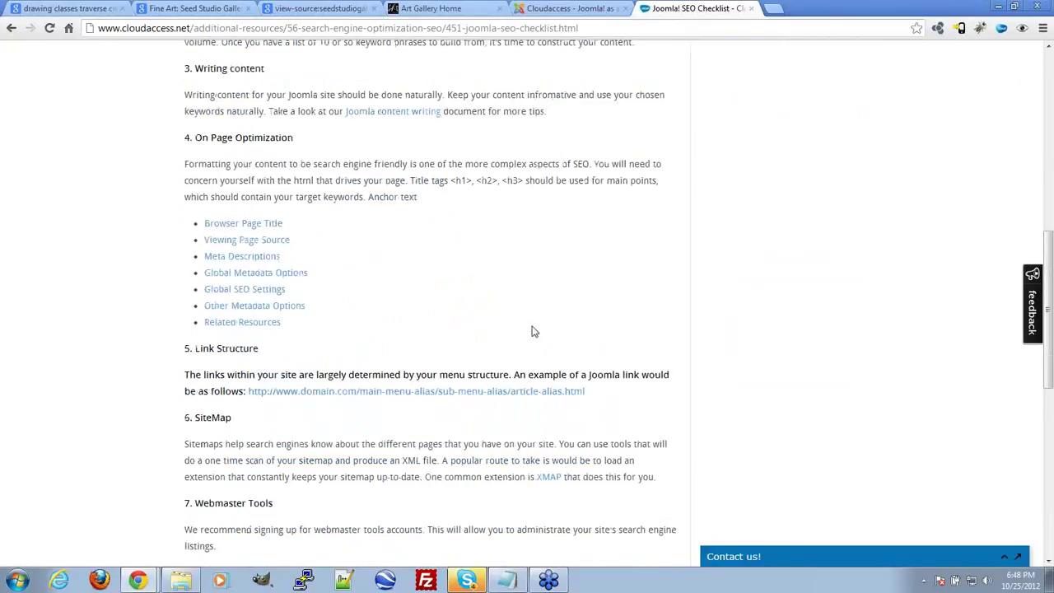
pyautogui.scroll(-1, 511, 351)
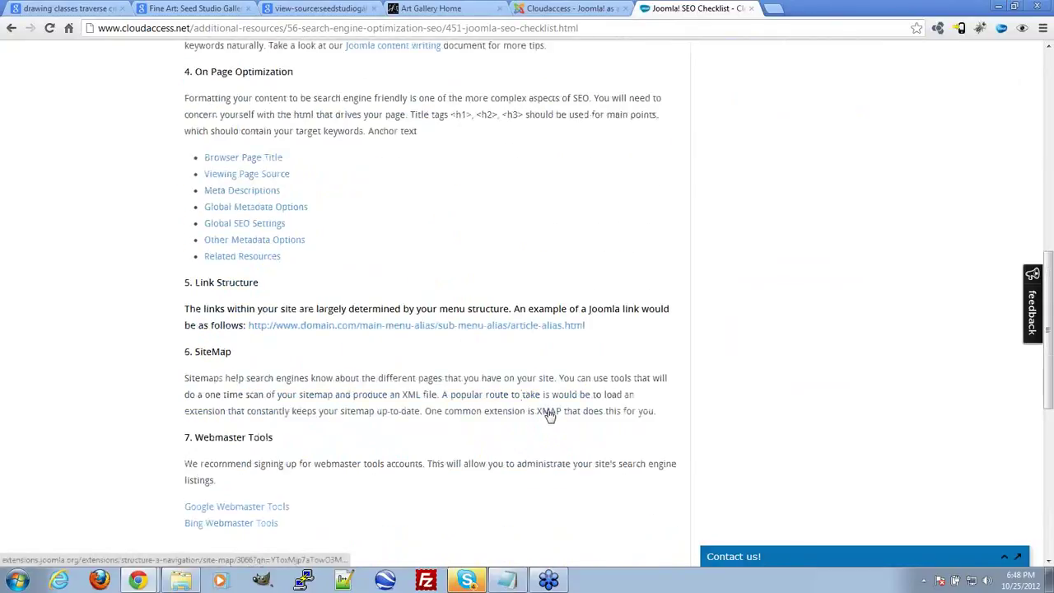
# Follow the checklist's XMAP reference to the extension's download page and check which attachment supports Joomla 2.5
pyautogui.click(550, 416)
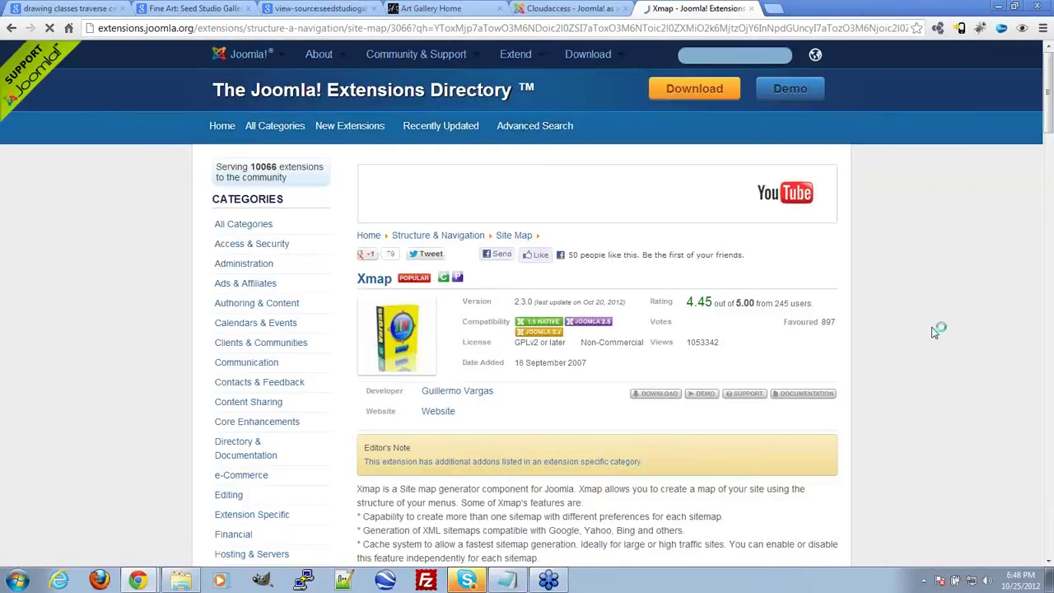
pyautogui.scroll(-2, 935, 331)
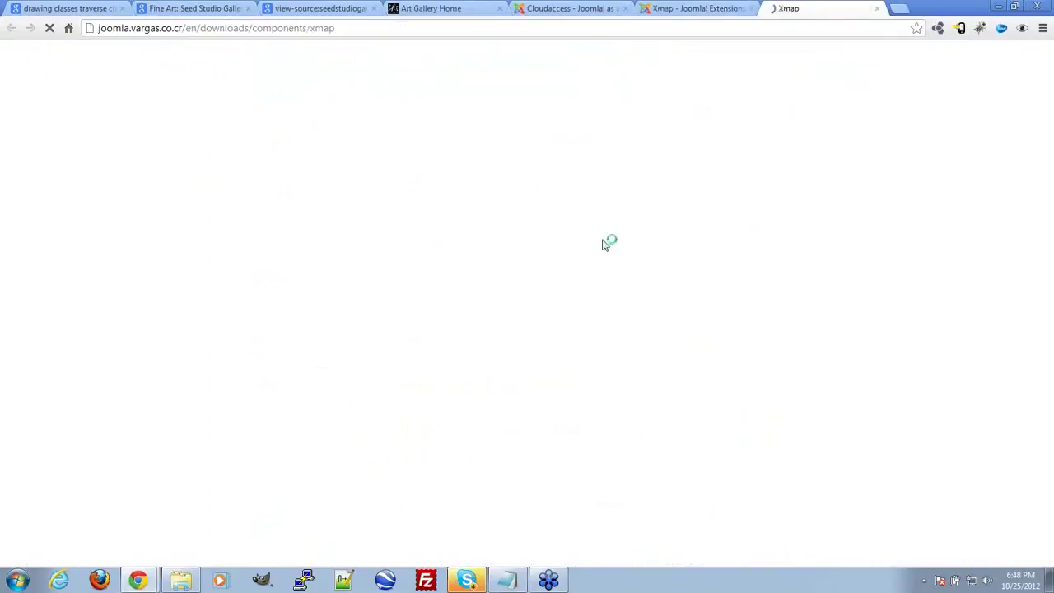
pyautogui.scroll(-4, 152, 293)
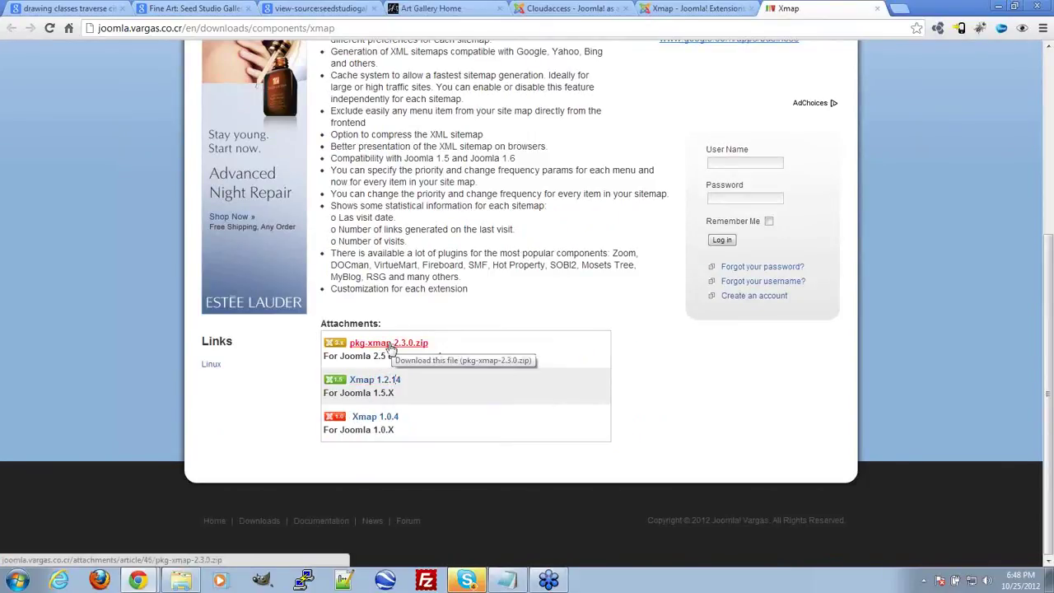
pyautogui.moveTo(371, 359); pyautogui.dragTo(486, 359)
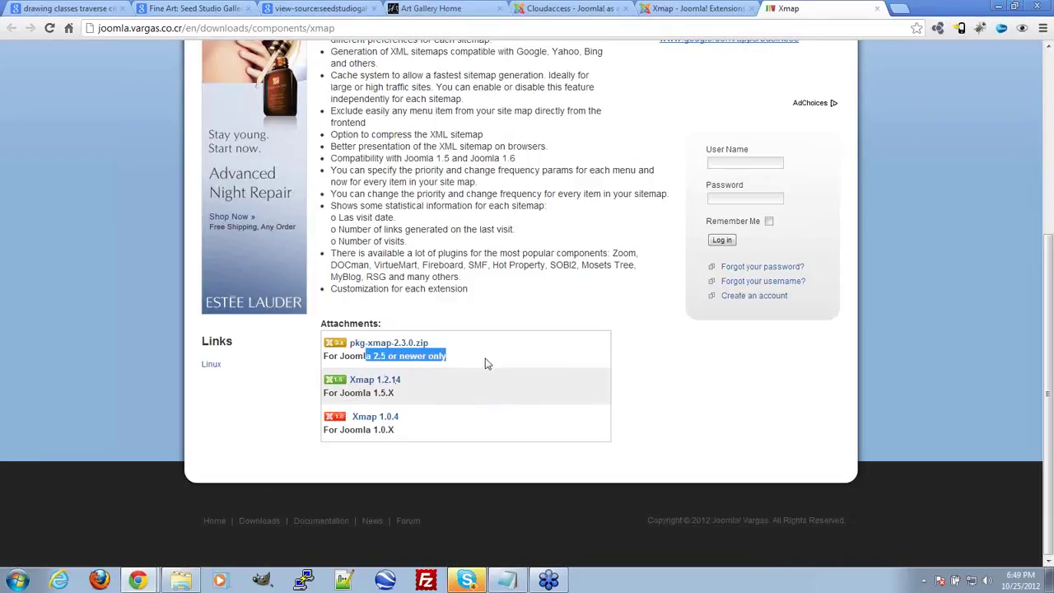
pyautogui.click(473, 359)
# Download pkg-xmap-2.3.0.zip into the 2.5 folder under Joomla Extensions in the CloudAccess library
pyautogui.click(416, 344)
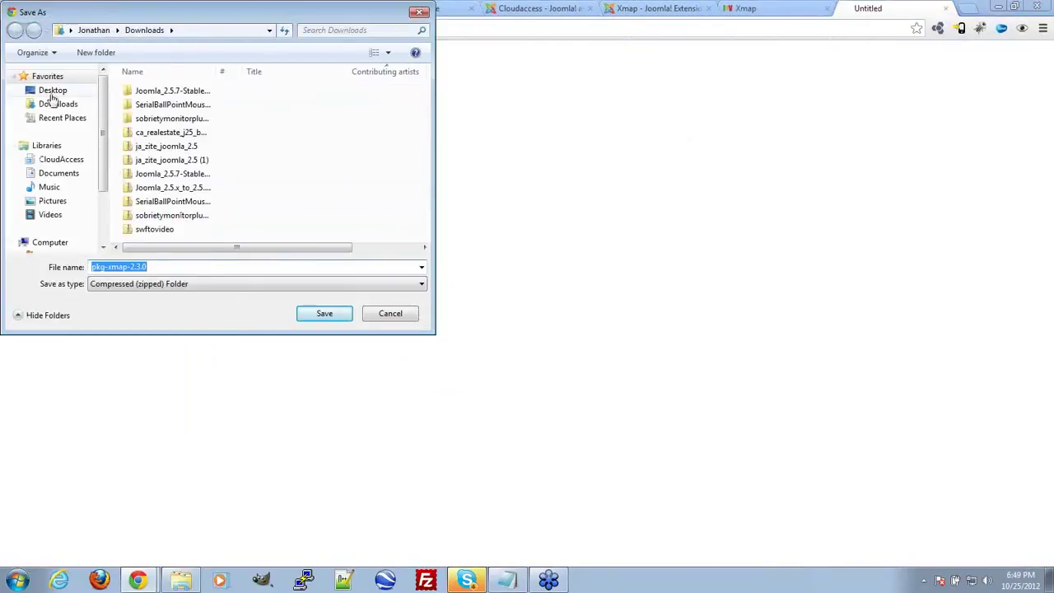
pyautogui.click(54, 159)
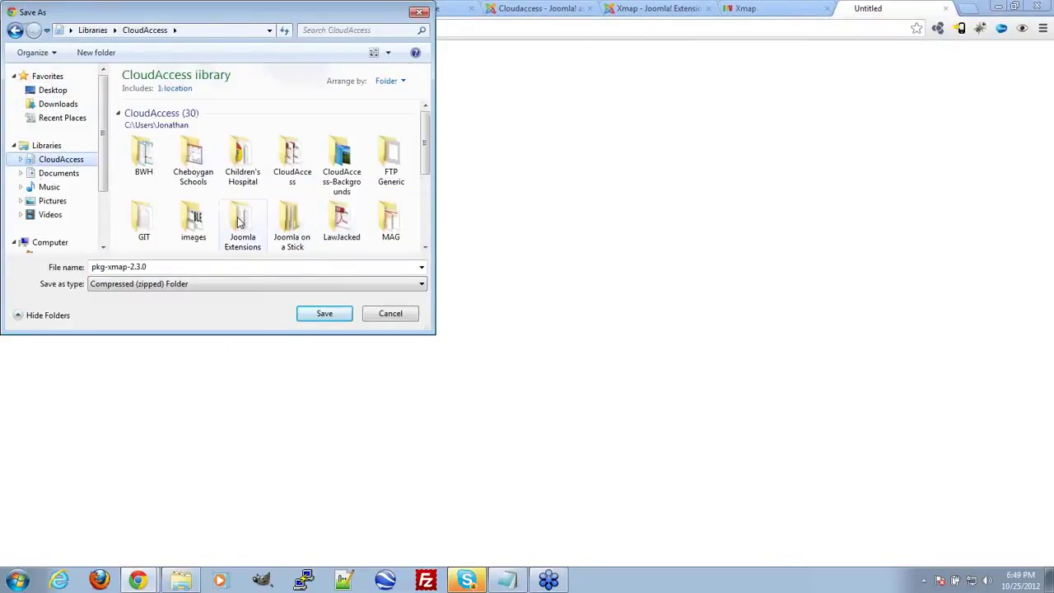
pyautogui.doubleClick(245, 221)
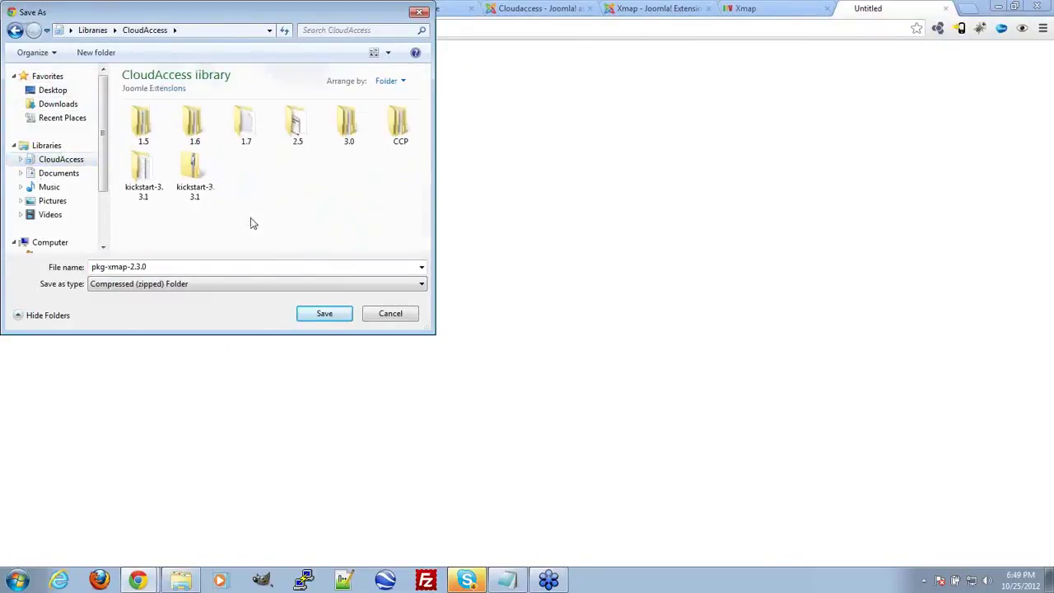
pyautogui.doubleClick(301, 128)
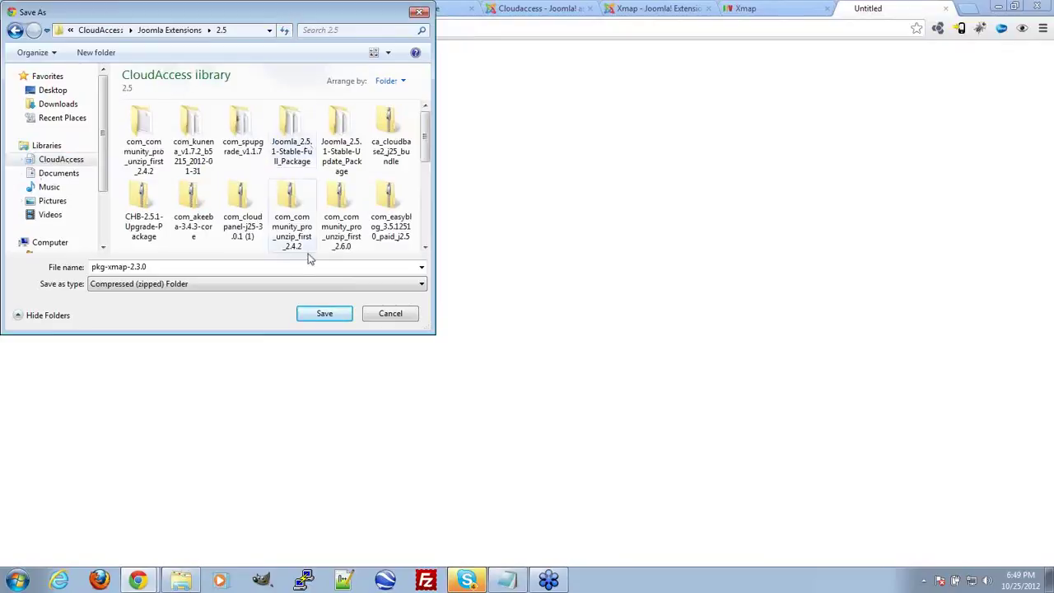
pyautogui.click(324, 314)
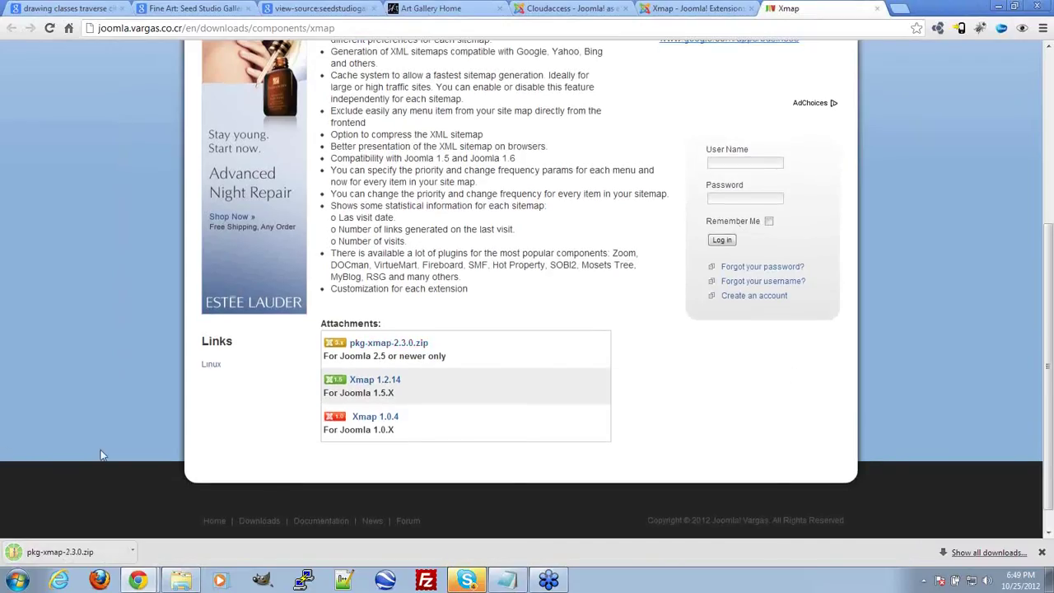
# Upload and install the pkg-xmap-2.3.0 package from the Joomla Extensions 2.5 folder with the gallery site's Extension Manager
pyautogui.click(570, 7)
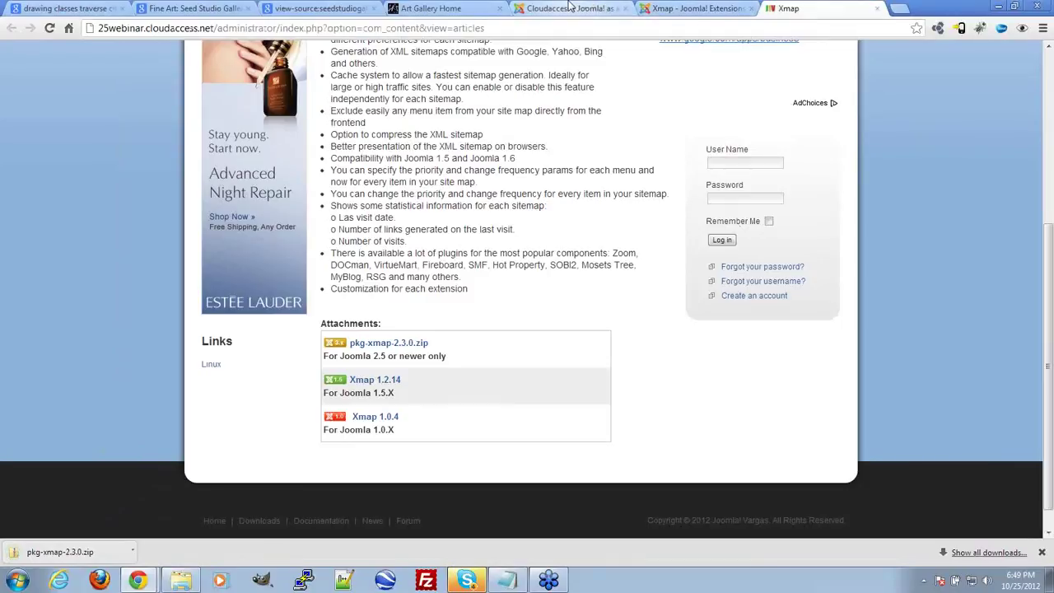
pyautogui.moveTo(188, 87)
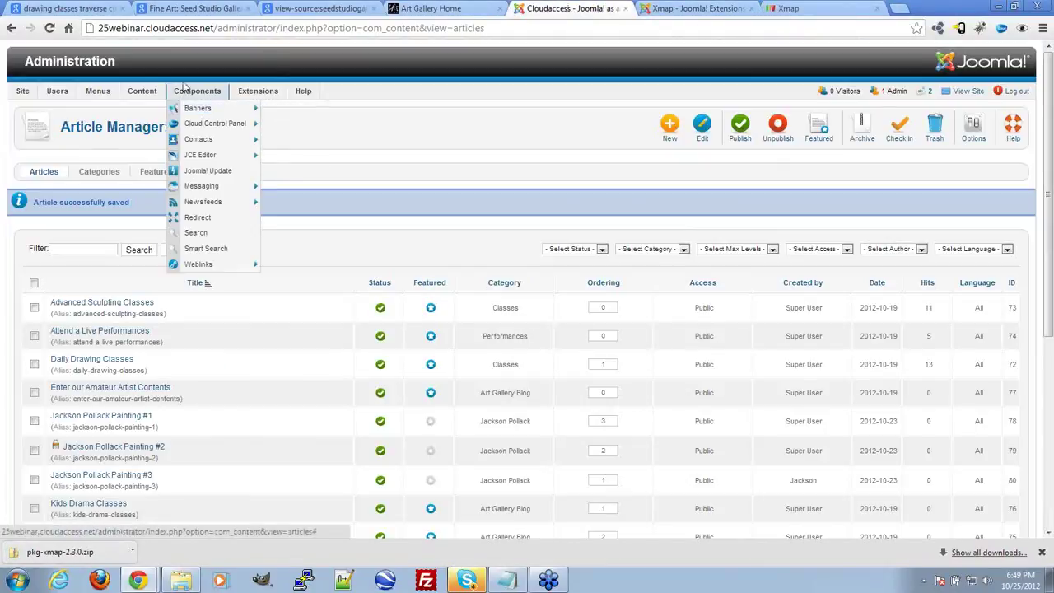
pyautogui.moveTo(243, 90)
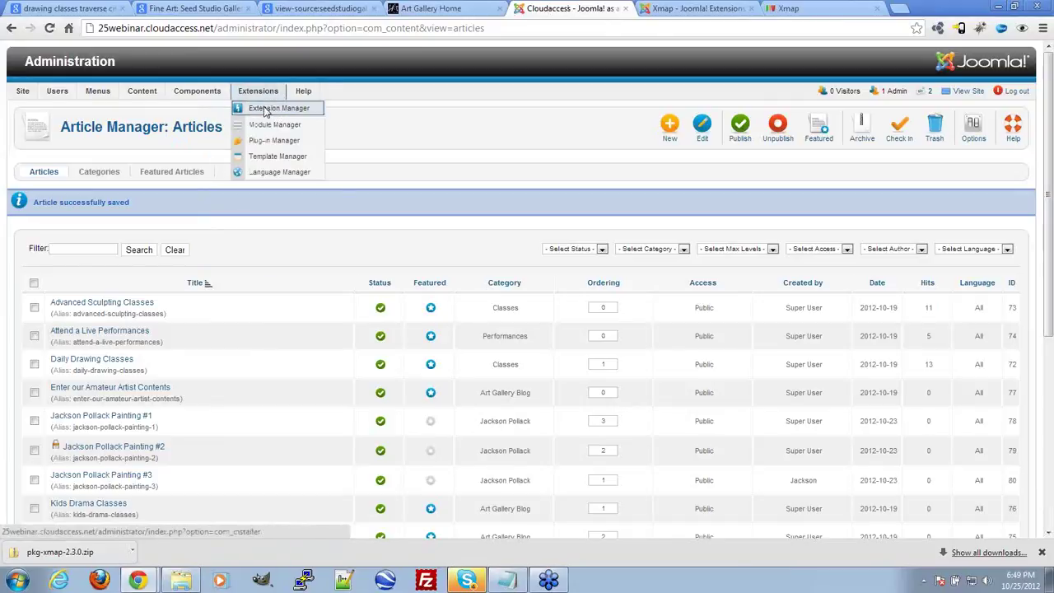
pyautogui.click(272, 109)
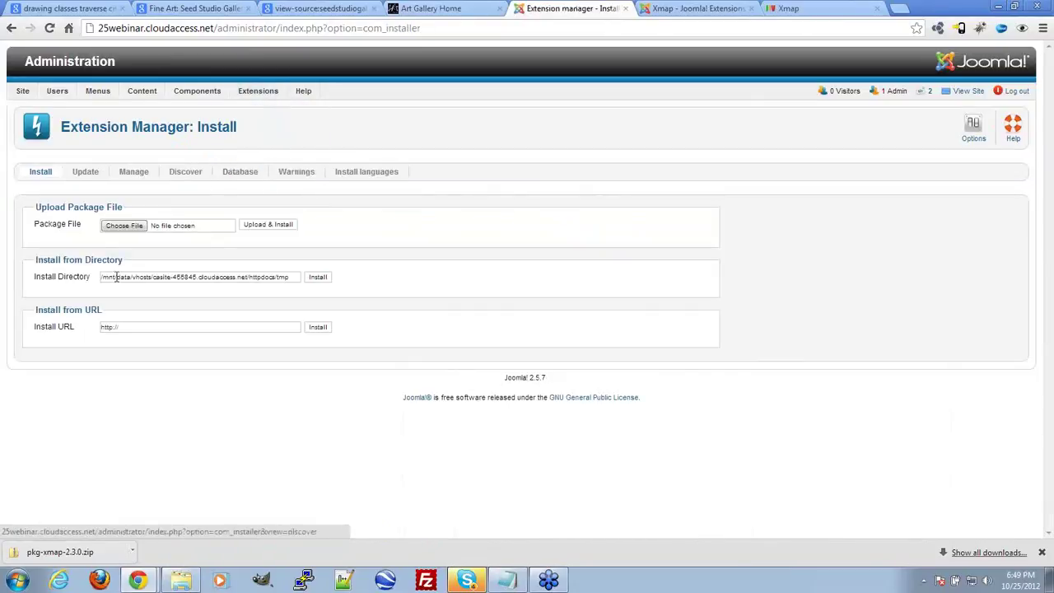
pyautogui.click(124, 224)
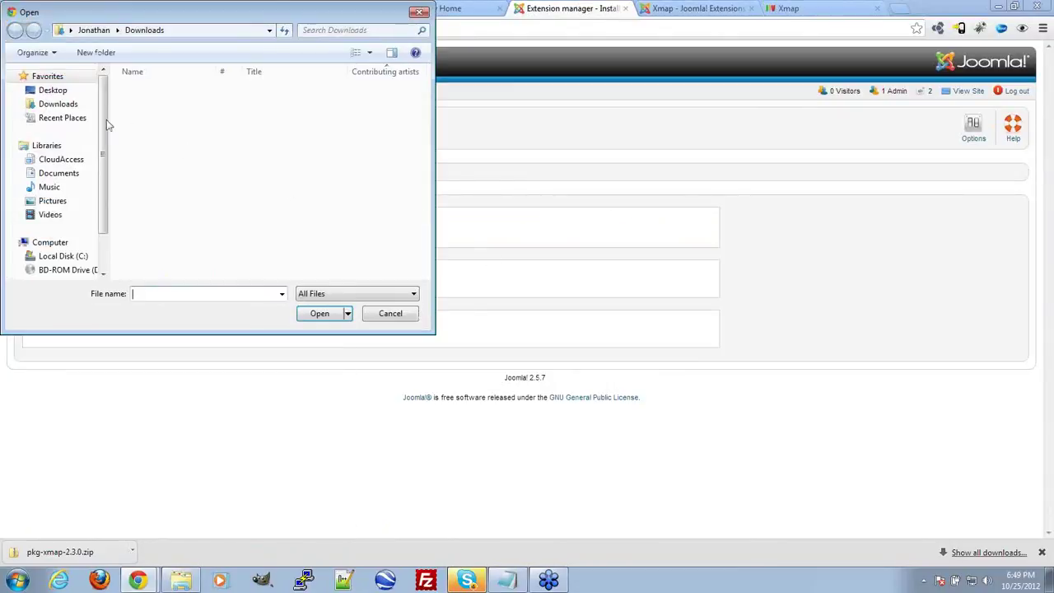
pyautogui.click(70, 161)
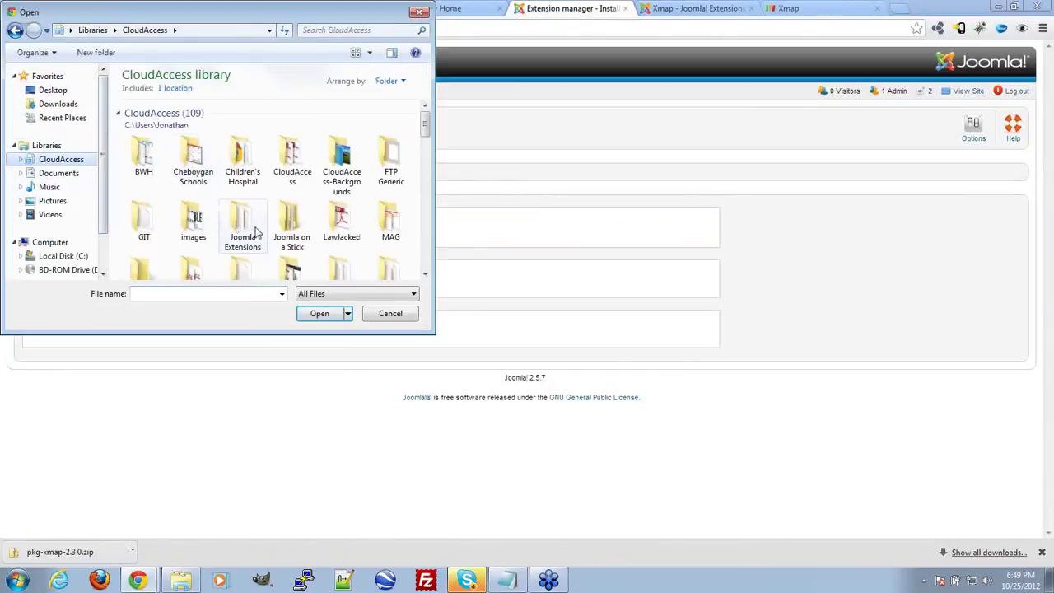
pyautogui.doubleClick(247, 226)
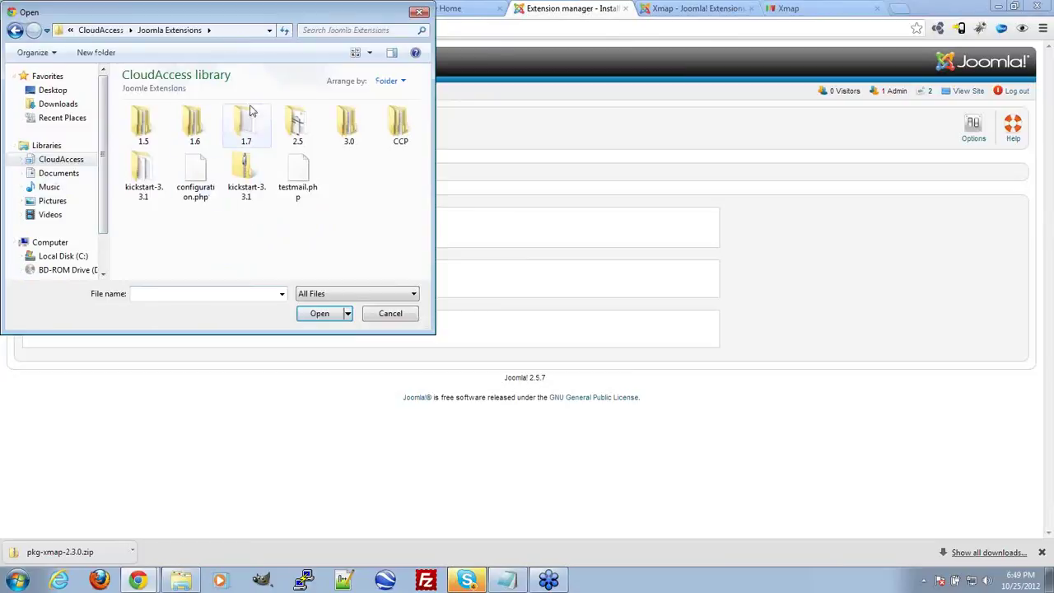
pyautogui.doubleClick(296, 119)
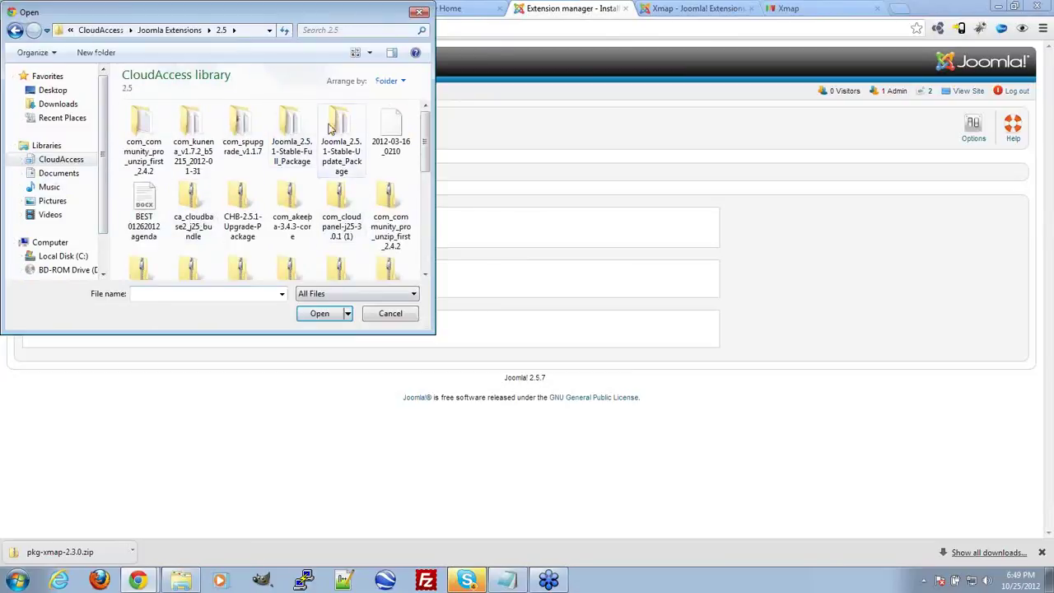
pyautogui.scroll(-5, 328, 128)
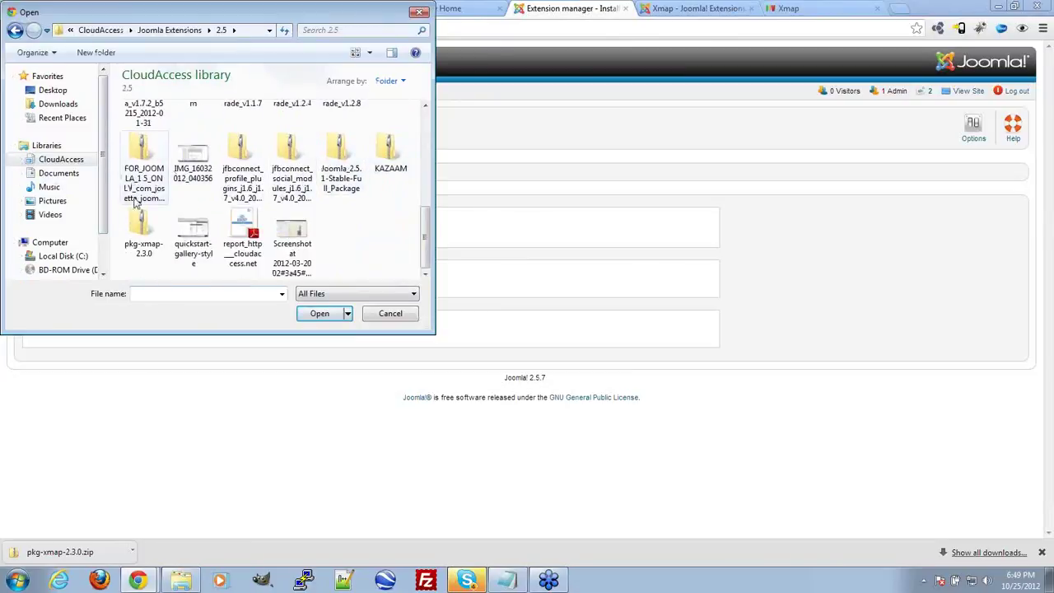
pyautogui.doubleClick(149, 241)
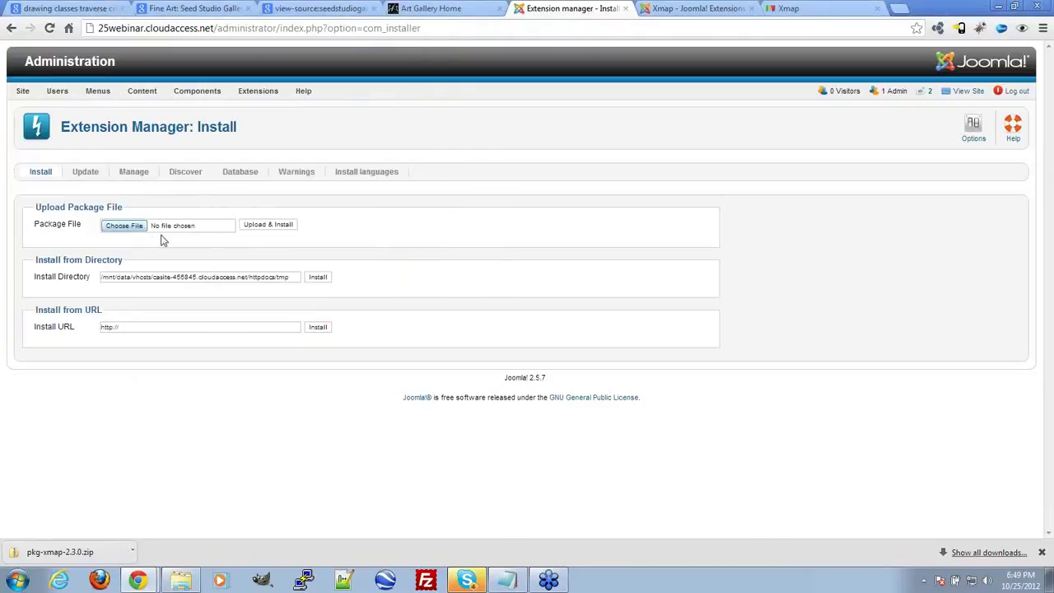
pyautogui.click(275, 229)
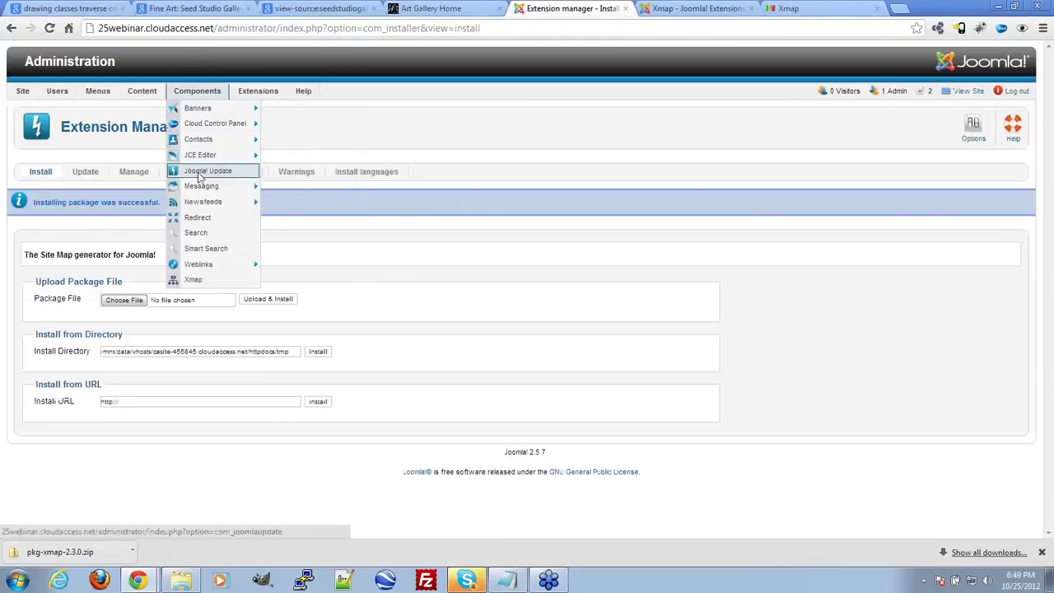
# Start a new sitemap in the Xmap component, titled "Fine Art Sitemap", and set its status to Published
pyautogui.click(209, 282)
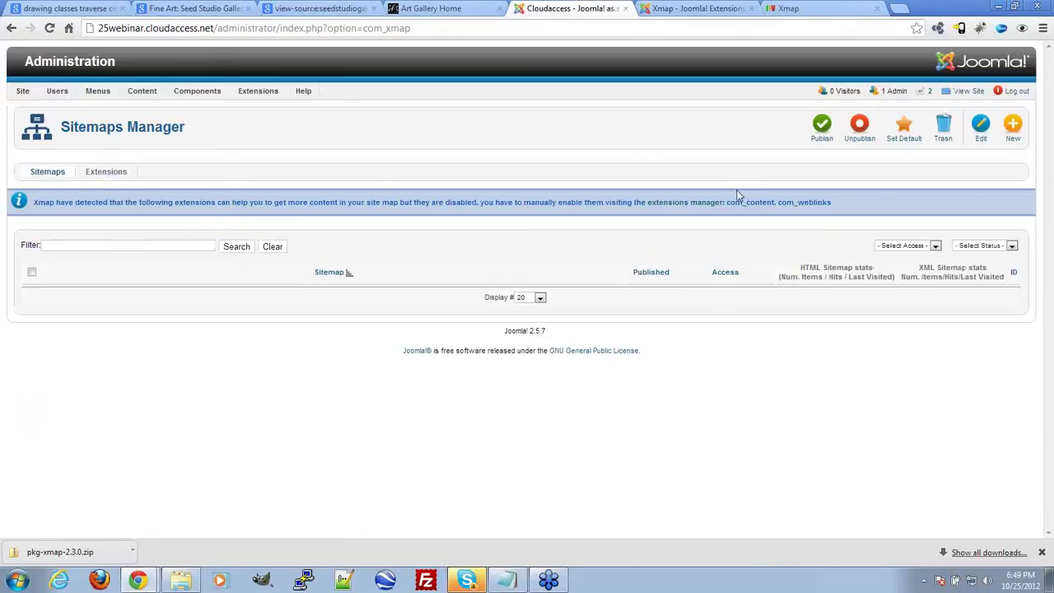
pyautogui.click(1013, 130)
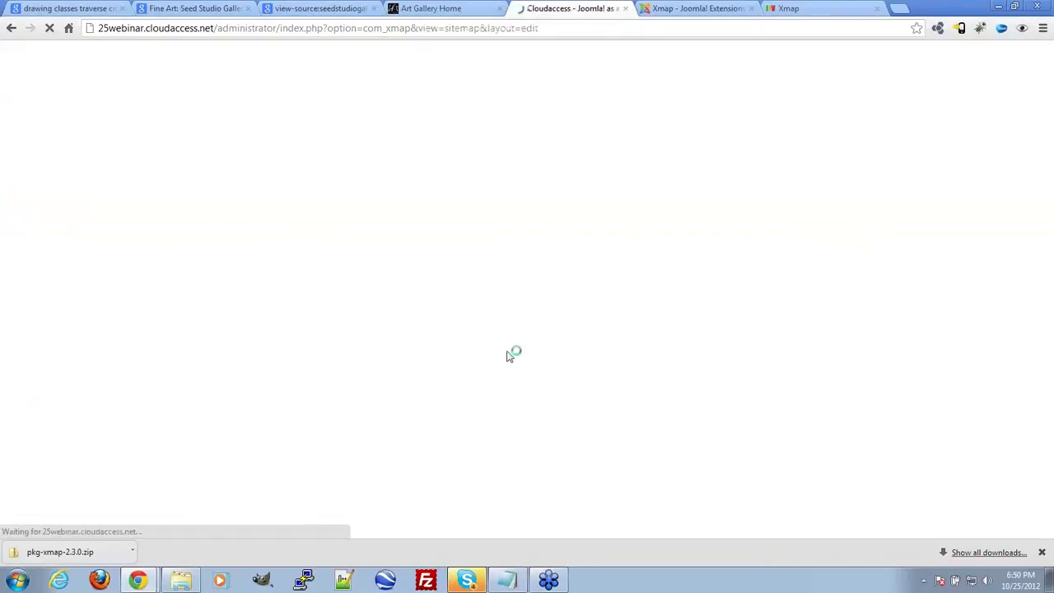
pyautogui.click(165, 188)
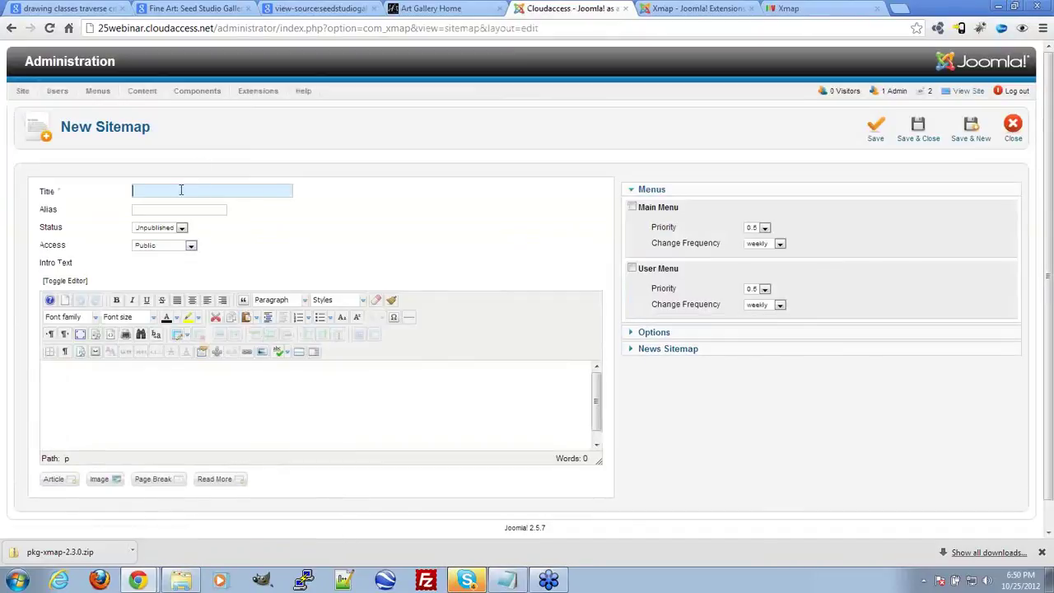
pyautogui.write('M')
pyautogui.press('BackSpace')
pyautogui.write('art')
pyautogui.press('BackSpace')
pyautogui.press('BackSpace')
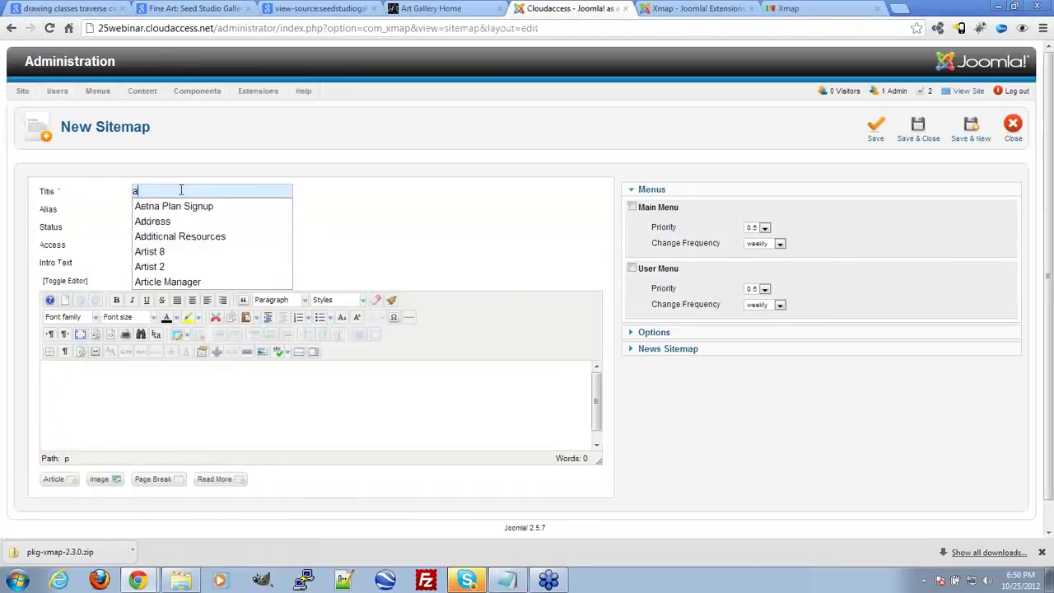
pyautogui.write('ar')
pyautogui.press('BackSpace')
pyautogui.press('BackSpace')
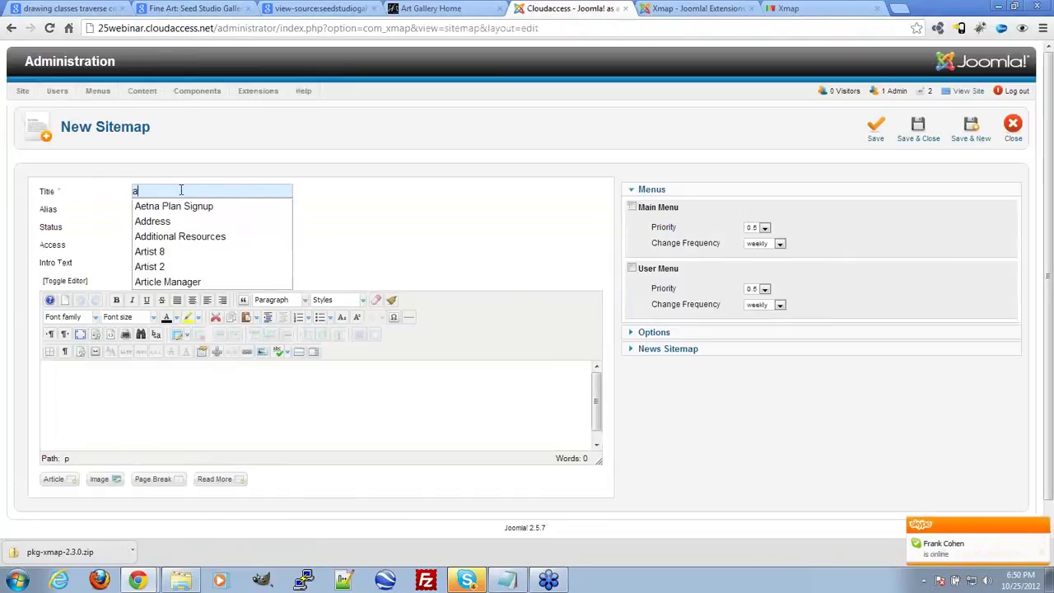
pyautogui.write('fine')
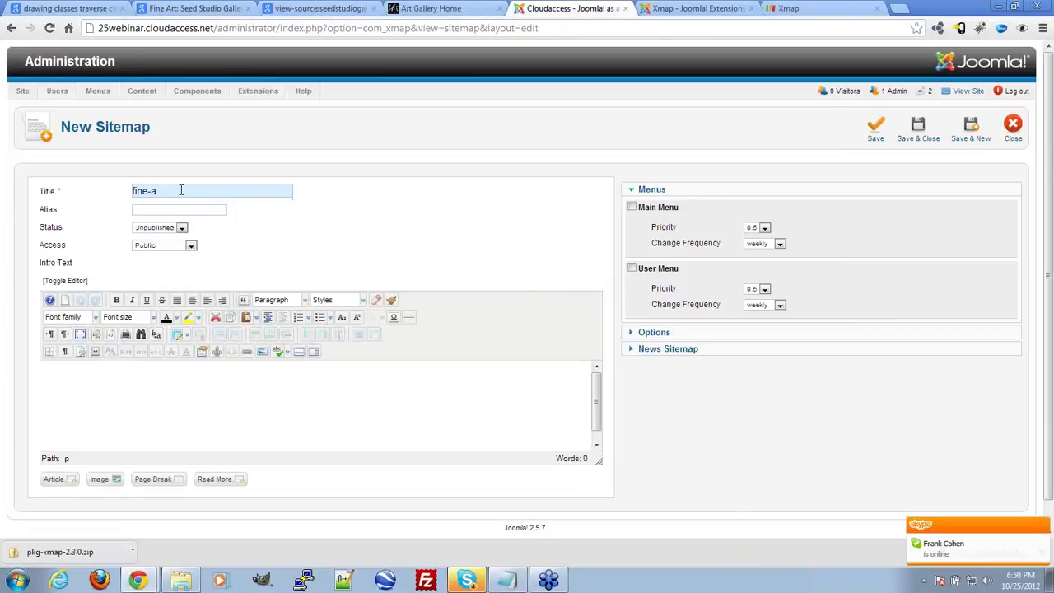
pyautogui.write('-')
pyautogui.press('BackSpace')
pyautogui.press('BackSpace')
pyautogui.press('BackSpace')
pyautogui.press('BackSpace')
pyautogui.press('BackSpace')
pyautogui.write('Fine Art Sitemap')
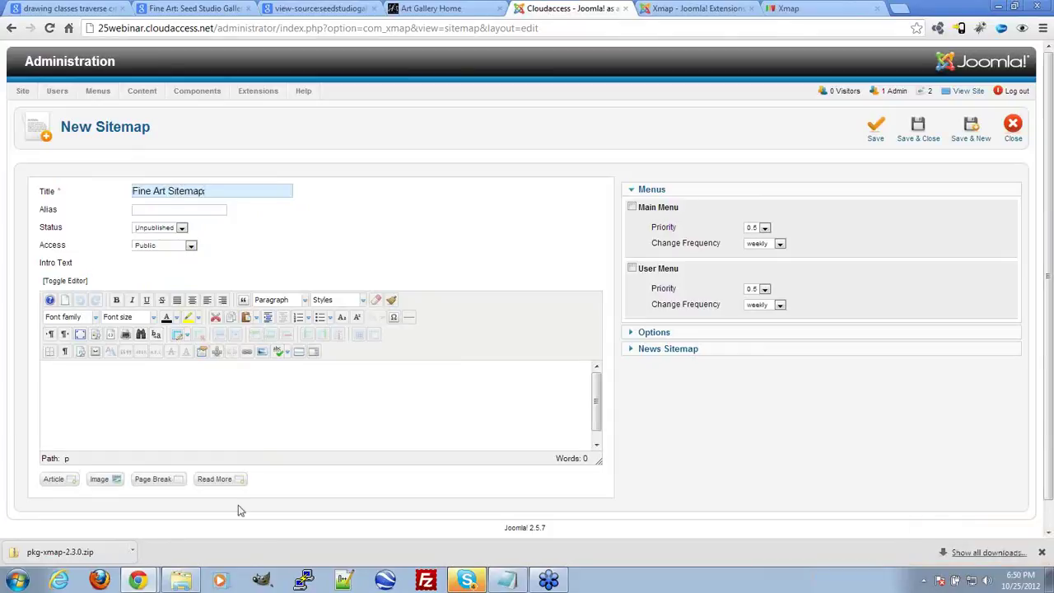
pyautogui.click(161, 229)
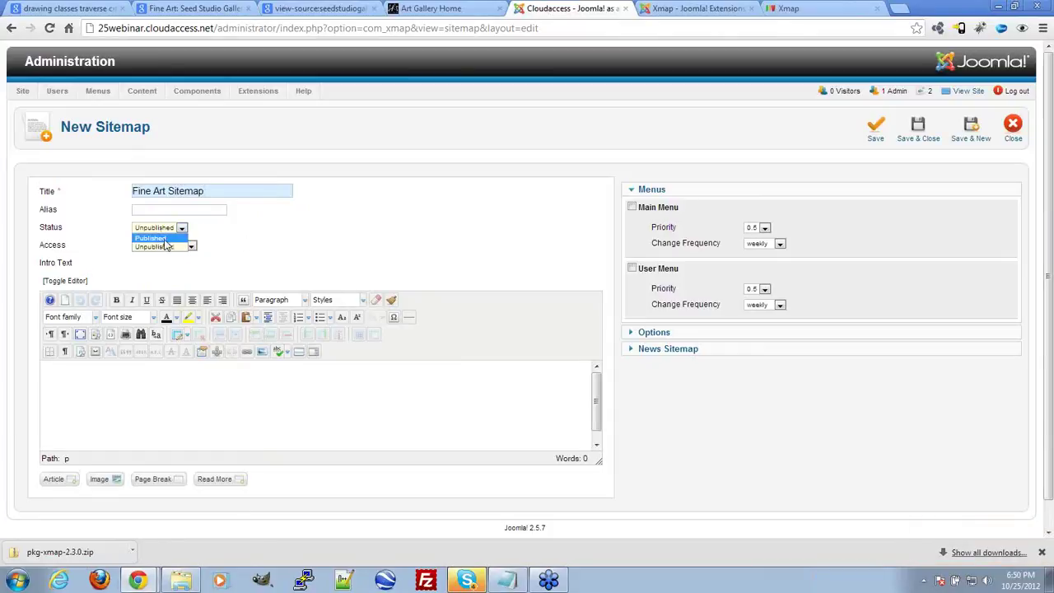
pyautogui.click(164, 238)
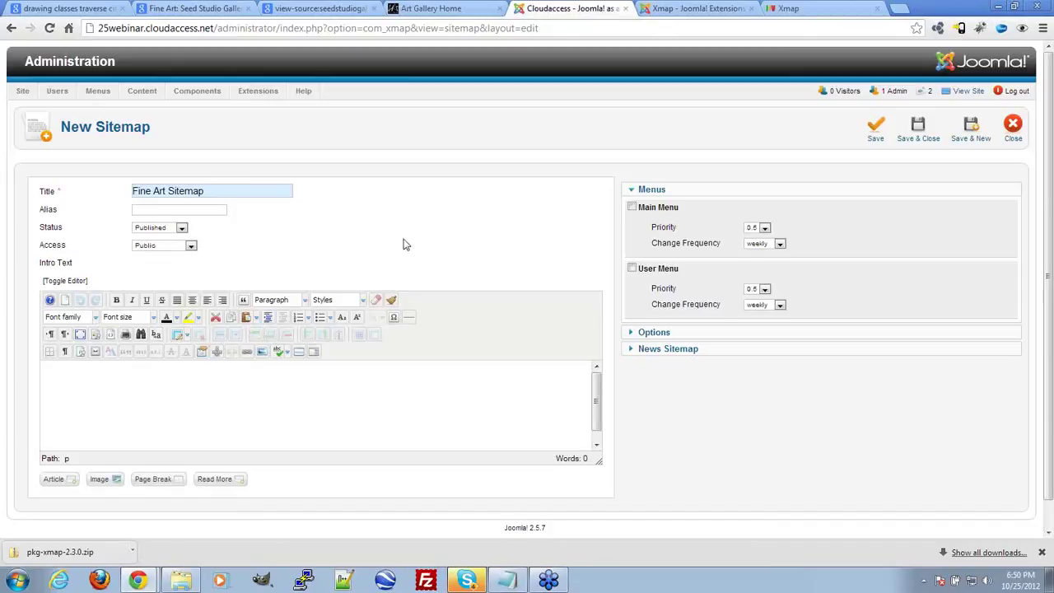
# Include the Main Menu in the sitemap, compare with the menus on the gallery's home page, and save and close the sitemap
pyautogui.click(632, 208)
pyautogui.click(452, 8)
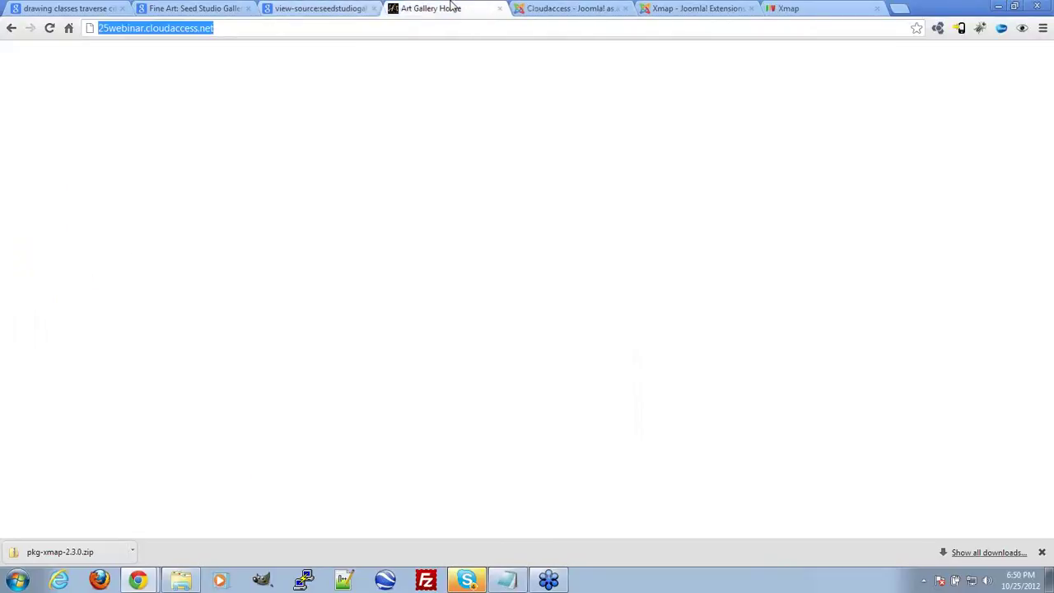
pyautogui.scroll(-1, 814, 276)
pyautogui.scroll(-3, 815, 275)
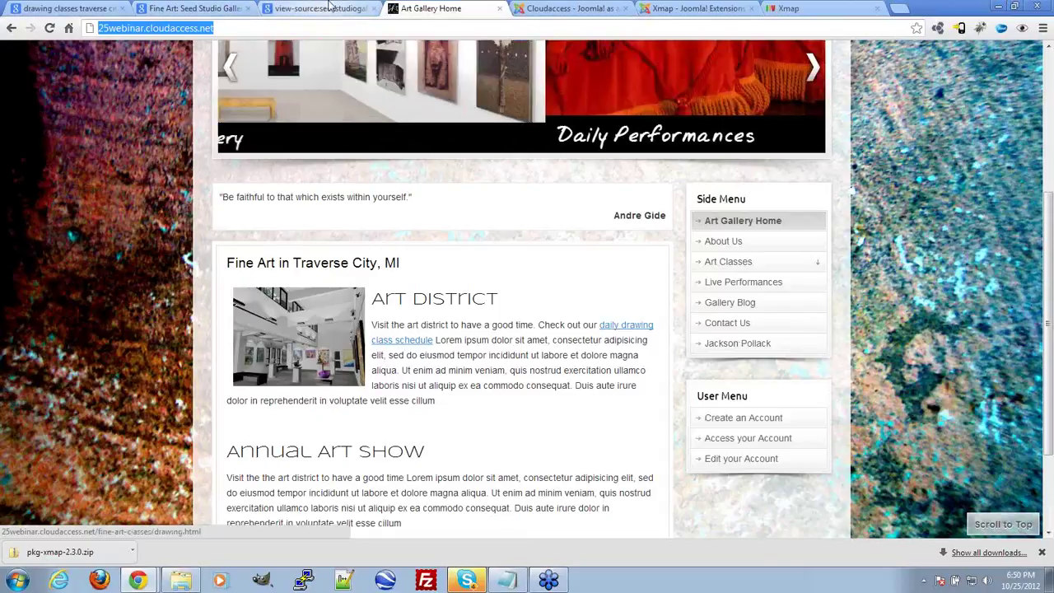
pyautogui.click(568, 8)
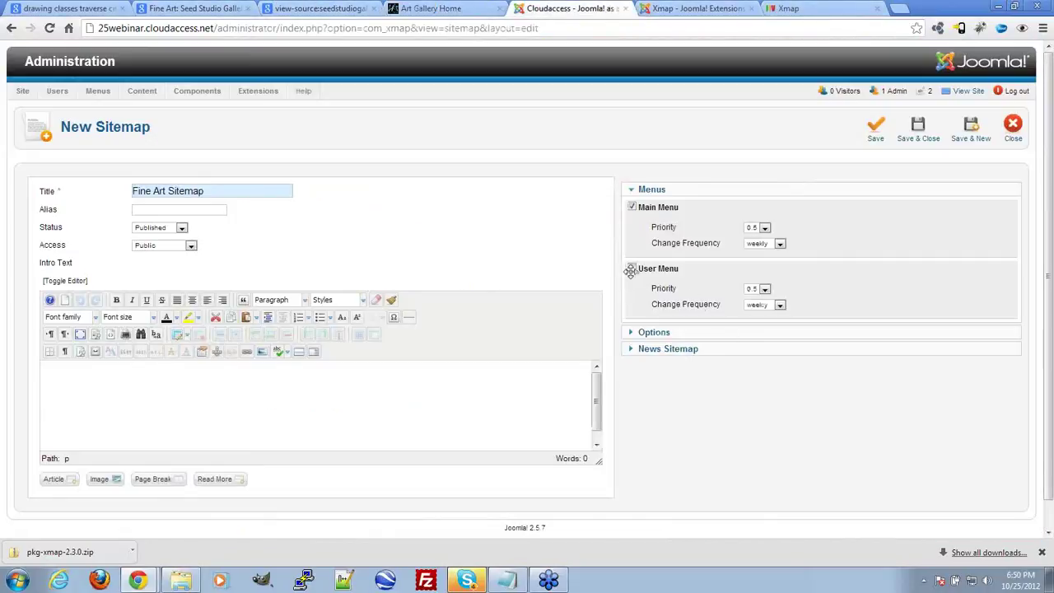
pyautogui.click(684, 331)
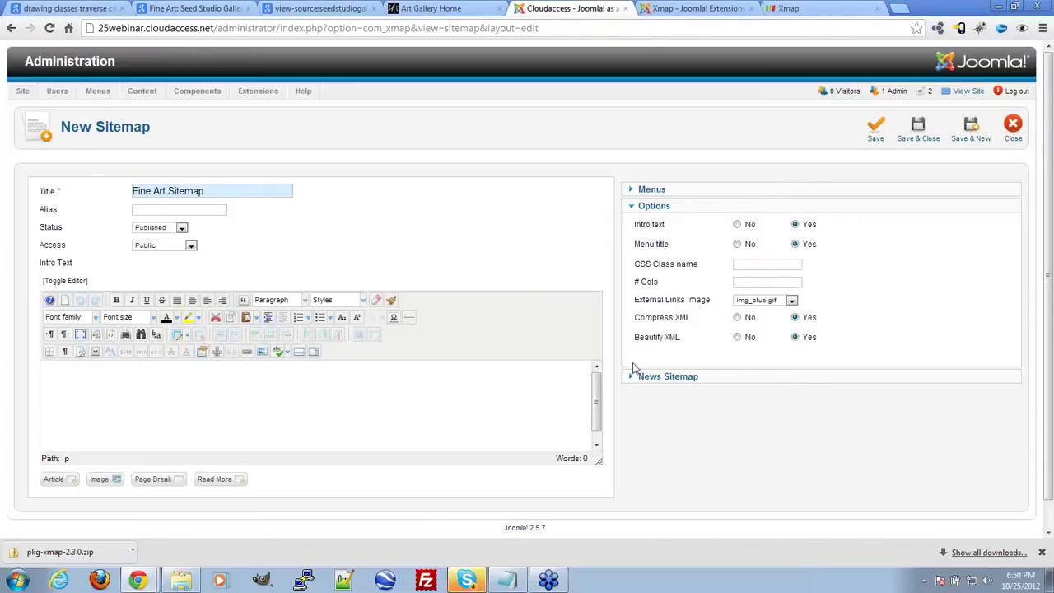
pyautogui.click(925, 135)
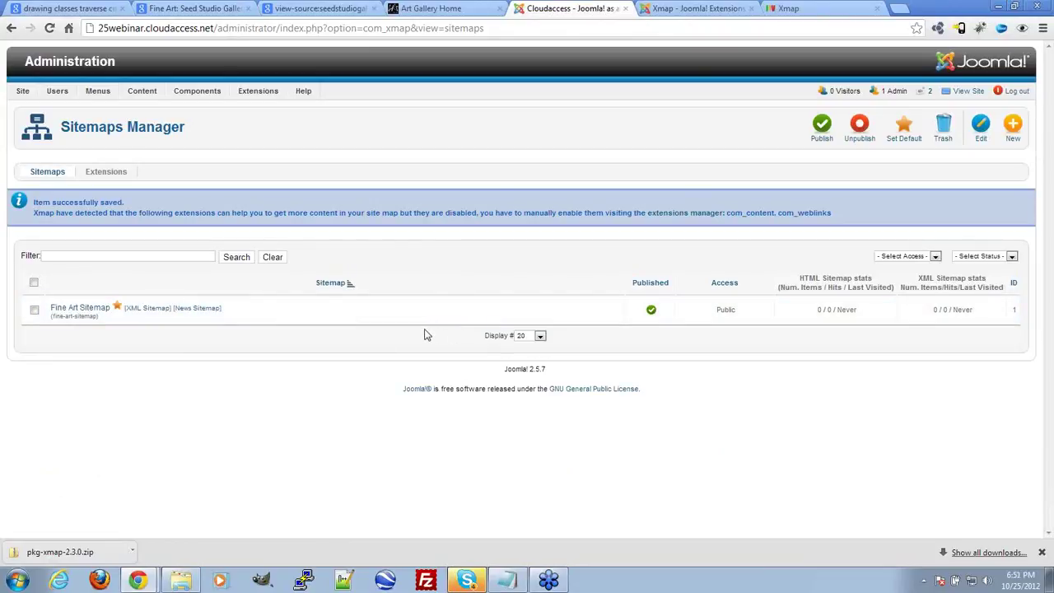
# View the Fine Art Sitemap's XML sitemap in a separate tab, examine its listed URLs, and return to the Sitemaps Manager
pyautogui.middleClick(152, 313)
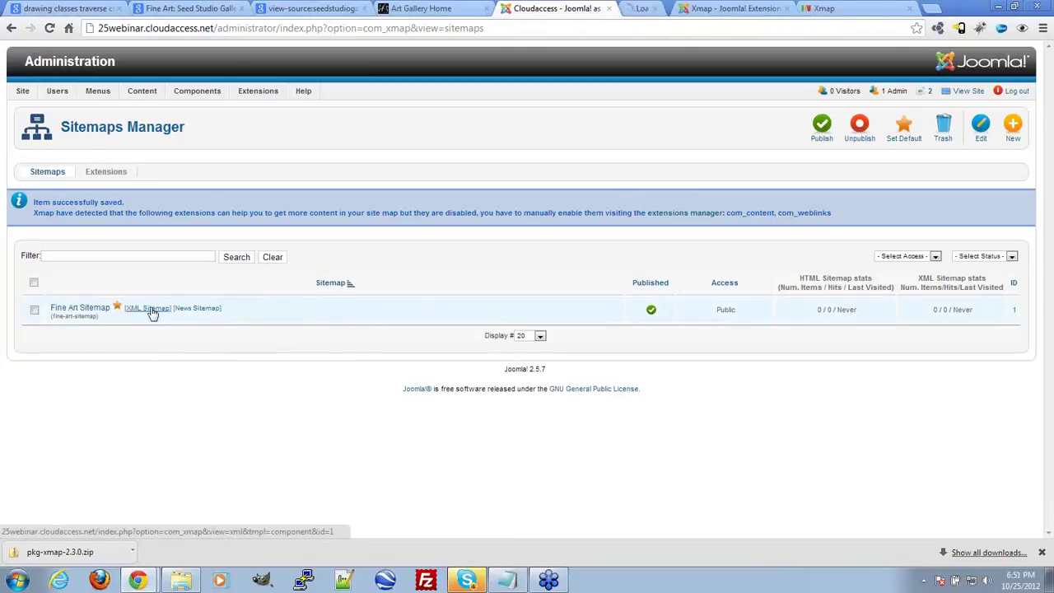
pyautogui.click(664, 6)
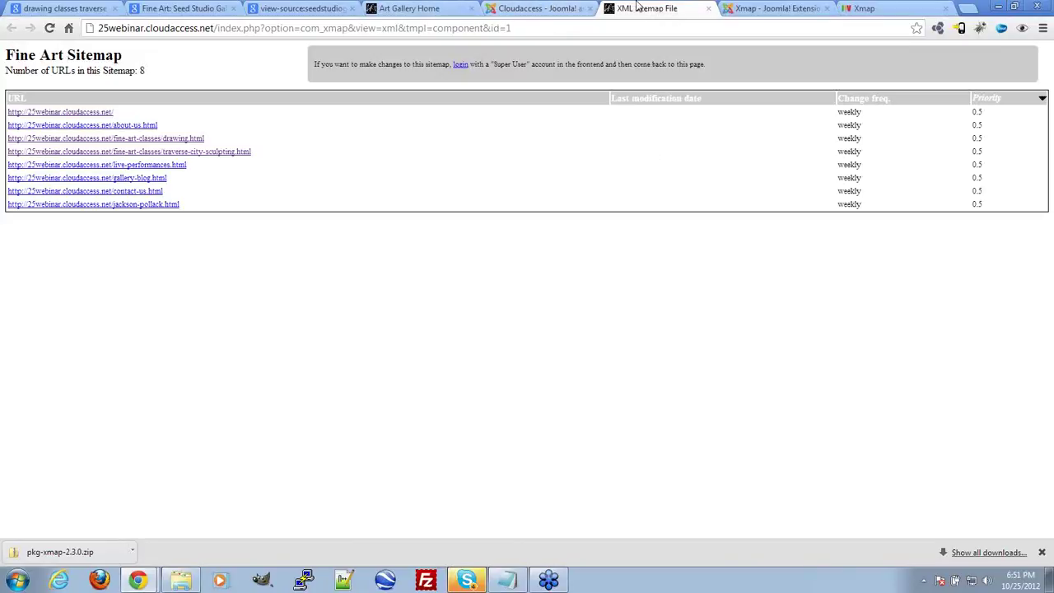
pyautogui.click(543, 9)
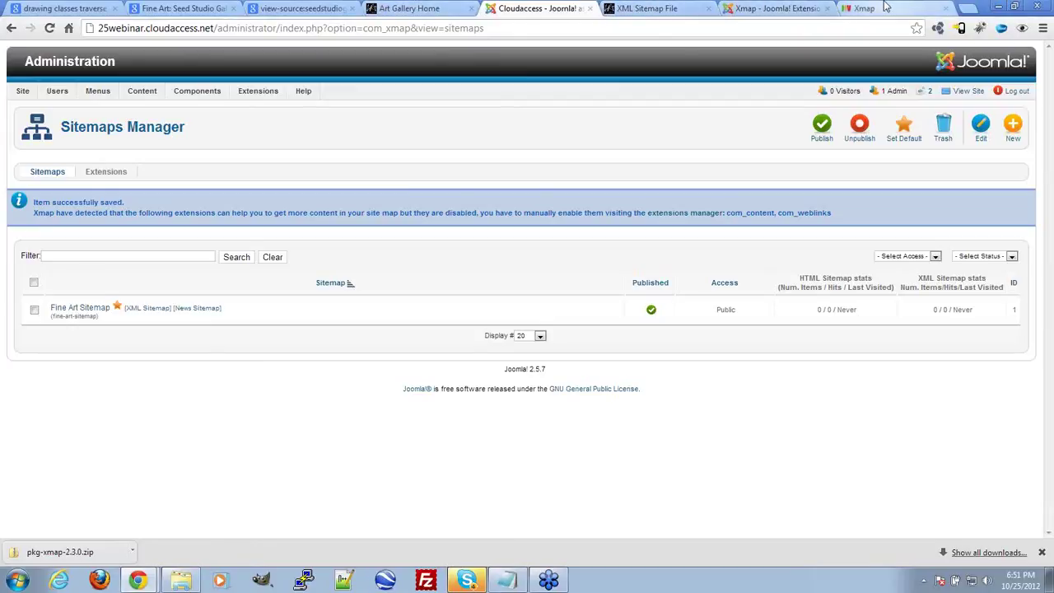
# Reopen the closed Joomla! SEO Checklist, reread its SiteMap point, and briefly open the Bing Webmaster Tools link from the Webmaster Tools point
pyautogui.click(880, 7)
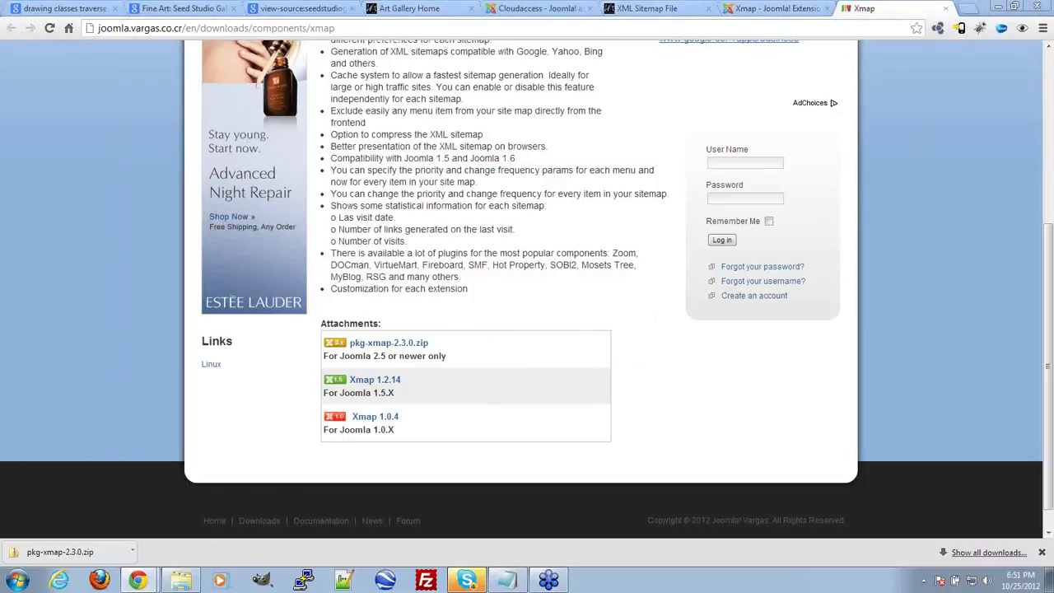
pyautogui.hotkey('ctrl', 'shift', 't')
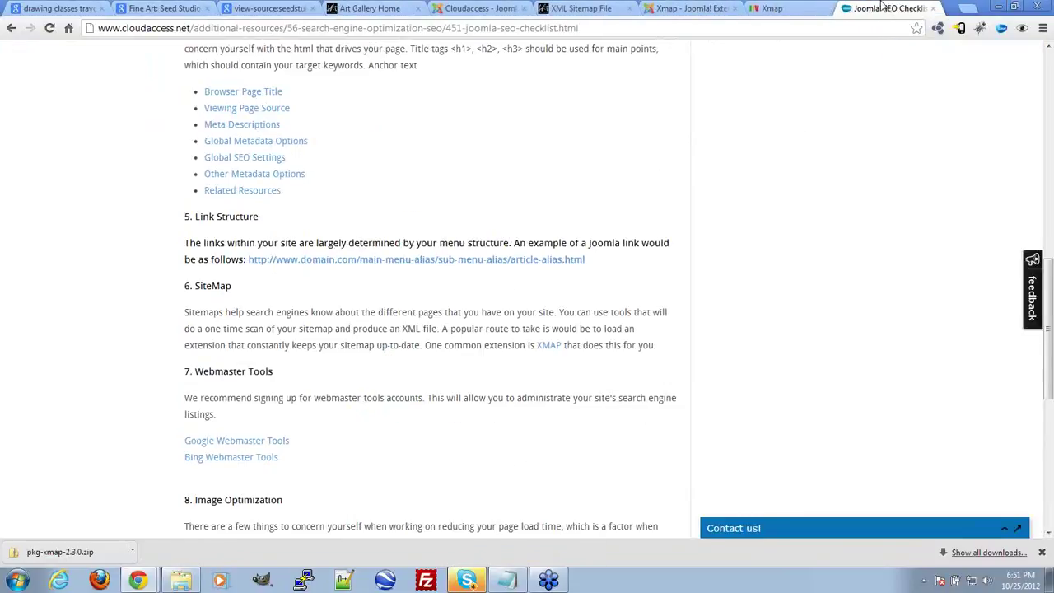
pyautogui.moveTo(290, 312); pyautogui.dragTo(691, 351)
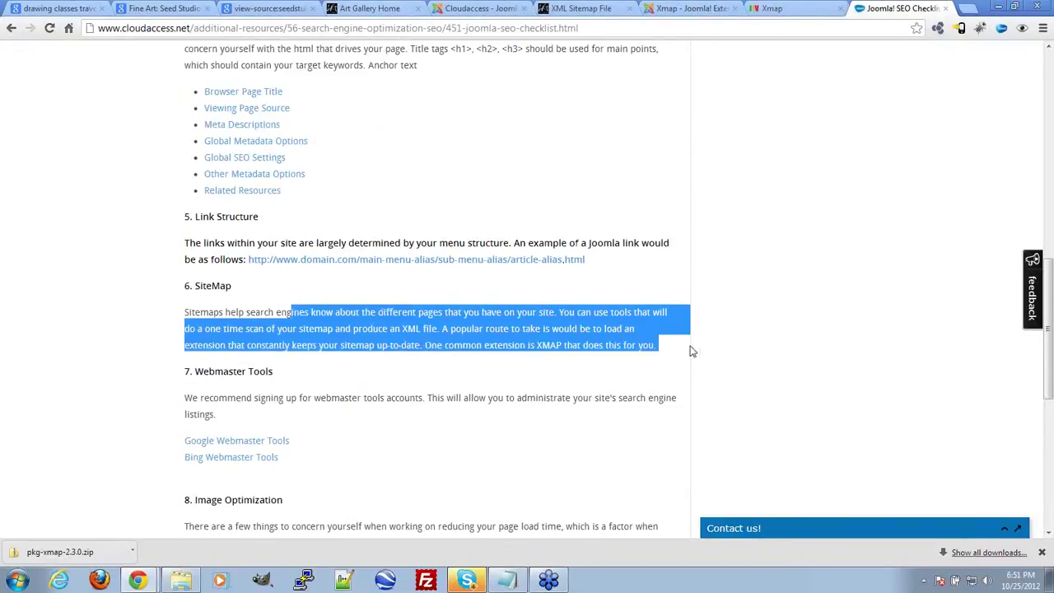
pyautogui.click(698, 356)
pyautogui.scroll(-2, 245, 380)
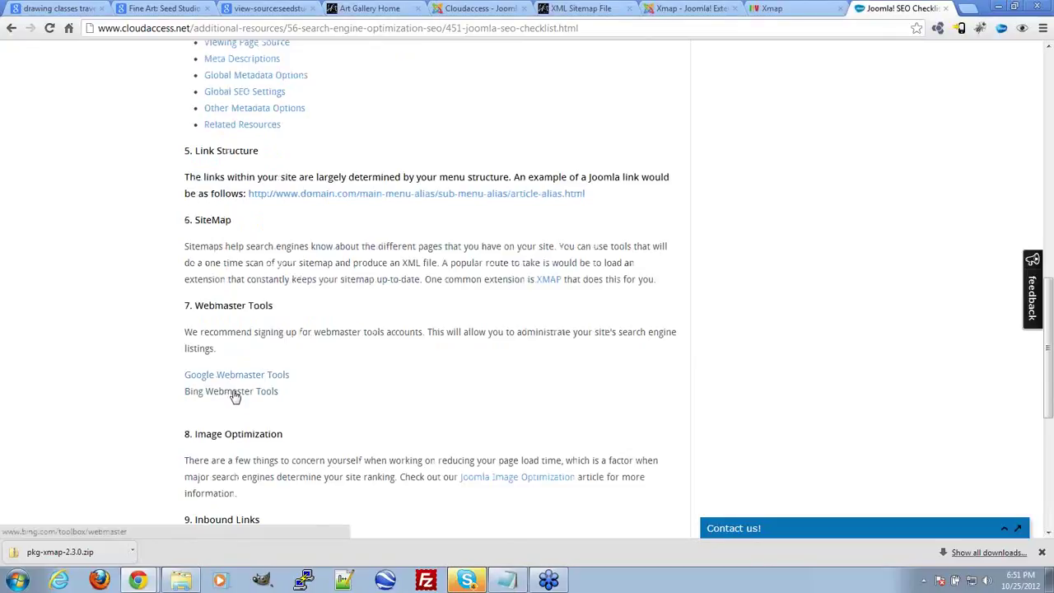
pyautogui.middleClick(229, 398)
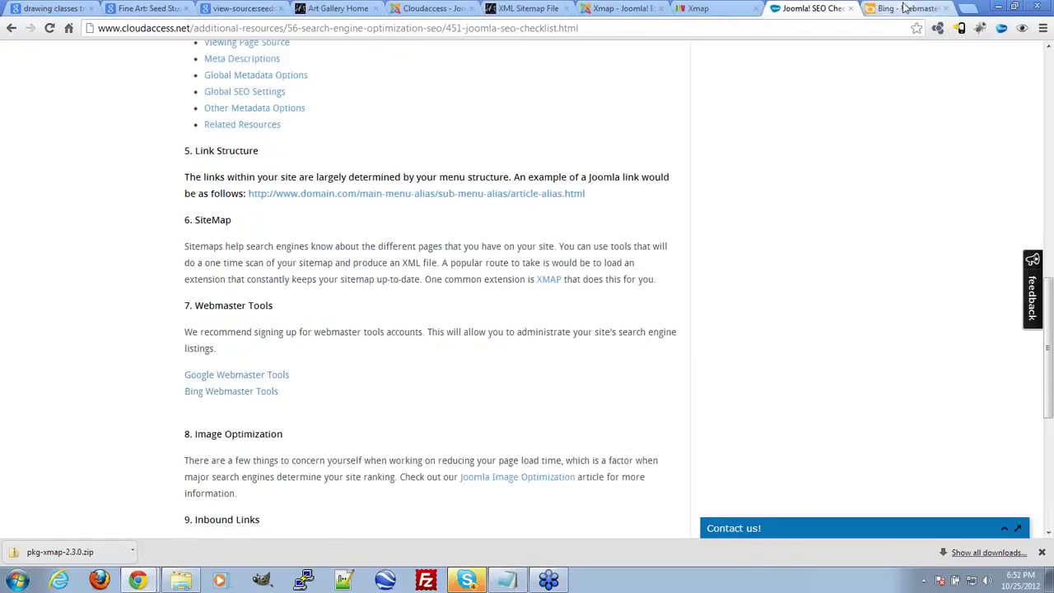
pyautogui.click(945, 8)
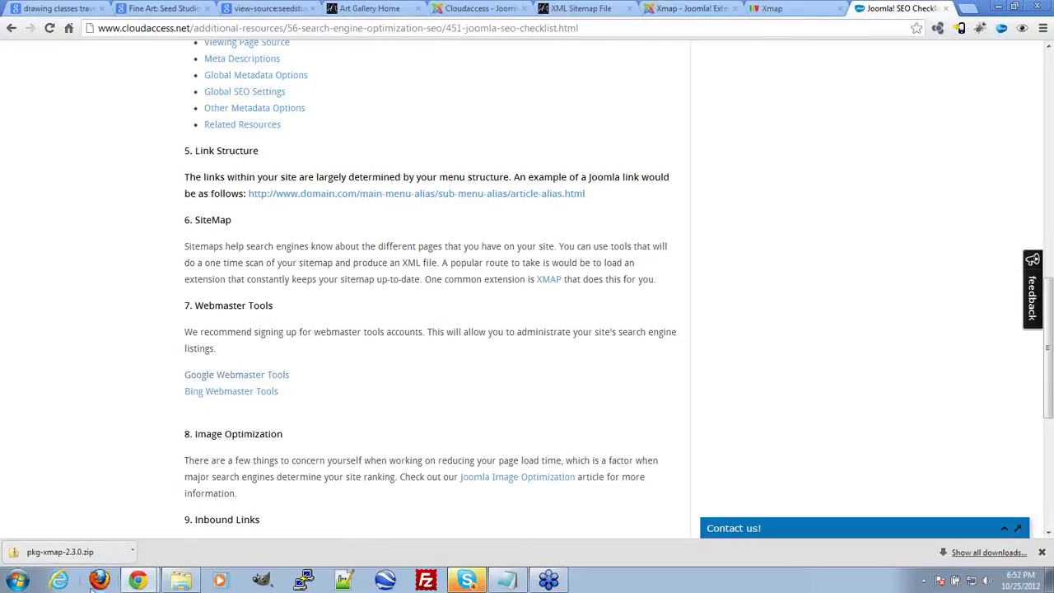
# Copy the checklist's Google Webmaster Tools link address and open it in Firefox
pyautogui.rightClick(261, 376)
pyautogui.click(342, 441)
pyautogui.click(106, 578)
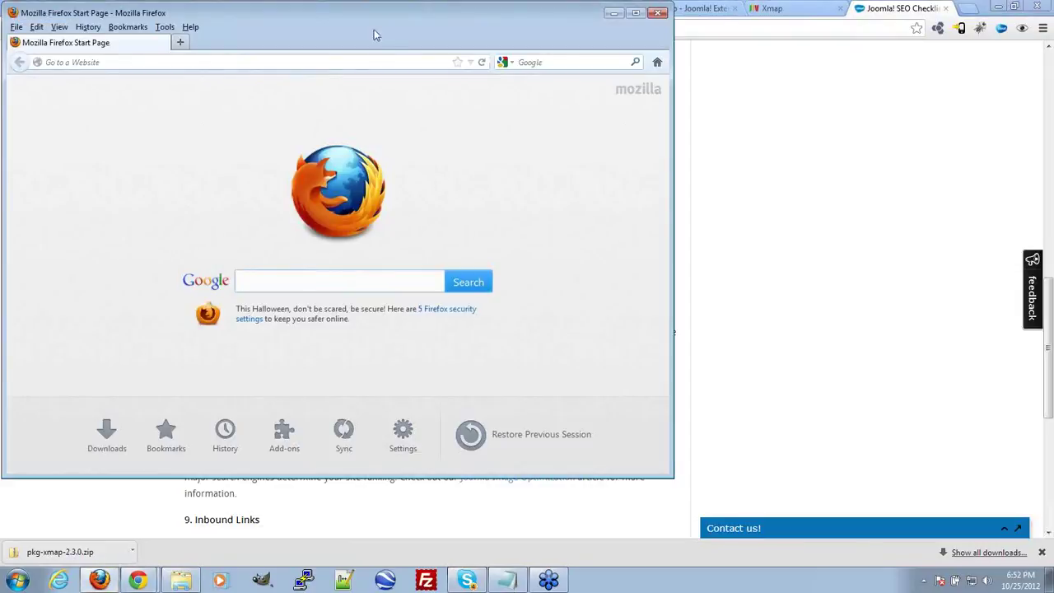
pyautogui.click(360, 60)
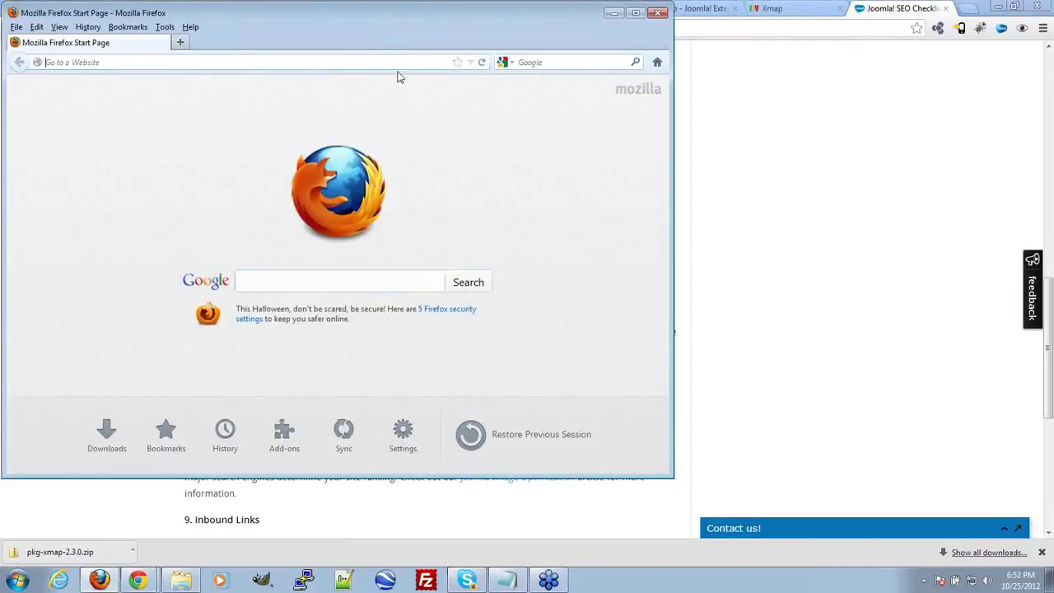
pyautogui.hotkey('ctrl', 'v')
pyautogui.press('Return')
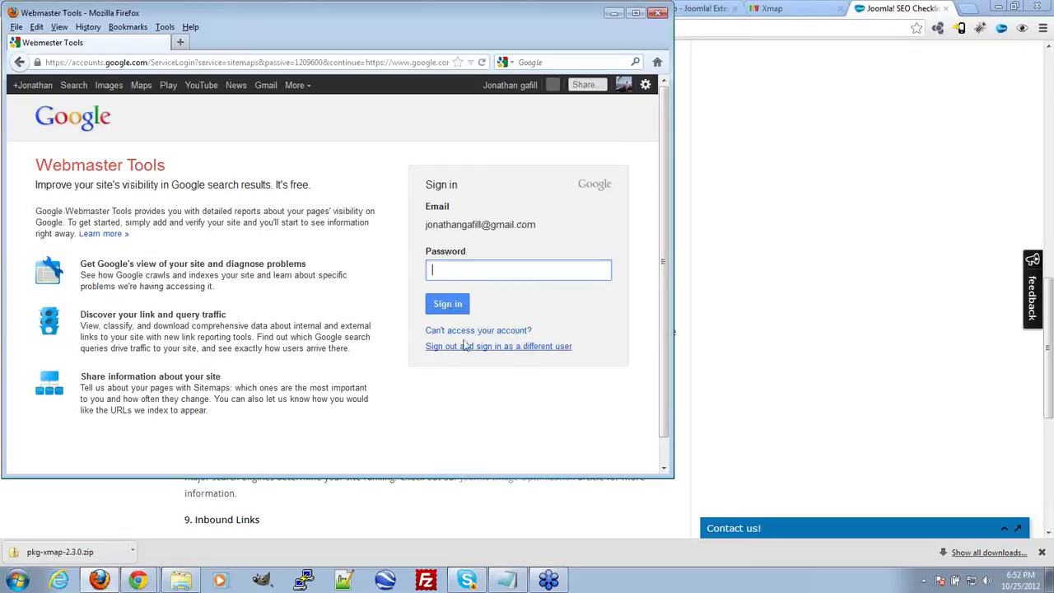
# Read the introduction to Webmaster Tools on Google's sign-in page and close Firefox
pyautogui.scroll(-1, 313, 282)
pyautogui.scroll(1, 317, 284)
pyautogui.moveTo(36, 171); pyautogui.dragTo(199, 165)
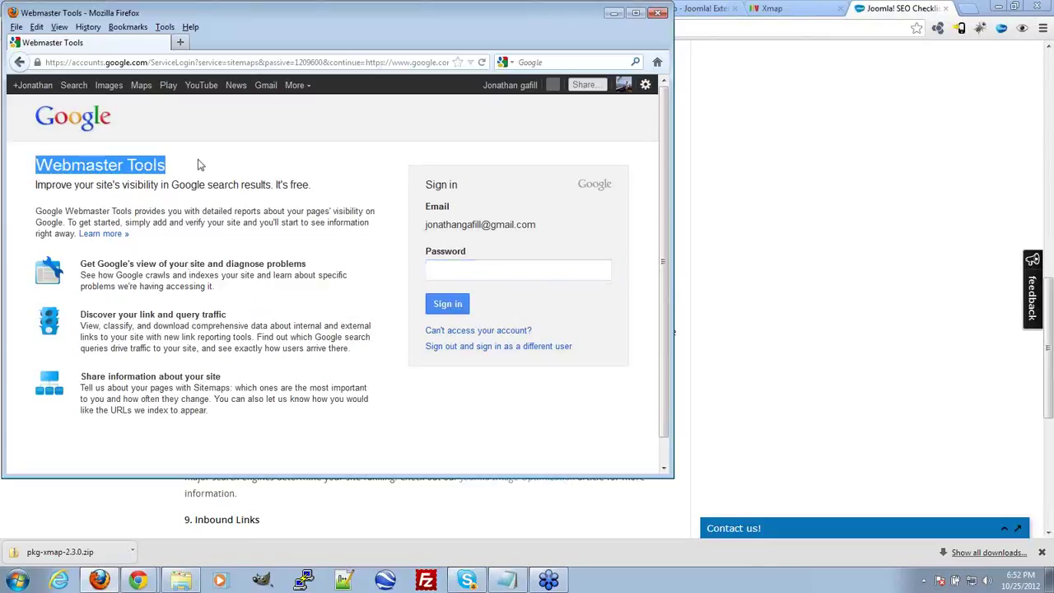
pyautogui.click(214, 176)
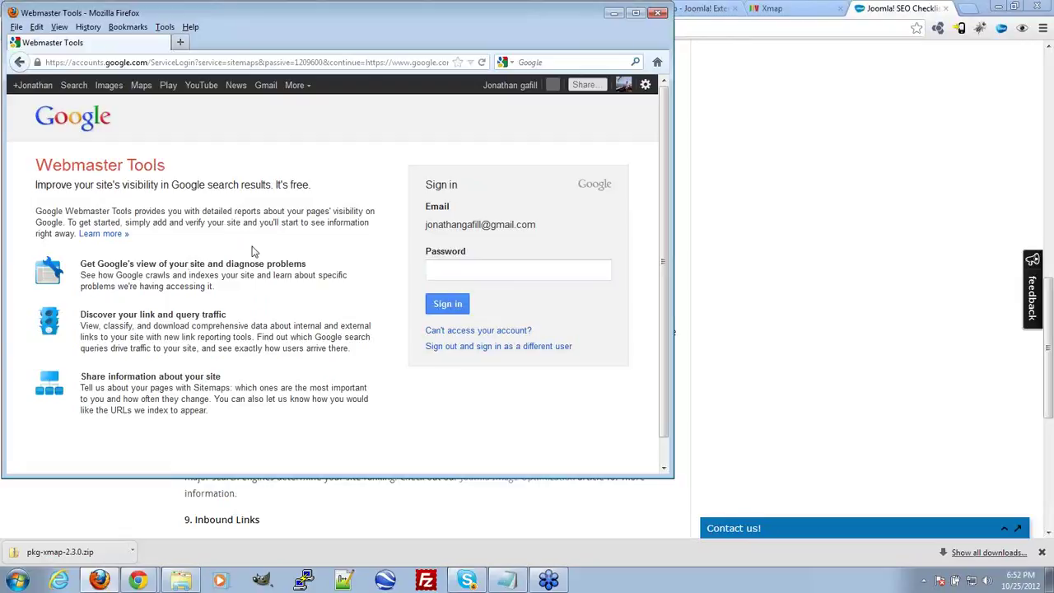
pyautogui.moveTo(292, 224); pyautogui.dragTo(132, 234)
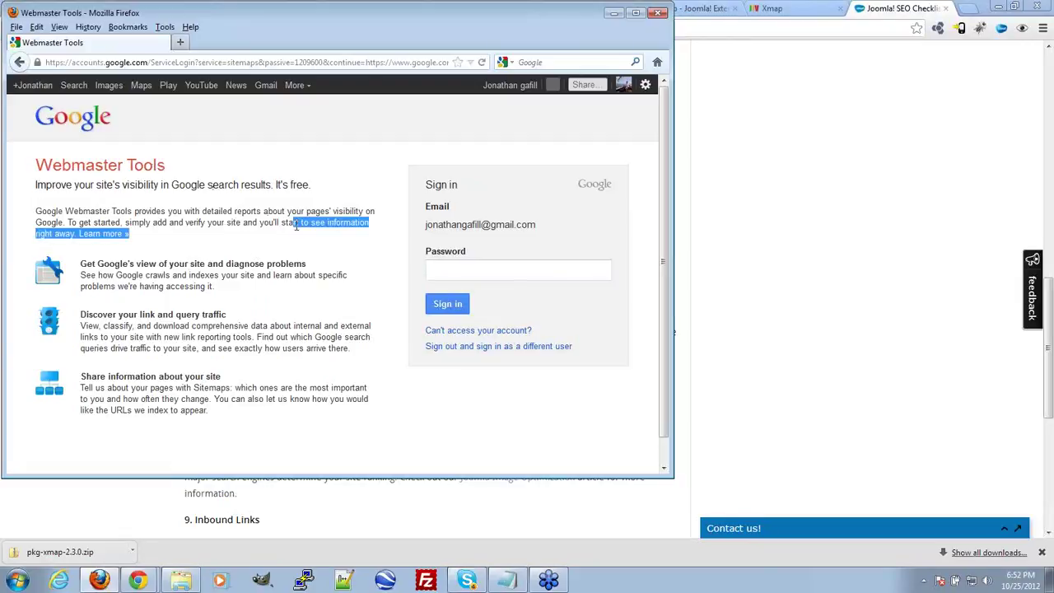
pyautogui.click(658, 14)
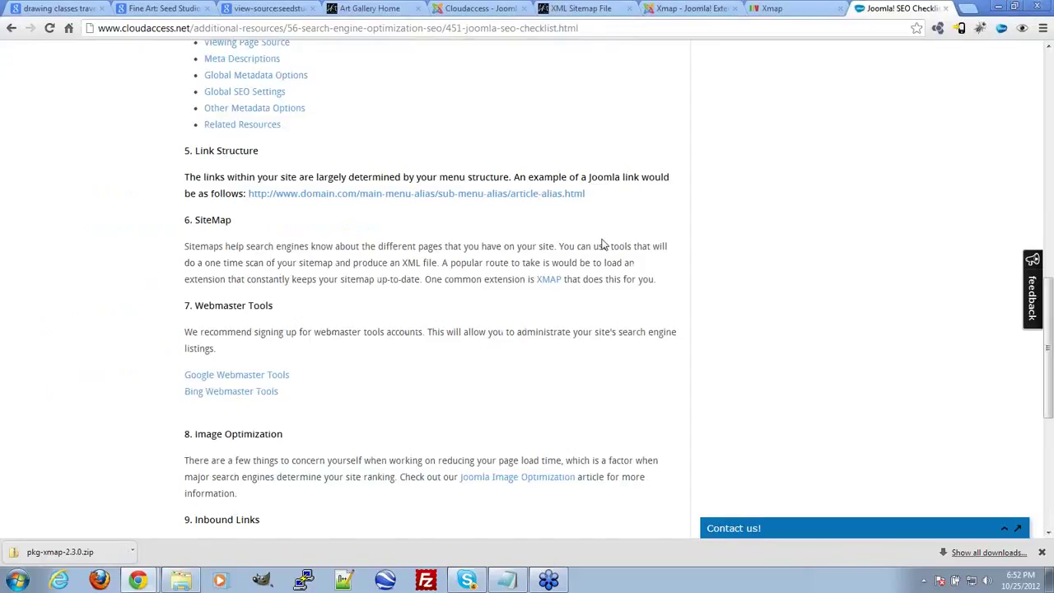
# Search Google Images for "webmaster tools screenshot", using the tab that holds the Xmap download page
pyautogui.scroll(3, 609, 241)
pyautogui.scroll(3, 691, 230)
pyautogui.click(778, 9)
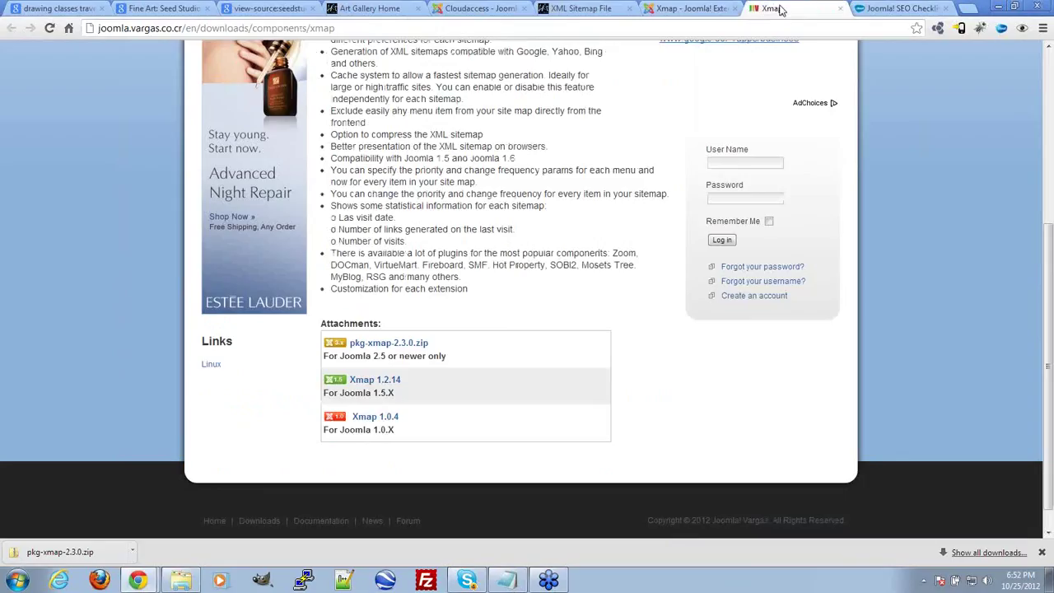
pyautogui.write('images.google.c')
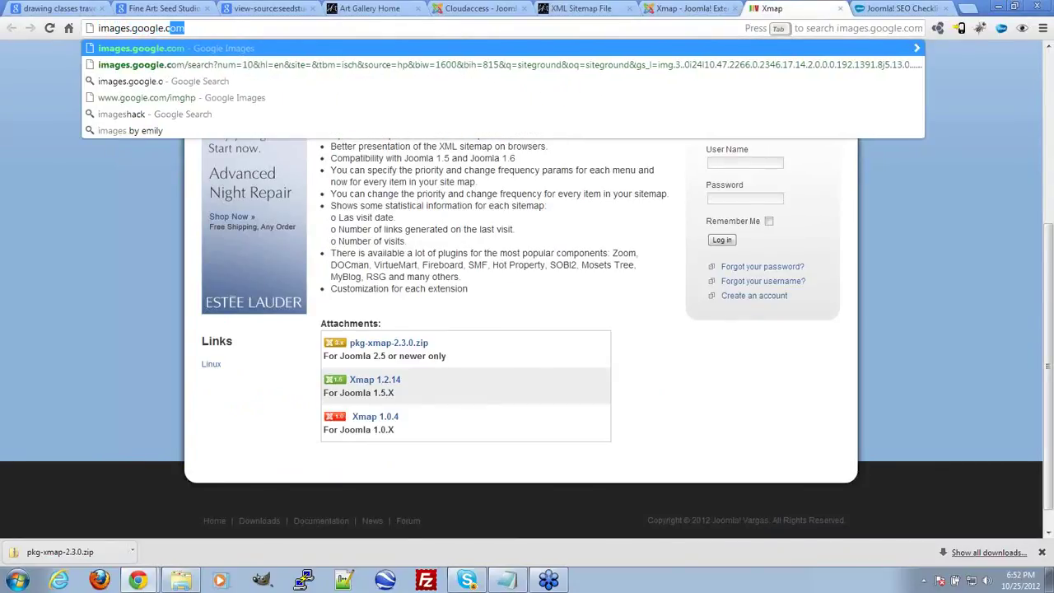
pyautogui.press('Return')
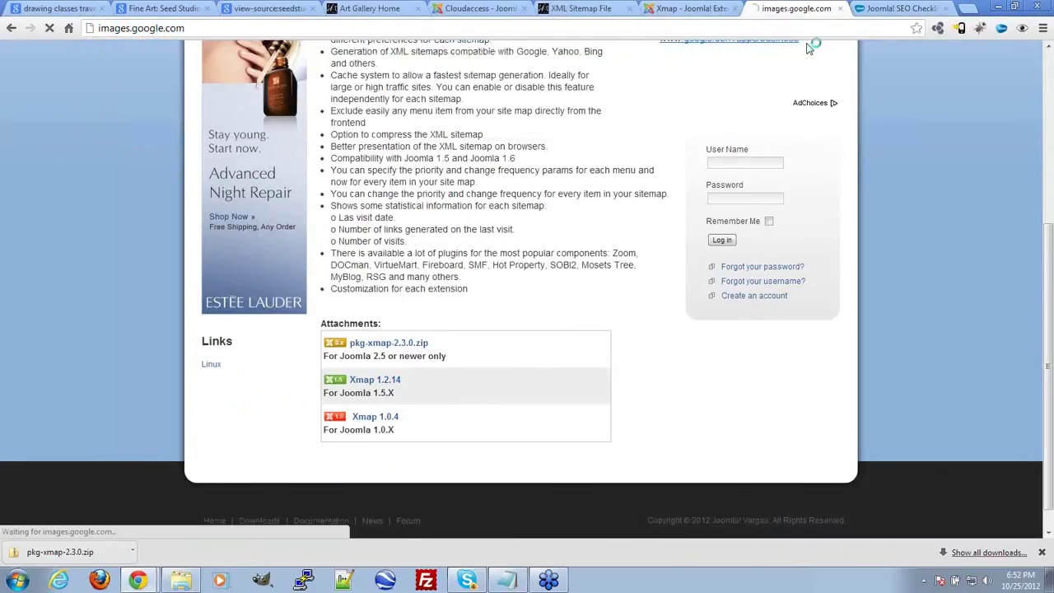
pyautogui.write('webmast')
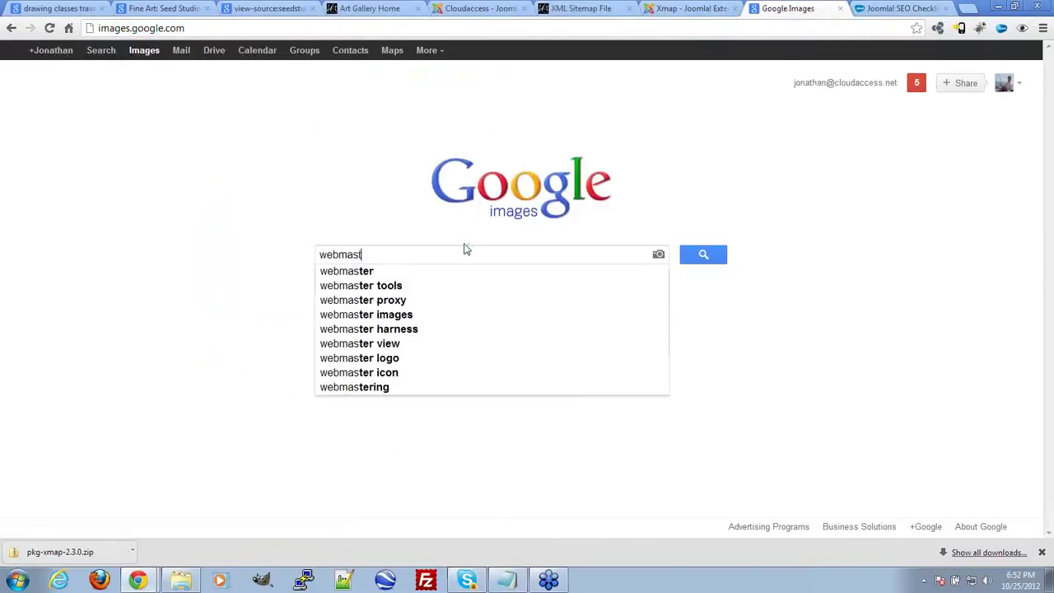
pyautogui.write('er tools screenshot')
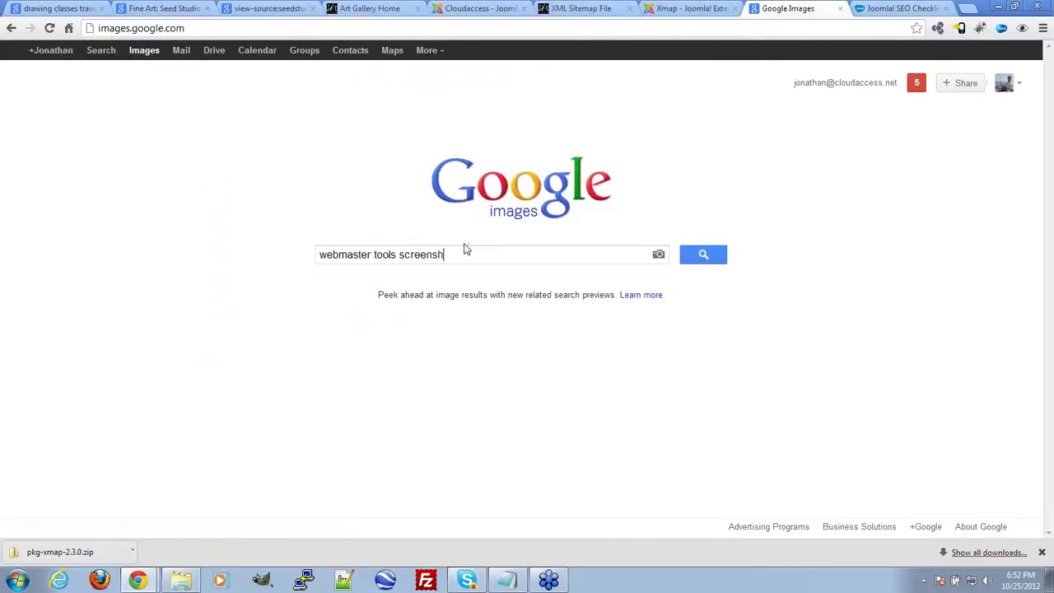
pyautogui.press('Return')
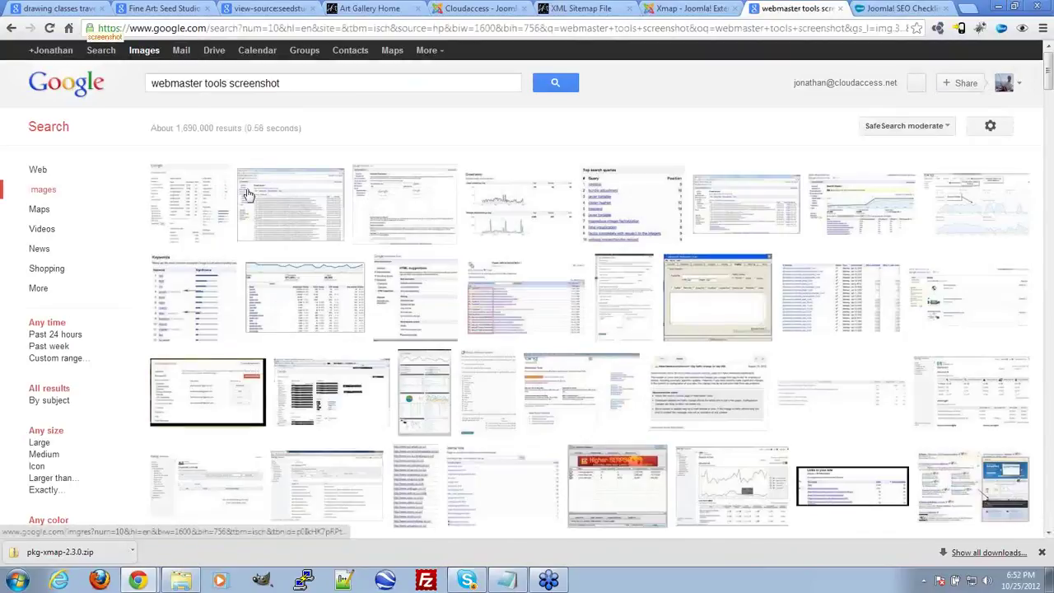
# View the first image result, the Webmaster Tools dashboard, in a separate tab, dismiss its preview, and return to the image results
pyautogui.middleClick(200, 207)
pyautogui.click(786, 7)
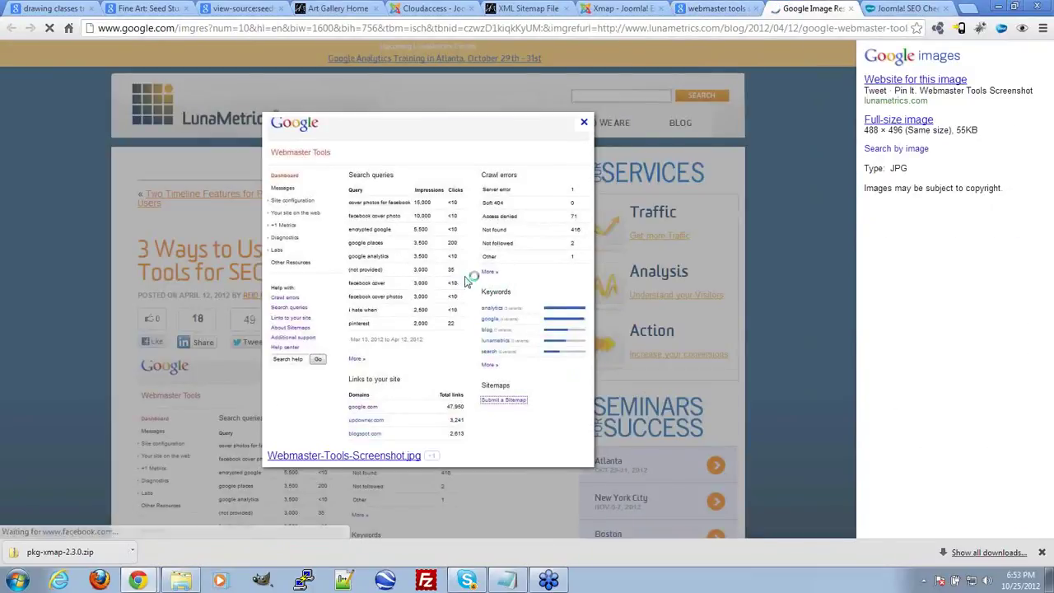
pyautogui.click(584, 123)
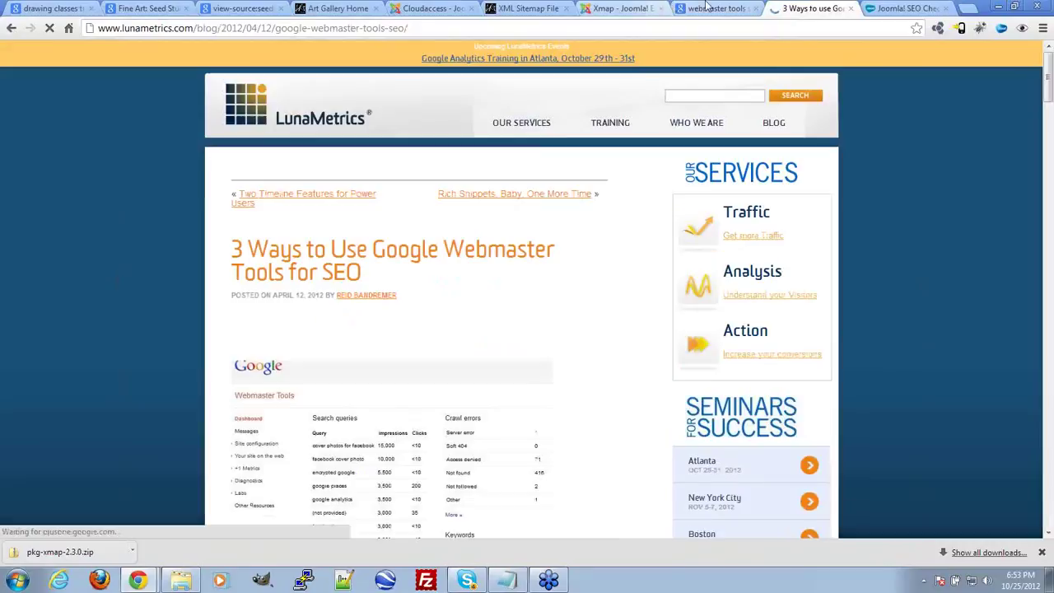
pyautogui.click(706, 9)
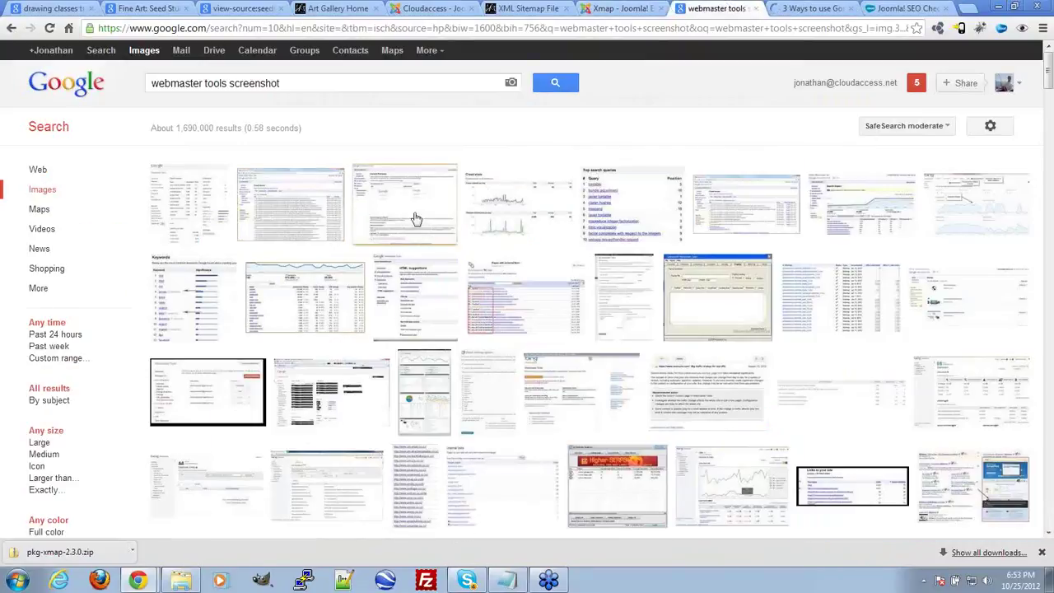
# Open the Webmaster Tools crawl errors image result and view its full-size screenshot in a separate tab
pyautogui.click(275, 234)
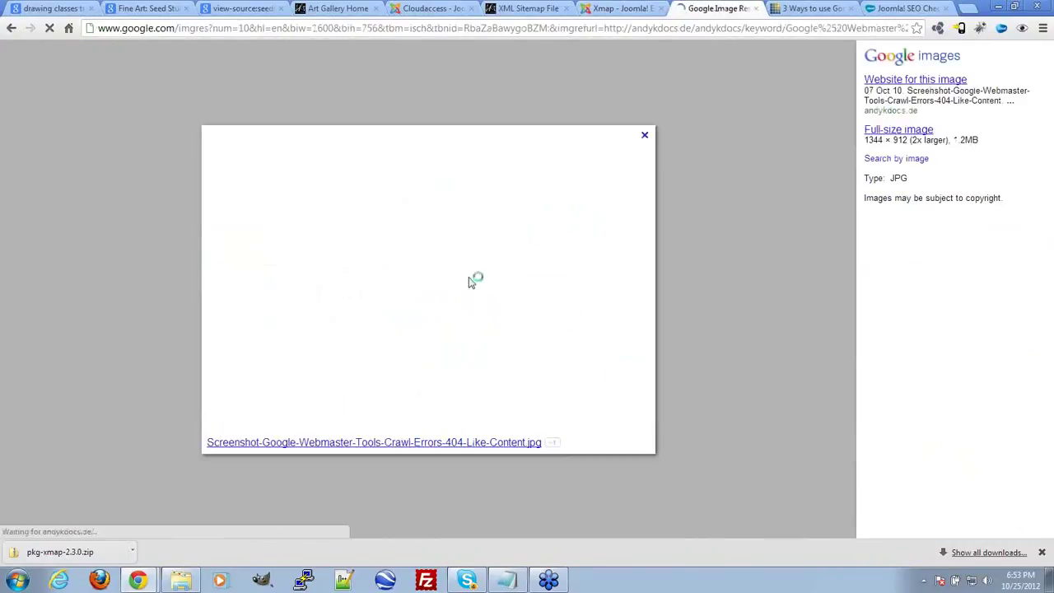
pyautogui.rightClick(429, 271)
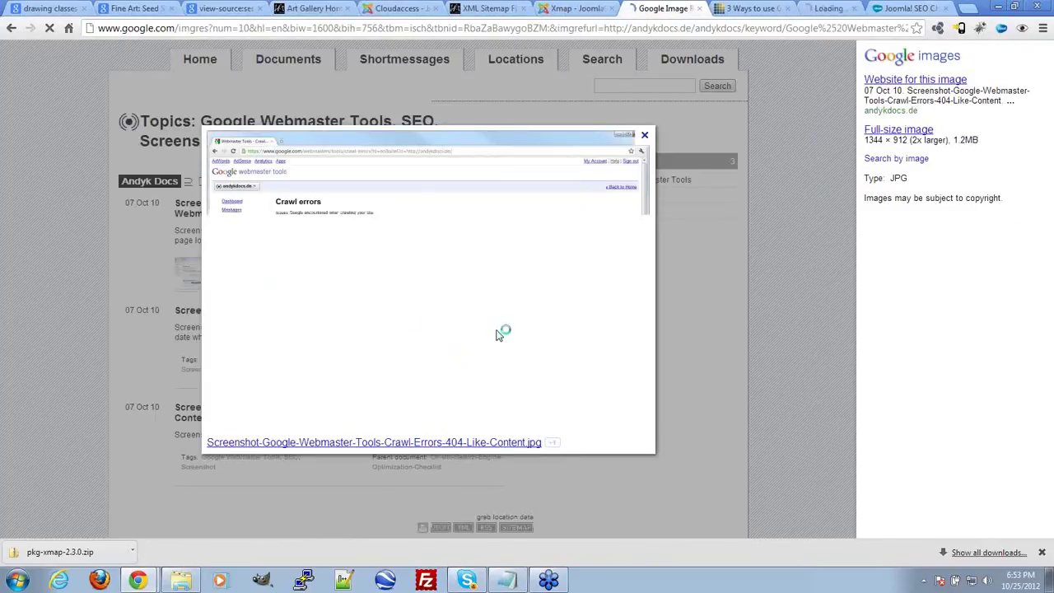
pyautogui.click(823, 8)
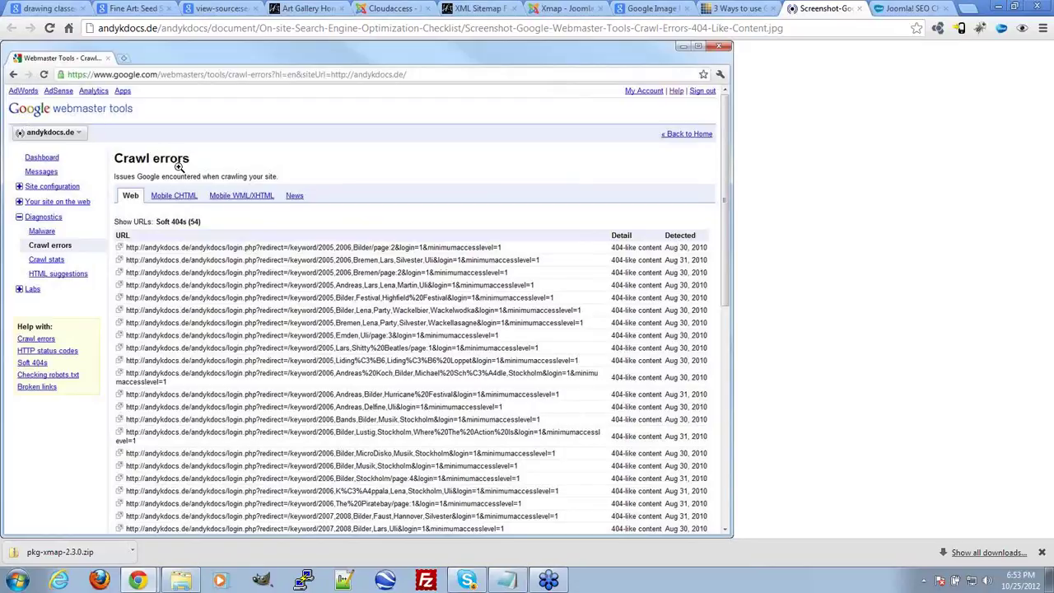
# Show the Art Gallery home page and step backward through its slideshow images
pyautogui.click(466, 7)
pyautogui.click(388, 8)
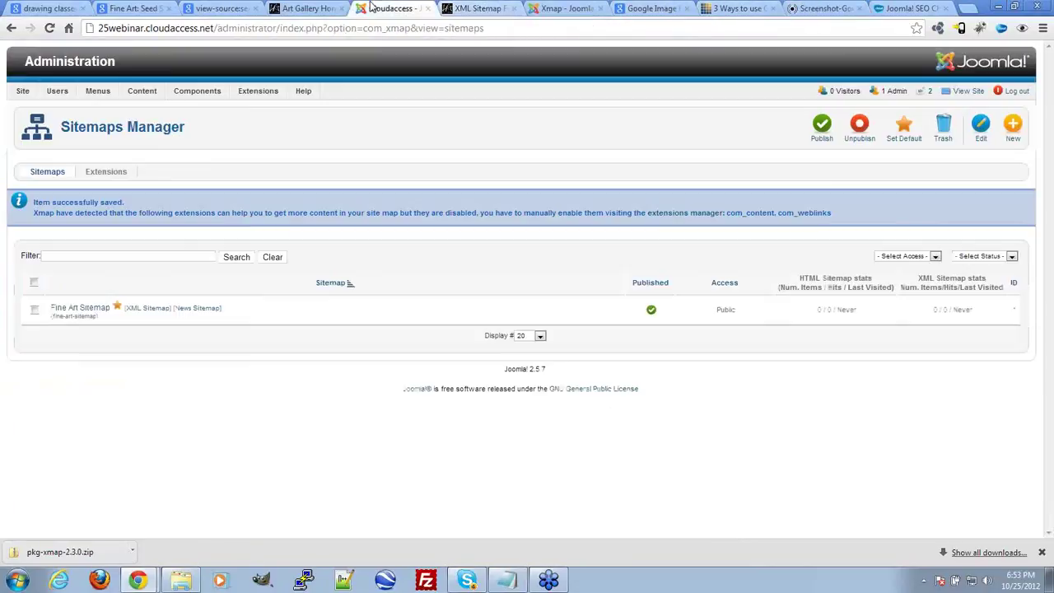
pyautogui.click(303, 7)
pyautogui.scroll(5, 107, 320)
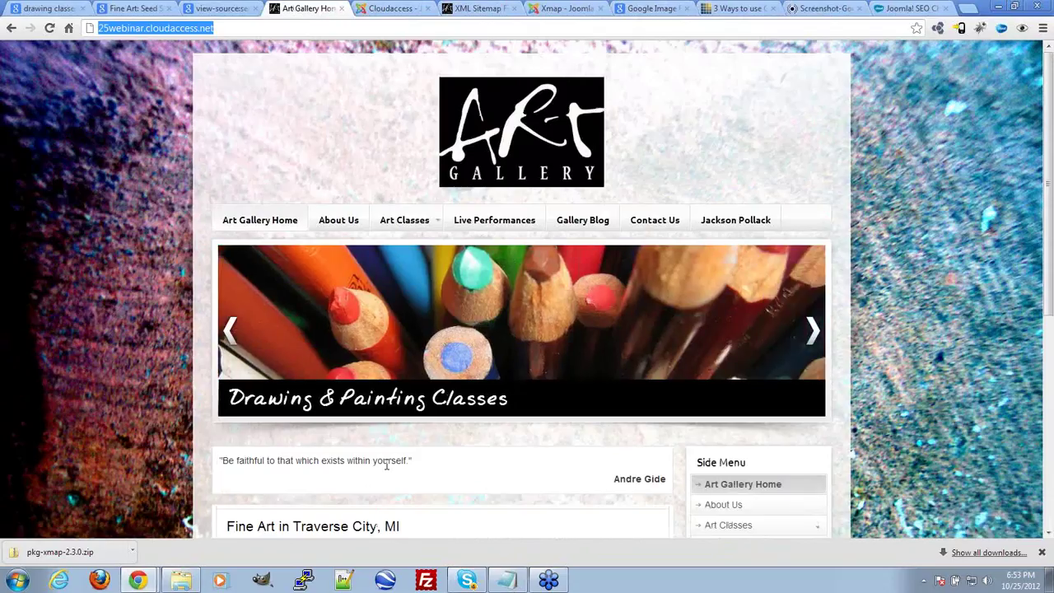
pyautogui.click(231, 334)
pyautogui.click(229, 336)
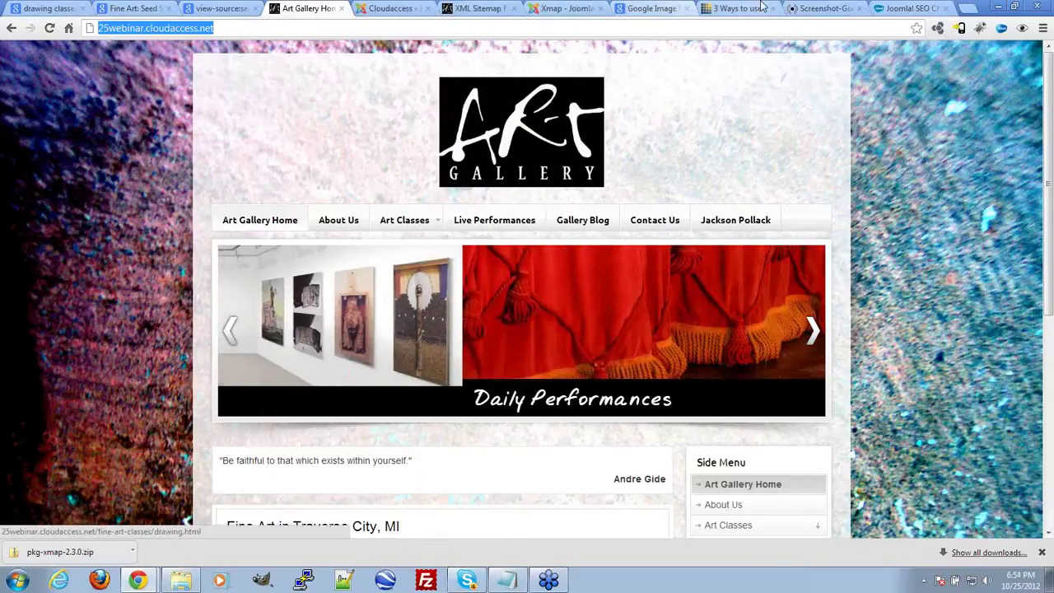
# Read the Joomla! SEO Checklist down to its Local Business Listings point, and revisit the crawl errors screenshot and its image result
pyautogui.click(905, 8)
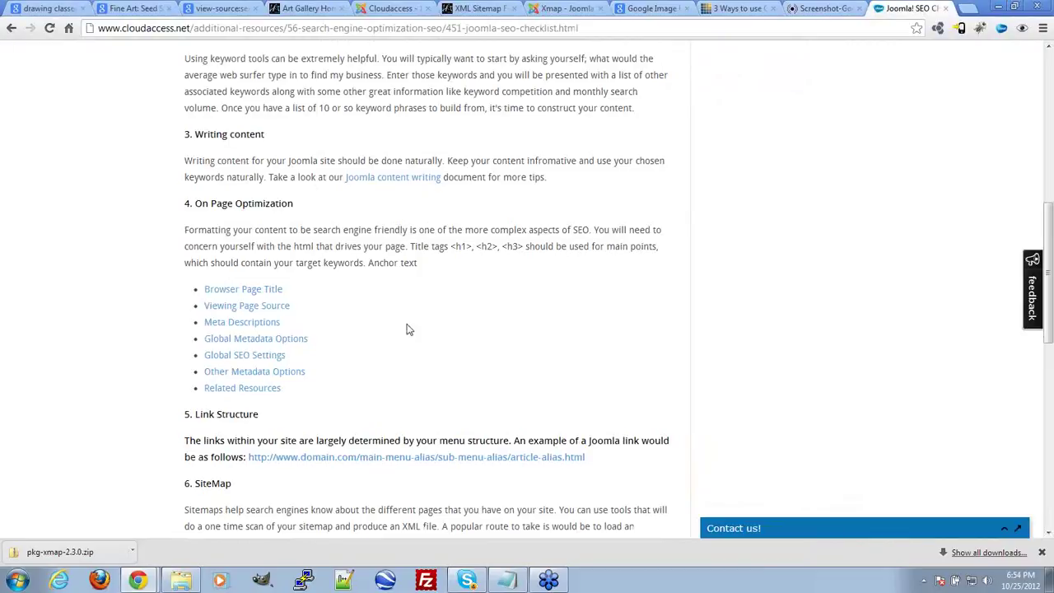
pyautogui.scroll(-5, 406, 329)
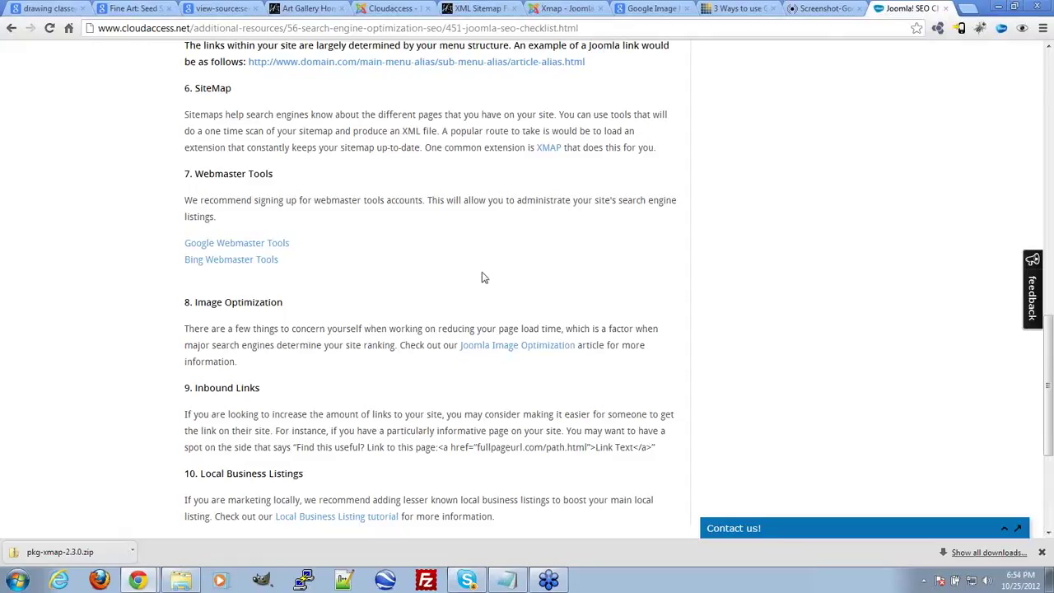
pyautogui.click(823, 8)
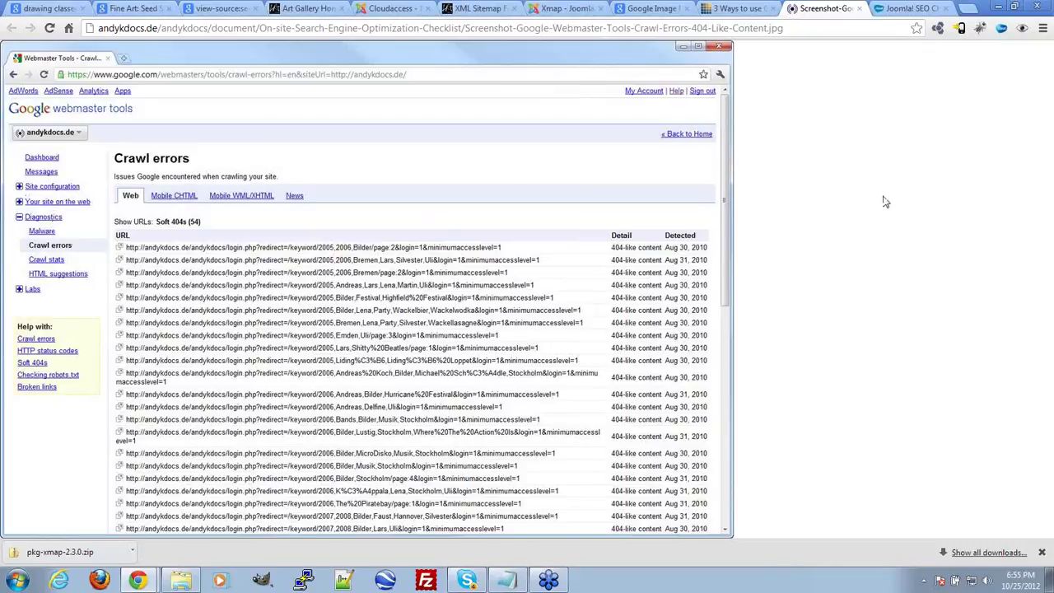
pyautogui.click(732, 6)
pyautogui.click(651, 8)
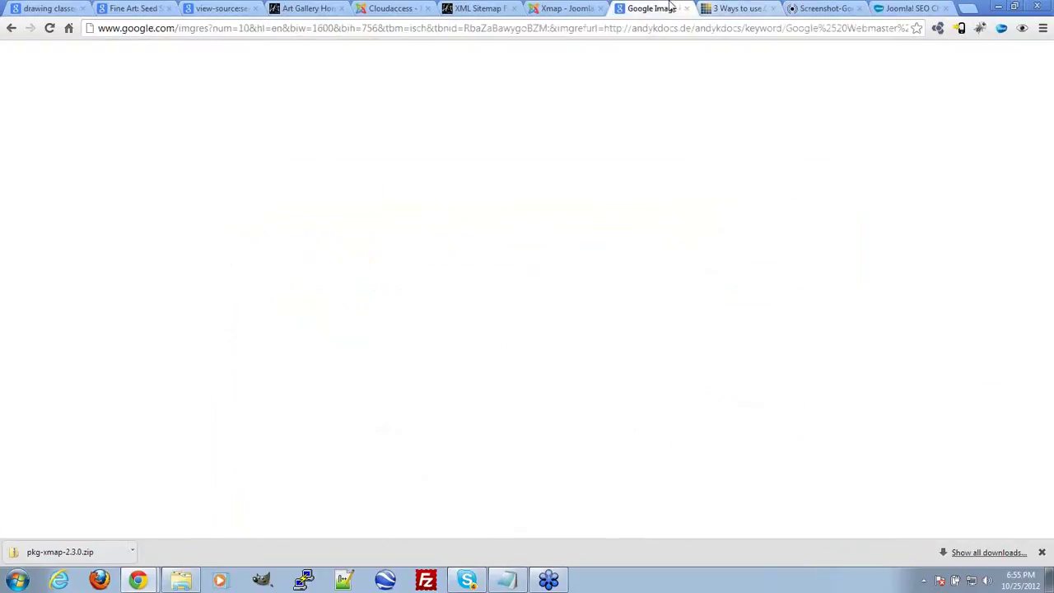
# Close the XML sitemap page, reopen the Fine Art Sitemap's XML version from the Sitemaps Manager, and highlight its full address
pyautogui.click(484, 6)
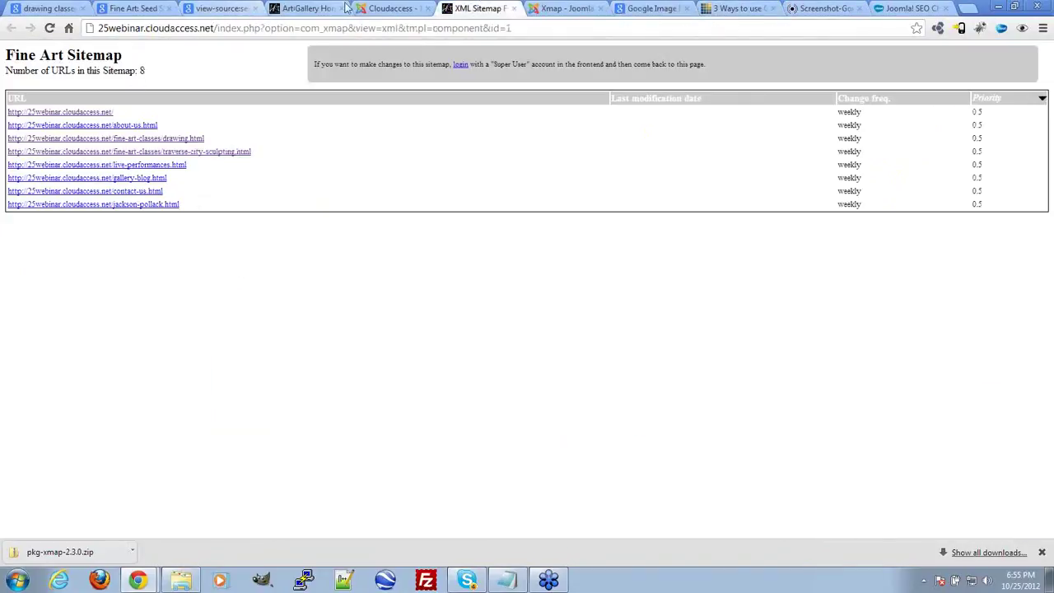
pyautogui.click(550, 27)
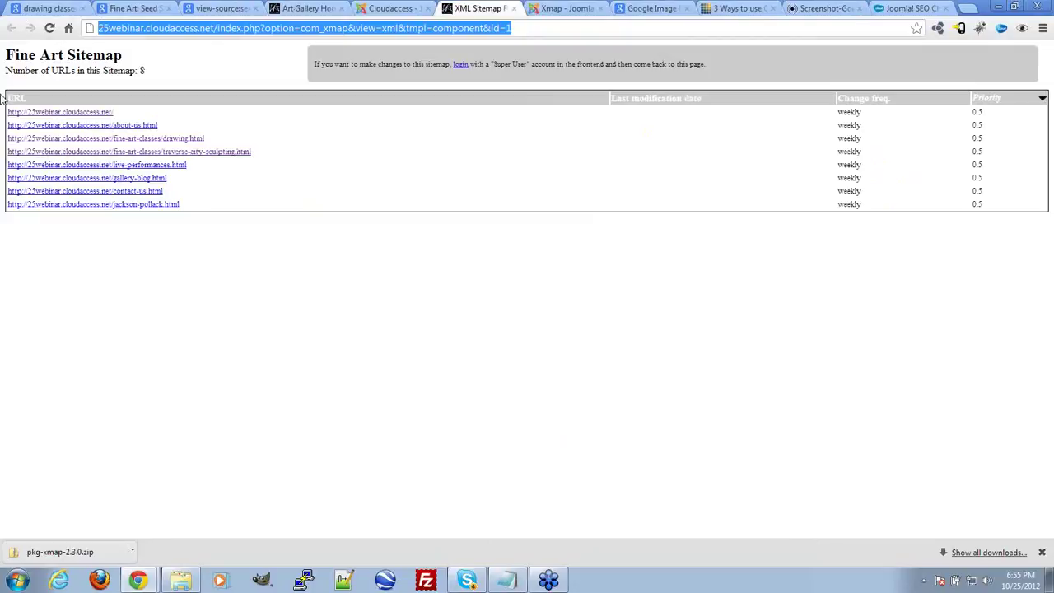
pyautogui.click(512, 8)
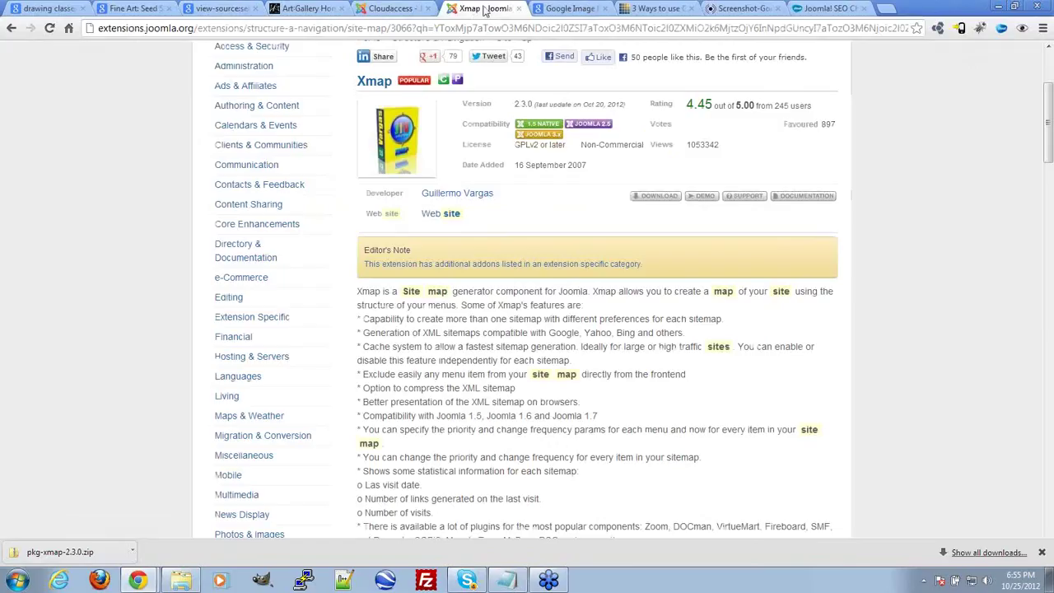
pyautogui.click(395, 8)
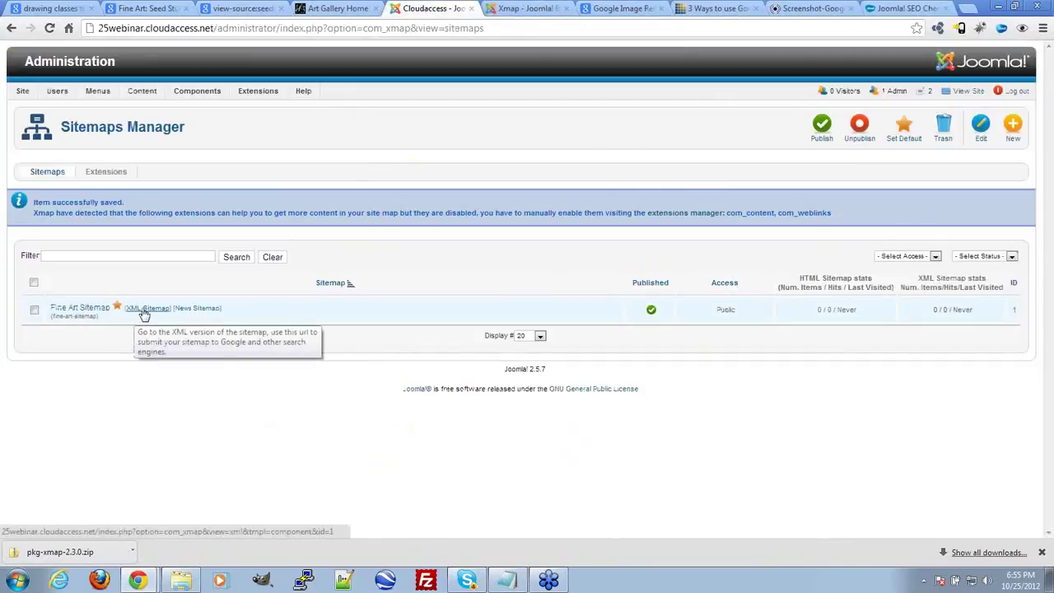
pyautogui.click(144, 310)
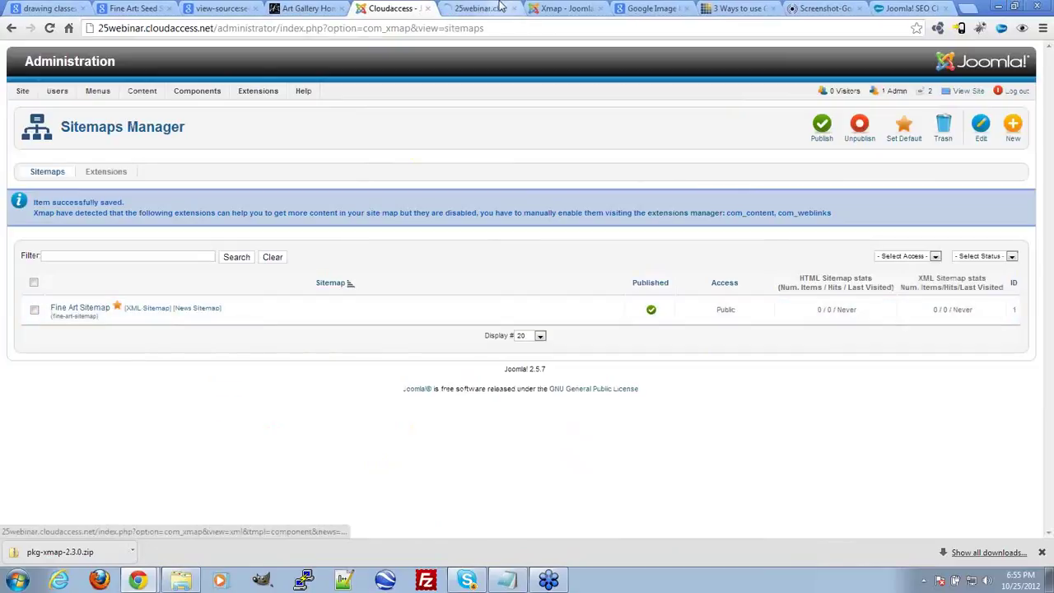
pyautogui.click(492, 7)
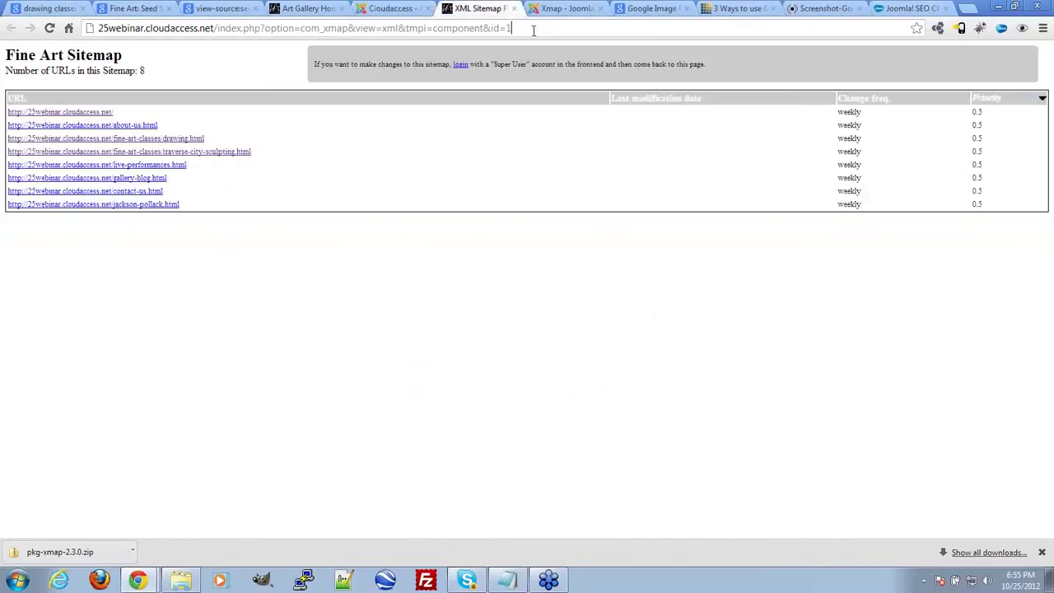
pyautogui.moveTo(534, 30); pyautogui.dragTo(56, 32)
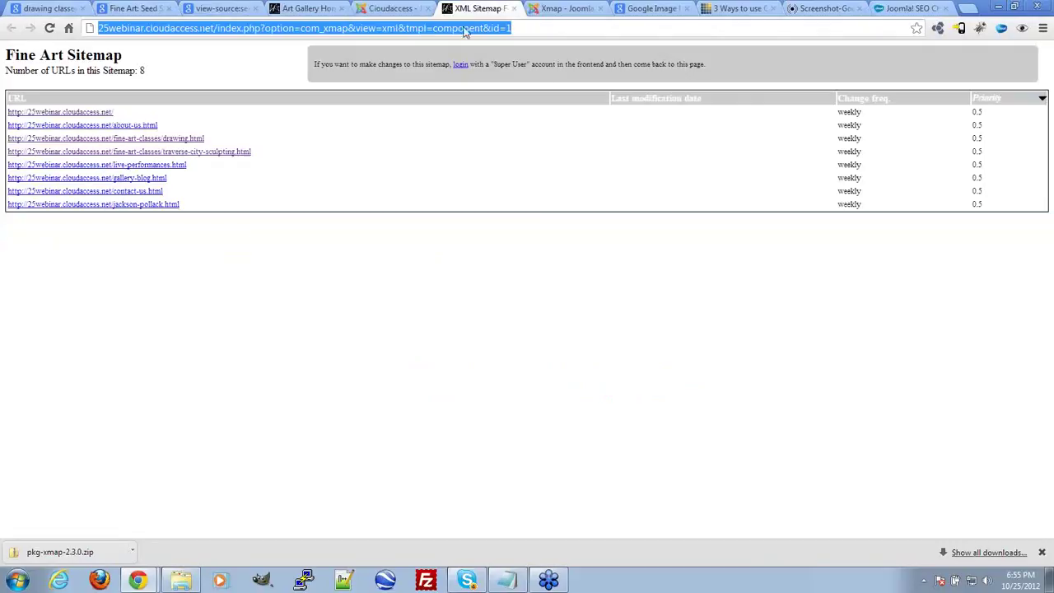
pyautogui.click(533, 25)
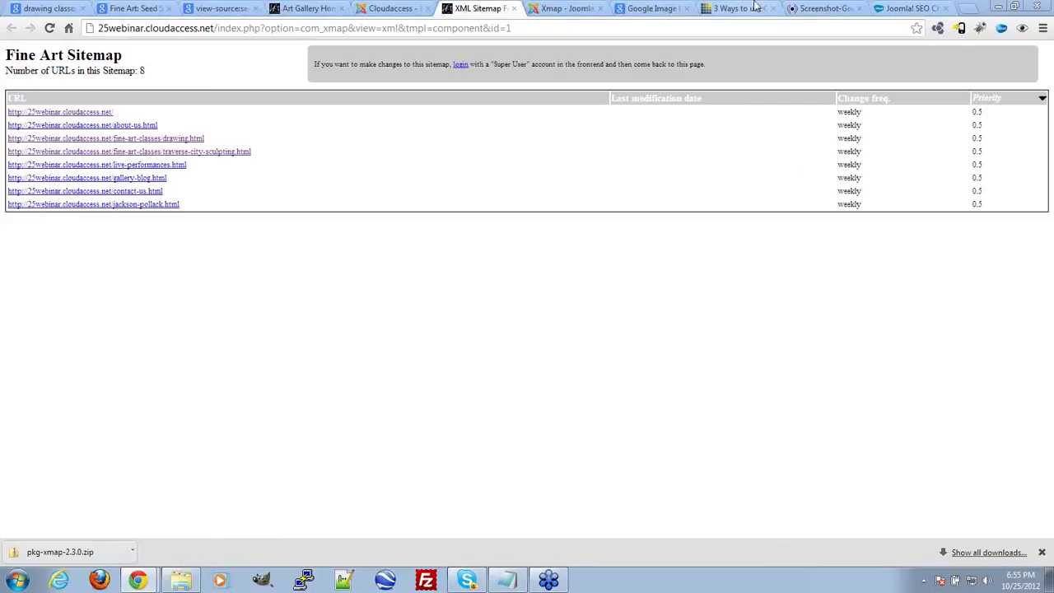
# Read the Image Optimization point of the Joomla! SEO Checklist and open its Joomla Image Optimization article in a separate tab
pyautogui.click(922, 7)
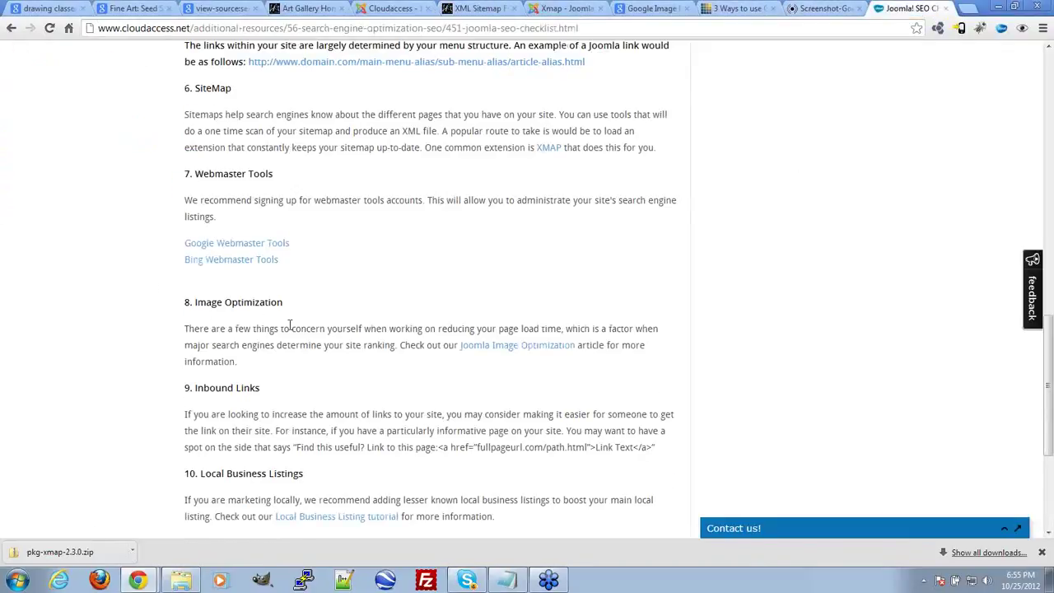
pyautogui.scroll(3, 290, 328)
pyautogui.scroll(-3, 158, 285)
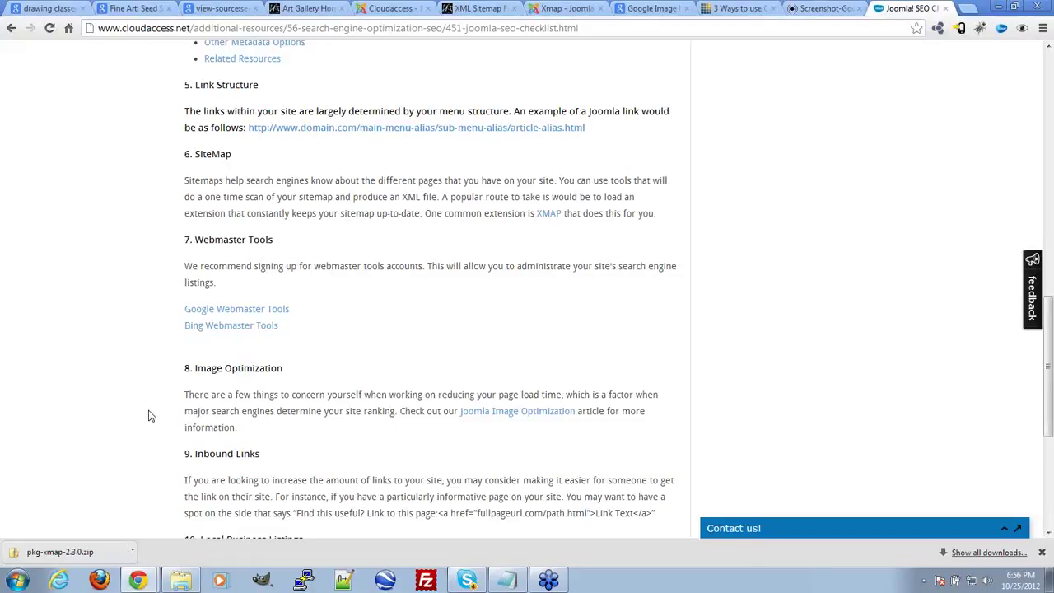
pyautogui.middleClick(534, 415)
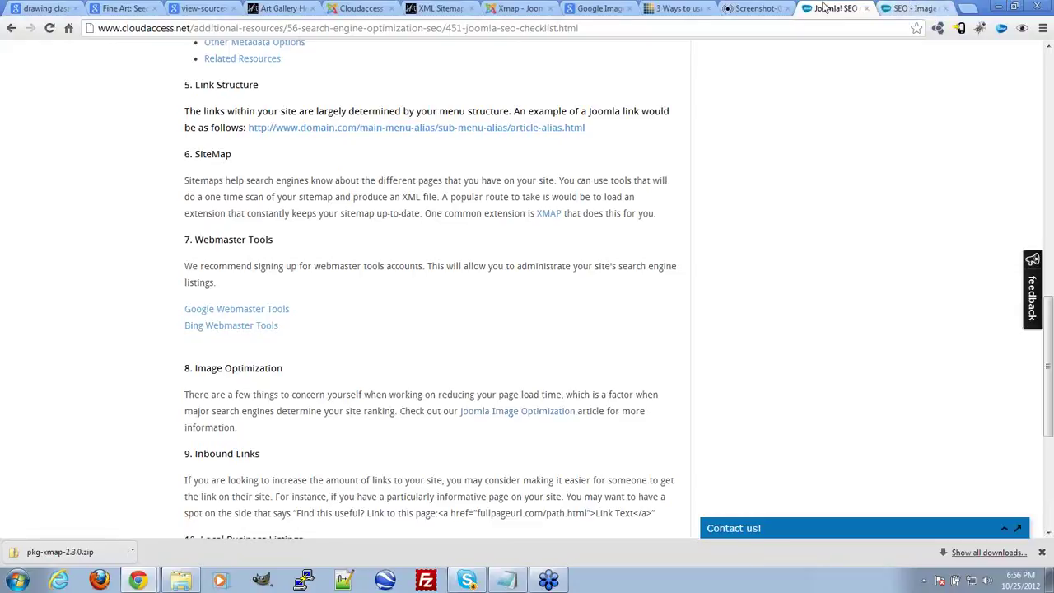
# Revisit the crawl errors screenshot, return to the Google image results for "webmaster tools screenshot" and browse the examples
pyautogui.click(750, 9)
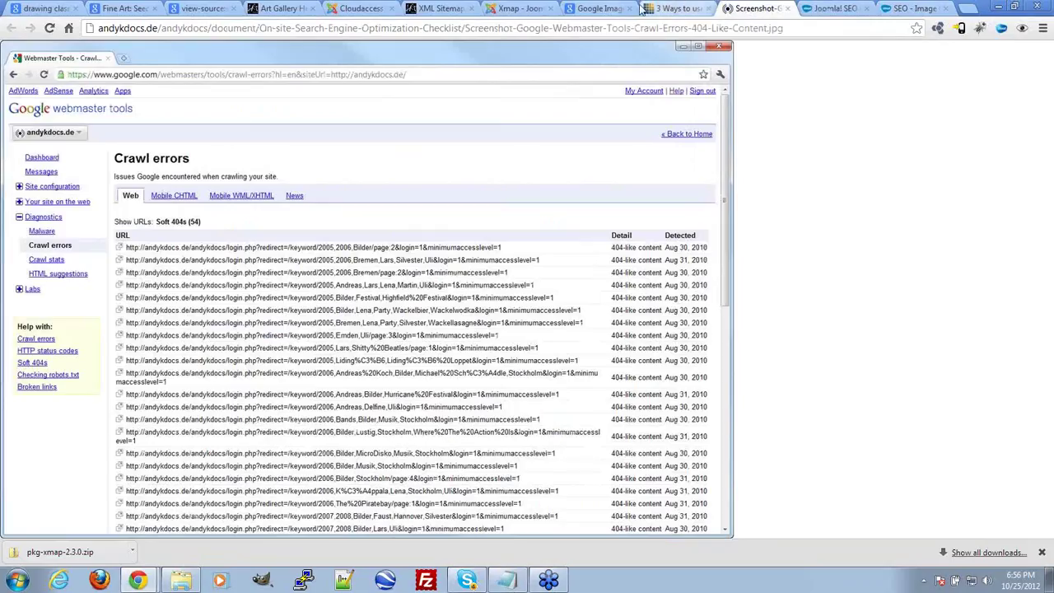
pyautogui.click(613, 11)
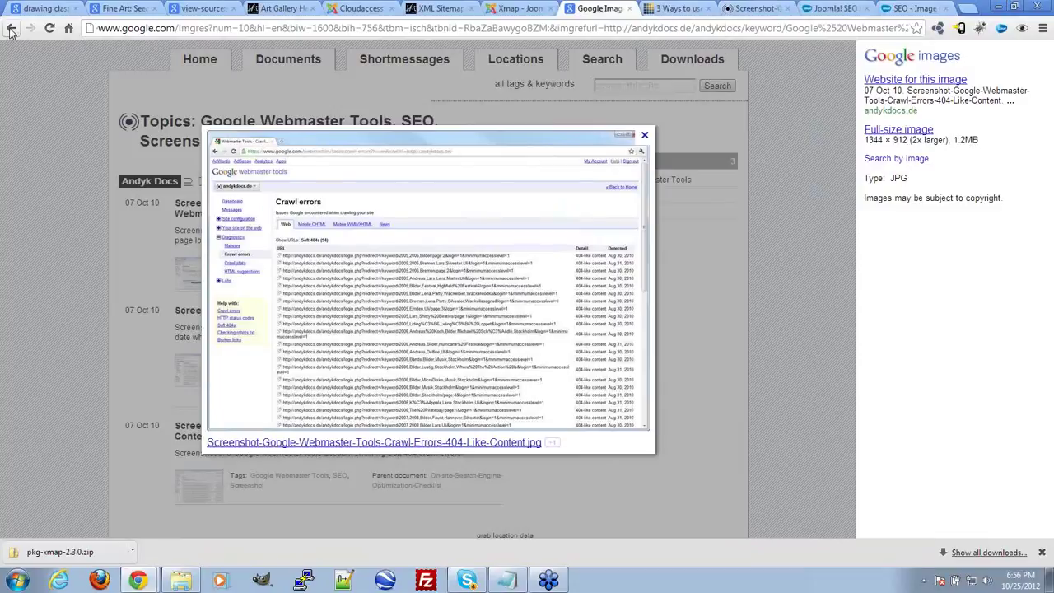
pyautogui.click(12, 27)
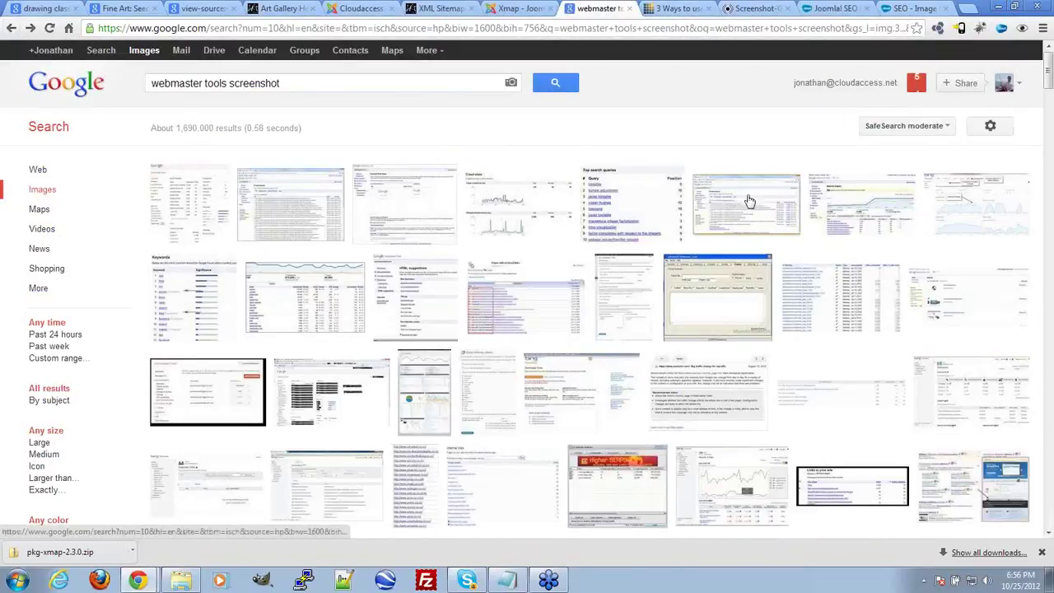
pyautogui.moveTo(743, 198)
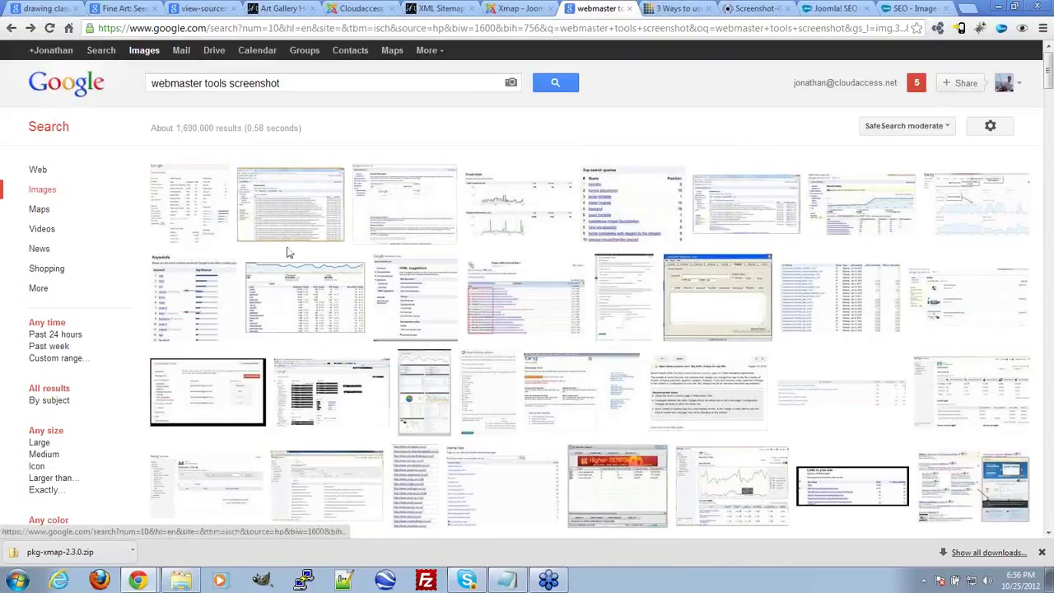
pyautogui.scroll(-5, 424, 406)
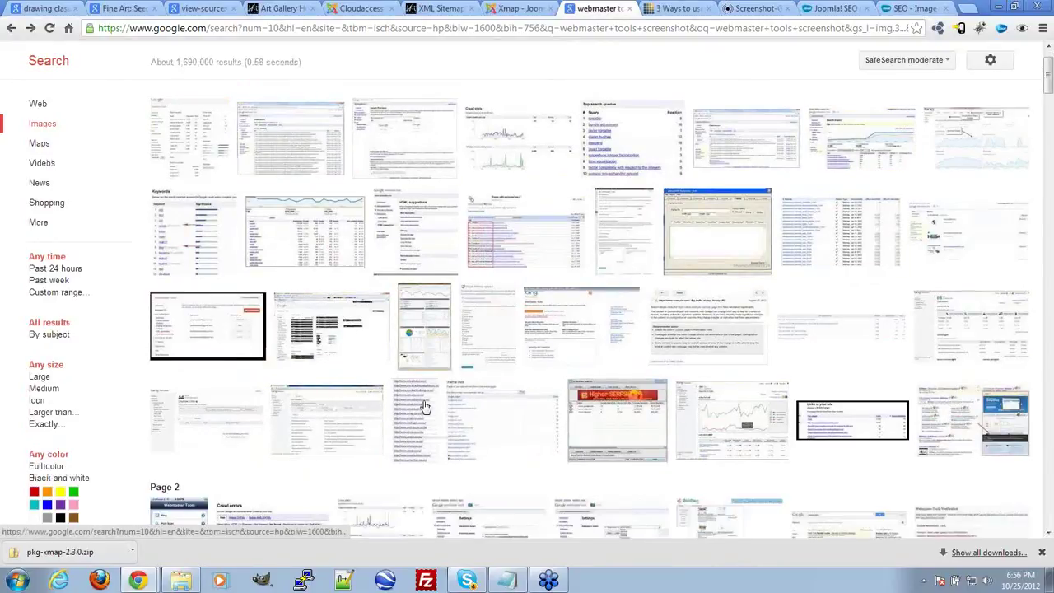
pyautogui.scroll(5, 424, 412)
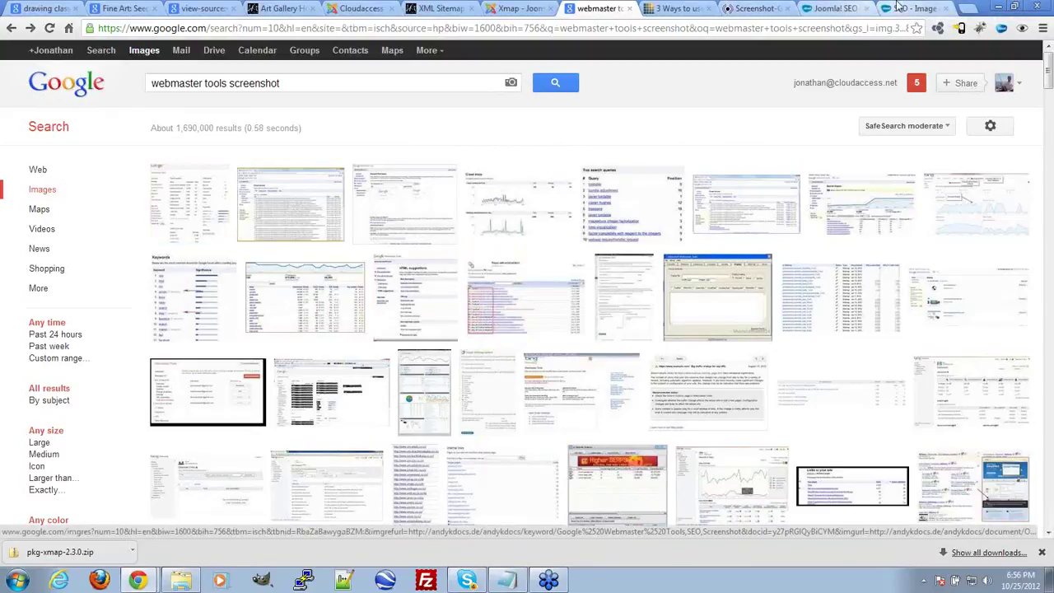
# Open the SEO - Image Optimization article, compare it with the checklist's Image Optimization point, and read its Alt Tags section
pyautogui.click(895, 8)
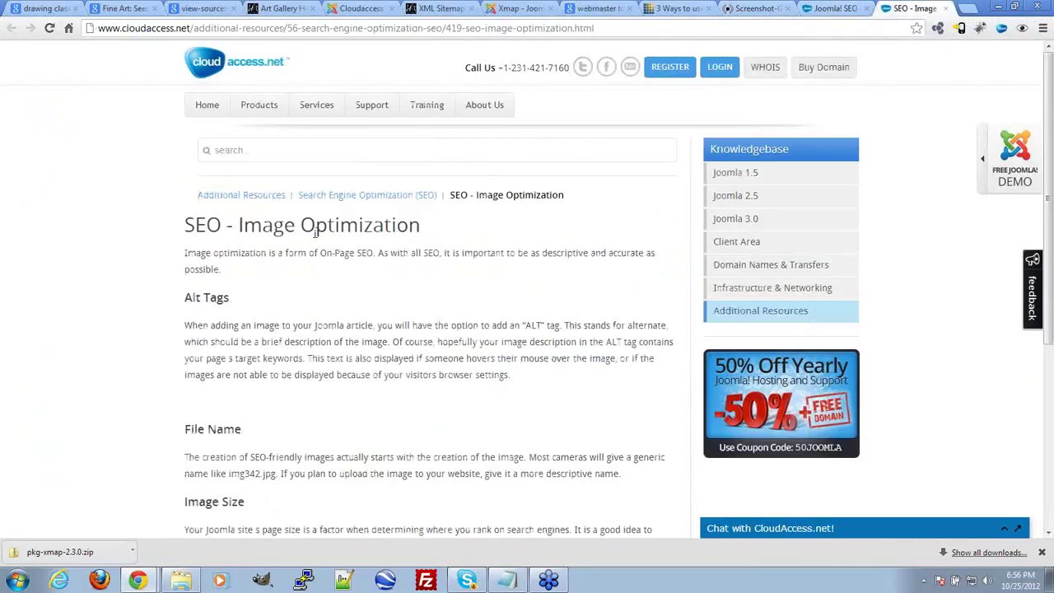
pyautogui.hotkey('ctrl', 'shift', 'Tab')
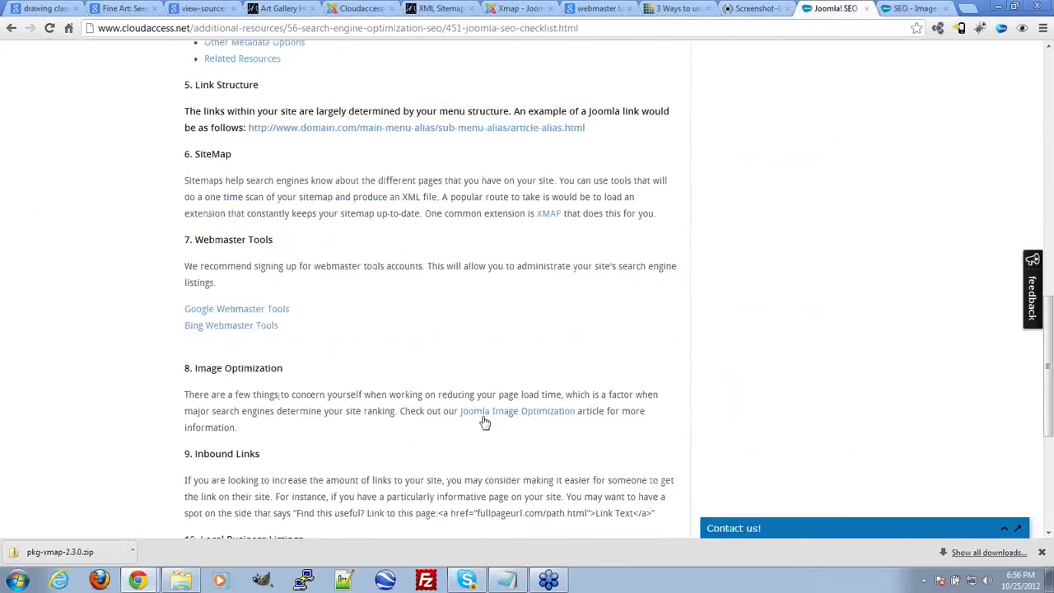
pyautogui.click(896, 8)
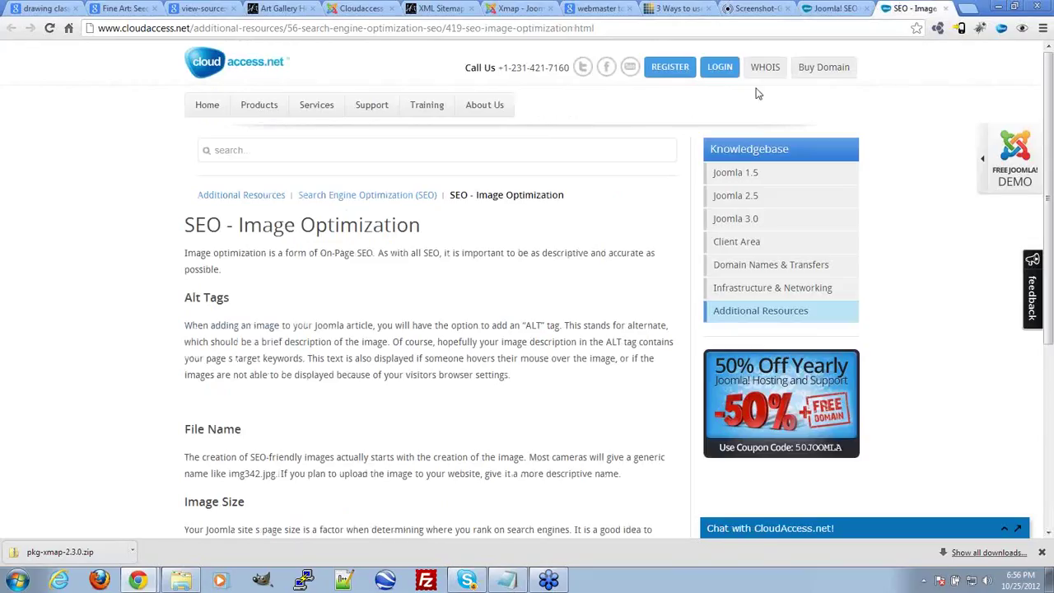
pyautogui.scroll(-3, 167, 313)
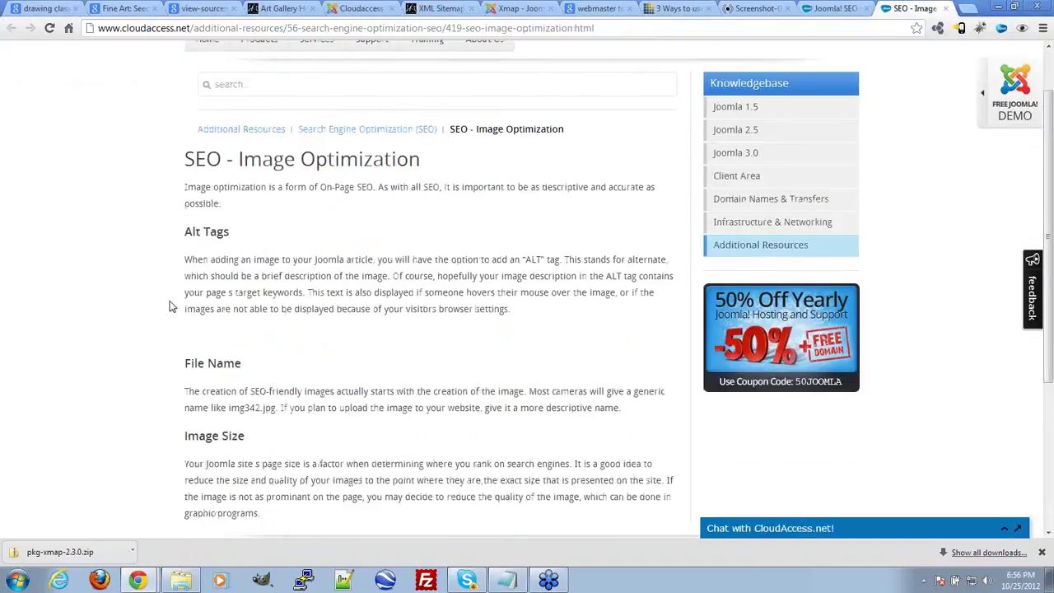
pyautogui.doubleClick(193, 166)
pyautogui.click(217, 310)
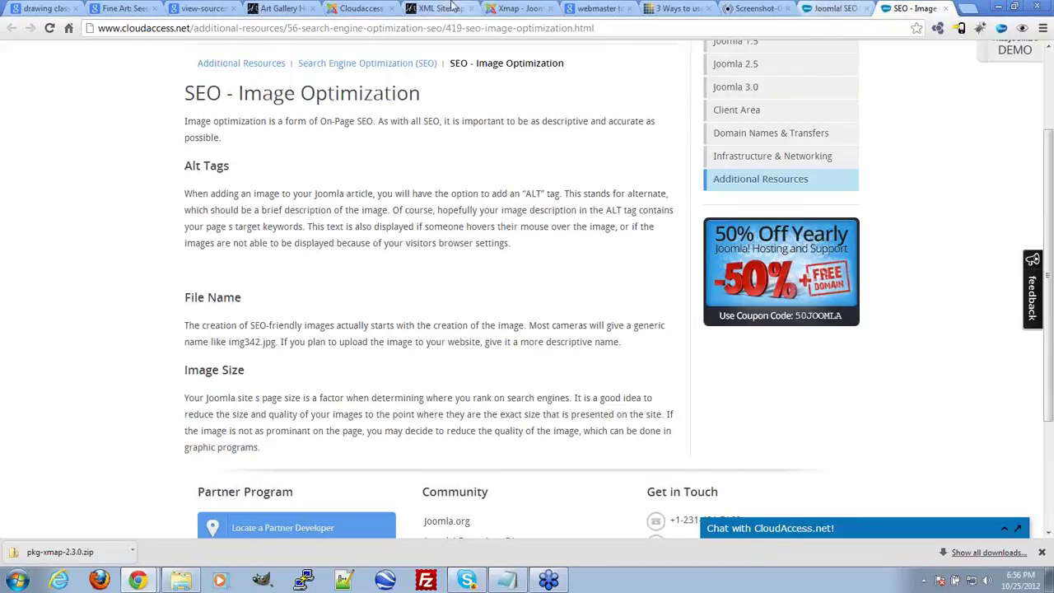
# Examine the Art District image on the Art Gallery home page and highlight the image optimization article's File Name heading
pyautogui.click(271, 8)
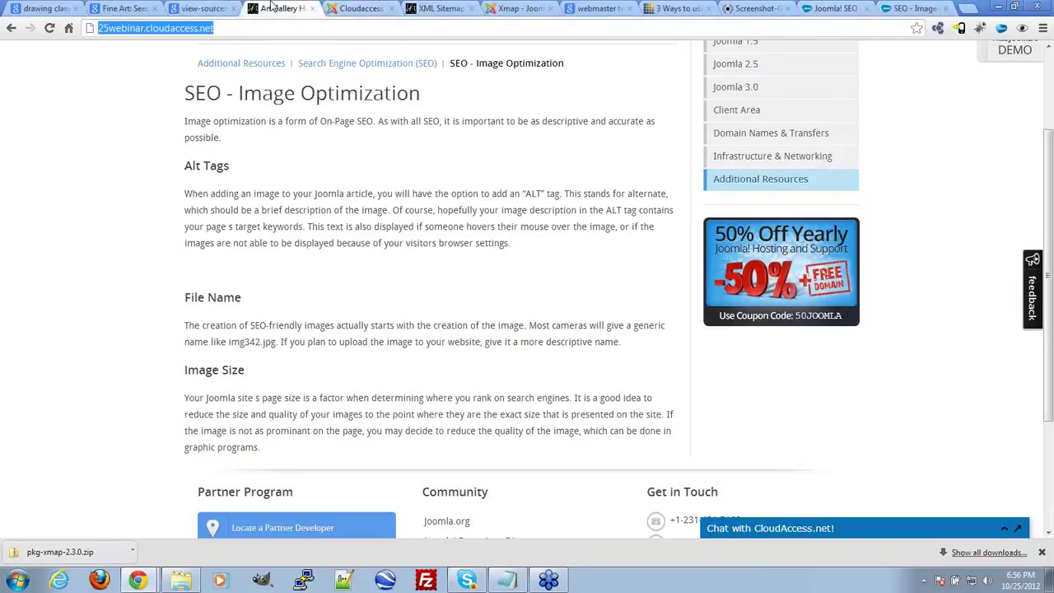
pyautogui.scroll(-5, 732, 369)
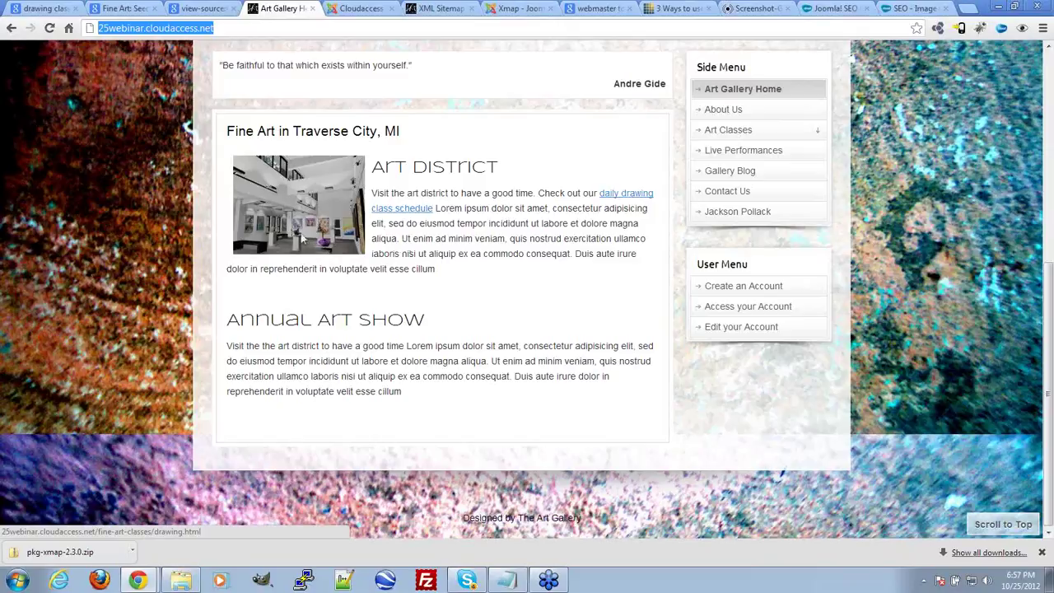
pyautogui.click(520, 275)
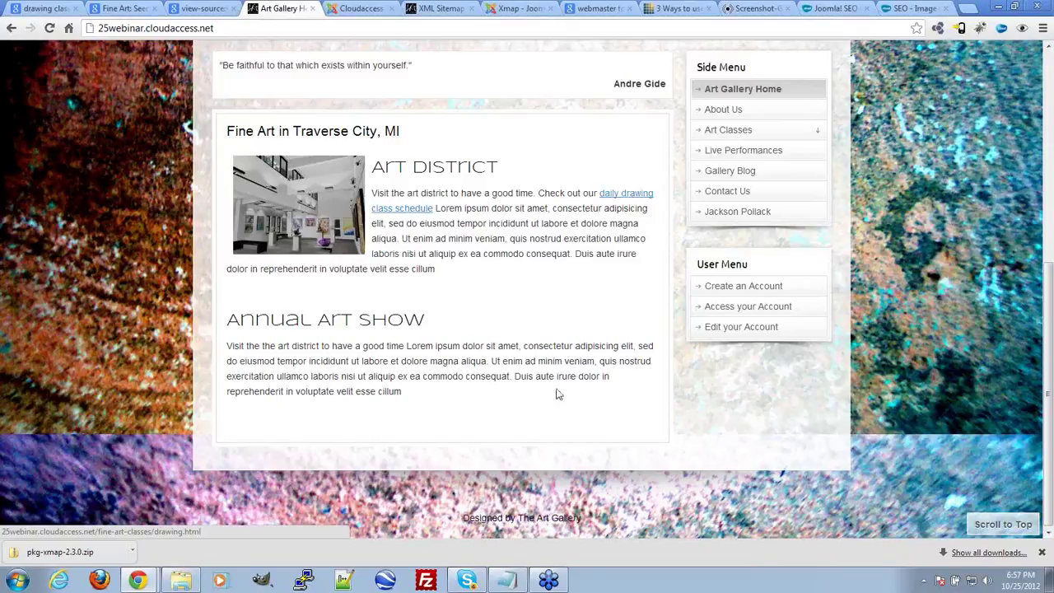
pyautogui.scroll(2, 556, 394)
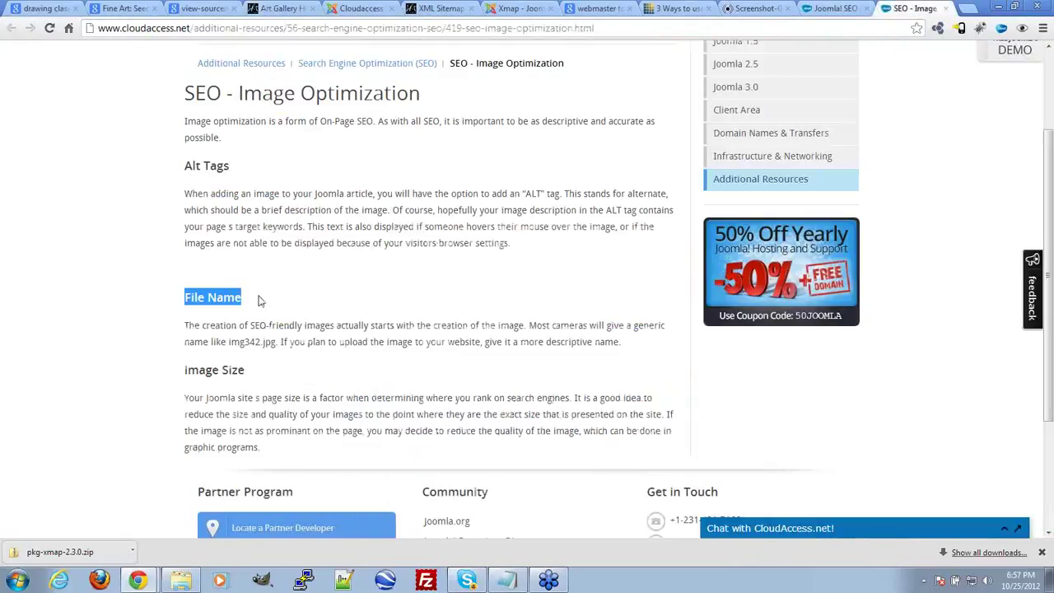
pyautogui.click(260, 298)
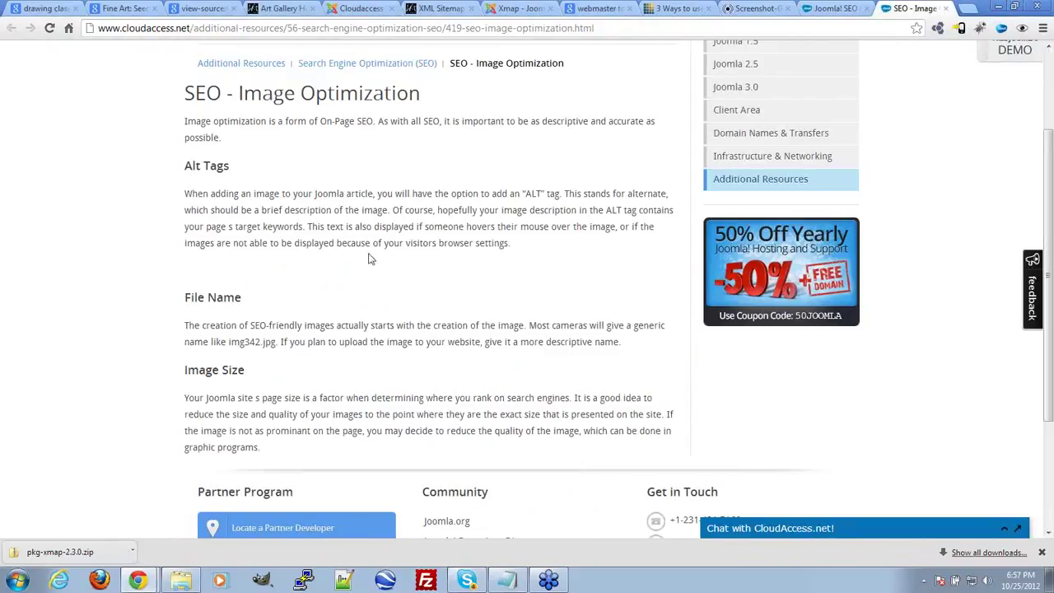
# Open the home page's Art District image in a separate tab and highlight the file name artgallery.jpg in its address
pyautogui.click(295, 8)
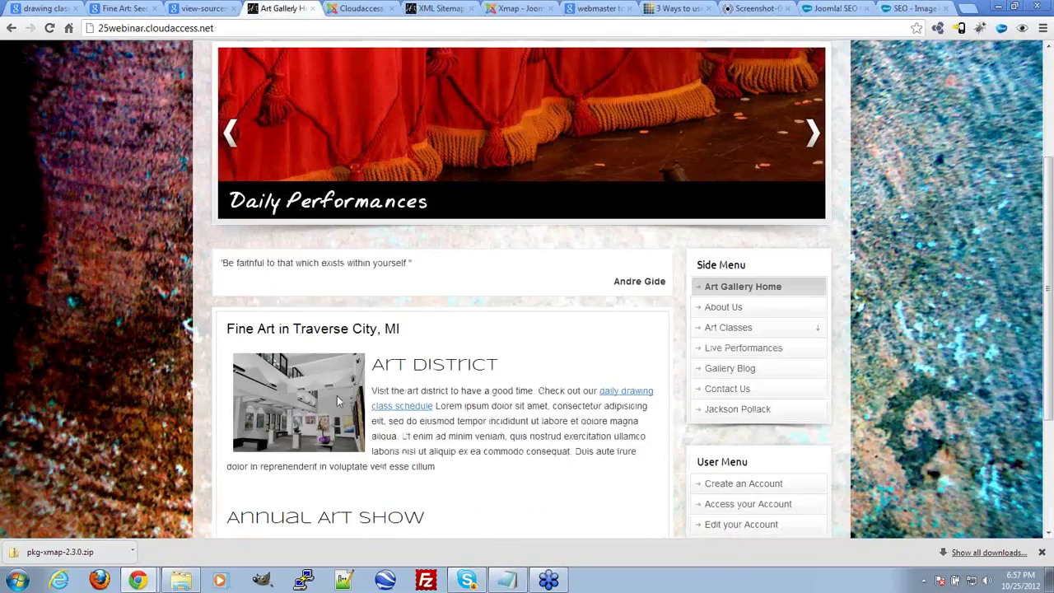
pyautogui.rightClick(286, 395)
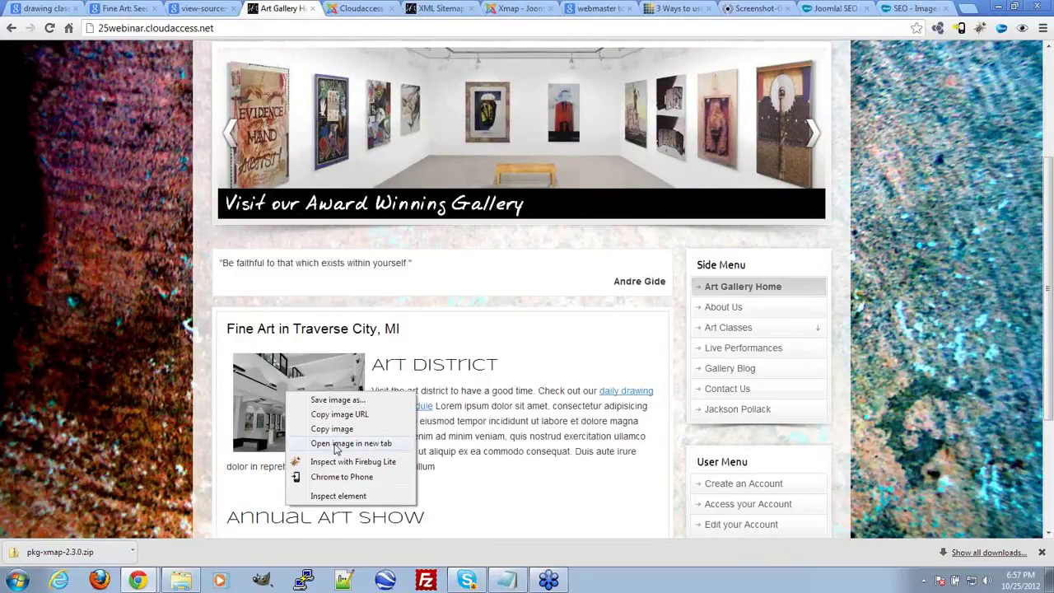
pyautogui.click(336, 445)
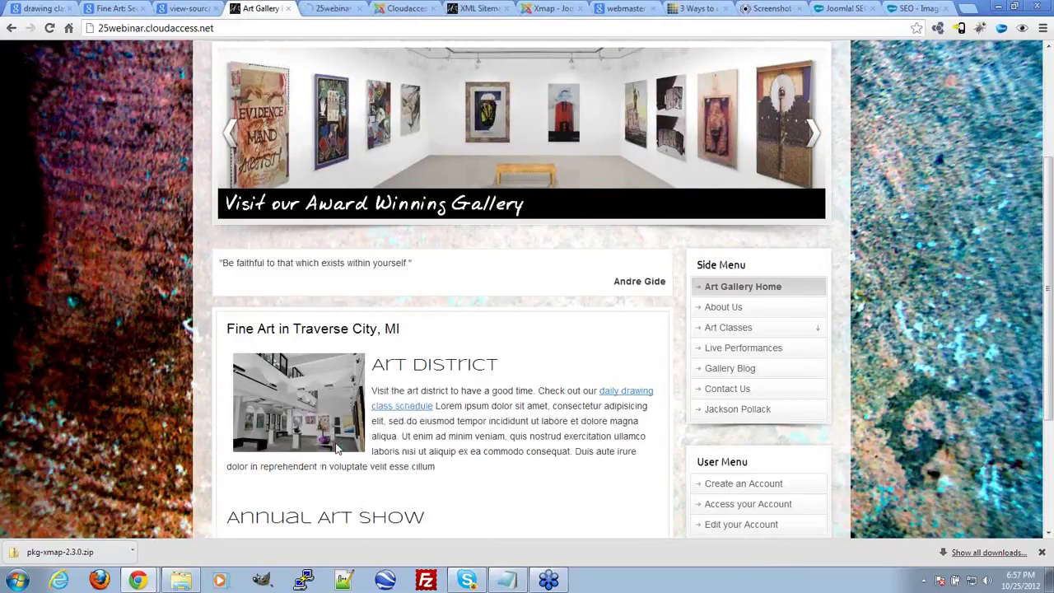
pyautogui.click(333, 9)
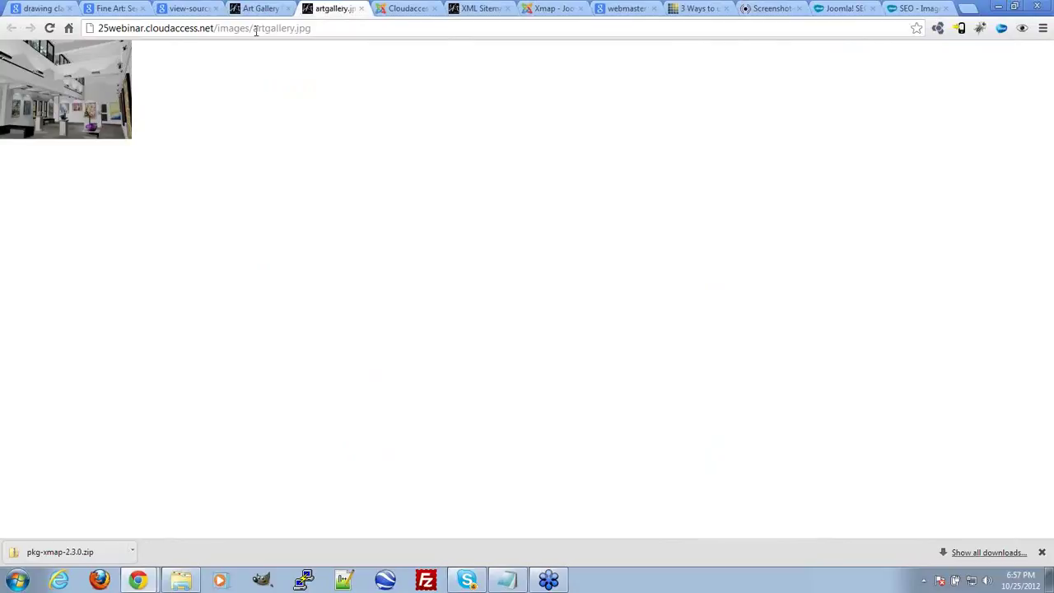
pyautogui.moveTo(253, 28); pyautogui.dragTo(314, 30)
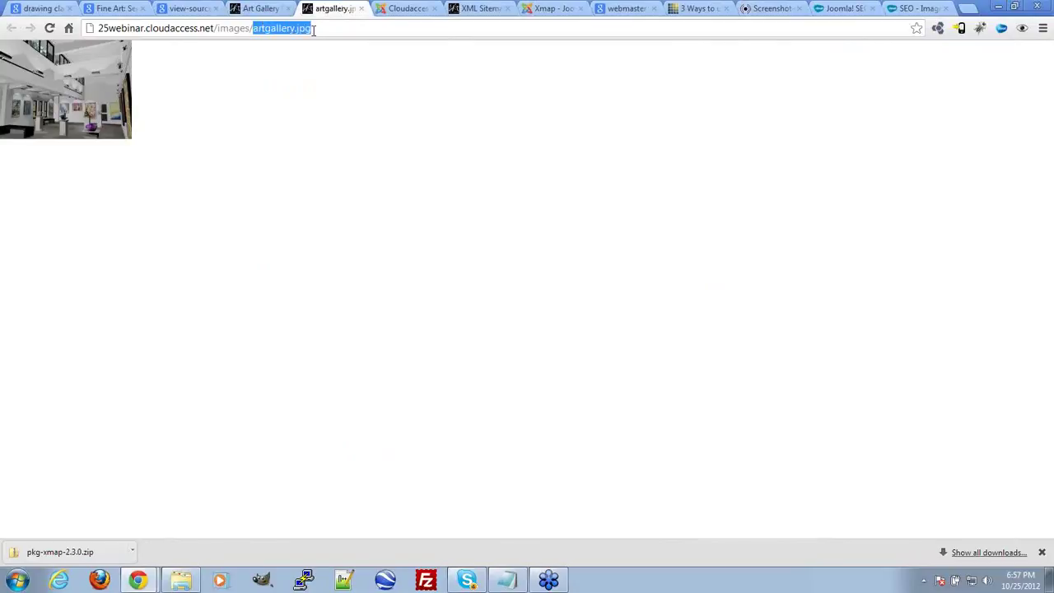
pyautogui.click(330, 28)
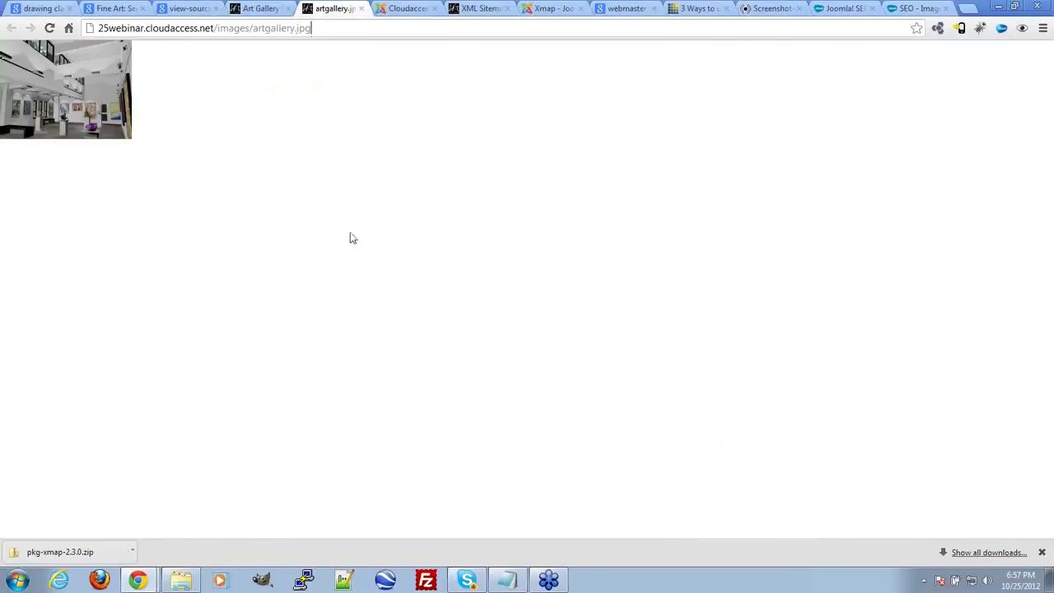
# Show the Art District section of the home page again and close the separate artgallery.jpg tab
pyautogui.click(261, 8)
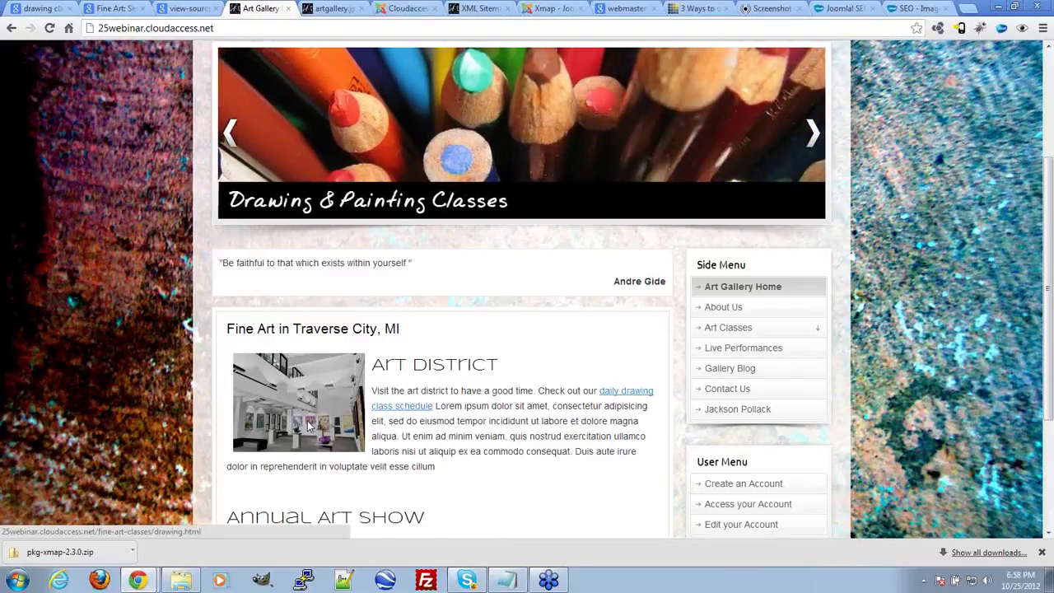
pyautogui.scroll(-2, 471, 478)
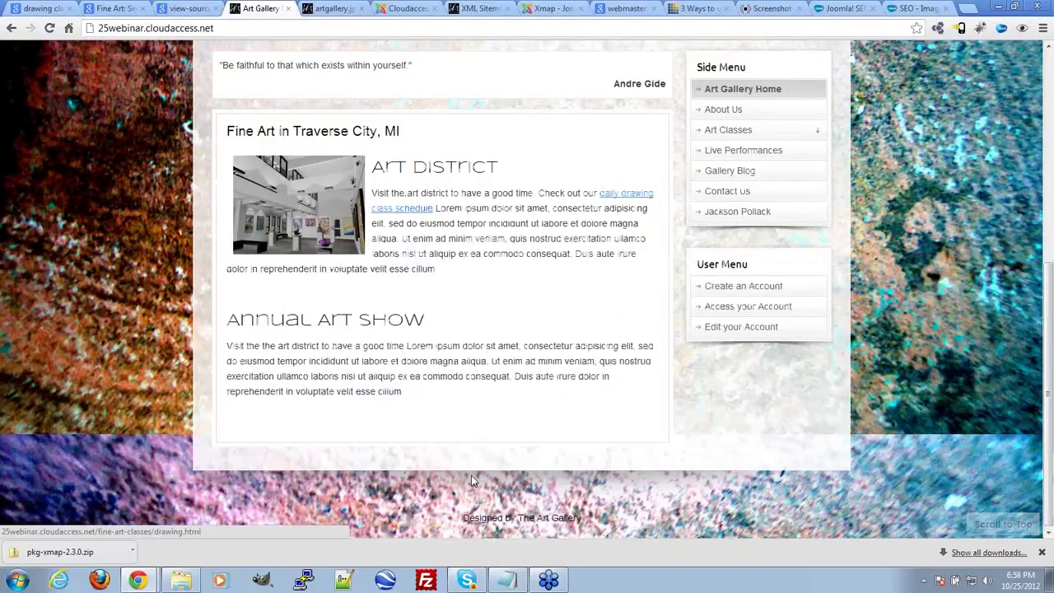
pyautogui.scroll(2, 471, 477)
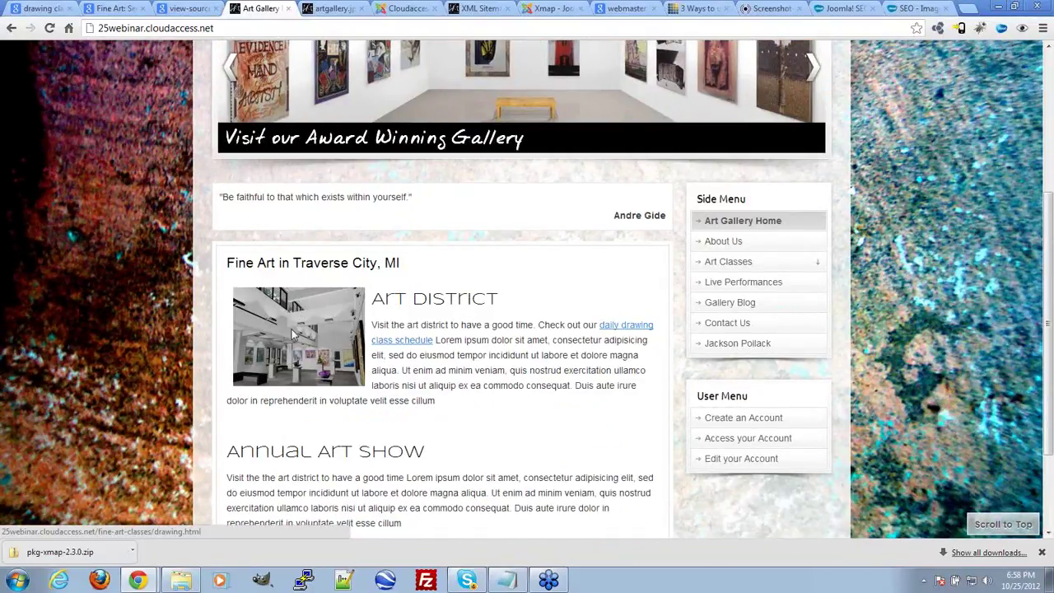
pyautogui.click(361, 9)
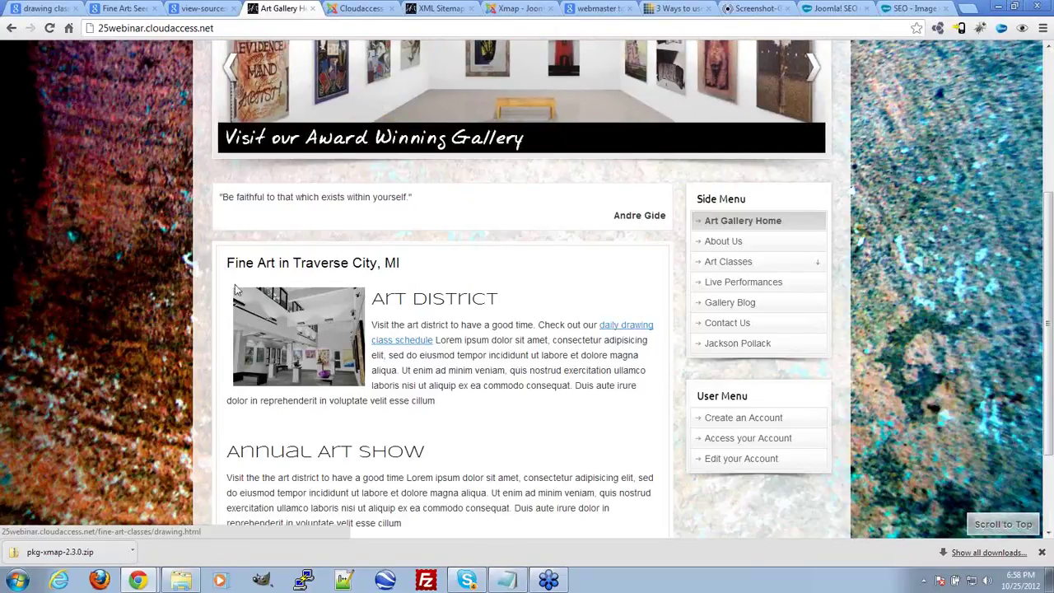
# Reopen the Art District image in its own tab to view its actual size, and return to the home page
pyautogui.rightClick(295, 311)
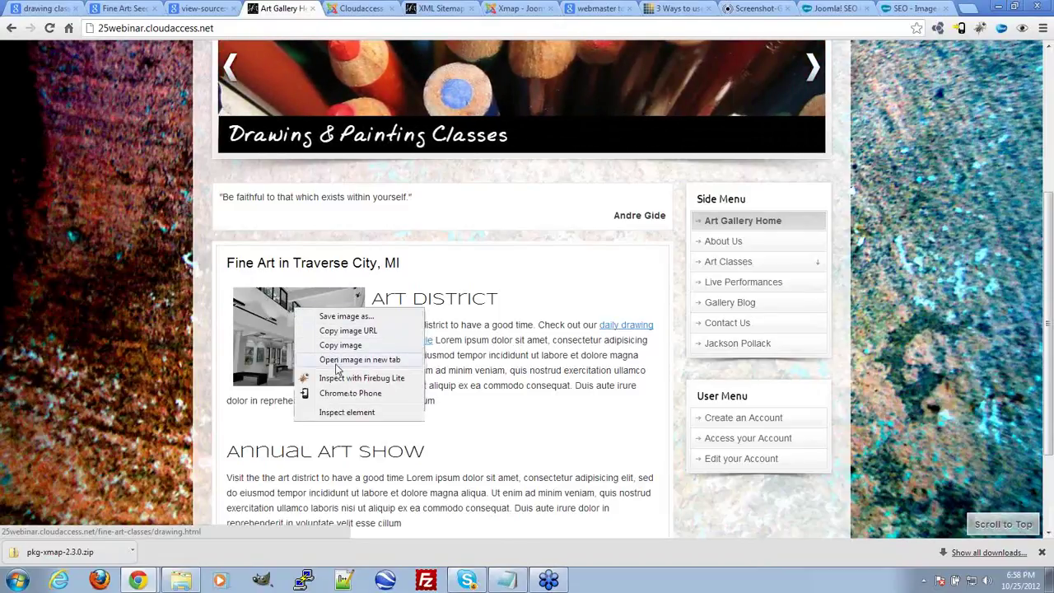
pyautogui.click(336, 362)
pyautogui.click(333, 8)
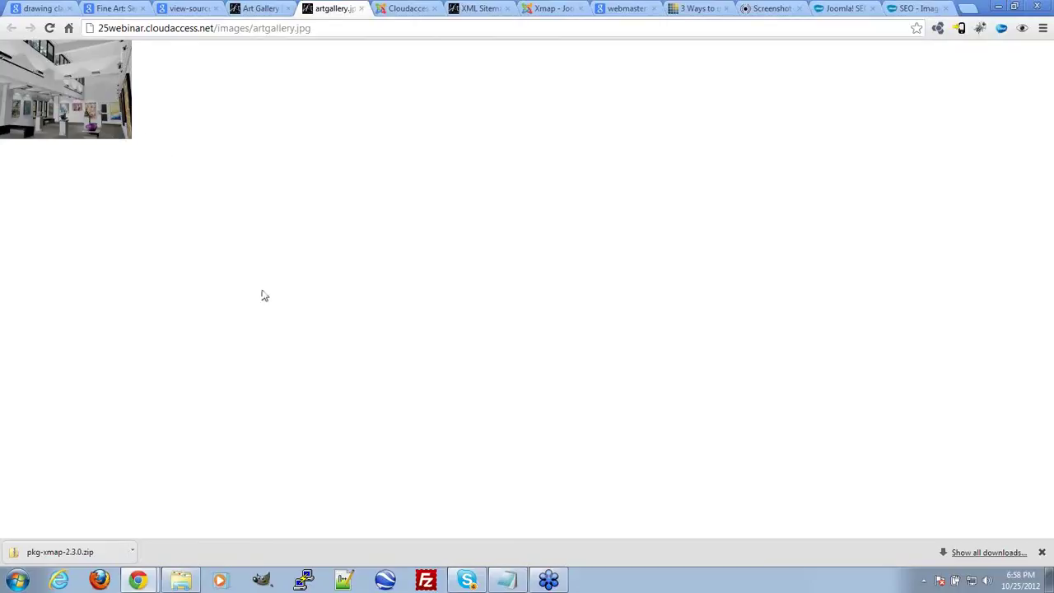
pyautogui.click(279, 14)
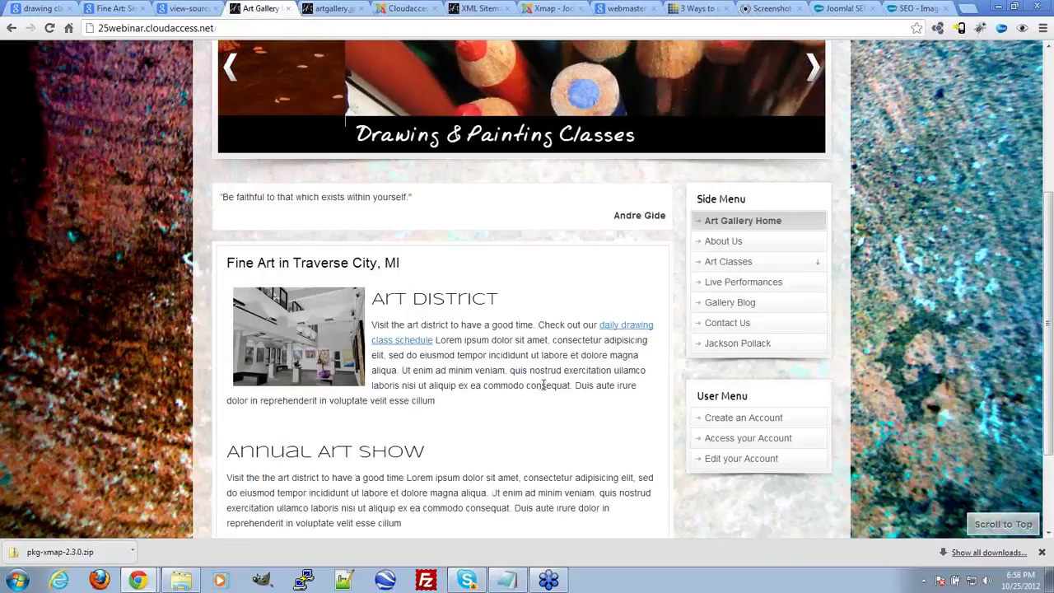
pyautogui.scroll(-1, 531, 407)
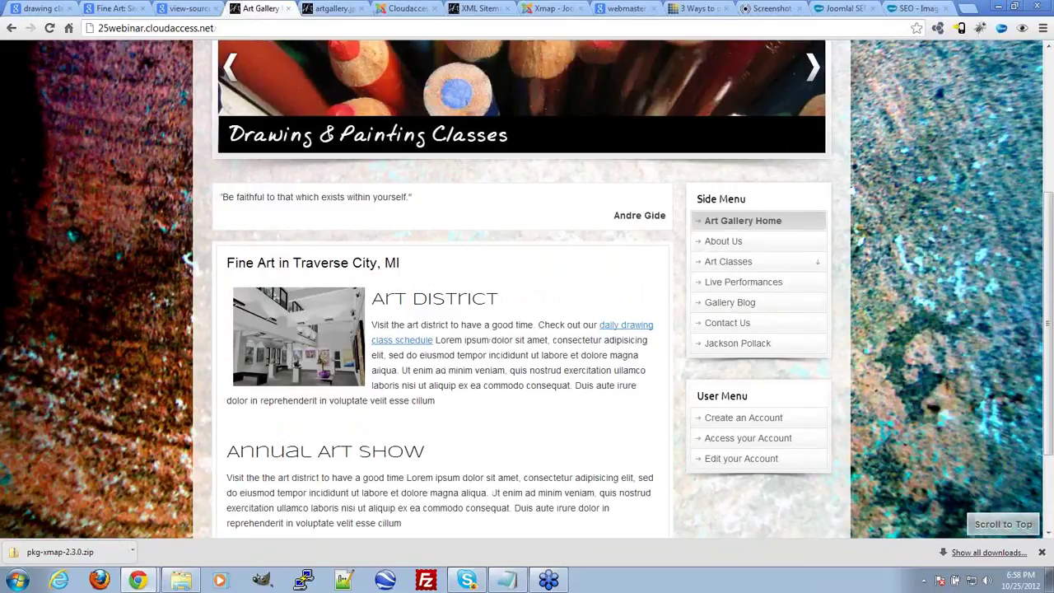
# Revisit the SEO checklist, close the XML sitemap, Xmap, image results, 3 Ways and crawl errors screenshot tabs, and show the Sitemaps Manager
pyautogui.click(839, 8)
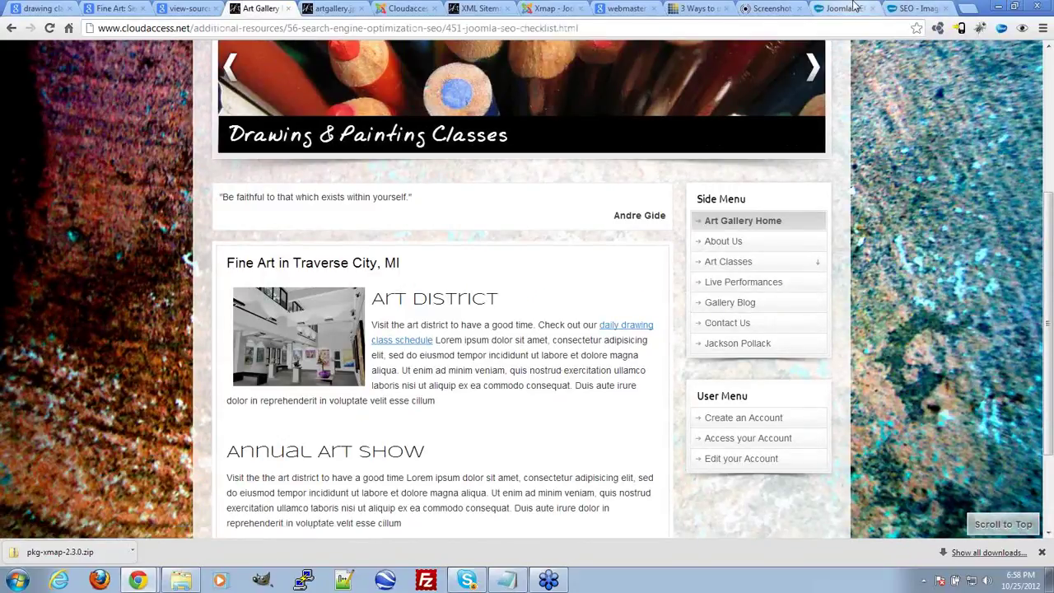
pyautogui.scroll(-2, 349, 427)
pyautogui.scroll(2, 350, 428)
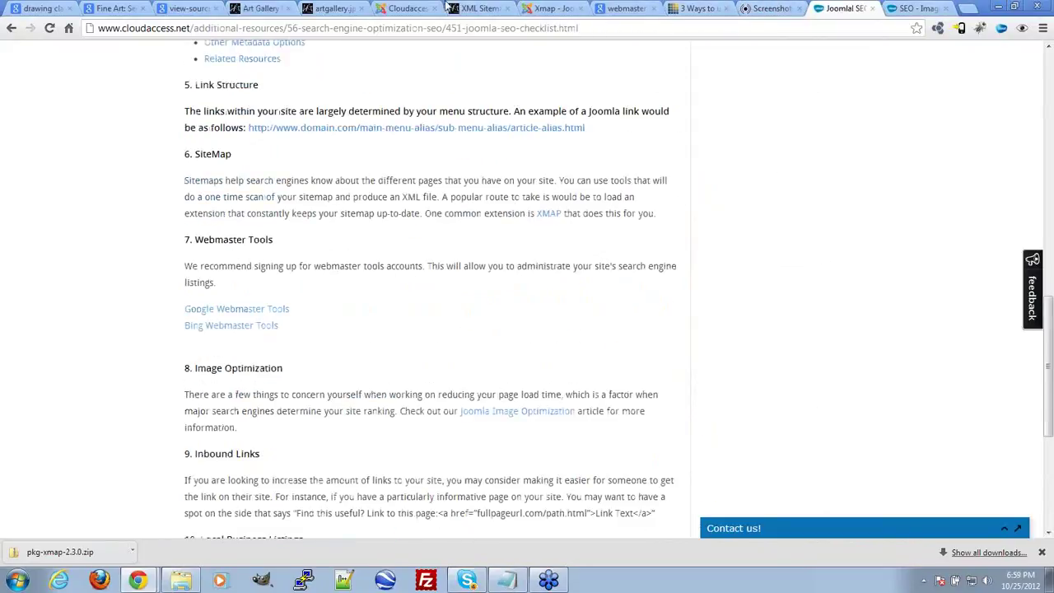
pyautogui.click(502, 8)
pyautogui.click(508, 8)
pyautogui.click(507, 8)
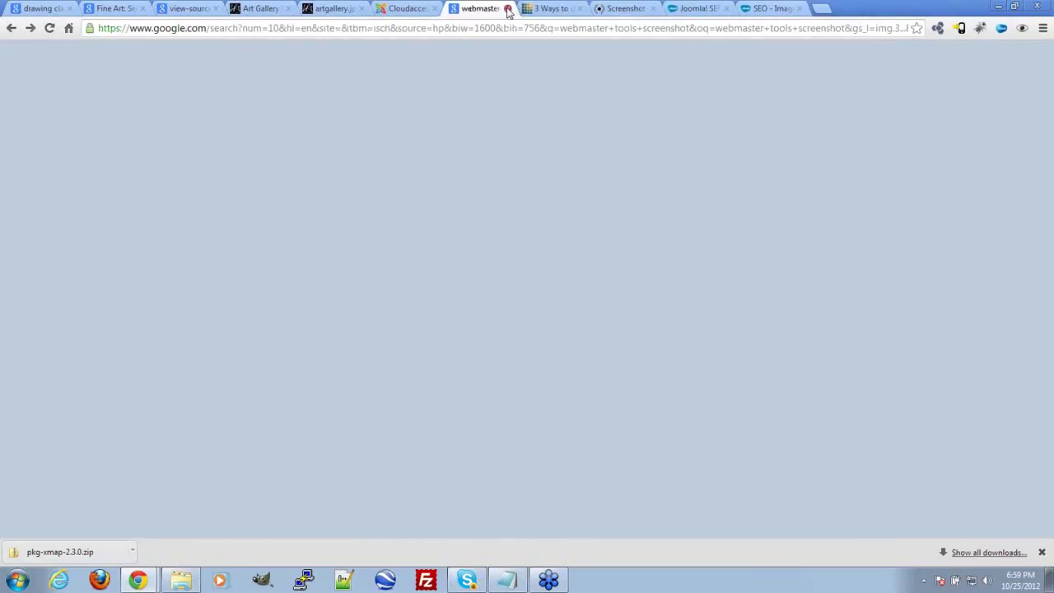
pyautogui.click(507, 8)
pyautogui.click(508, 8)
pyautogui.click(508, 8)
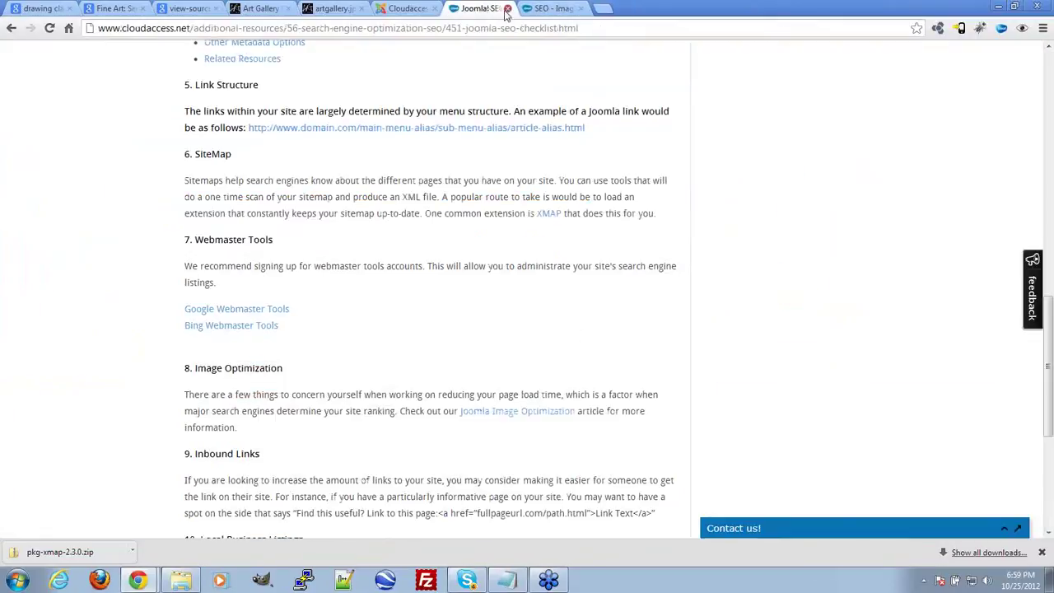
pyautogui.click(439, 7)
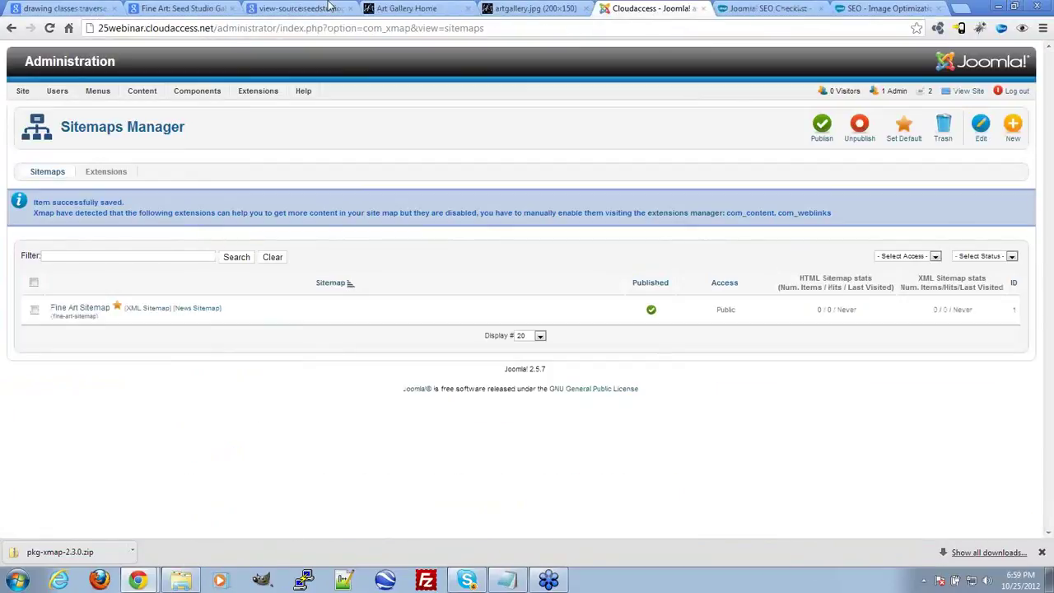
# Look over the art gallery home page, from the logo and banner slideshow to the Art District and Annual Art Show sections
pyautogui.click(449, 6)
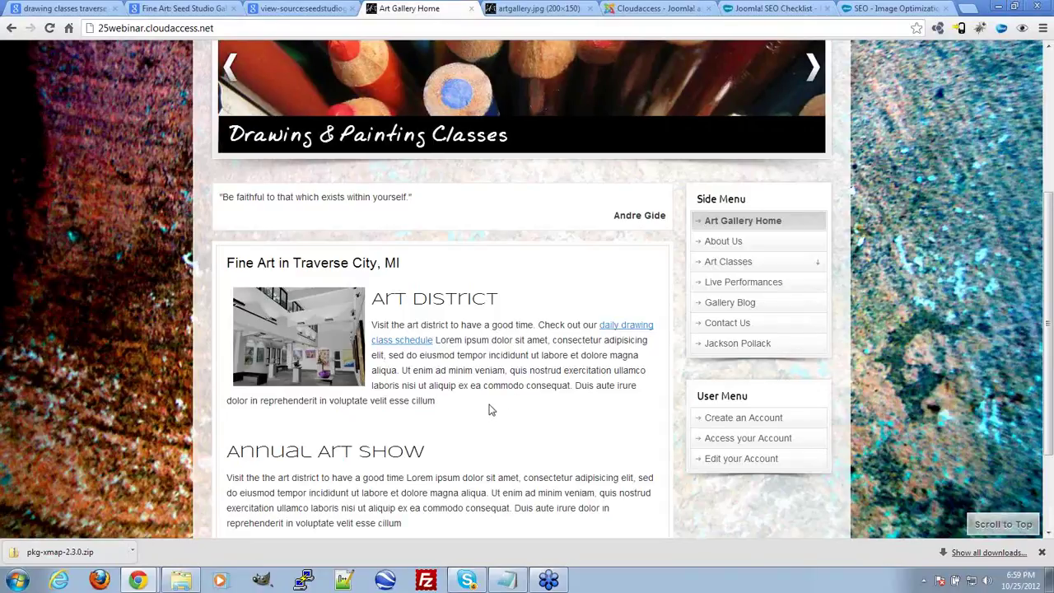
pyautogui.scroll(-2, 490, 412)
pyautogui.scroll(5, 492, 415)
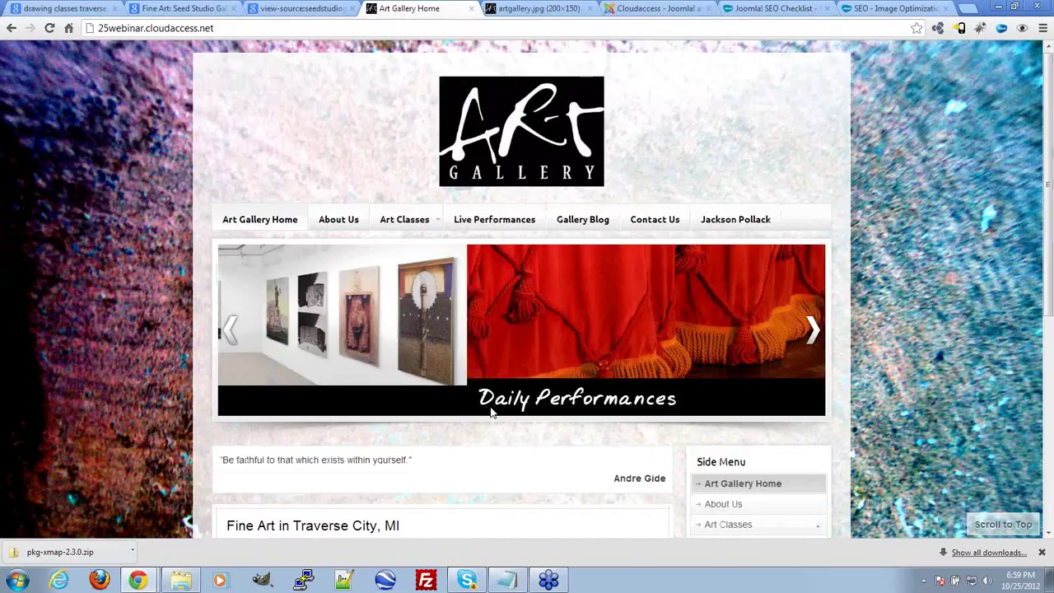
pyautogui.scroll(-3, 494, 428)
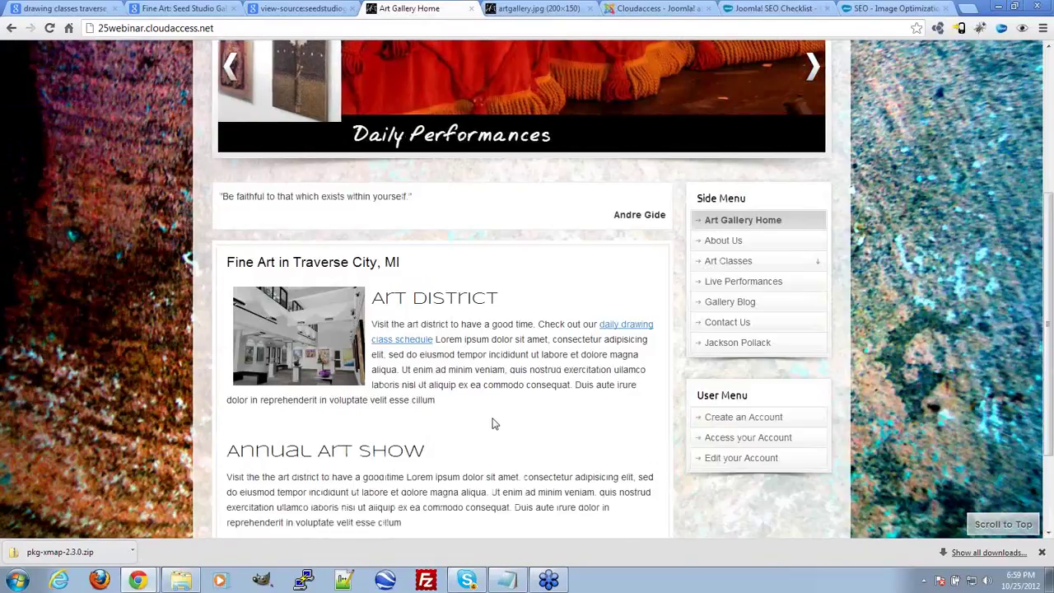
pyautogui.scroll(1, 494, 425)
pyautogui.scroll(3, 492, 423)
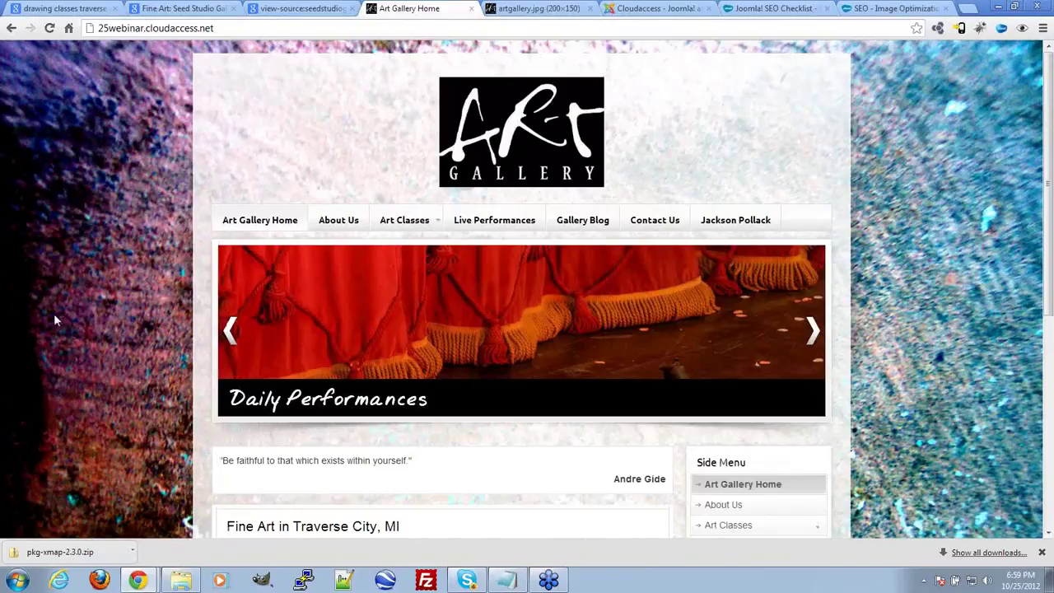
pyautogui.scroll(-2, 82, 315)
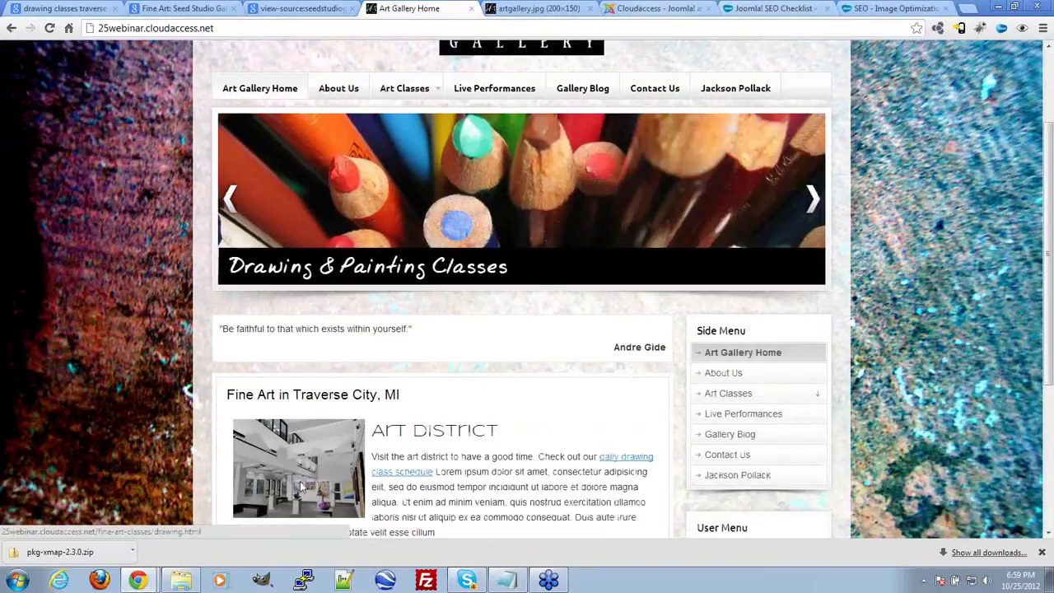
pyautogui.scroll(-2, 254, 462)
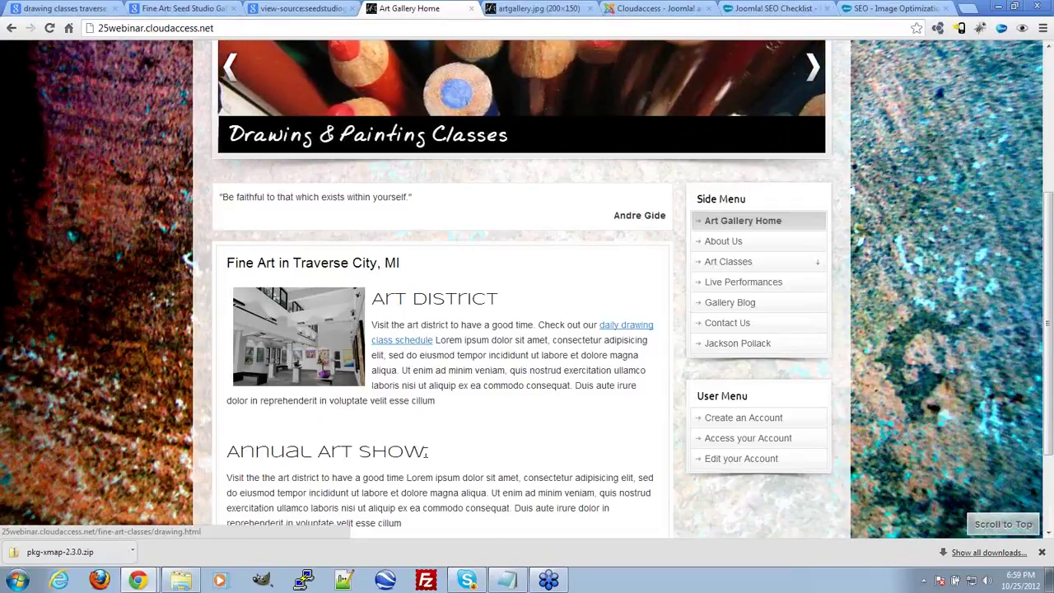
# Search Google for "pingdom tools" in the tab showing the Seed Studio Gallery page source
pyautogui.click(315, 8)
pyautogui.click(238, 28)
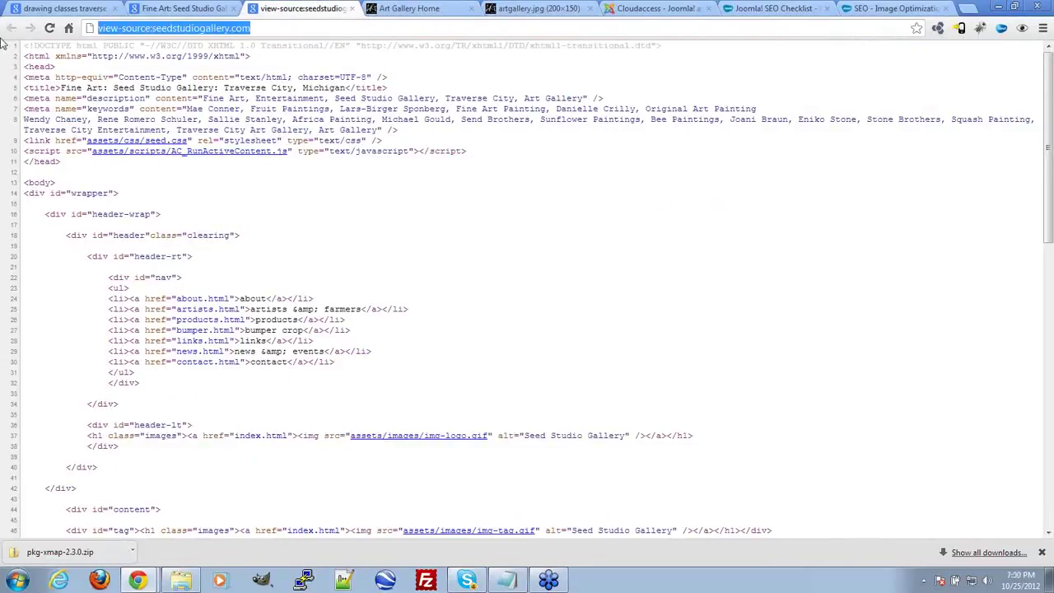
pyautogui.write('ping')
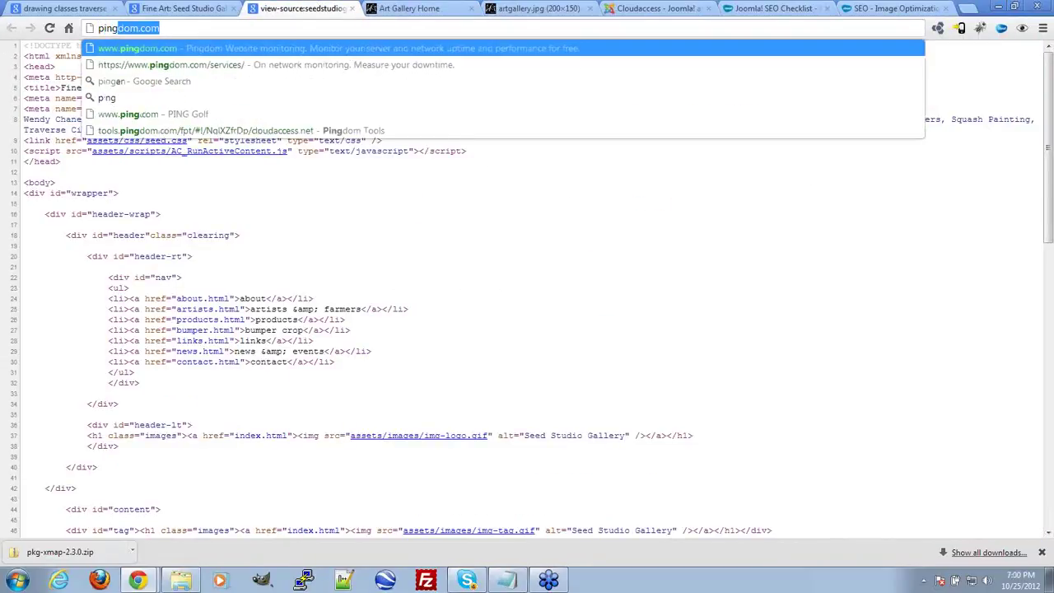
pyautogui.write('dom-')
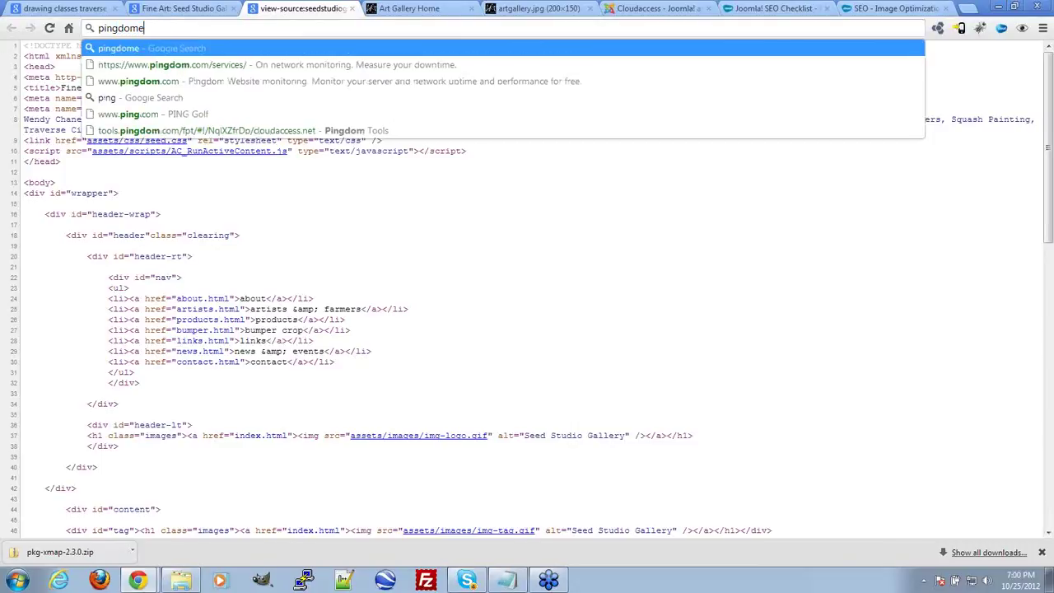
pyautogui.write('tools')
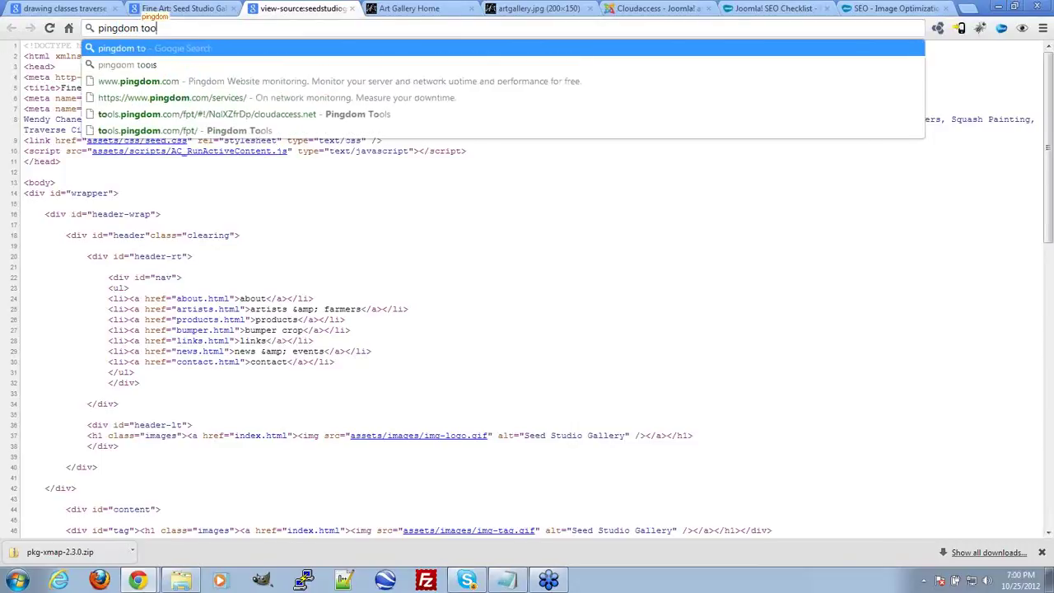
pyautogui.press('Return')
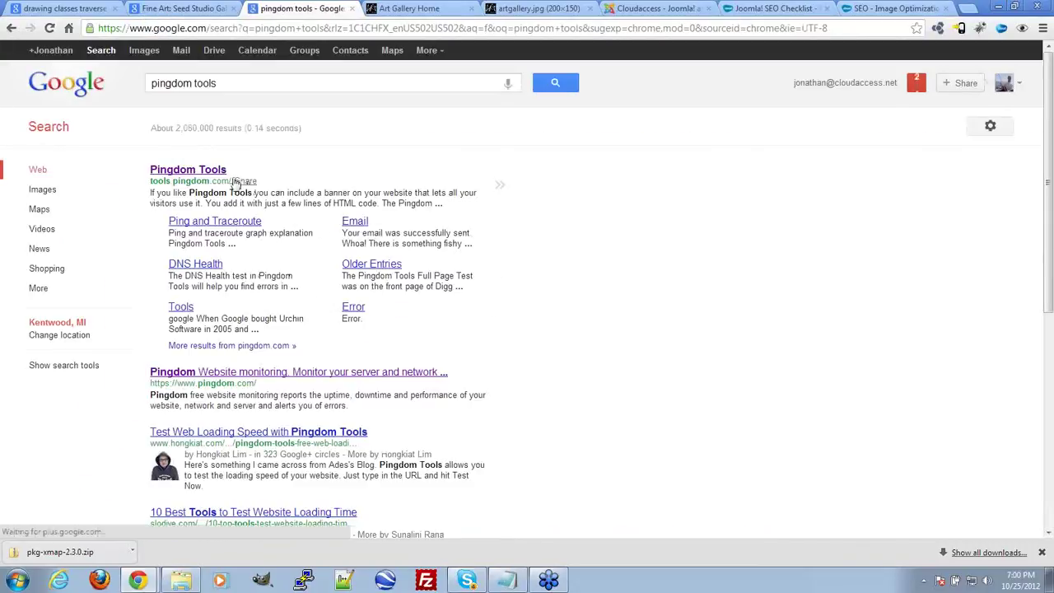
# Review the Image Optimization item of the Joomla SEO checklist
pyautogui.click(771, 8)
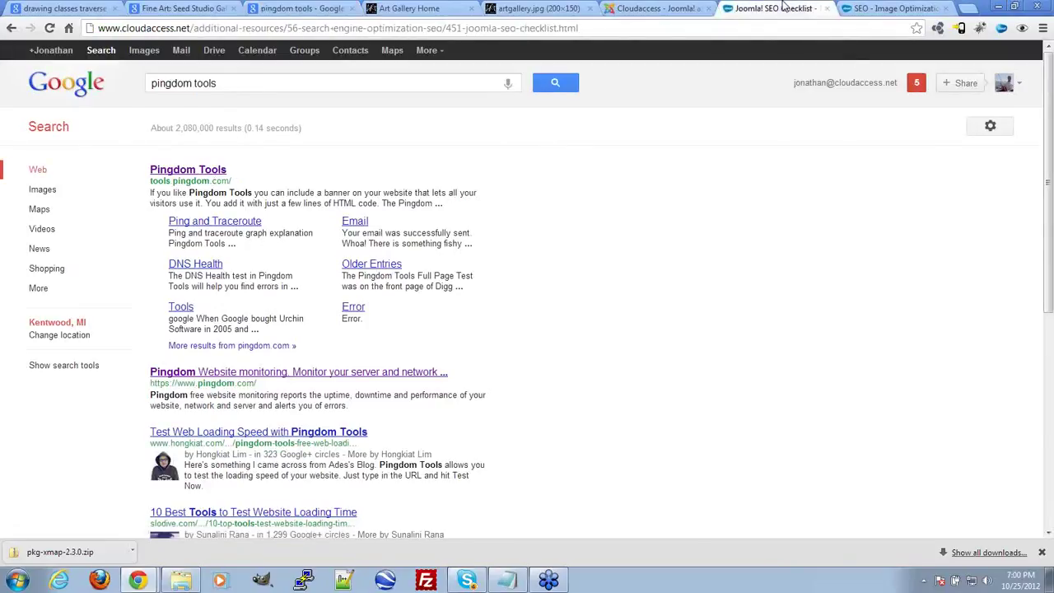
pyautogui.scroll(-3, 494, 255)
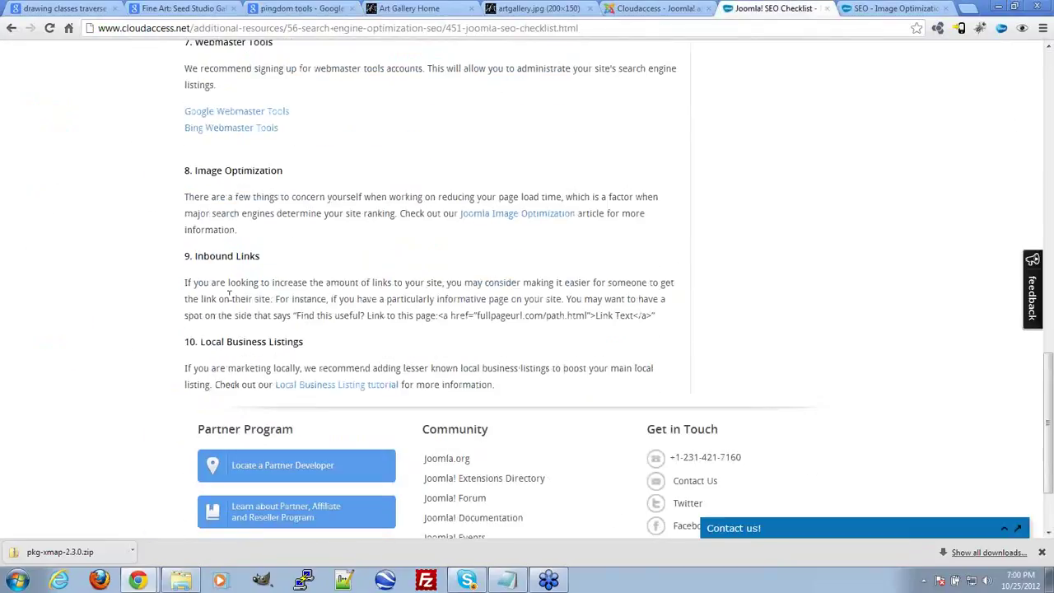
pyautogui.scroll(1, 302, 366)
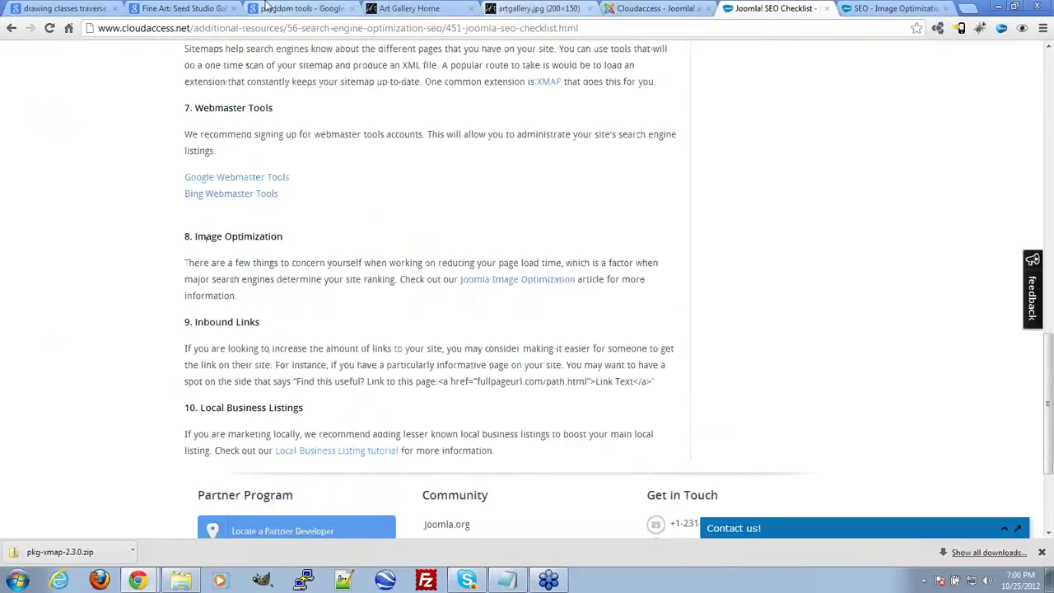
# Open the Pingdom Tools site from the search results and look over its Full Page Test page
pyautogui.click(289, 8)
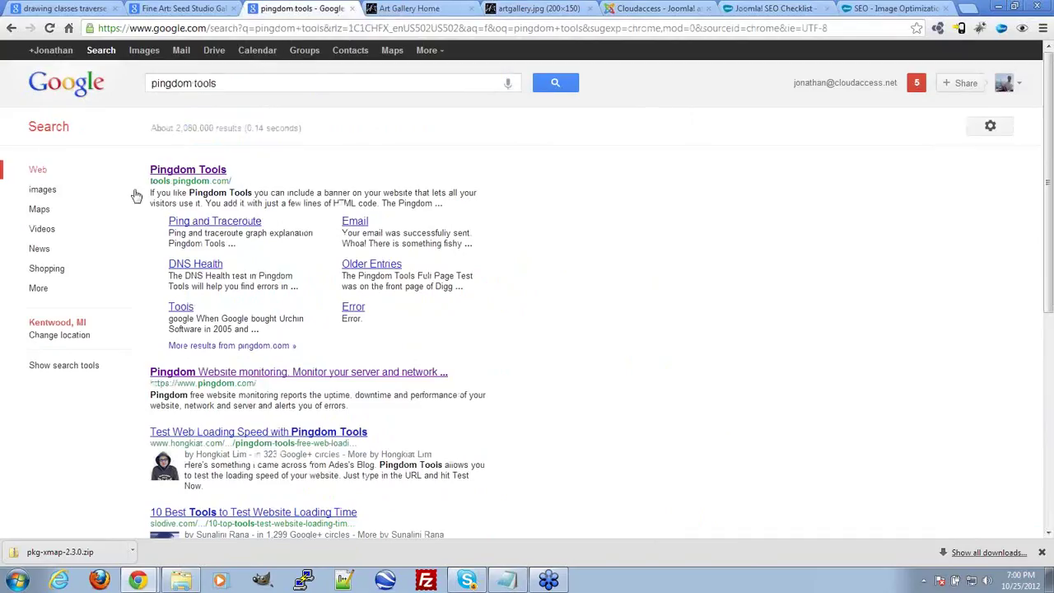
pyautogui.click(189, 171)
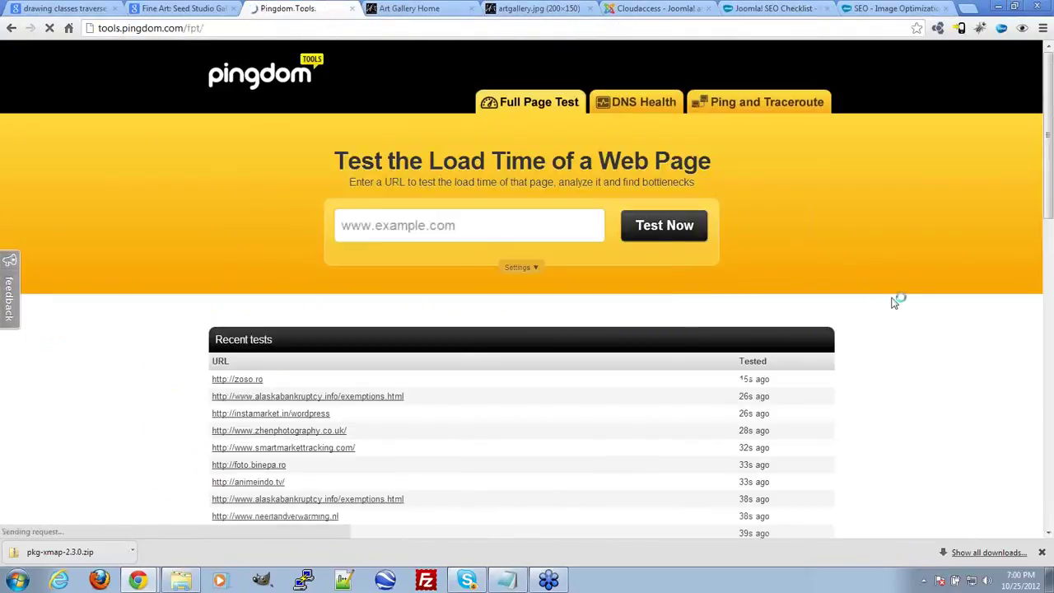
pyautogui.scroll(-2, 917, 321)
pyautogui.scroll(2, 917, 325)
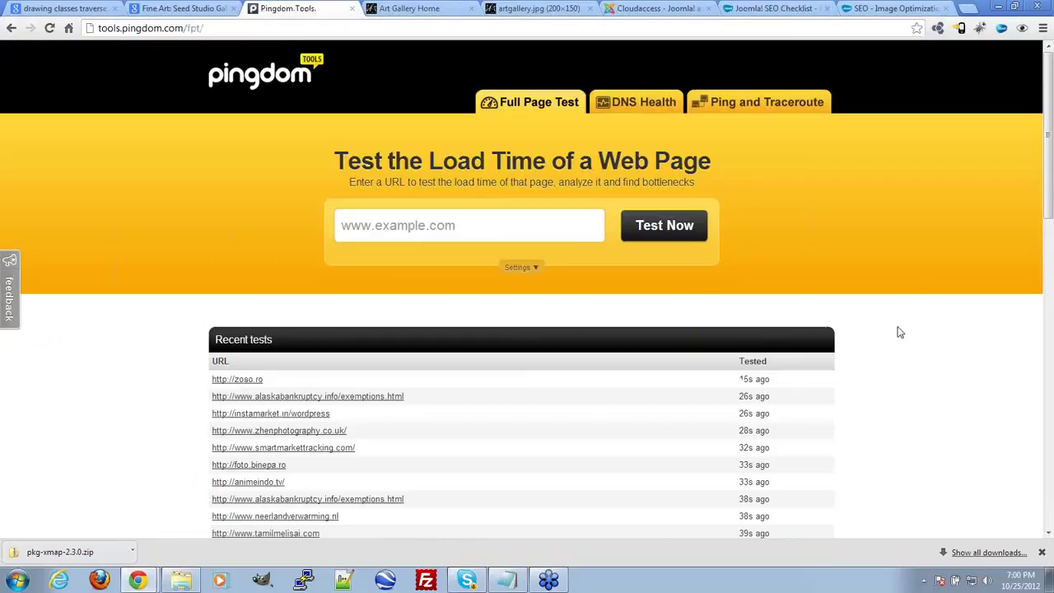
pyautogui.click(409, 9)
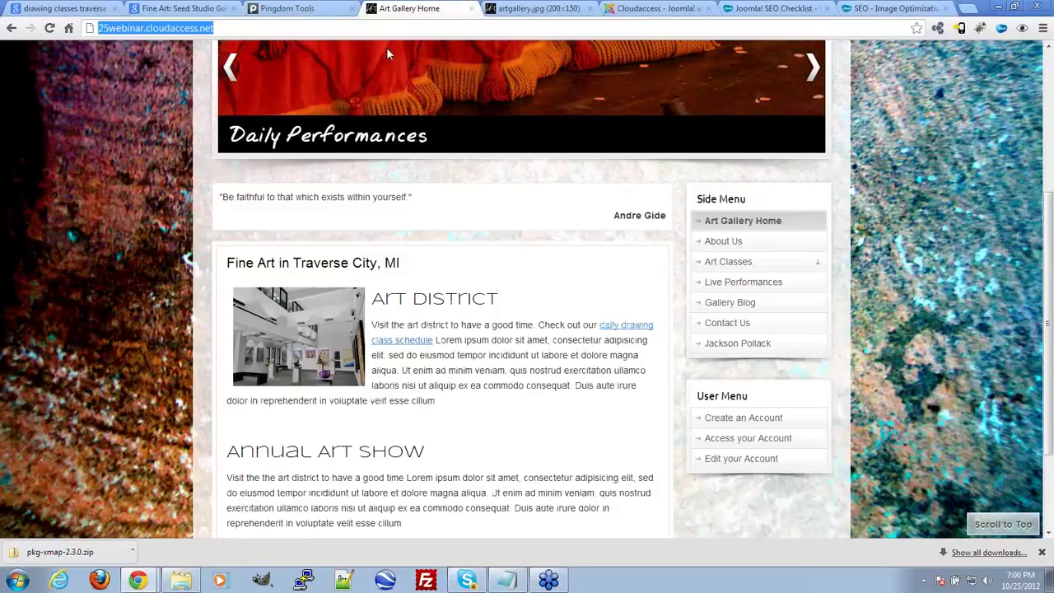
pyautogui.hotkey('ctrl', 'f')
pyautogui.click(287, 8)
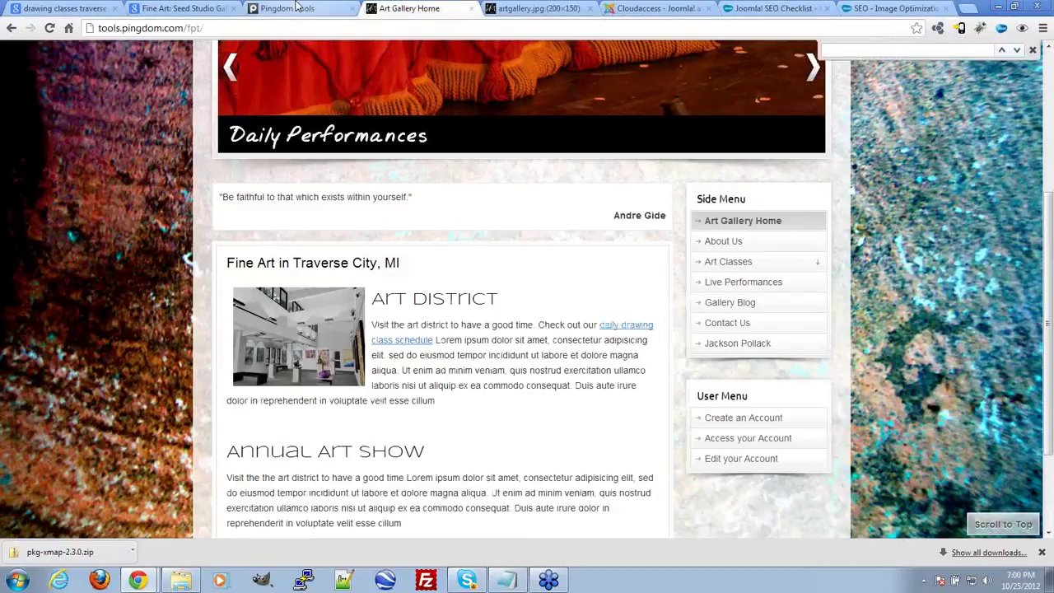
pyautogui.click(416, 6)
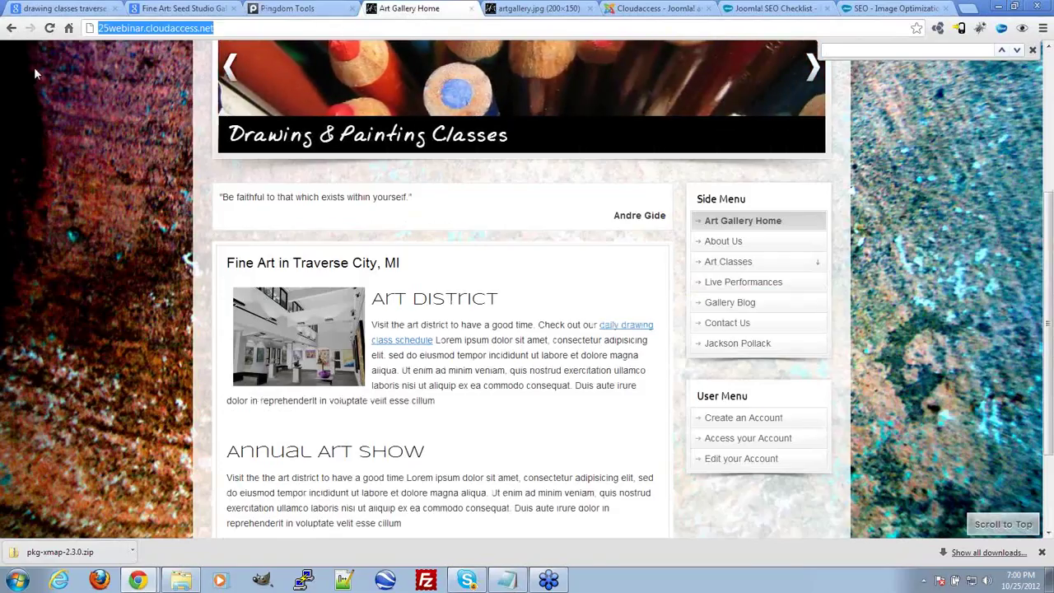
pyautogui.click(288, 9)
pyautogui.click(471, 222)
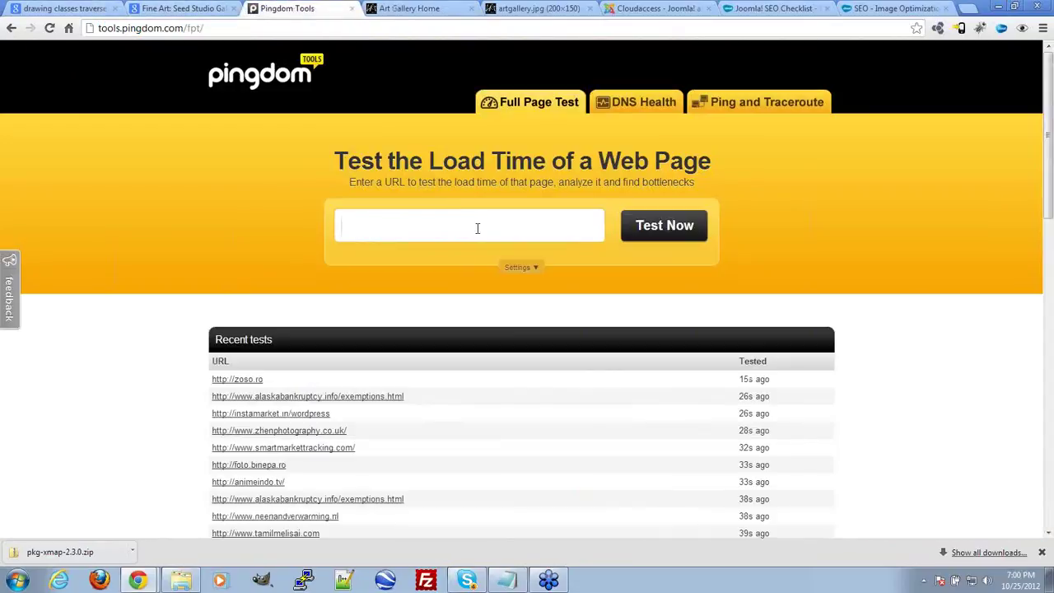
pyautogui.write('http://25webinar.cloudaccess.net/')
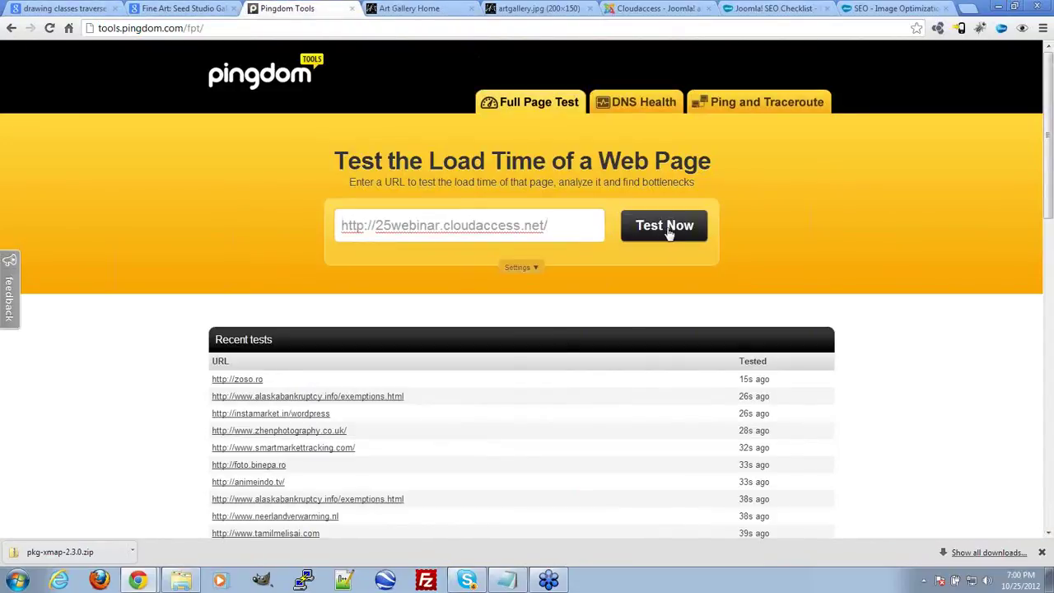
pyautogui.click(671, 233)
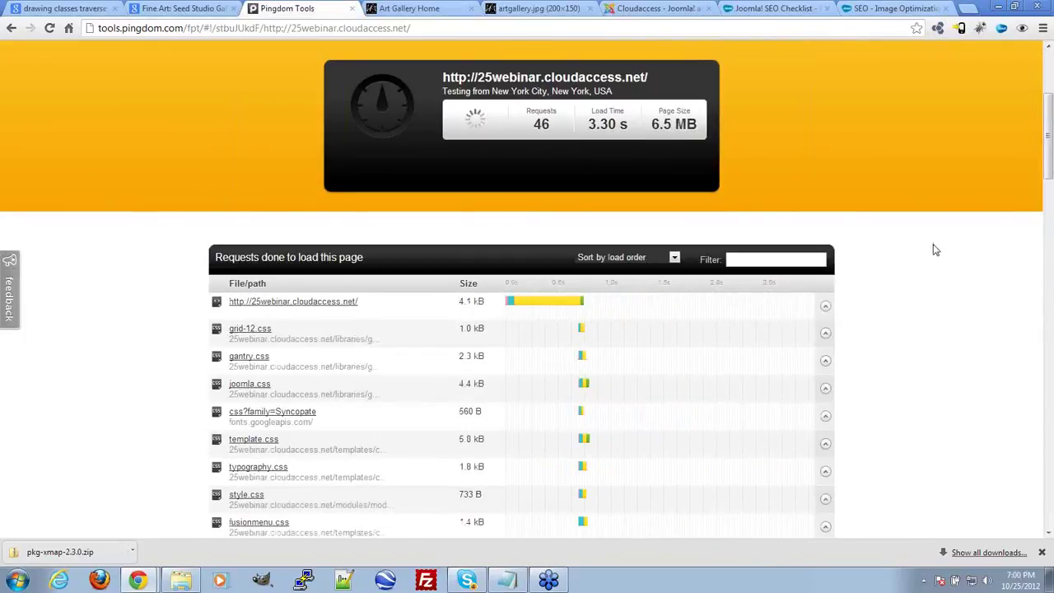
# Examine the list of files requested to load the home page, with their sizes, and return to the test summary
pyautogui.scroll(-5, 935, 250)
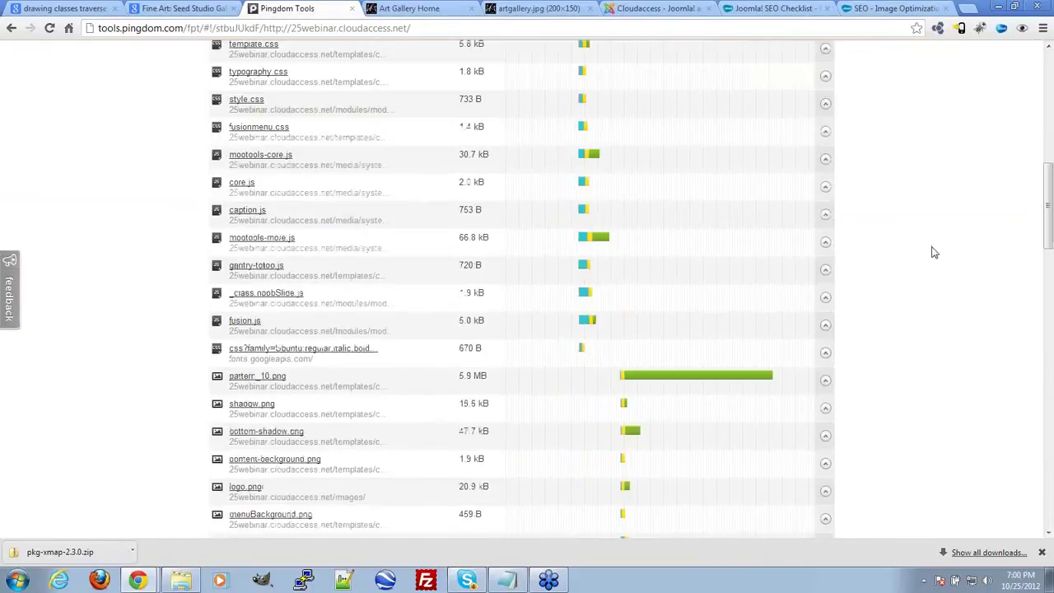
pyautogui.scroll(1, 934, 256)
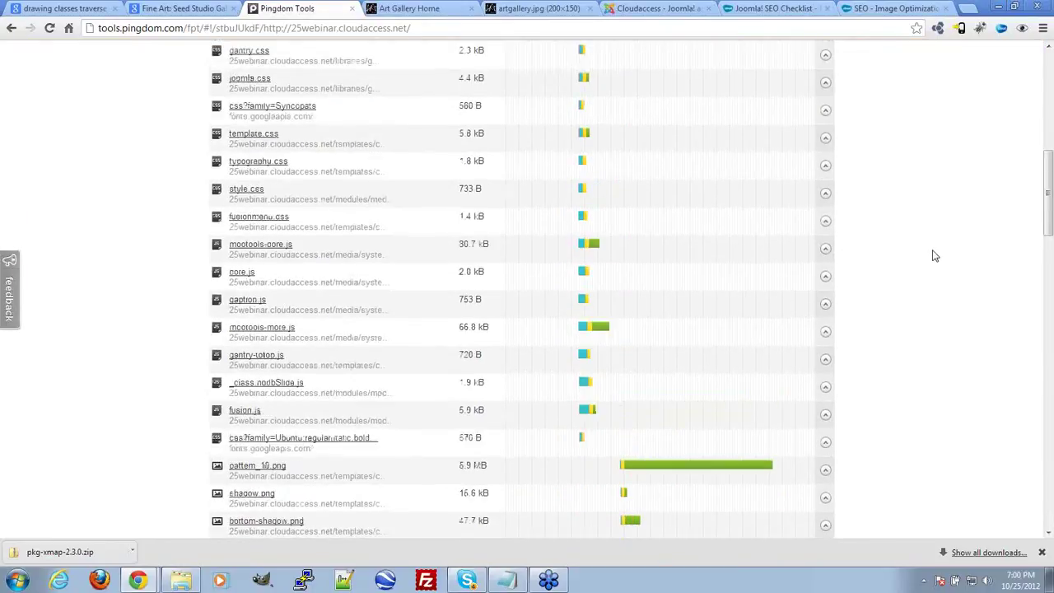
pyautogui.scroll(5, 934, 256)
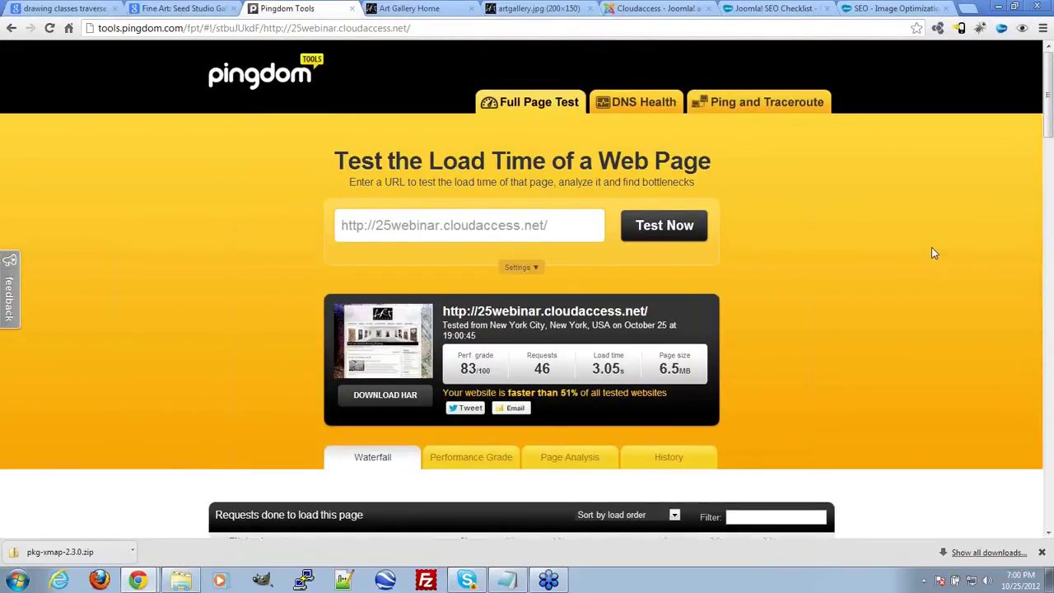
# Highlight the page size and the performance grade in the Pingdom test summary
pyautogui.moveTo(652, 374); pyautogui.dragTo(689, 371)
pyautogui.click(781, 362)
pyautogui.moveTo(462, 369); pyautogui.dragTo(508, 369)
pyautogui.click(497, 374)
pyautogui.moveTo(462, 373); pyautogui.dragTo(491, 370)
pyautogui.click(479, 370)
pyautogui.moveTo(488, 369); pyautogui.dragTo(460, 369)
# Highlight the number of requests in the Pingdom test summary
pyautogui.click(566, 368)
pyautogui.moveTo(534, 376)
pyautogui.mouseDown()
pyautogui.moveTo(561, 375)
pyautogui.moveTo(533, 368)
pyautogui.mouseUp()
pyautogui.click(566, 379)
pyautogui.click(559, 367)
pyautogui.doubleClick(540, 370)
pyautogui.click(560, 374)
pyautogui.press('F5')
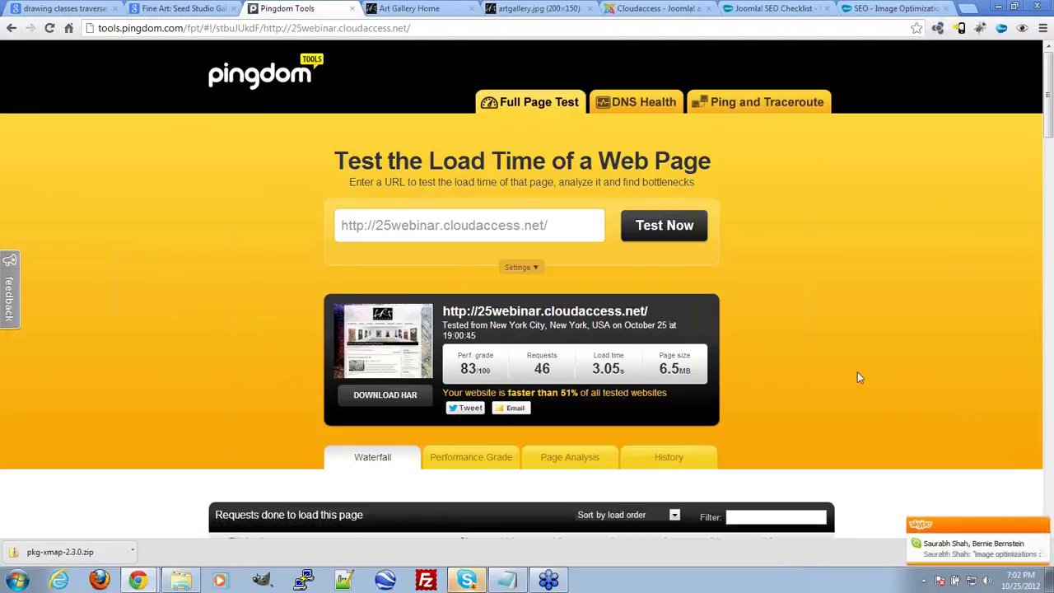
# Highlight the load time, the page size and the time of the test in the Pingdom summary
pyautogui.moveTo(590, 369); pyautogui.dragTo(628, 370)
pyautogui.click(634, 372)
pyautogui.click(632, 375)
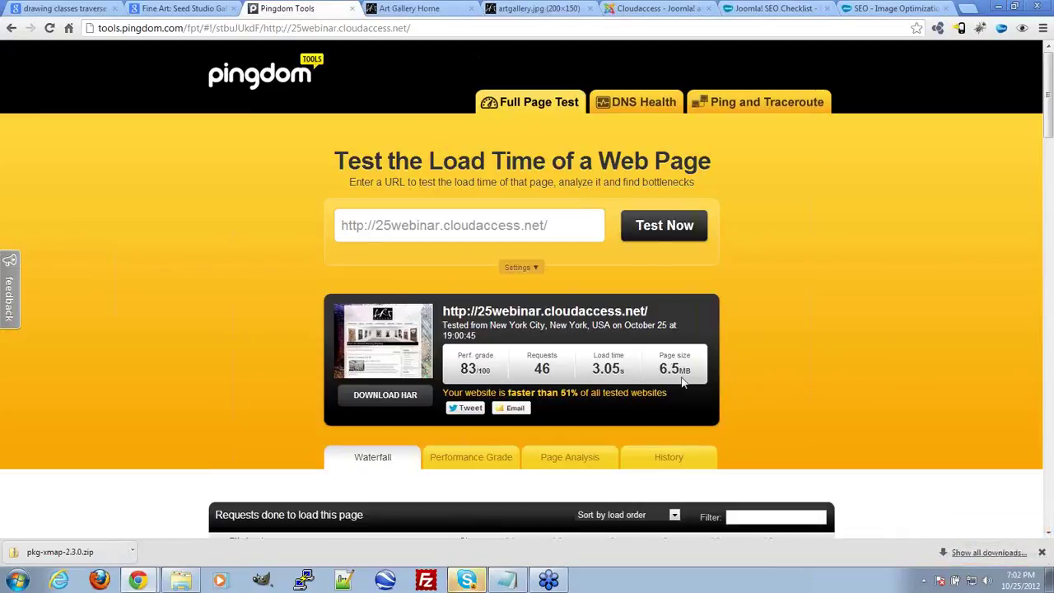
pyautogui.moveTo(697, 371); pyautogui.dragTo(658, 371)
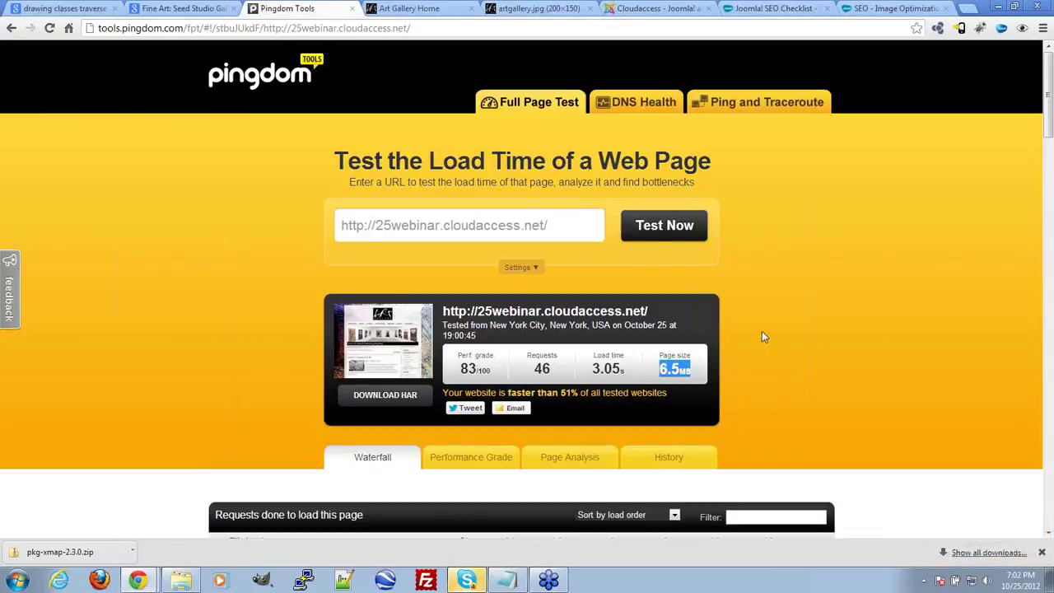
pyautogui.moveTo(476, 335); pyautogui.dragTo(442, 335)
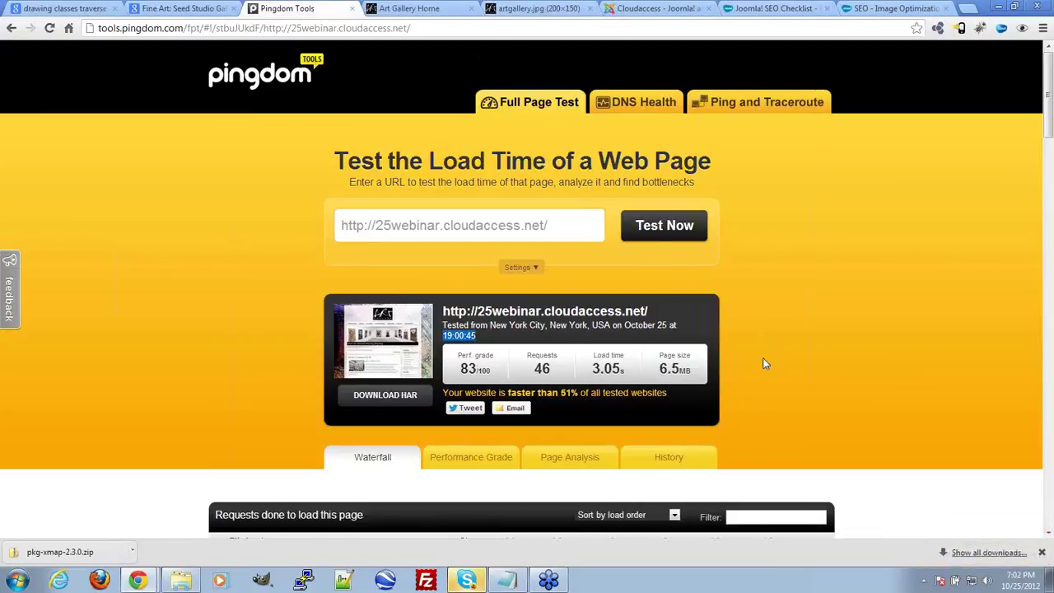
# Check the art gallery home page's background image, and examine the file load times in Pingdom's waterfall of requests
pyautogui.click(391, 7)
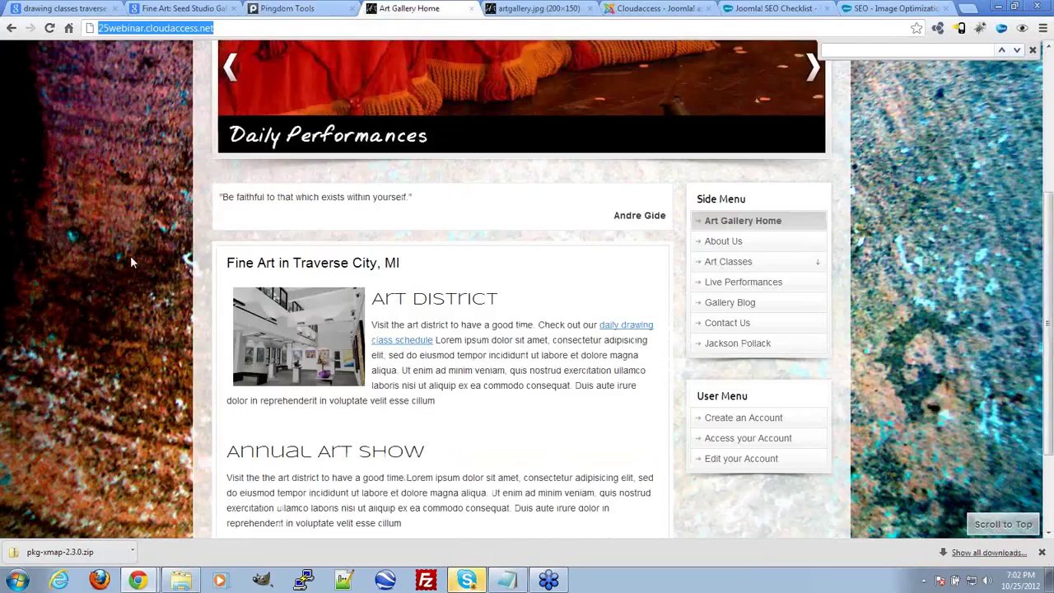
pyautogui.scroll(3, 144, 259)
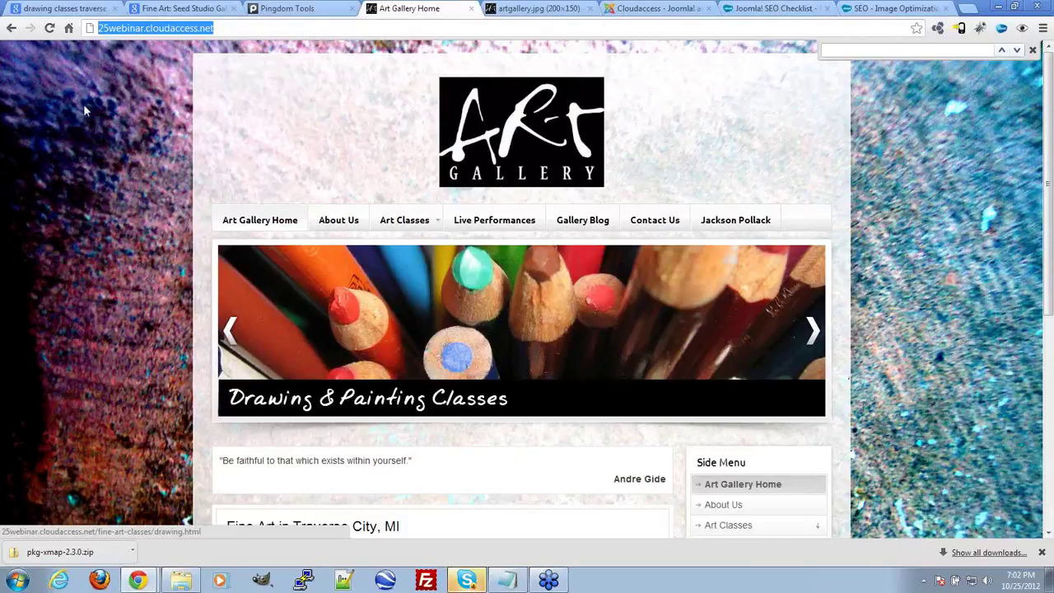
pyautogui.click(344, 7)
pyautogui.scroll(-3, 936, 407)
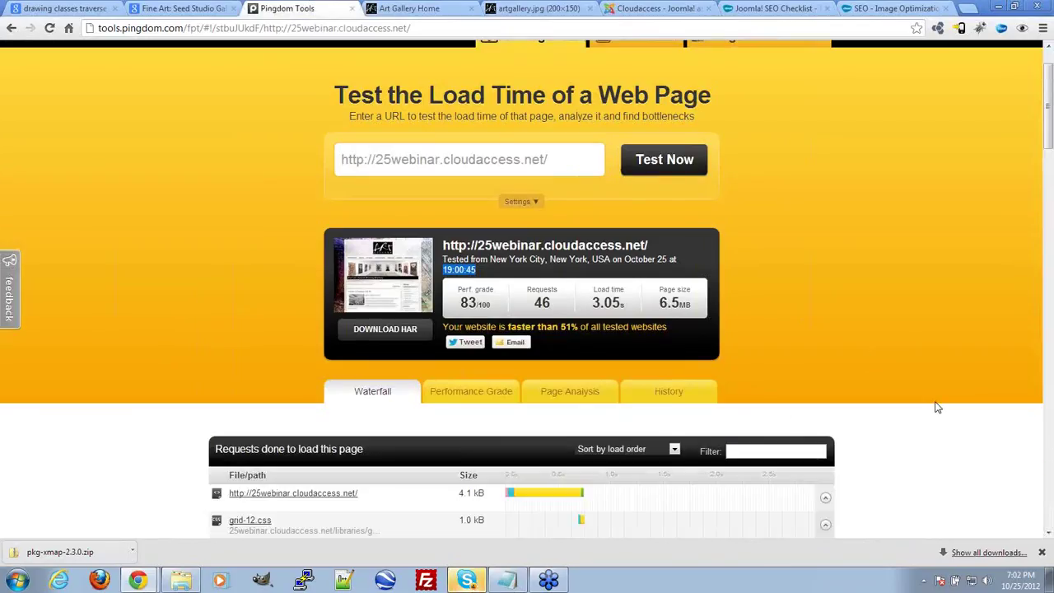
pyautogui.scroll(-1, 942, 421)
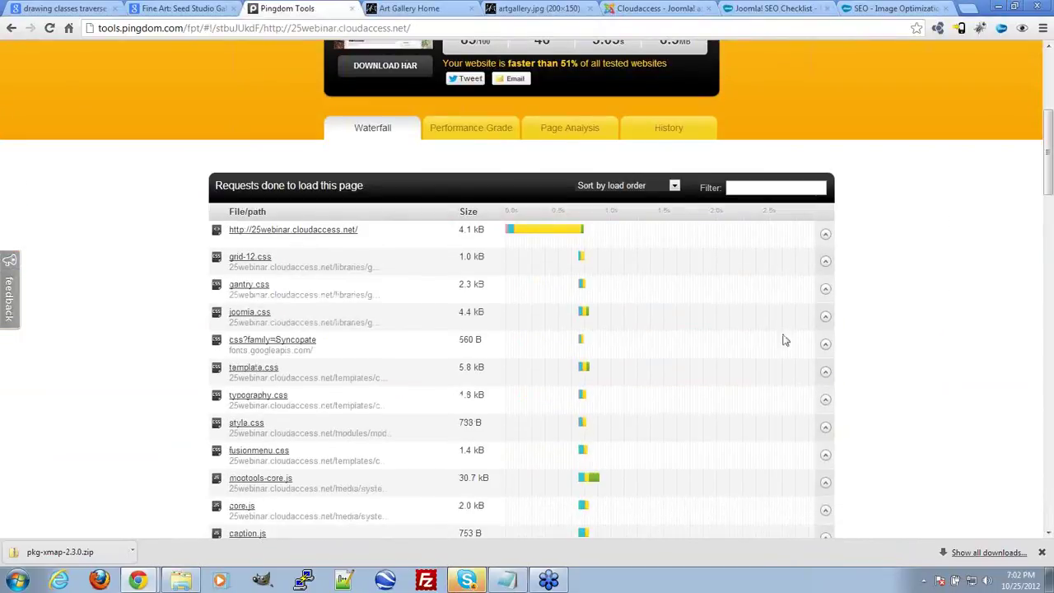
pyautogui.moveTo(524, 233)
pyautogui.scroll(-2, 893, 444)
pyautogui.scroll(6, 914, 452)
pyautogui.scroll(1, 917, 454)
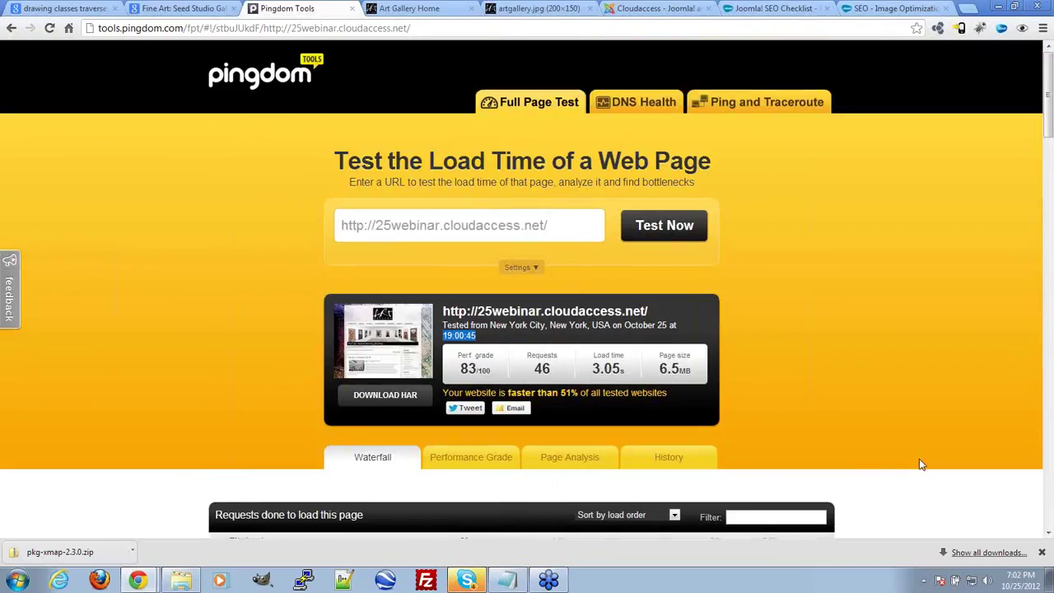
# Scan the sizes in Pingdom's list of page requests and highlight the file size of pattern_10.png
pyautogui.scroll(-3, 905, 461)
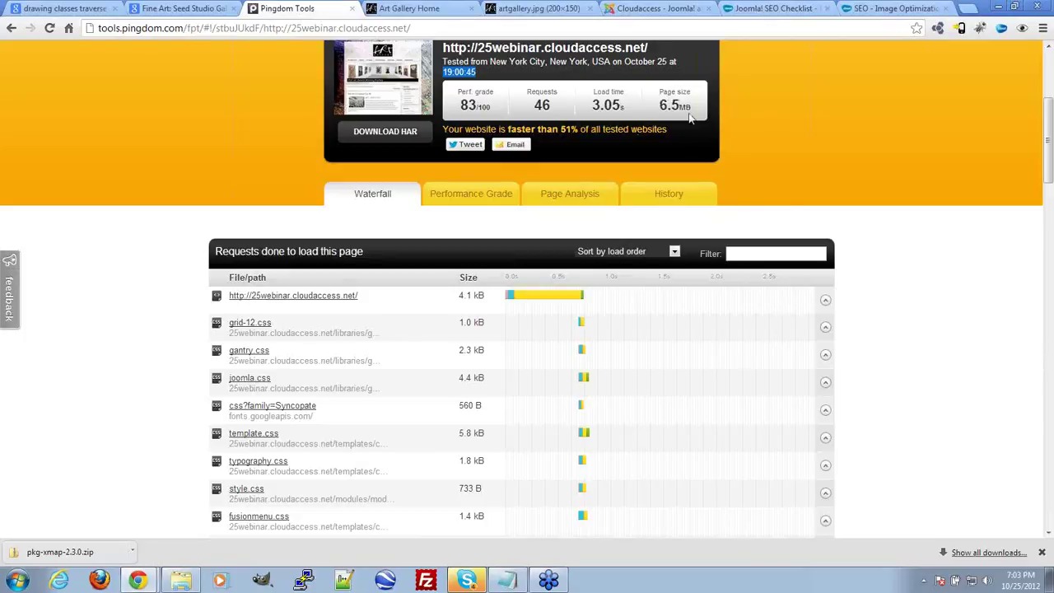
pyautogui.scroll(-1, 982, 312)
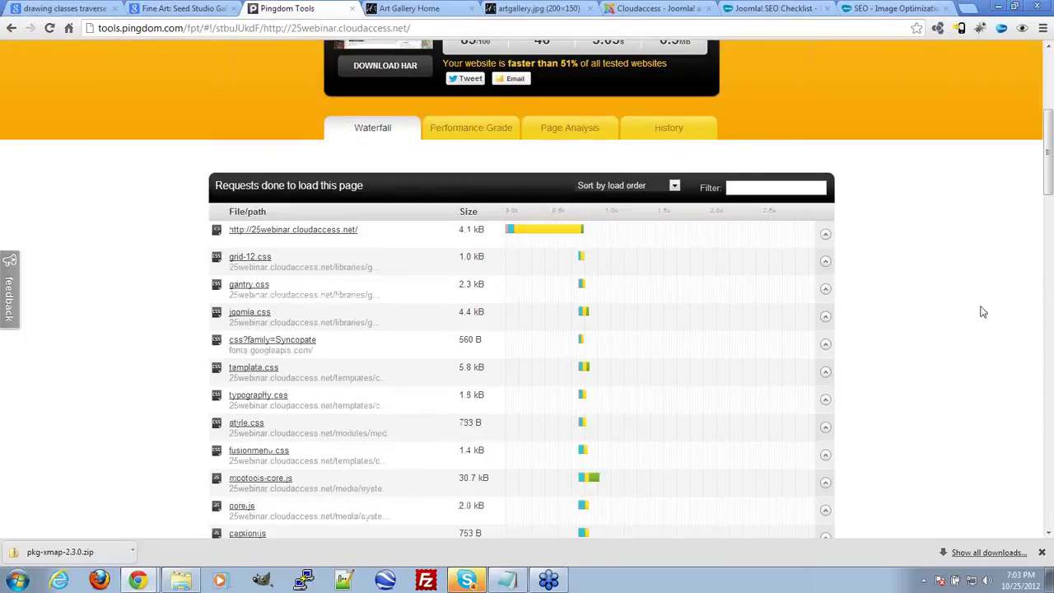
pyautogui.scroll(-1, 982, 311)
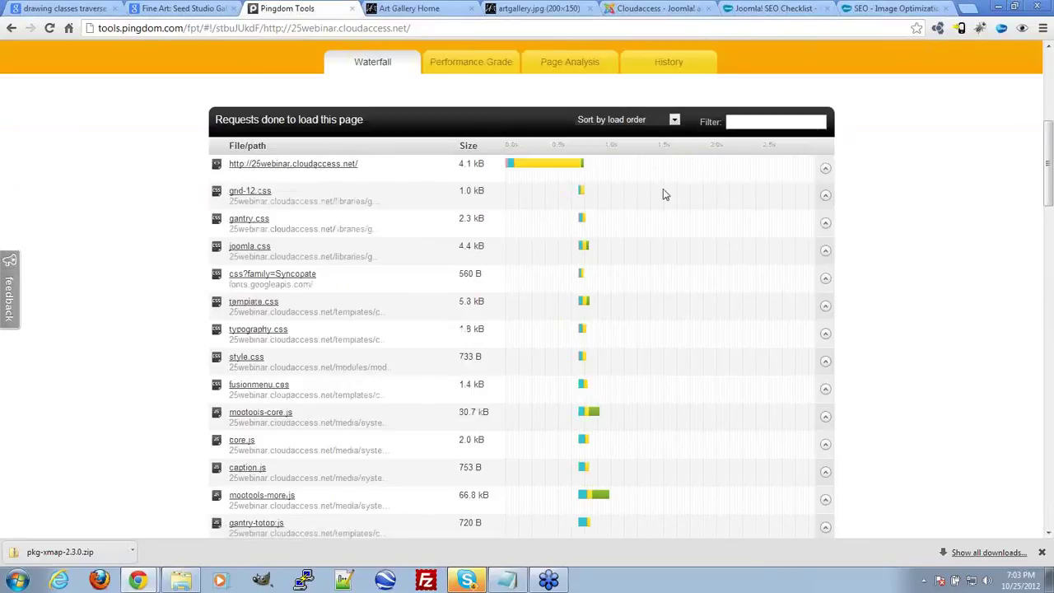
pyautogui.scroll(-1, 665, 194)
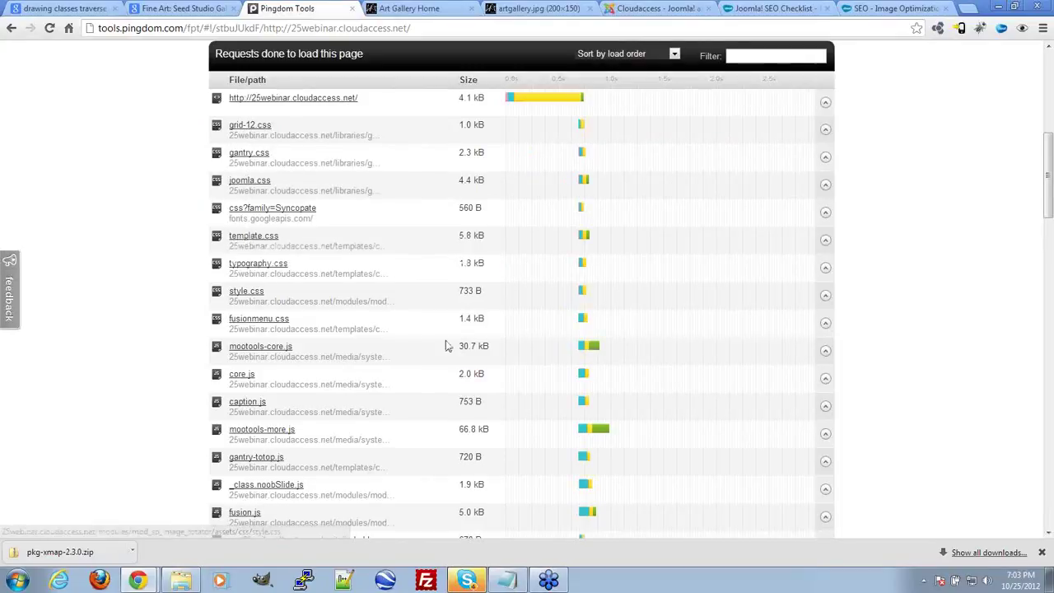
pyautogui.scroll(-2, 445, 345)
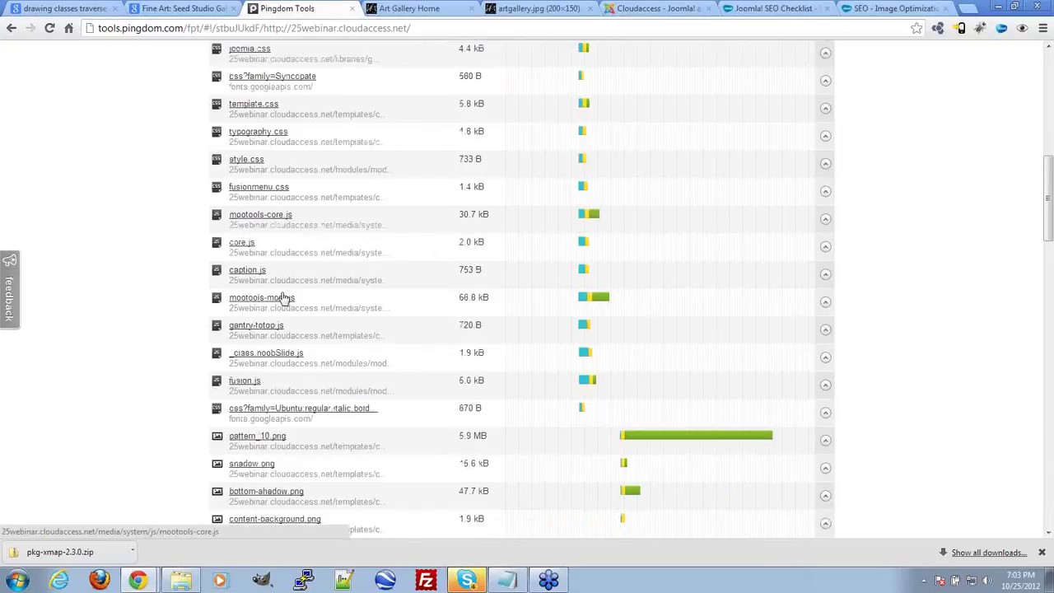
pyautogui.scroll(-1, 559, 294)
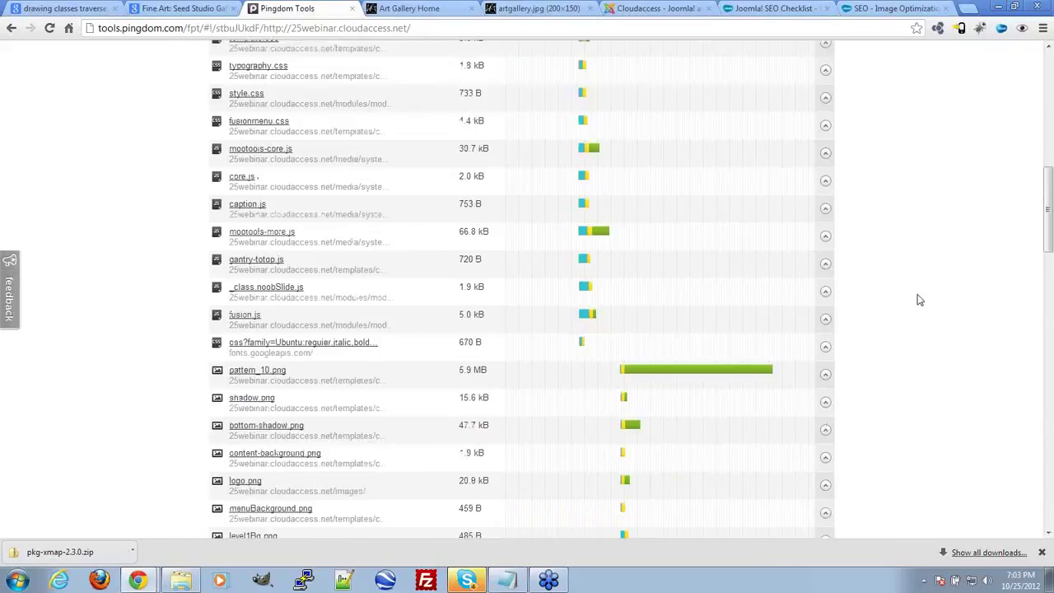
pyautogui.scroll(-1, 918, 301)
pyautogui.scroll(-1, 441, 241)
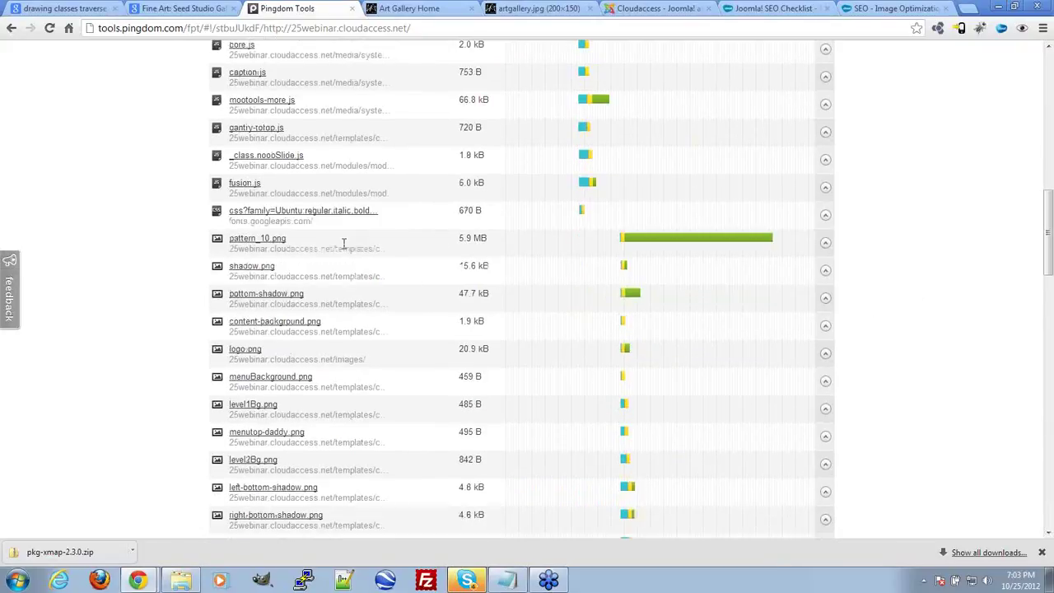
pyautogui.moveTo(458, 238); pyautogui.dragTo(492, 240)
# Compare the pattern_10.png size with the total page size in the summary, and inspect that image's load time breakdown
pyautogui.scroll(6, 980, 395)
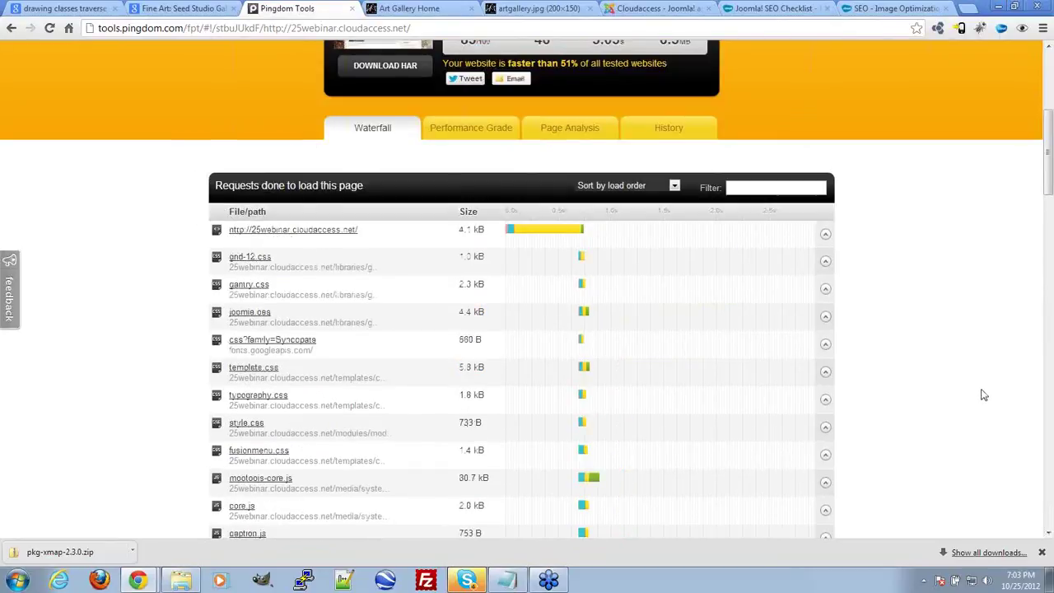
pyautogui.scroll(4, 980, 393)
pyautogui.scroll(-9, 972, 391)
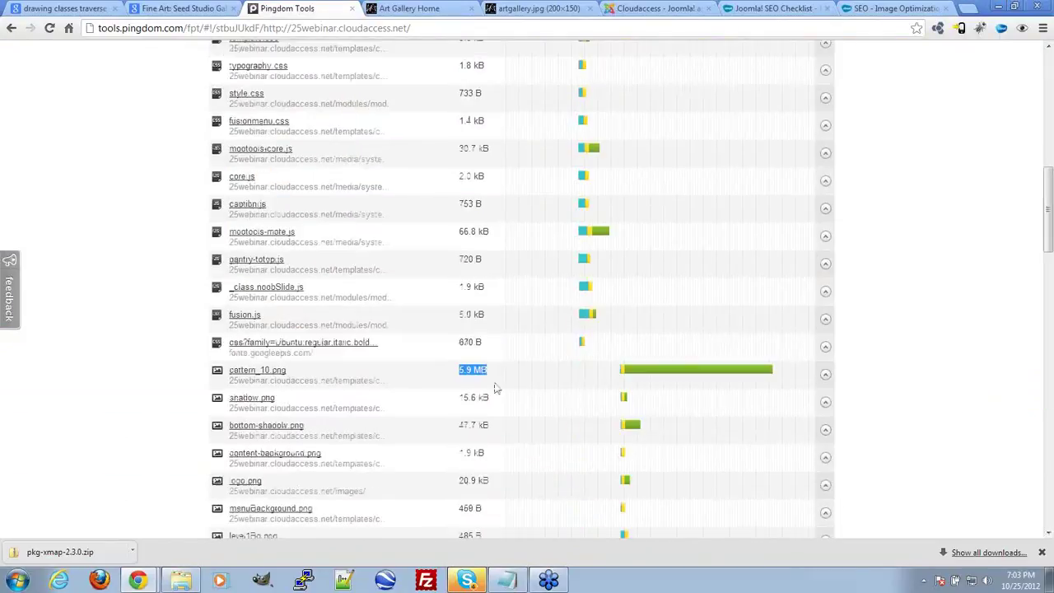
pyautogui.moveTo(710, 373)
pyautogui.moveTo(662, 375)
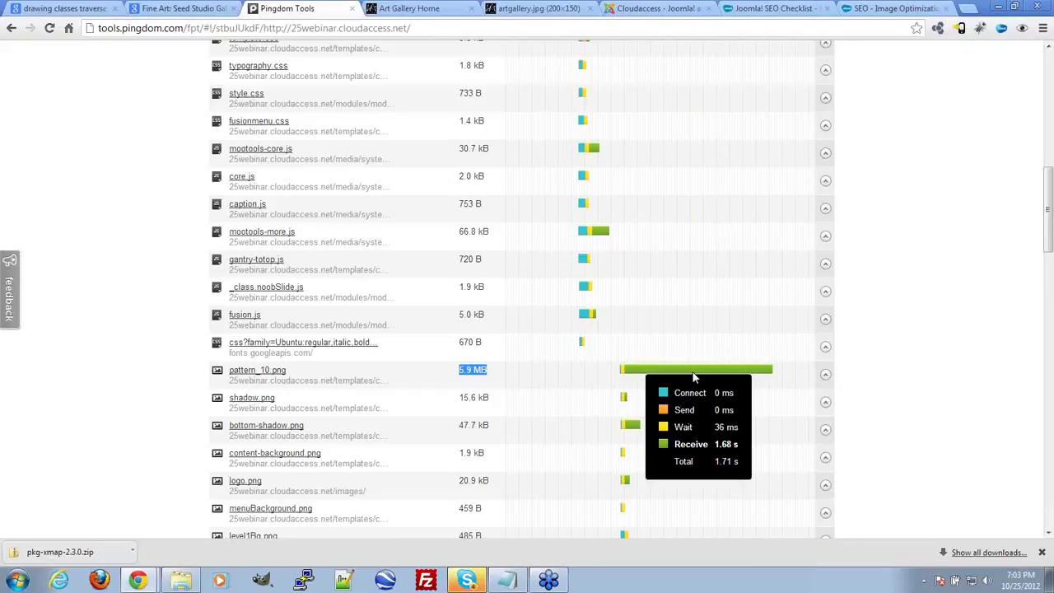
# Highlight the pattern_10.png size in the request list once more, and clear the selection
pyautogui.click(559, 377)
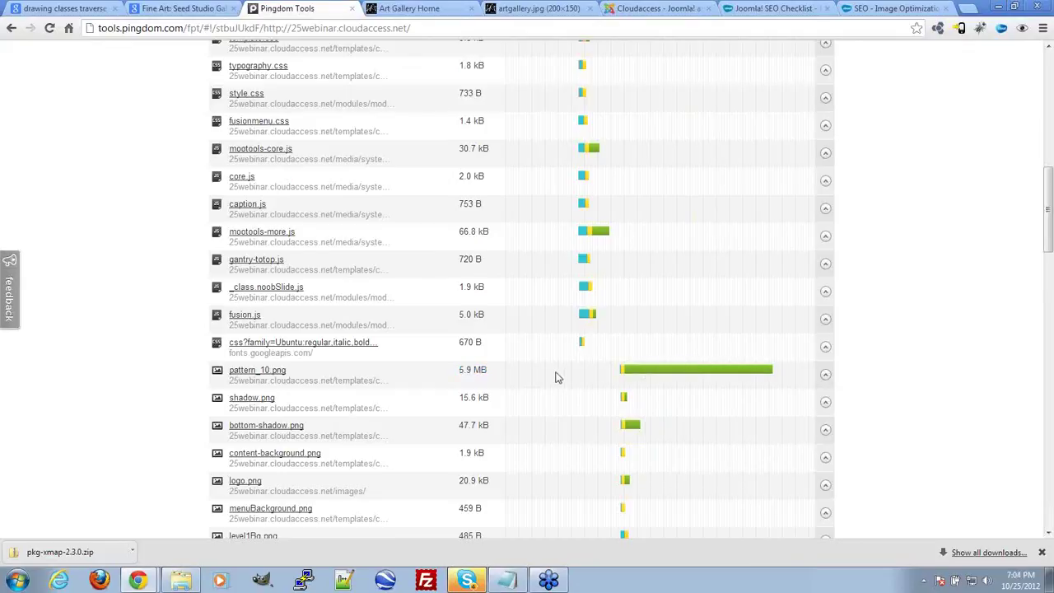
pyautogui.moveTo(451, 374); pyautogui.dragTo(499, 377)
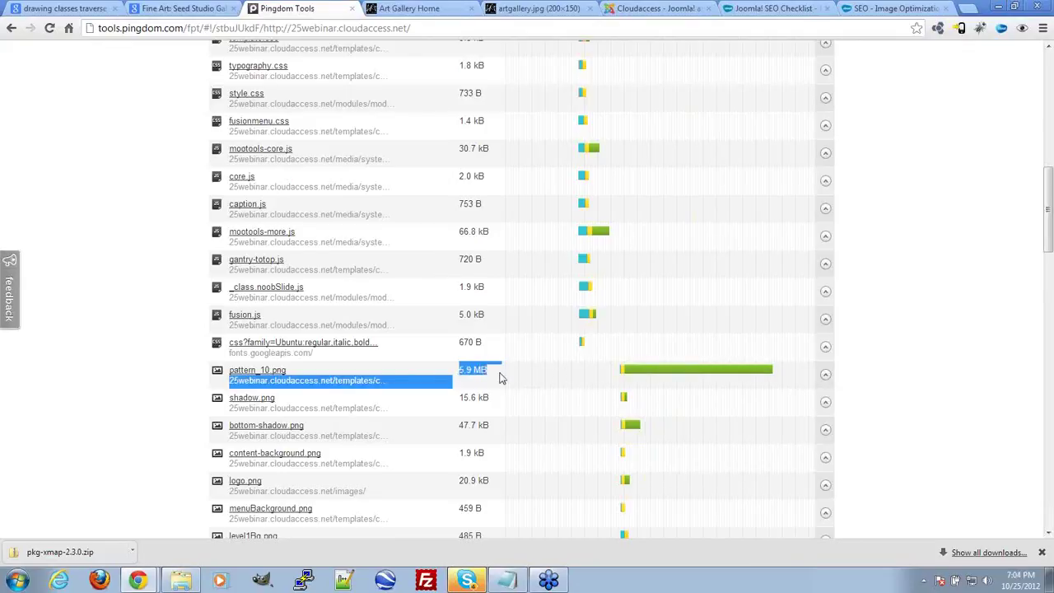
pyautogui.click(498, 377)
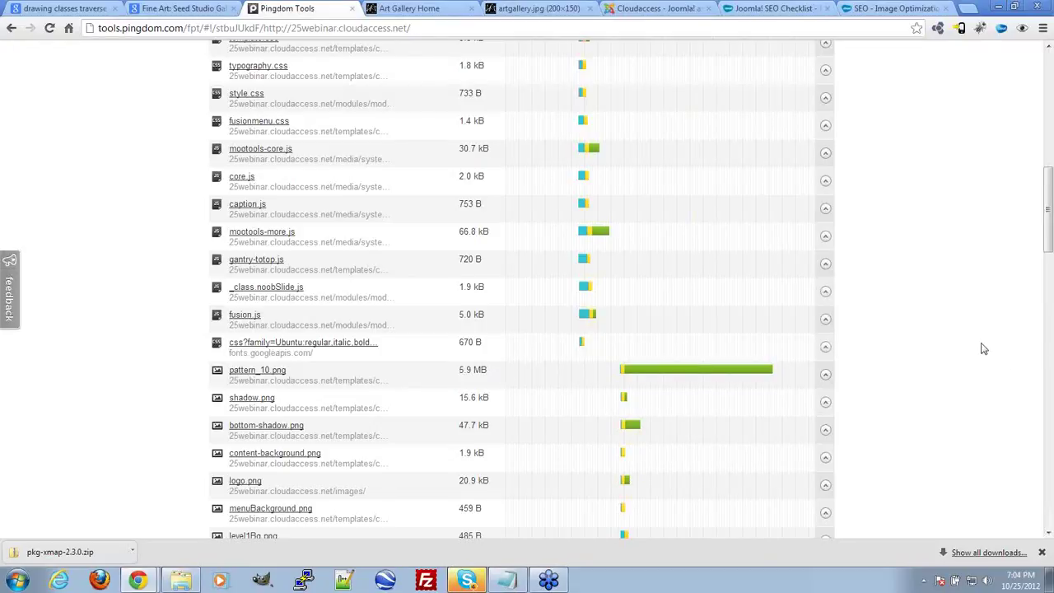
# Examine the sizes and load times of the remaining image and font requests through the end of the waterfall
pyautogui.scroll(-2, 980, 348)
pyautogui.scroll(-2, 950, 357)
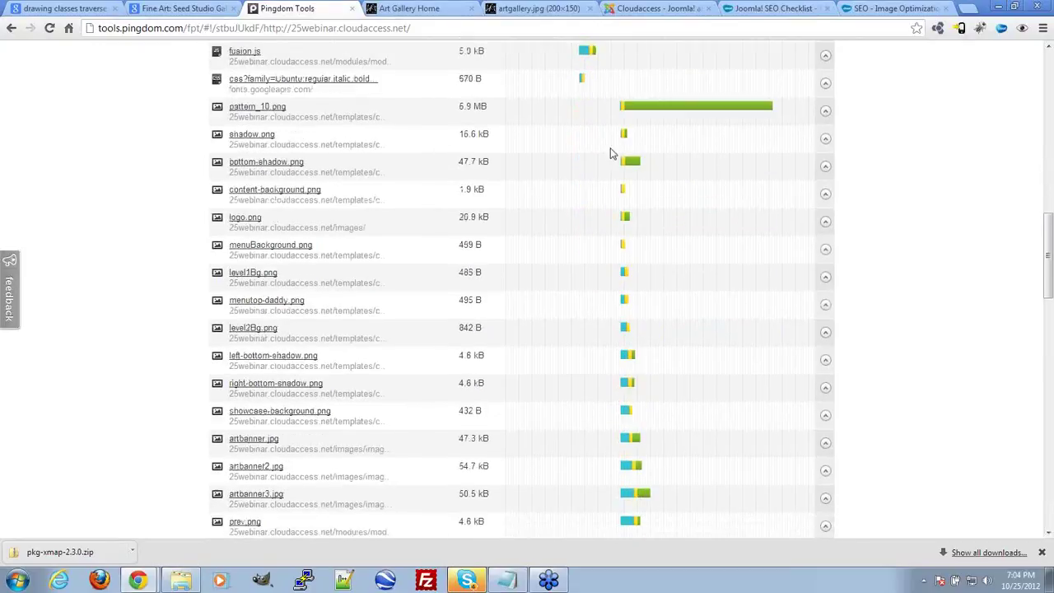
pyautogui.scroll(-3, 632, 218)
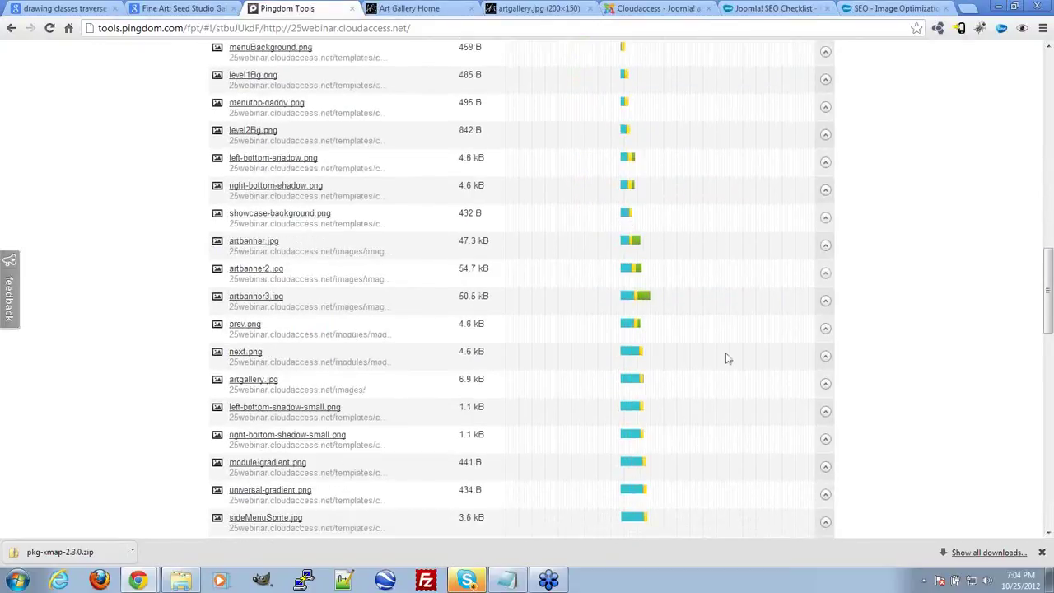
pyautogui.scroll(-3, 727, 359)
pyautogui.moveTo(628, 183)
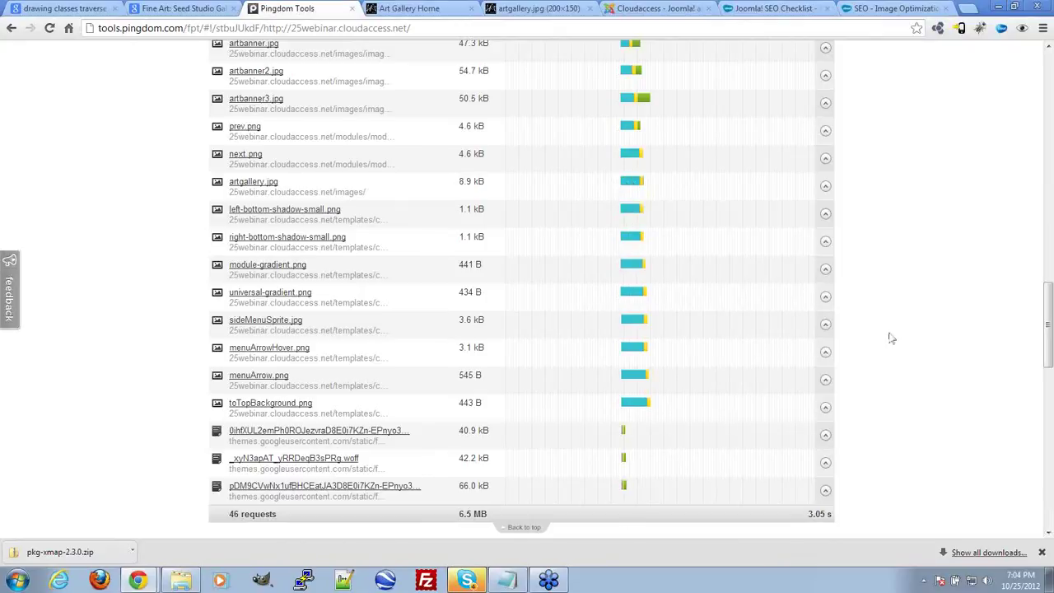
pyautogui.scroll(2, 887, 339)
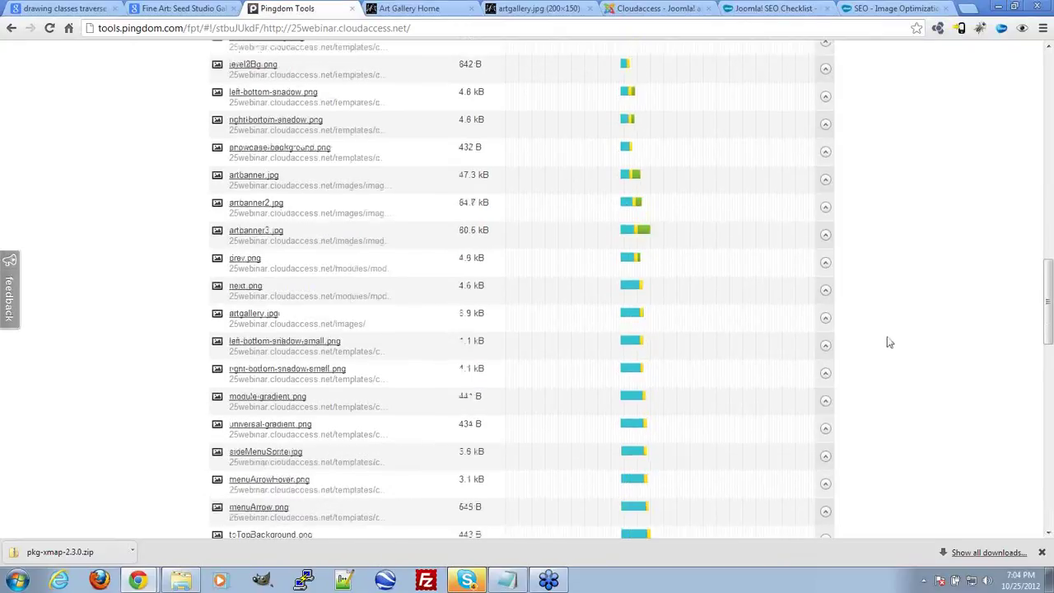
# Open artbanner.jpg, artbanner2.jpg and artbanner3.jpg from the request list in separate tabs and view the banner images
pyautogui.middleClick(253, 175)
pyautogui.middleClick(258, 204)
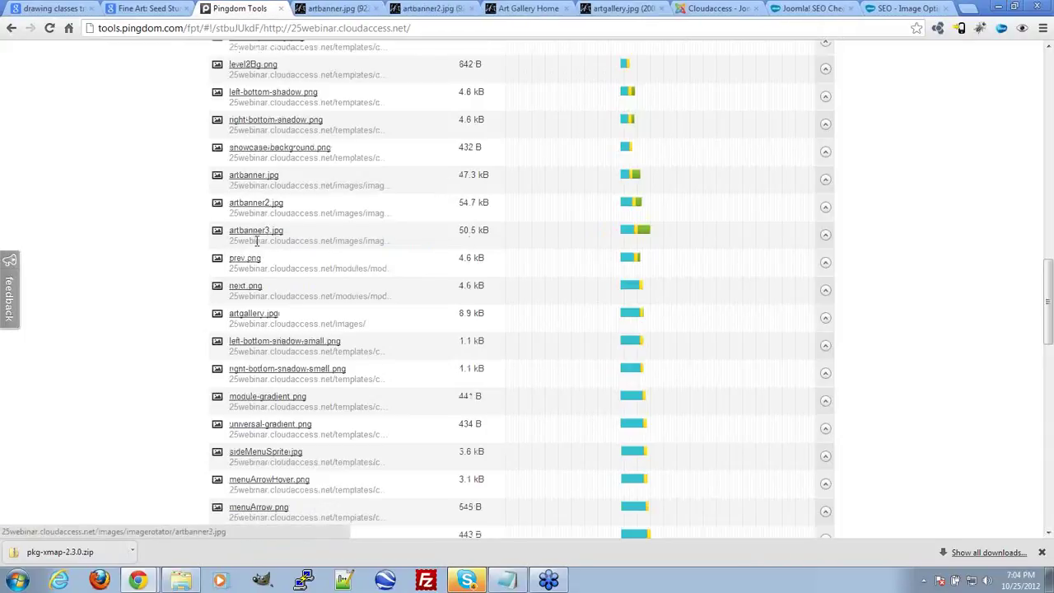
pyautogui.middleClick(255, 231)
pyautogui.hotkey('ctrl', 'Tab')
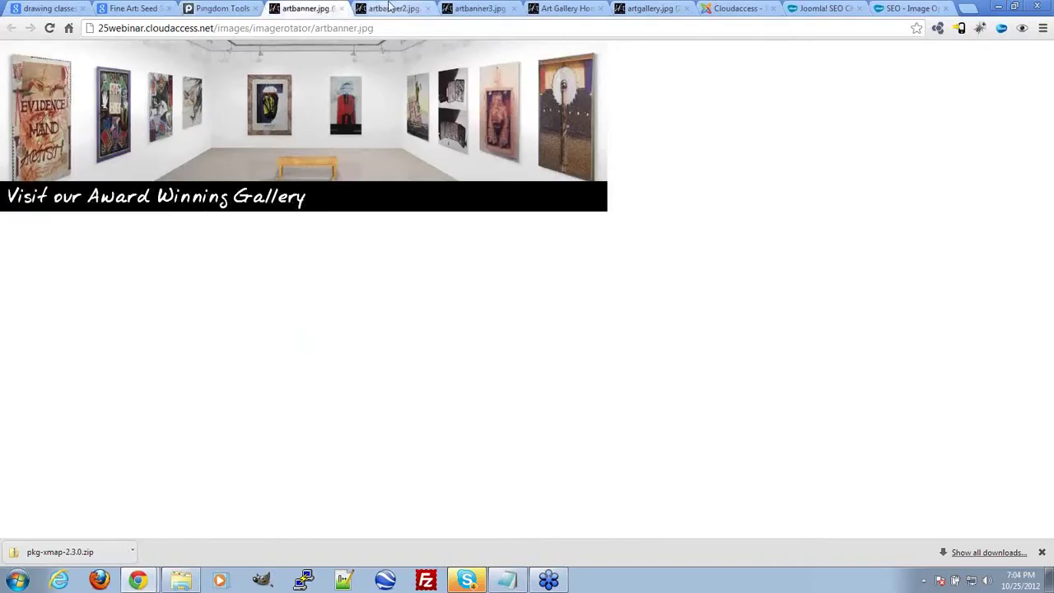
pyautogui.hotkey('ctrl', 'Tab')
pyautogui.hotkey('ctrl', 'Tab')
pyautogui.hotkey('ctrl', 'shift', 'Tab')
pyautogui.click(309, 8)
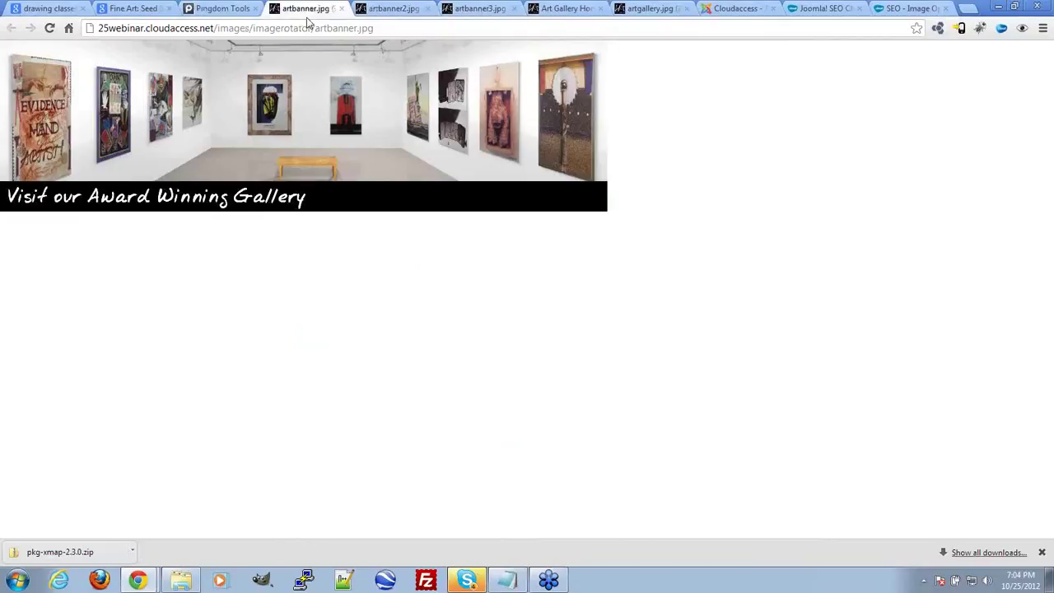
pyautogui.click(403, 10)
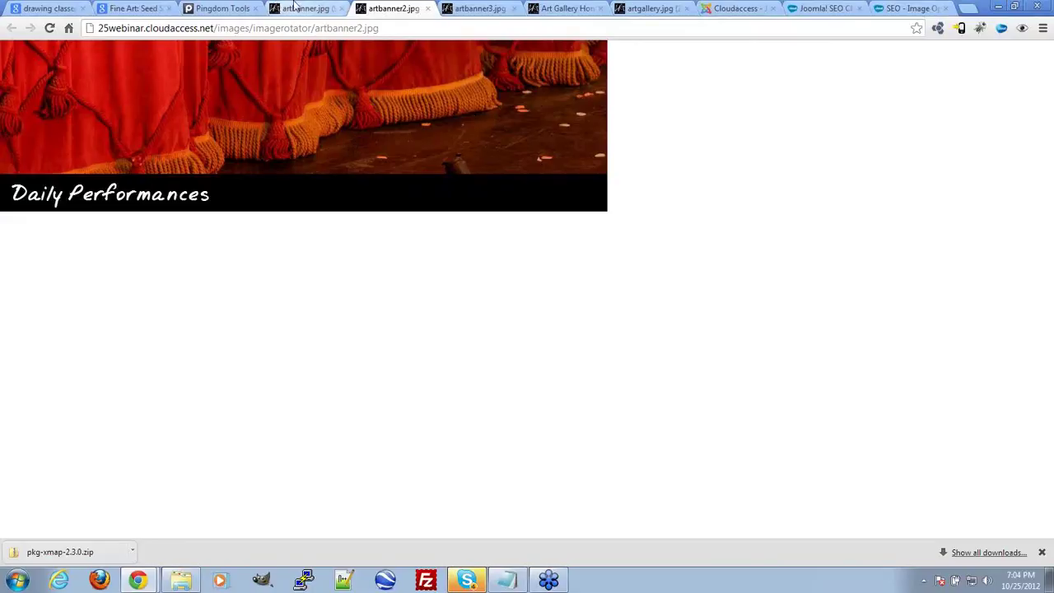
# Close the three banner image tabs and highlight the banner file size in Pingdom's request list
pyautogui.click(330, 9)
pyautogui.click(341, 9)
pyautogui.click(341, 9)
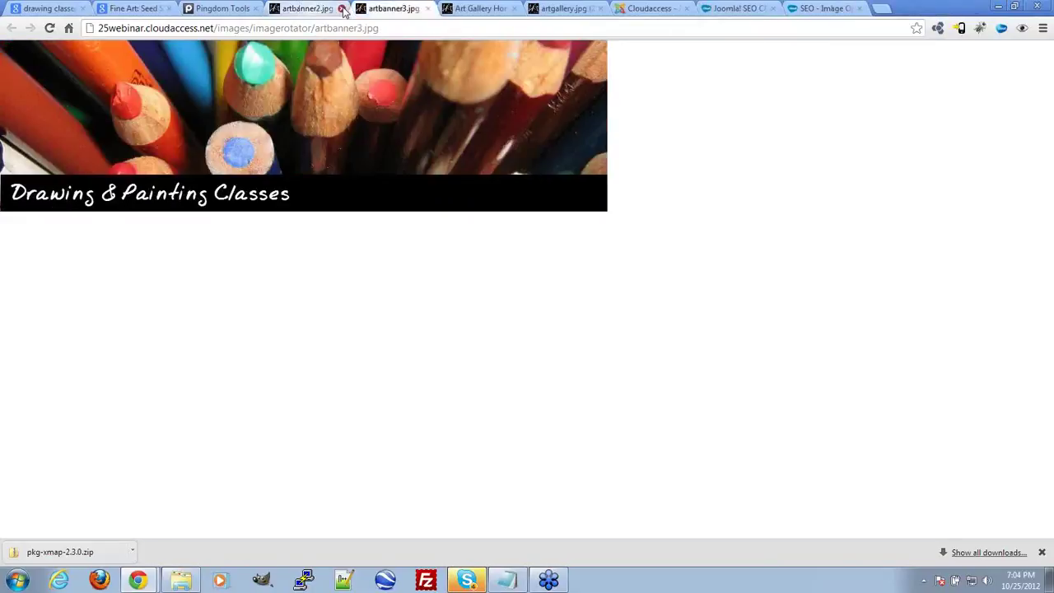
pyautogui.click(341, 9)
pyautogui.click(341, 9)
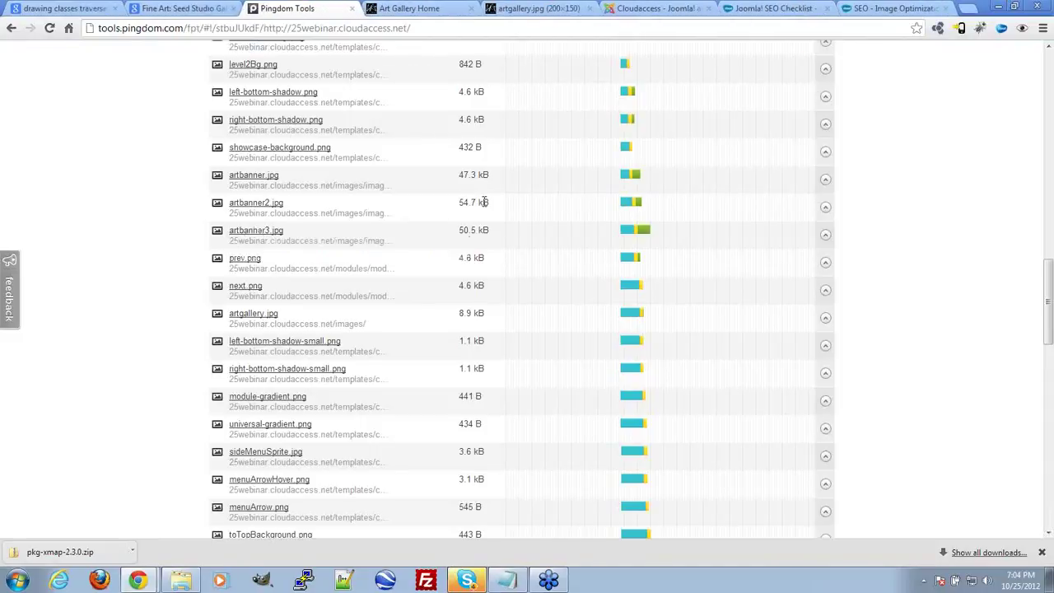
pyautogui.moveTo(487, 233); pyautogui.dragTo(454, 174)
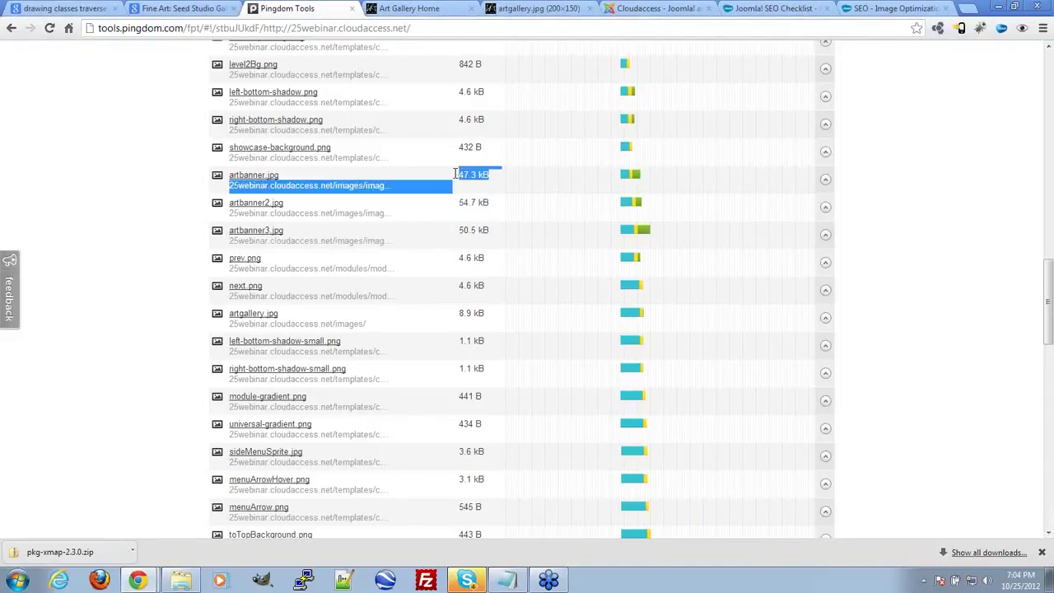
pyautogui.click(484, 149)
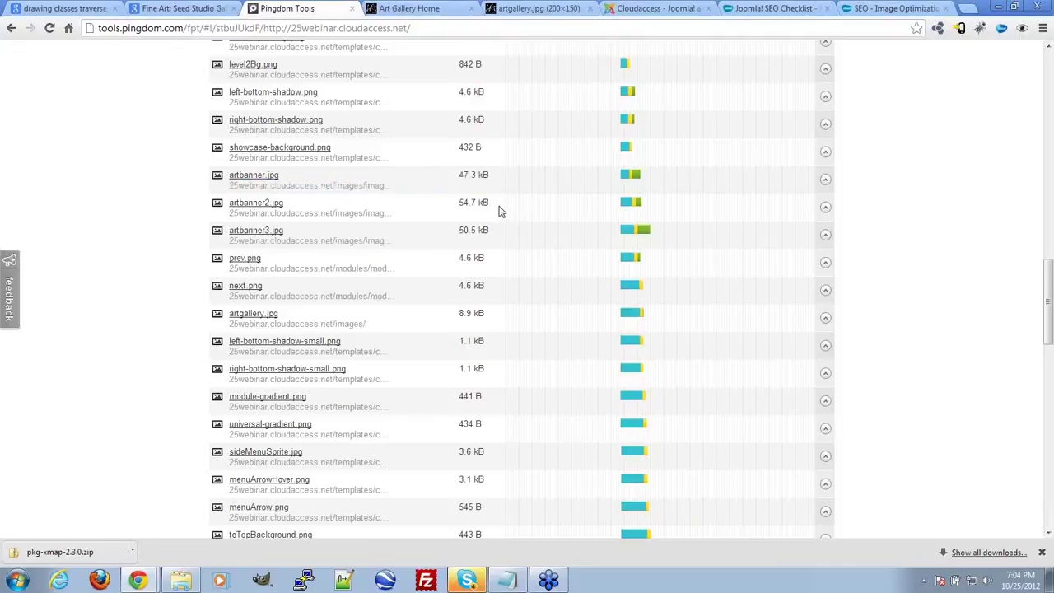
# Compare the load time breakdown of pattern_10.png with the total load time and page size in the test summary
pyautogui.scroll(3, 504, 220)
pyautogui.scroll(4, 508, 227)
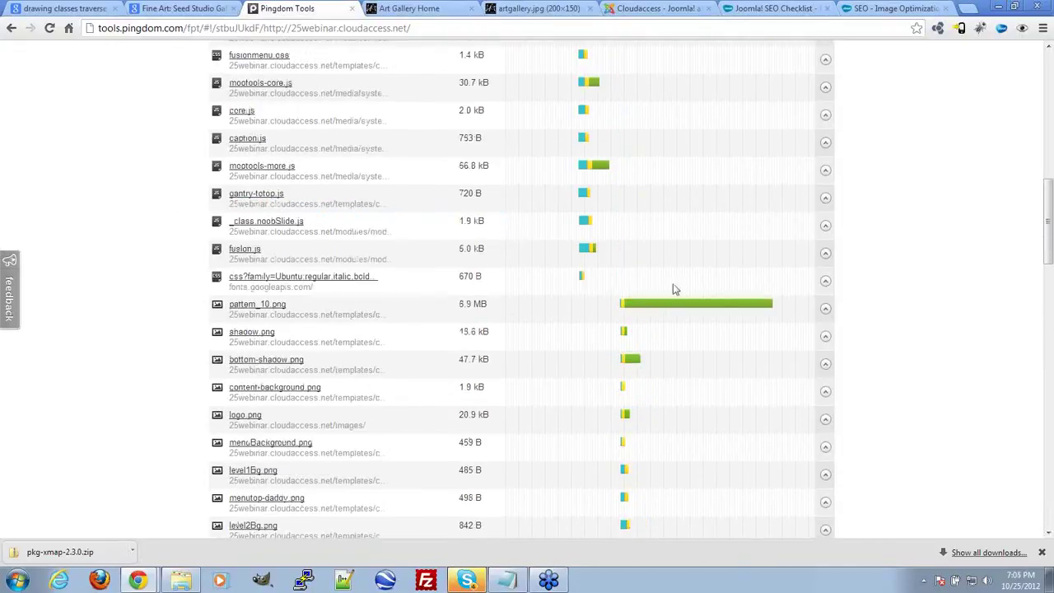
pyautogui.moveTo(704, 313)
pyautogui.scroll(10, 972, 294)
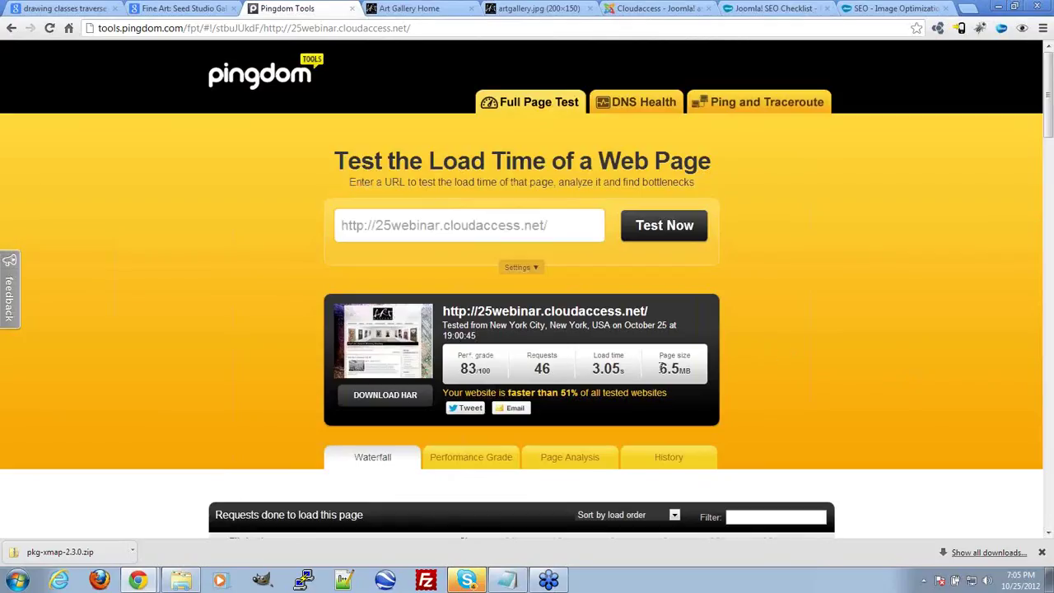
pyautogui.scroll(-10, 881, 416)
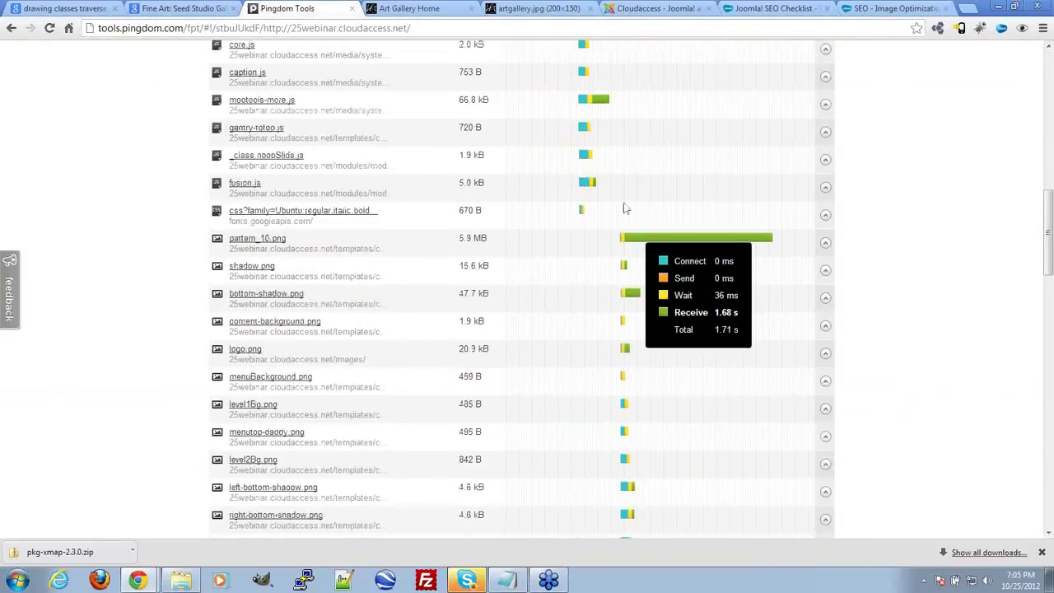
pyautogui.moveTo(732, 243)
pyautogui.scroll(8, 943, 294)
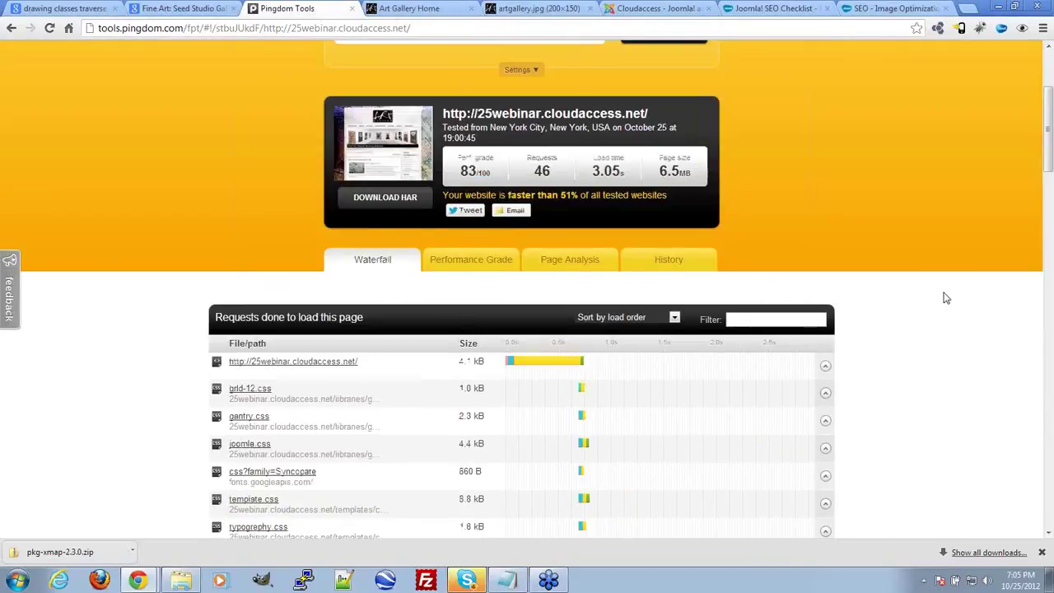
pyautogui.scroll(3, 945, 298)
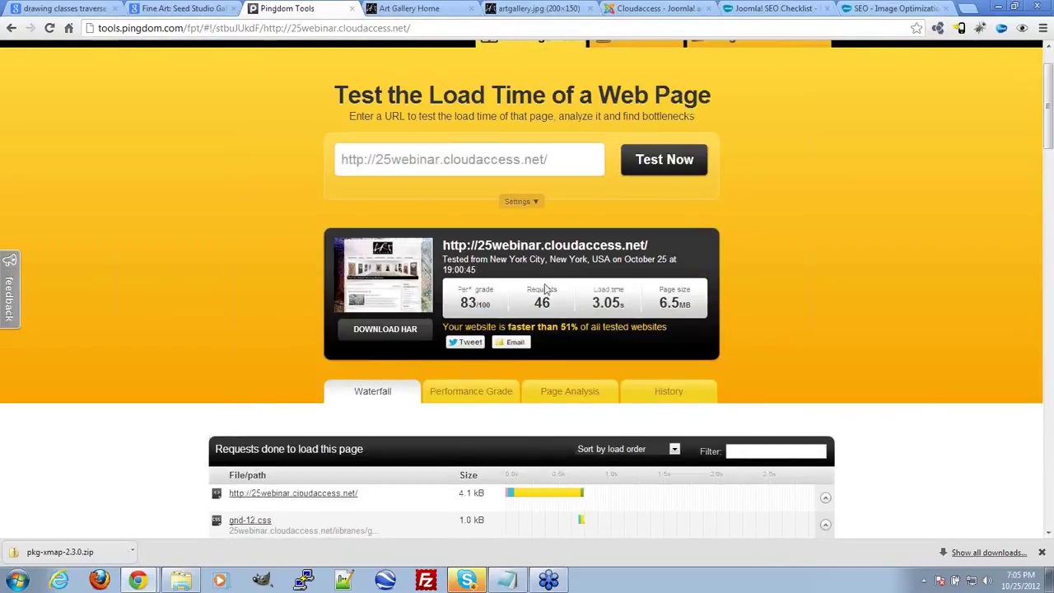
# Review the art gallery home page alongside the Pingdom results, and switch to the SEO - Image Optimization article
pyautogui.click(436, 7)
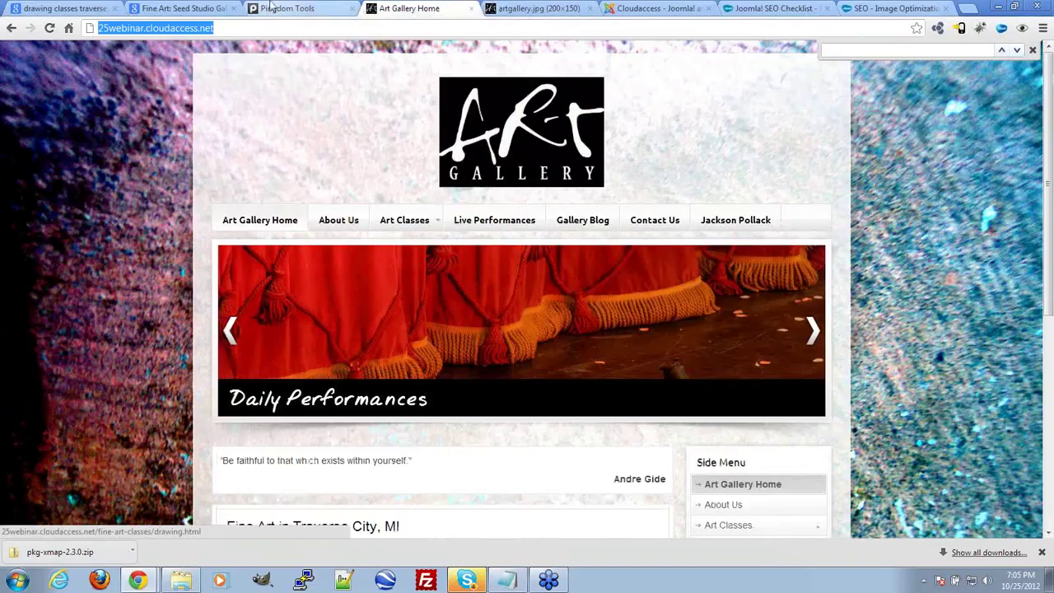
pyautogui.click(273, 6)
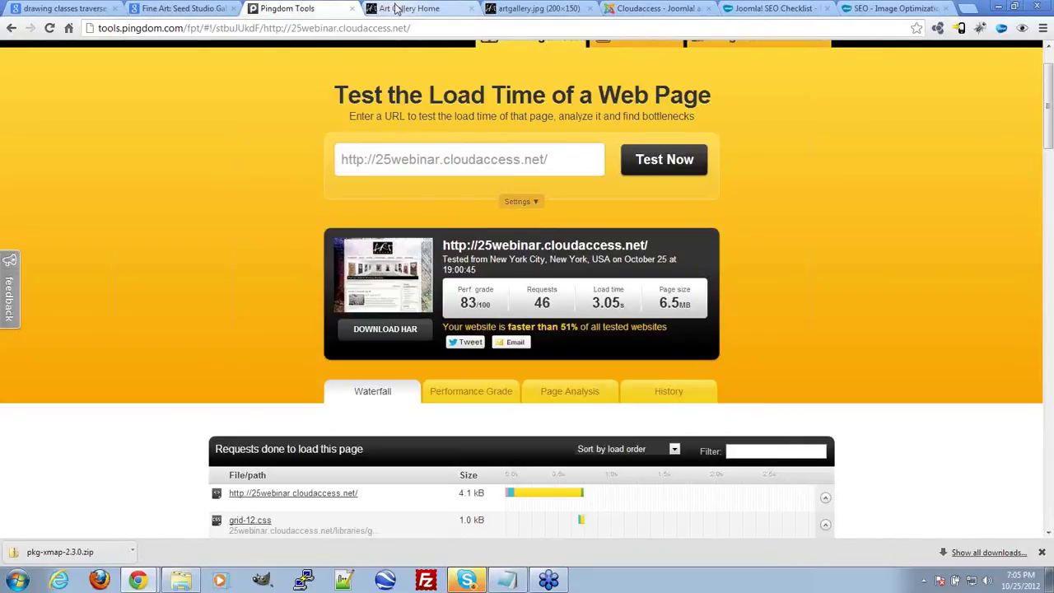
pyautogui.click(395, 6)
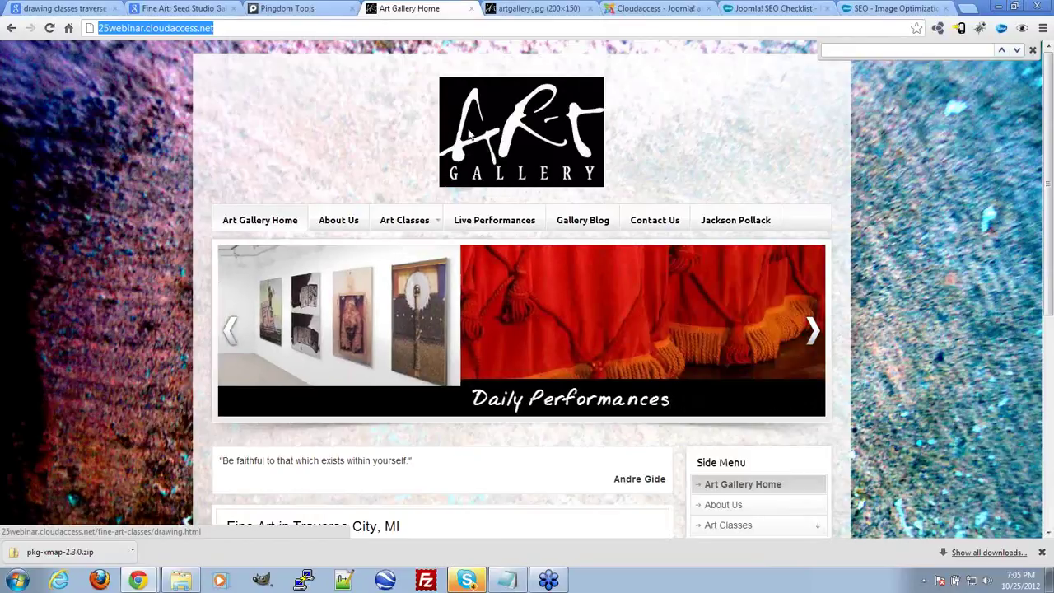
pyautogui.click(576, 136)
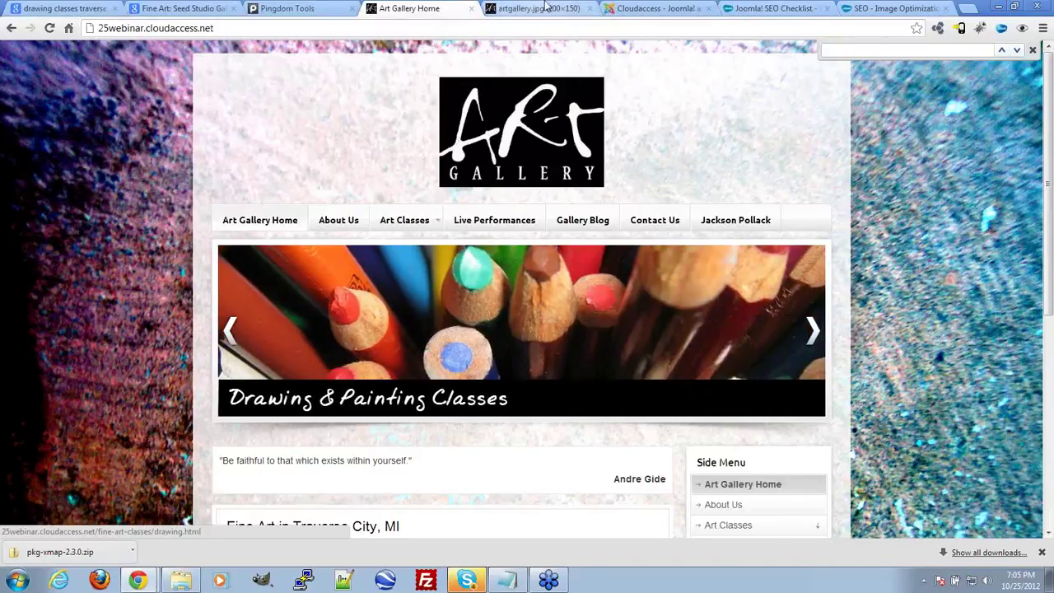
pyautogui.click(893, 8)
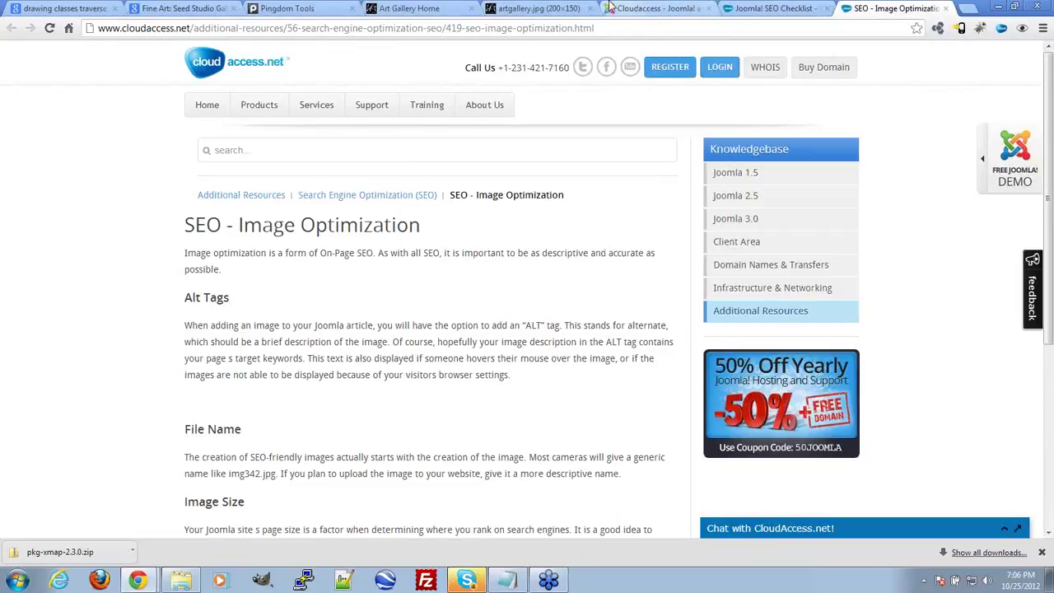
# Open the rotating banner image artbanner2.jpg from the art gallery home page in a separate tab and view it
pyautogui.click(535, 8)
pyautogui.click(374, 8)
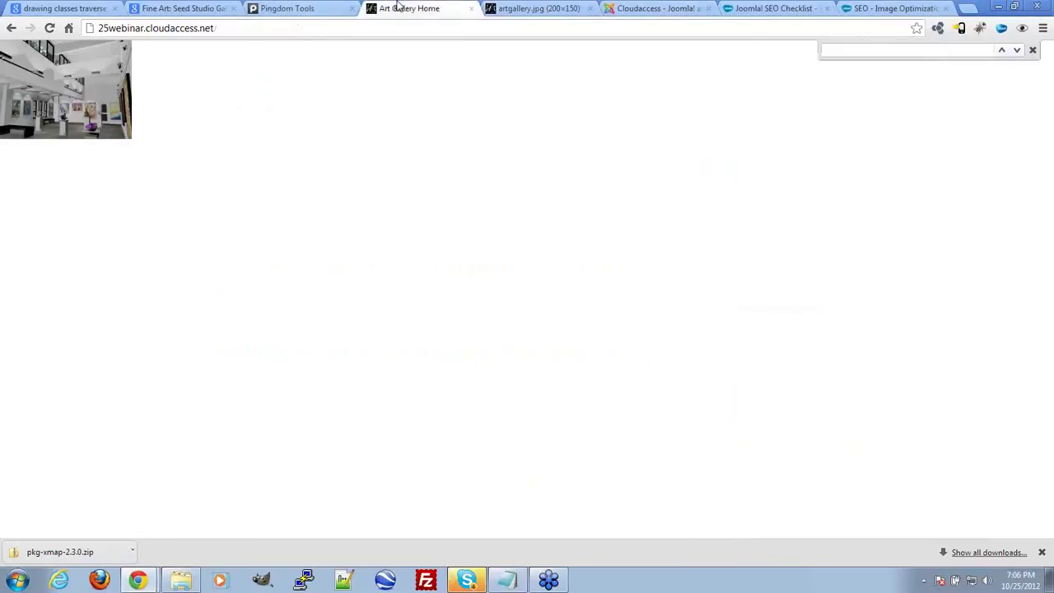
pyautogui.rightClick(415, 273)
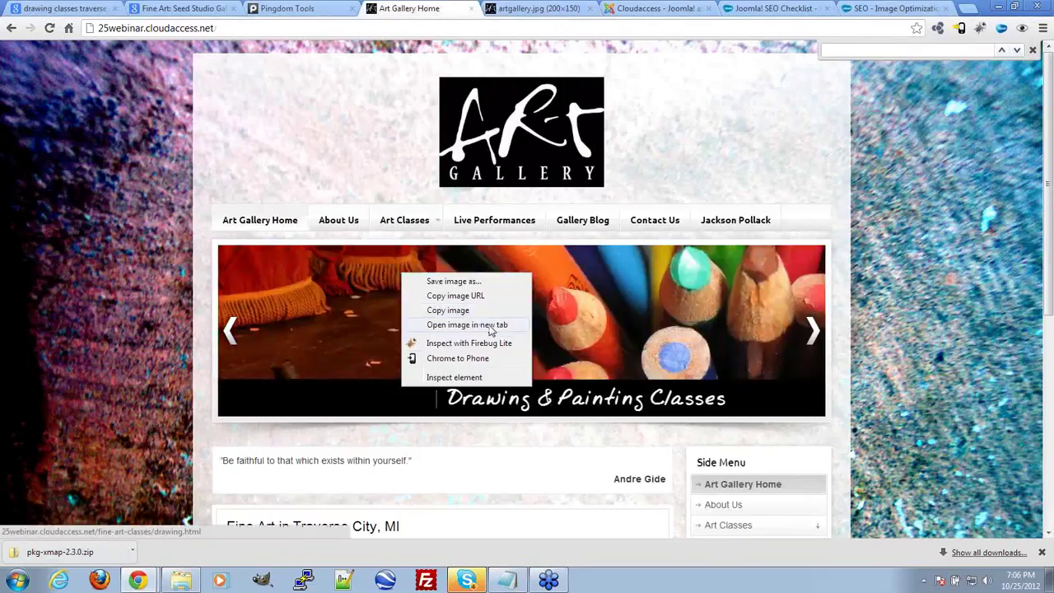
pyautogui.click(458, 322)
pyautogui.hotkey('ctrl', 'Tab')
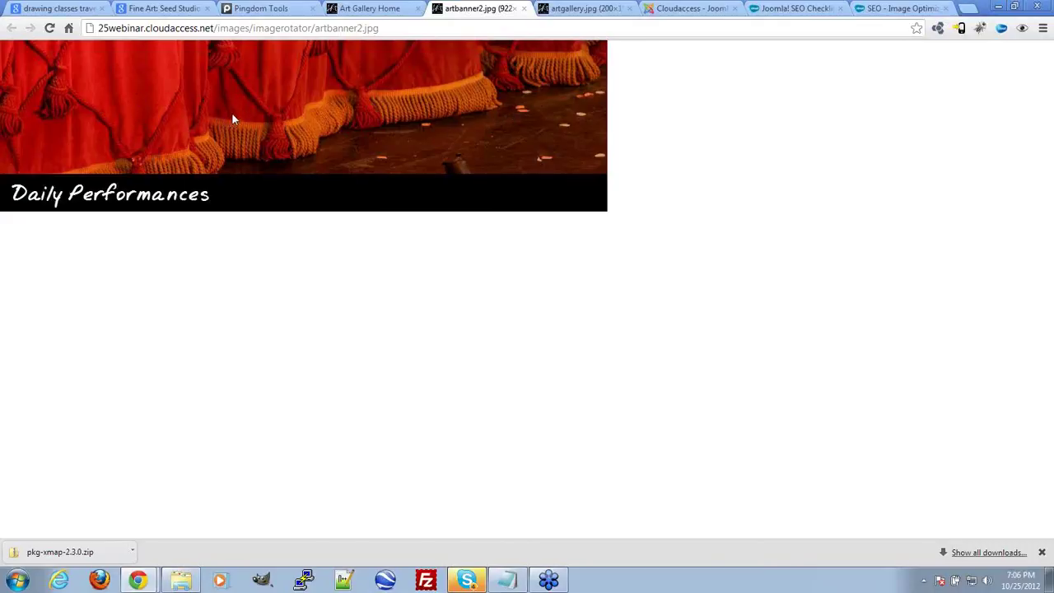
# Compare the banner rotator and logo on the art gallery home page with artbanner2.jpg, and close the banner image tab
pyautogui.click(363, 8)
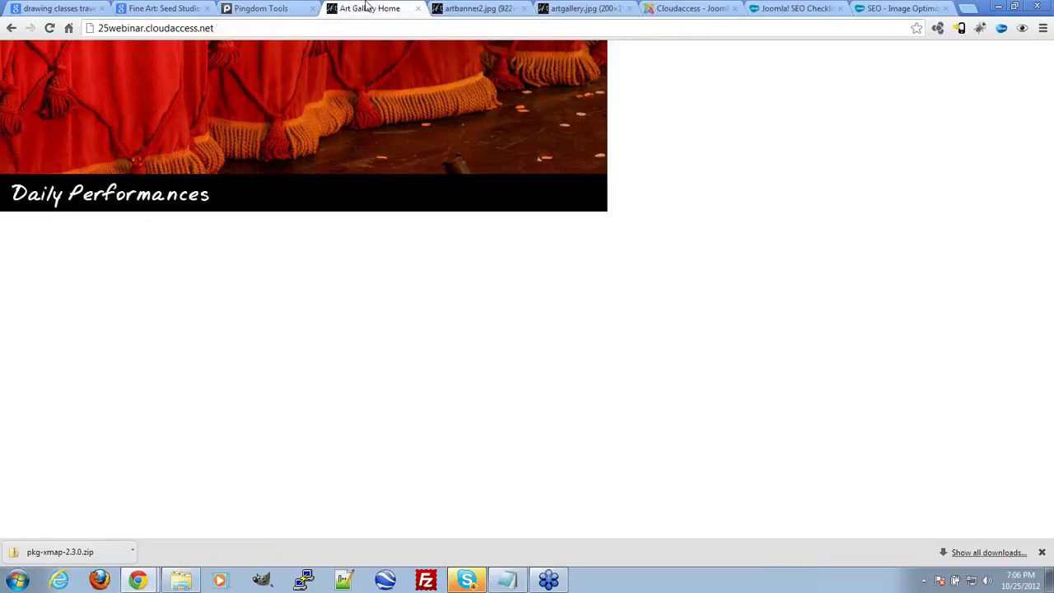
pyautogui.scroll(-4, 97, 330)
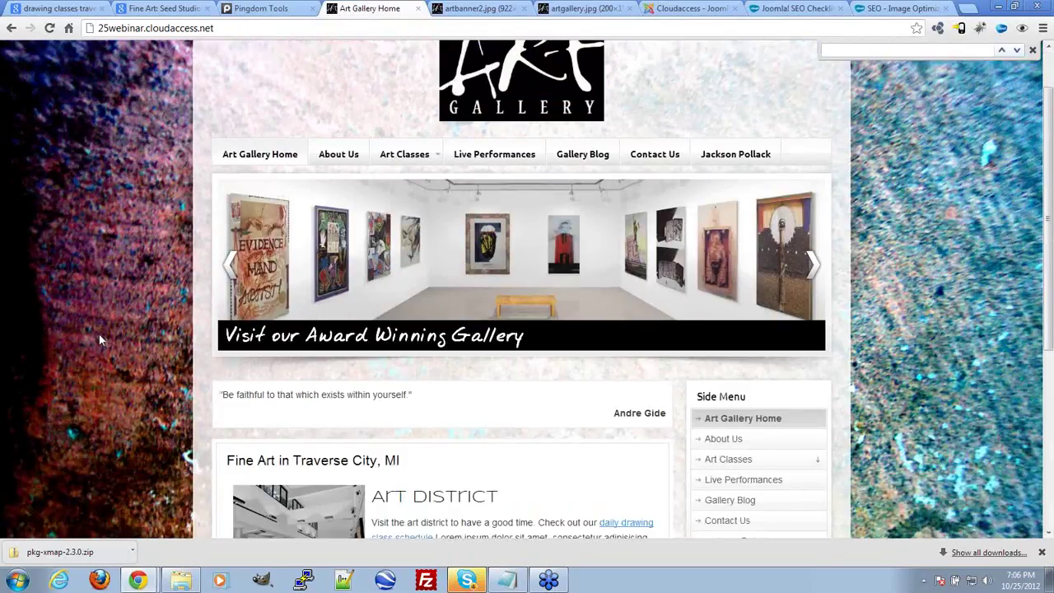
pyautogui.scroll(5, 103, 342)
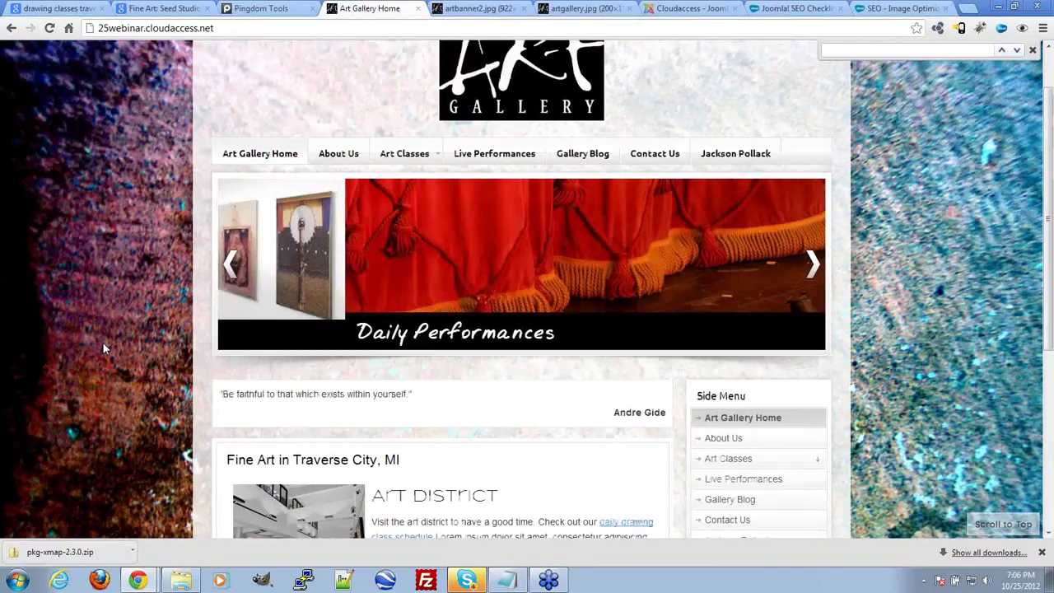
pyautogui.moveTo(499, 136); pyautogui.dragTo(613, 132)
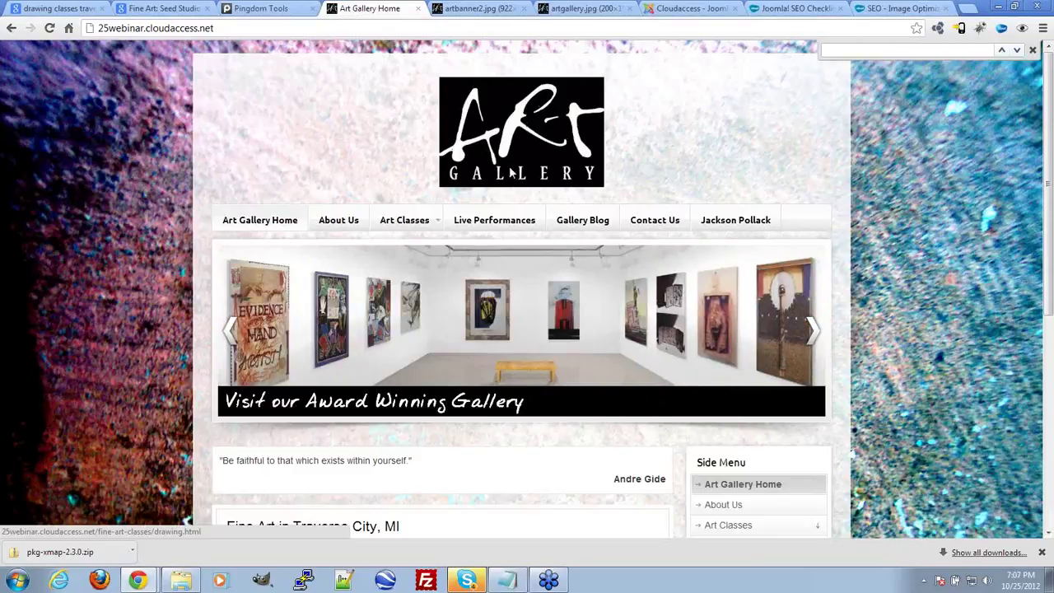
pyautogui.click(512, 10)
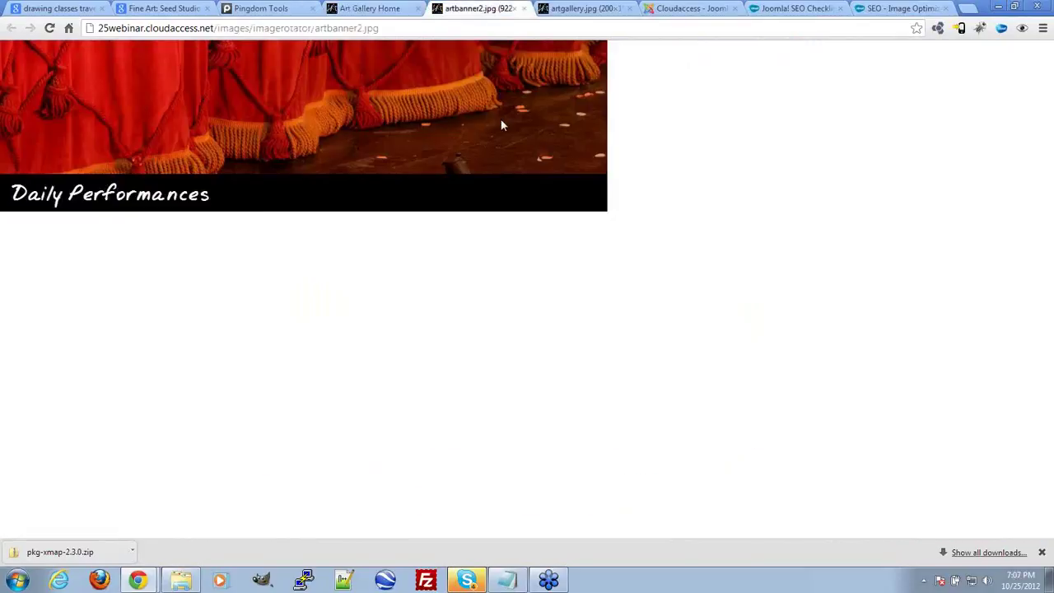
pyautogui.click(523, 9)
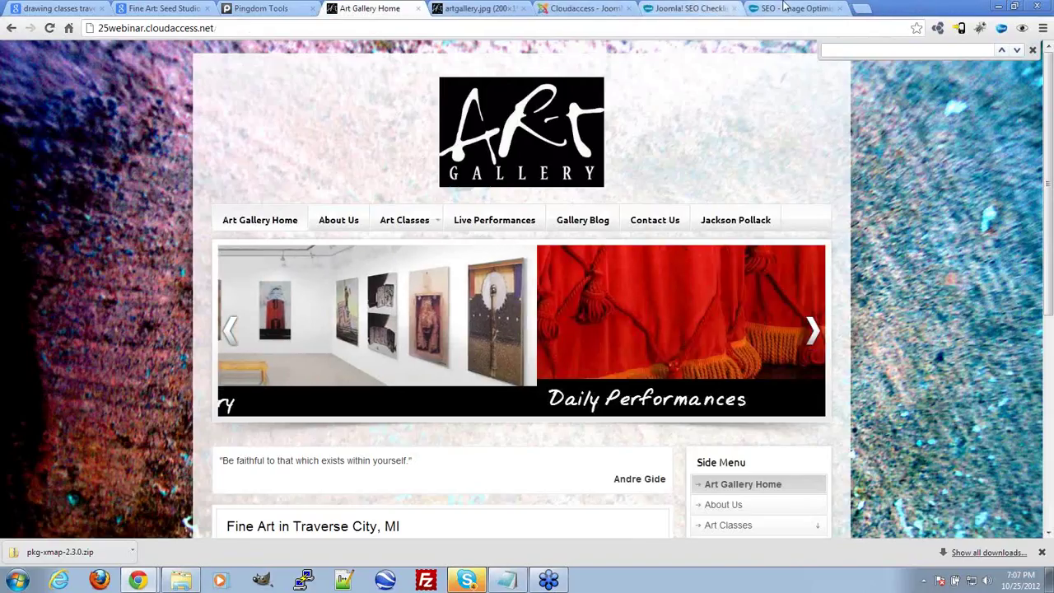
# Open the CloudAccess.net home page, examine its promotional banner, service icons and client logos, and switch to the artgallery.jpg image
pyautogui.click(889, 8)
pyautogui.click(205, 106)
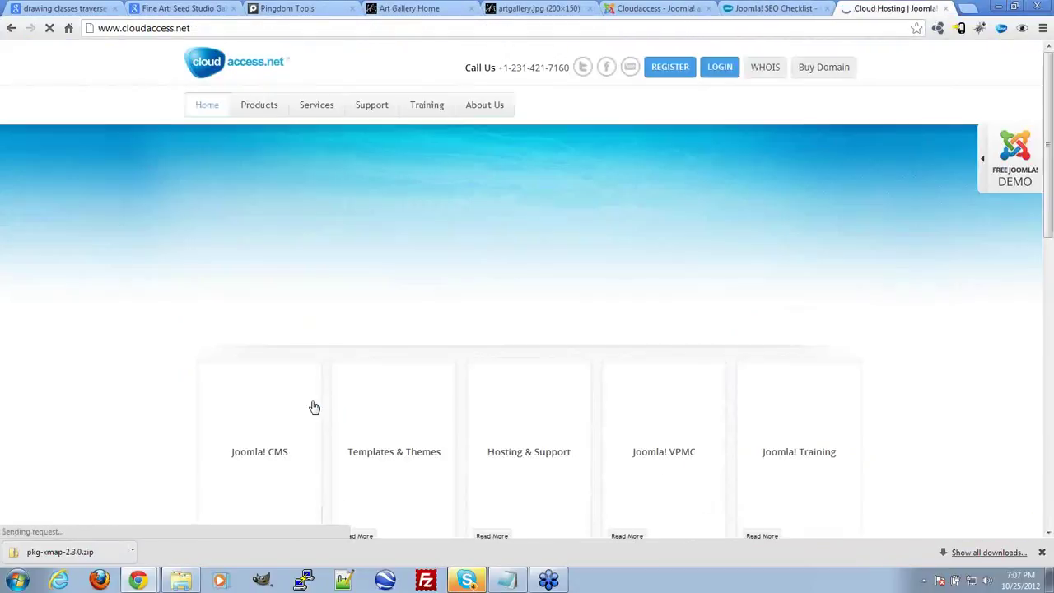
pyautogui.scroll(-8, 104, 372)
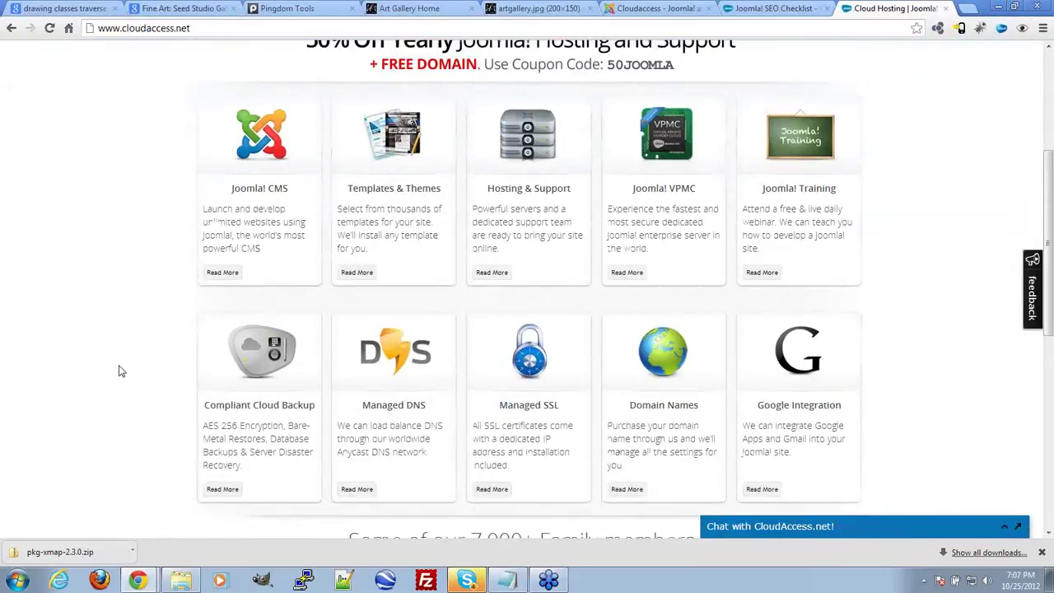
pyautogui.scroll(-1, 122, 376)
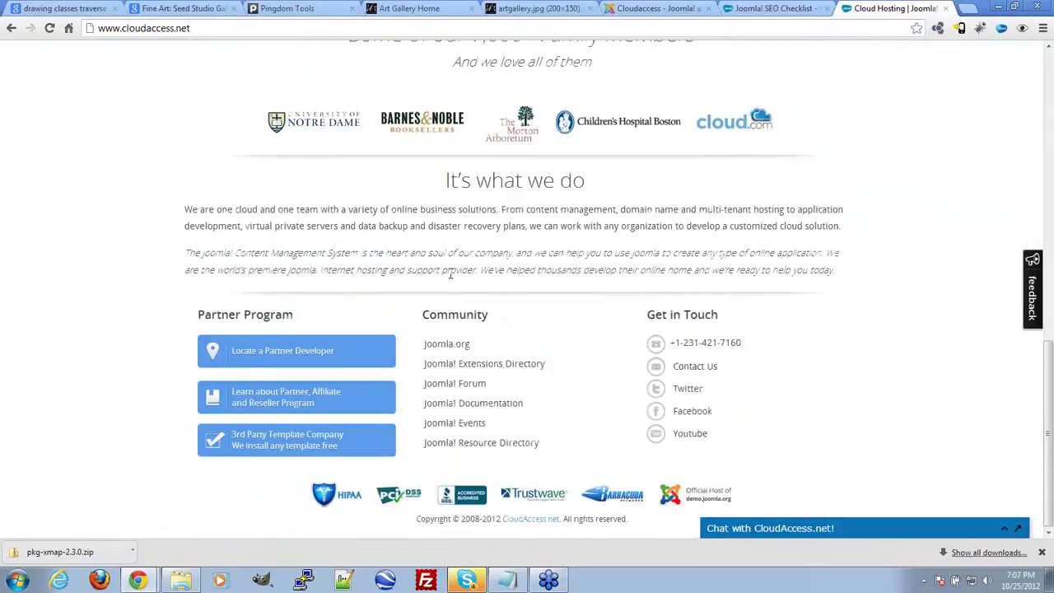
pyautogui.scroll(3, 458, 278)
pyautogui.scroll(1, 484, 399)
pyautogui.scroll(-2, 370, 258)
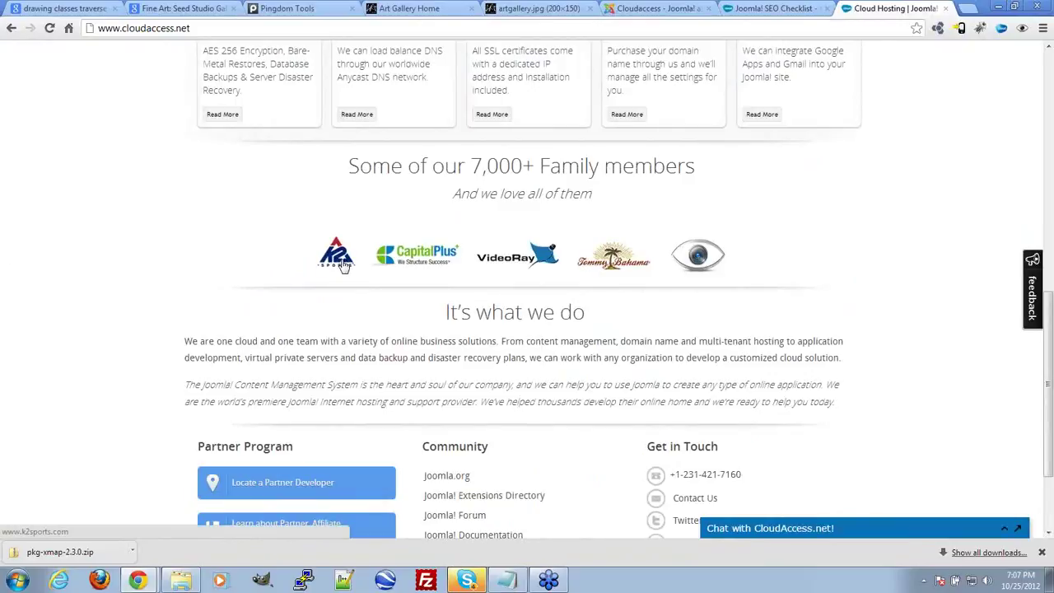
pyautogui.scroll(5, 804, 308)
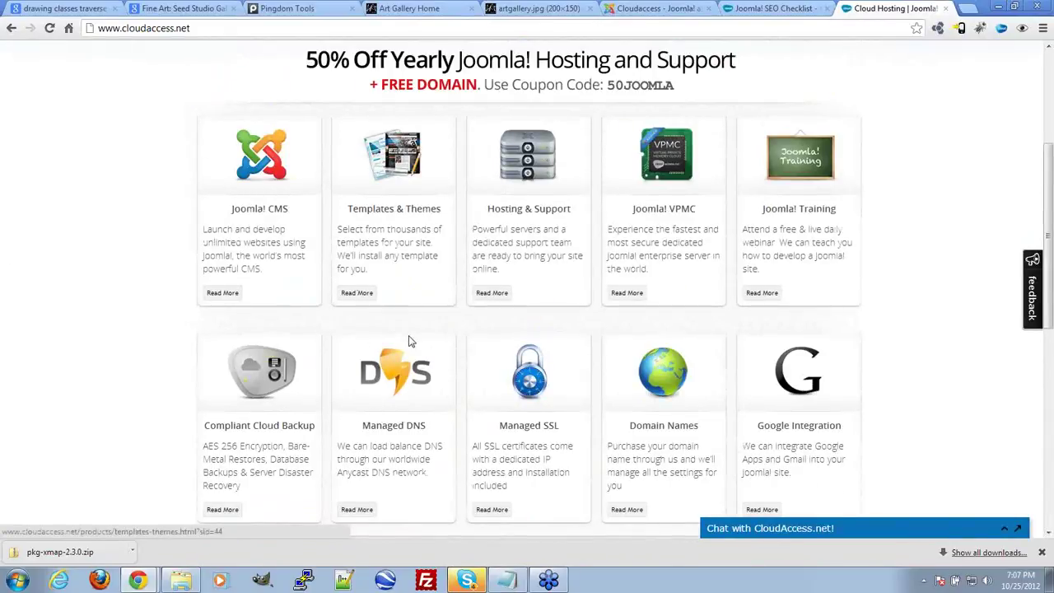
pyautogui.scroll(3, 410, 340)
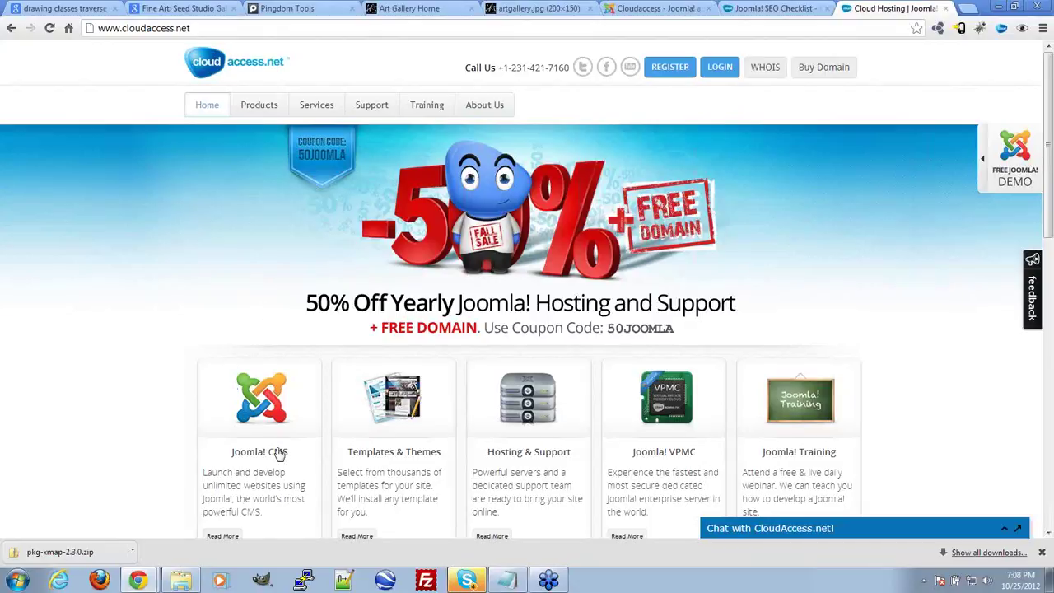
pyautogui.scroll(-4, 972, 348)
pyautogui.scroll(4, 966, 345)
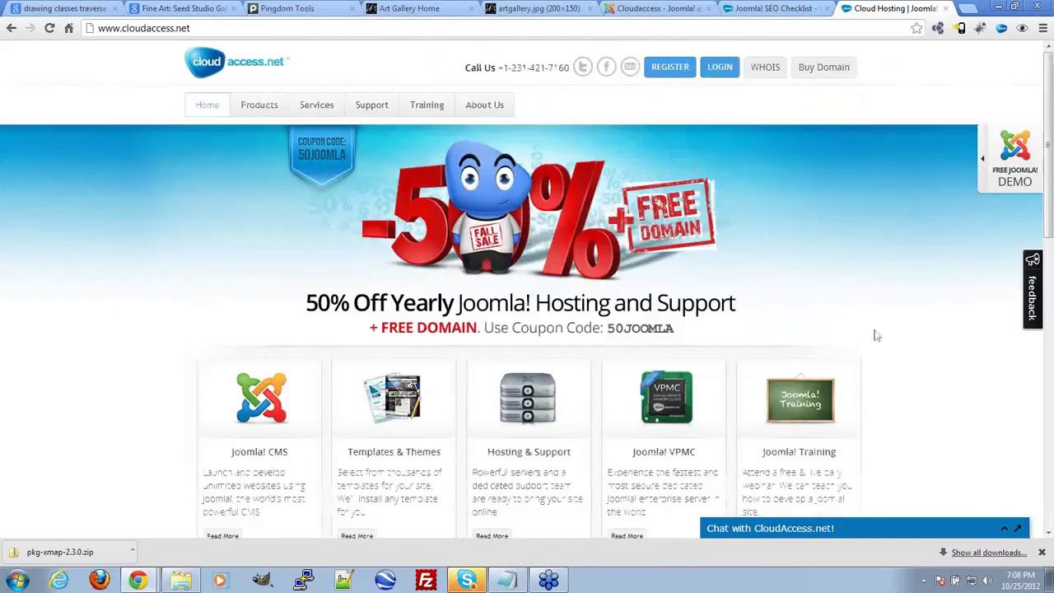
pyautogui.click(585, 9)
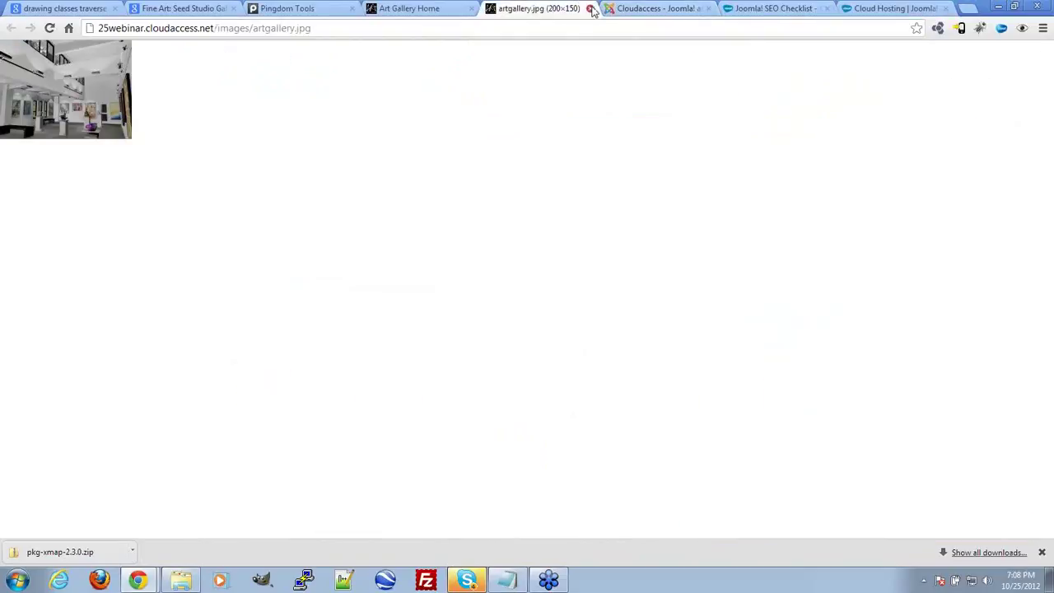
# Close the browser tab showing the artgallery.jpg image
pyautogui.hotkey('ctrl', 'Tab')
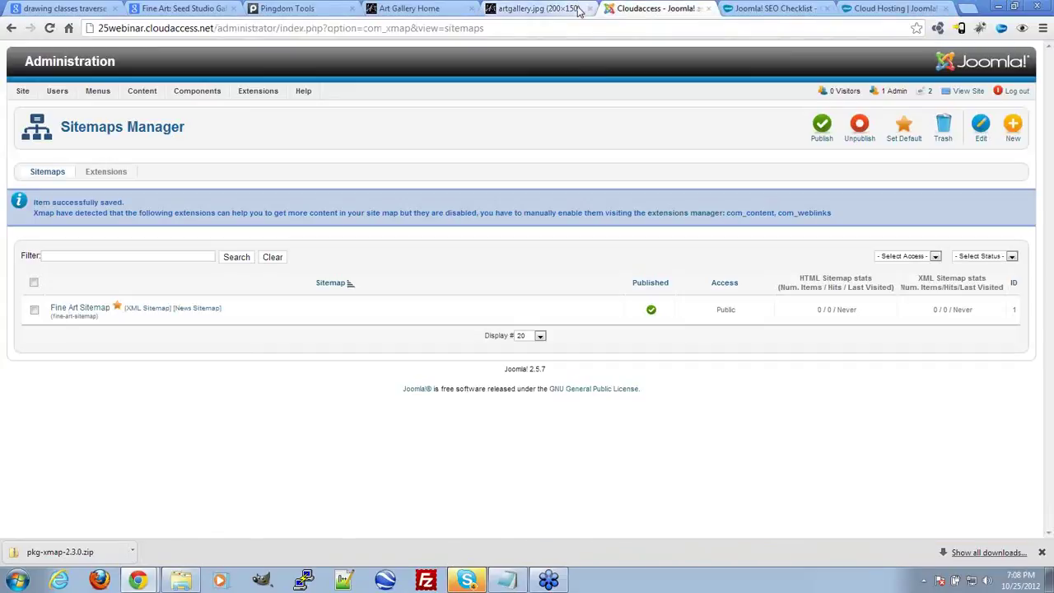
pyautogui.click(579, 10)
pyautogui.click(589, 8)
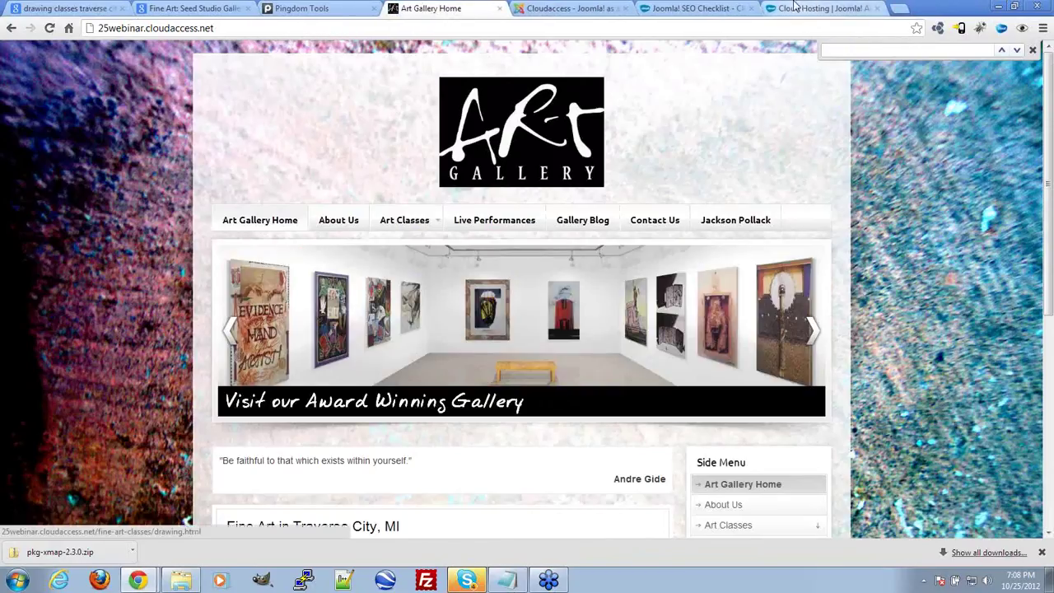
# View the Joomla! SEO Checklist page and highlight the paragraph under section 9, Inbound Links
pyautogui.click(699, 8)
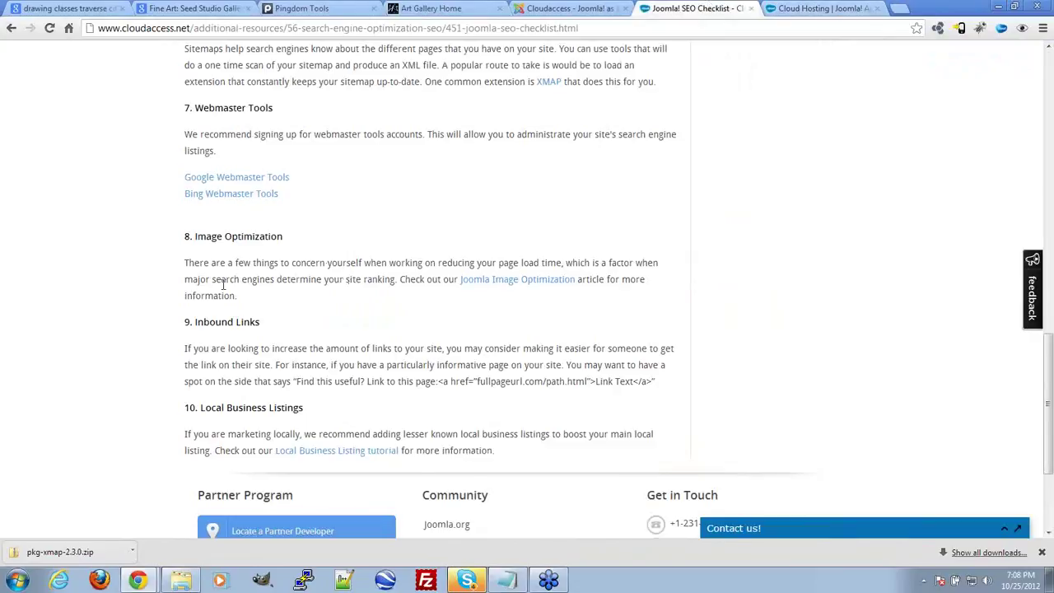
pyautogui.scroll(-1, 222, 284)
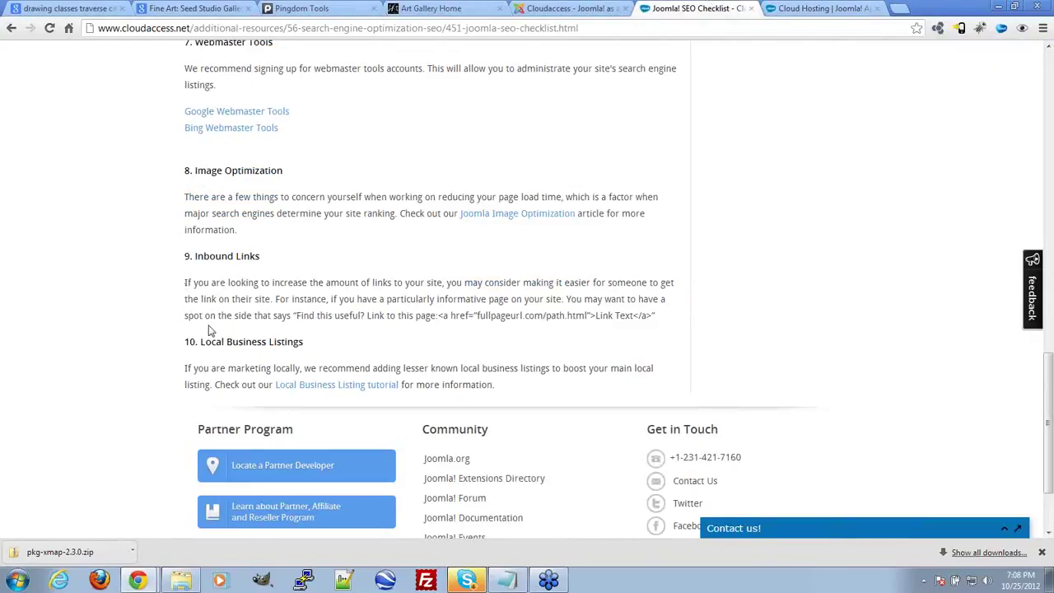
pyautogui.moveTo(171, 272); pyautogui.dragTo(684, 315)
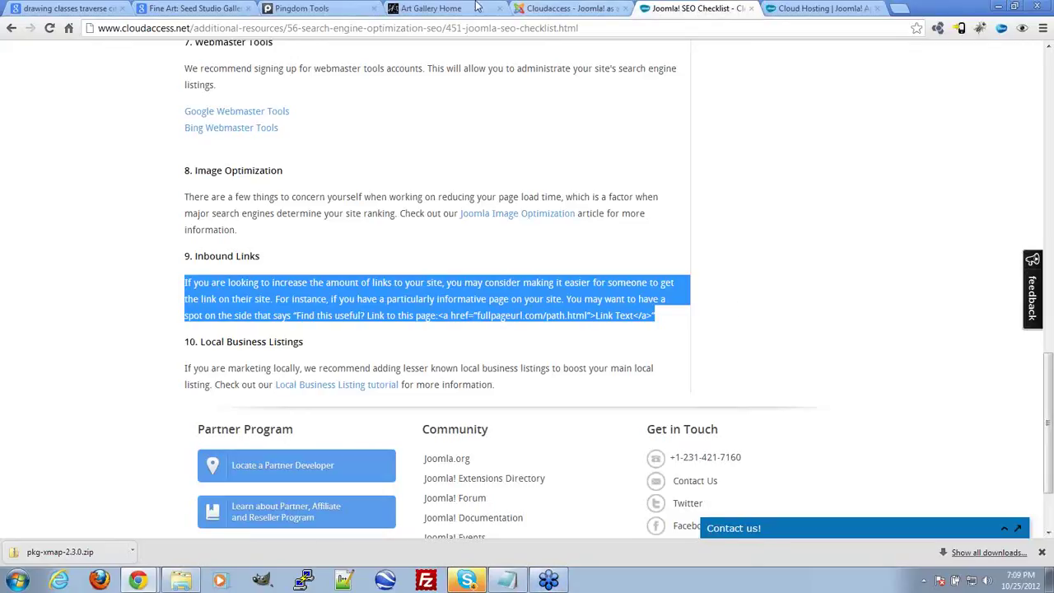
# Go to the Art Gallery site and open the Drawing page under Art Classes
pyautogui.click(438, 8)
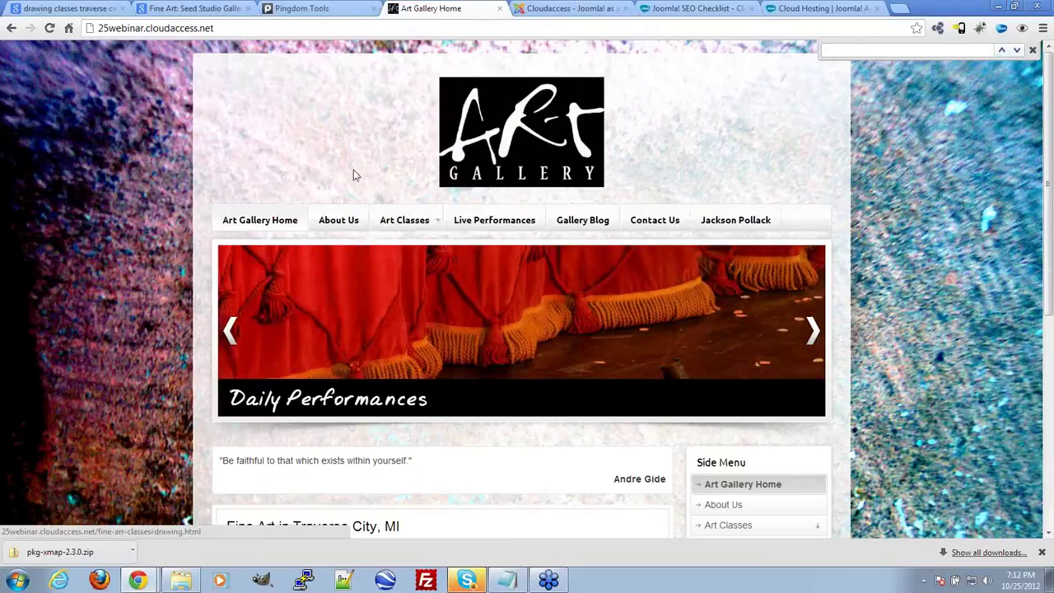
pyautogui.scroll(-3, 823, 296)
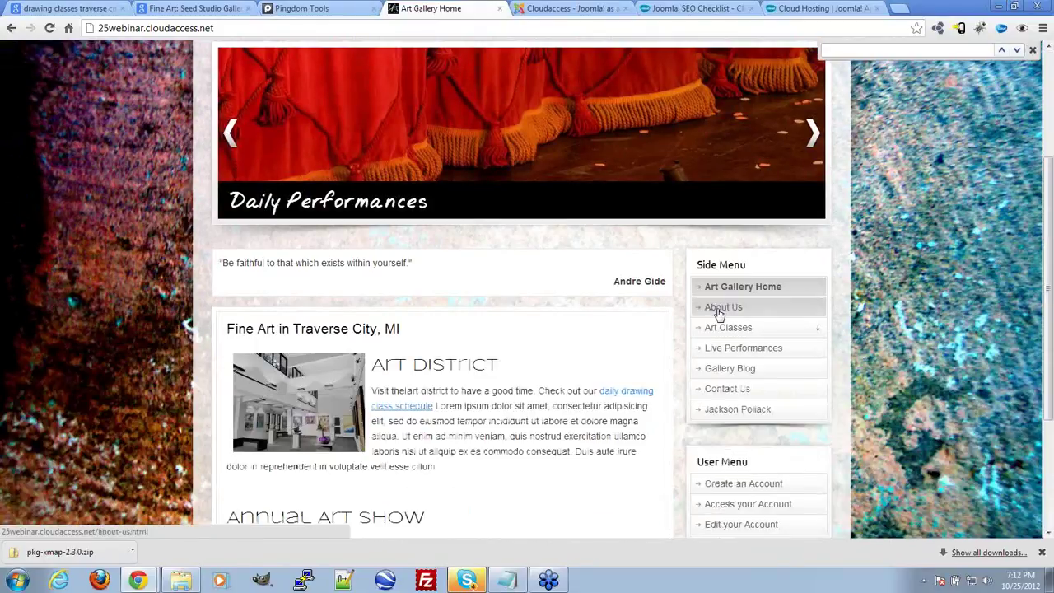
pyautogui.scroll(3, 790, 370)
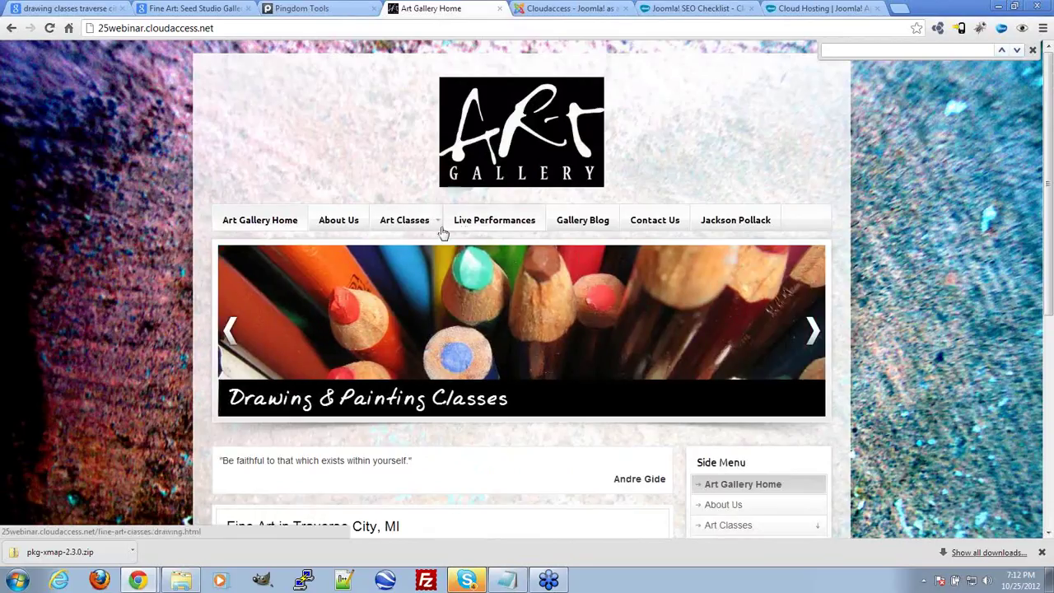
pyautogui.moveTo(425, 227)
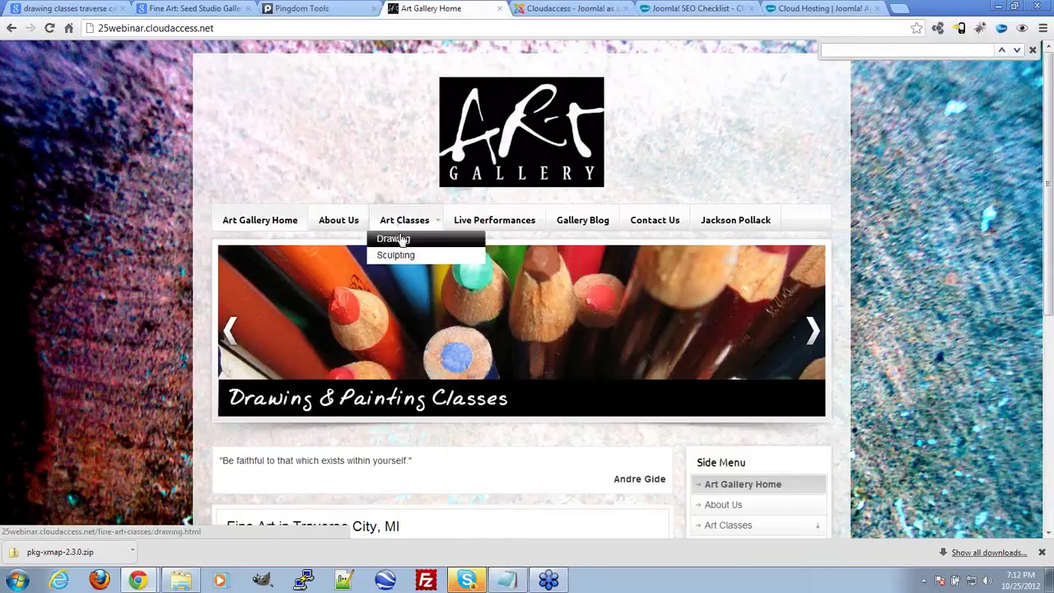
pyautogui.click(395, 238)
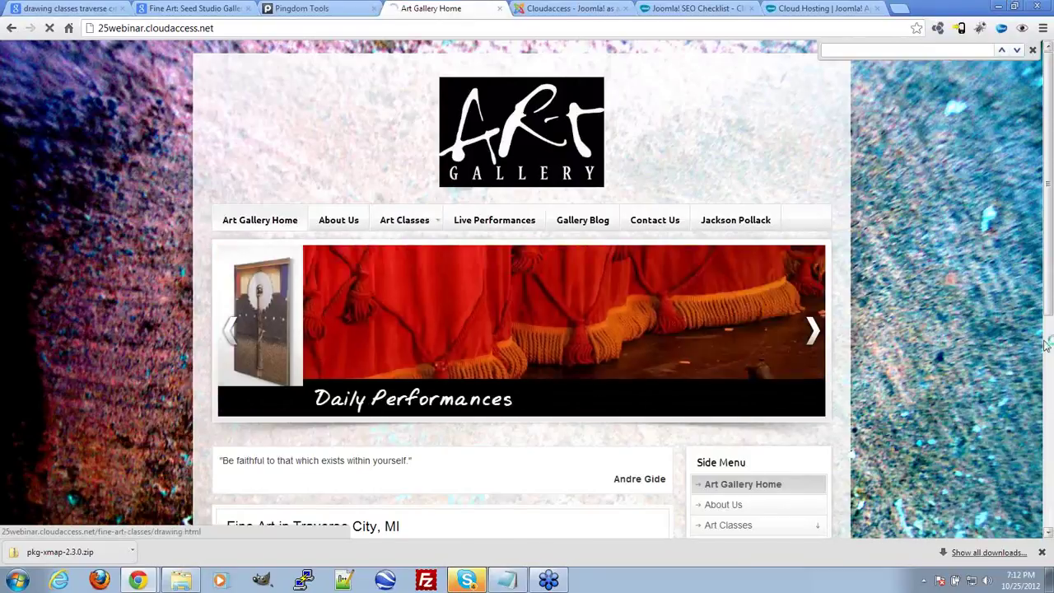
pyautogui.scroll(-3, 537, 438)
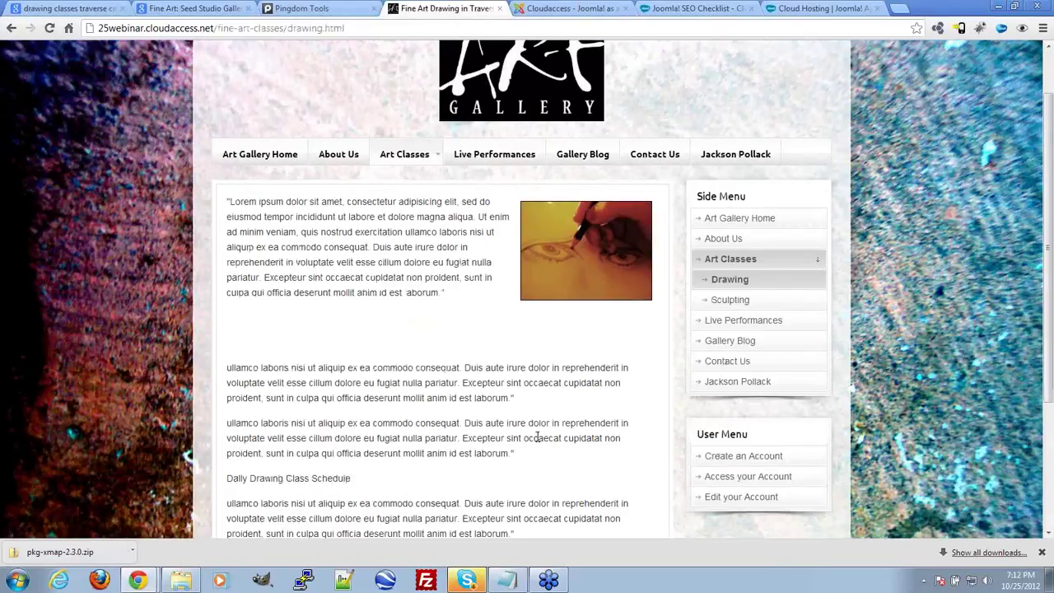
# Highlight the "Daily Drawing Class Schedule" line on the Drawing page to point out the linkable section
pyautogui.moveTo(350, 279)
pyautogui.mouseDown()
pyautogui.moveTo(211, 283)
pyautogui.moveTo(371, 280)
pyautogui.mouseUp()
pyautogui.click(227, 283)
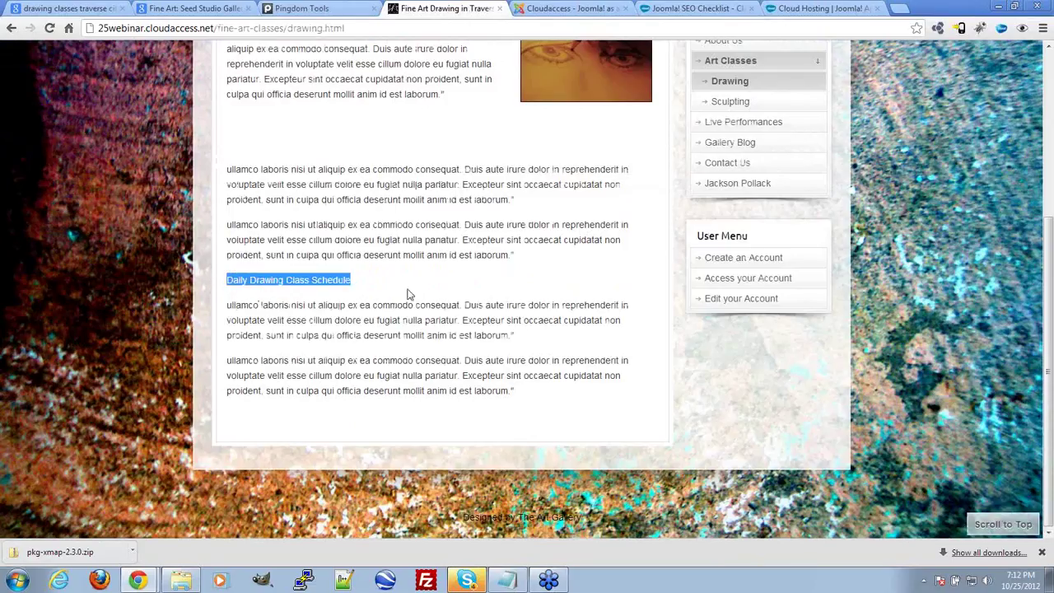
pyautogui.click(384, 303)
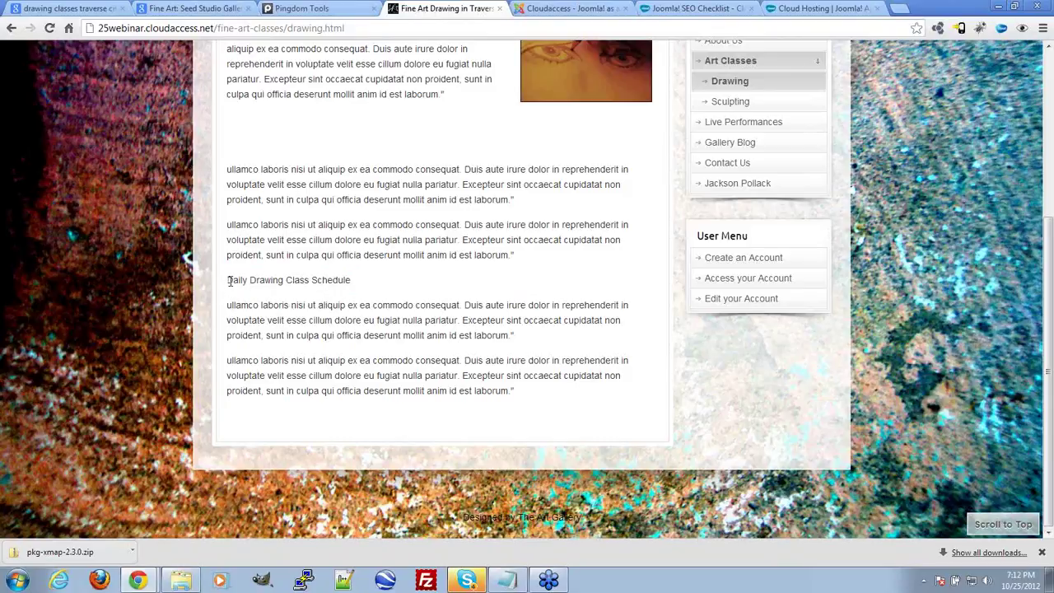
pyautogui.moveTo(230, 281); pyautogui.dragTo(360, 282)
pyautogui.click(359, 285)
# Copy the sample HTML link code from the Inbound Links section of the Joomla! SEO Checklist
pyautogui.click(695, 8)
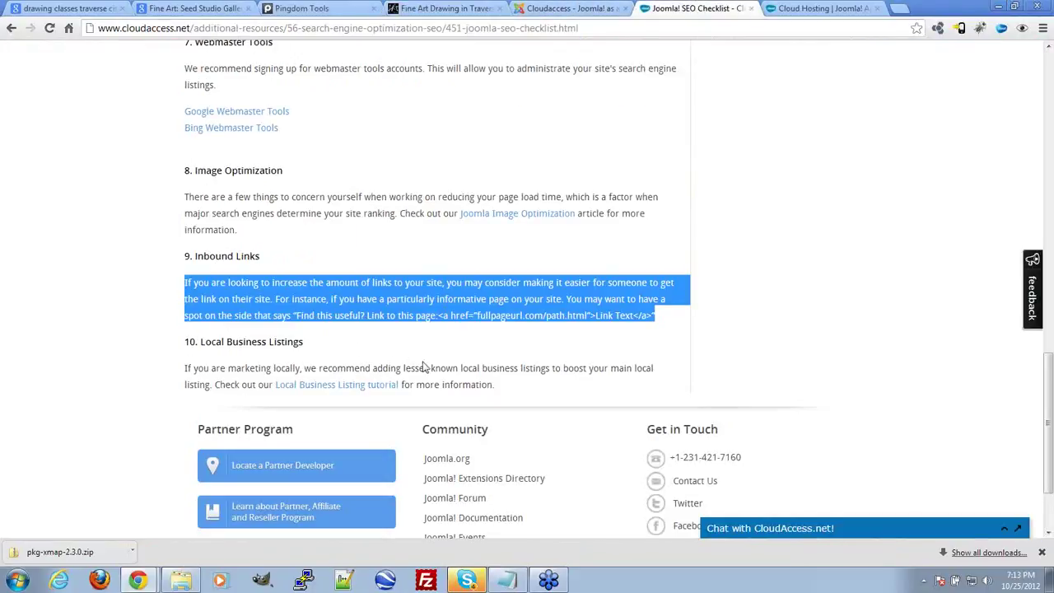
pyautogui.click(434, 350)
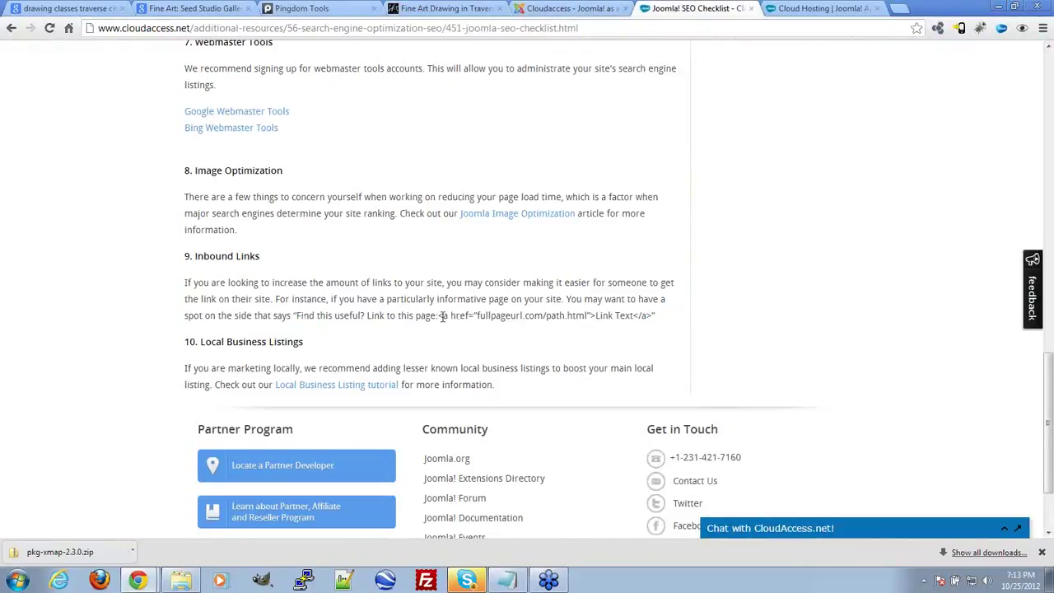
pyautogui.moveTo(439, 315); pyautogui.dragTo(654, 313)
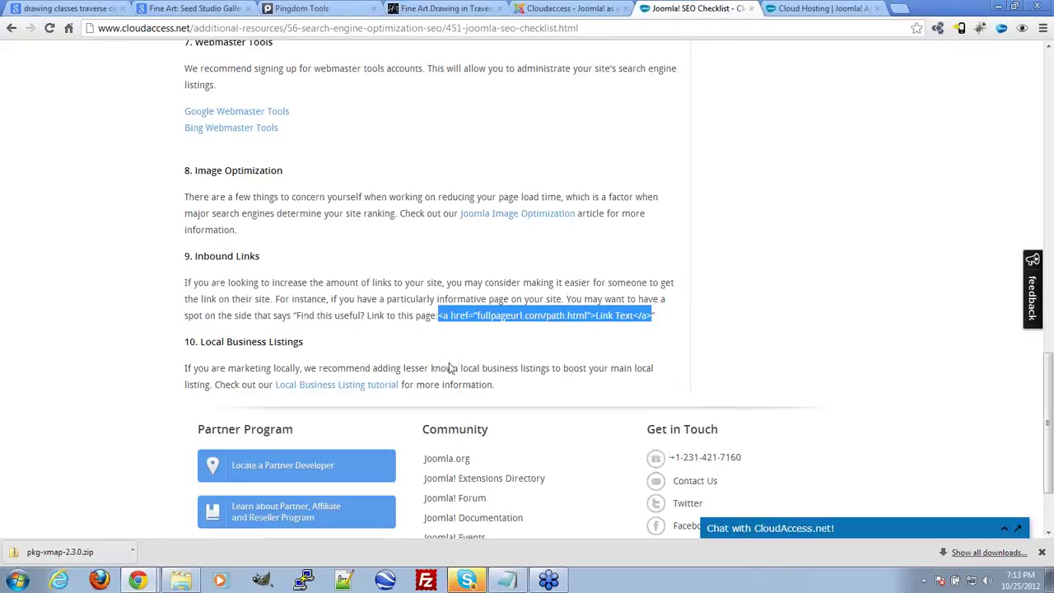
pyautogui.click(438, 316)
pyautogui.moveTo(438, 317); pyautogui.dragTo(652, 311)
pyautogui.hotkey('ctrl', 'c')
# Open the Daily Drawing Classes article for editing from the Article Manager in the Joomla administration
pyautogui.click(577, 9)
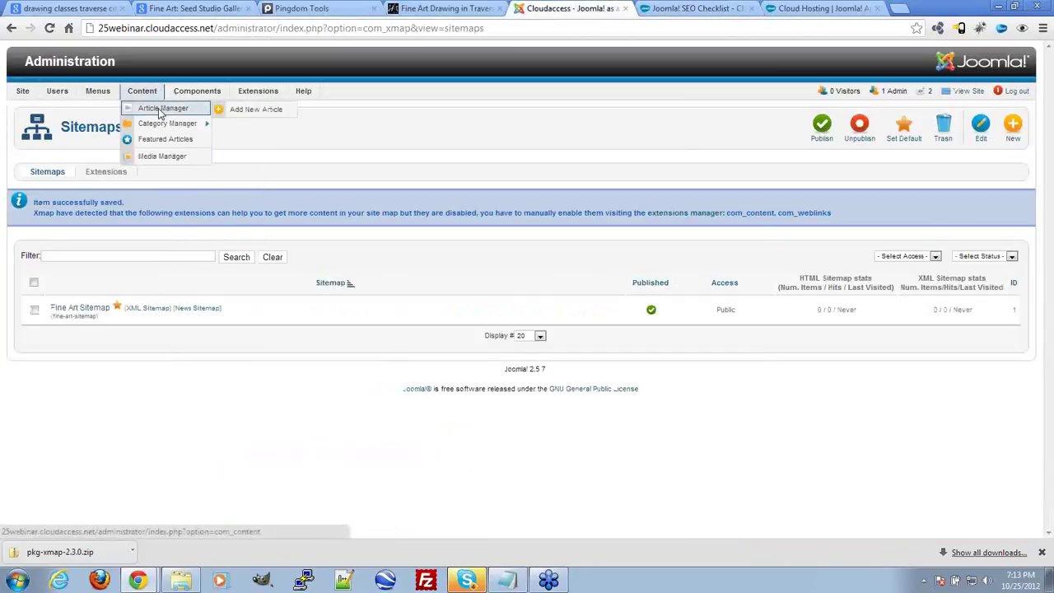
pyautogui.click(163, 108)
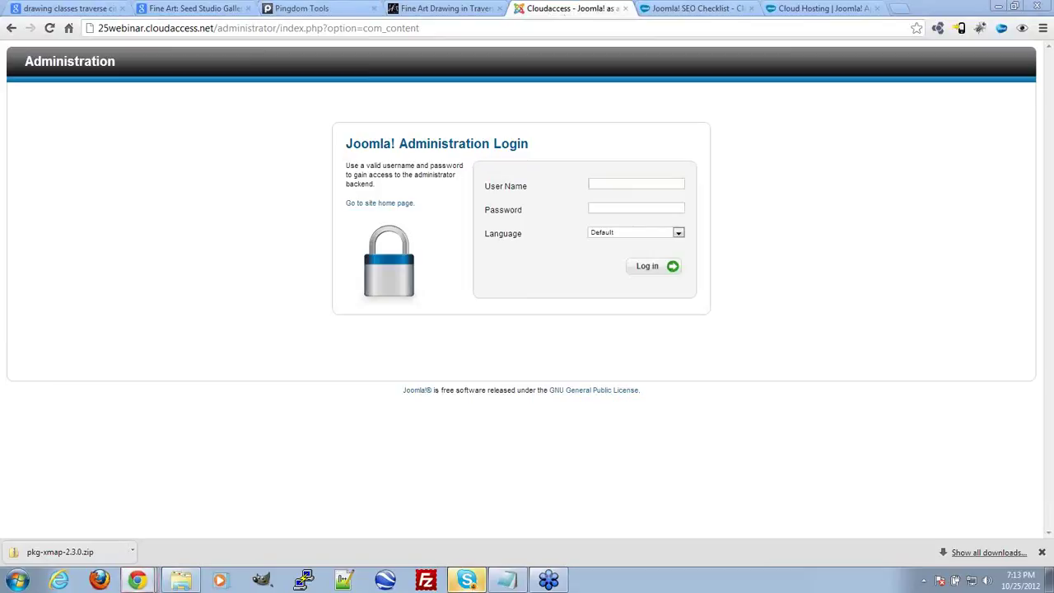
pyautogui.click(539, 8)
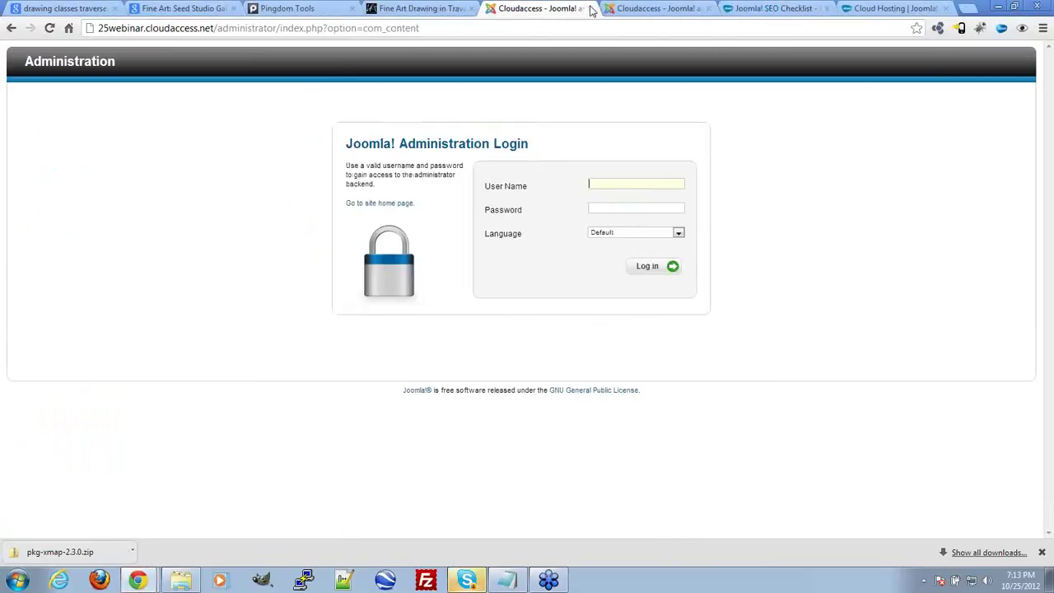
pyautogui.click(589, 8)
pyautogui.click(160, 107)
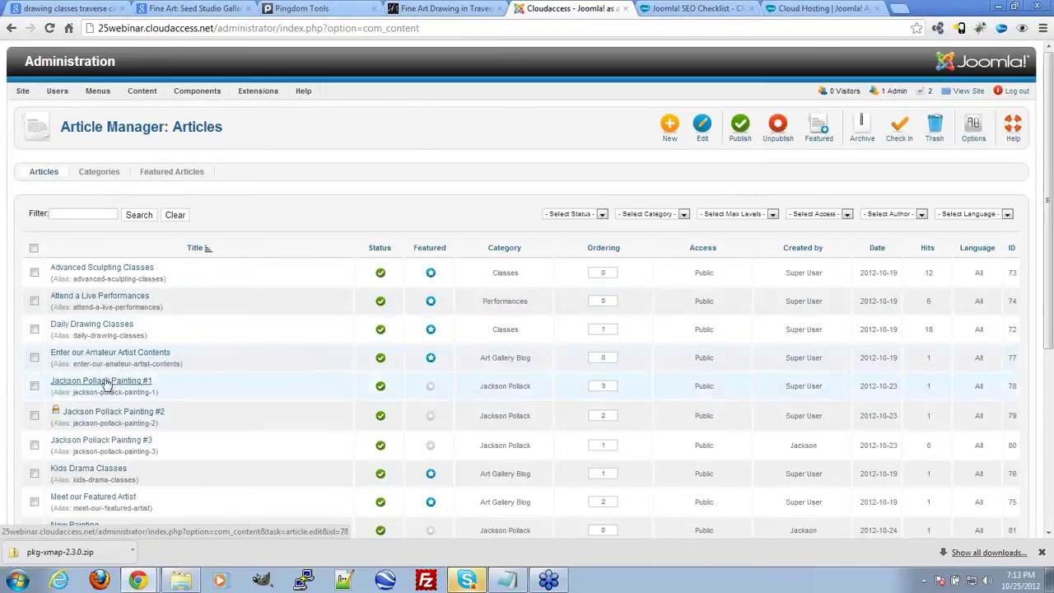
pyautogui.click(107, 325)
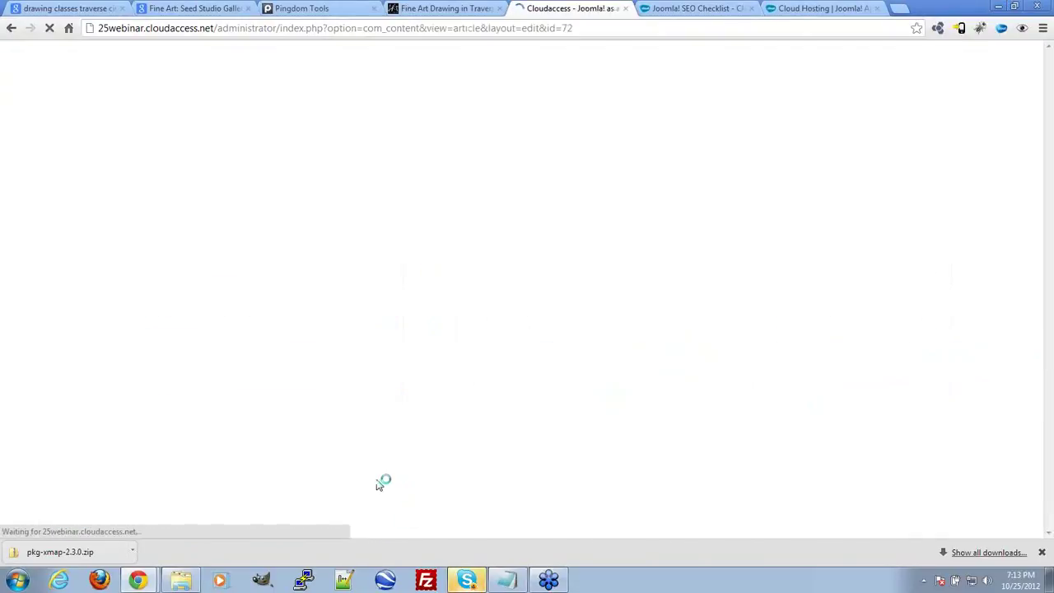
pyautogui.scroll(-3, 395, 387)
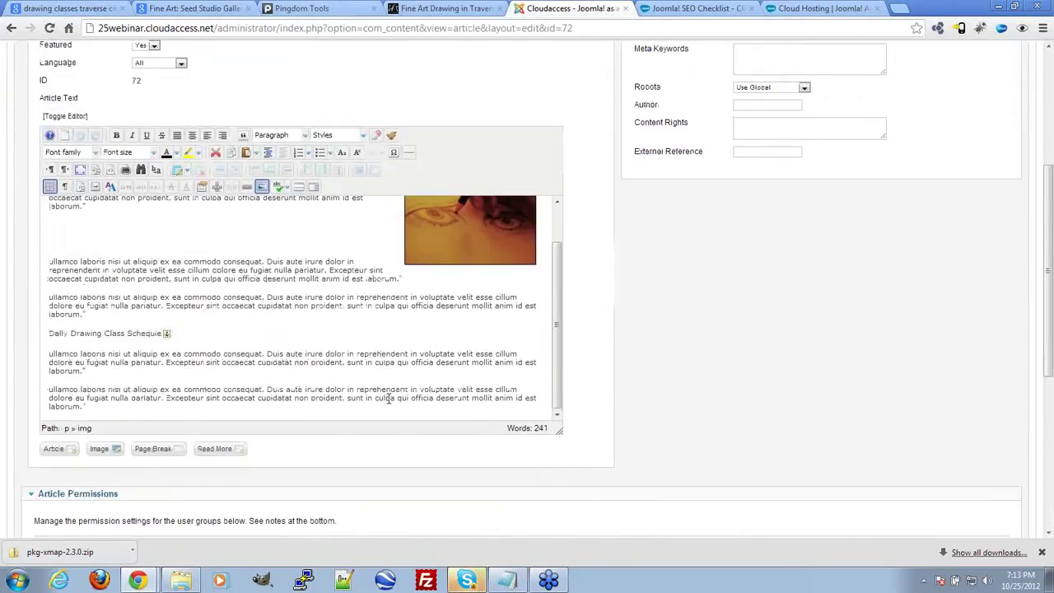
# Format the "Daily Drawing Class Schedule" line in the article text as Heading 2
pyautogui.moveTo(48, 333); pyautogui.dragTo(237, 323)
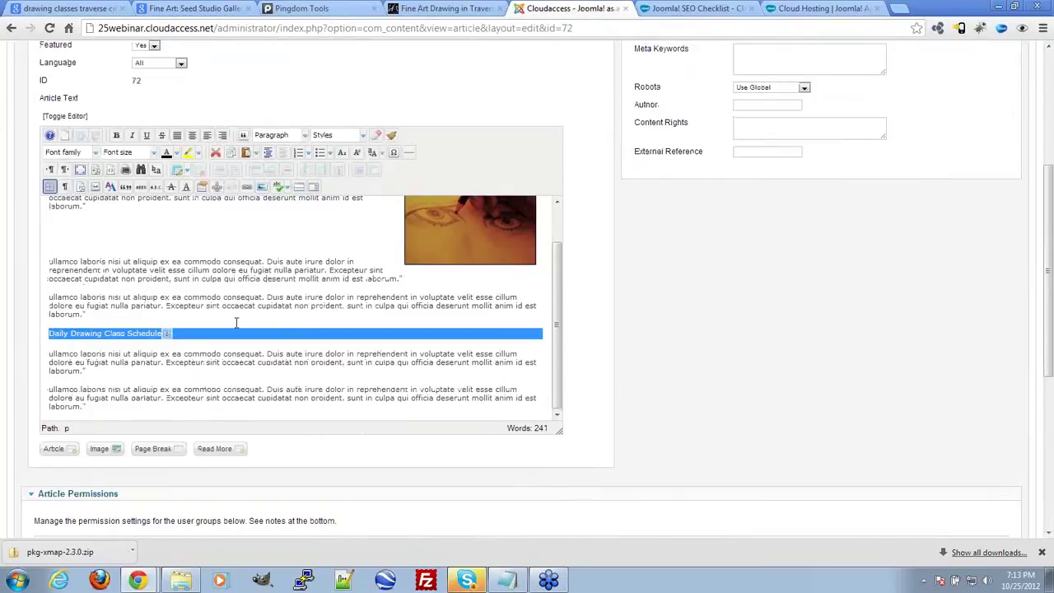
pyautogui.click(284, 136)
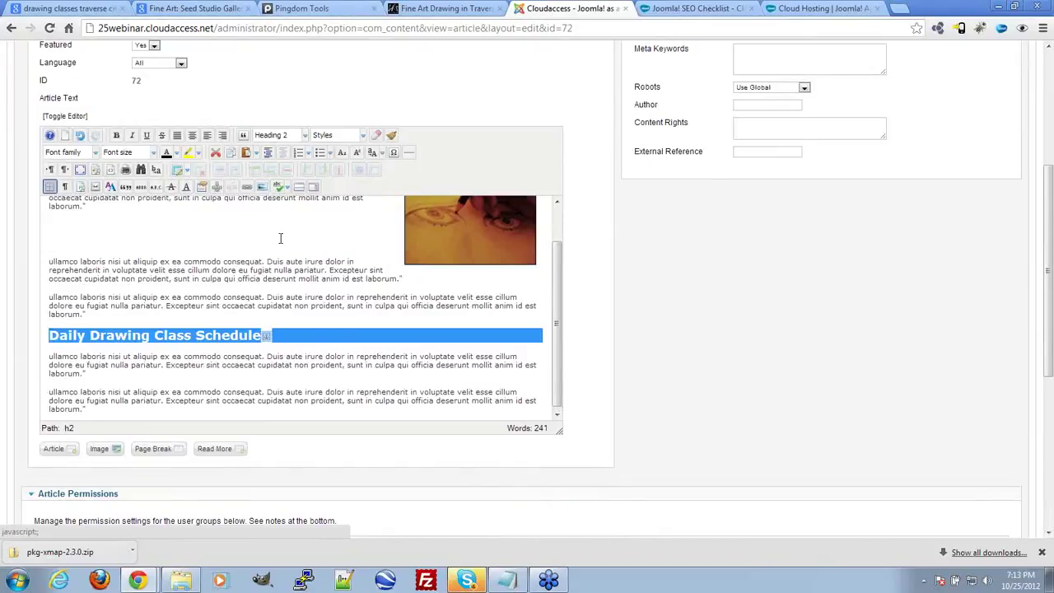
pyautogui.click(285, 240)
pyautogui.click(349, 356)
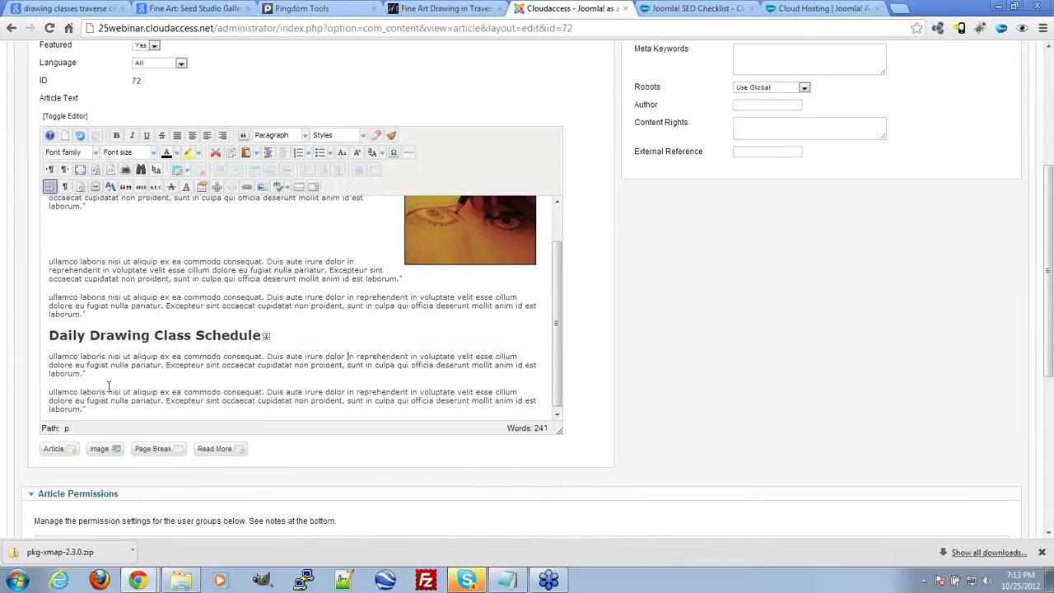
# Add a final paragraph reading "Want to link to my daily drawing class schedule? Copy this text" followed by the copied link code
pyautogui.click(107, 415)
pyautogui.press('Return')
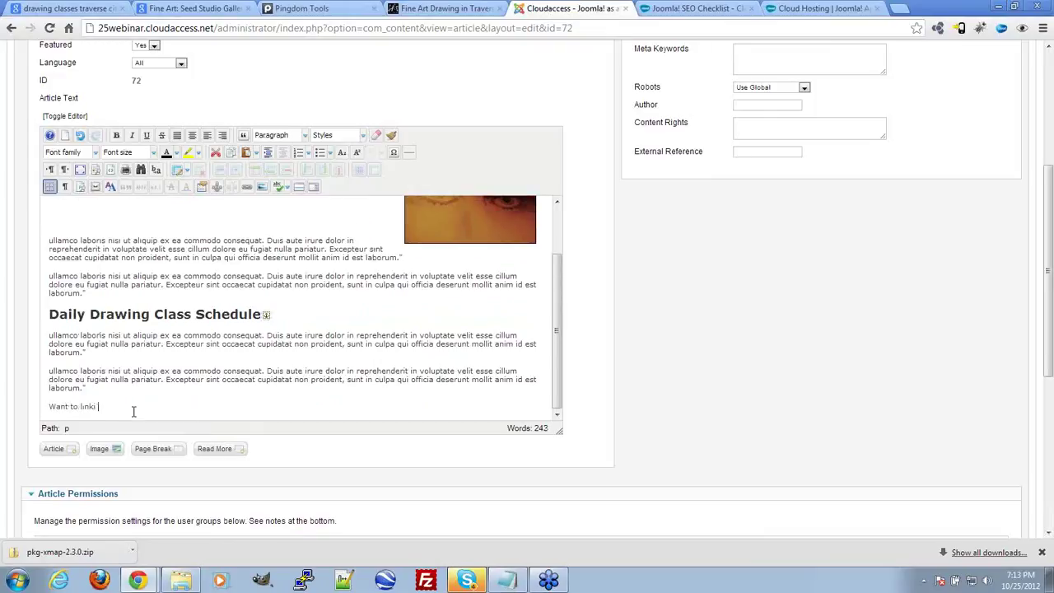
pyautogui.write('Want to link to my daily')
pyautogui.write('drasing')
pyautogui.write('ing class')
pyautogui.write(' schedul')
pyautogui.write('e? Co')
pyautogui.write('py this text')
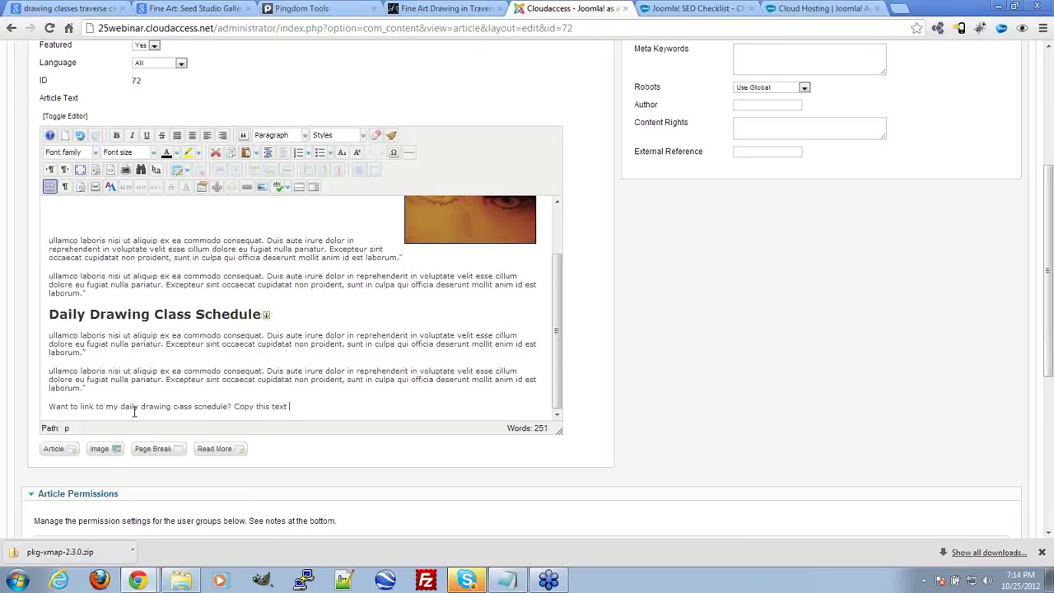
pyautogui.hotkey('ctrl', 'v')
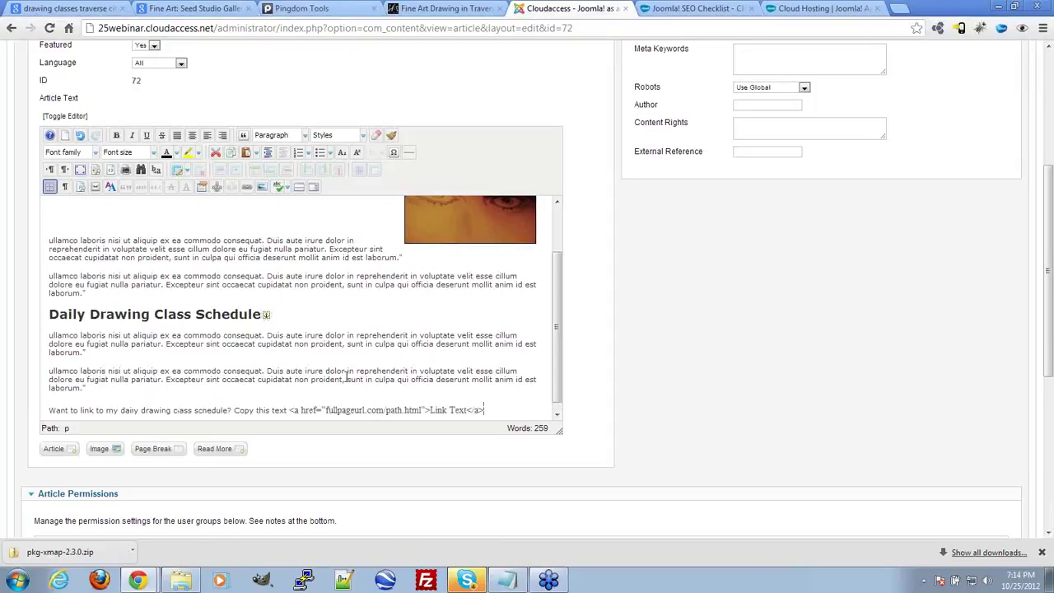
# Copy the address of the "daily drawing class schedule" link in the Art District text on the Art Gallery home page
pyautogui.click(436, 6)
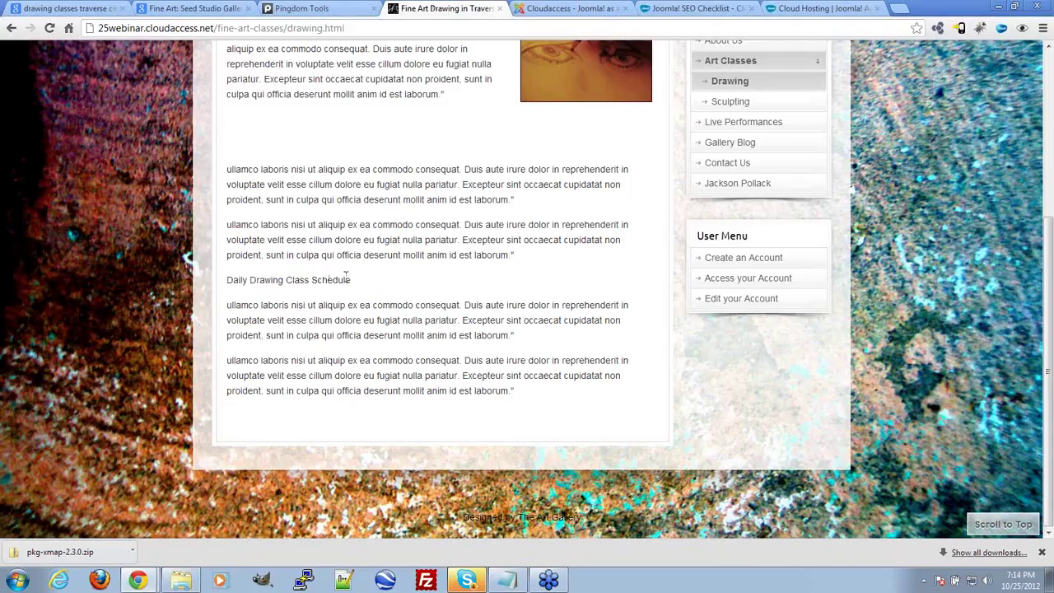
pyautogui.click(346, 7)
pyautogui.click(441, 8)
pyautogui.scroll(10, 395, 329)
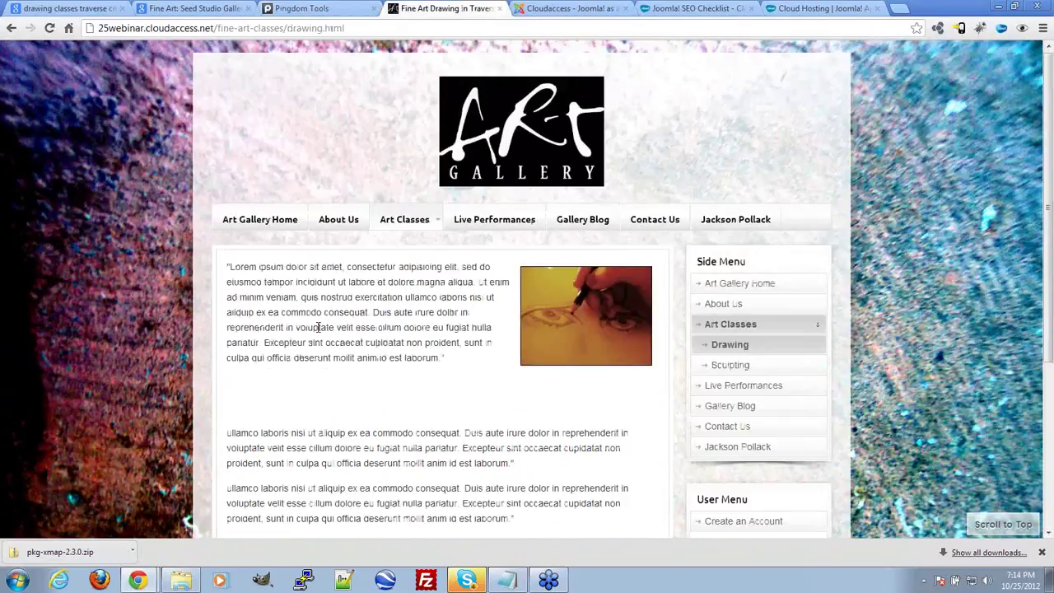
pyautogui.click(395, 407)
pyautogui.scroll(-3, 435, 414)
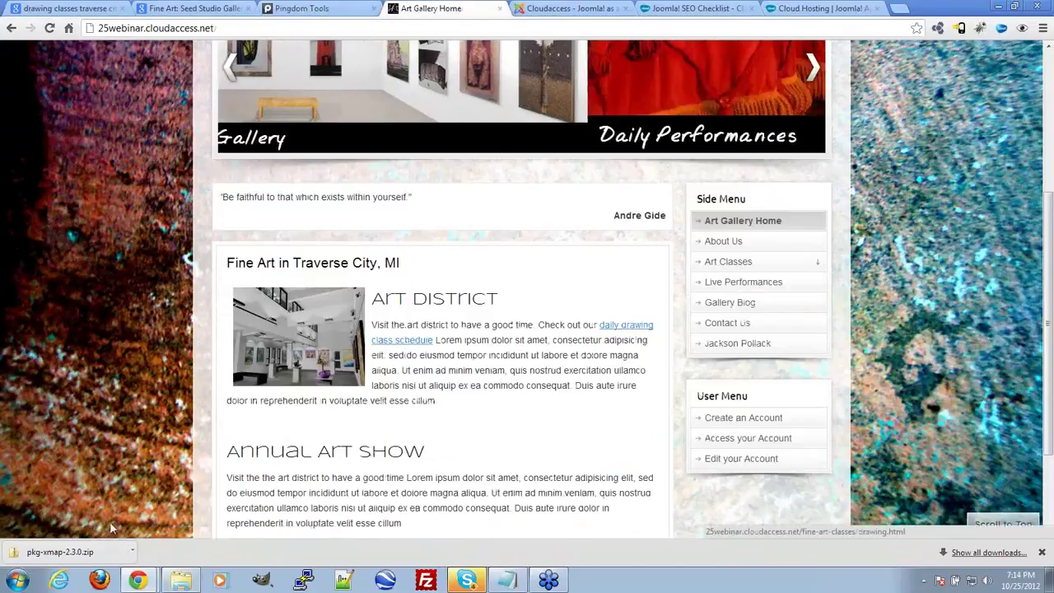
pyautogui.rightClick(408, 340)
pyautogui.click(449, 405)
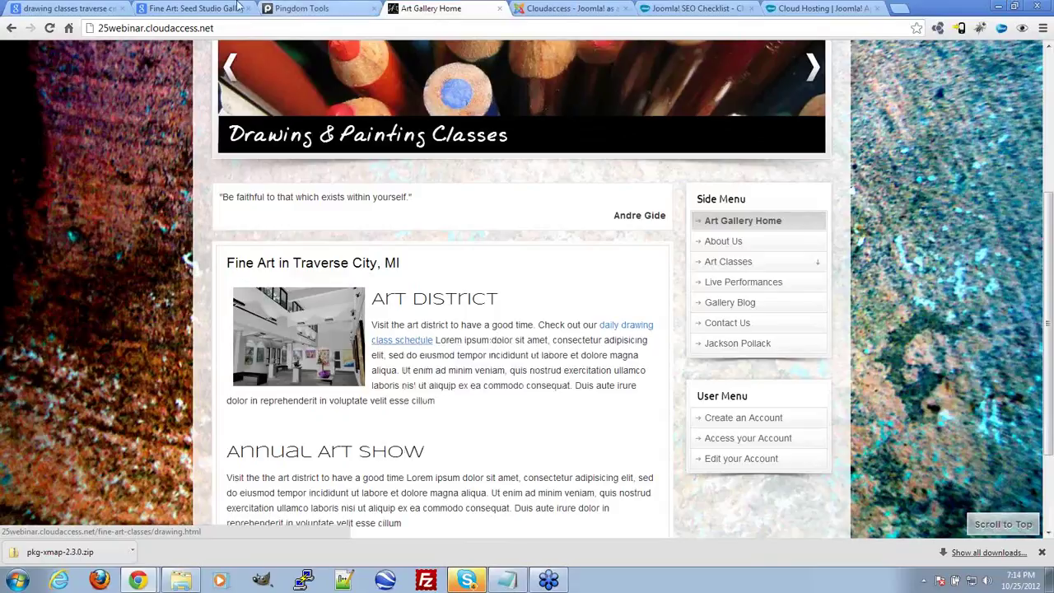
pyautogui.click(519, 8)
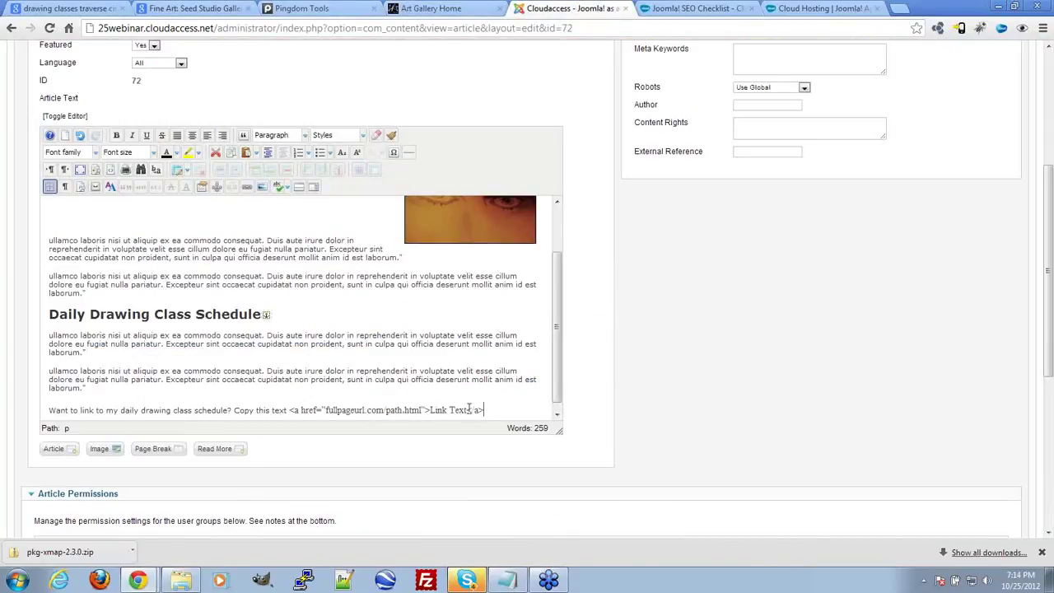
pyautogui.moveTo(421, 409); pyautogui.dragTo(325, 410)
pyautogui.write('http://25webinar.cloudaccess.net/fine-art-classes/drawing.html#dailyclasses')
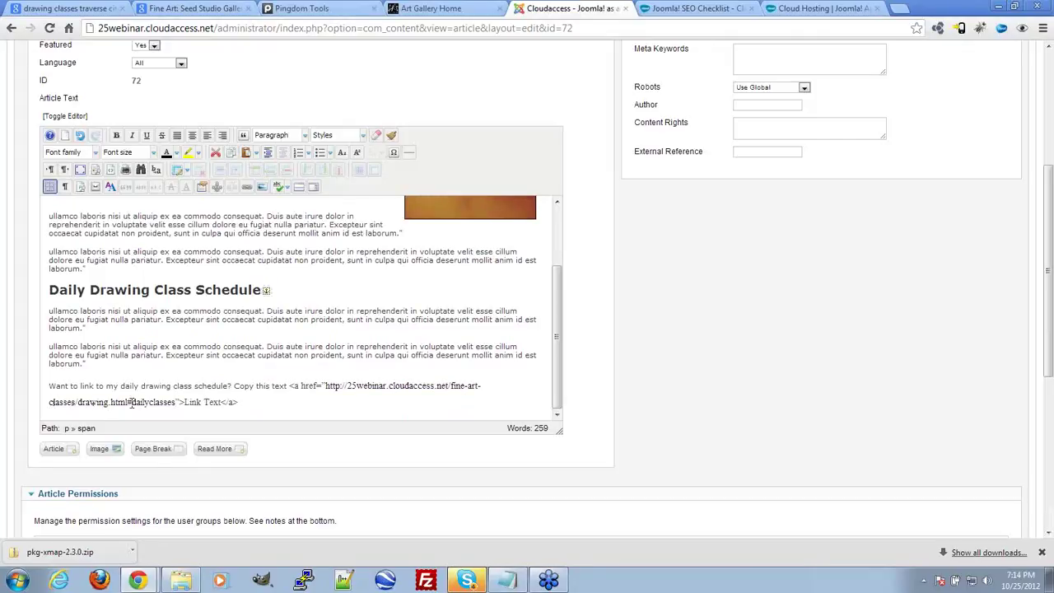
# Replace "Link Text" in the article's link code with "Daily Drawing Classes in Traverse City" and save the article
pyautogui.moveTo(131, 402); pyautogui.dragTo(188, 403)
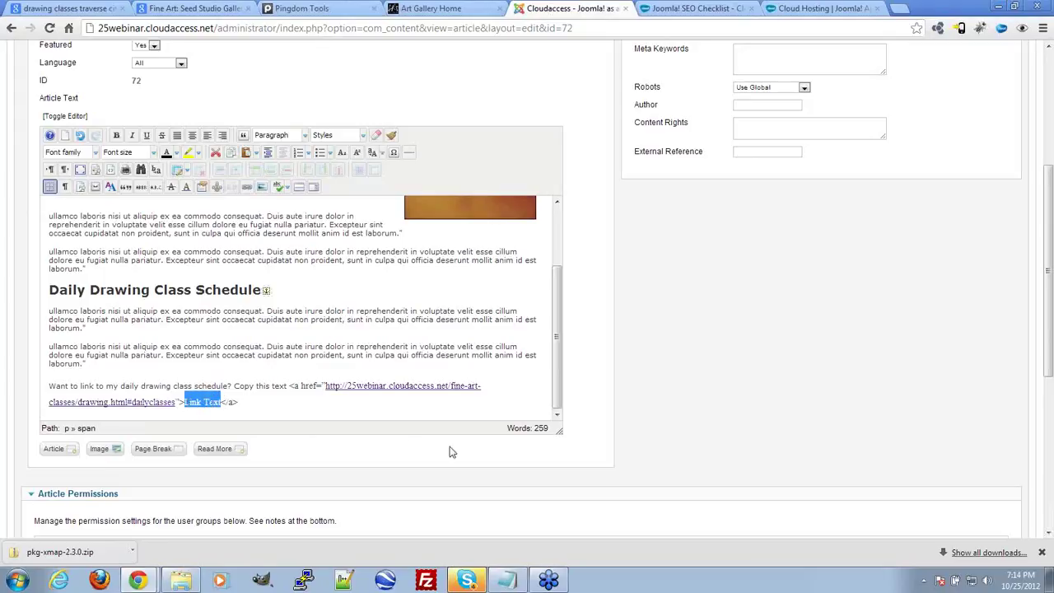
pyautogui.write('Daily')
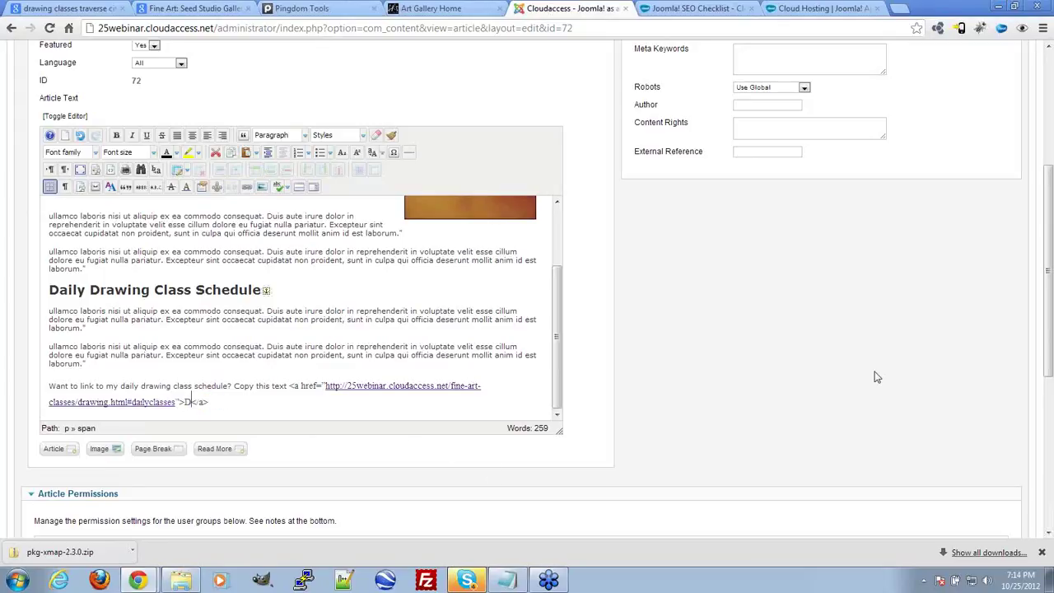
pyautogui.press('BackSpace')
pyautogui.press('BackSpace')
pyautogui.press('BackSpace')
pyautogui.press('BackSpace')
pyautogui.press('BackSpace')
pyautogui.press('BackSpace')
pyautogui.write('T')
pyautogui.press('BackSpace')
pyautogui.write('Daily Drawing C')
pyautogui.write('lasses ')
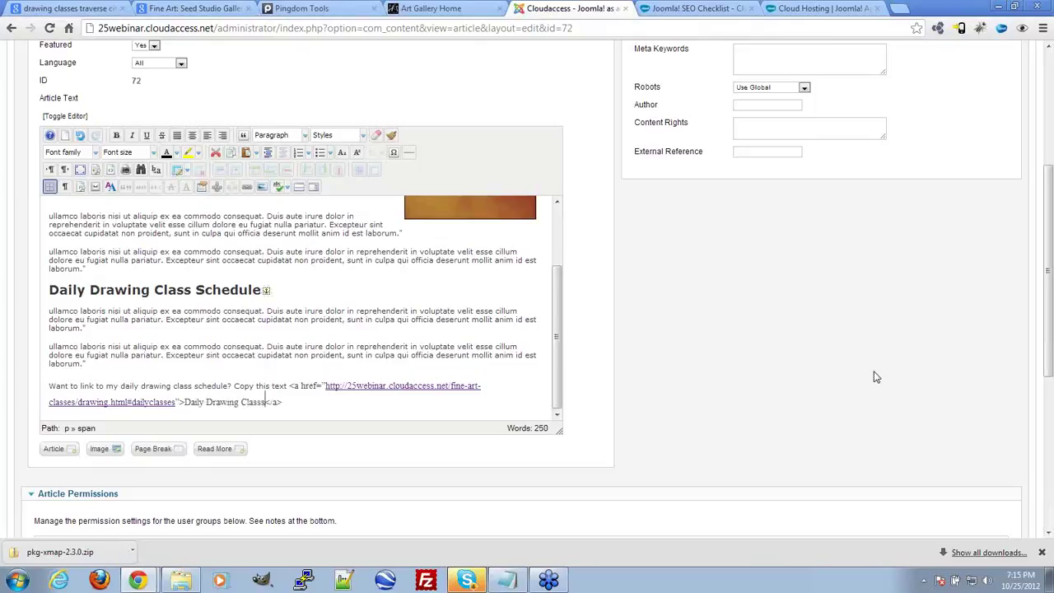
pyautogui.write('in Traves')
pyautogui.press('BackSpace')
pyautogui.write('rse City')
pyautogui.click(405, 312)
pyautogui.scroll(4, 784, 400)
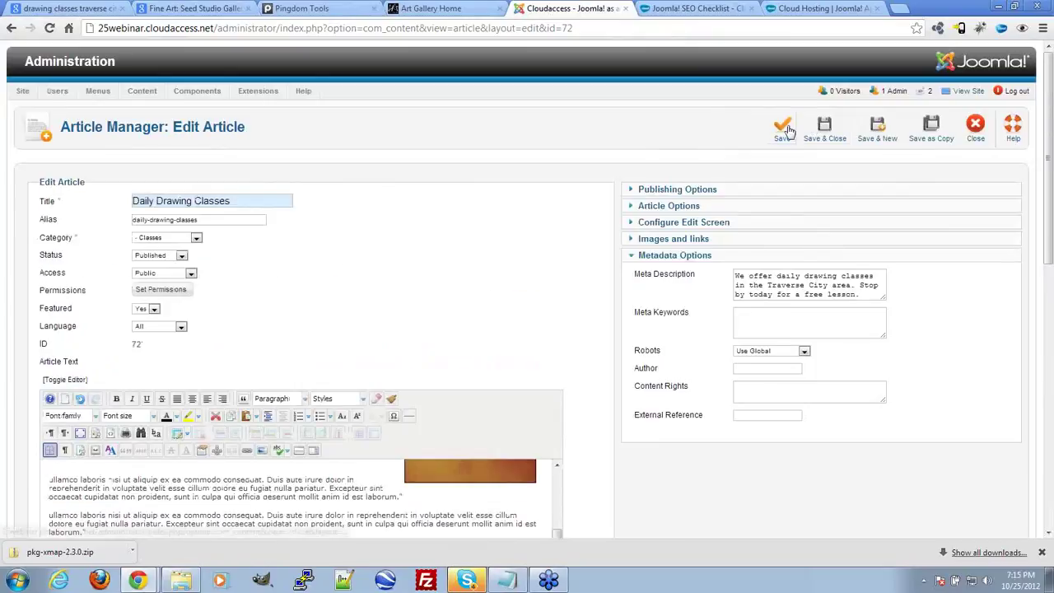
pyautogui.click(782, 128)
# Open the Drawing classes page on the public Art Gallery site at its closing link paragraph
pyautogui.click(429, 8)
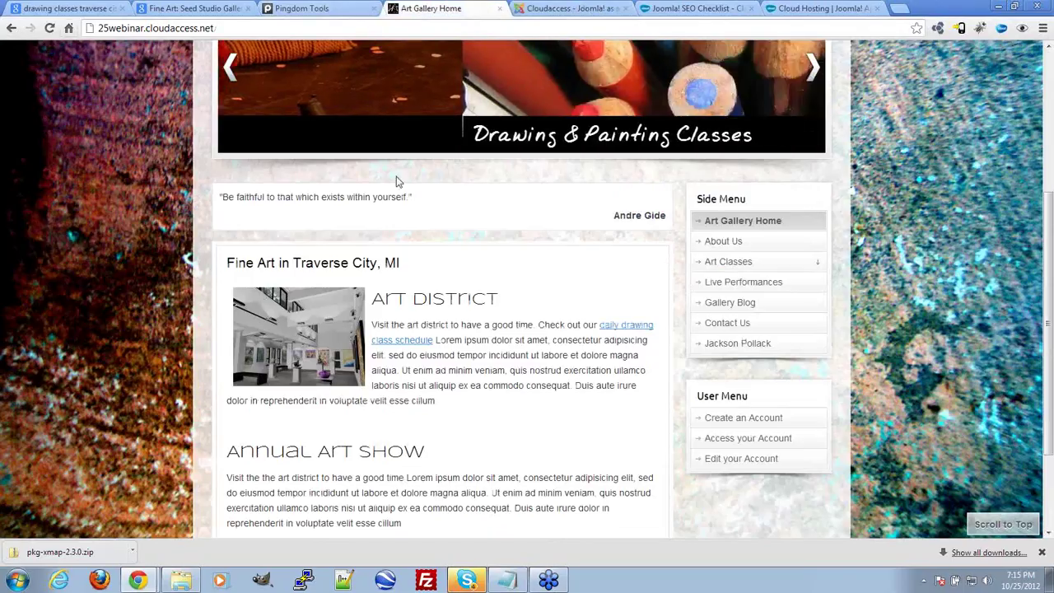
pyautogui.scroll(4, 436, 290)
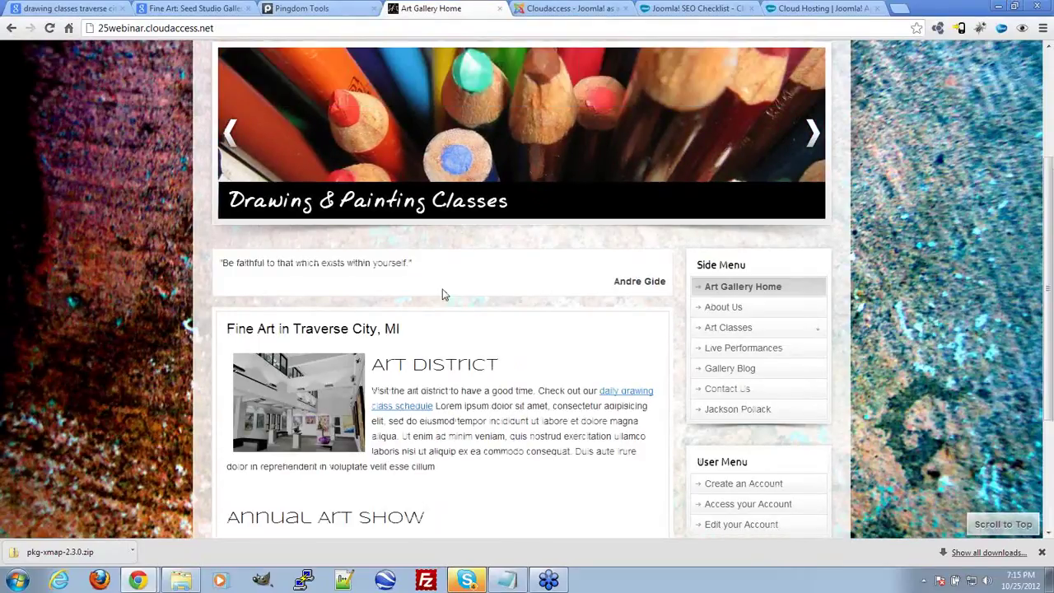
pyautogui.click(390, 238)
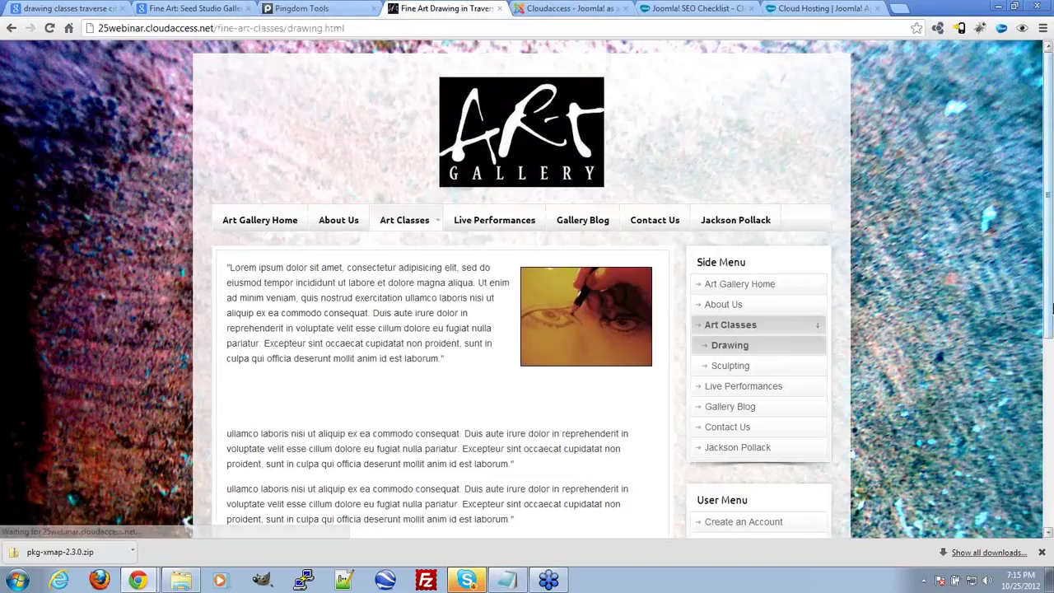
pyautogui.scroll(-4, 236, 435)
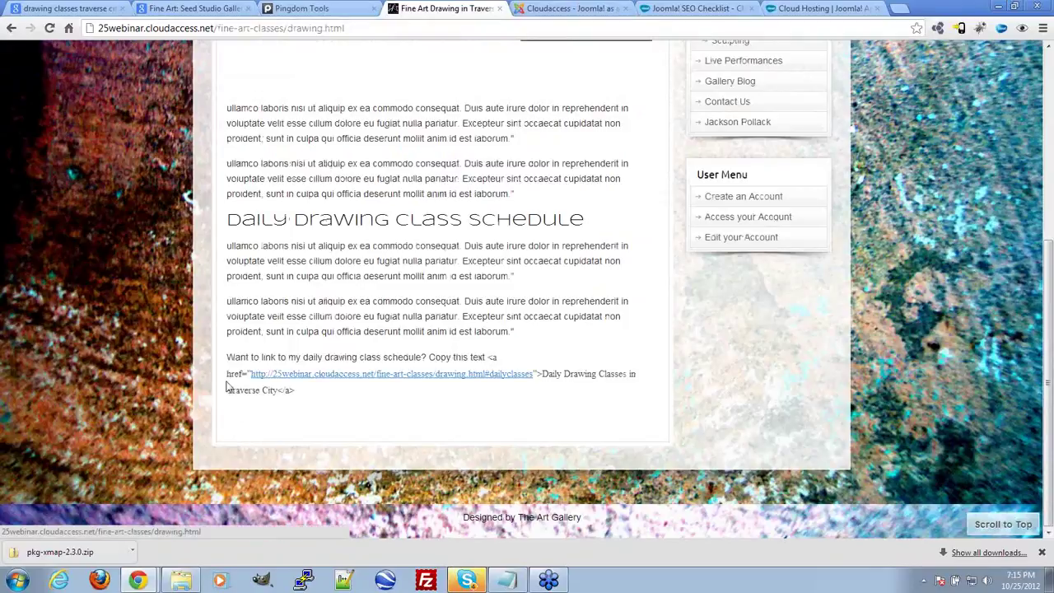
# Examine the copyable link code under the Daily Drawing Class Schedule section, from the opening tag to the closing tag
pyautogui.moveTo(310, 407); pyautogui.dragTo(287, 402)
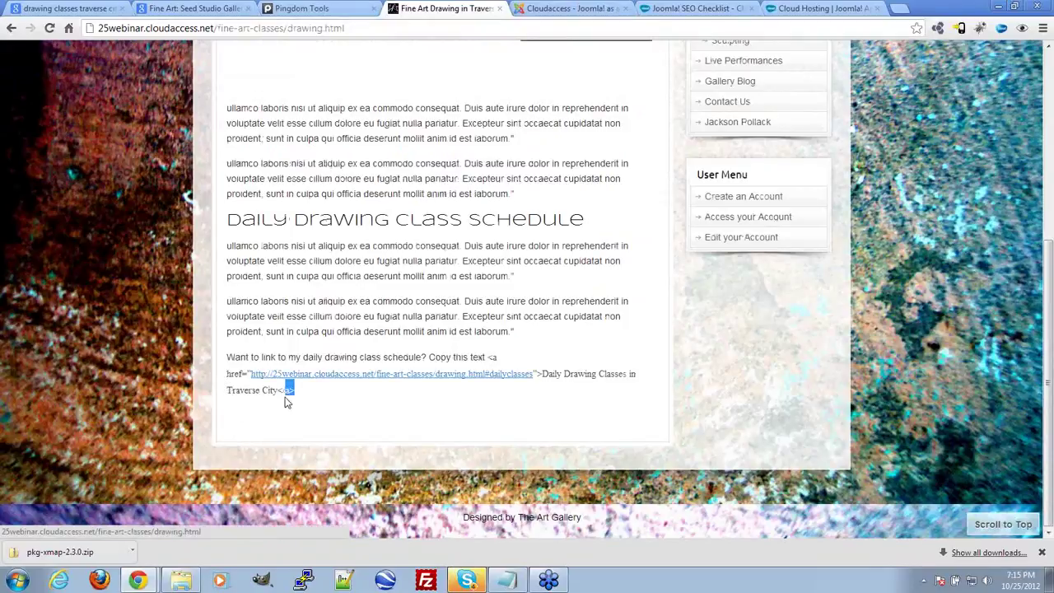
pyautogui.click(491, 358)
pyautogui.moveTo(498, 361); pyautogui.dragTo(501, 390)
pyautogui.click(486, 404)
pyautogui.moveTo(491, 357); pyautogui.dragTo(500, 384)
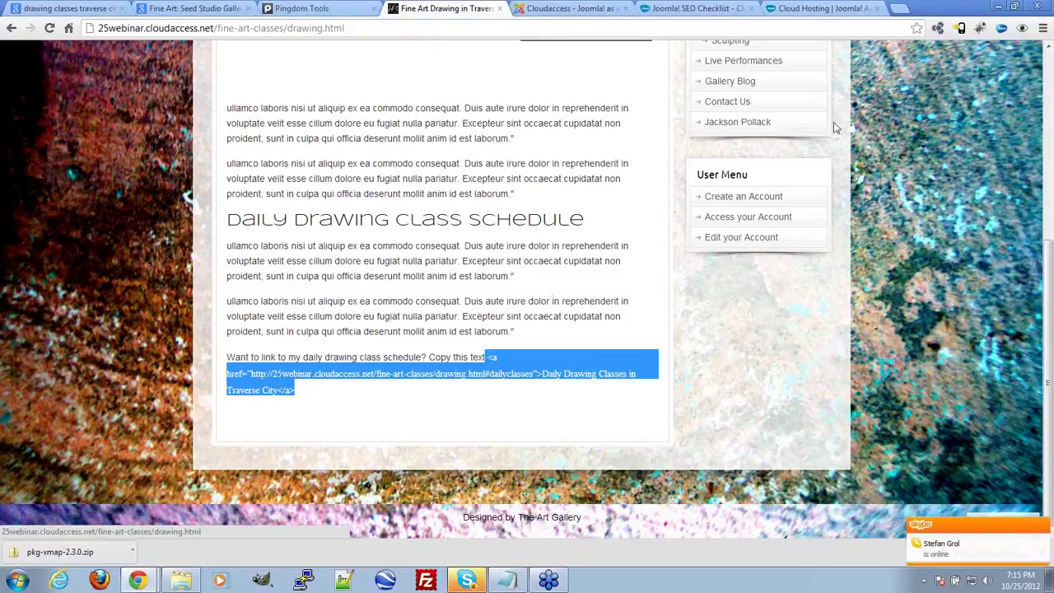
pyautogui.click(557, 389)
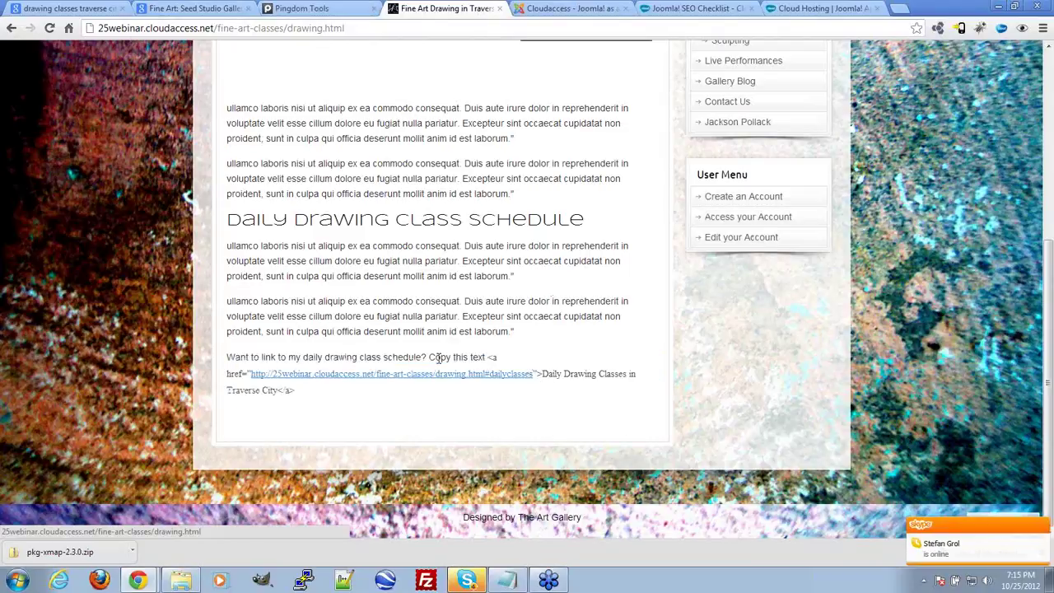
pyautogui.moveTo(491, 356); pyautogui.dragTo(505, 391)
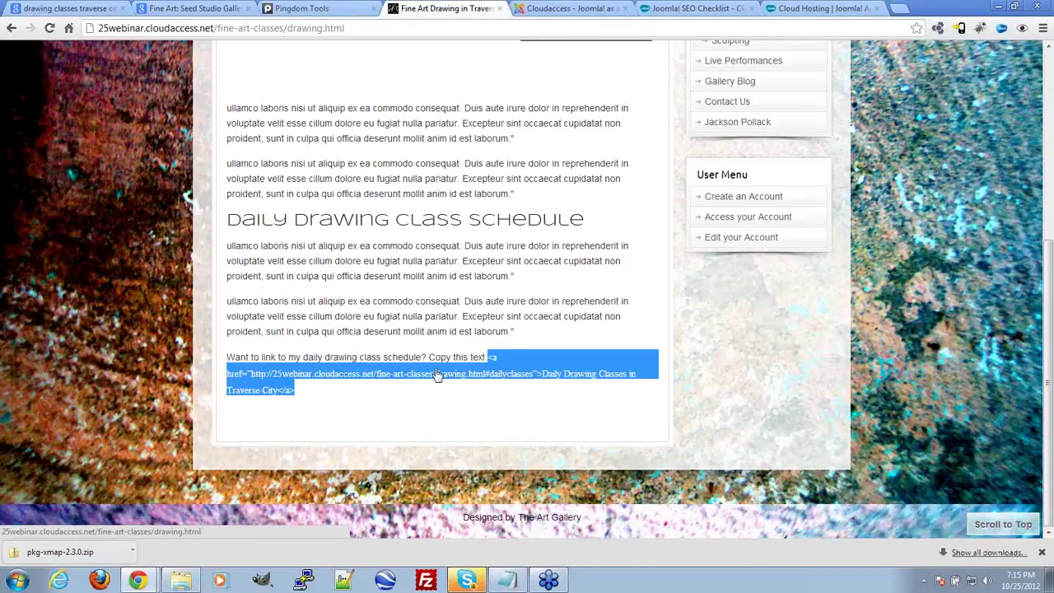
pyautogui.scroll(3, 449, 423)
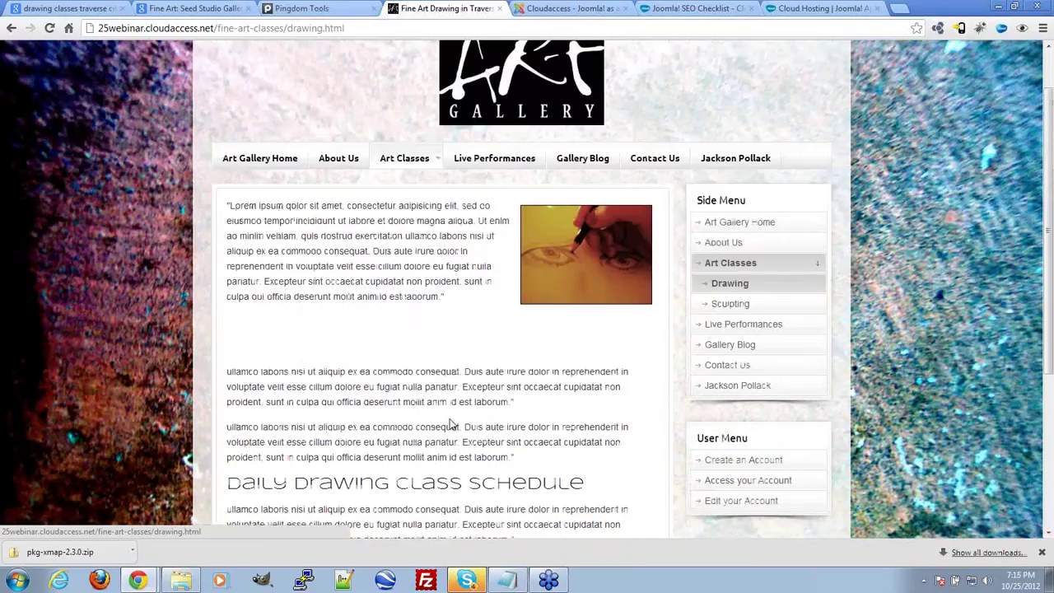
pyautogui.scroll(-3, 452, 428)
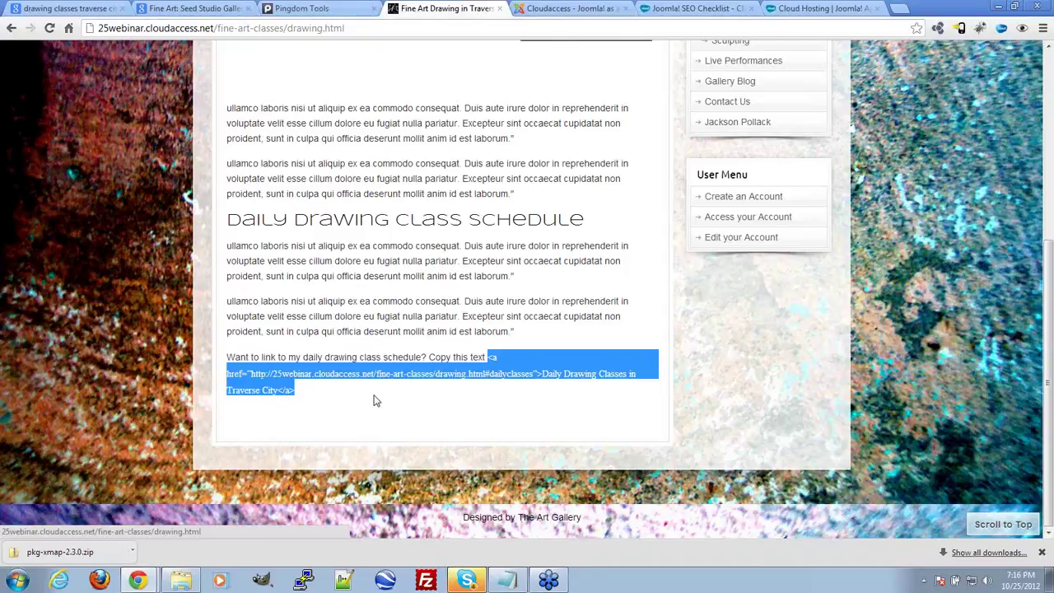
pyautogui.click(551, 354)
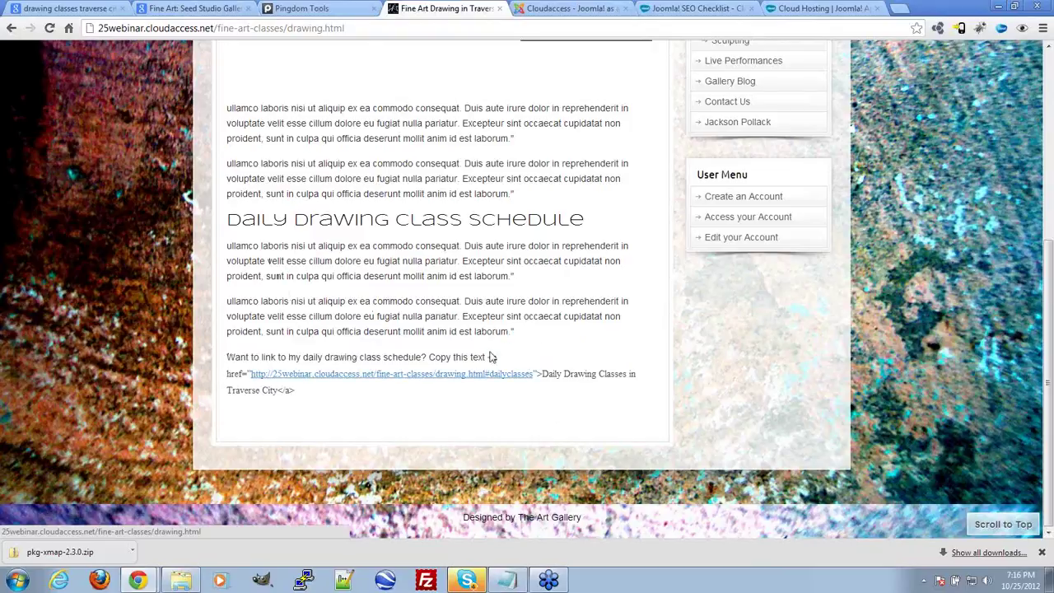
pyautogui.scroll(1, 668, 416)
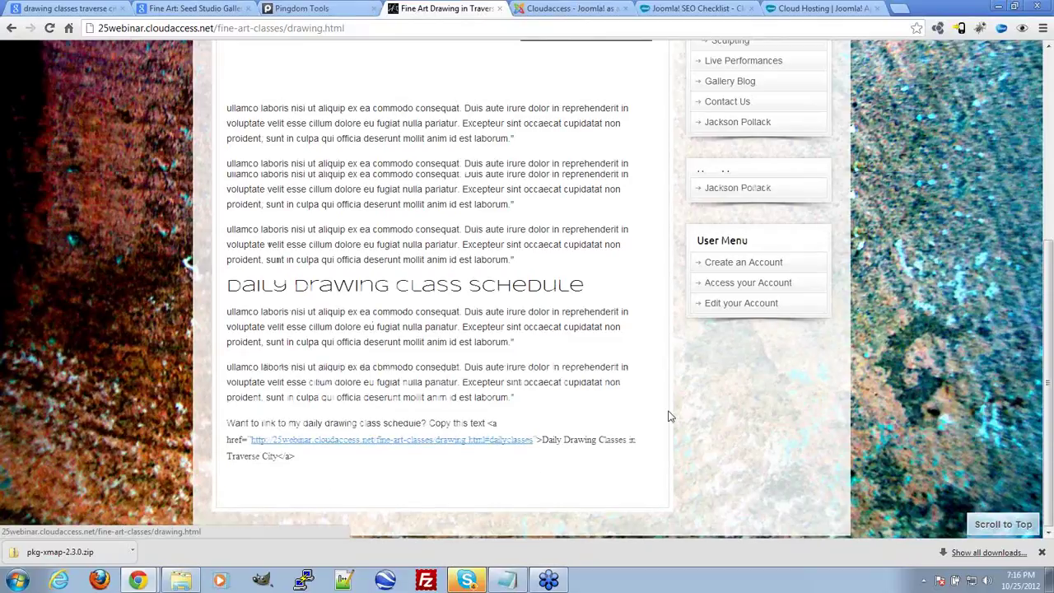
pyautogui.scroll(4, 668, 416)
pyautogui.scroll(-4, 576, 405)
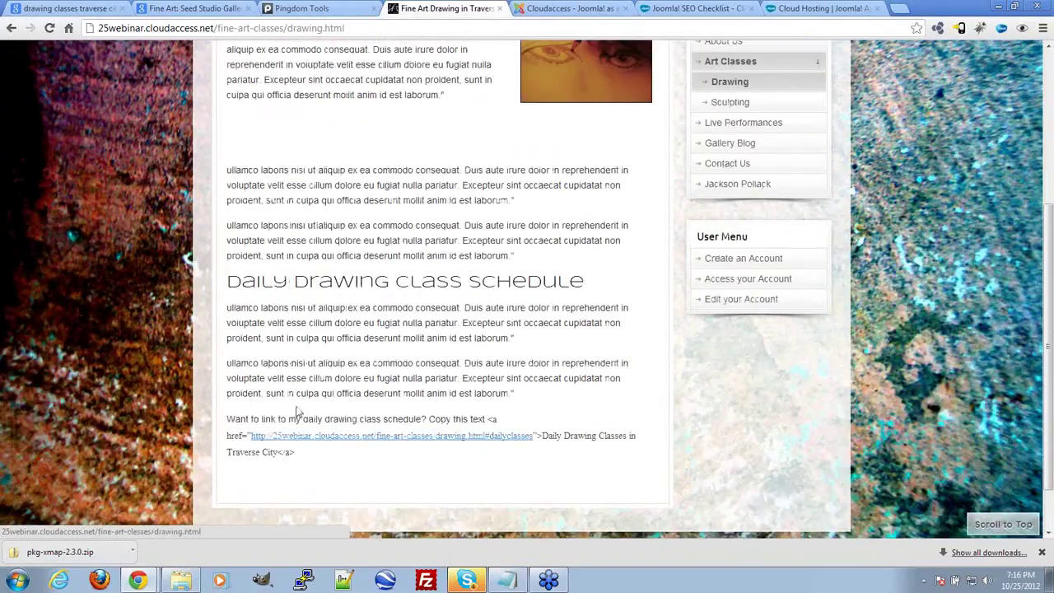
pyautogui.moveTo(491, 417)
pyautogui.mouseDown()
pyautogui.moveTo(541, 447)
pyautogui.moveTo(548, 466)
pyautogui.mouseUp()
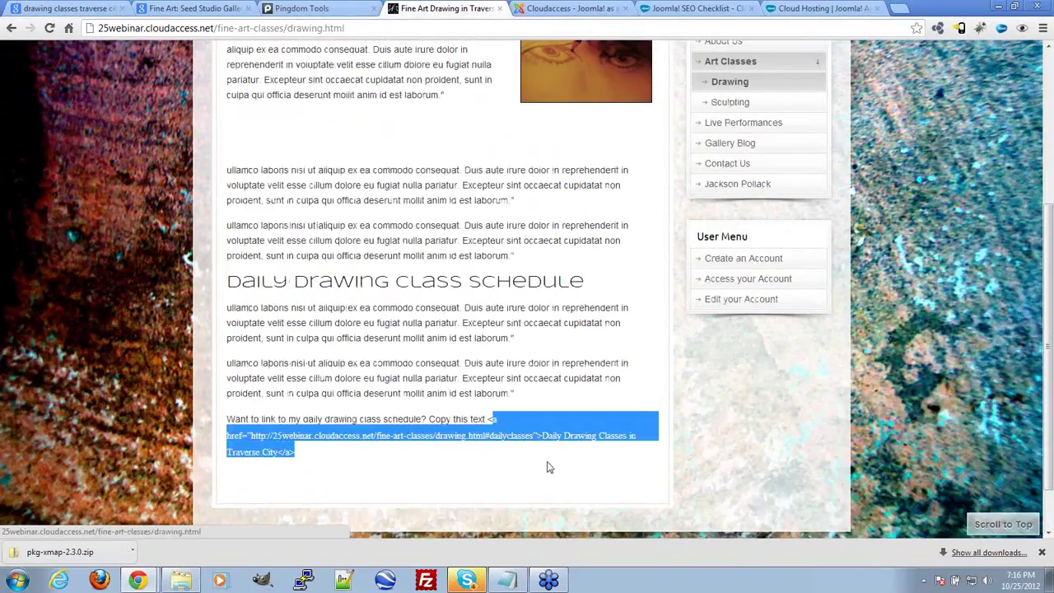
pyautogui.click(536, 463)
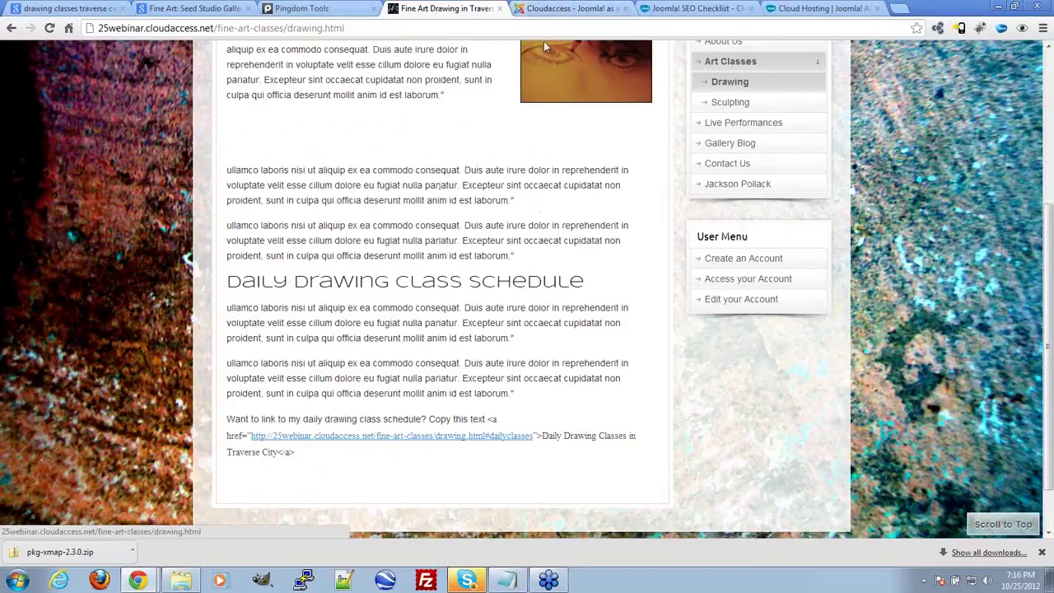
# Review the Inbound Links and Local Business Listings items in the Joomla! SEO Checklist article
pyautogui.click(735, 8)
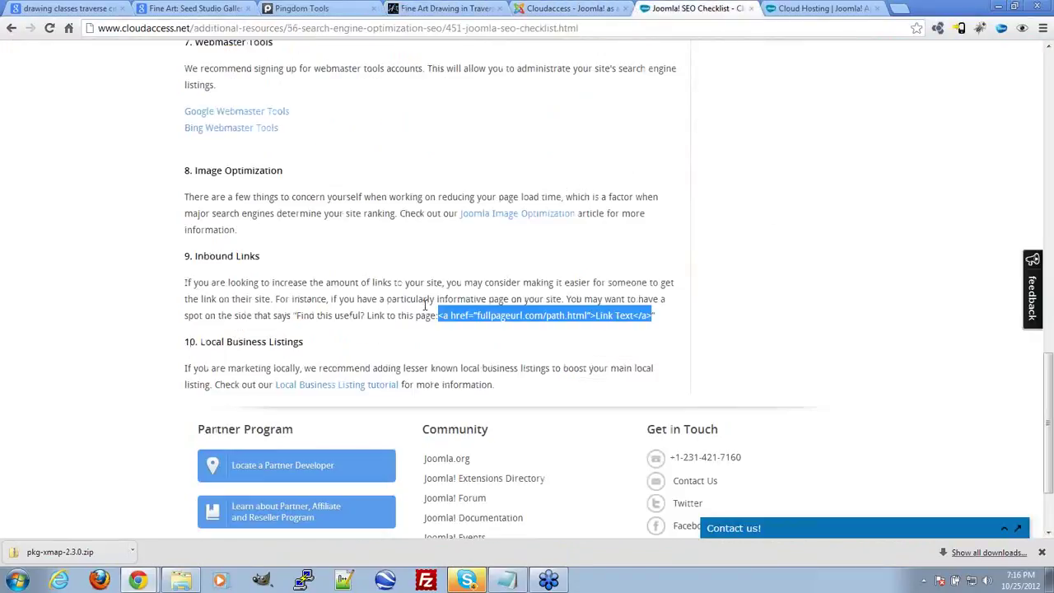
pyautogui.click(453, 311)
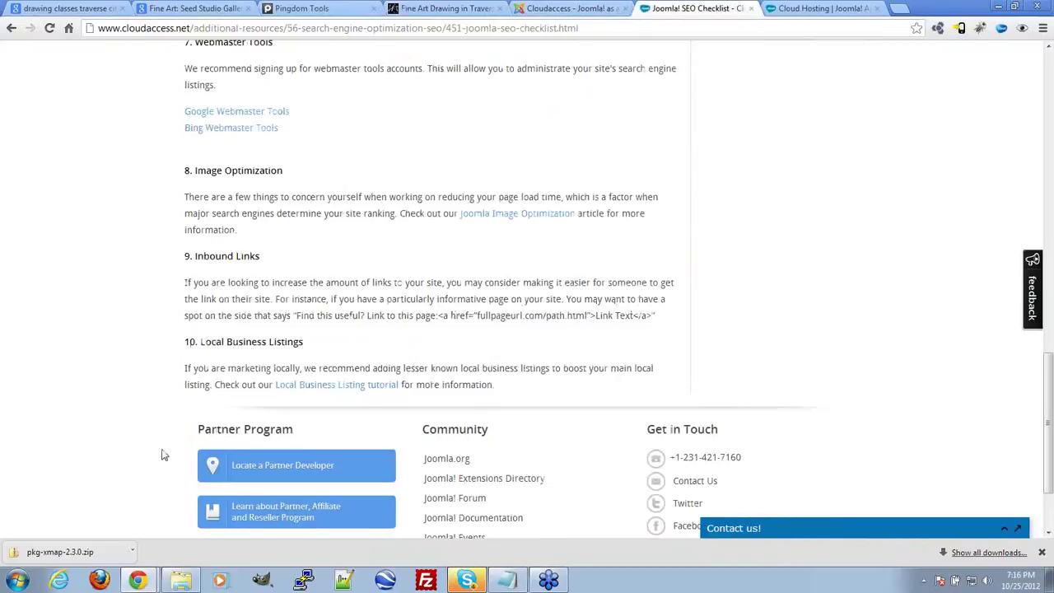
pyautogui.scroll(4, 469, 283)
pyautogui.scroll(-5, 296, 236)
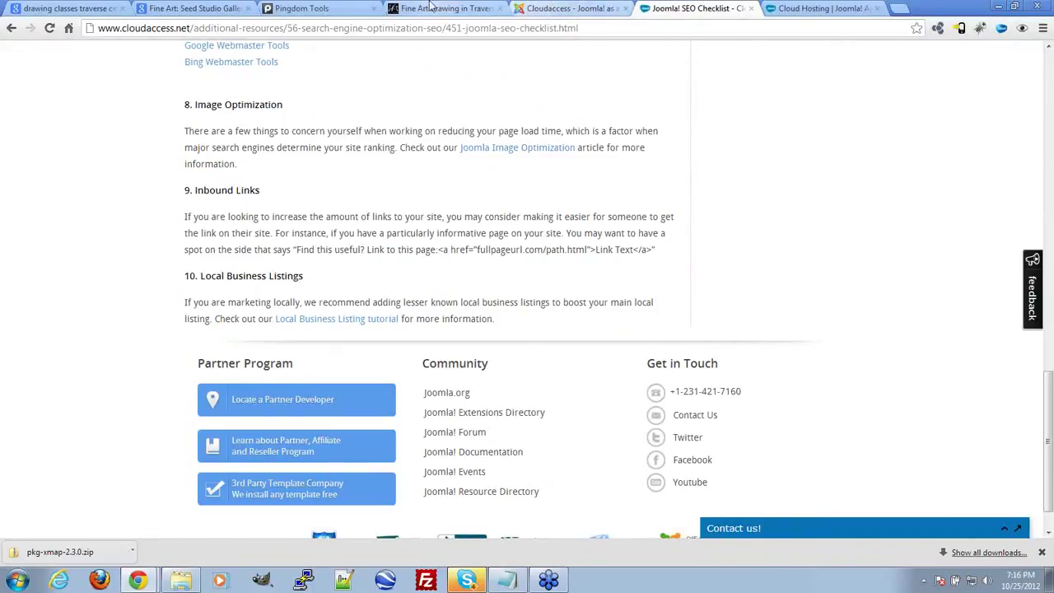
# Open yahoo.com in a new browser tab
pyautogui.click(901, 8)
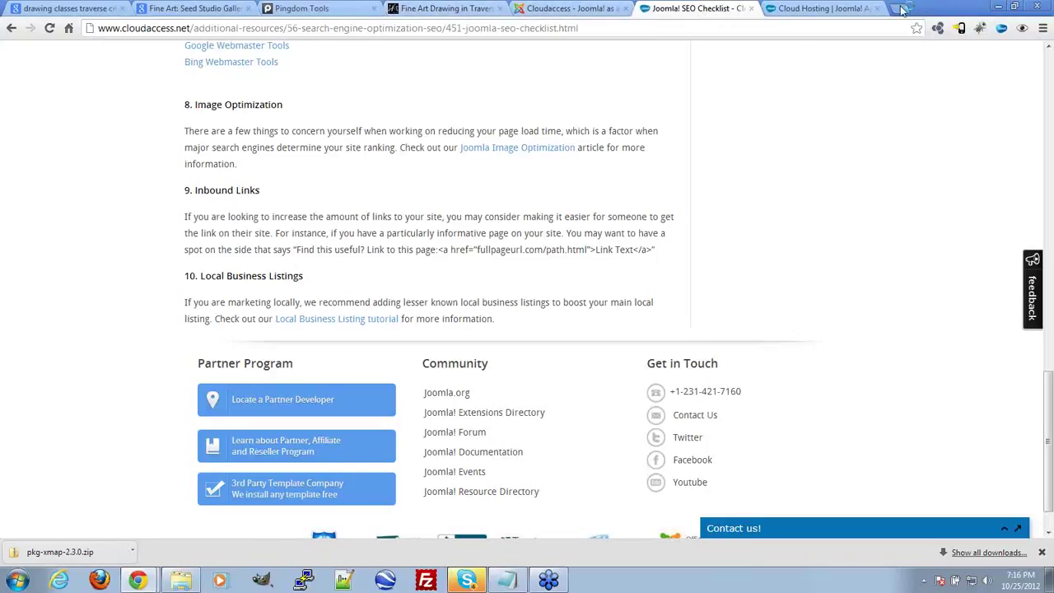
pyautogui.write('yaho')
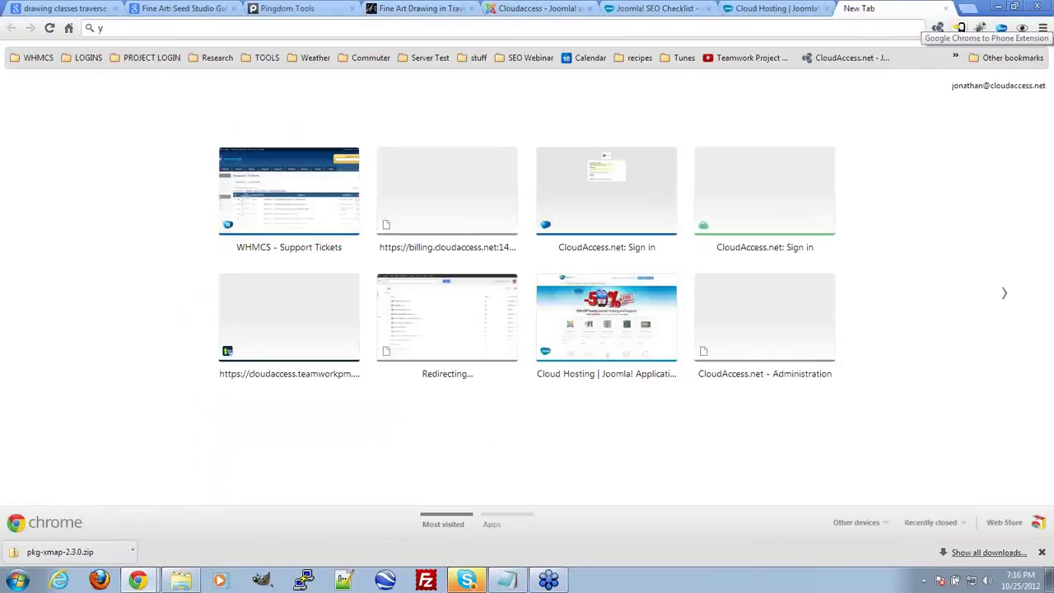
pyautogui.write('o.com')
pyautogui.press('Return')
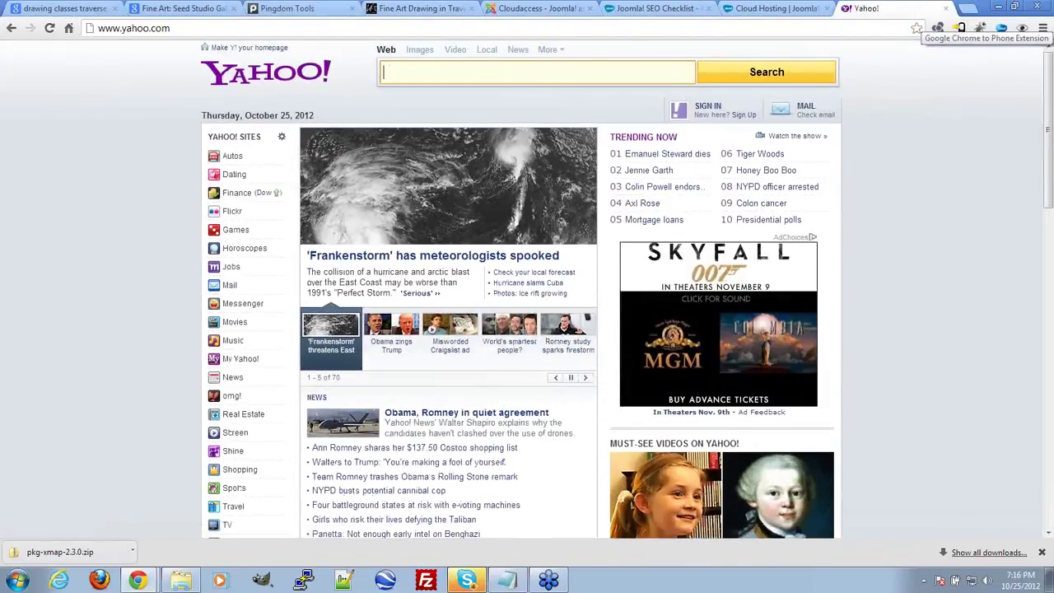
# Search Yahoo for site:cloudaccess.net and look through the addresses of the listed sites
pyautogui.press('BackSpace')
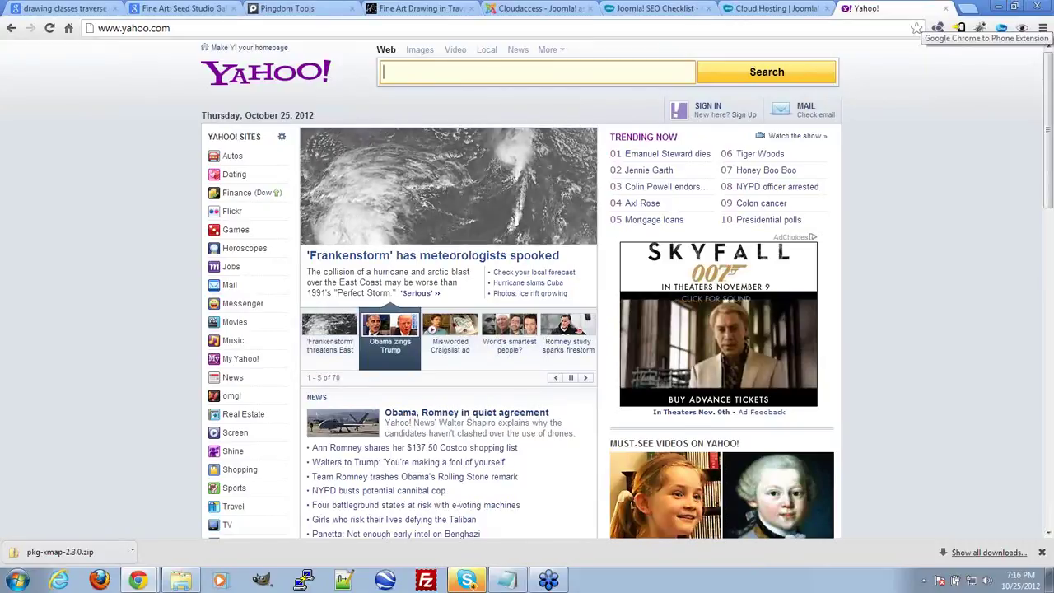
pyautogui.write('site')
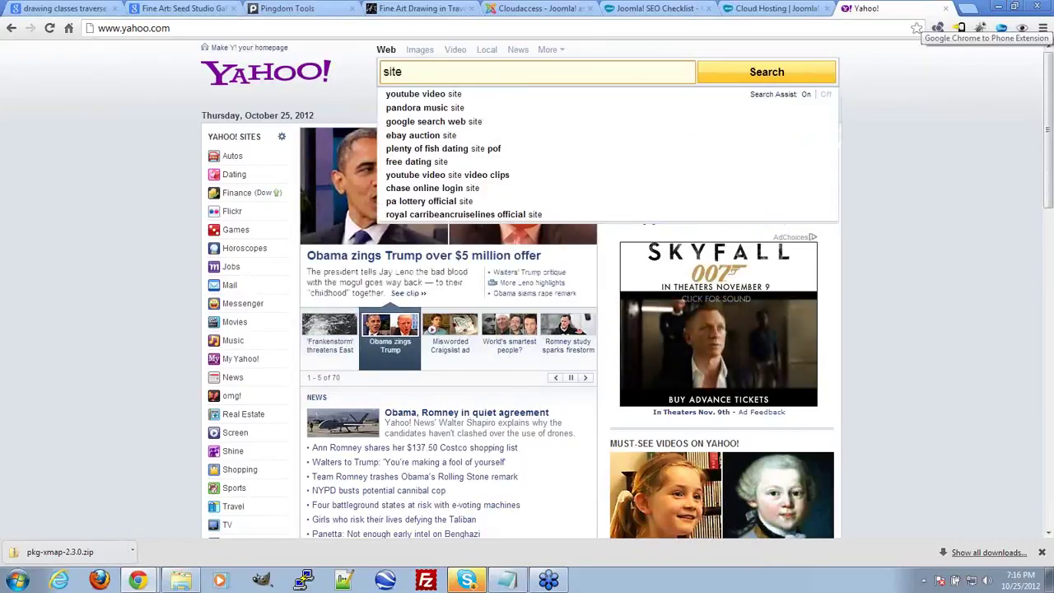
pyautogui.write(':cl')
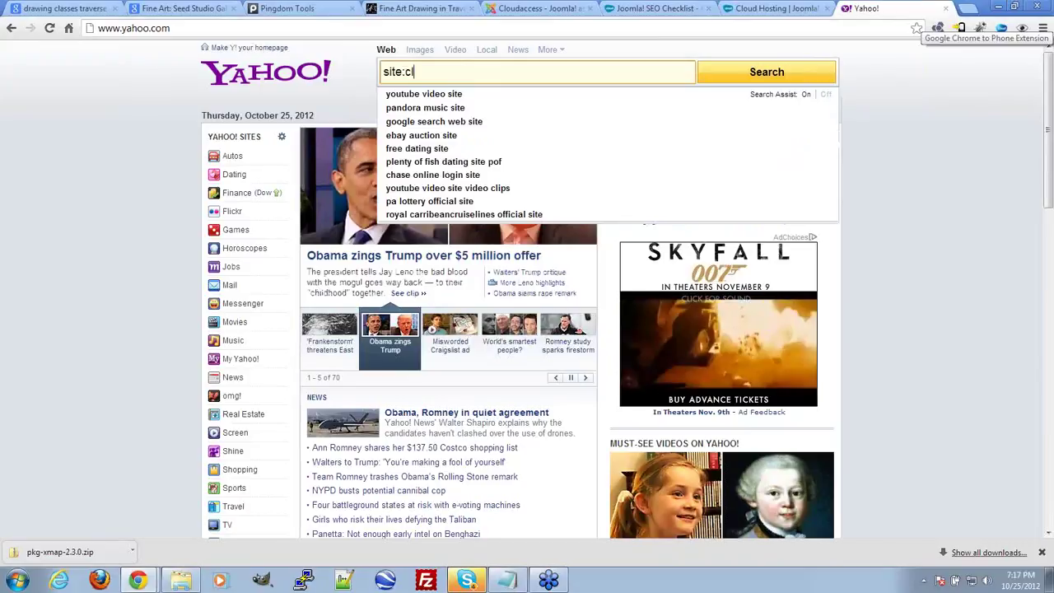
pyautogui.write('oudaccess.net')
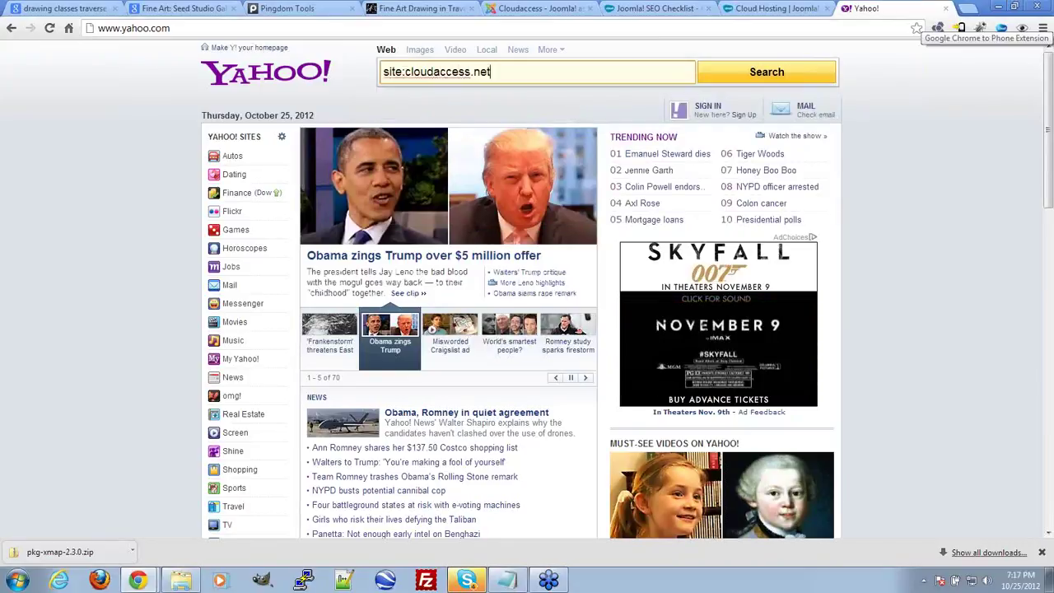
pyautogui.press('Return')
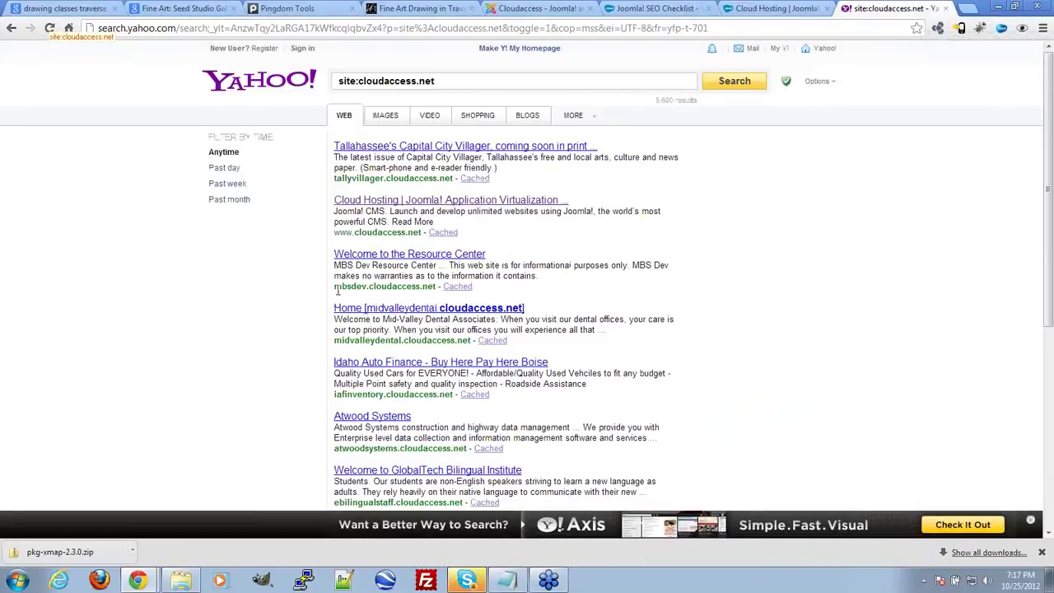
pyautogui.moveTo(335, 287); pyautogui.dragTo(423, 287)
pyautogui.click(344, 286)
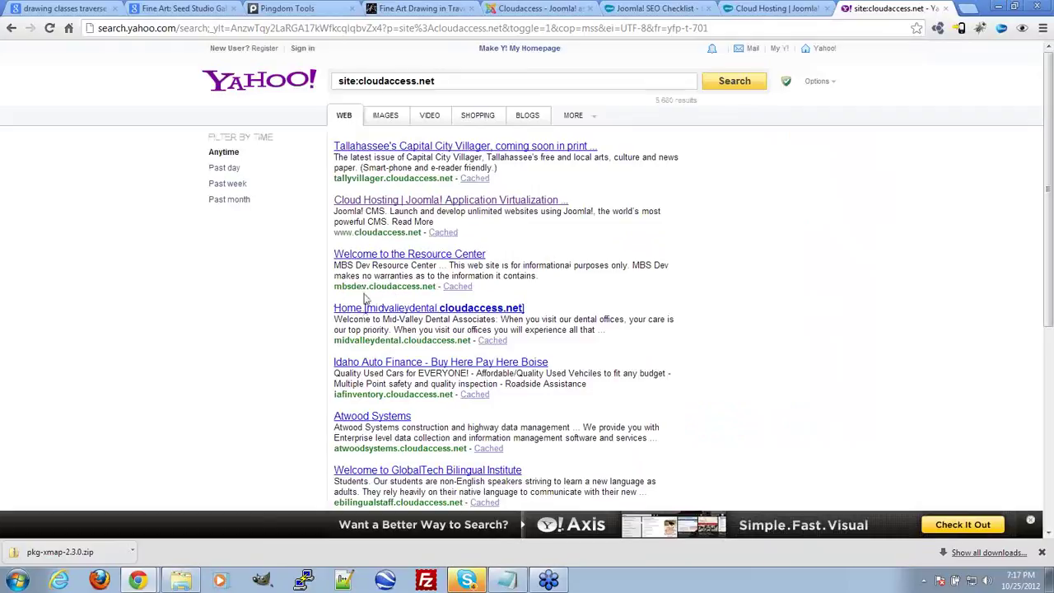
pyautogui.scroll(-3, 396, 324)
pyautogui.scroll(3, 513, 357)
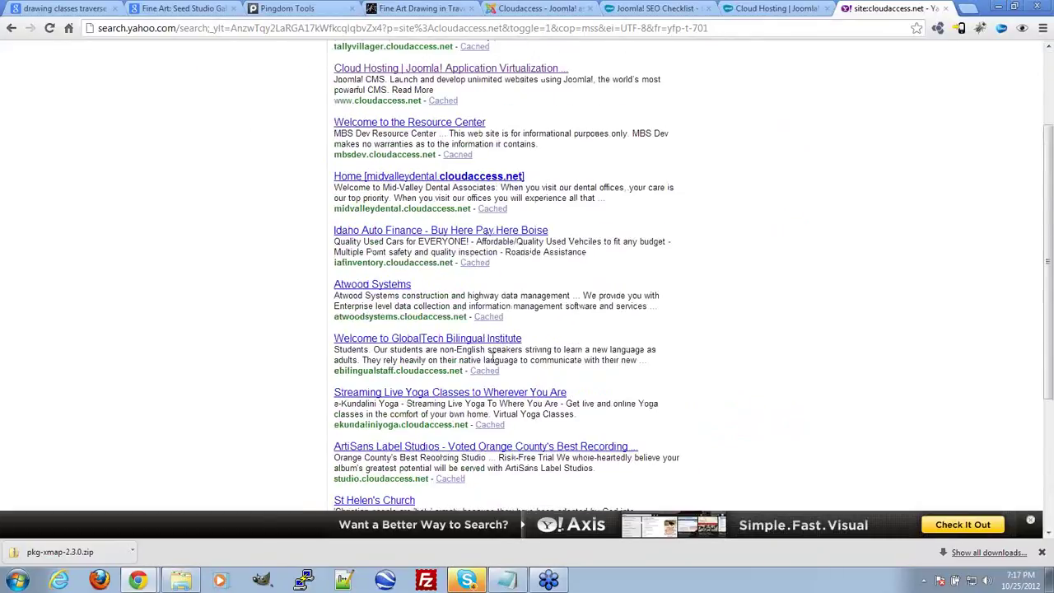
# Select the domain in the Yahoo site: query and copy the Seed Studio Gallery site's address, seedstudiogallery.com
pyautogui.moveTo(359, 81); pyautogui.dragTo(438, 83)
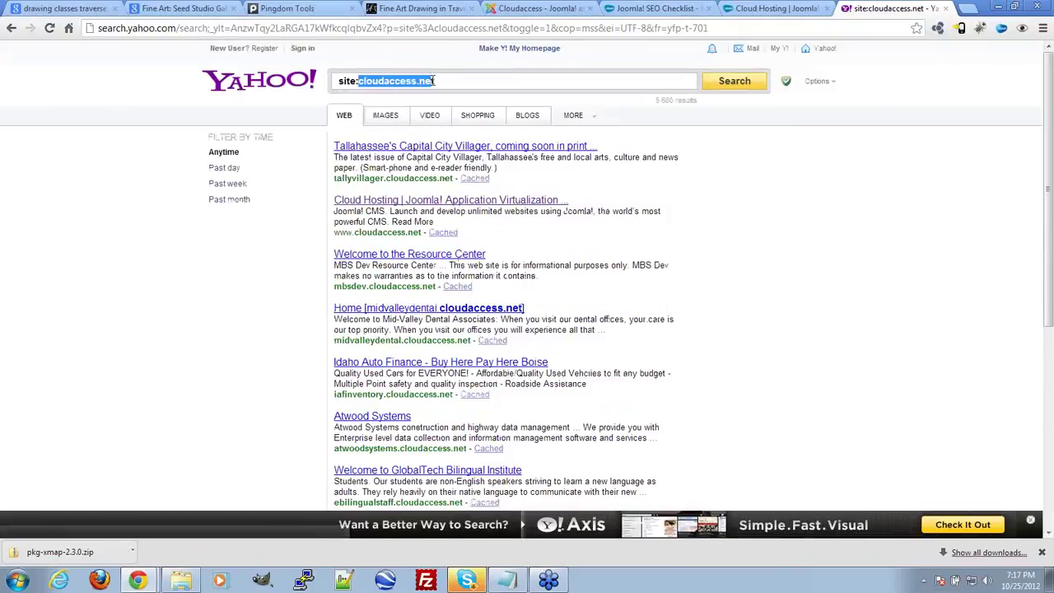
pyautogui.click(181, 8)
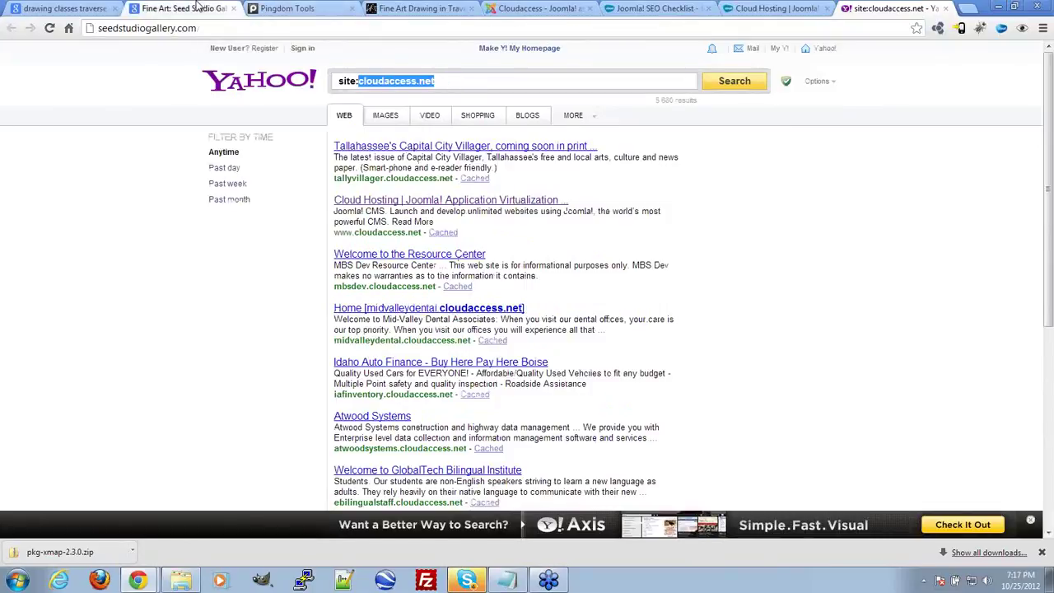
pyautogui.click(189, 28)
pyautogui.hotkey('ctrl', 'c')
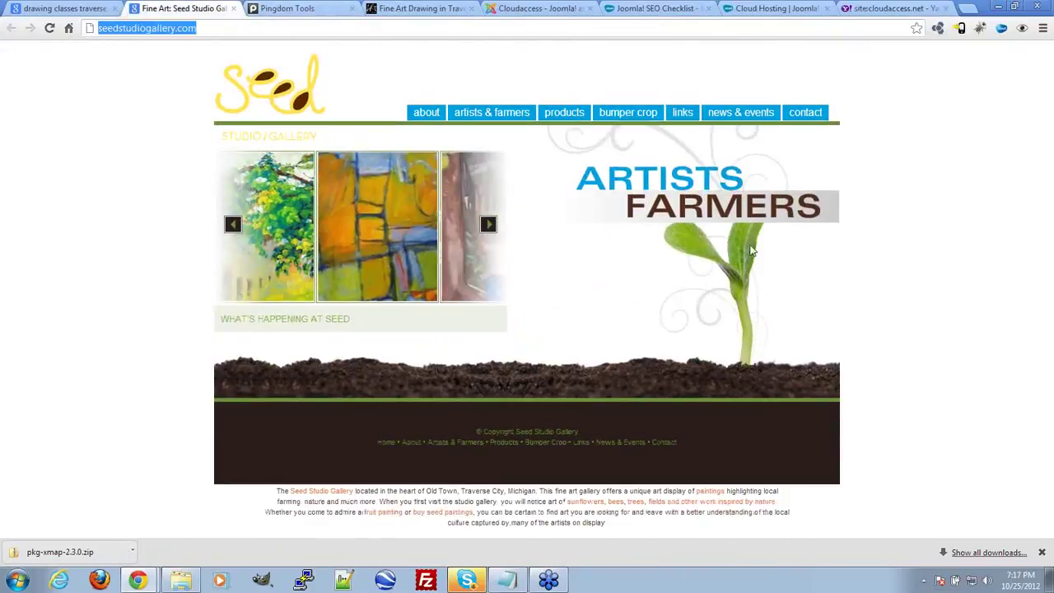
# Replace the domain in the Yahoo site: query with the copied gallery address and search for site:seedstudiogallery.com/
pyautogui.click(654, 8)
pyautogui.click(862, 6)
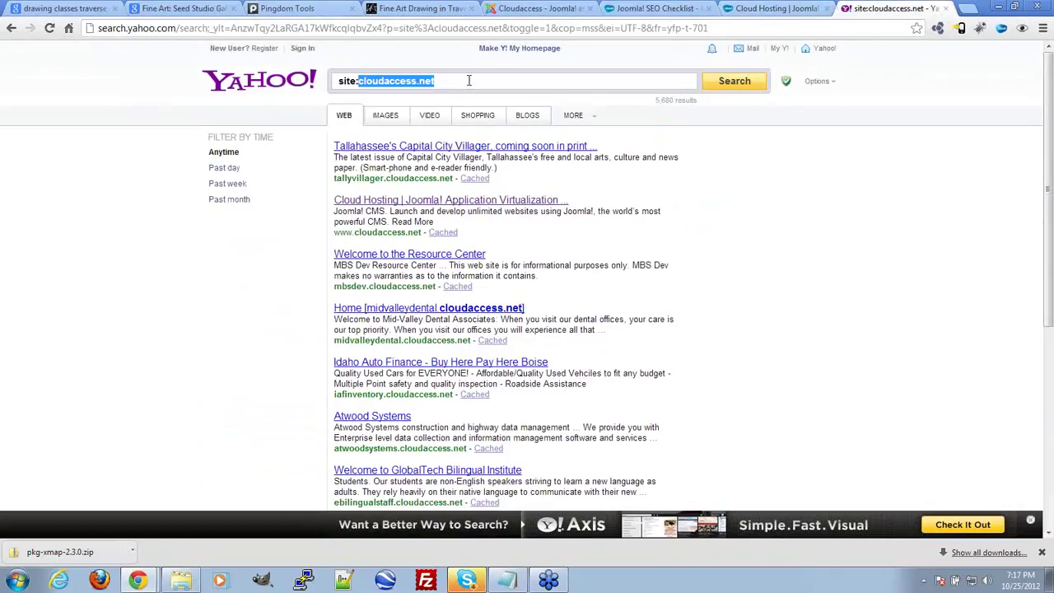
pyautogui.moveTo(470, 80); pyautogui.dragTo(384, 82)
pyautogui.hotkey('ctrl', 'v')
pyautogui.press('BackSpace')
pyautogui.press('BackSpace')
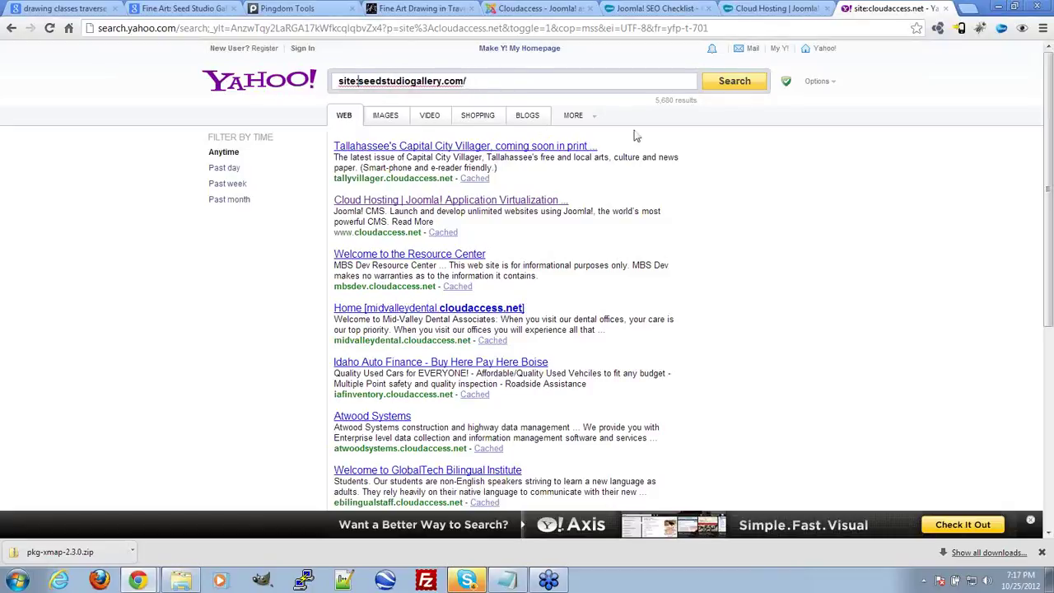
pyautogui.press('Return')
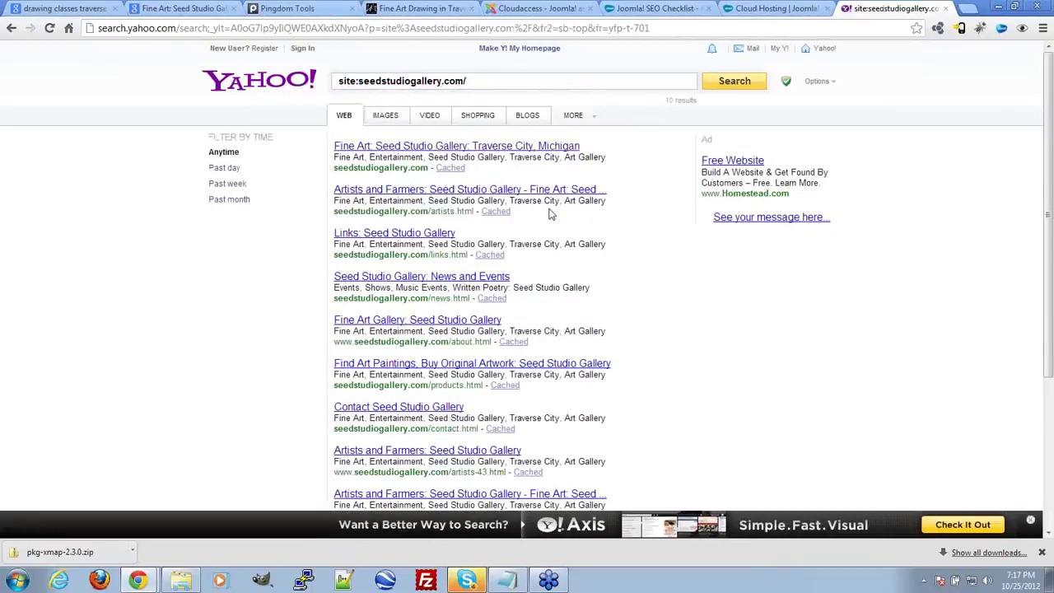
# Remove the trailing slash from the Yahoo query and search again for site:seedstudiogallery.com
pyautogui.click(482, 81)
pyautogui.press('BackSpace')
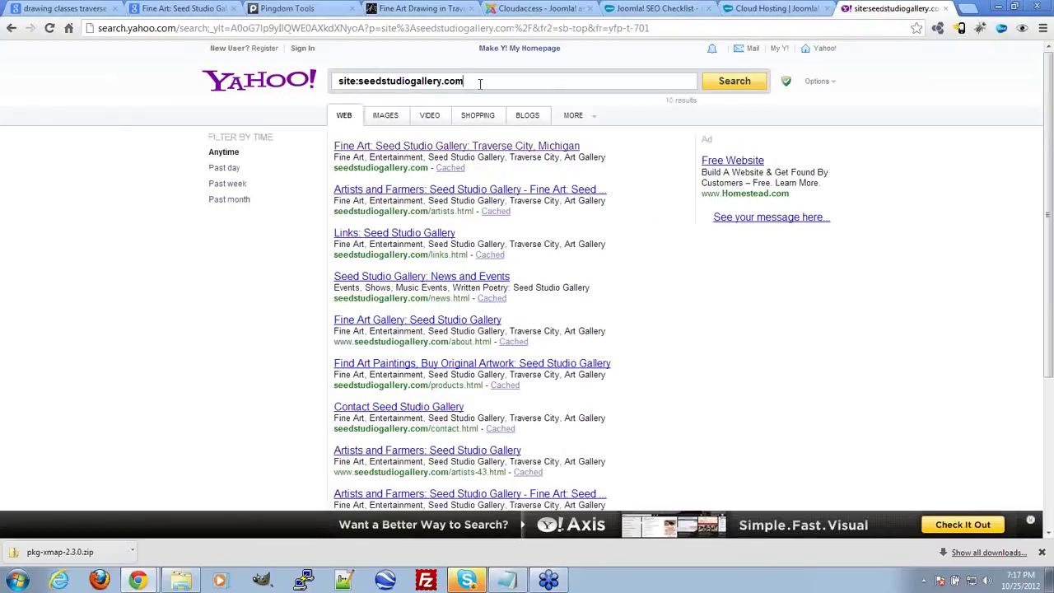
pyautogui.press('Return')
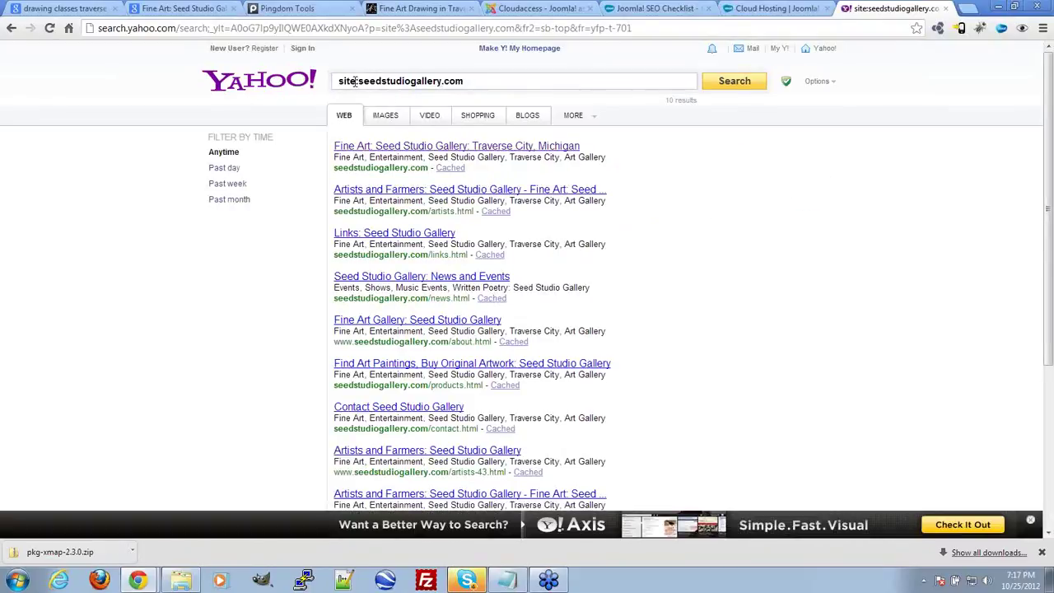
# Look through the listed gallery pages, change the query's operator from site to link, and search Yahoo for link:seedstudiogallery.com
pyautogui.moveTo(356, 81); pyautogui.dragTo(328, 83)
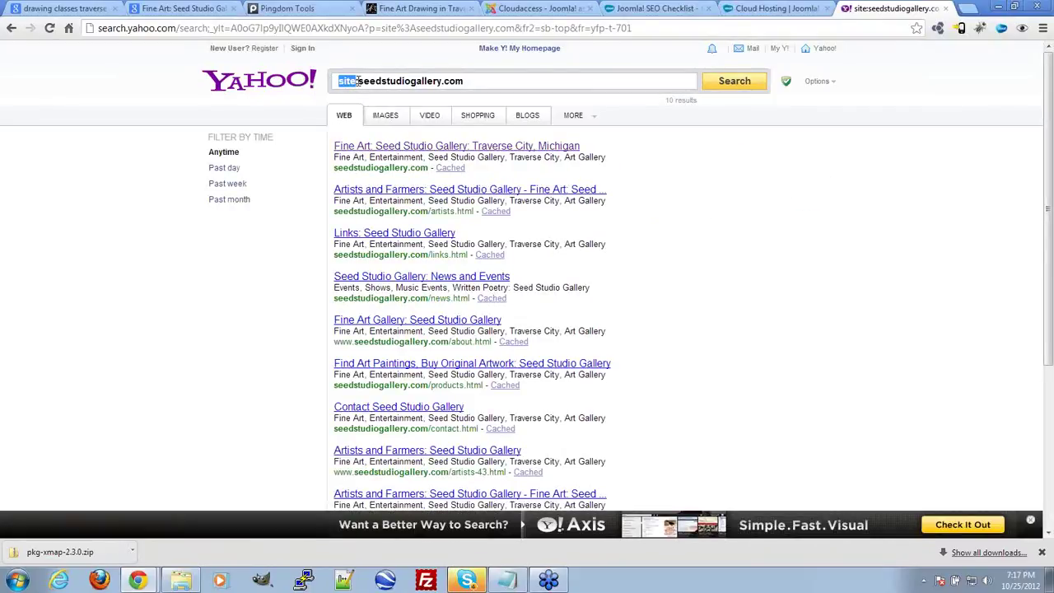
pyautogui.scroll(-5, 670, 251)
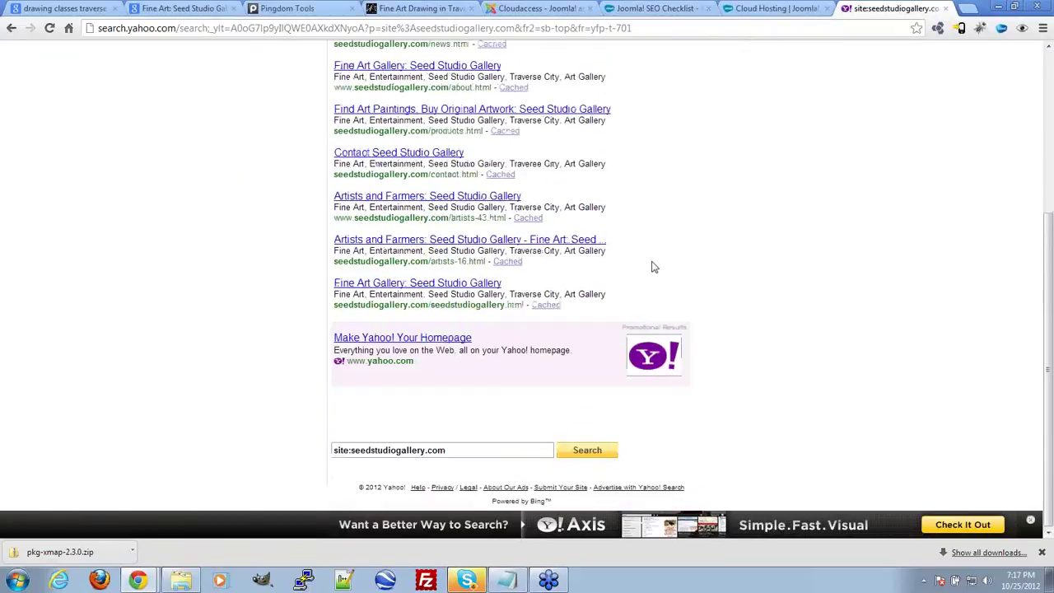
pyautogui.scroll(5, 444, 363)
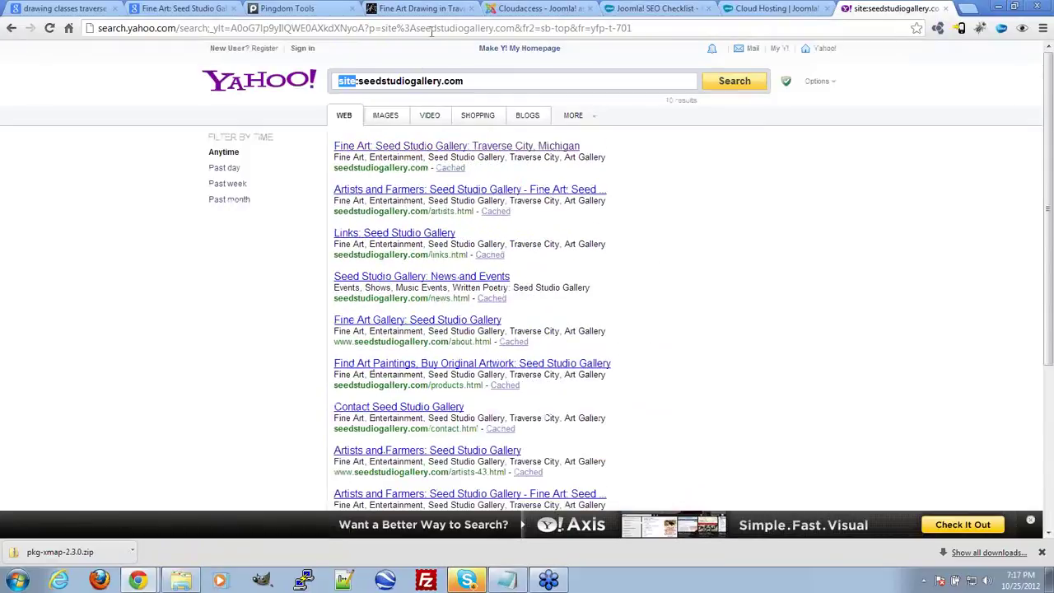
pyautogui.write('link')
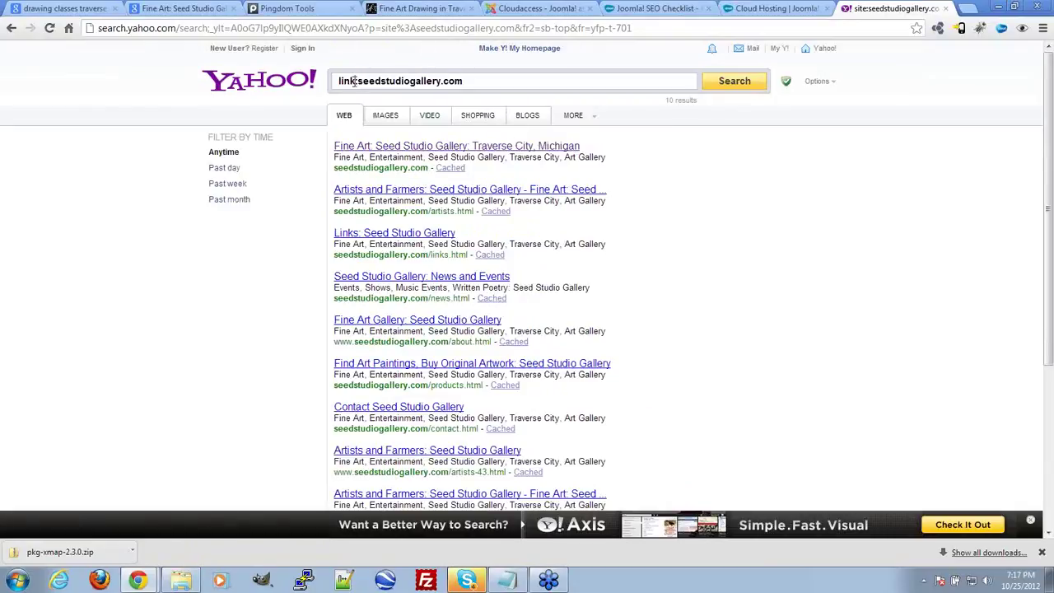
pyautogui.moveTo(362, 80); pyautogui.dragTo(502, 81)
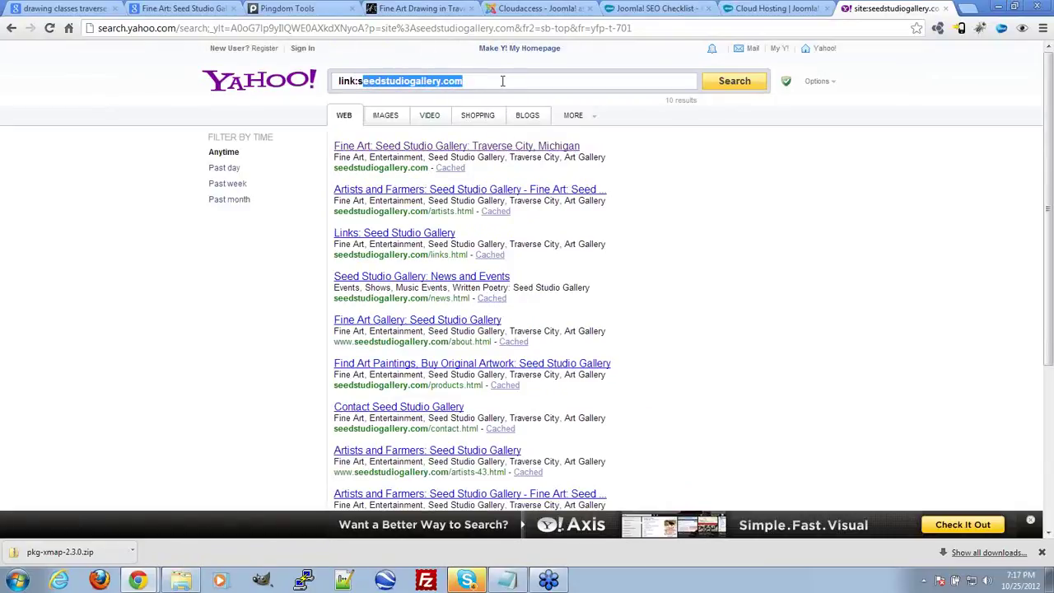
pyautogui.click(755, 88)
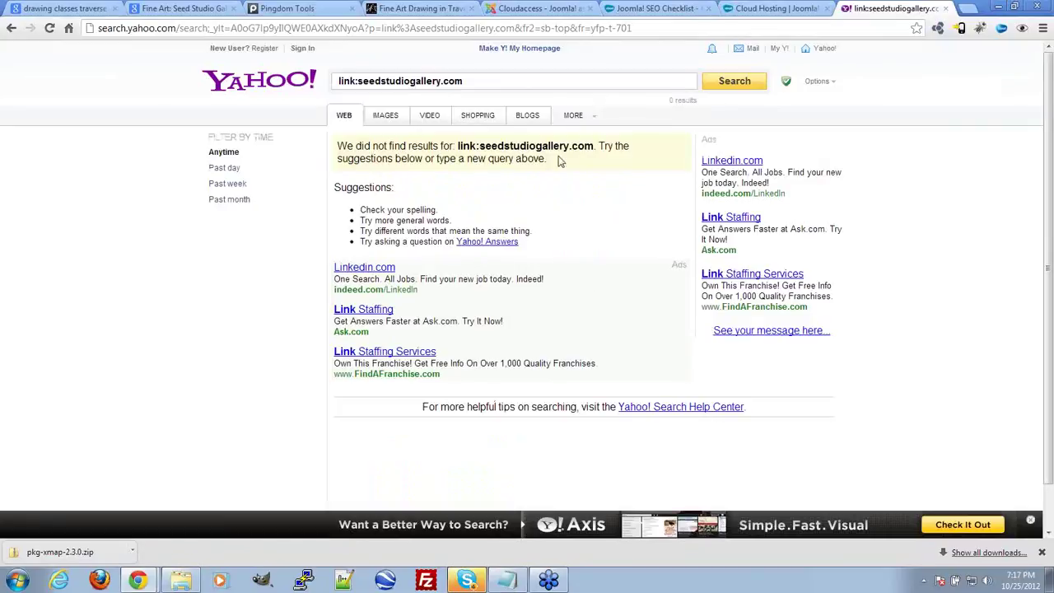
pyautogui.moveTo(557, 162); pyautogui.dragTo(337, 144)
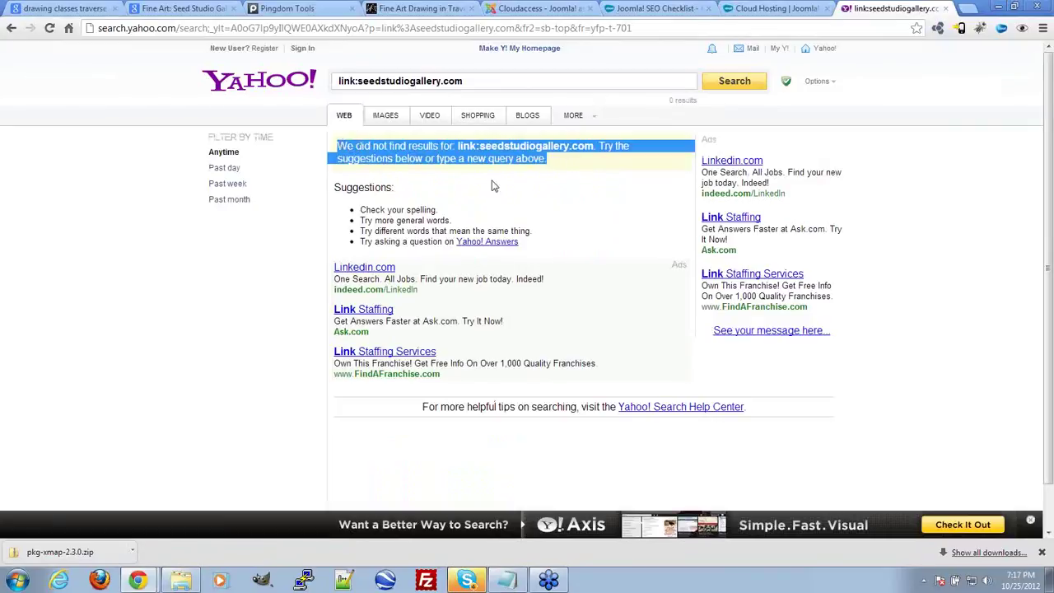
pyautogui.click(492, 186)
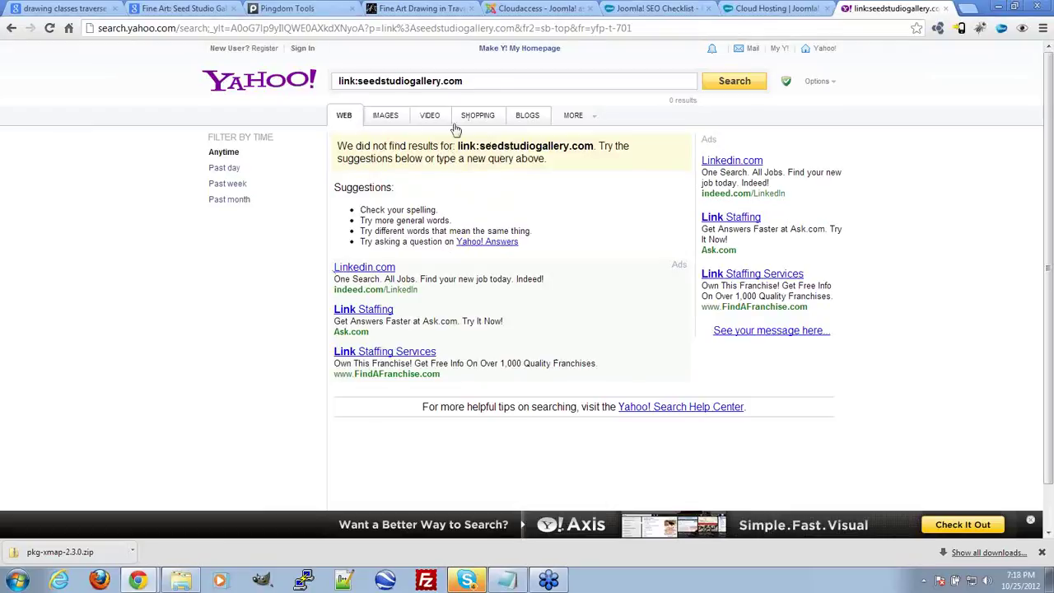
# Copy the link:seedstudiogallery.com query and open google.com in the same browser tab
pyautogui.tripleClick(482, 82)
pyautogui.hotkey('ctrl', 'c')
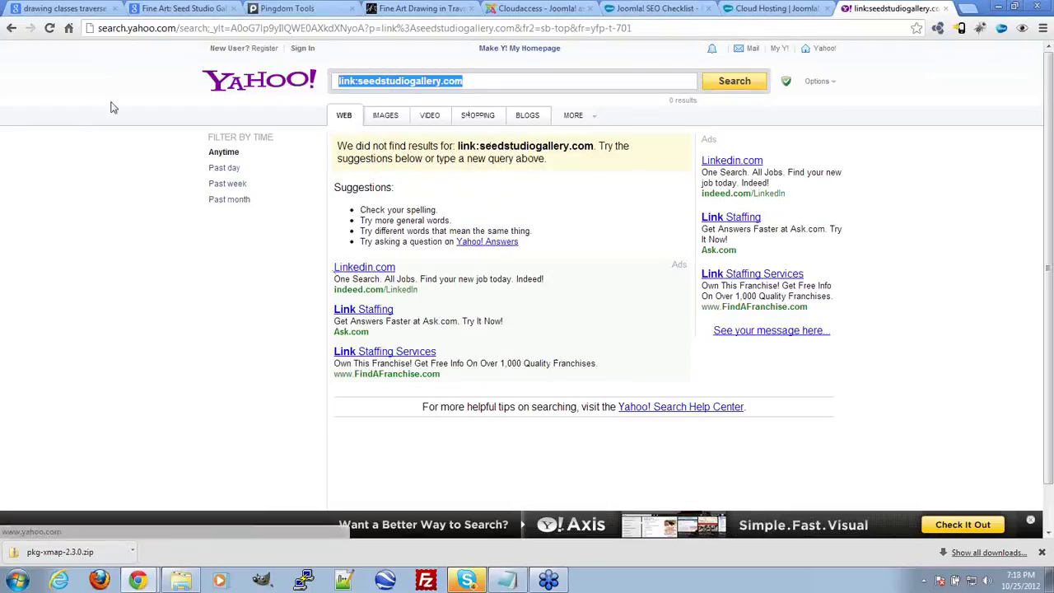
pyautogui.click(175, 27)
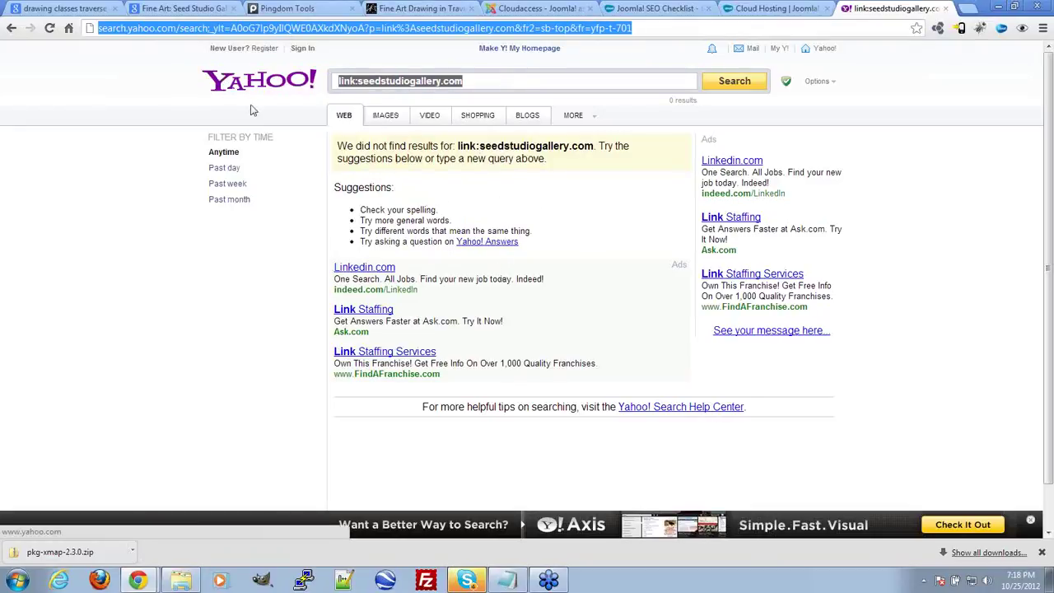
pyautogui.click(649, 24)
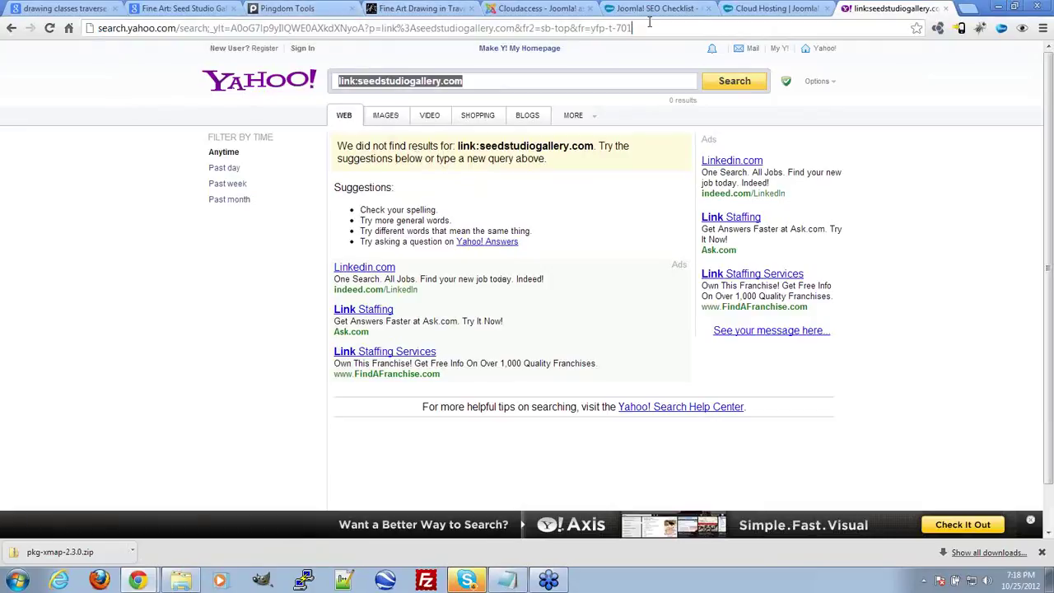
pyautogui.hotkey('ctrl', 'a')
pyautogui.write('googlec')
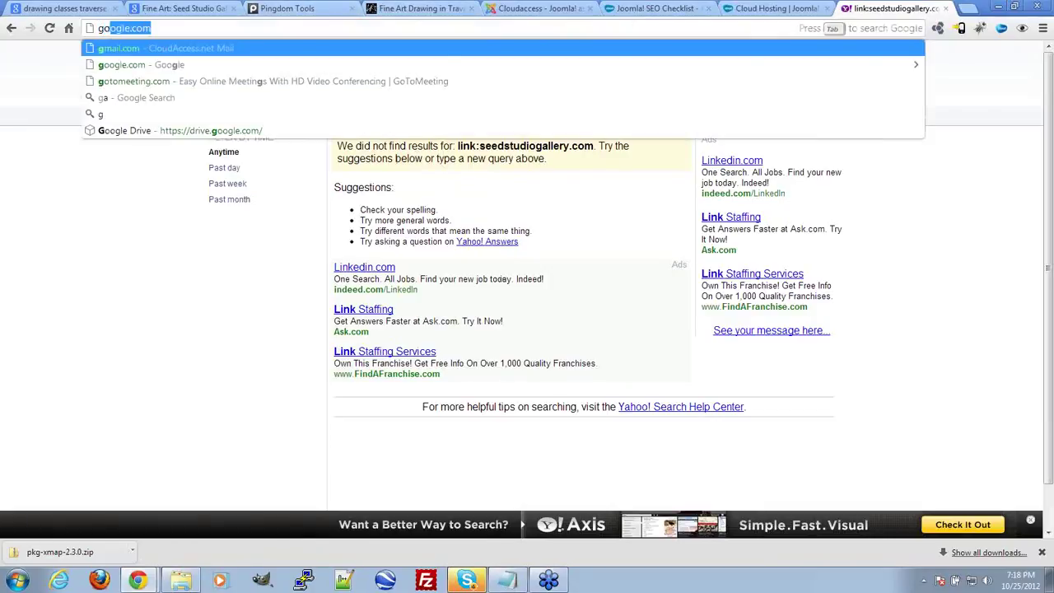
pyautogui.write('.com')
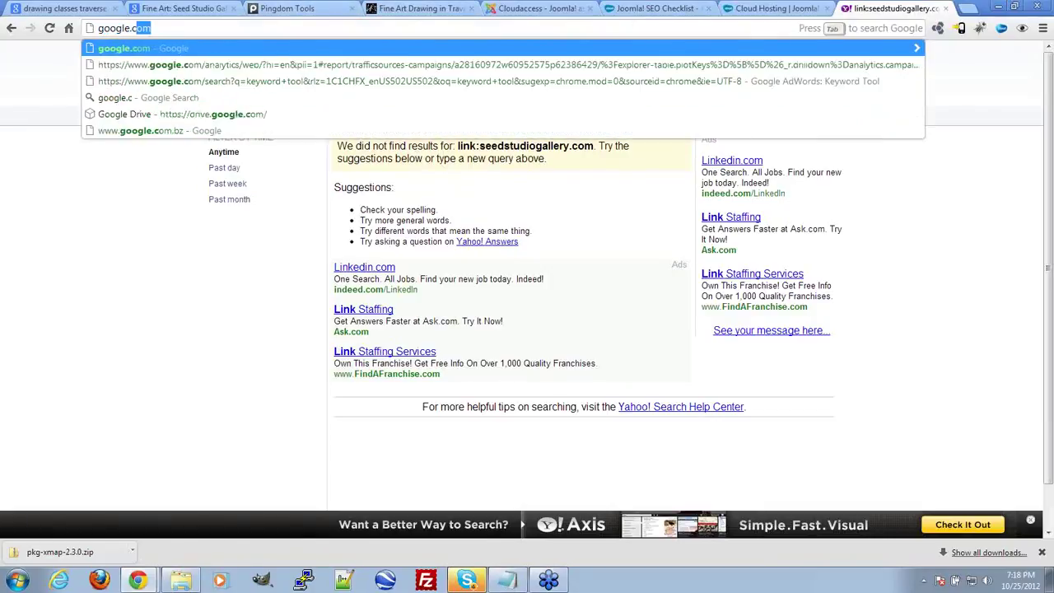
pyautogui.press('Return')
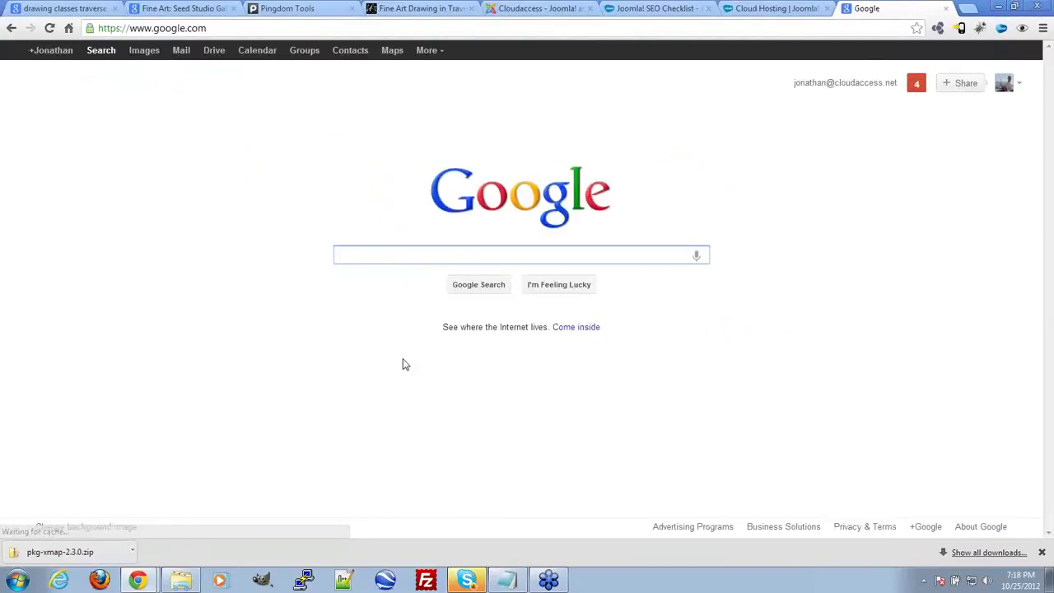
# Search Google for the copied link:seedstudiogallery.com query and check it against the Seed Studio Gallery site
pyautogui.hotkey('ctrl', 'v')
pyautogui.click(560, 88)
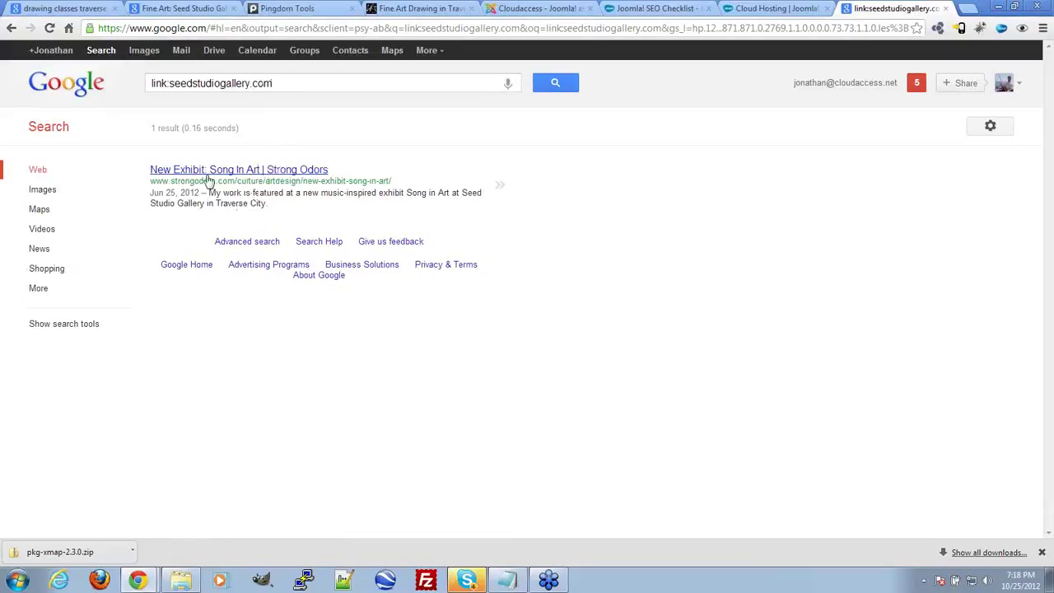
pyautogui.click(185, 8)
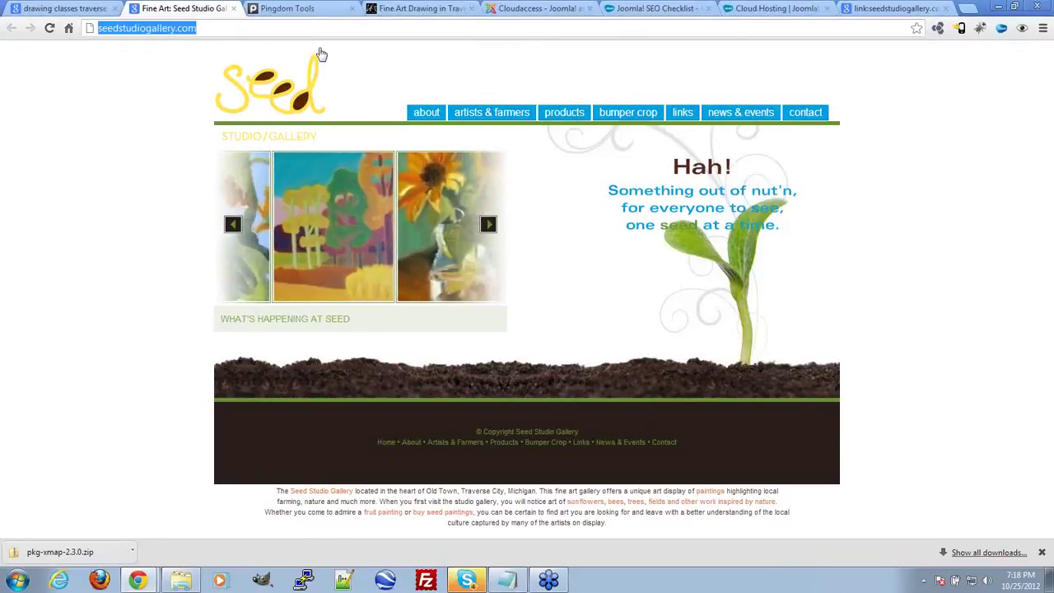
pyautogui.click(893, 8)
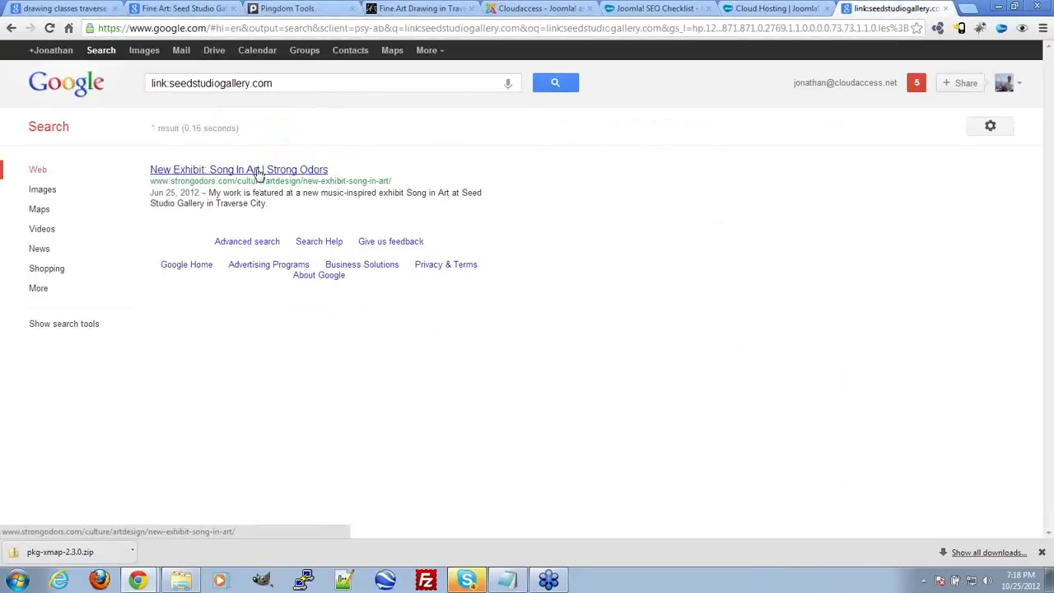
# Open the "New Exhibit: Song In Art" result in a new tab and examine the article for links to Seed Studio Gallery
pyautogui.middleClick(258, 172)
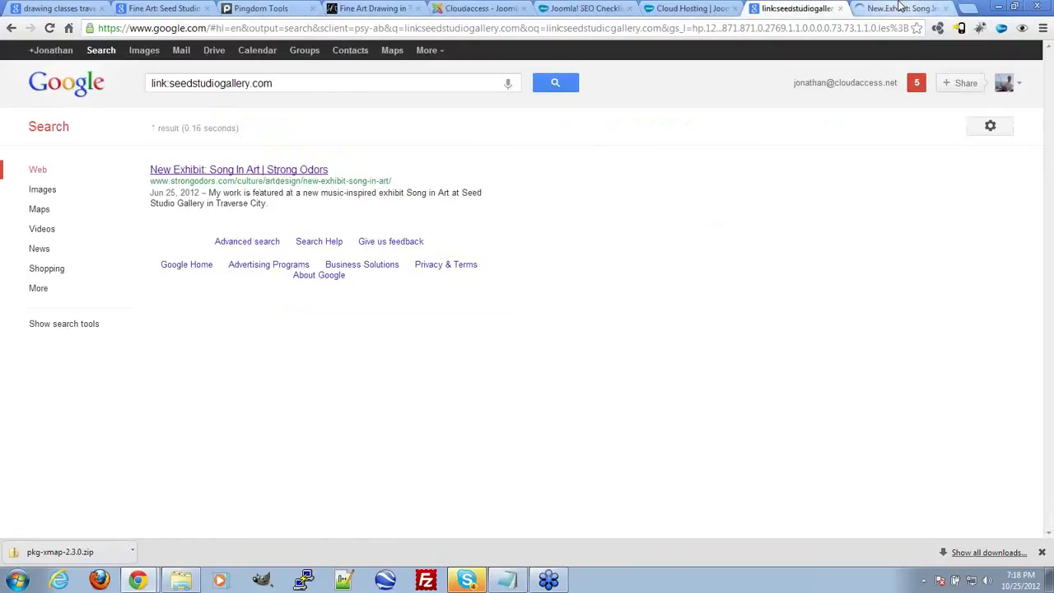
pyautogui.click(900, 8)
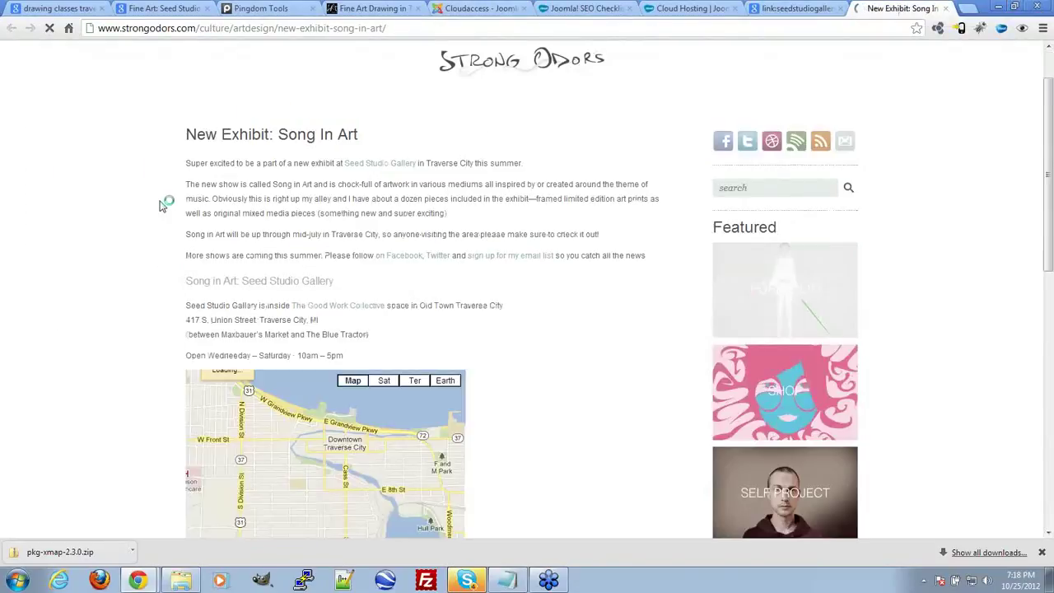
pyautogui.scroll(-2, 158, 213)
pyautogui.scroll(-4, 158, 213)
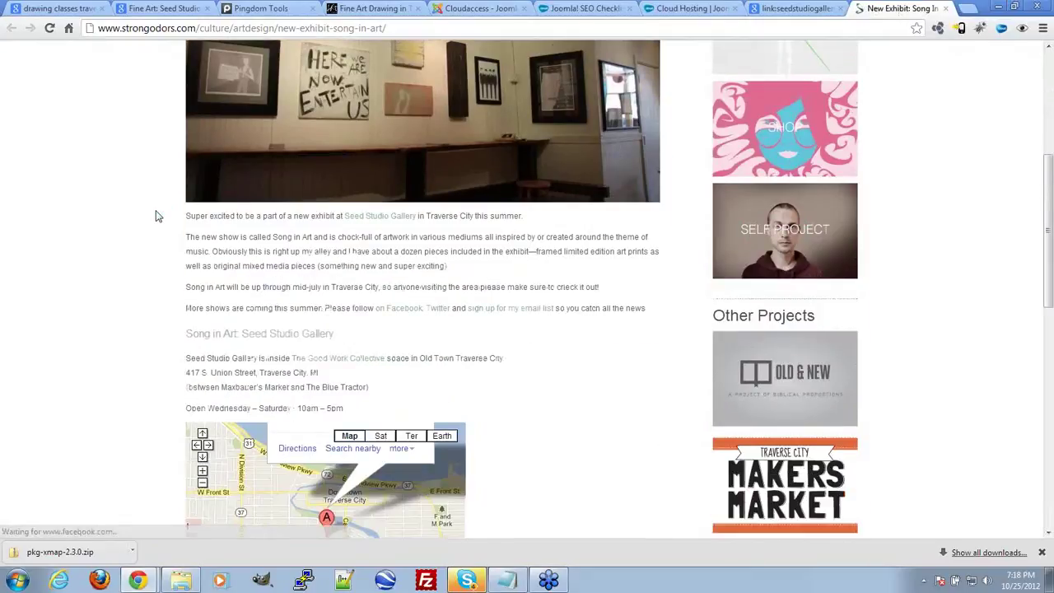
pyautogui.scroll(1, 623, 418)
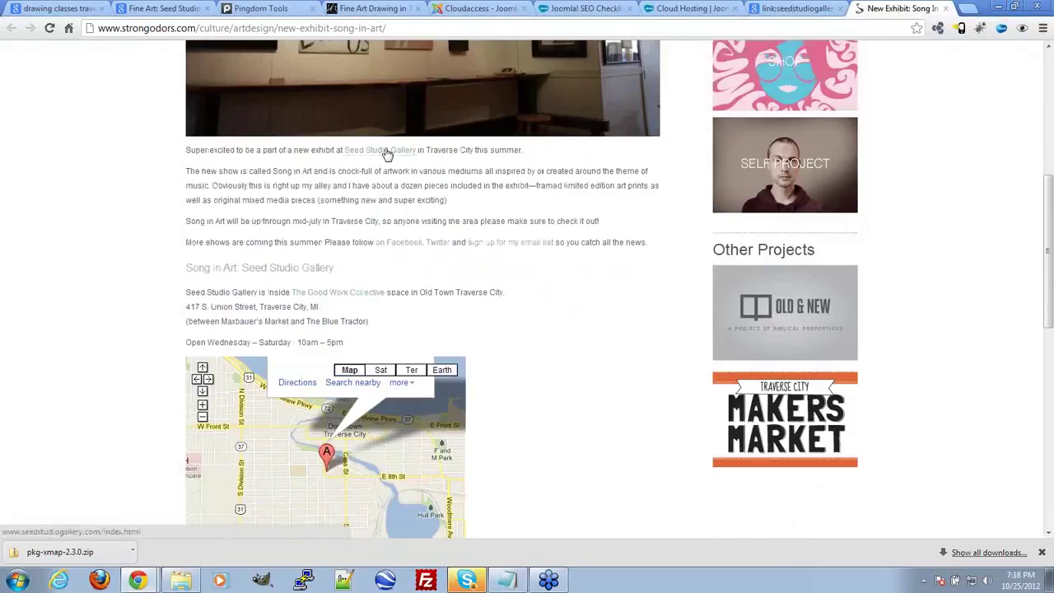
pyautogui.scroll(1, 426, 321)
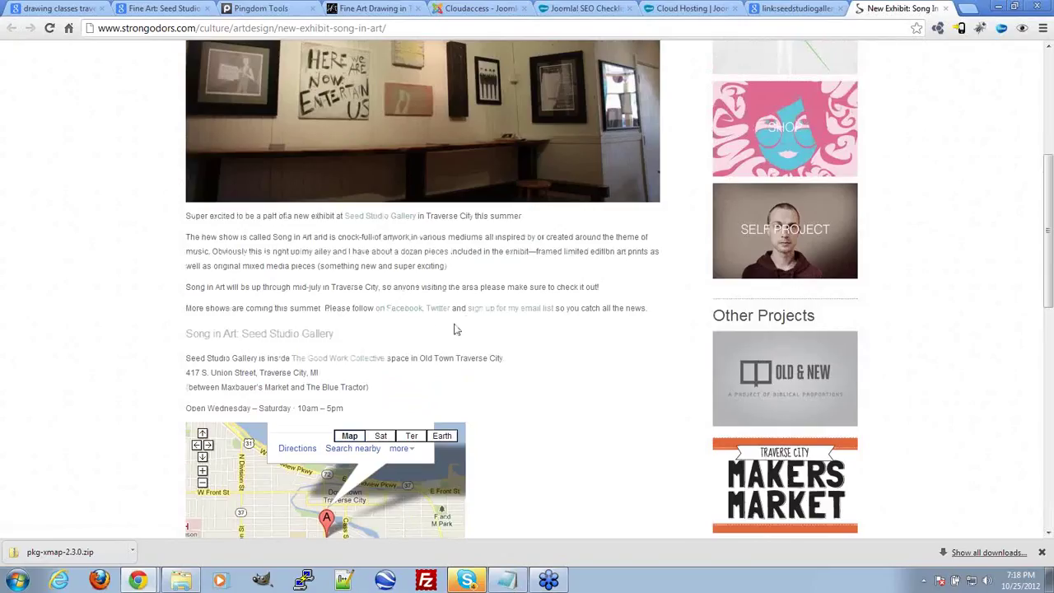
pyautogui.scroll(5, 457, 330)
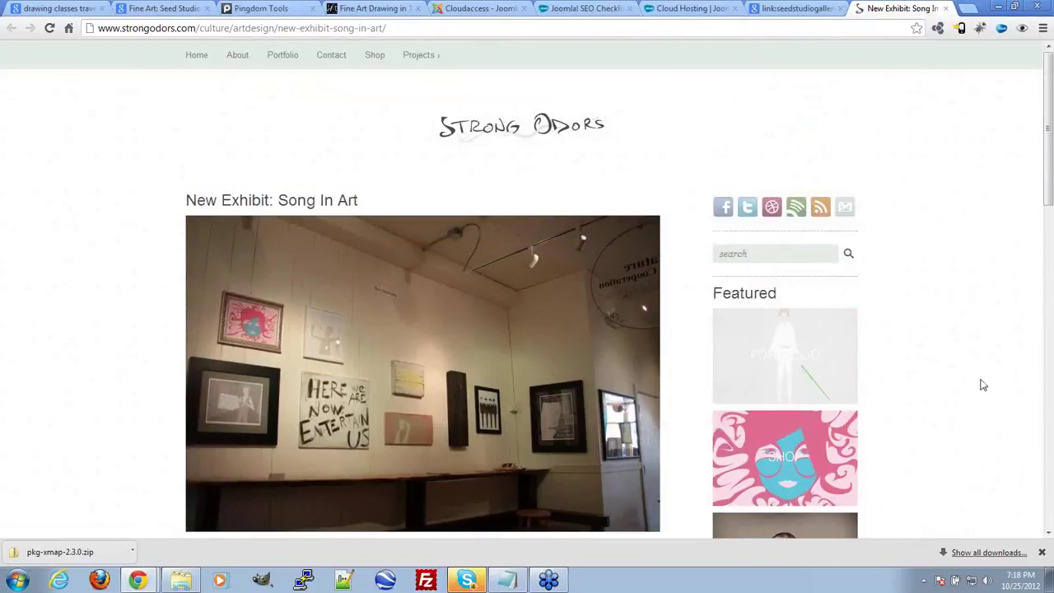
pyautogui.scroll(-6, 979, 383)
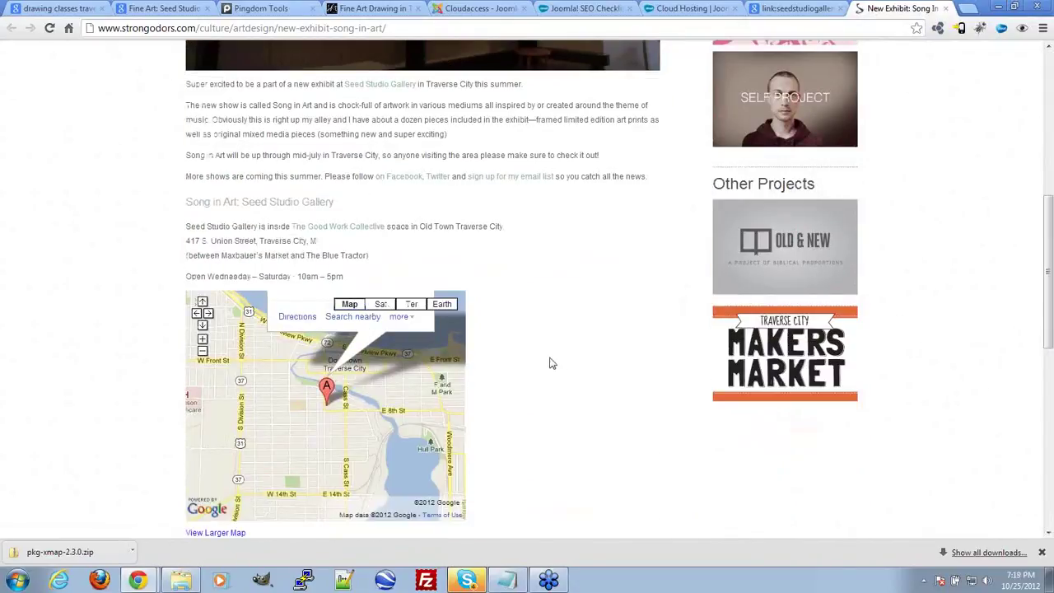
pyautogui.scroll(6, 551, 363)
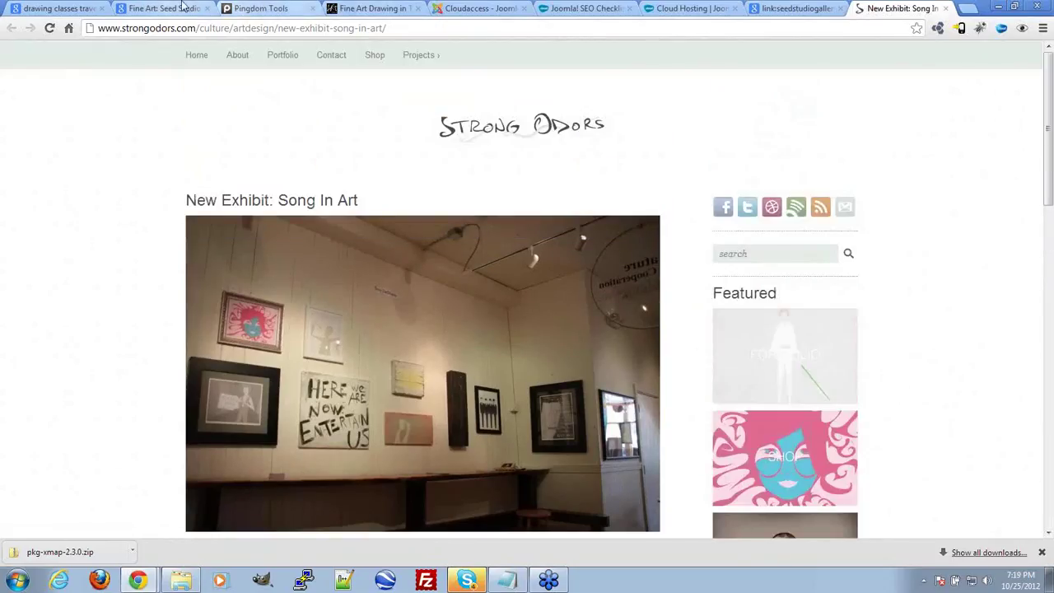
# Move the Seed Studio Gallery tab beside the Strong Odors article tab and return to the Google link: search results
pyautogui.moveTo(183, 6); pyautogui.dragTo(799, 10)
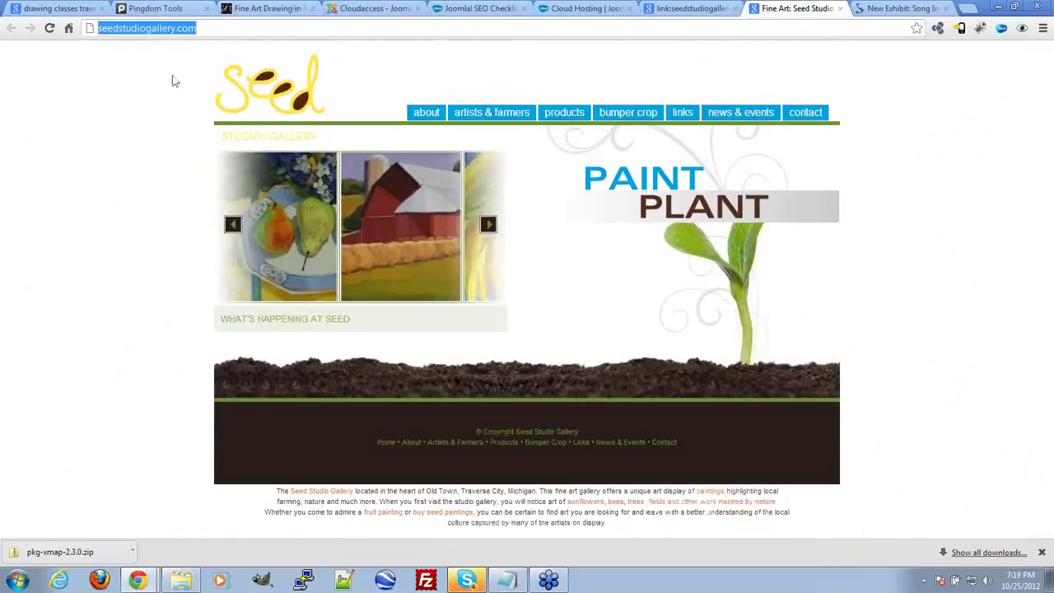
pyautogui.click(908, 7)
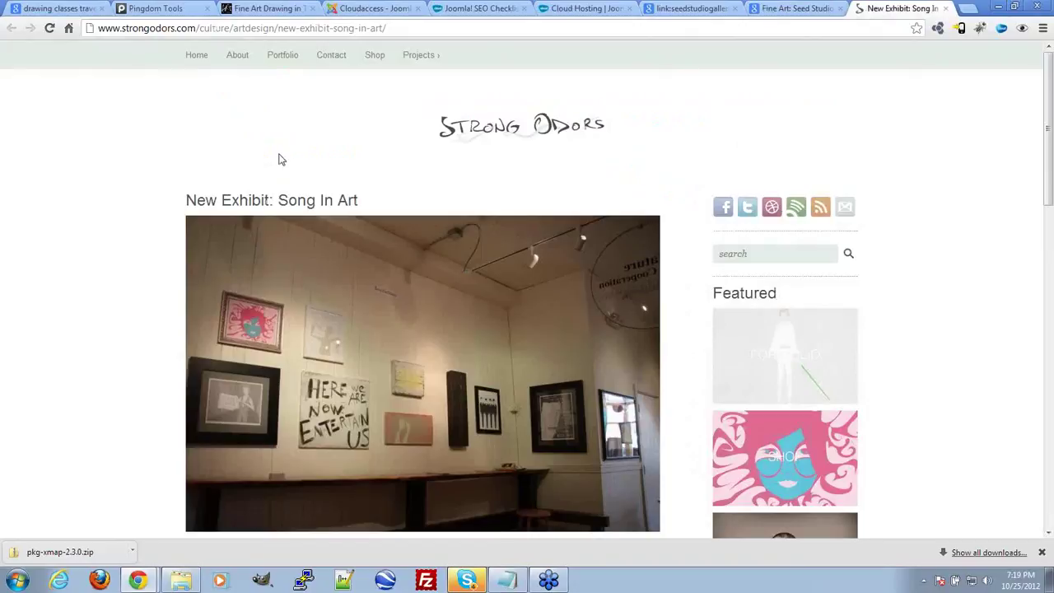
pyautogui.click(691, 8)
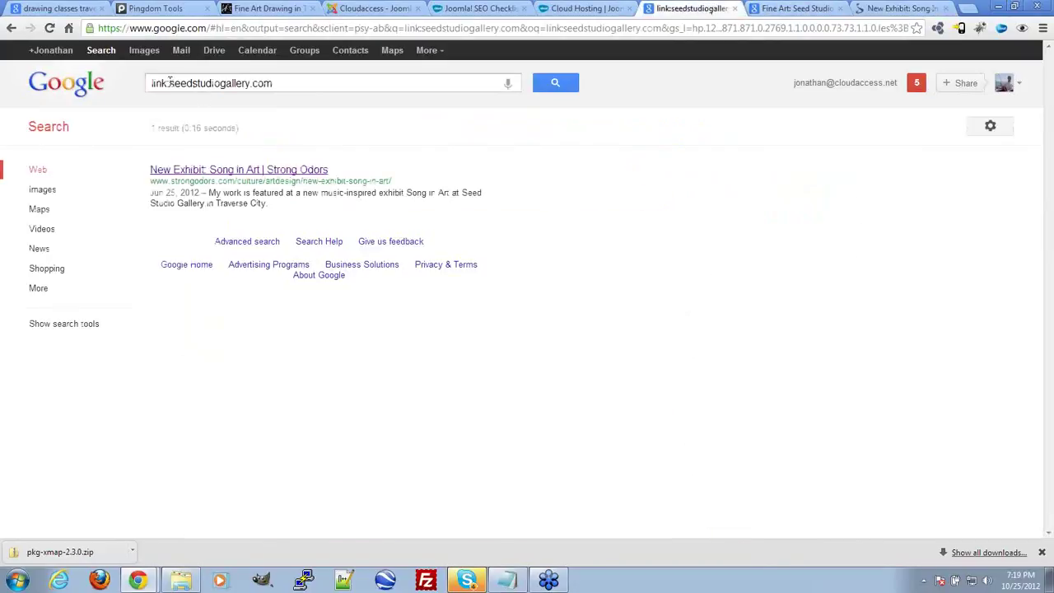
pyautogui.moveTo(169, 79); pyautogui.dragTo(140, 81)
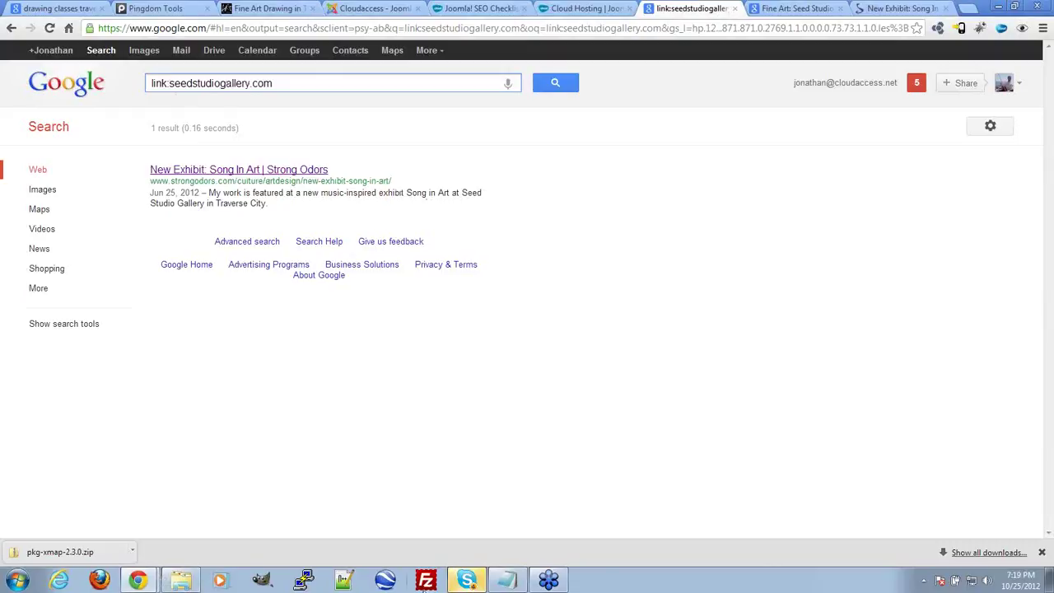
pyautogui.click(465, 580)
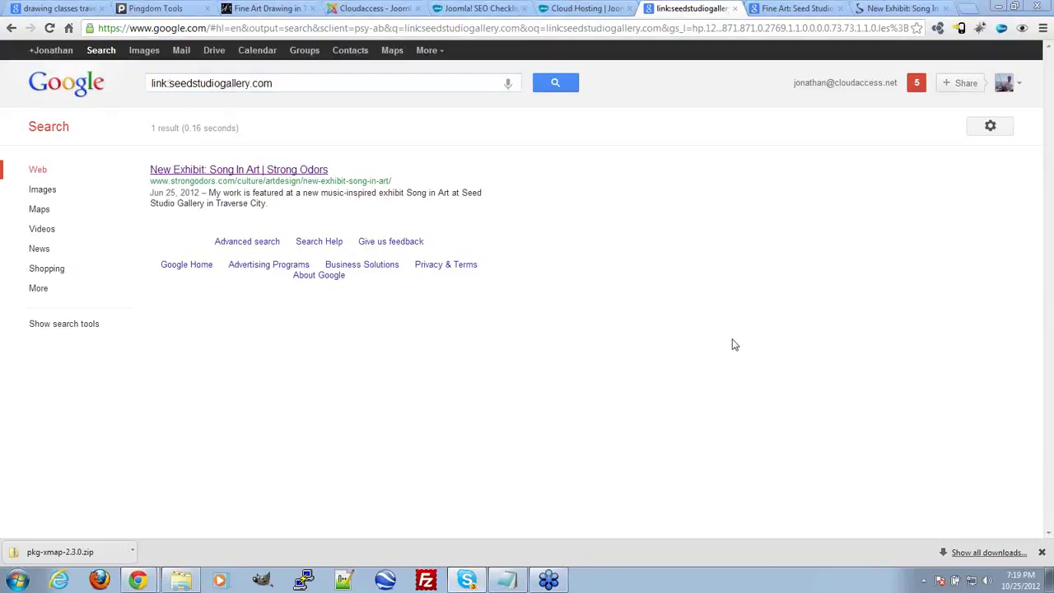
# Close the link: search results tab and review the Local Business Listings section of the Joomla! SEO Checklist
pyautogui.click(735, 8)
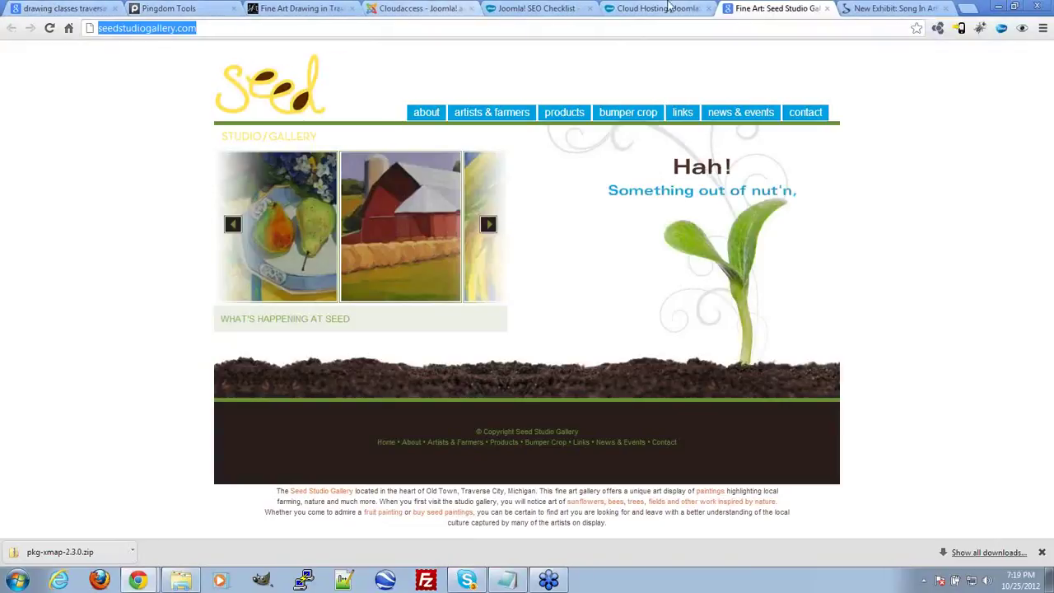
pyautogui.hotkey('ctrl', 'shift', 'Tab')
pyautogui.hotkey('ctrl', 'shift', 'Tab')
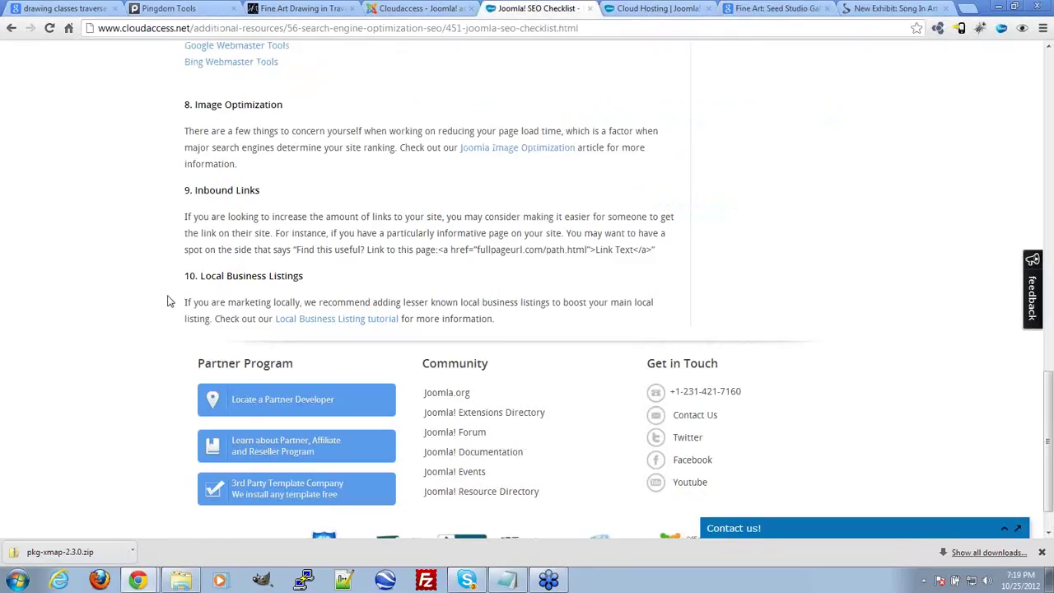
pyautogui.moveTo(171, 302); pyautogui.dragTo(512, 314)
pyautogui.click(497, 317)
pyautogui.moveTo(177, 303); pyautogui.dragTo(213, 302)
pyautogui.click(234, 302)
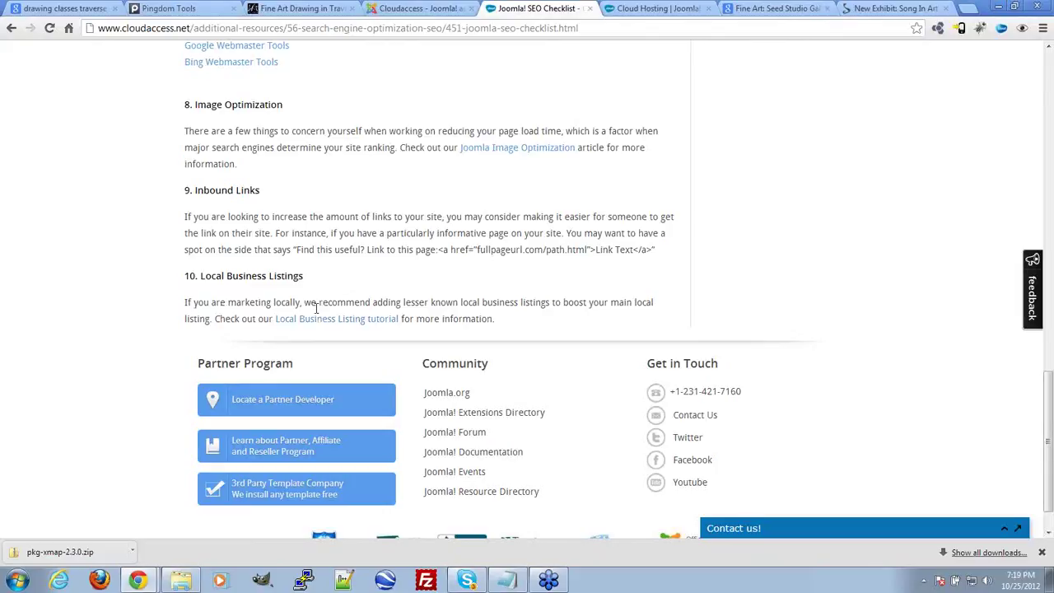
# Change the drawing classes query in the first Google tab to "art studio traverse city" and look through the results
pyautogui.click(97, 6)
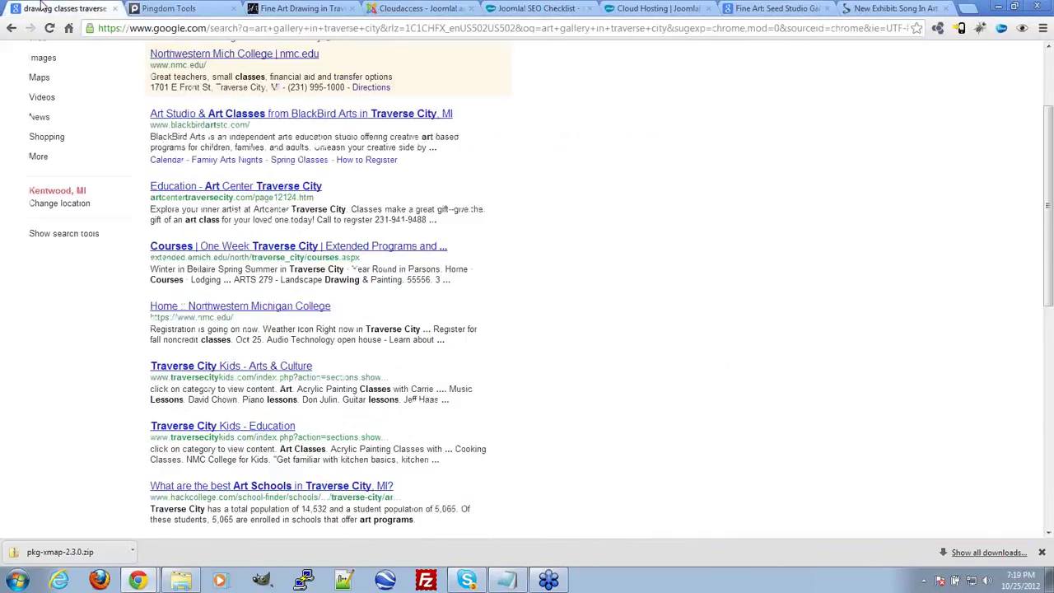
pyautogui.moveTo(222, 80); pyautogui.dragTo(151, 83)
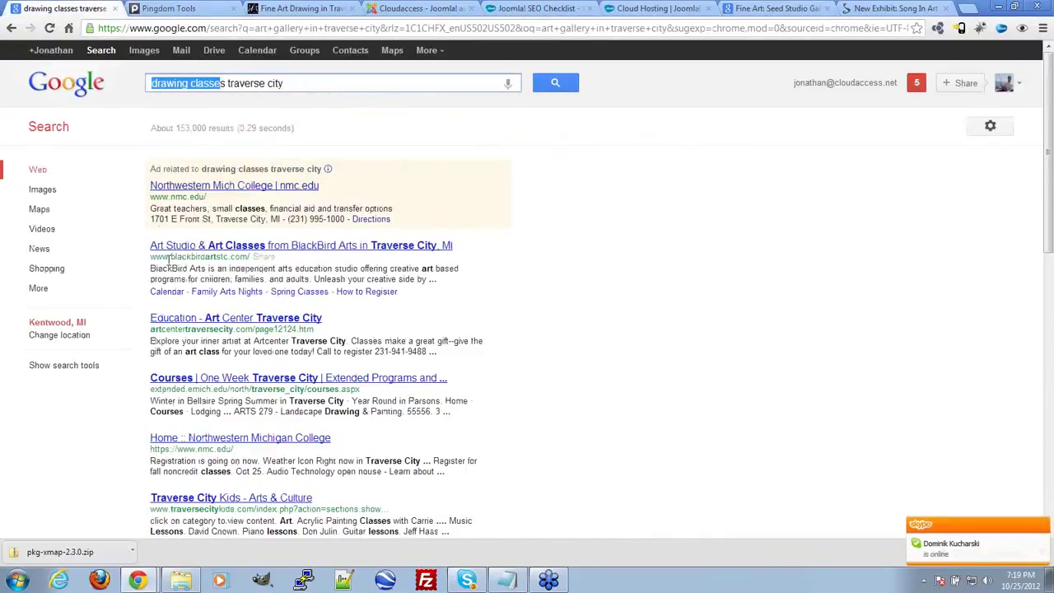
pyautogui.press('BackSpace')
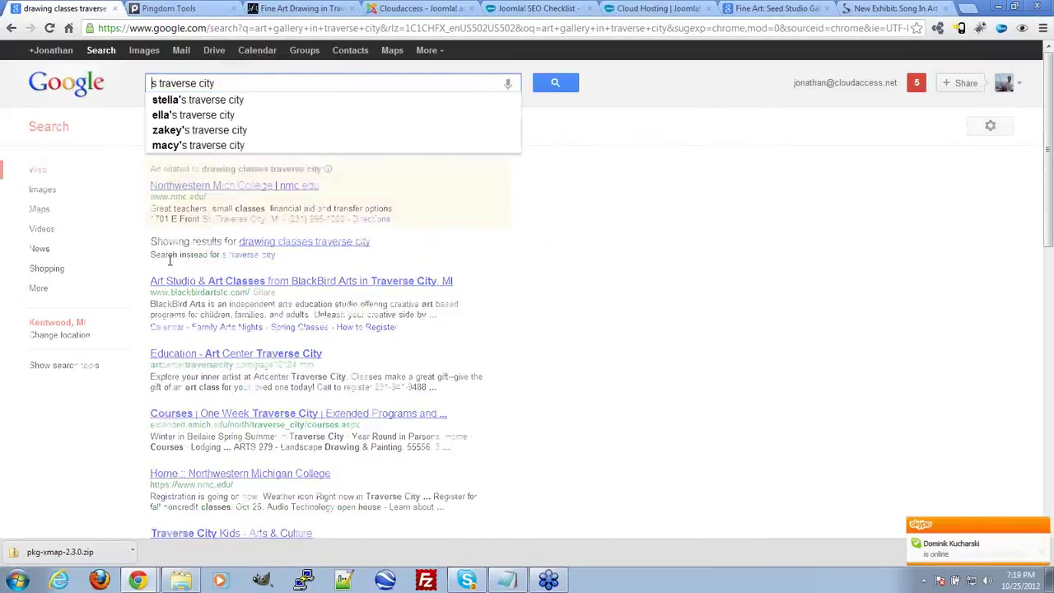
pyautogui.write('art ')
pyautogui.write('studio')
pyautogui.press('Return')
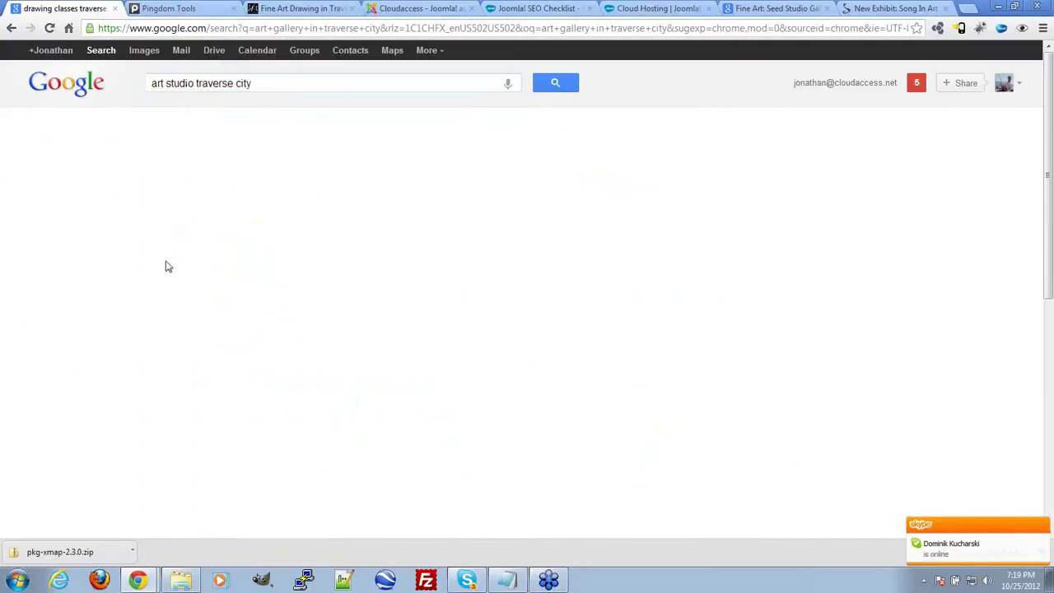
pyautogui.scroll(-3, 587, 304)
pyautogui.scroll(5, 588, 318)
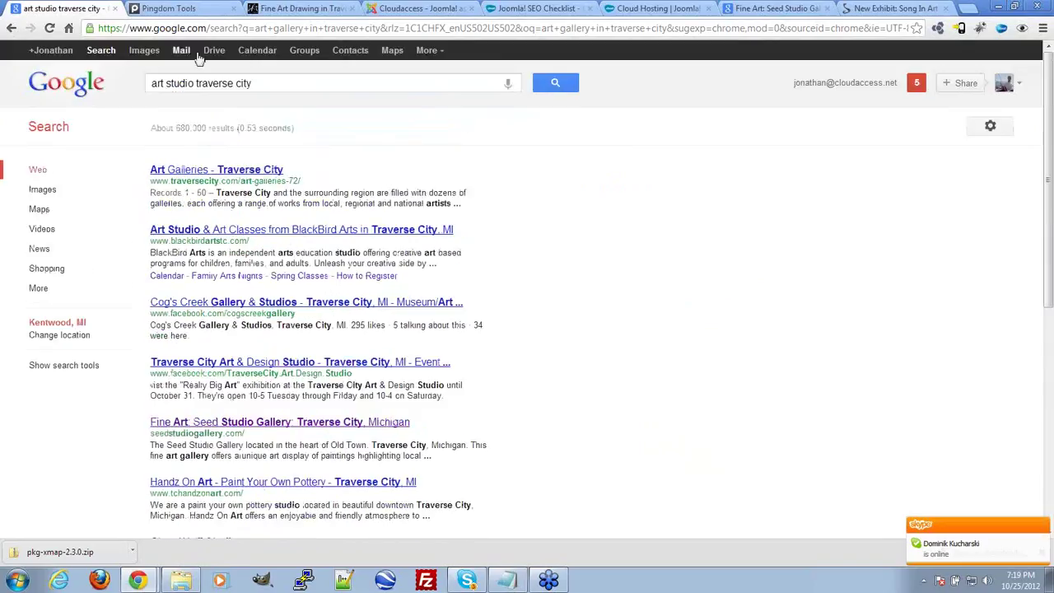
# Refine the Google search to "art studio traverse city, mi"
pyautogui.click(269, 83)
pyautogui.write(',')
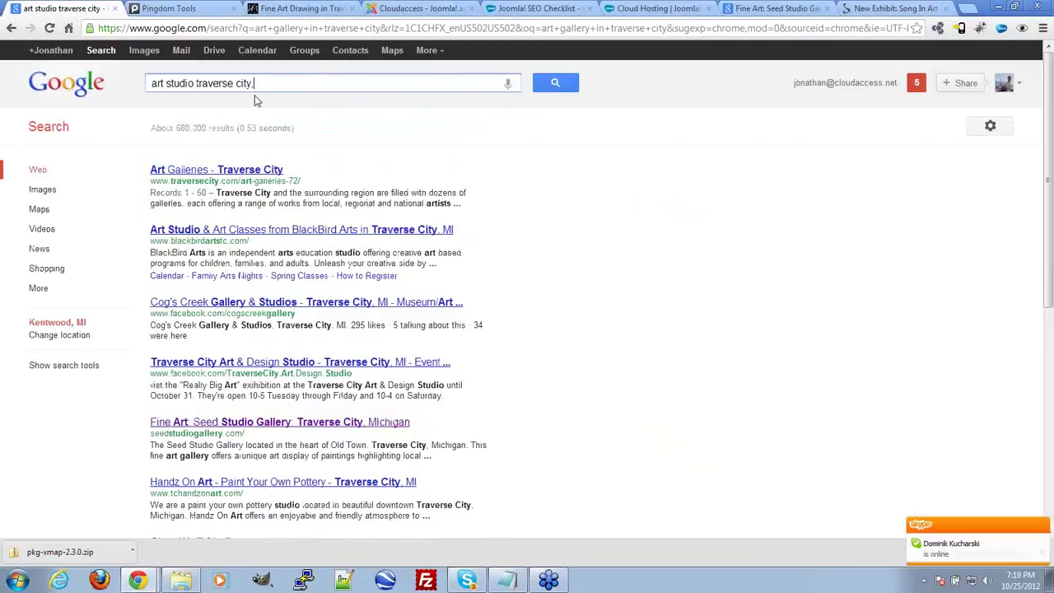
pyautogui.write(' mi')
pyautogui.press('Return')
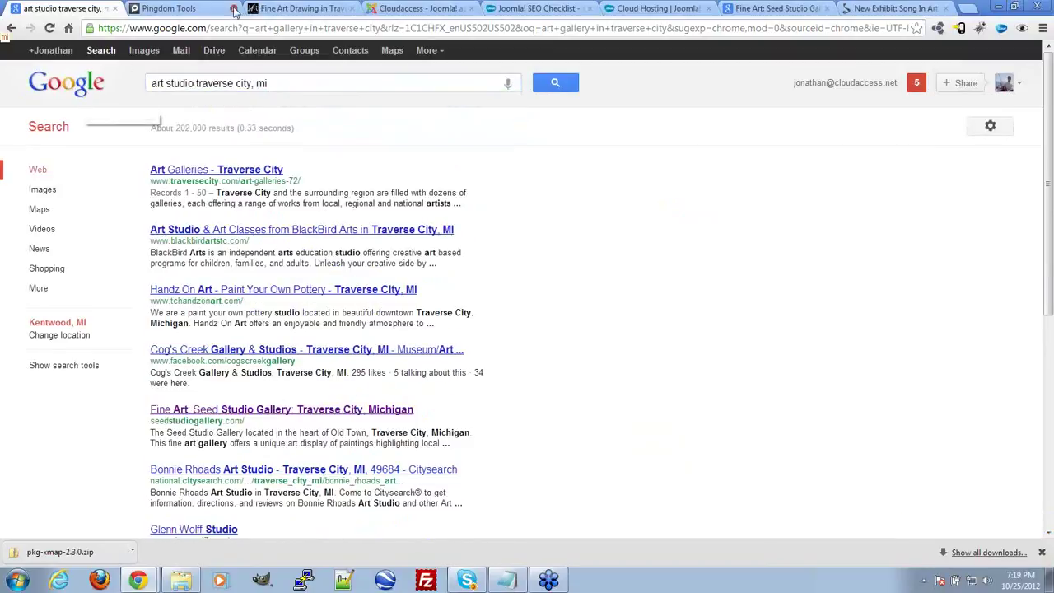
# Replace "art studio" in the query so that Google searches for "hair shop traverse city, mi"
pyautogui.moveTo(195, 83); pyautogui.dragTo(16, 83)
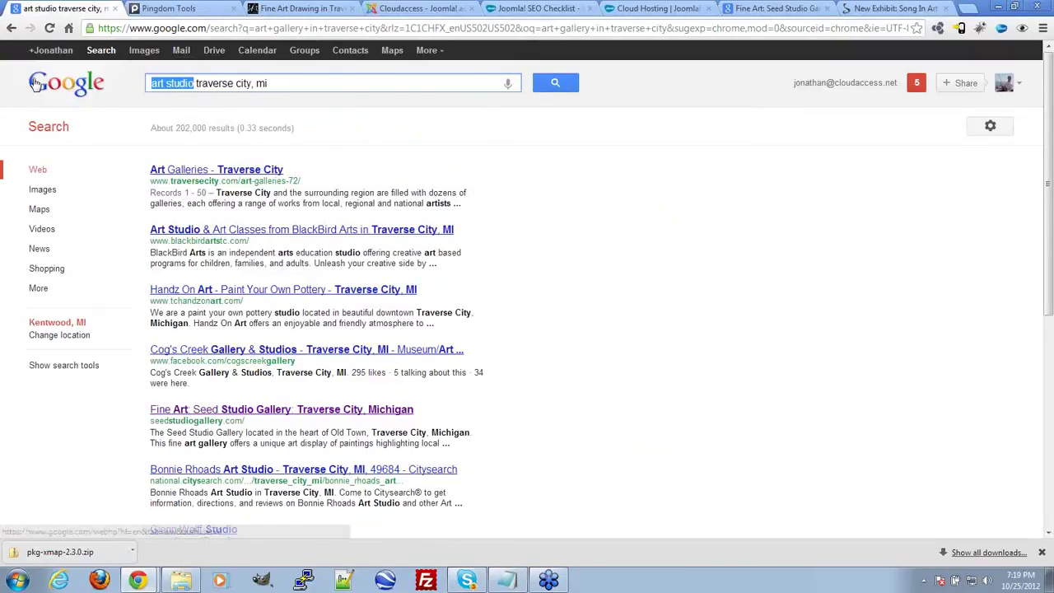
pyautogui.press('BackSpace')
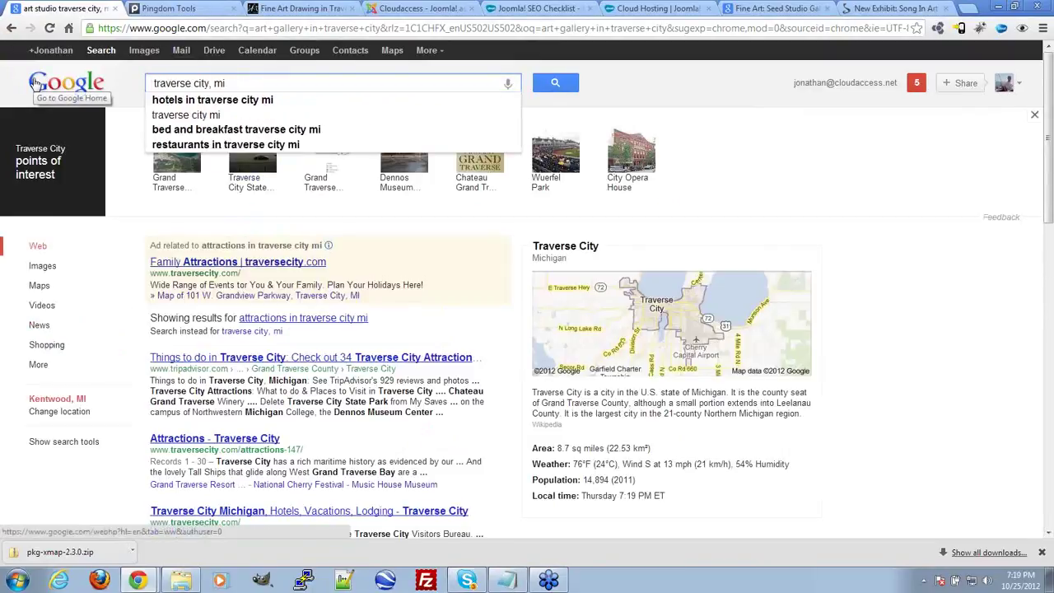
pyautogui.write('hair shop')
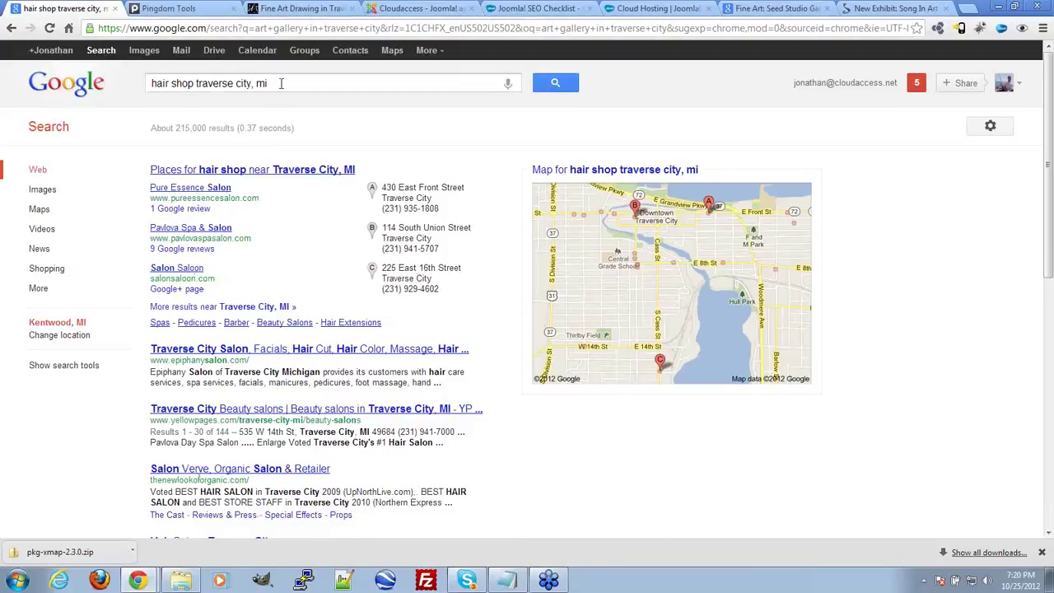
# Examine the hair shop results, comparing the local places listings beside the map with the organic results below them
pyautogui.moveTo(284, 83); pyautogui.dragTo(215, 84)
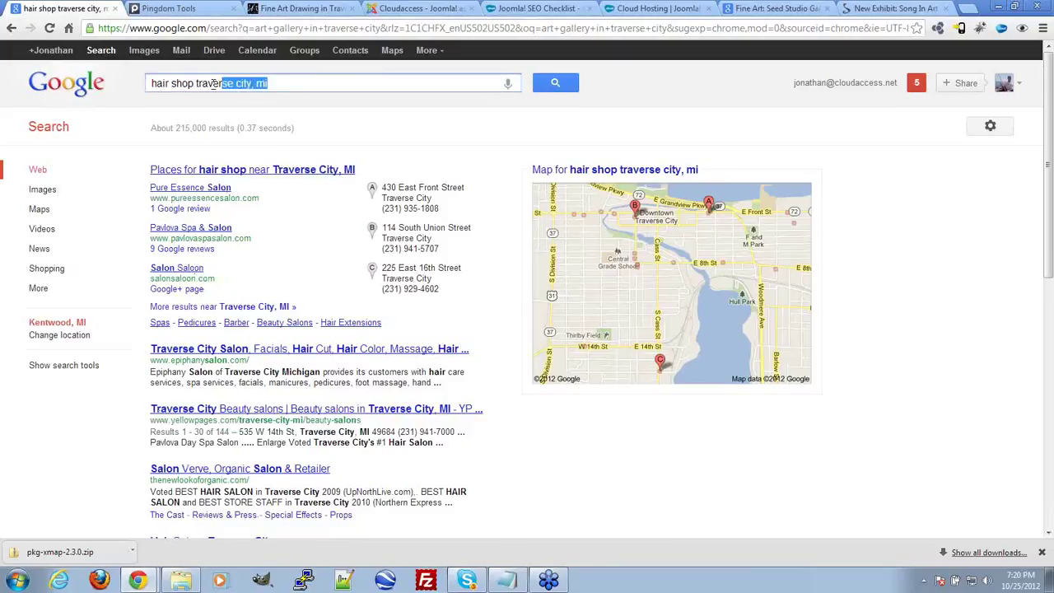
pyautogui.moveTo(215, 84); pyautogui.dragTo(71, 177)
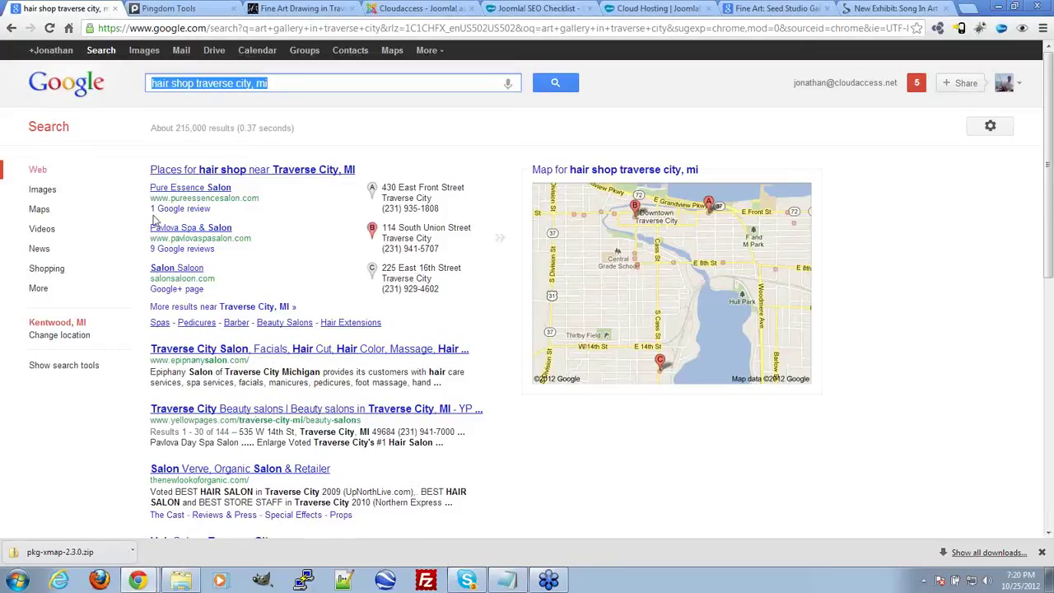
pyautogui.moveTo(152, 372); pyautogui.dragTo(282, 384)
pyautogui.click(288, 383)
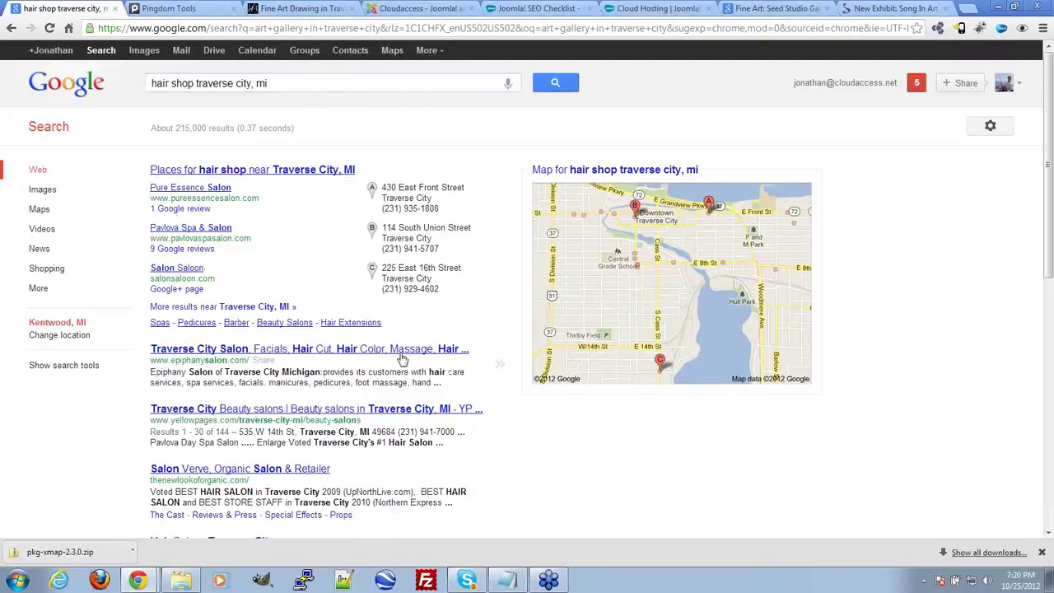
pyautogui.scroll(-3, 453, 419)
pyautogui.scroll(1, 473, 428)
pyautogui.scroll(3, 473, 429)
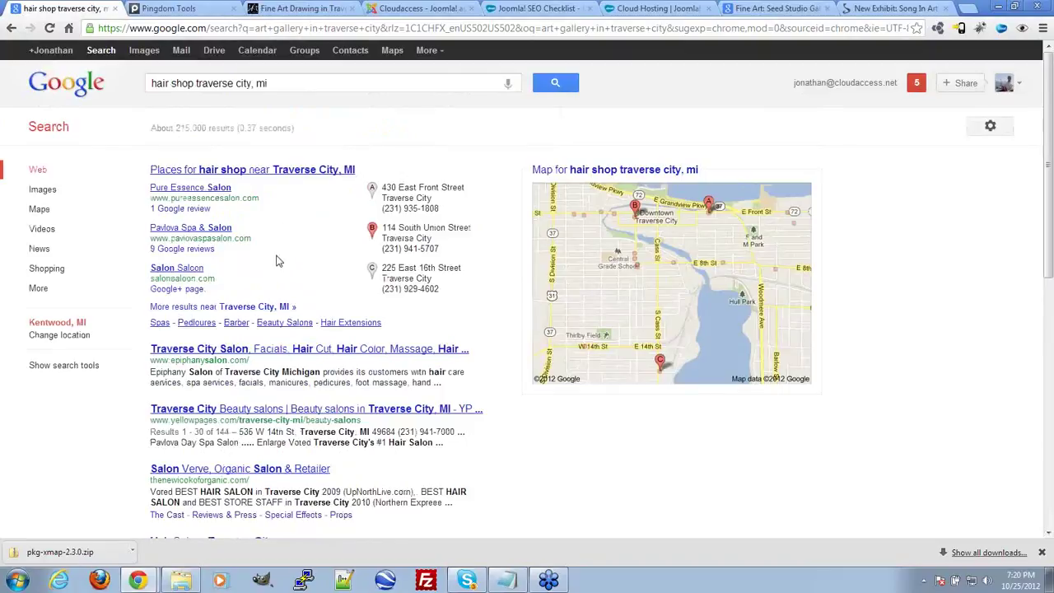
pyautogui.moveTo(216, 275); pyautogui.dragTo(151, 189)
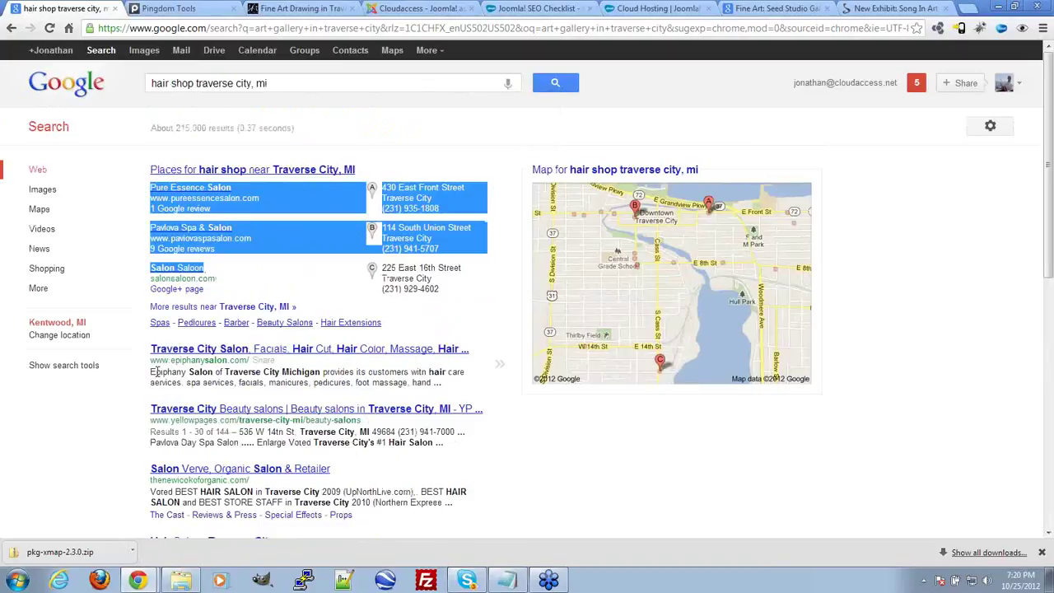
pyautogui.click(222, 263)
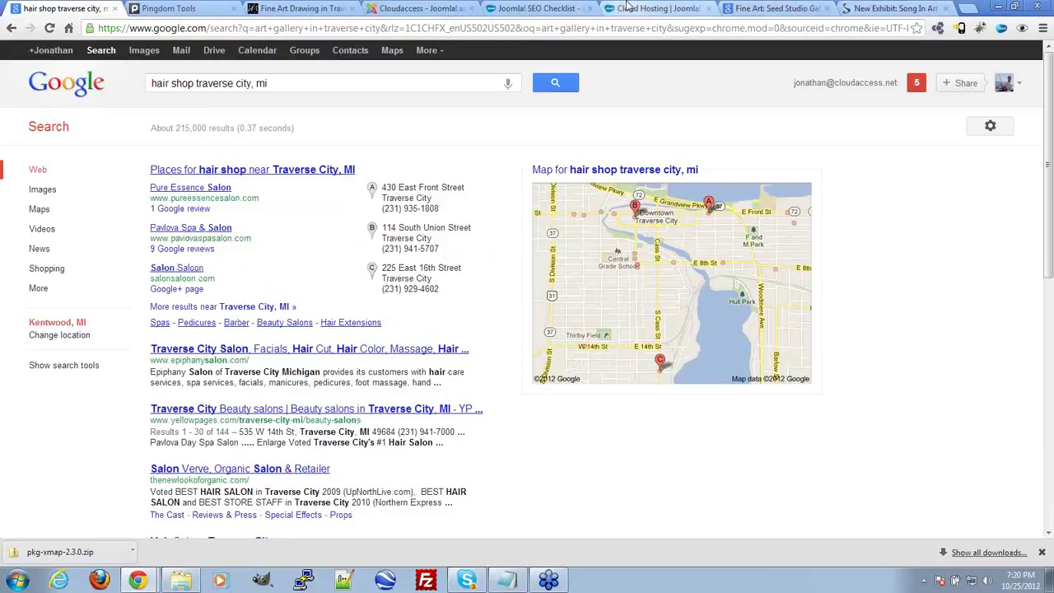
# Open the Local Business Listing tutorial from the SEO checklist and its linked list of local listings sites in new tabs
pyautogui.click(560, 8)
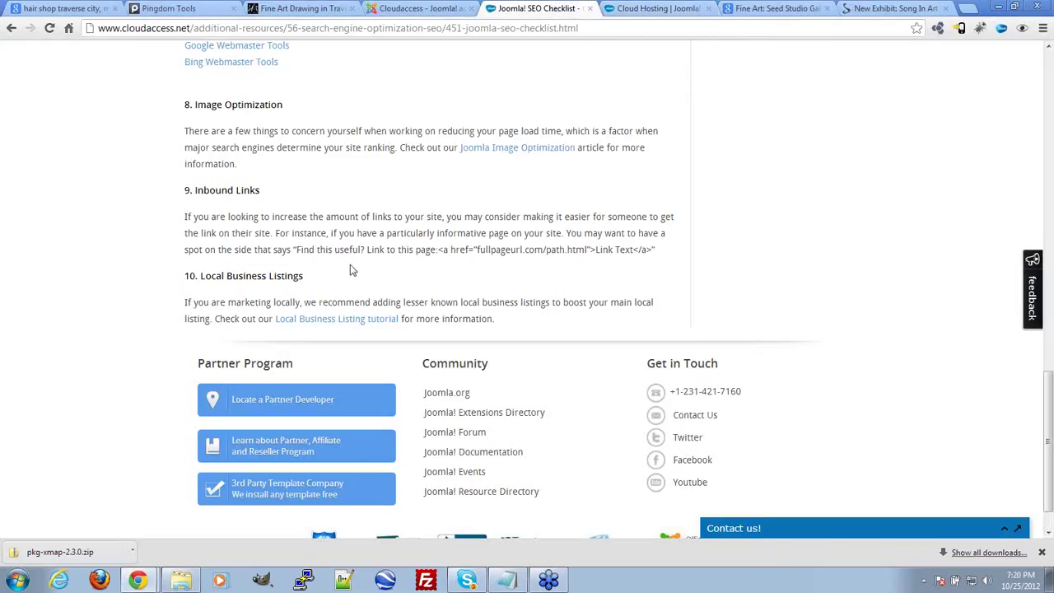
pyautogui.click(348, 321)
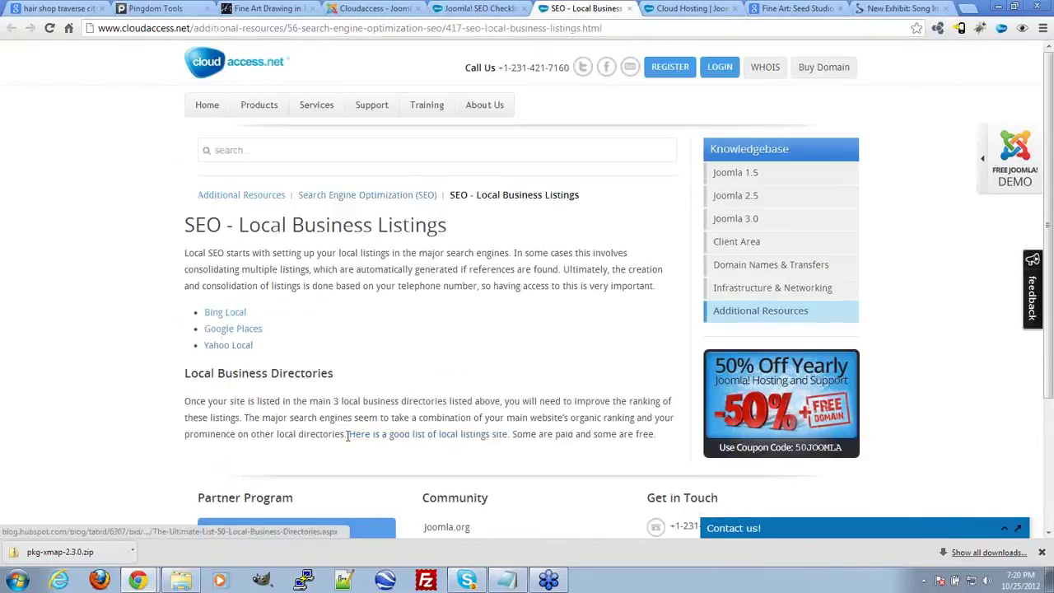
pyautogui.middleClick(460, 436)
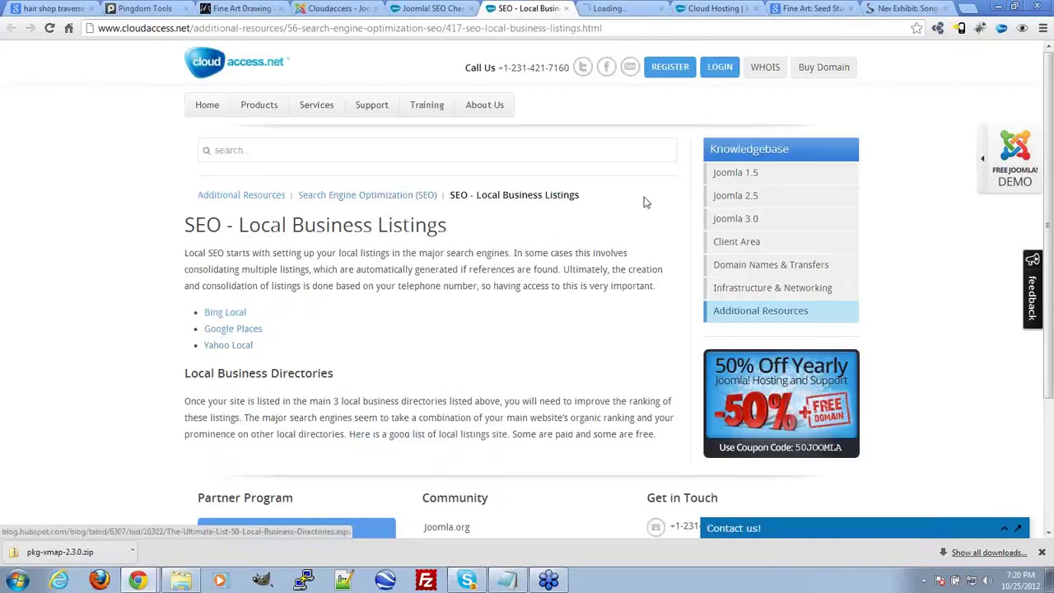
pyautogui.hotkey('ctrl', 'Tab')
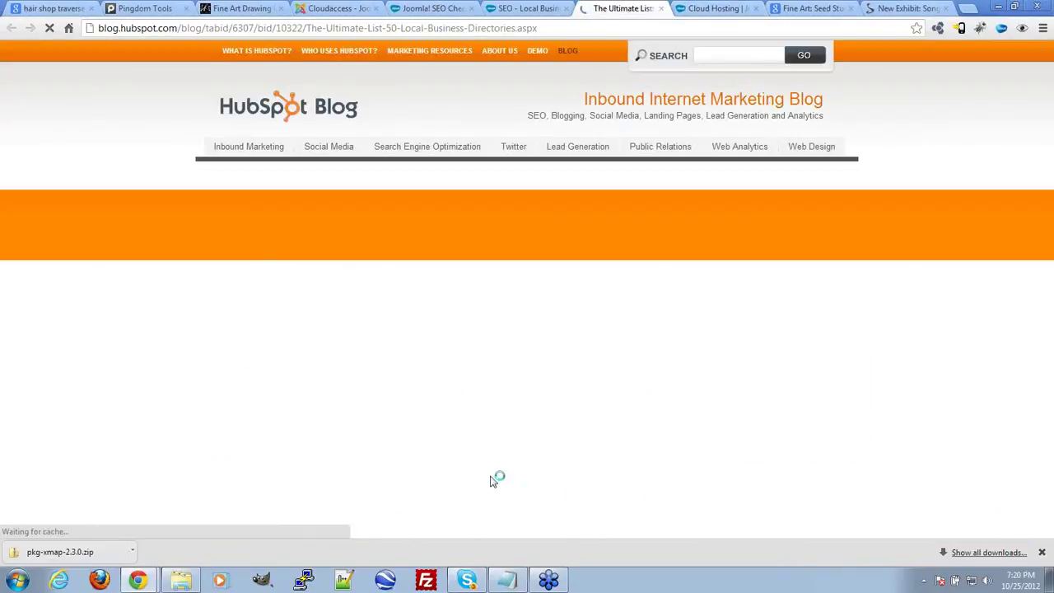
# Examine the HubSpot article's list of 50 business directories for local marketing, from Google and Bing through Judysbook
pyautogui.scroll(-3, 103, 352)
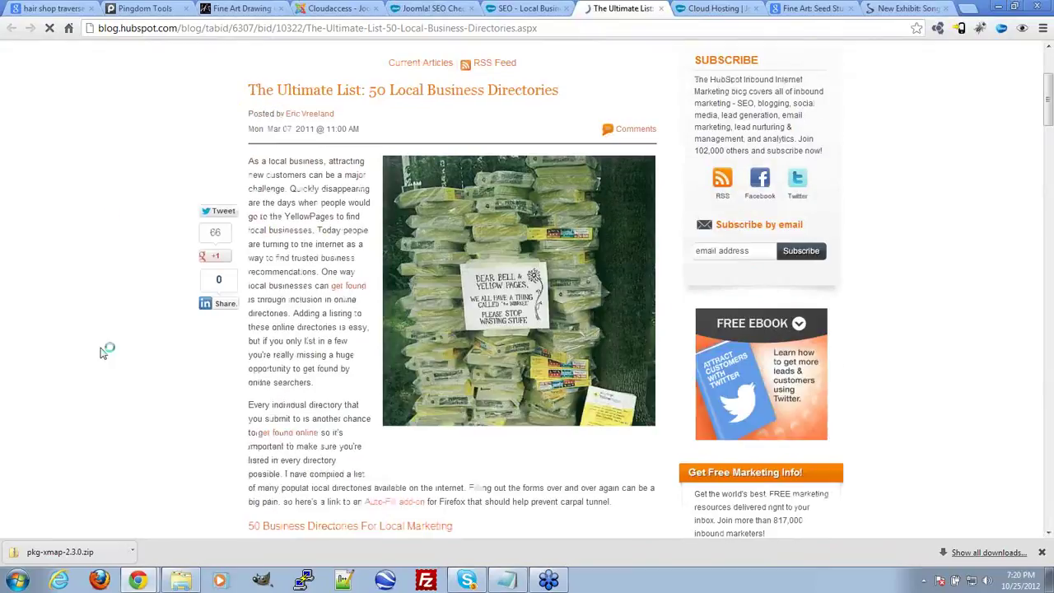
pyautogui.scroll(-6, 106, 346)
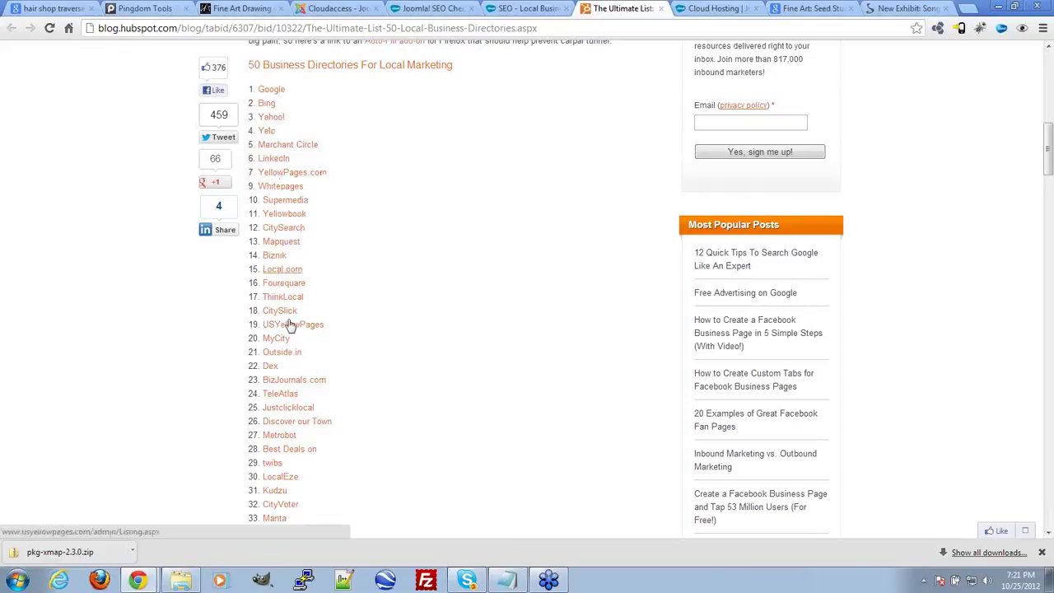
pyautogui.scroll(-3, 284, 366)
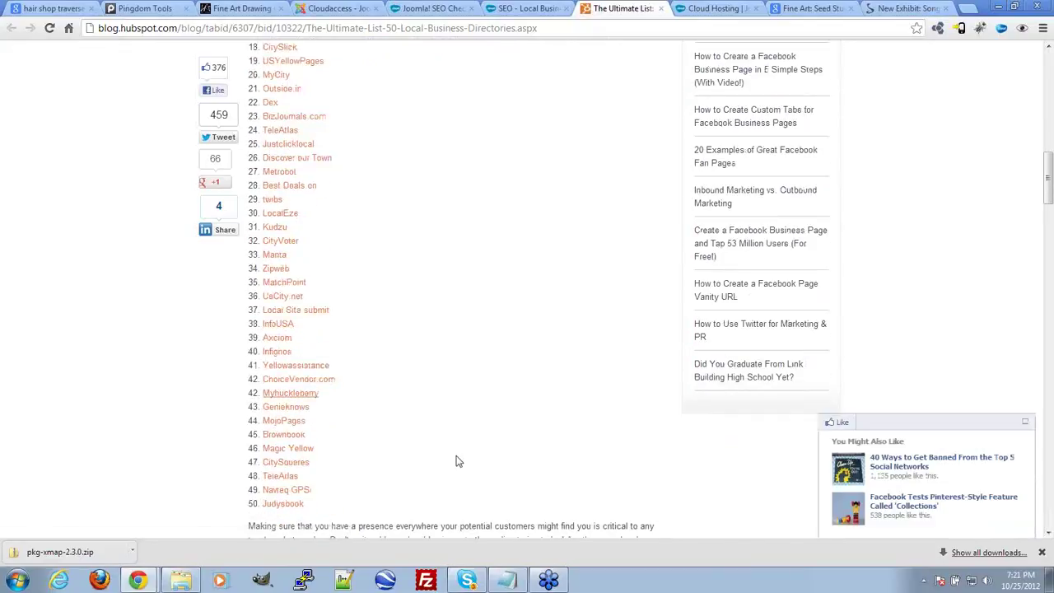
pyautogui.scroll(3, 457, 457)
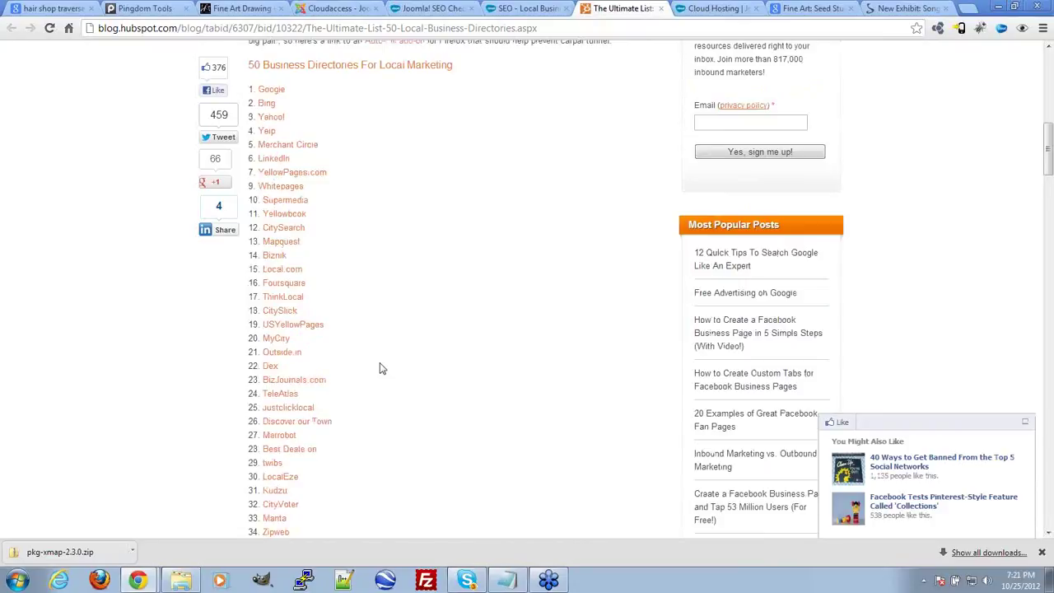
pyautogui.scroll(-2, 381, 368)
pyautogui.scroll(4, 389, 369)
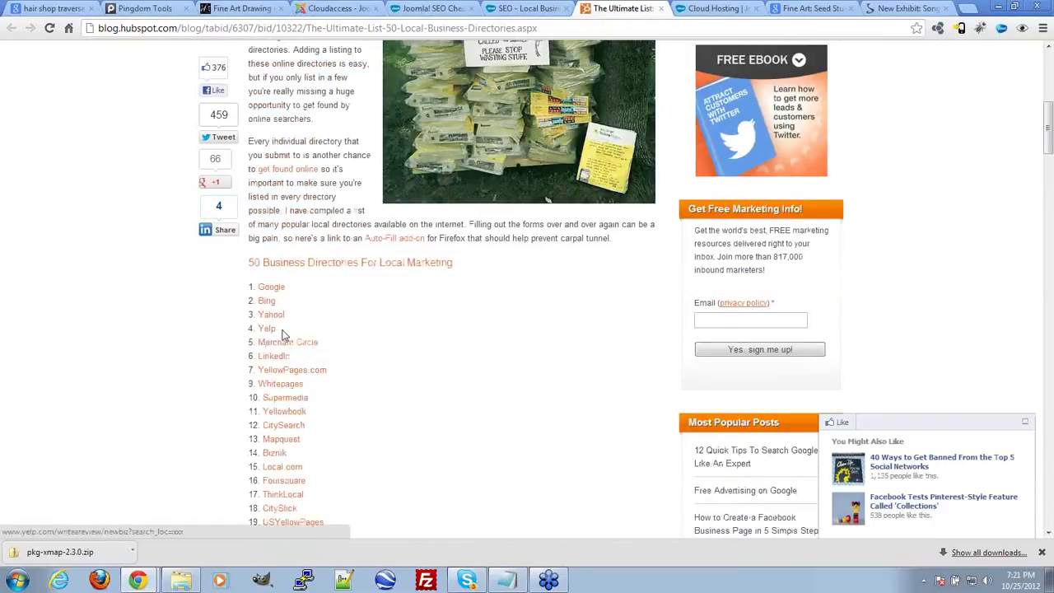
pyautogui.moveTo(282, 330); pyautogui.dragTo(413, 280)
pyautogui.click(413, 281)
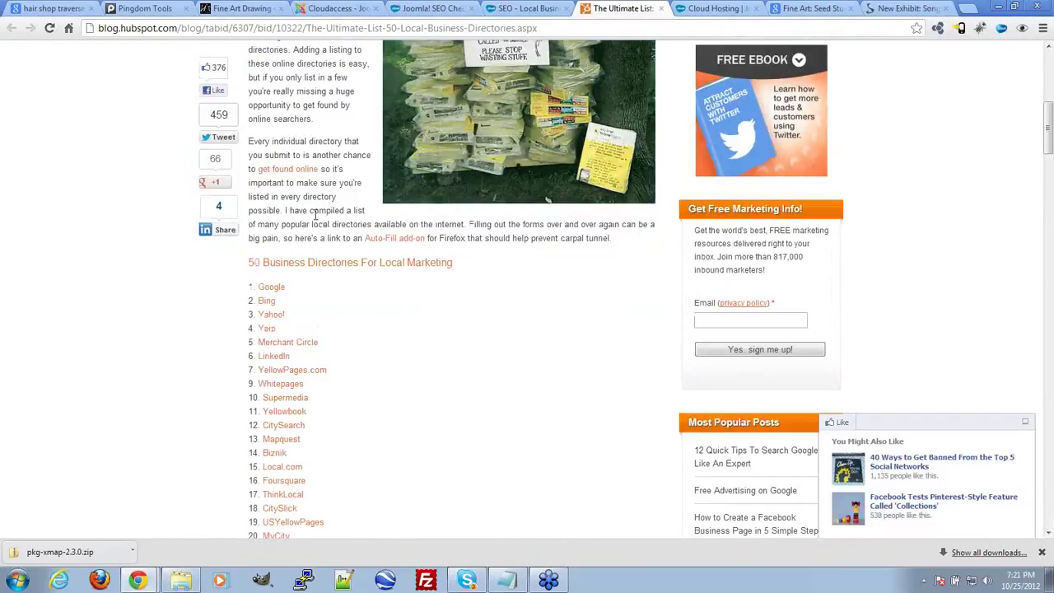
pyautogui.scroll(-2, 370, 313)
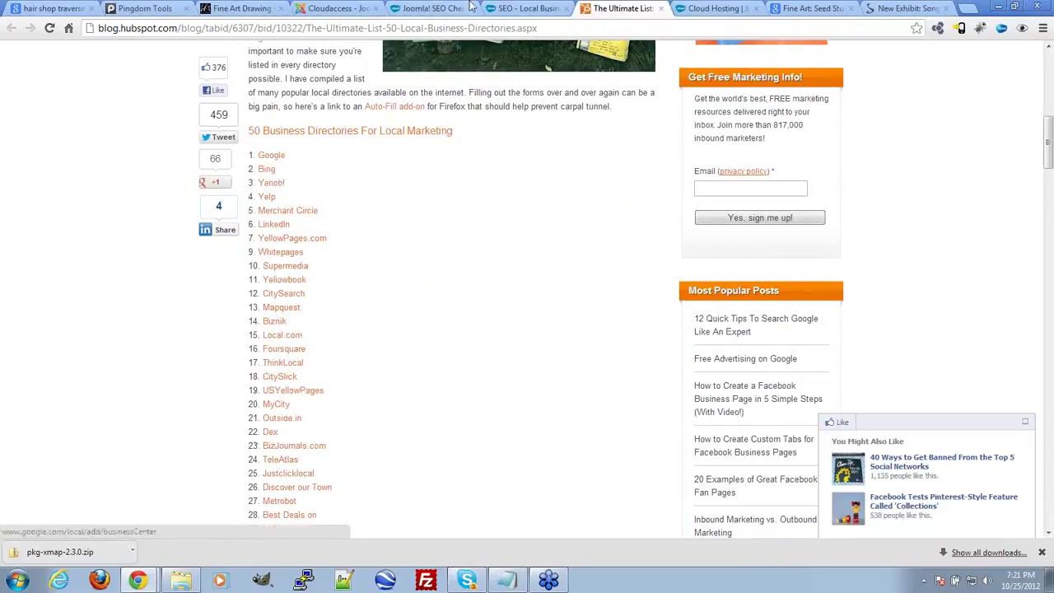
# Revisit the local listings tutorial and Seed Studio Gallery tabs, then examine the hair shop search's local listings and result count
pyautogui.click(520, 8)
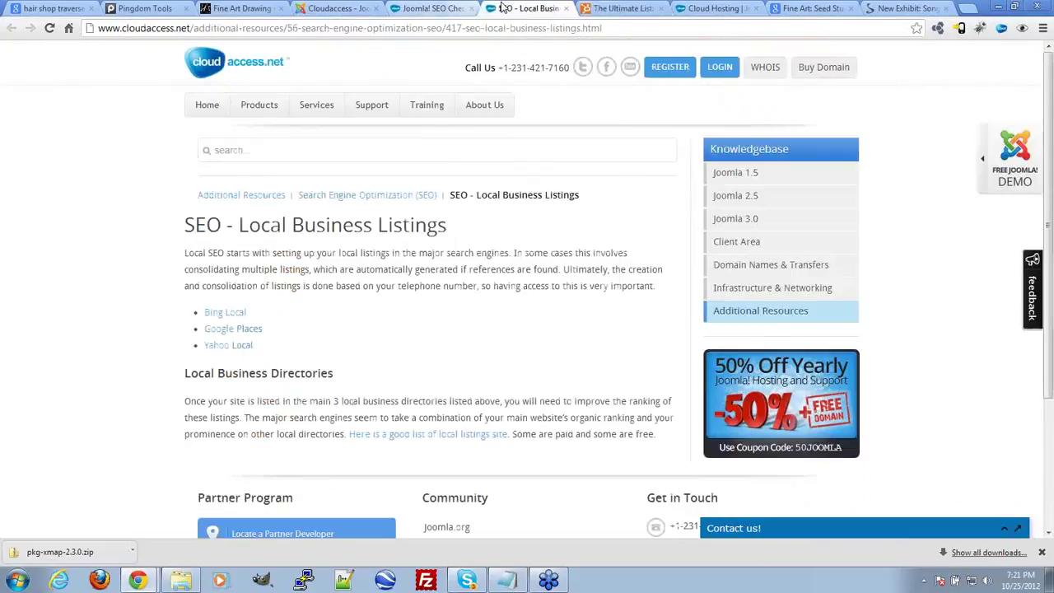
pyautogui.click(811, 9)
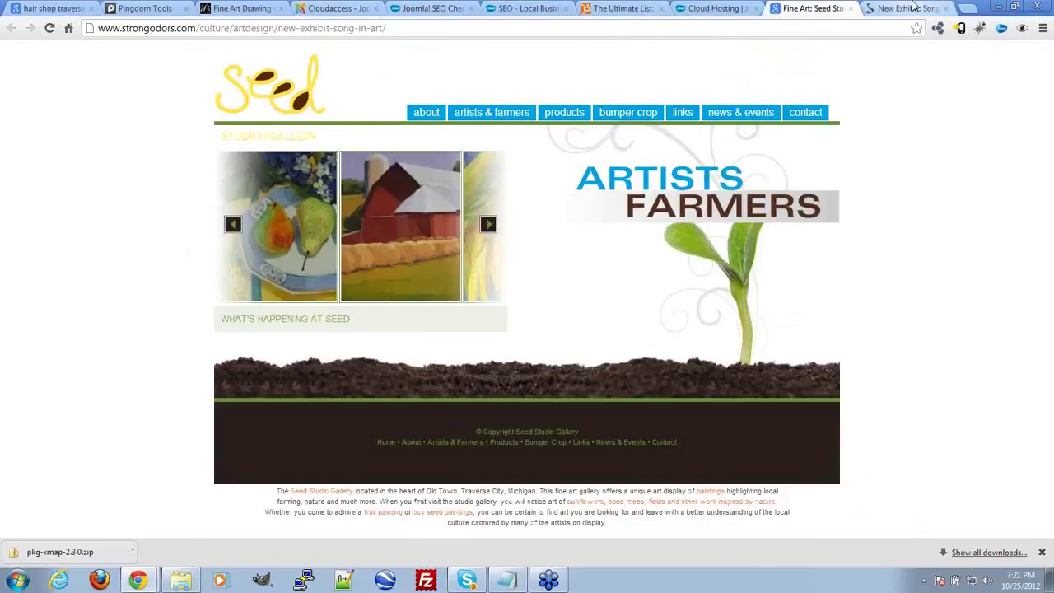
pyautogui.click(912, 7)
pyautogui.click(50, 8)
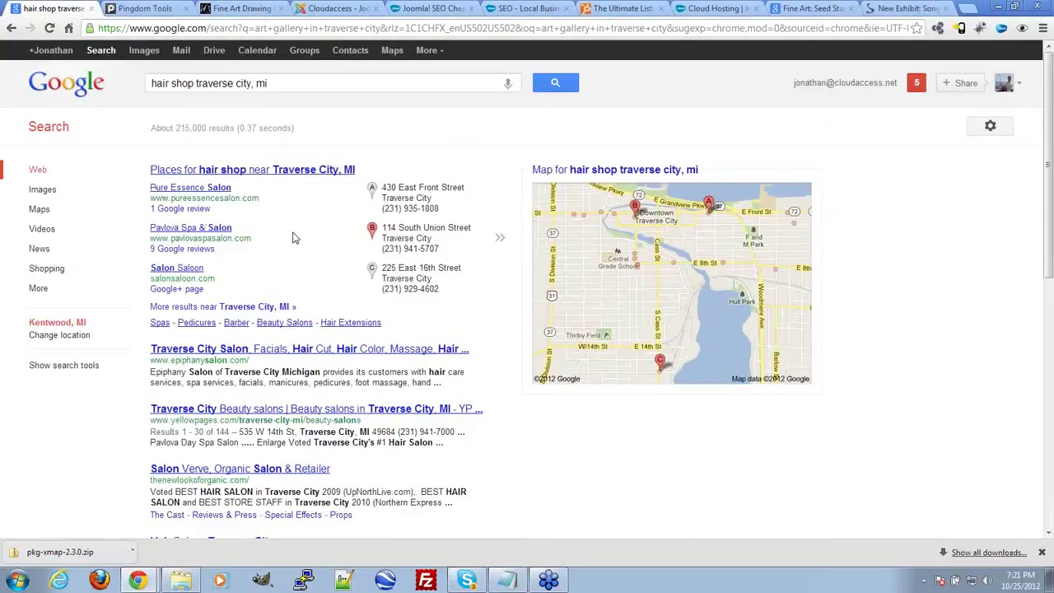
pyautogui.moveTo(274, 236)
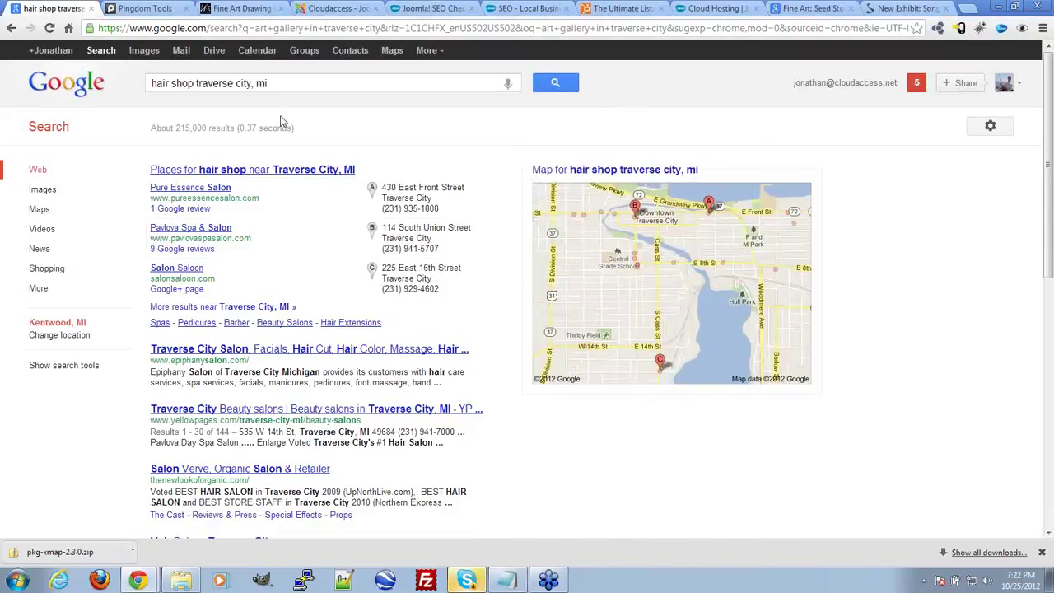
pyautogui.moveTo(318, 123); pyautogui.dragTo(342, 128)
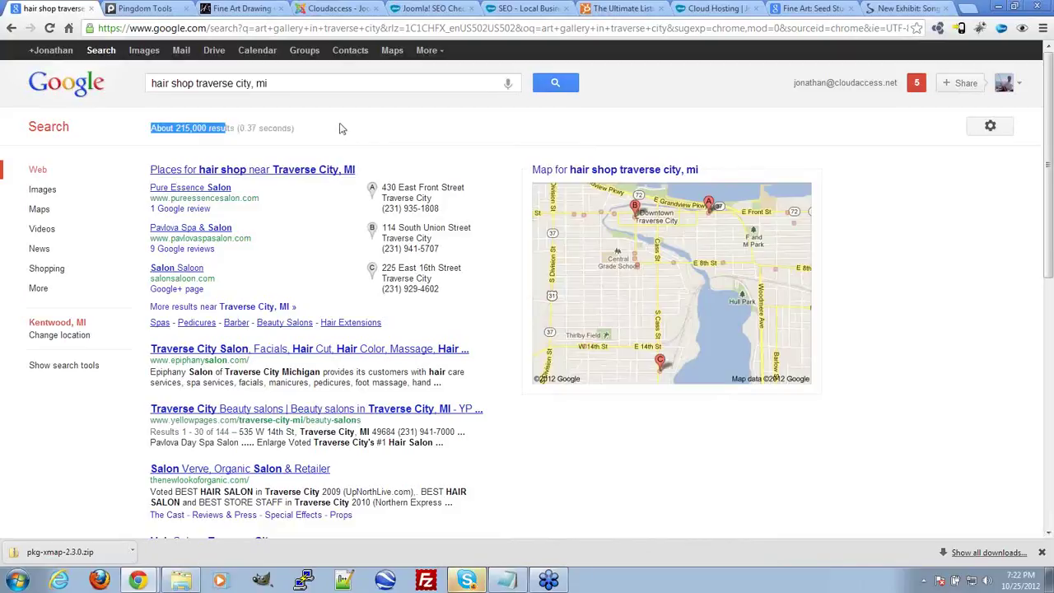
# Close the hair shop search, Pingdom Tools, New Exhibit, Seed Studio search and Cloud Hosting tabs
pyautogui.click(342, 128)
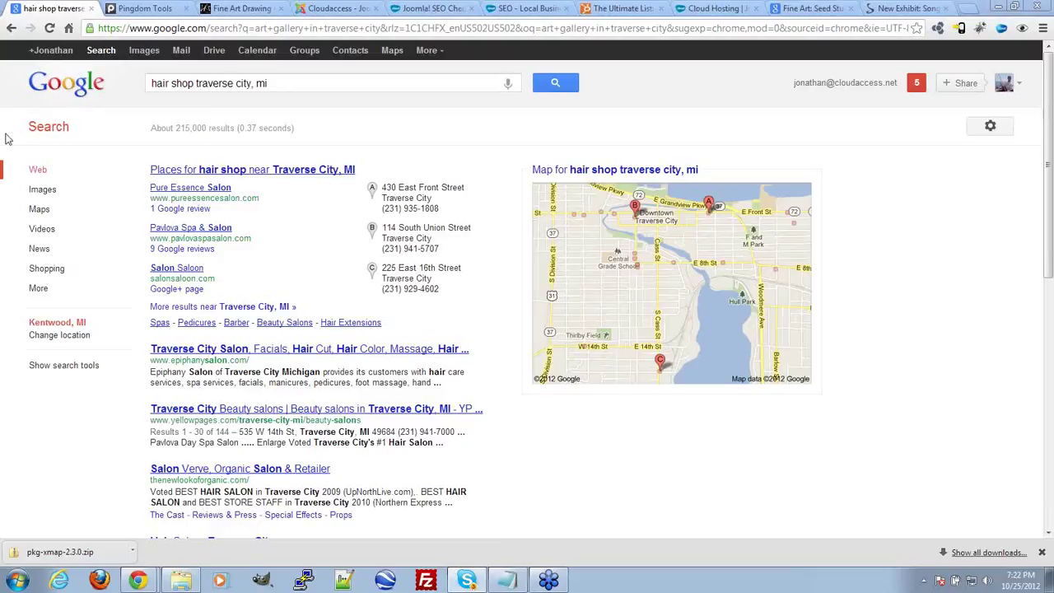
pyautogui.click(103, 10)
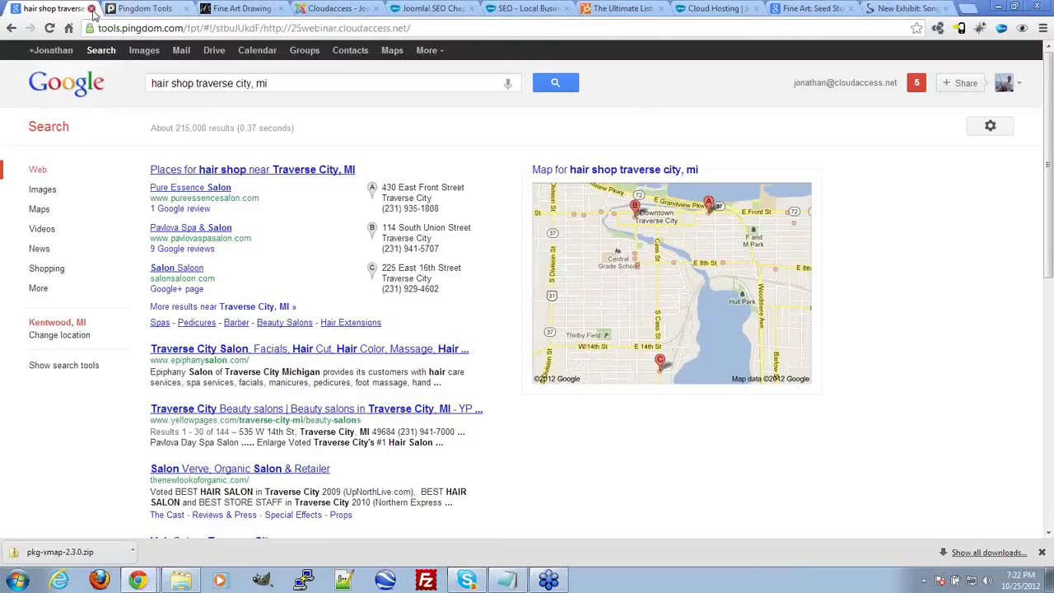
pyautogui.hotkey('ctrl', 'w')
pyautogui.hotkey('ctrl', 'w')
pyautogui.click(741, 8)
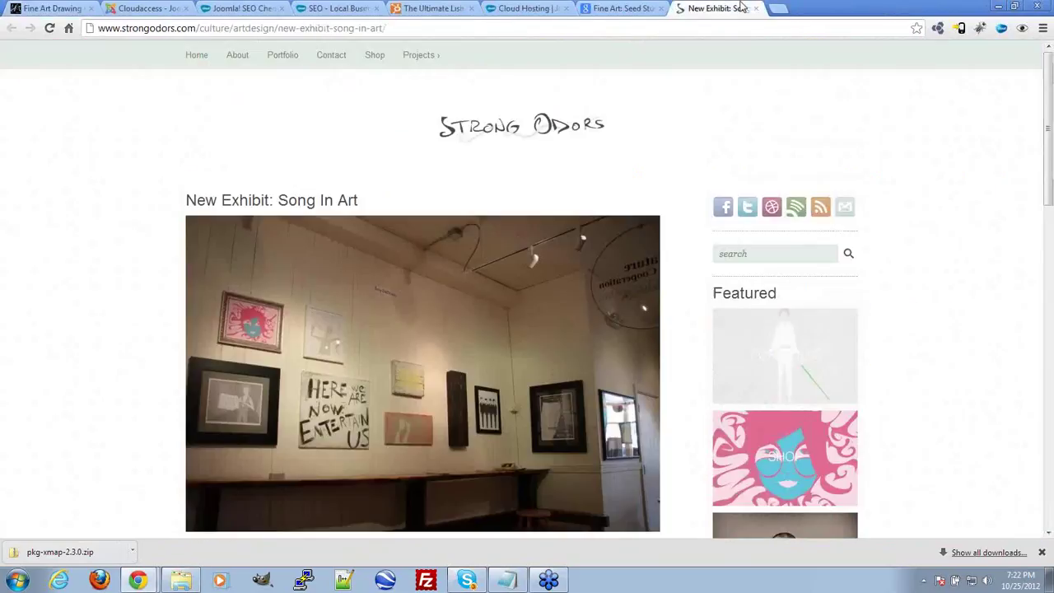
pyautogui.click(757, 10)
pyautogui.click(757, 8)
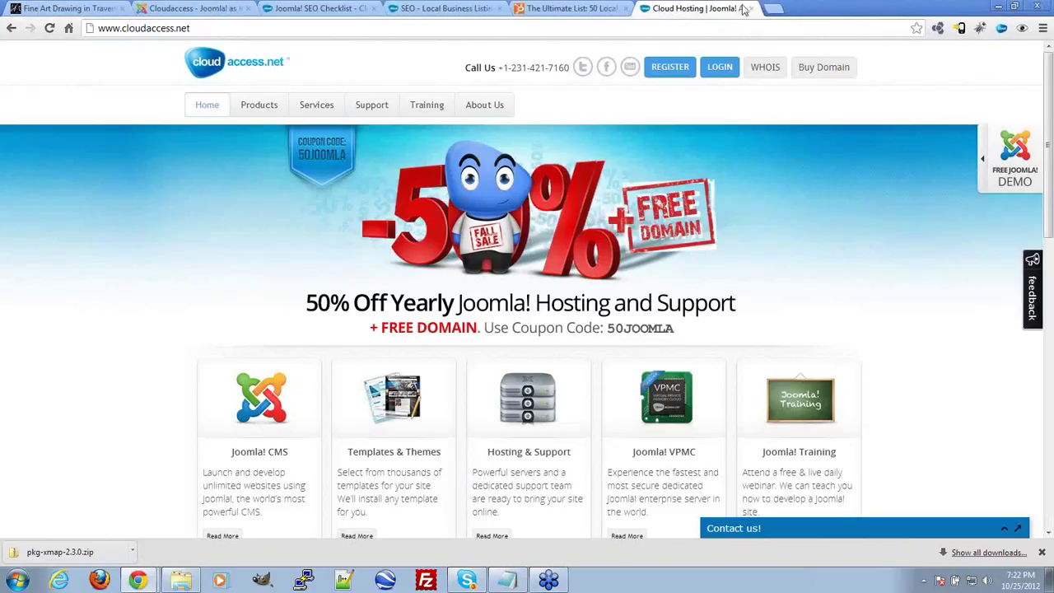
pyautogui.click(750, 9)
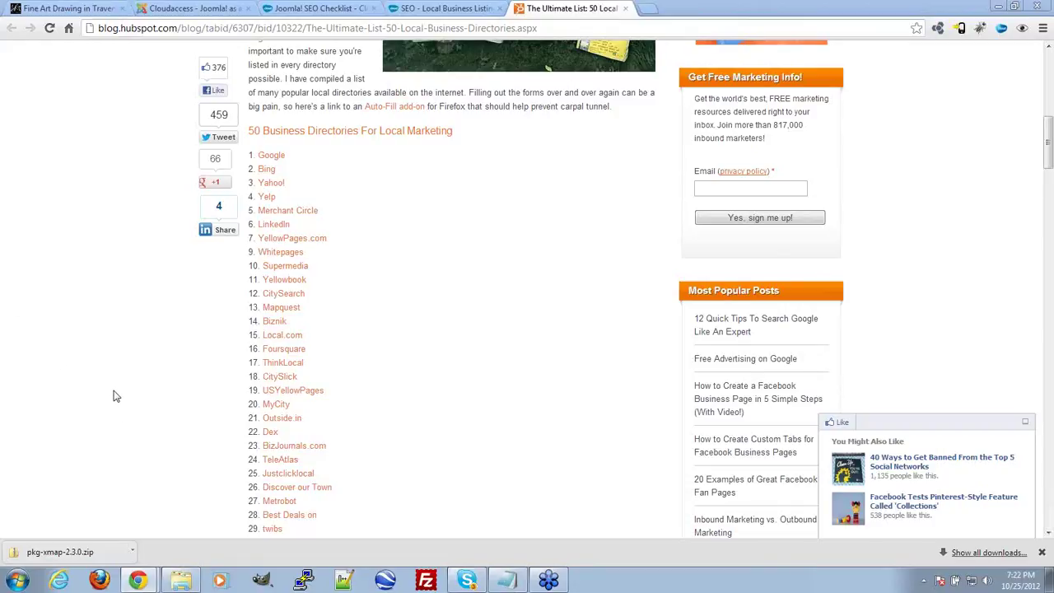
# Review the Daily Drawing Classes article's body text in the Joomla editor and compare it with the published drawing page
pyautogui.scroll(1, 108, 393)
pyautogui.scroll(8, 107, 392)
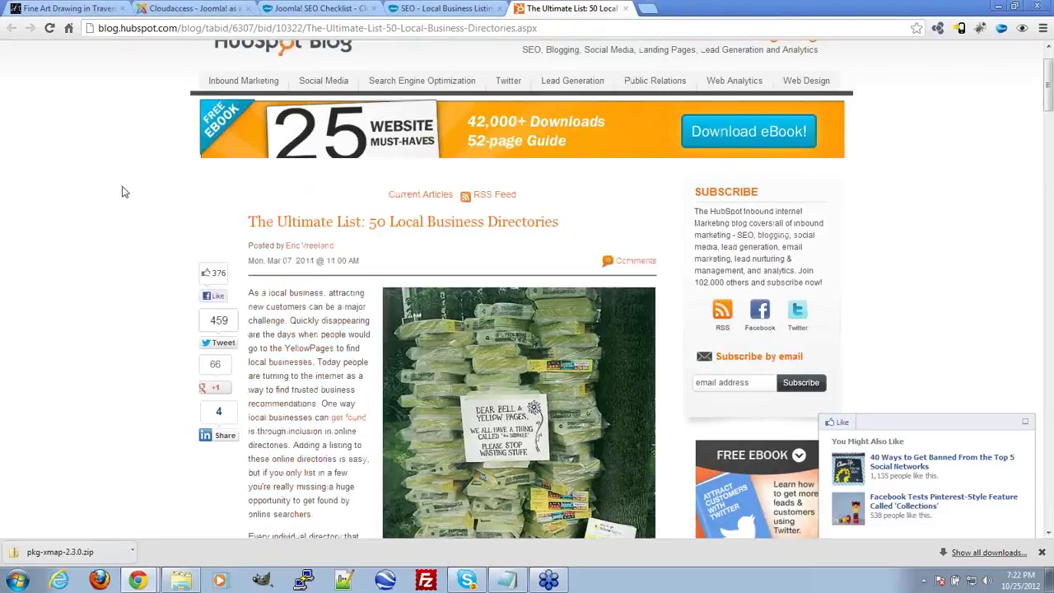
pyautogui.hotkey('ctrl', '2')
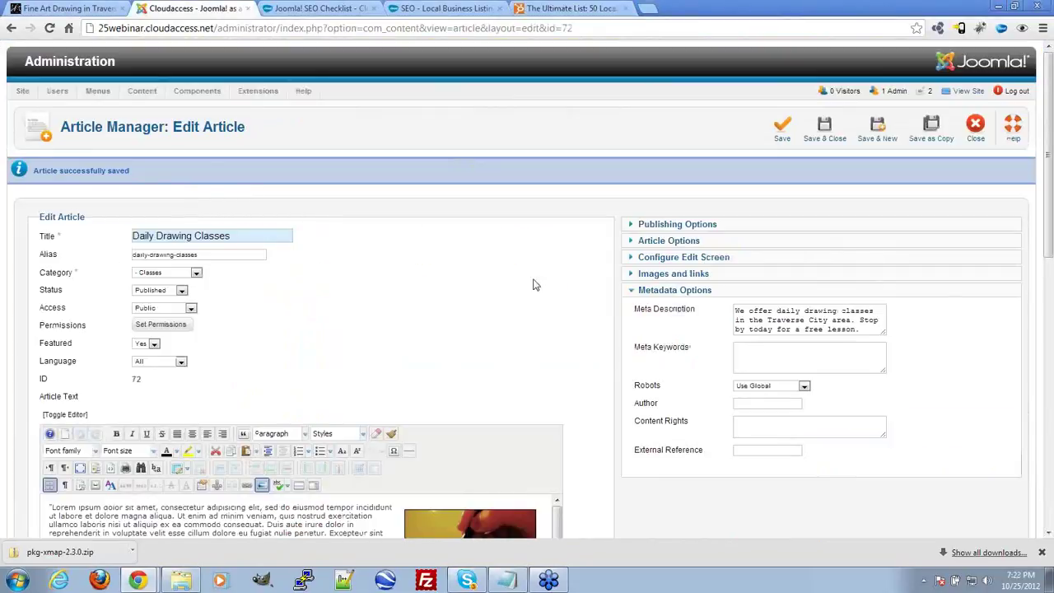
pyautogui.scroll(-3, 571, 258)
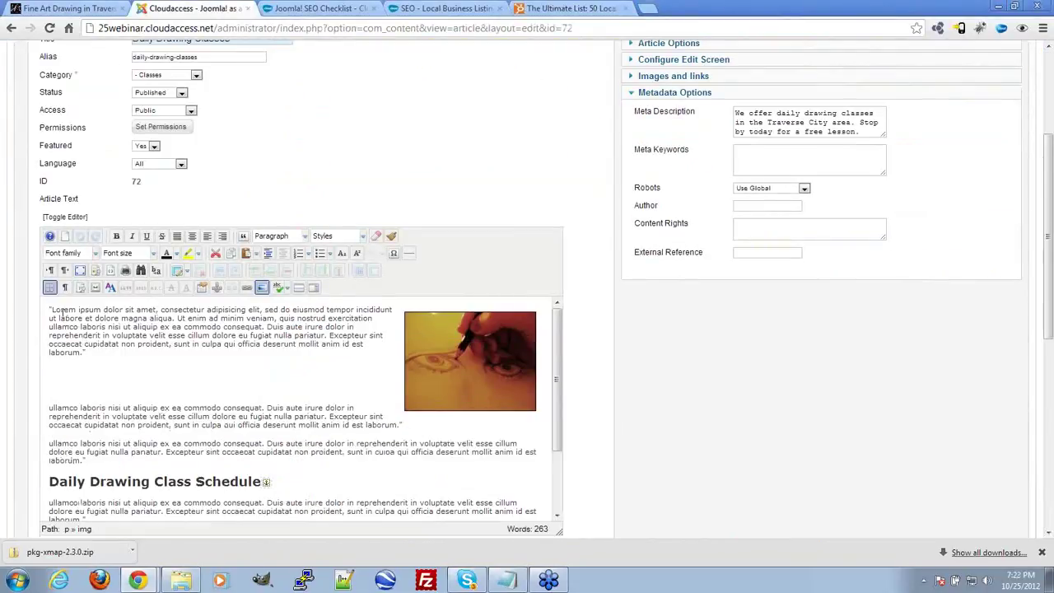
pyautogui.moveTo(49, 310); pyautogui.dragTo(179, 425)
pyautogui.click(194, 426)
pyautogui.hotkey('ctrl', 's')
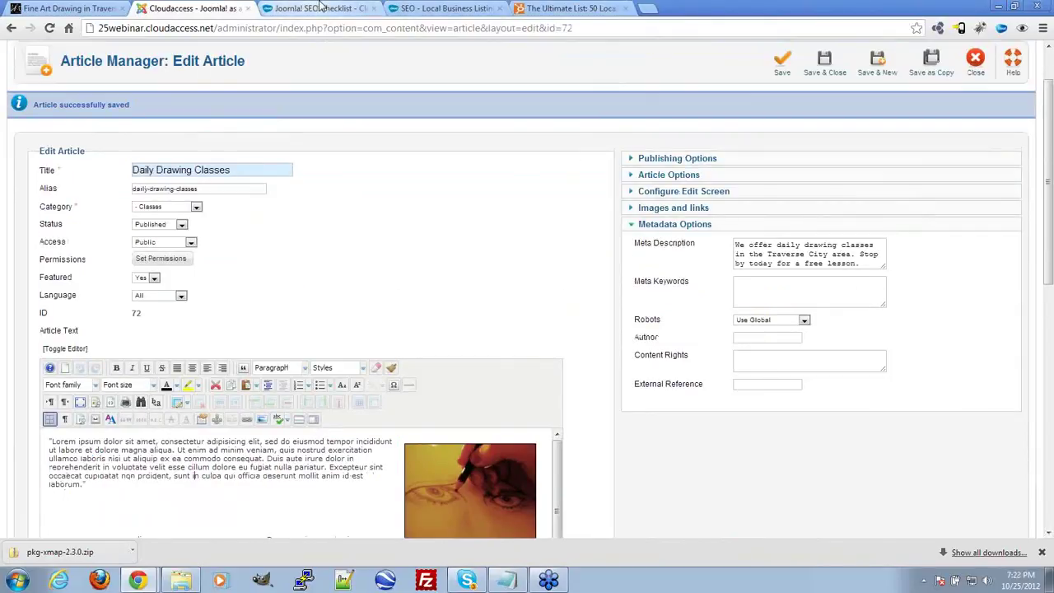
pyautogui.click(98, 12)
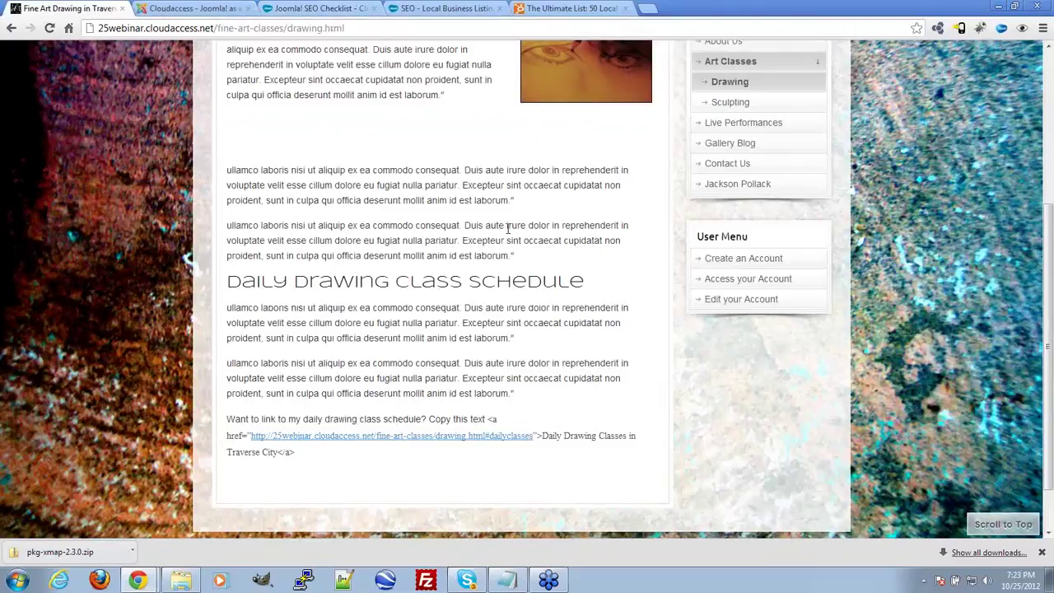
pyautogui.scroll(1, 507, 234)
pyautogui.scroll(3, 508, 234)
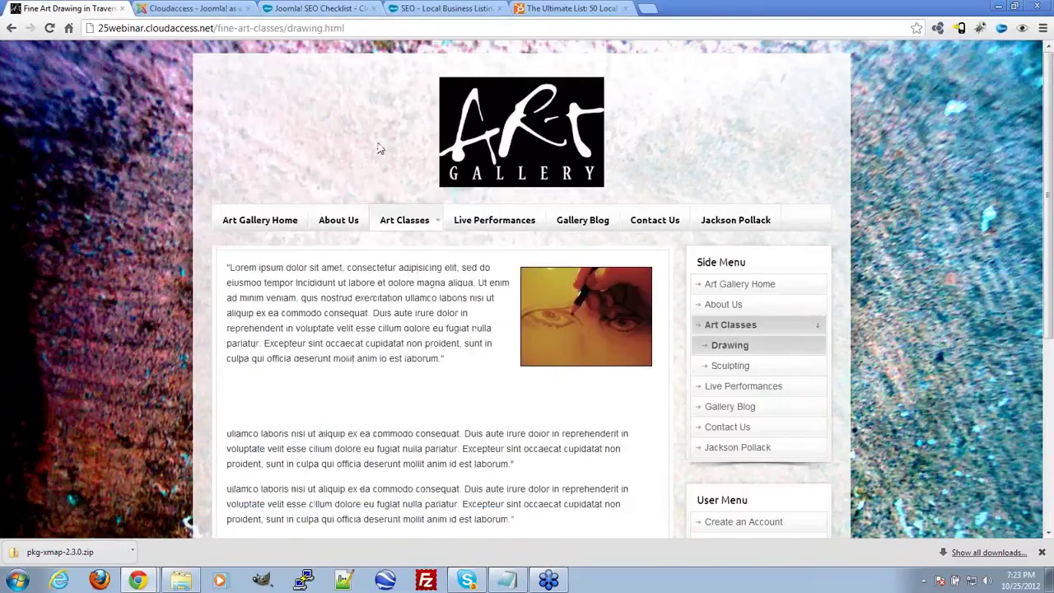
# Expand the Daily Drawing Classes article's display options and inspect the Show Title choices, keeping Use Global
pyautogui.click(181, 8)
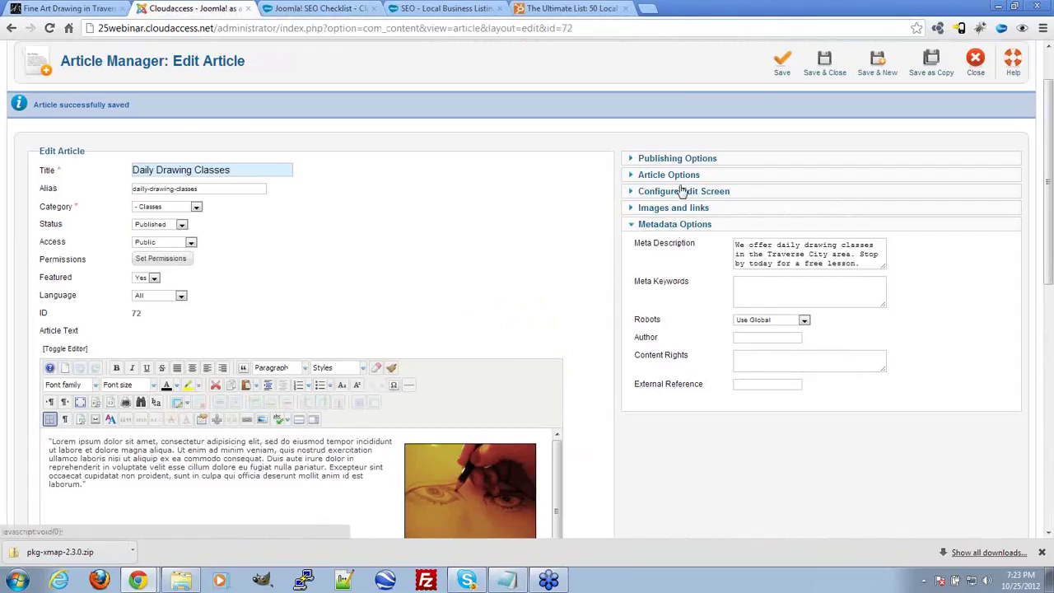
pyautogui.click(682, 176)
pyautogui.click(682, 176)
pyautogui.click(756, 194)
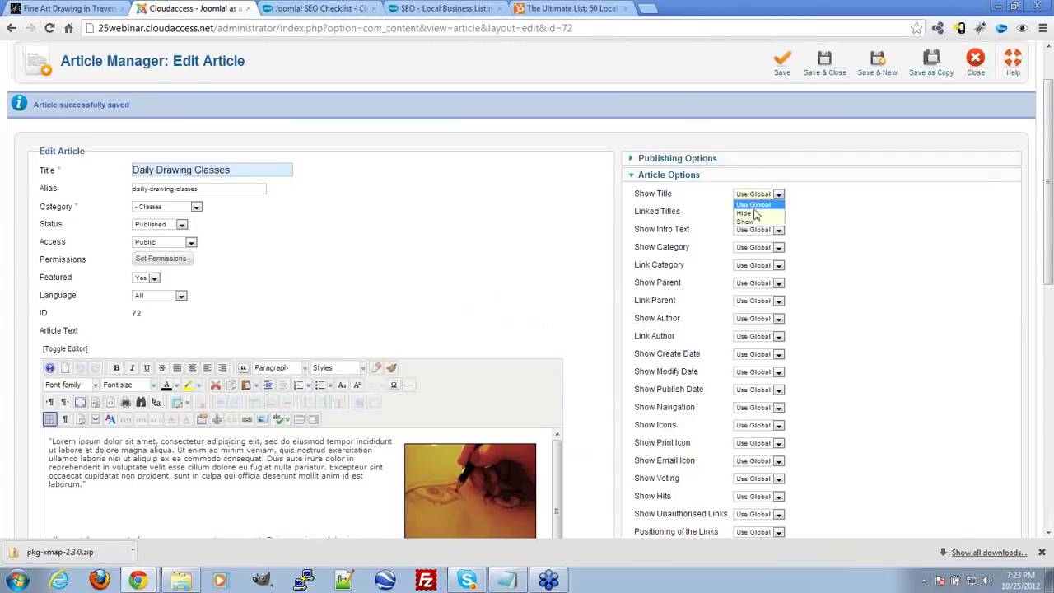
pyautogui.click(792, 220)
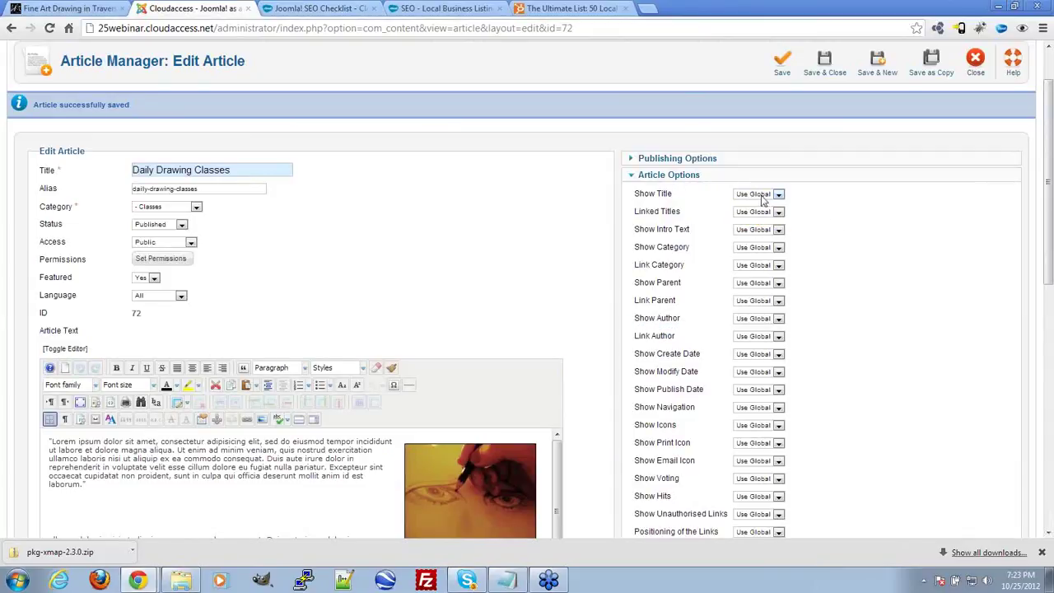
# Add the line "Art Drawing in Traverse City" above the article's first paragraph and format it as Heading 1
pyautogui.click(50, 446)
pyautogui.press('Return')
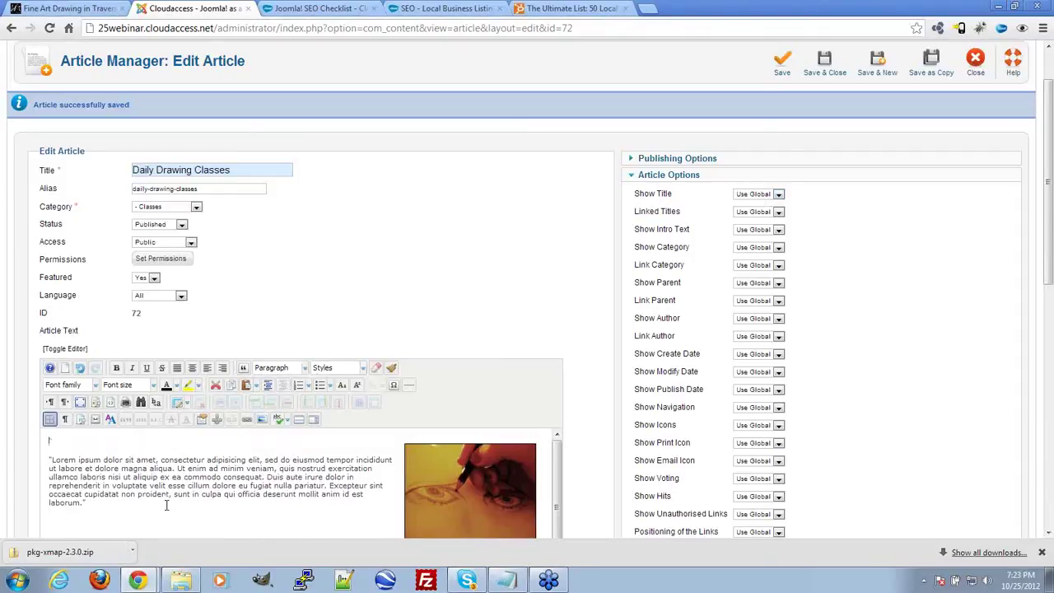
pyautogui.write('Art Drawing,in Traverse City')
pyautogui.moveTo(170, 444); pyautogui.dragTo(48, 439)
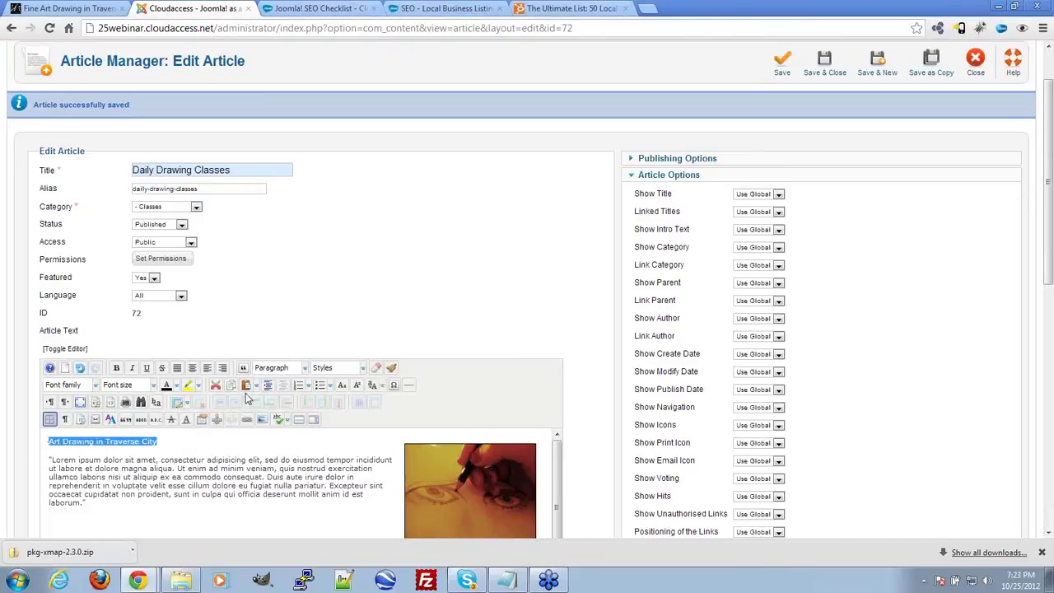
pyautogui.click(278, 368)
pyautogui.click(293, 455)
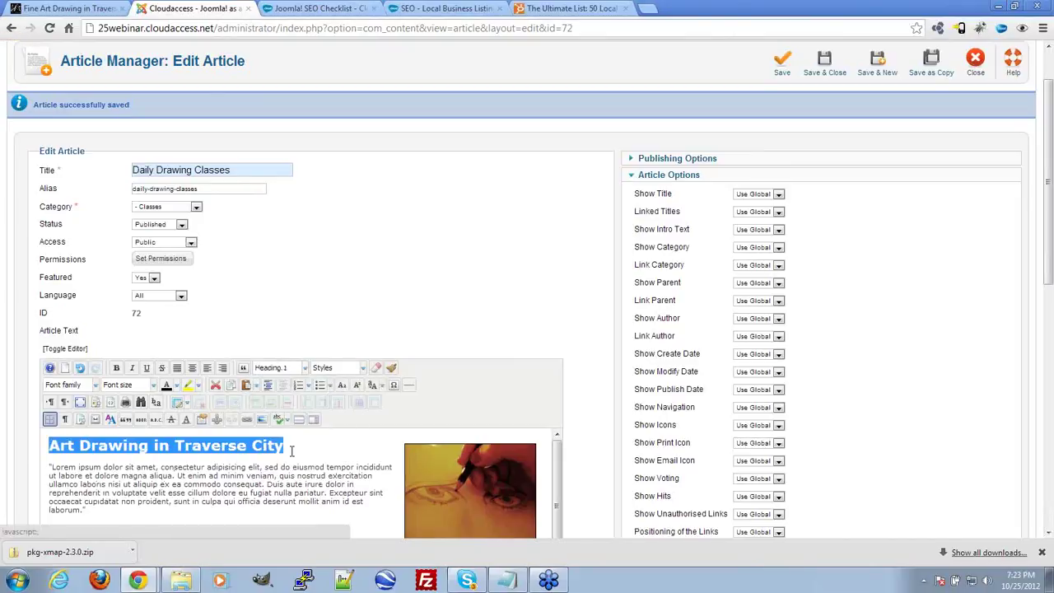
pyautogui.click(208, 467)
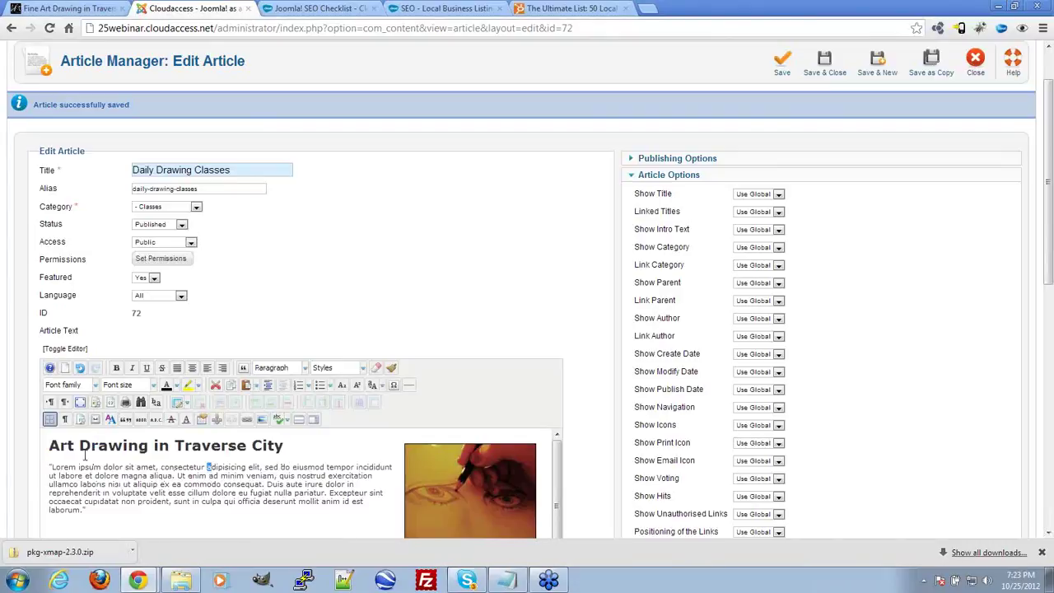
pyautogui.click(50, 445)
# Save and close the Daily Drawing Classes article, then return to the published drawing page to view the new heading
pyautogui.scroll(-3, 212, 518)
pyautogui.scroll(3, 213, 518)
pyautogui.click(824, 62)
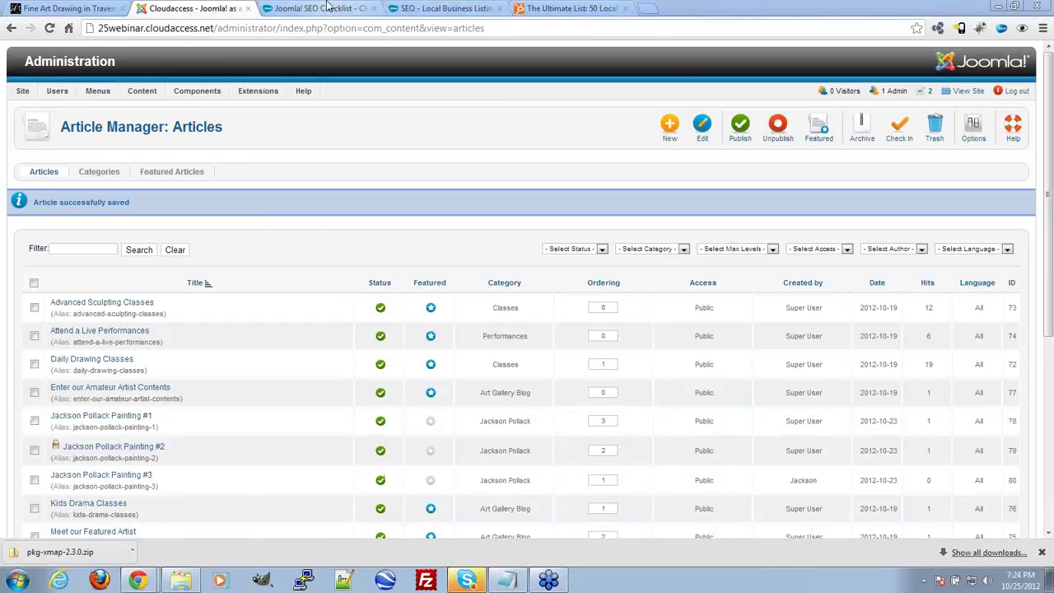
pyautogui.click(260, 9)
pyautogui.scroll(10, 200, 206)
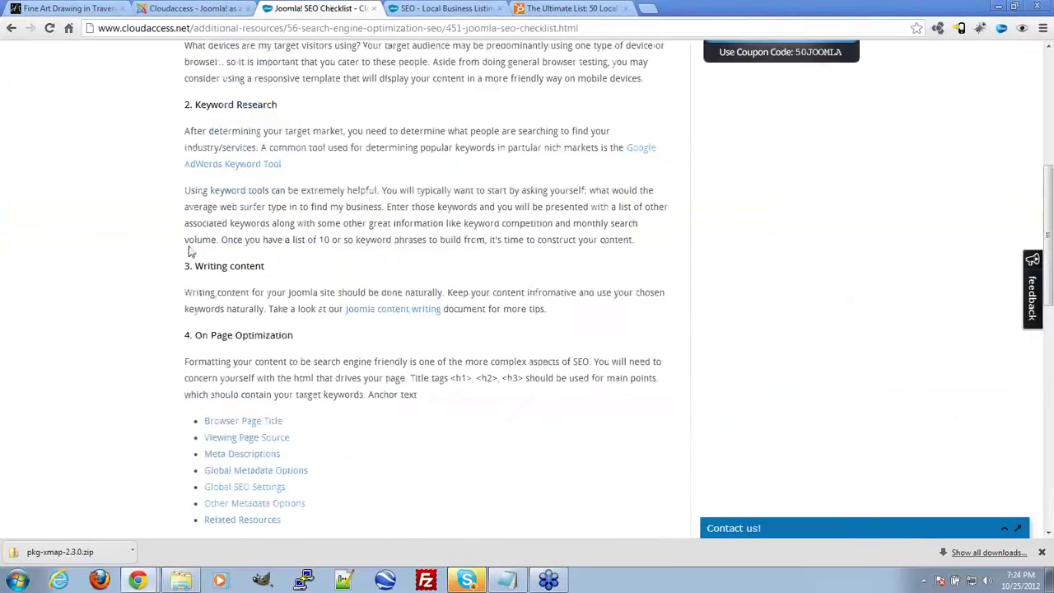
pyautogui.click(79, 8)
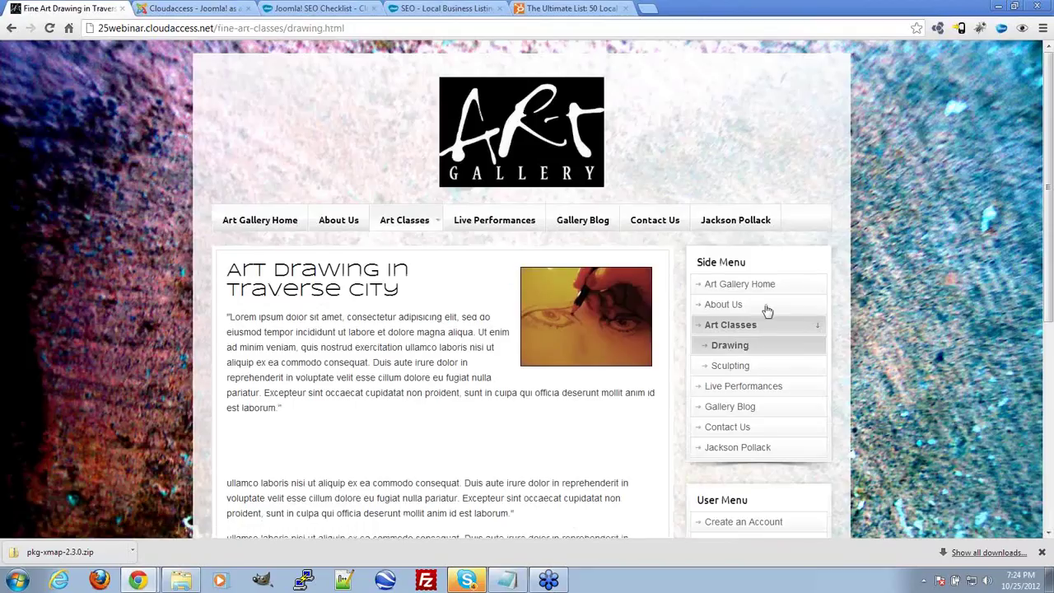
# Open the drawing page's source code and examine the h1 heading, article paragraphs and menu module markup
pyautogui.rightClick(882, 281)
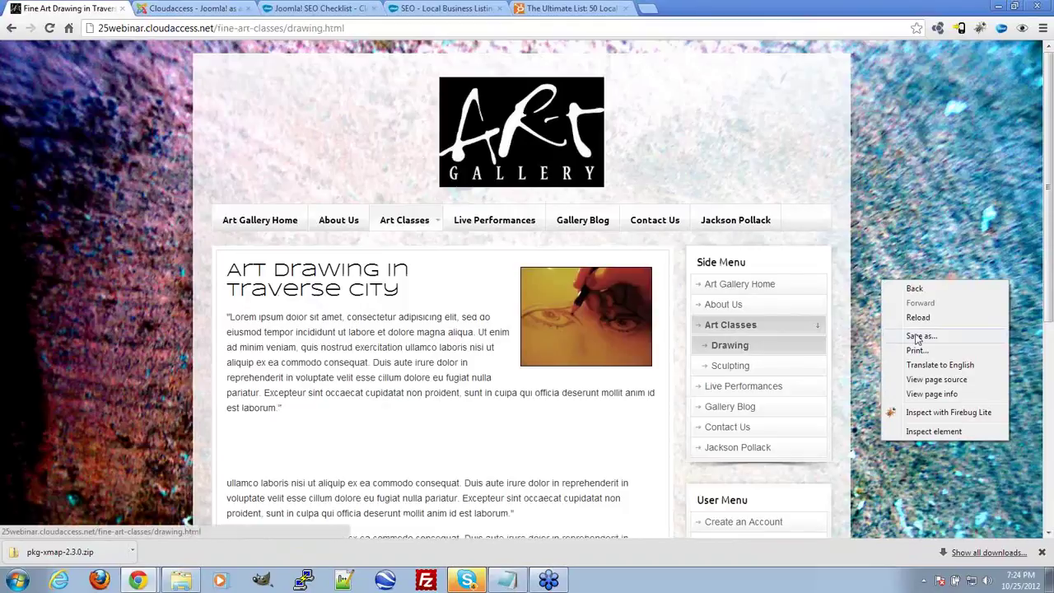
pyautogui.click(938, 380)
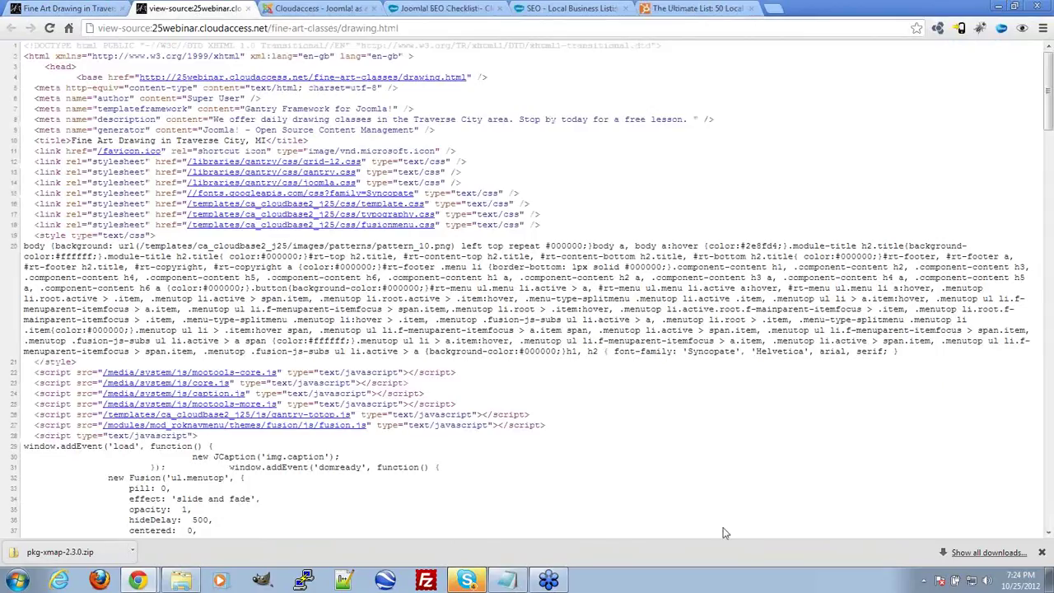
pyautogui.scroll(-15, 722, 527)
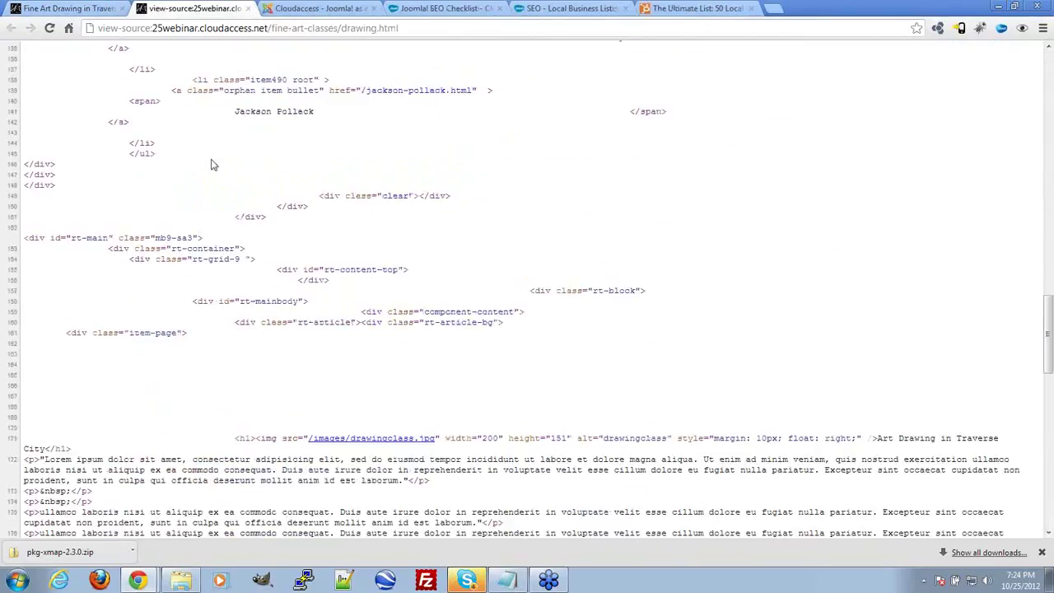
pyautogui.scroll(2, 443, 293)
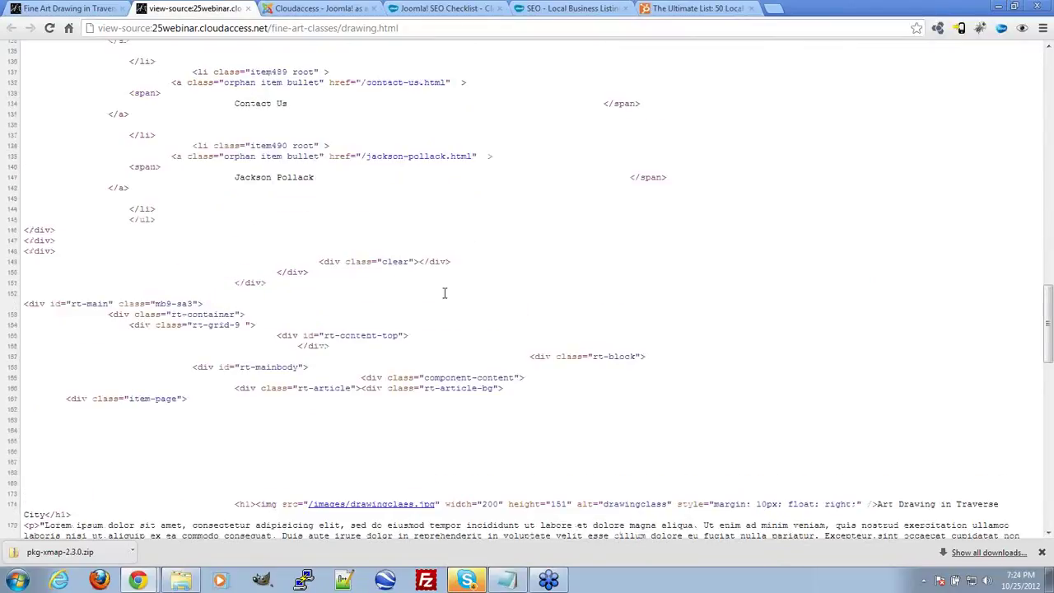
pyautogui.scroll(-10, 444, 292)
pyautogui.moveTo(235, 174); pyautogui.dragTo(389, 378)
pyautogui.scroll(-5, 533, 447)
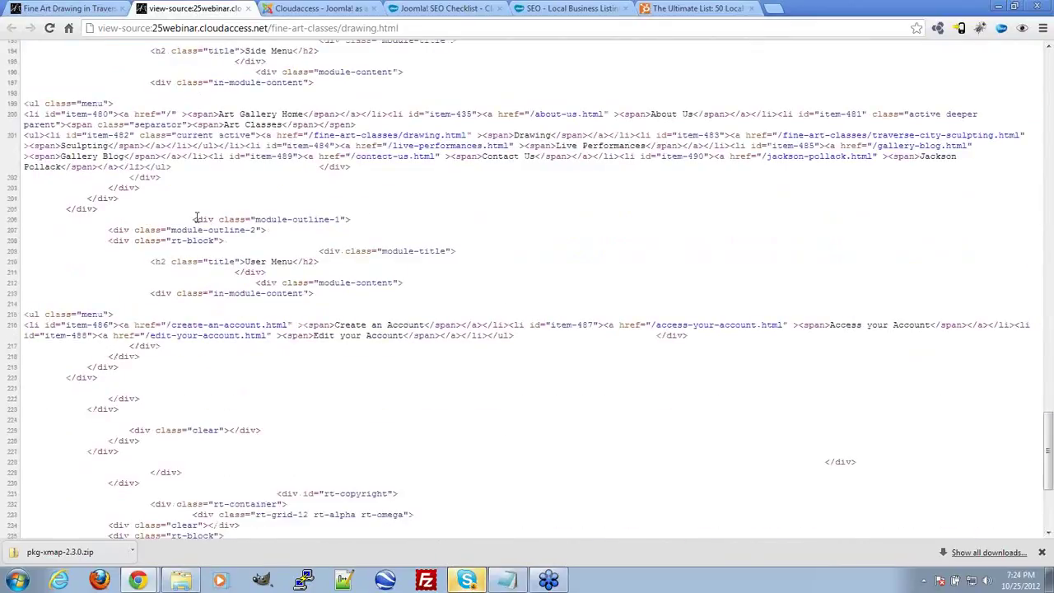
pyautogui.moveTo(192, 218); pyautogui.dragTo(404, 230)
pyautogui.click(335, 126)
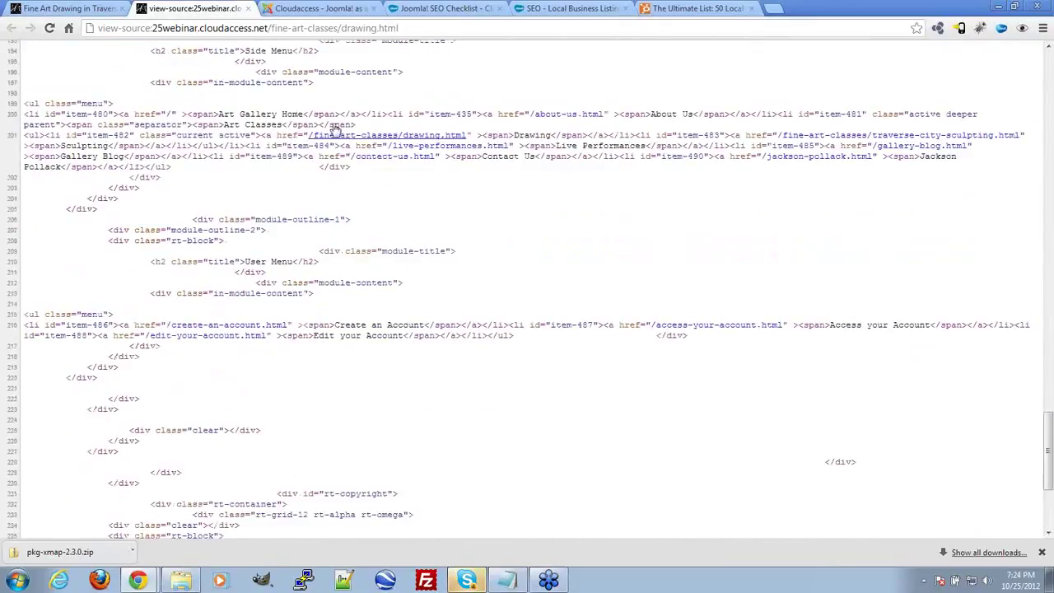
# Return to the published drawing page and examine its content from the Art Drawing heading through the class schedule
pyautogui.click(55, 8)
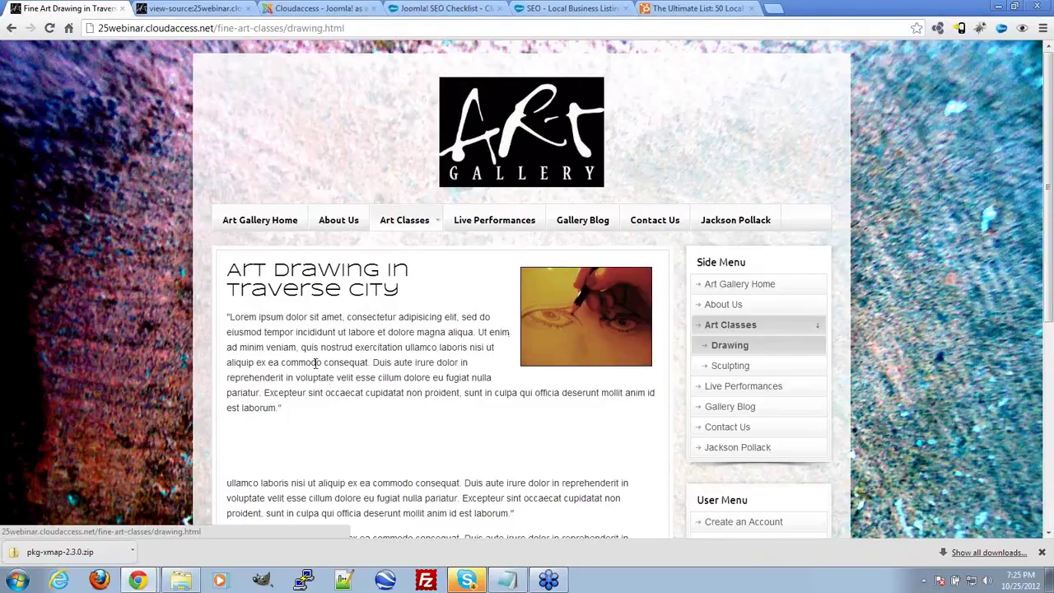
pyautogui.scroll(-1, 296, 345)
pyautogui.scroll(-2, 296, 346)
pyautogui.moveTo(231, 66); pyautogui.dragTo(483, 494)
pyautogui.click(493, 396)
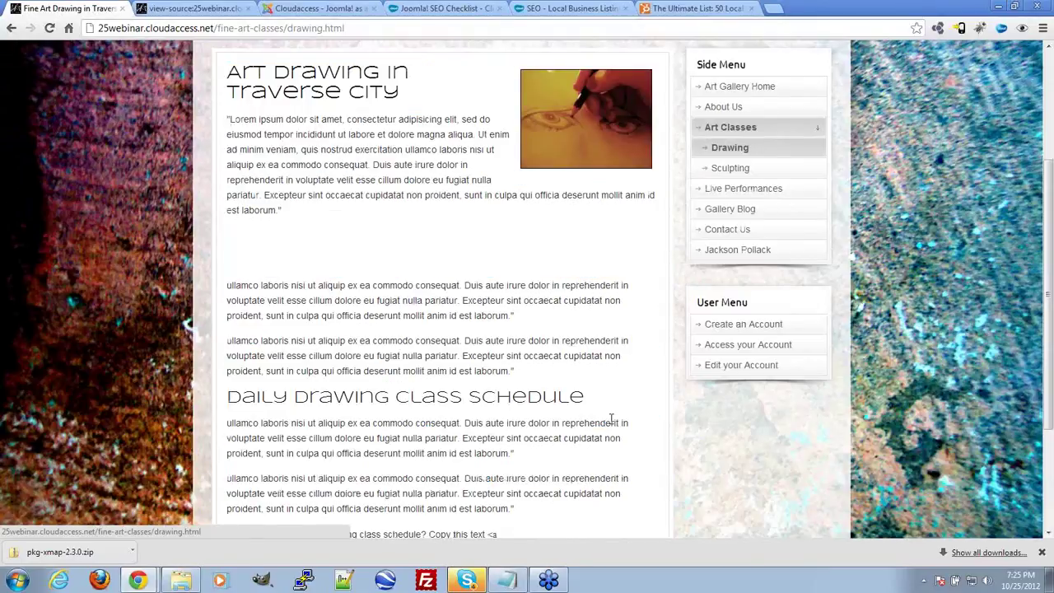
pyautogui.scroll(3, 610, 419)
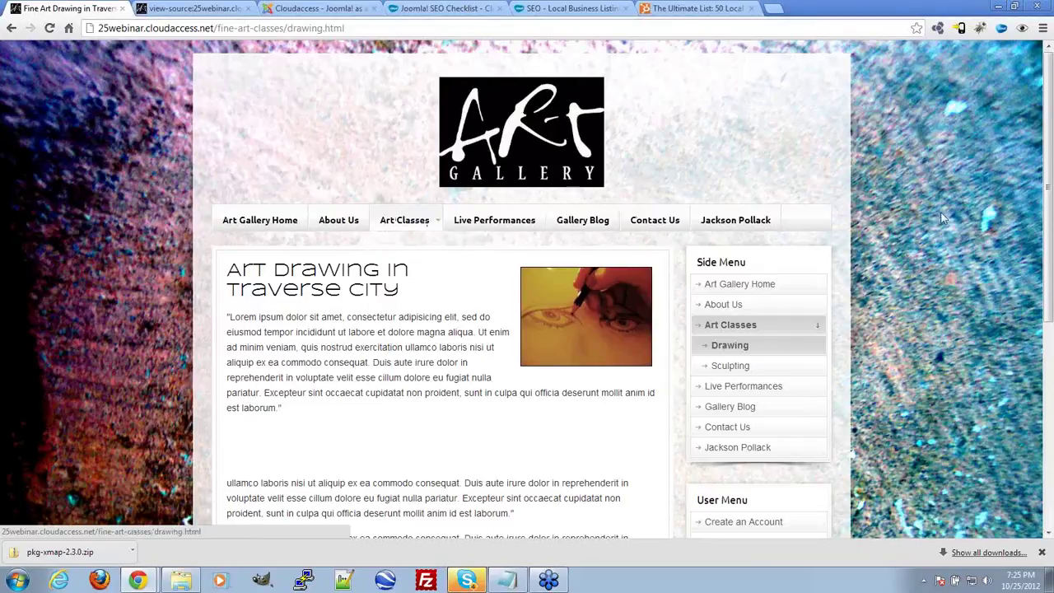
pyautogui.scroll(-1, 97, 198)
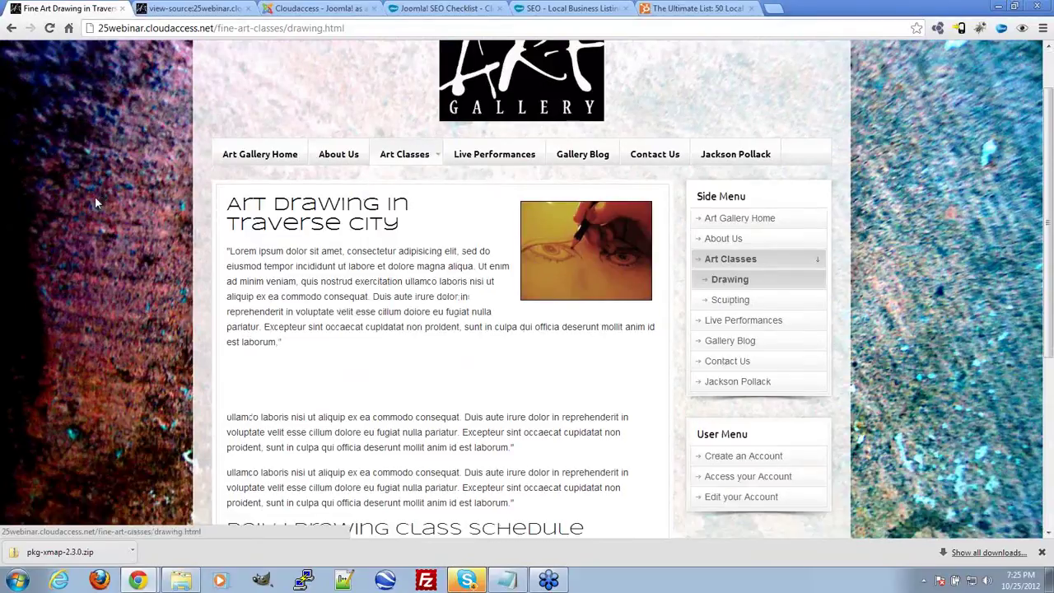
pyautogui.scroll(1, 102, 319)
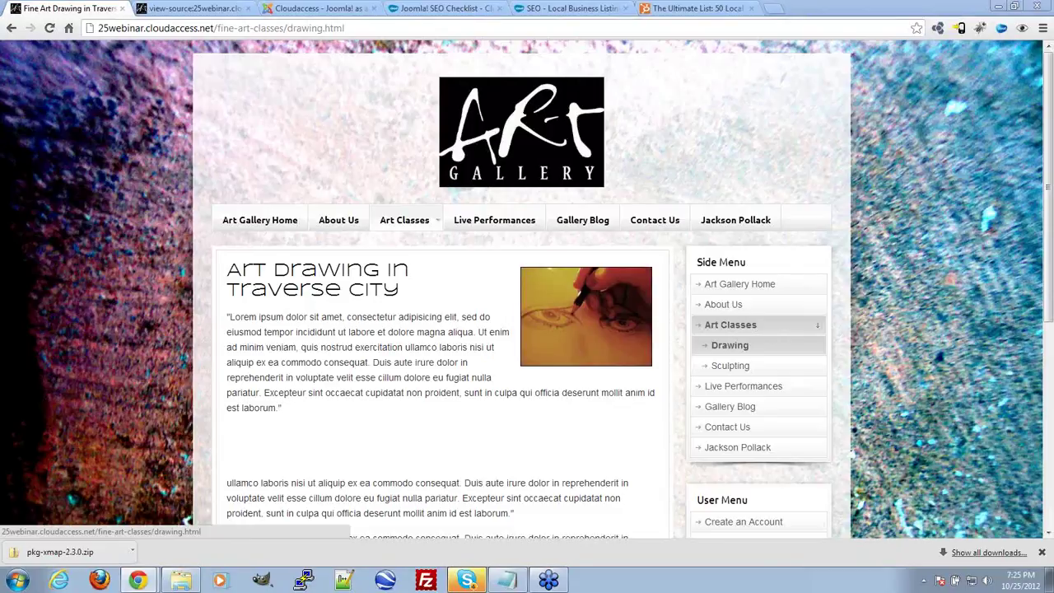
# Switch to Notepad and highlight the keyword list: fine art, painting, traverse city and oil paints
pyautogui.click(511, 581)
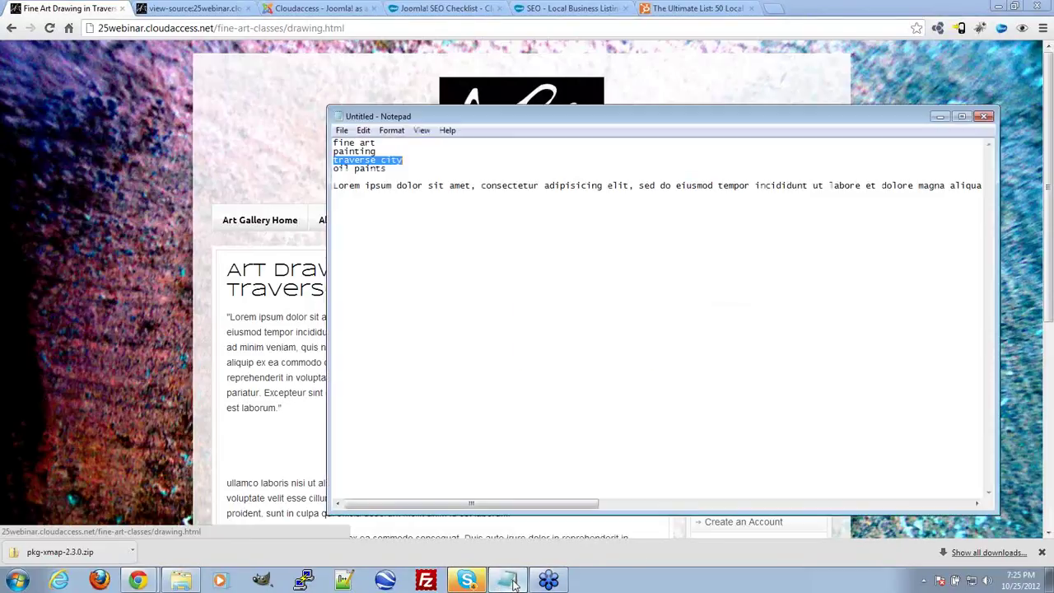
pyautogui.click(511, 310)
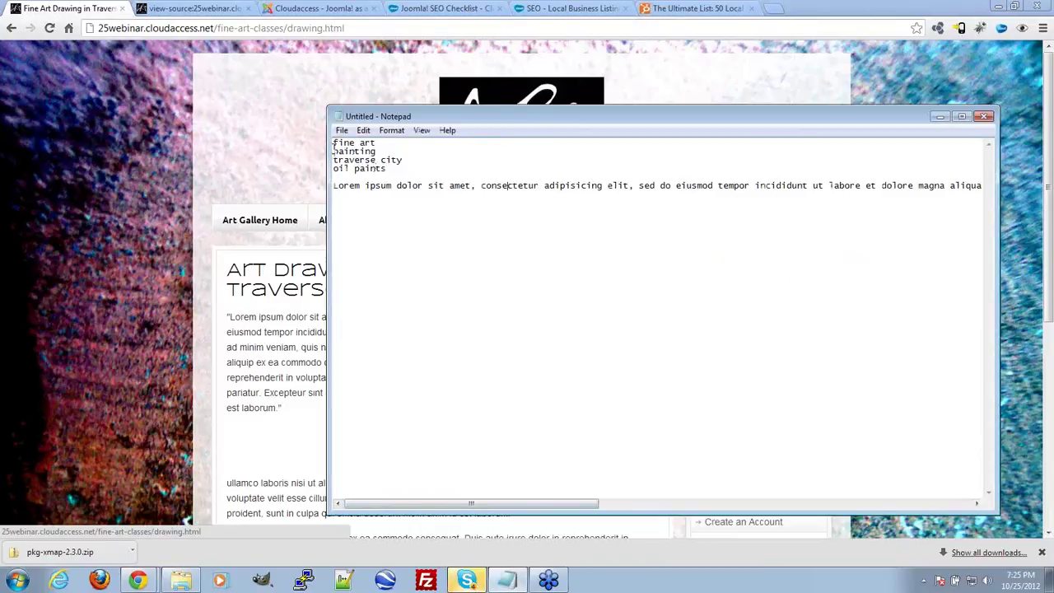
pyautogui.click(349, 142)
pyautogui.moveTo(397, 169); pyautogui.dragTo(318, 145)
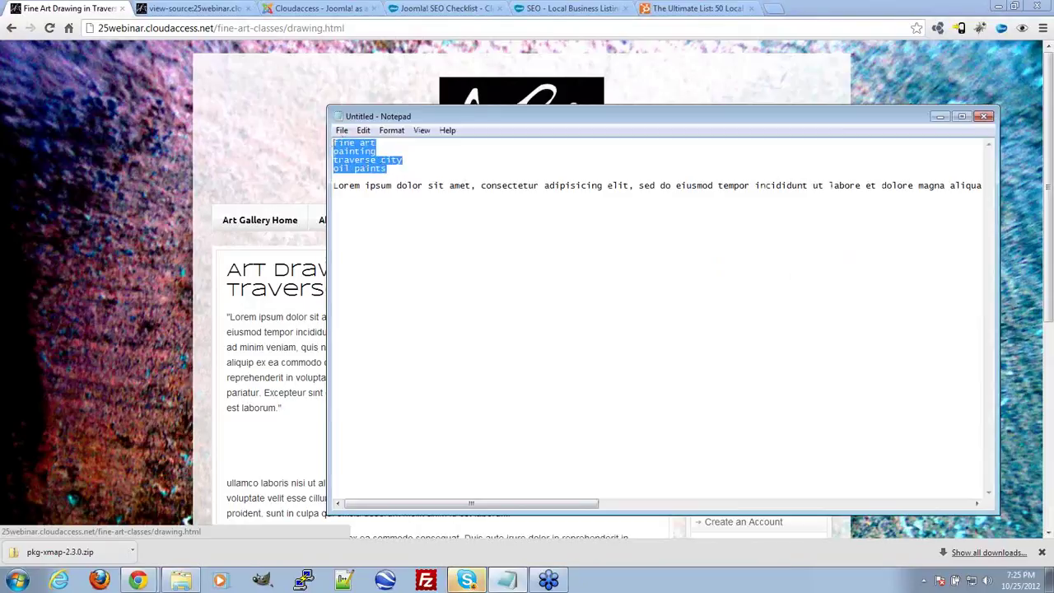
# Add pastels and water colors to the keyword list in Notepad, followed by blank lines
pyautogui.click(392, 174)
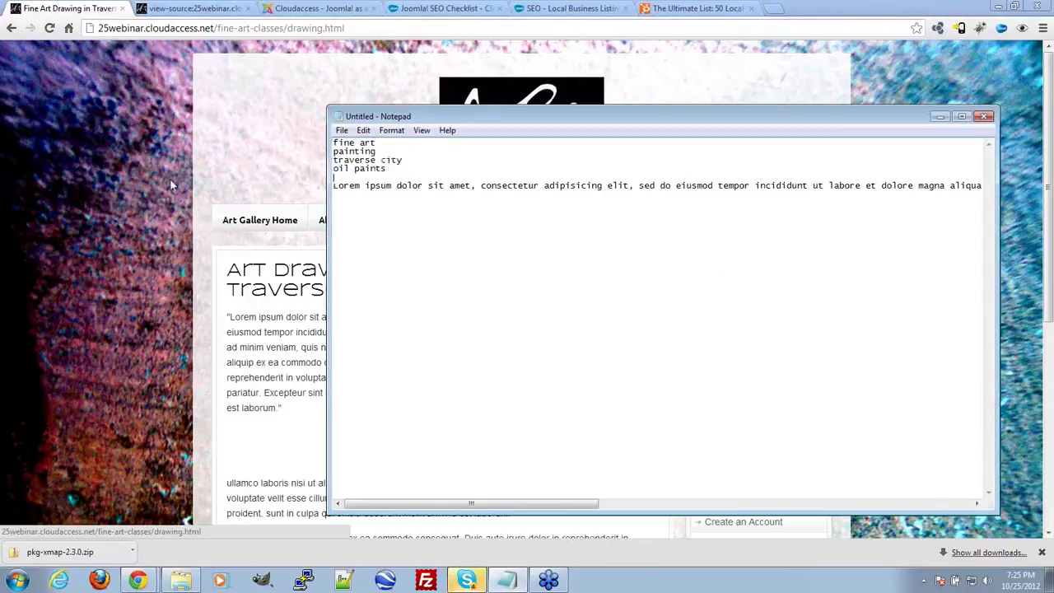
pyautogui.moveTo(585, 115); pyautogui.dragTo(605, 89)
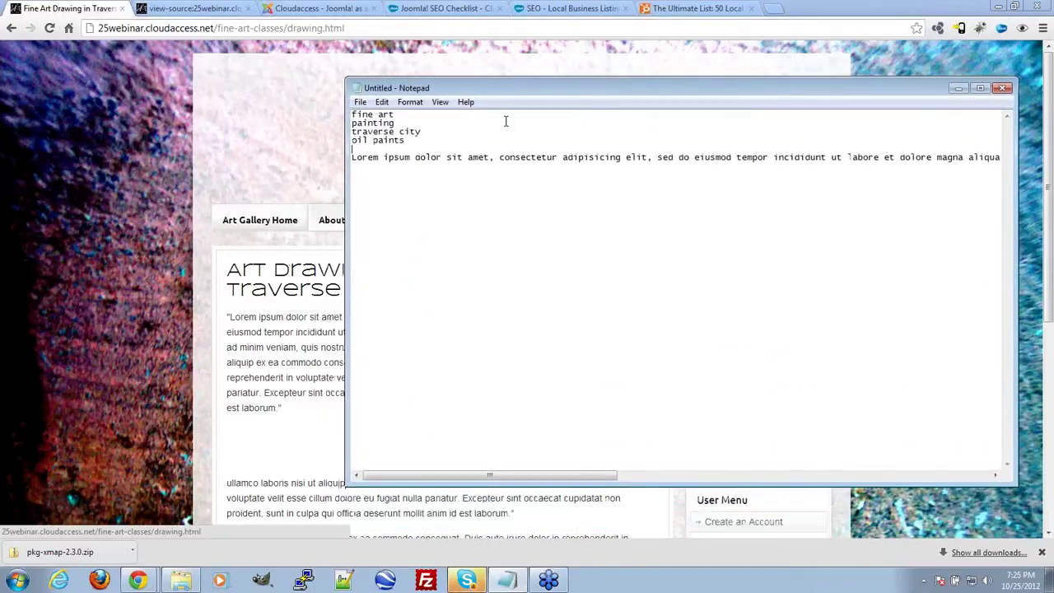
pyautogui.click(380, 178)
pyautogui.write('pastels')
pyautogui.press('Return')
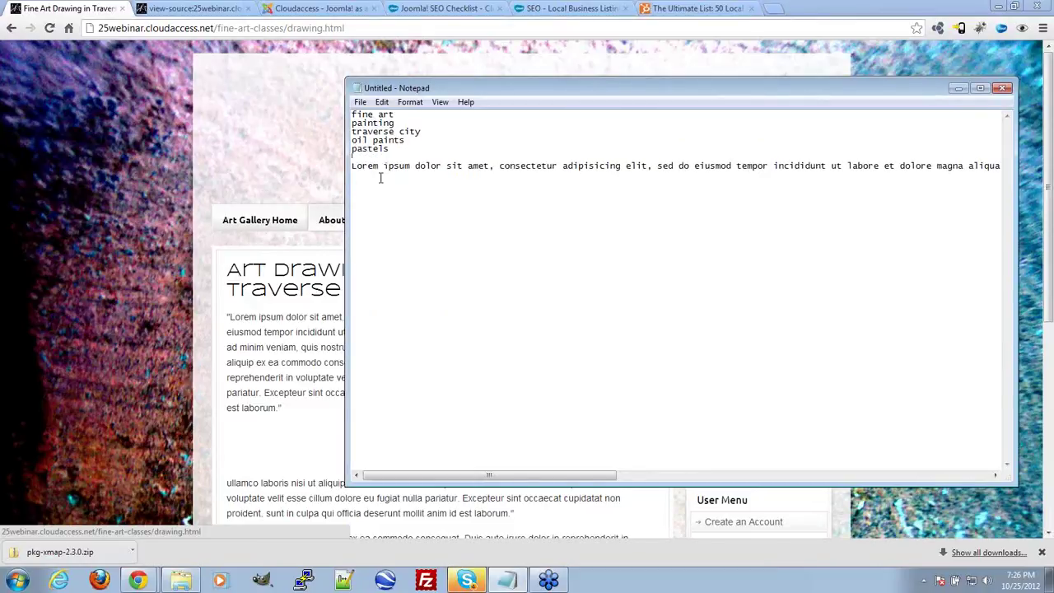
pyautogui.write('water colors')
pyautogui.press('Return')
pyautogui.press('Return')
pyautogui.press('Return')
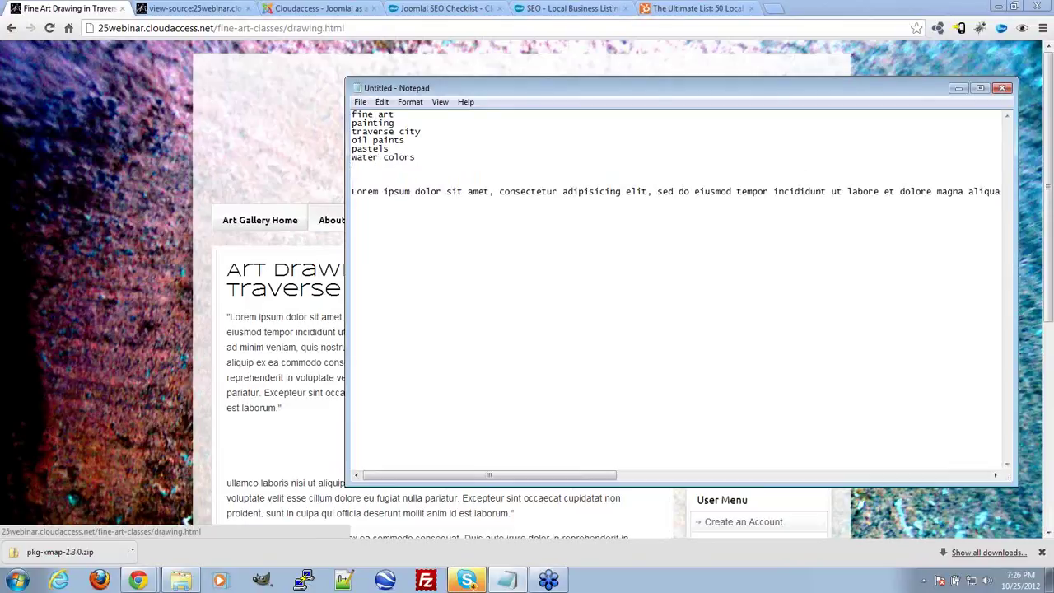
# Highlight the keywords pastels and water colors, and add the line Matt Cutts below the list
pyautogui.moveTo(405, 140)
pyautogui.mouseDown()
pyautogui.moveTo(352, 138)
pyautogui.moveTo(381, 150)
pyautogui.moveTo(350, 149)
pyautogui.mouseUp()
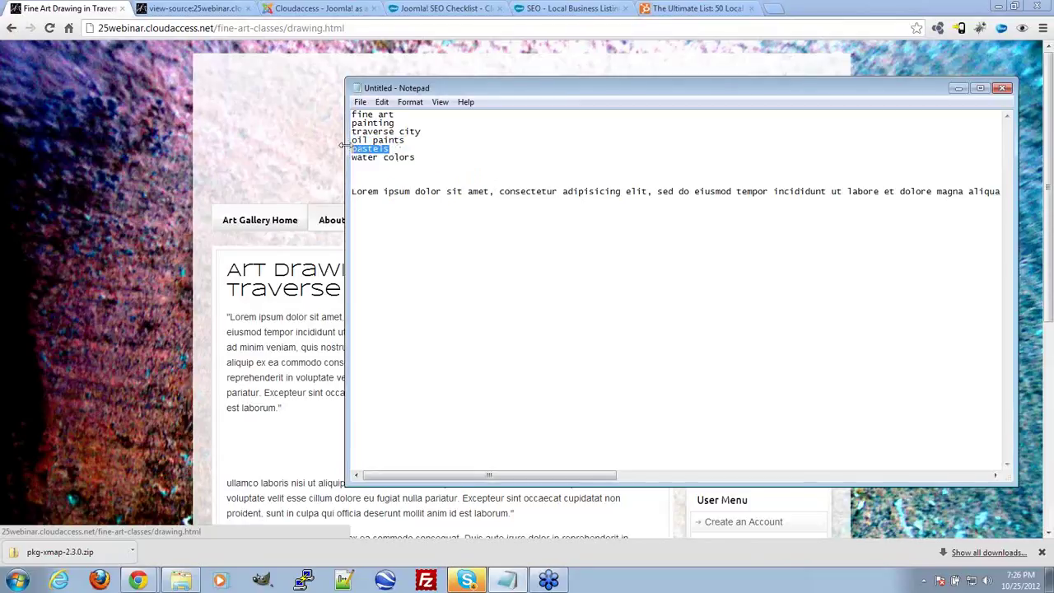
pyautogui.moveTo(416, 157); pyautogui.dragTo(352, 157)
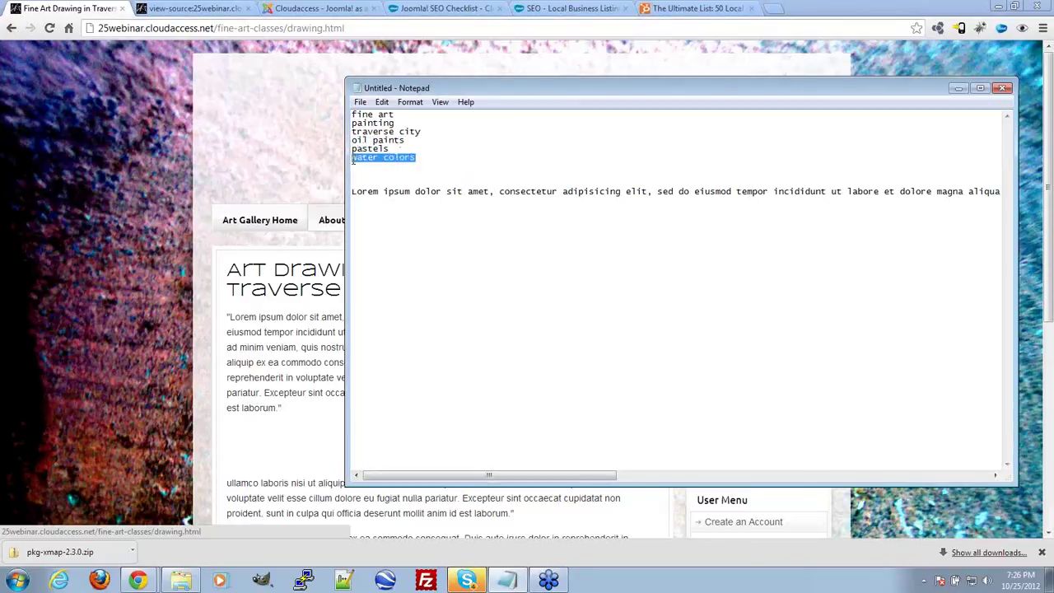
pyautogui.click(417, 159)
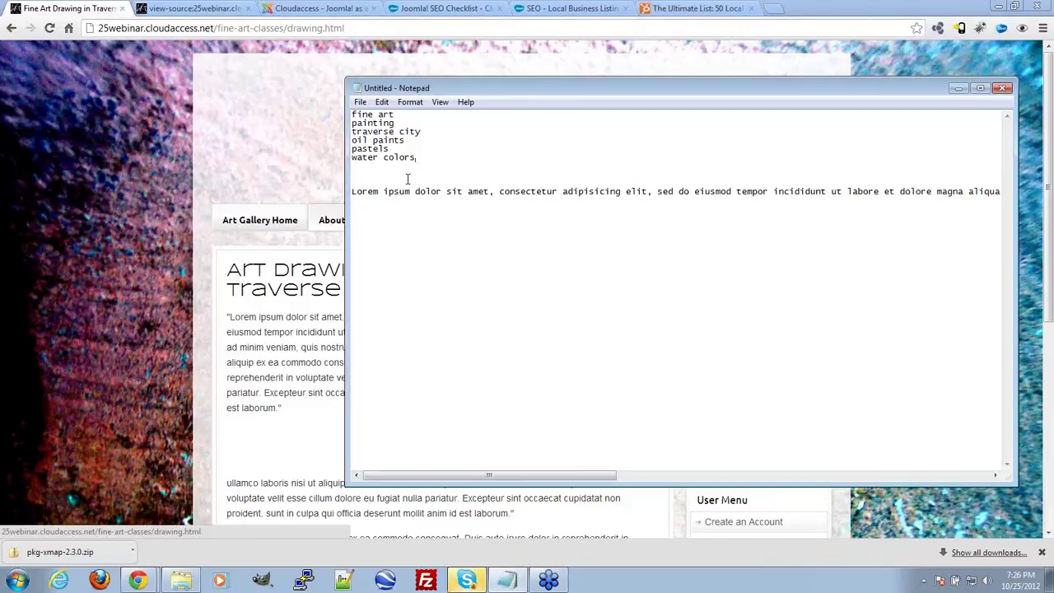
pyautogui.write(',')
pyautogui.press('BackSpace')
pyautogui.press('Return')
pyautogui.press('Return')
pyautogui.write('Matt Cutts')
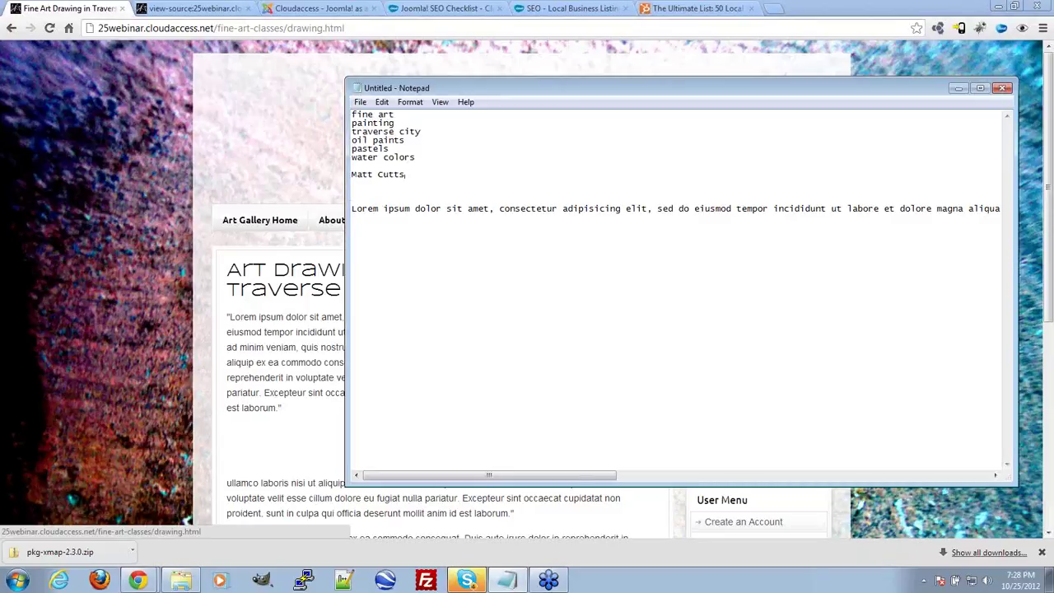
# Switch to the browser, open youtube.com/cloudaccess and look through the channel's uploaded videos
pyautogui.hotkey('alt', 'Tab')
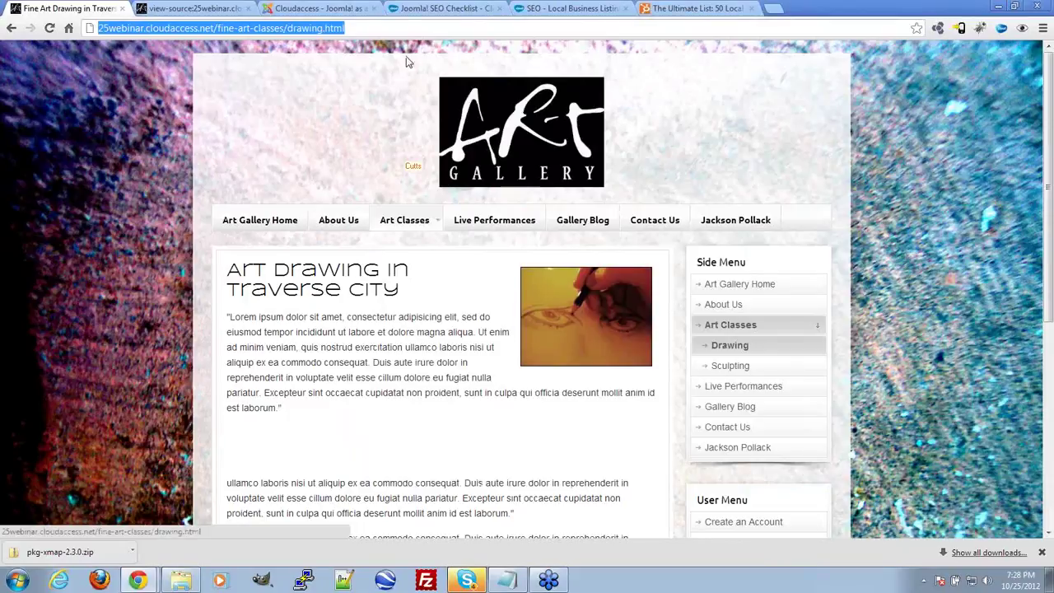
pyautogui.write('youtu')
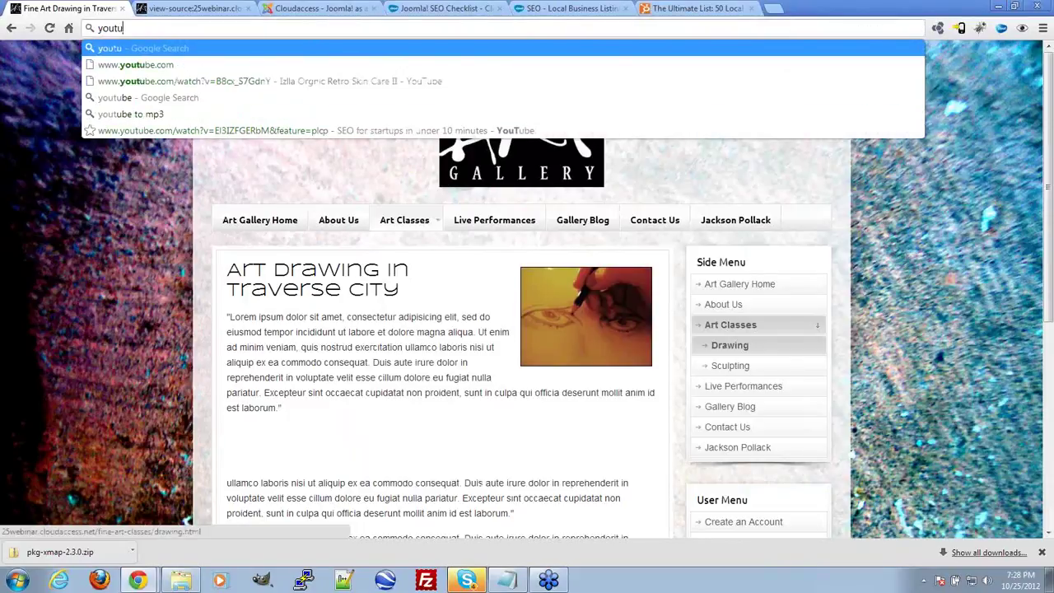
pyautogui.write('be.com/')
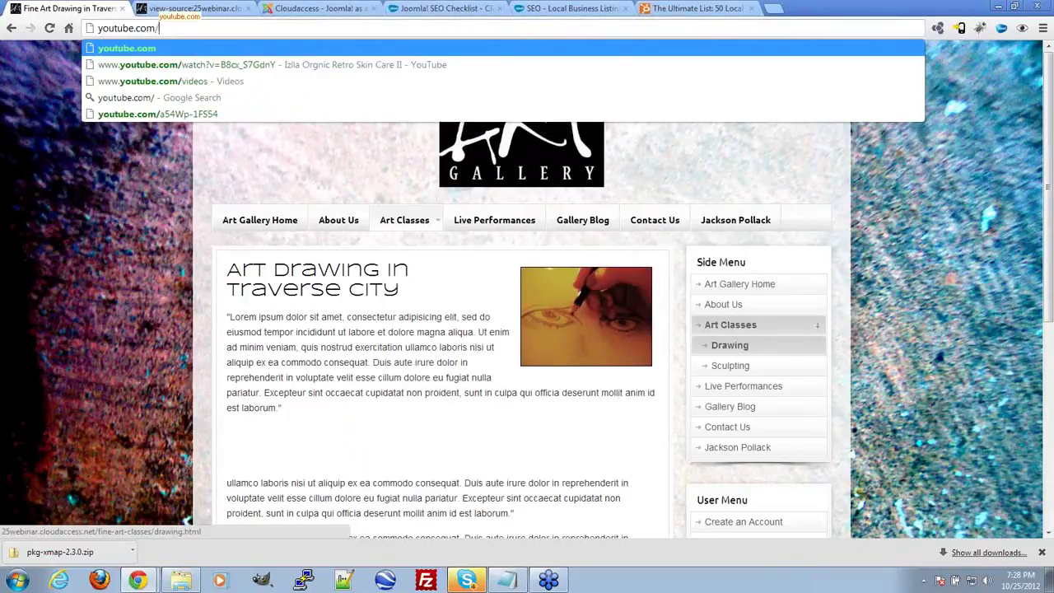
pyautogui.write('cloudaccess')
pyautogui.press('Return')
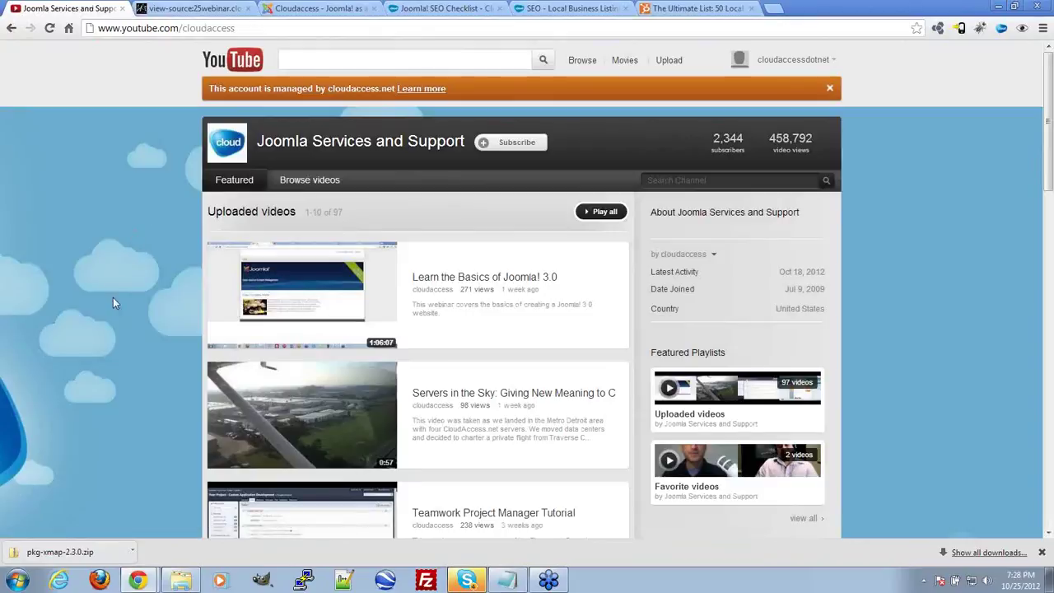
pyautogui.scroll(-3, 113, 299)
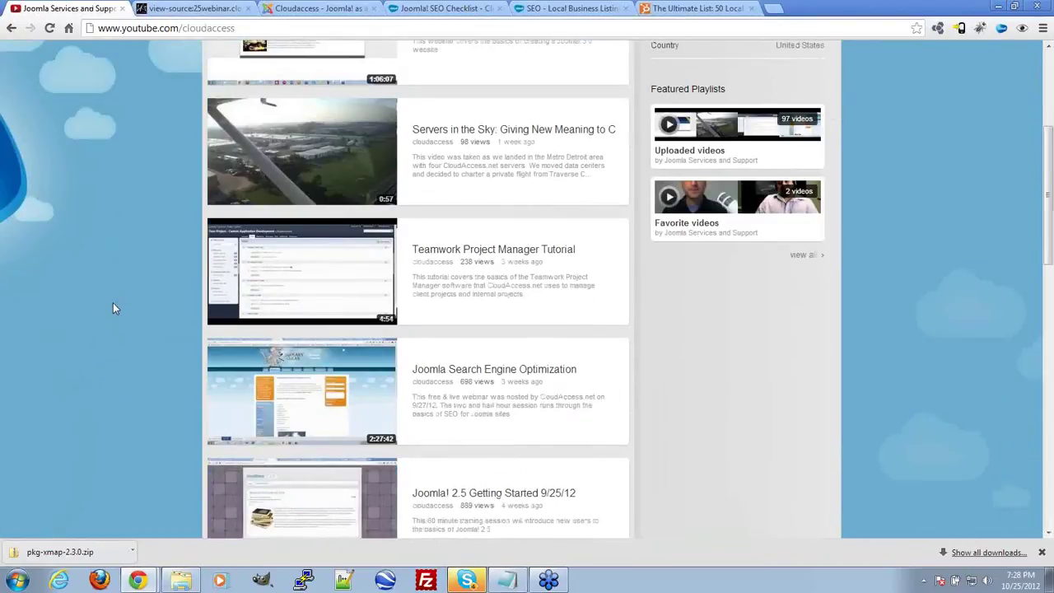
pyautogui.scroll(-1, 114, 302)
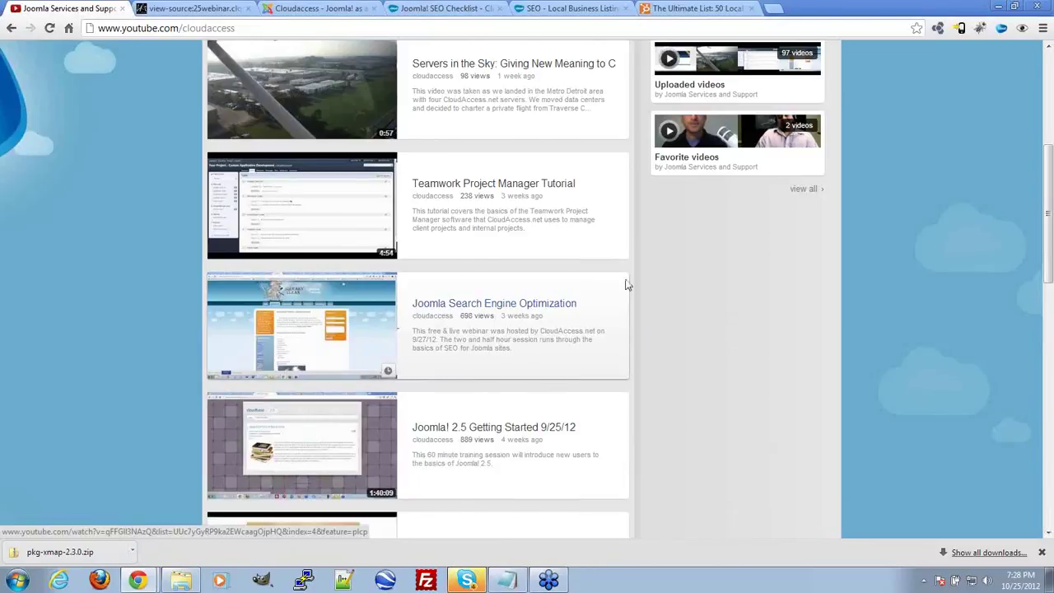
pyautogui.scroll(5, 628, 282)
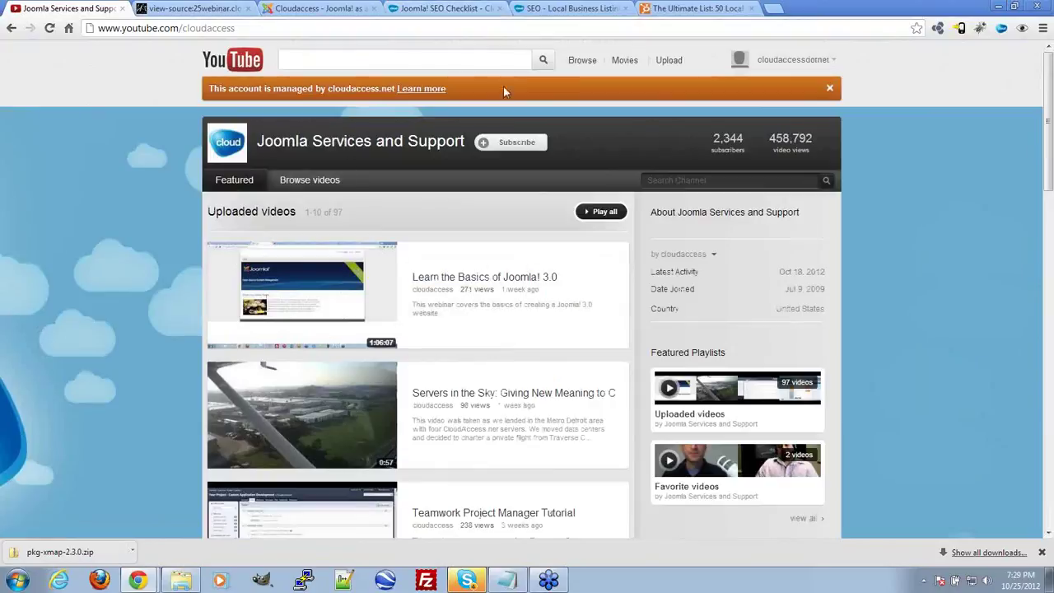
# Return to the Joomla SEO Checklist page and open the site's Joomla Webinars training page
pyautogui.click(480, 8)
pyautogui.scroll(1, 580, 325)
pyautogui.scroll(4, 583, 325)
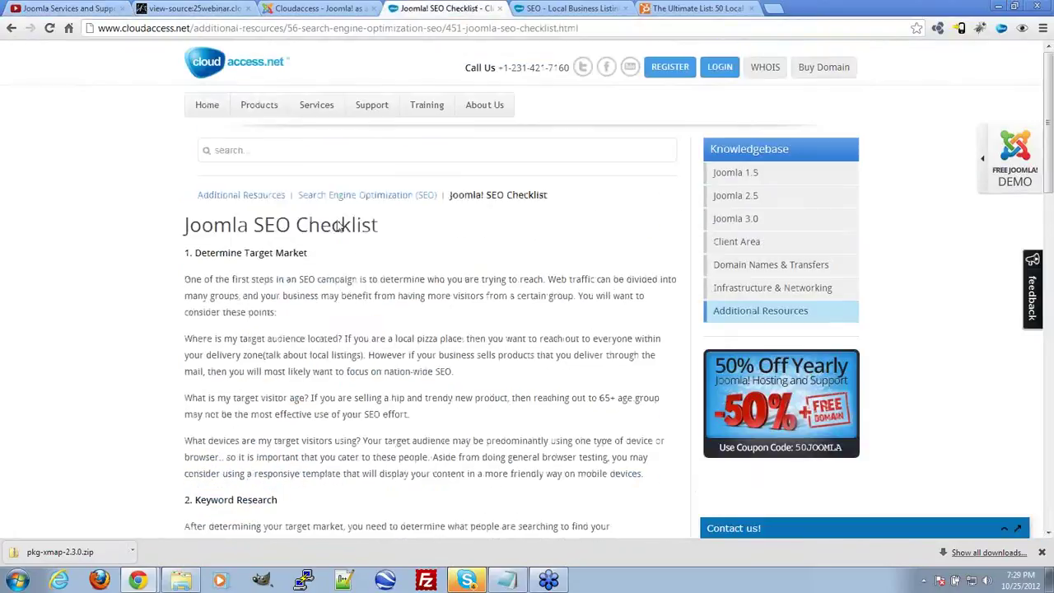
pyautogui.moveTo(431, 99)
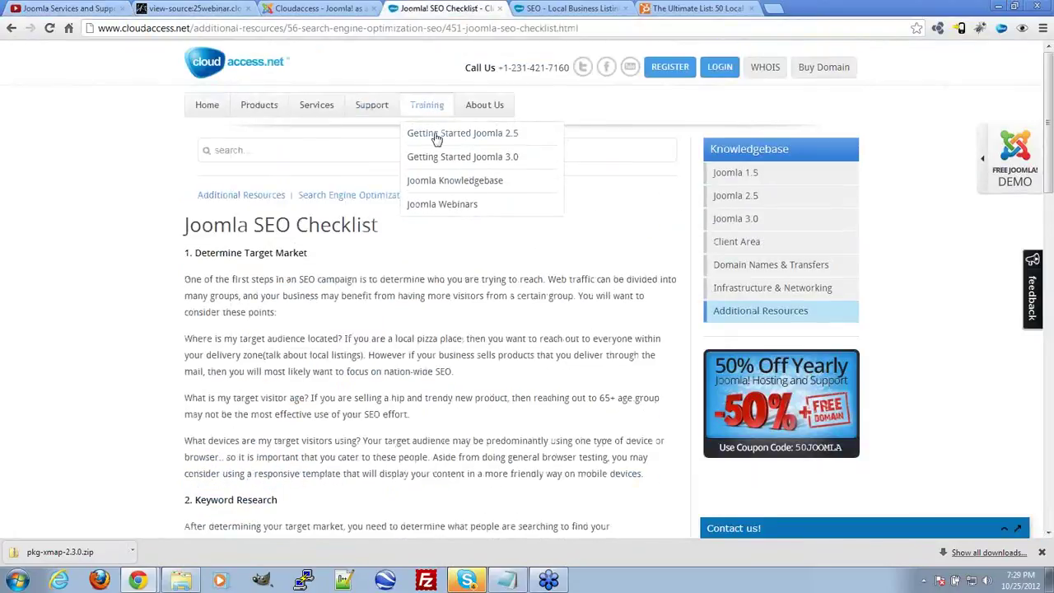
pyautogui.click(443, 209)
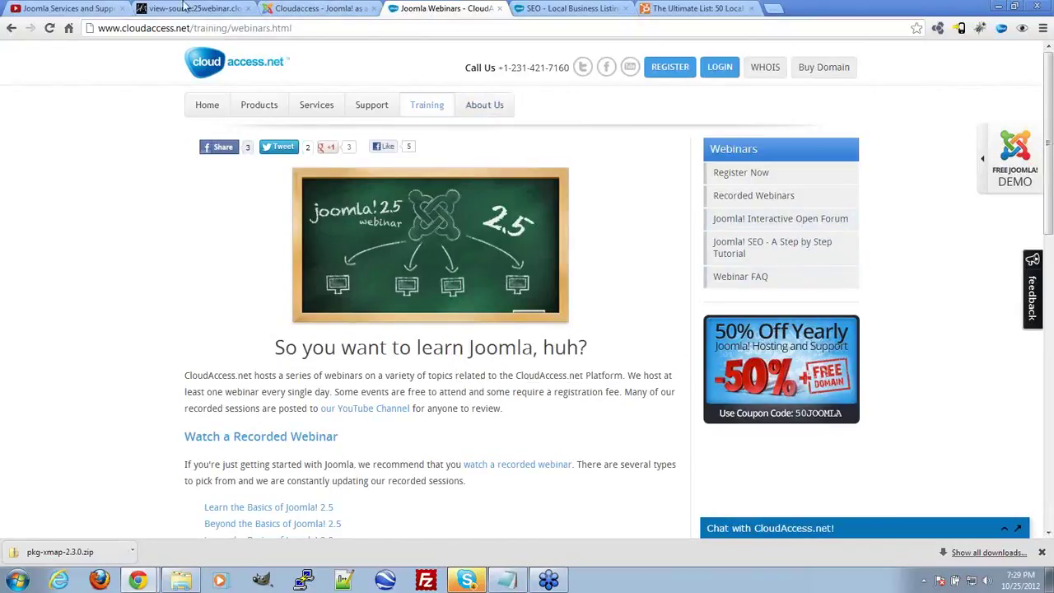
# Revisit the YouTube channel and the webinars page, and view the CloudAccess.net home page
pyautogui.click(317, 8)
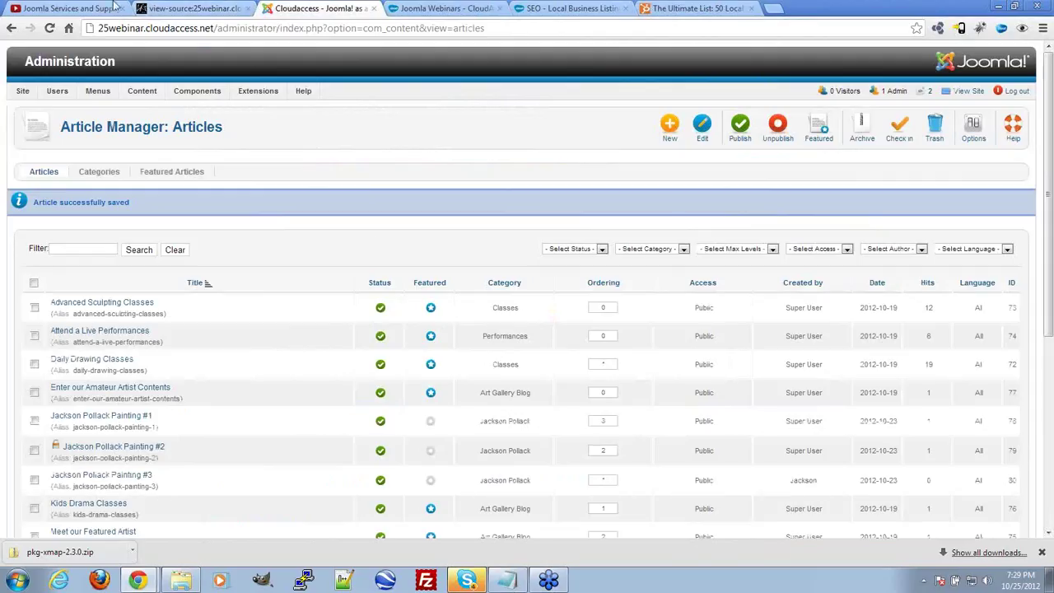
pyautogui.click(56, 8)
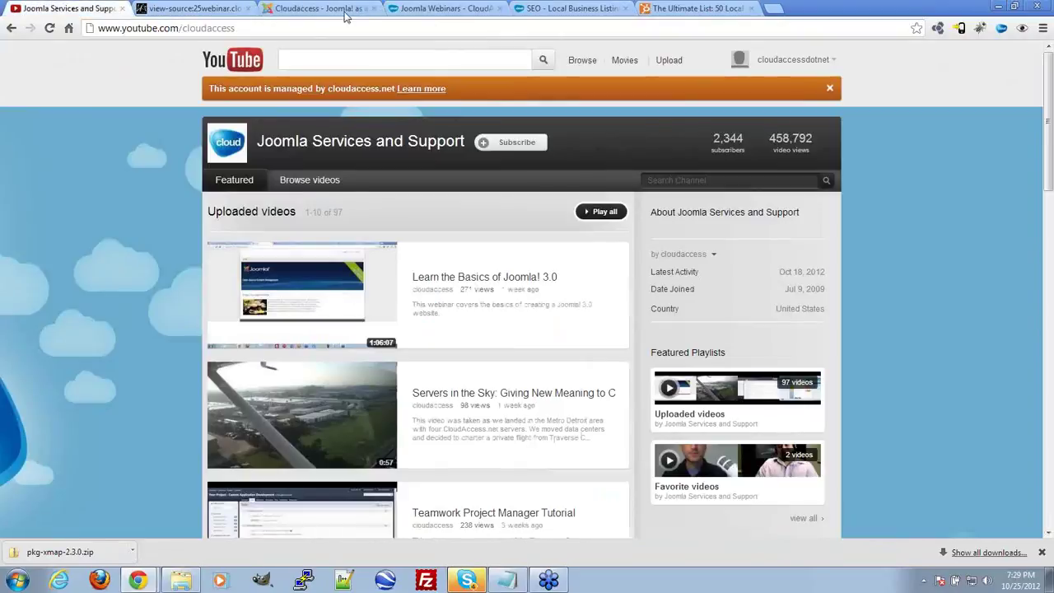
pyautogui.click(454, 8)
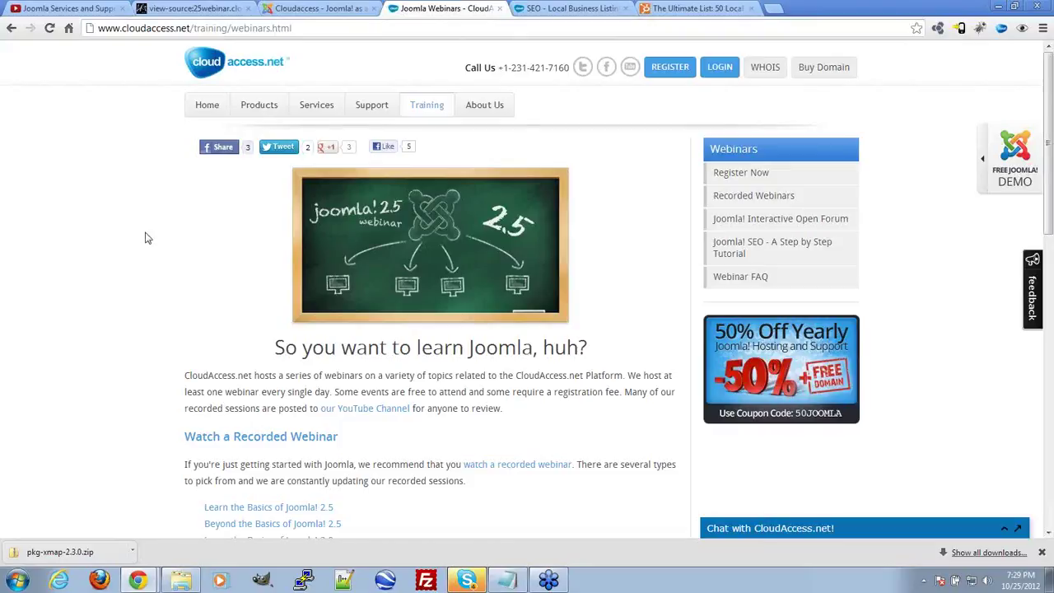
pyautogui.click(216, 100)
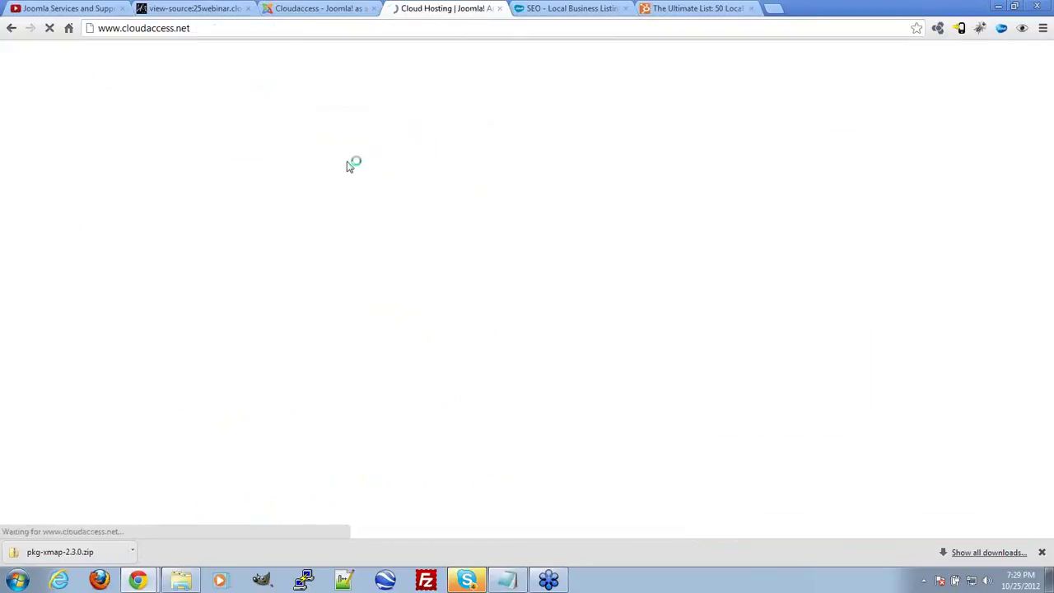
pyautogui.scroll(-1, 101, 301)
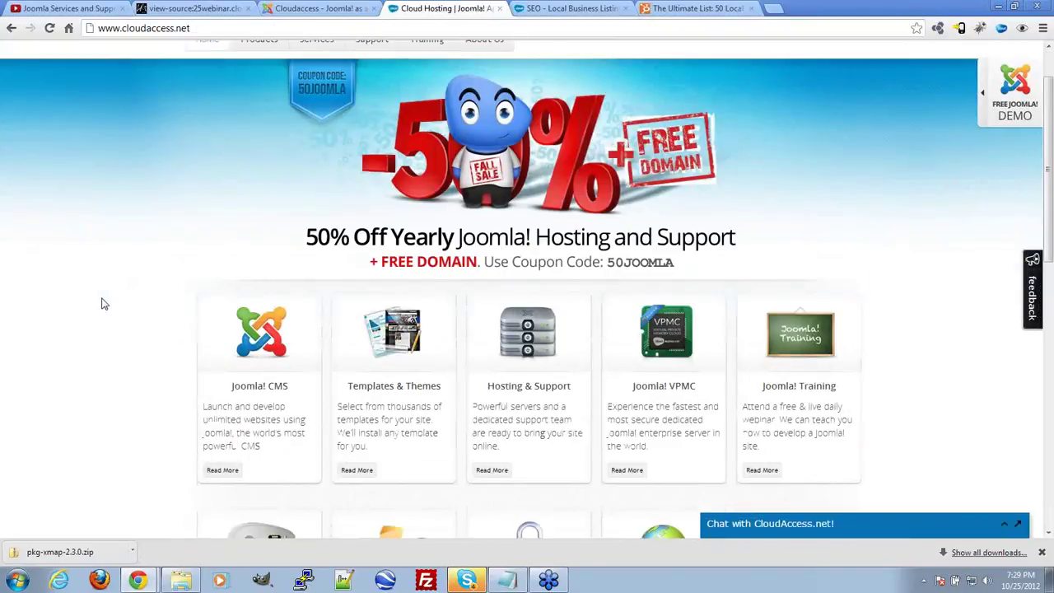
pyautogui.scroll(1, 205, 205)
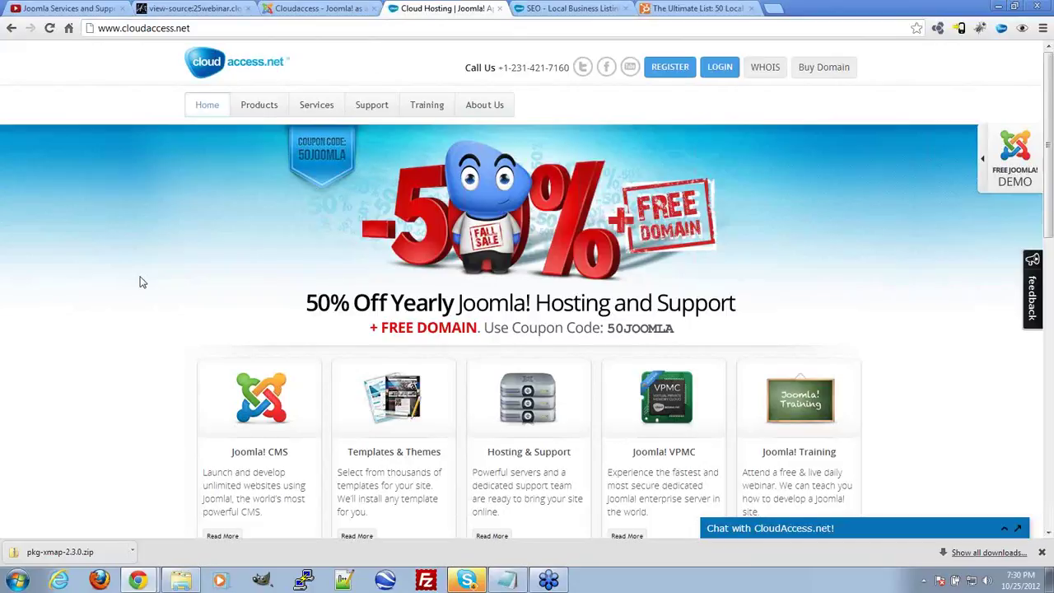
# Open the Art Gallery website's home page in a new tab and return to the Joomla Article Manager
pyautogui.click(333, 8)
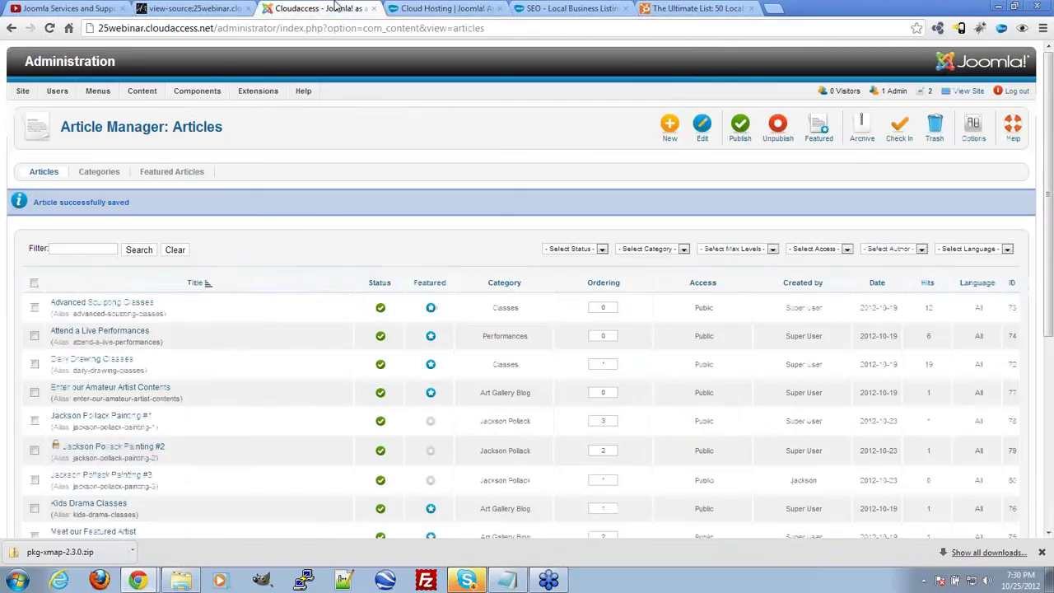
pyautogui.click(194, 8)
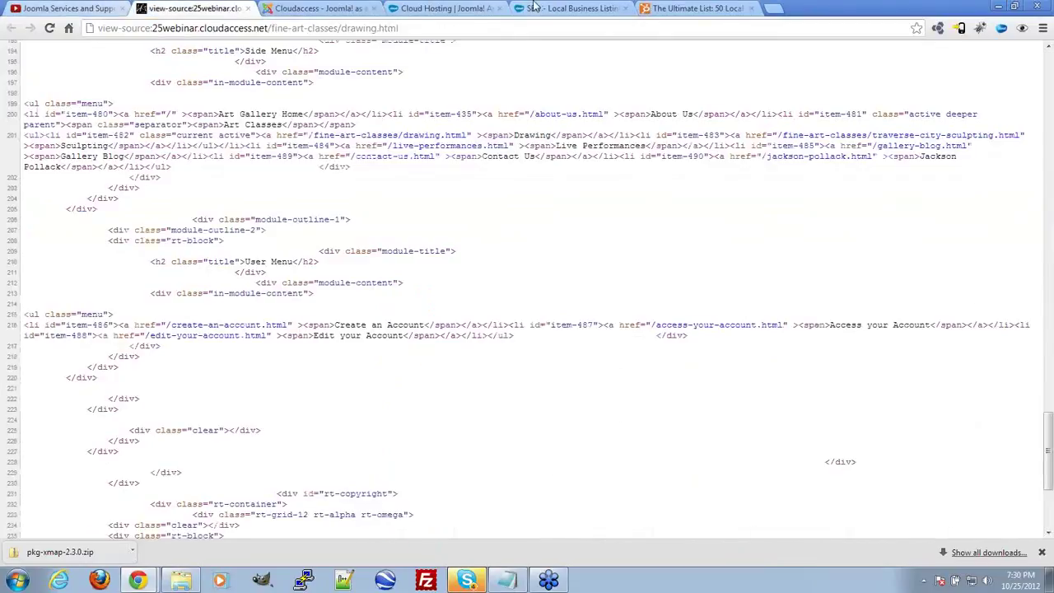
pyautogui.moveTo(448, 9); pyautogui.dragTo(312, 7)
pyautogui.click(321, 8)
pyautogui.click(436, 8)
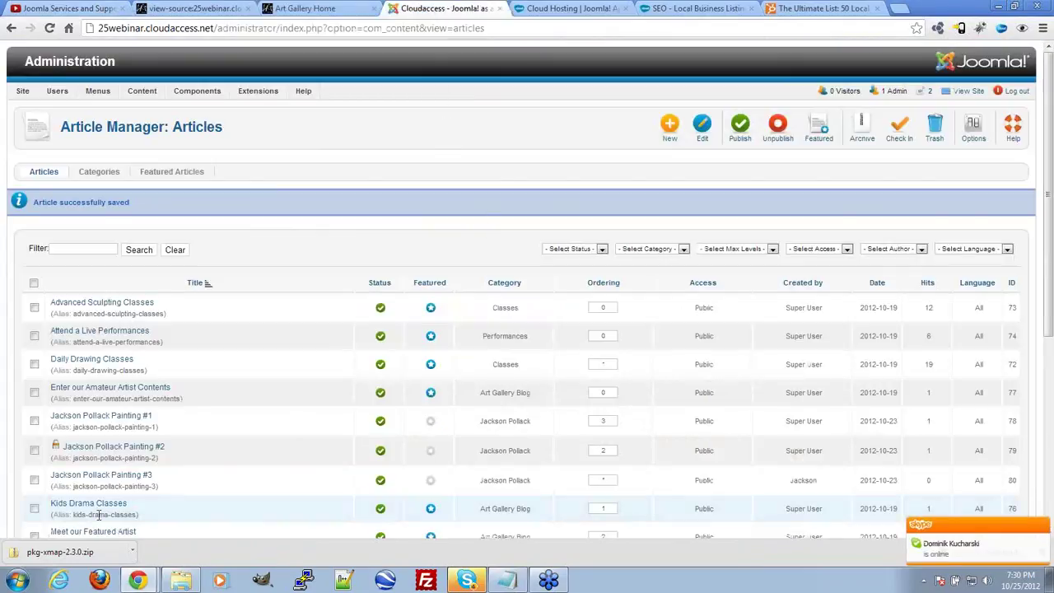
pyautogui.scroll(-1, 107, 362)
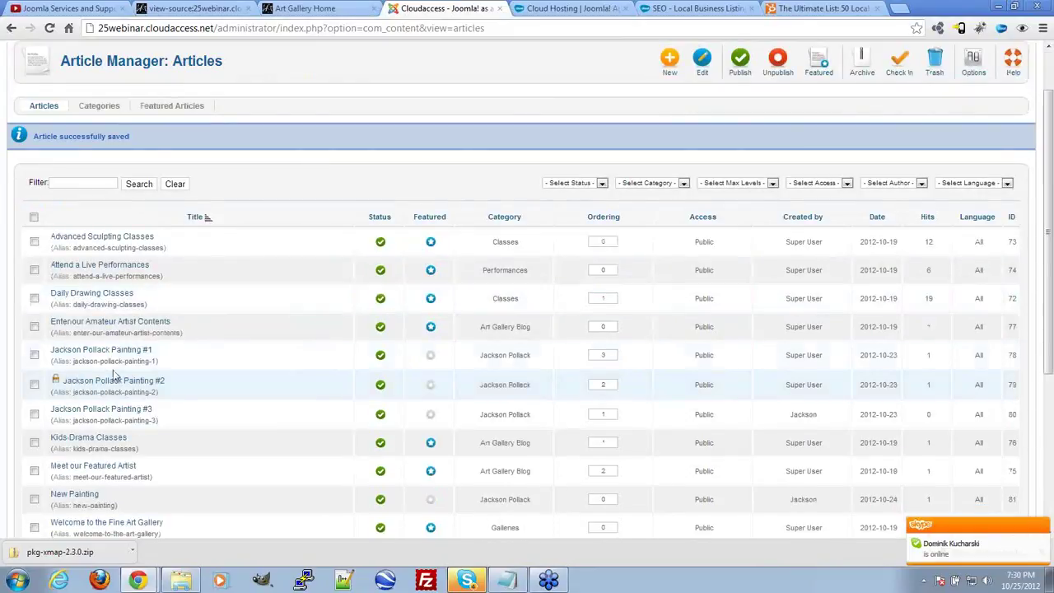
pyautogui.click(90, 293)
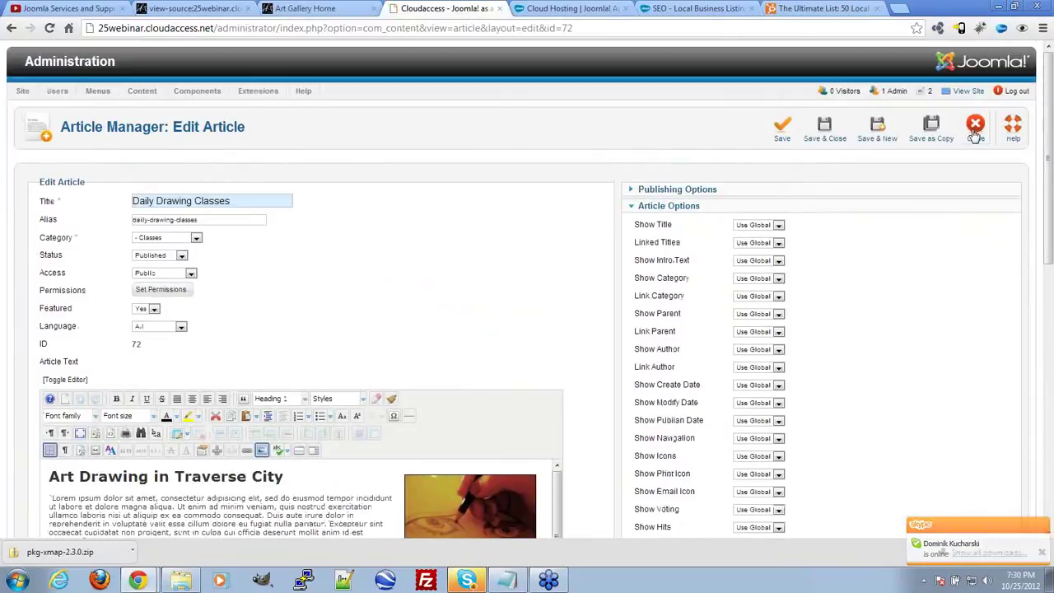
pyautogui.click(974, 127)
# Open the Welcome to the Fine Art Gallery article for editing and show its article text
pyautogui.scroll(-4, 303, 340)
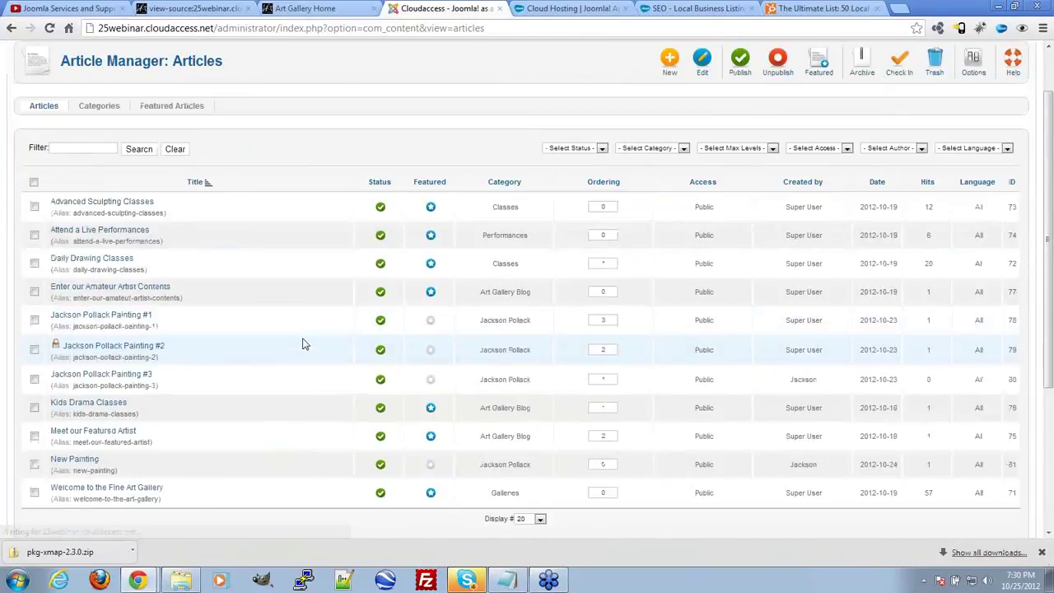
pyautogui.click(104, 257)
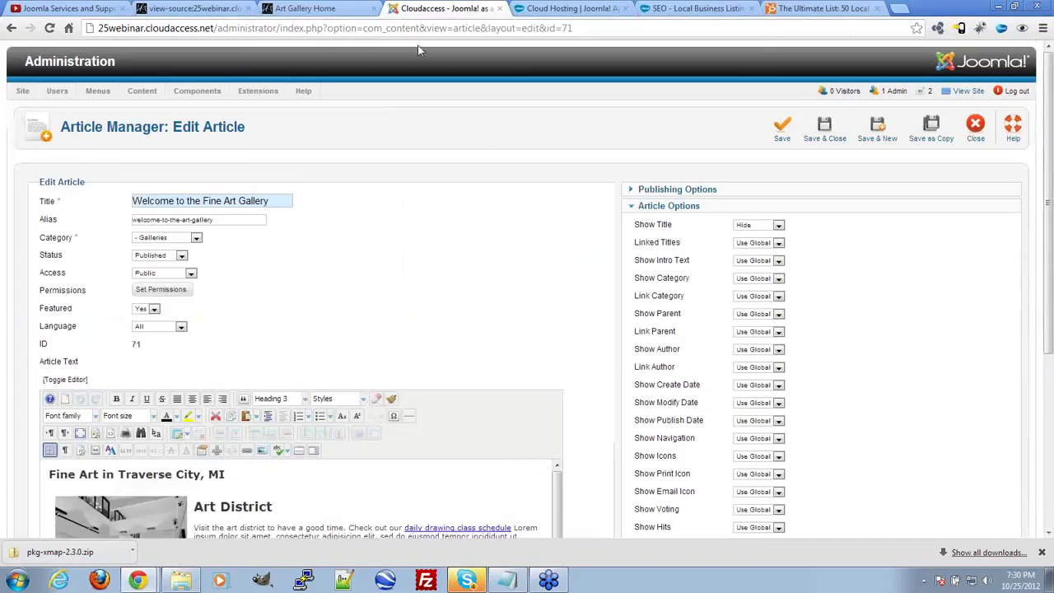
pyautogui.scroll(-2, 642, 327)
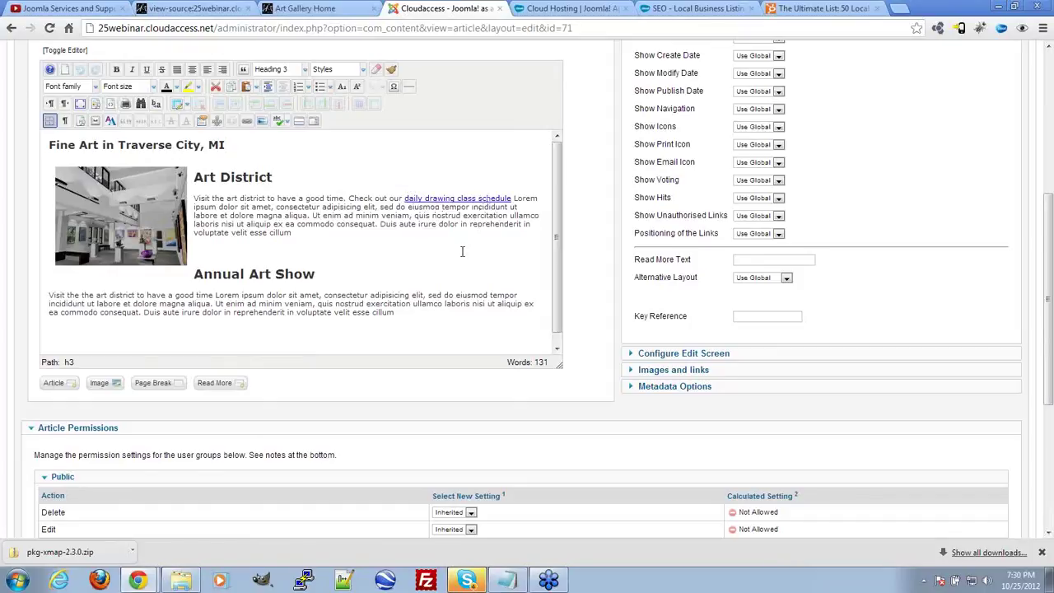
# Remove the existing hyperlink from "daily drawing class schedule" in the Art District paragraph
pyautogui.click(439, 202)
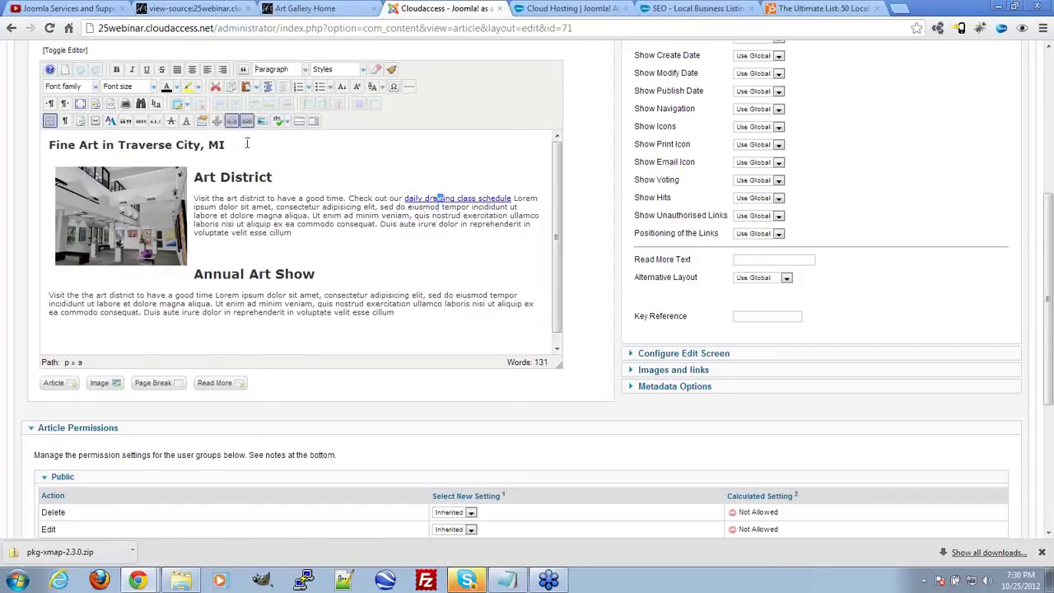
pyautogui.click(317, 197)
pyautogui.moveTo(511, 198); pyautogui.dragTo(382, 199)
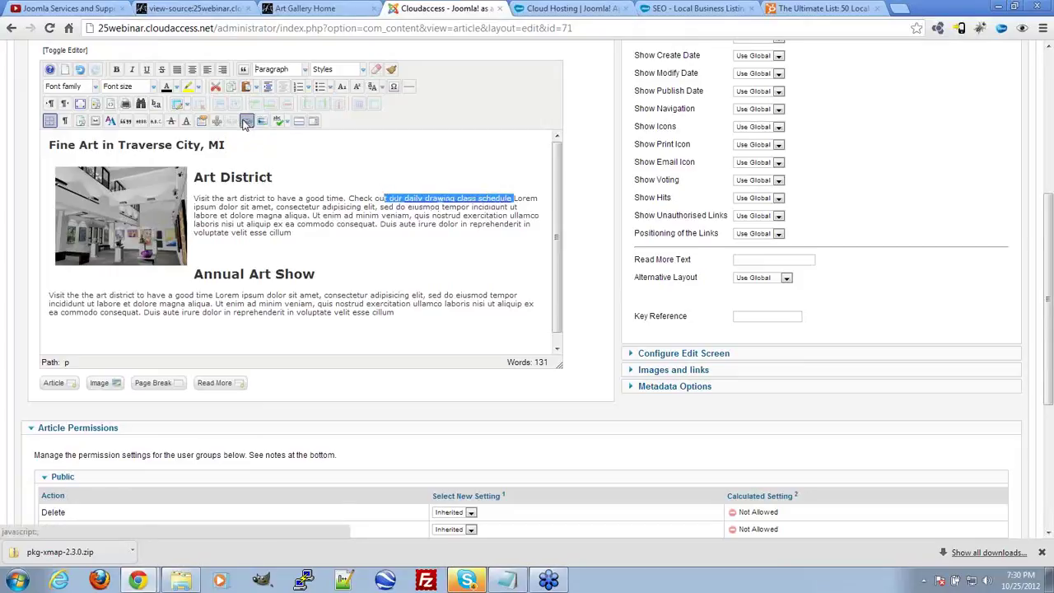
pyautogui.click(247, 122)
pyautogui.click(682, 133)
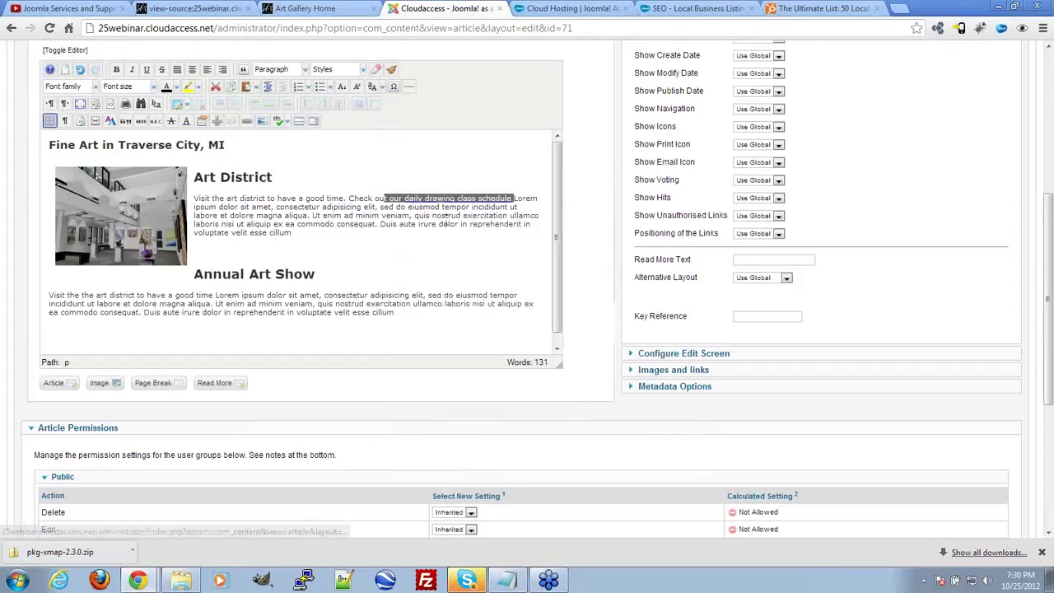
# Start a link on "daily drawing class schedule", searching for "drawing" and choosing the Daily Drawing Classes article as its target
pyautogui.moveTo(404, 198); pyautogui.dragTo(512, 199)
pyautogui.click(246, 121)
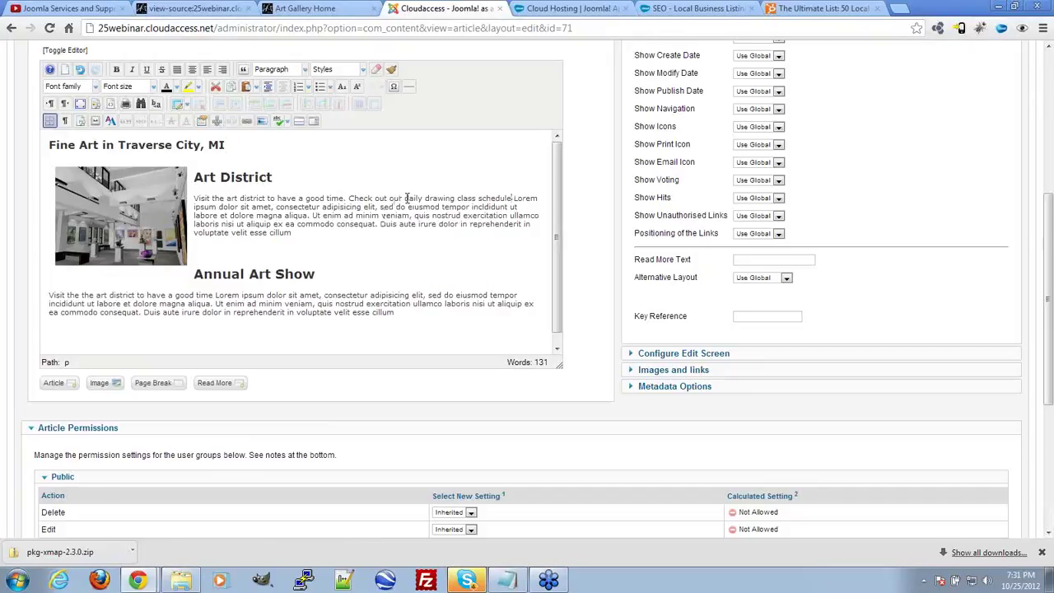
pyautogui.moveTo(404, 199); pyautogui.dragTo(511, 199)
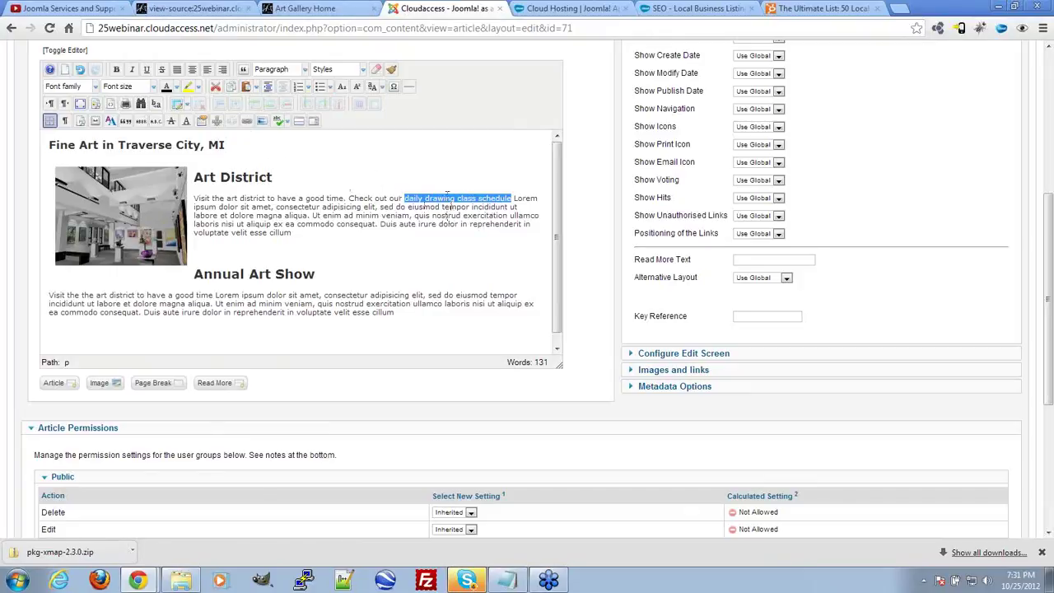
pyautogui.click(247, 121)
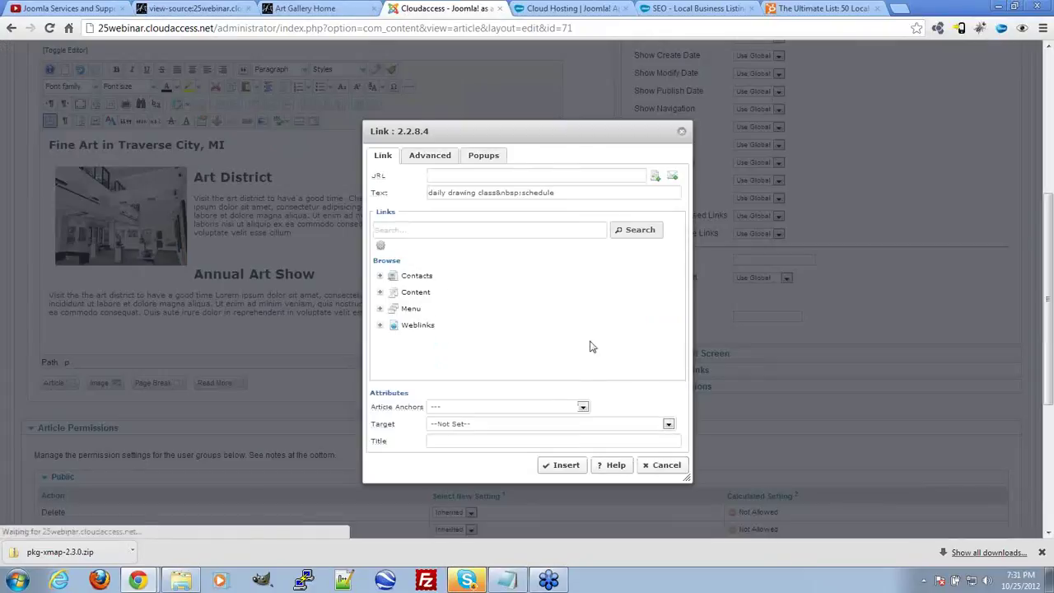
pyautogui.click(454, 232)
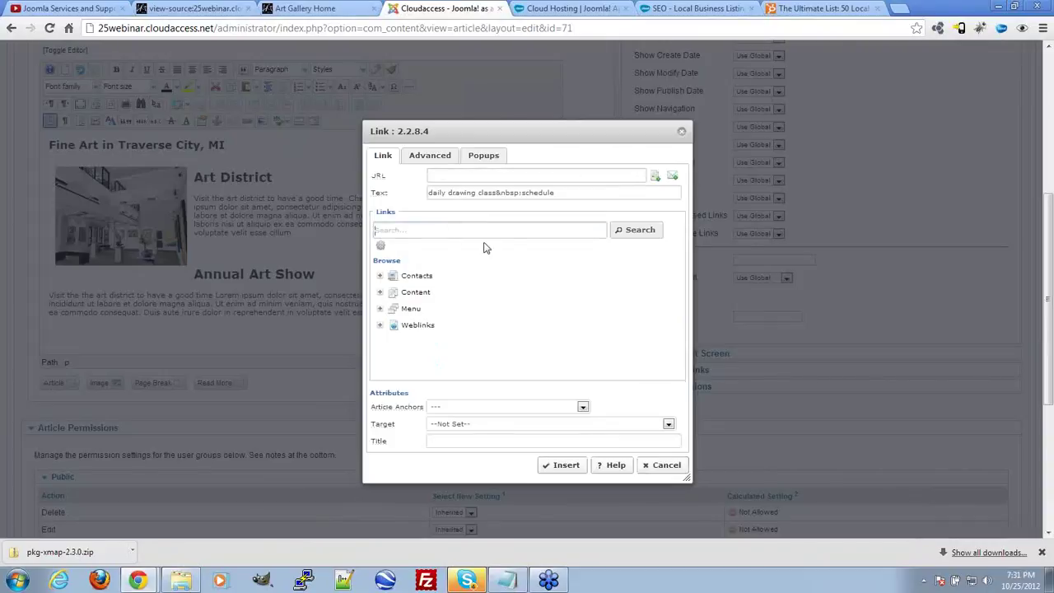
pyautogui.write('drawing')
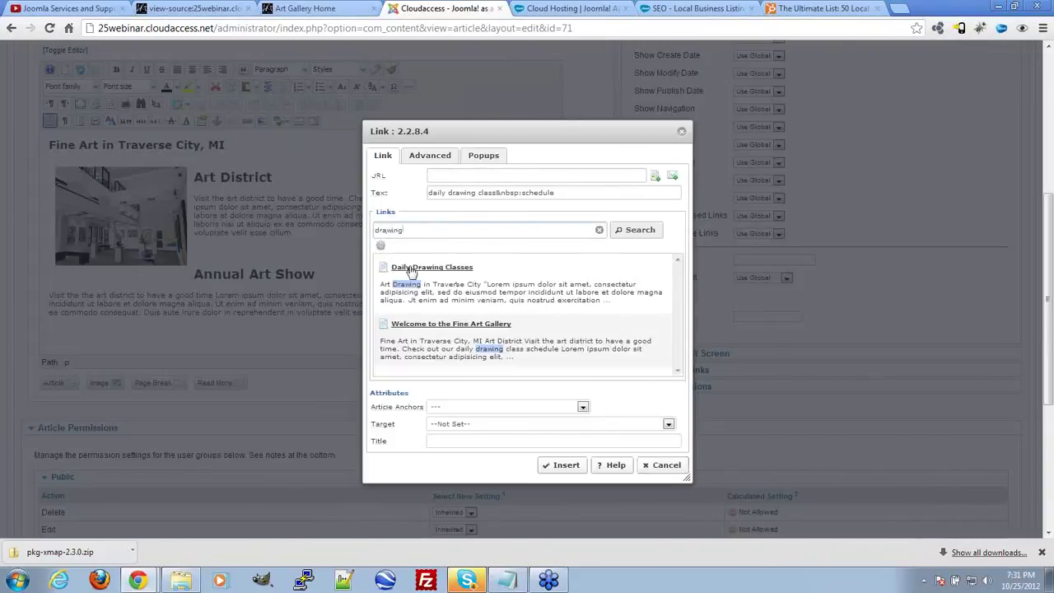
pyautogui.click(426, 269)
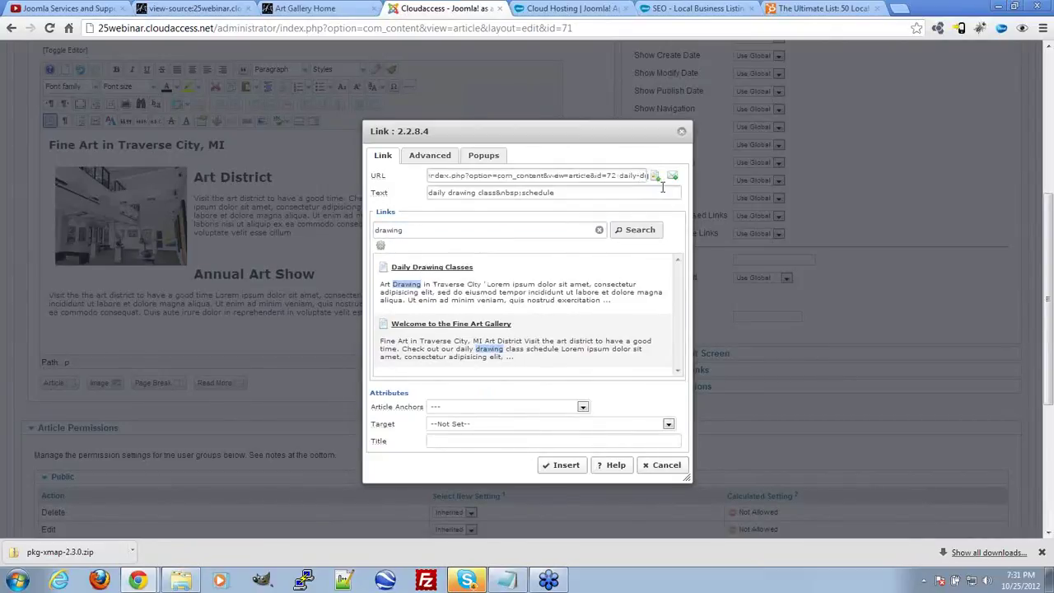
# Append # to the end of the Daily Drawing Classes link URL
pyautogui.press('Right')
pyautogui.press('Right')
pyautogui.press('Right')
pyautogui.press('Right')
pyautogui.press('Right')
pyautogui.press('Right')
pyautogui.press('Right')
pyautogui.press('Right')
pyautogui.press('Right')
pyautogui.press('Right')
pyautogui.press('Right')
pyautogui.press('Right')
pyautogui.press('Right')
pyautogui.press('Right')
pyautogui.press('Right')
pyautogui.press('Right')
pyautogui.press('Right')
pyautogui.press('Right')
pyautogui.press('Right')
pyautogui.press('Right')
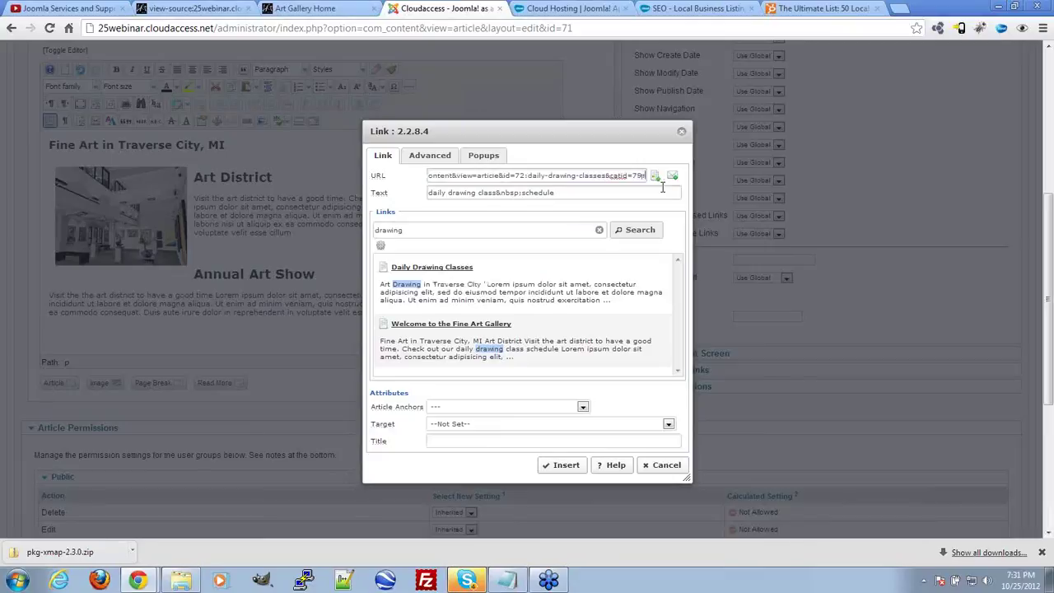
pyautogui.write('#')
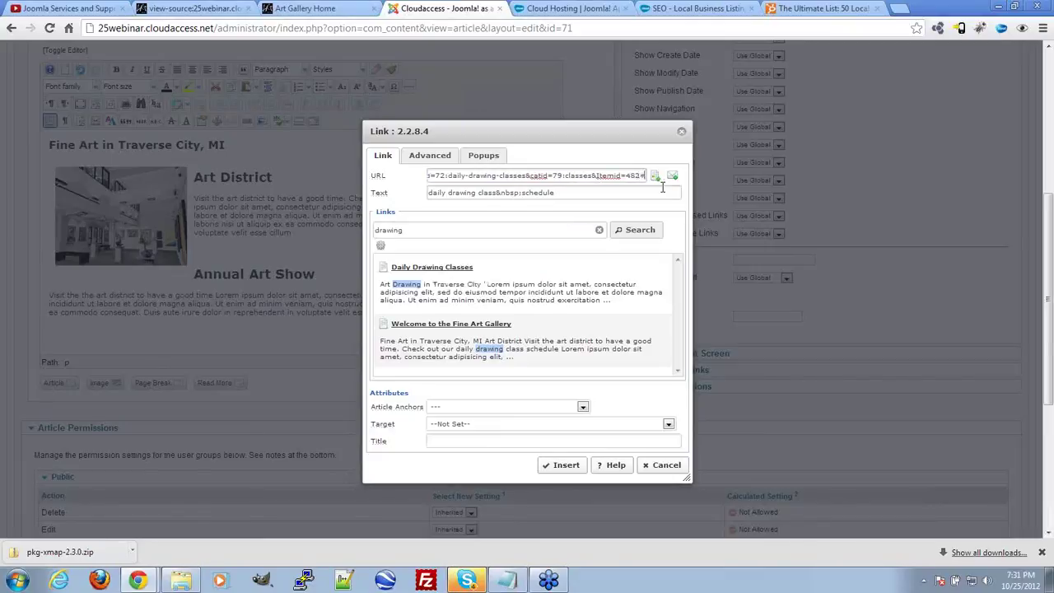
# View the daily drawing class schedule link on the Art Gallery home page and return to the article's link settings
pyautogui.click(323, 7)
pyautogui.scroll(-3, 580, 310)
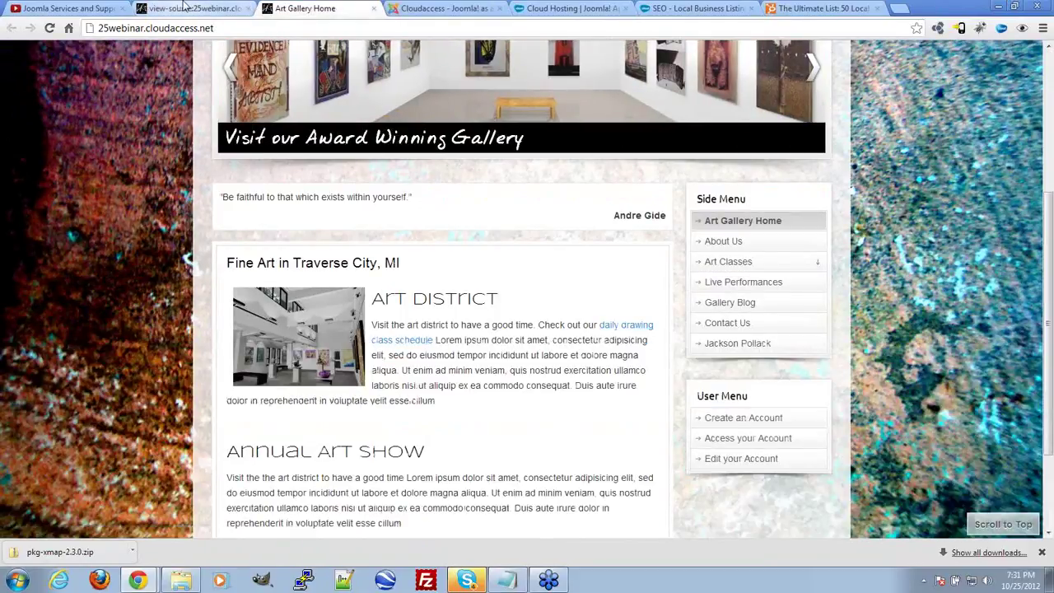
pyautogui.click(445, 8)
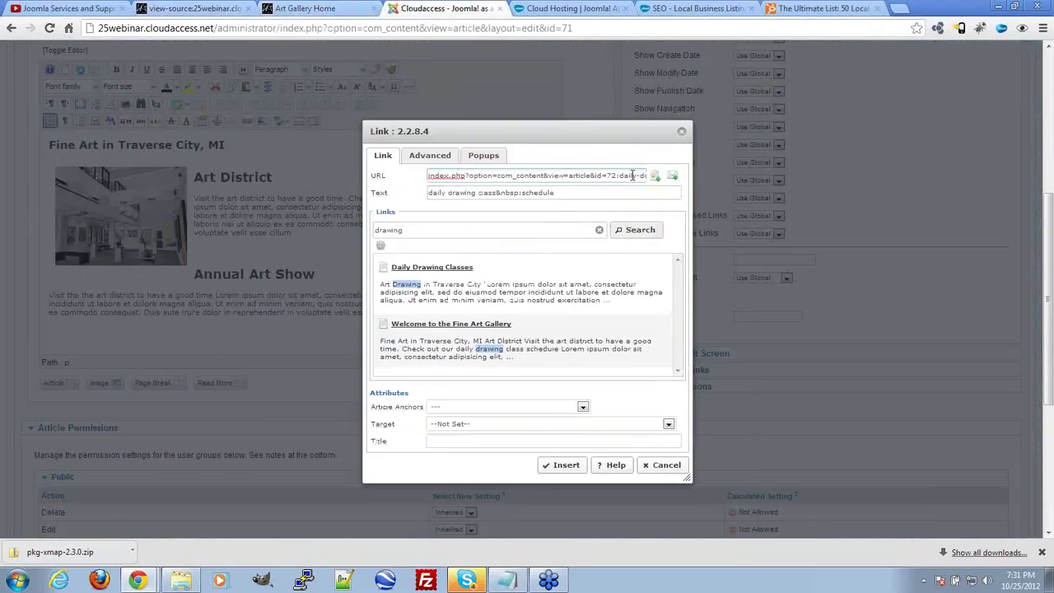
# Complete the end of the link URL as #dailyclasses and insert the link into the article text
pyautogui.tripleClick(633, 175)
pyautogui.press('End')
pyautogui.write('#')
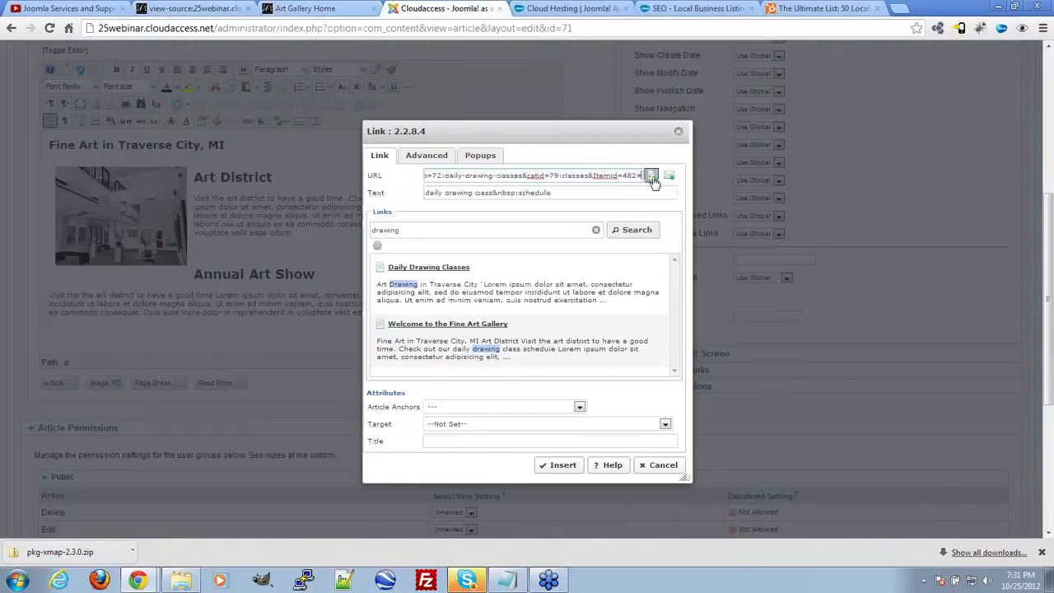
pyautogui.write('dailyclass')
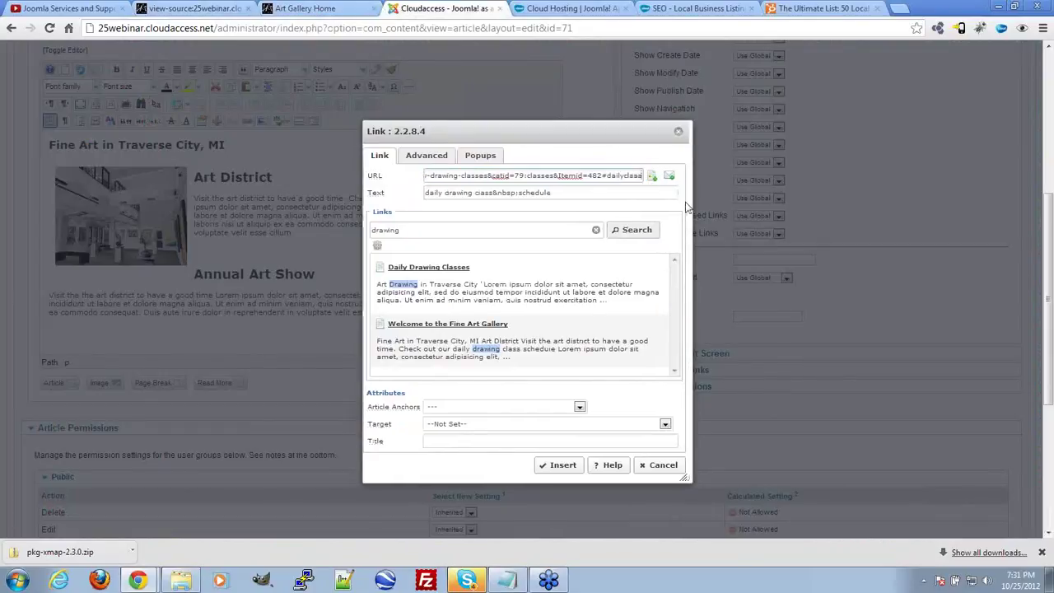
pyautogui.write('es')
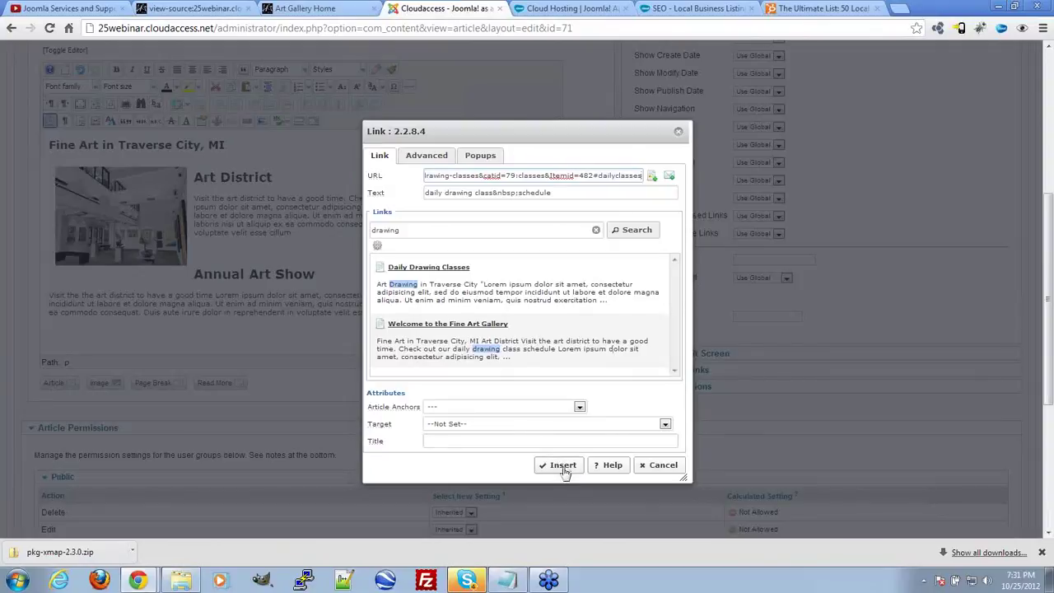
pyautogui.click(563, 465)
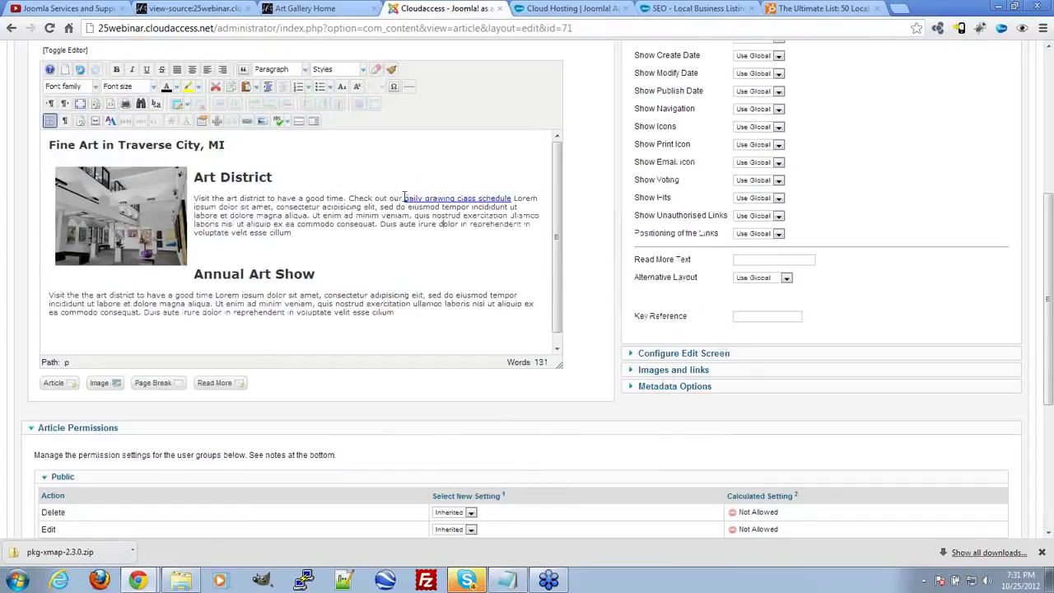
# Save and close the Welcome to the Fine Art Gallery article and open the Daily Drawing Classes article for editing
pyautogui.click(405, 198)
pyautogui.scroll(5, 1006, 120)
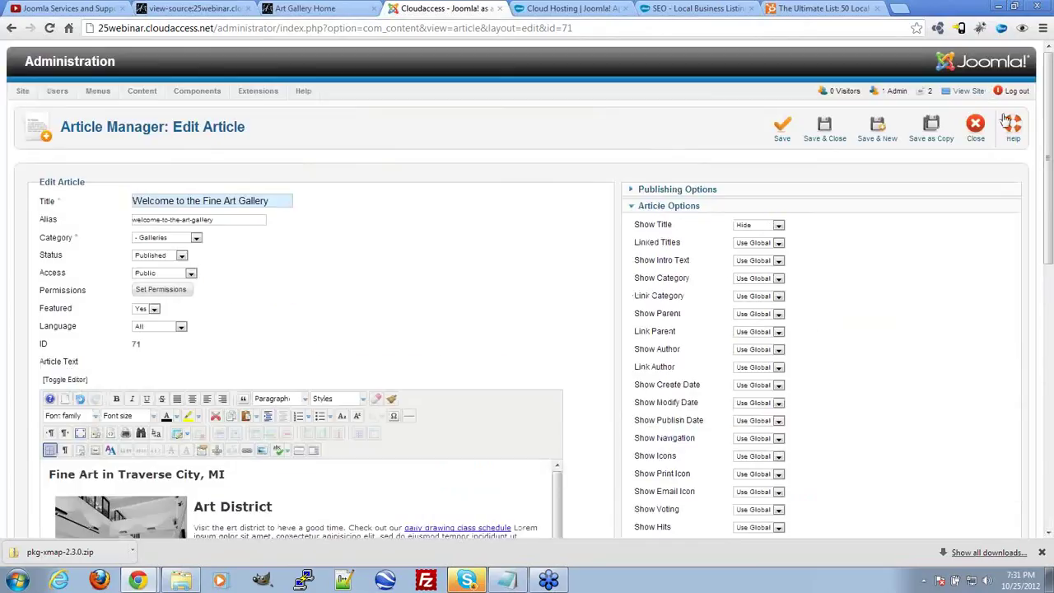
pyautogui.click(974, 125)
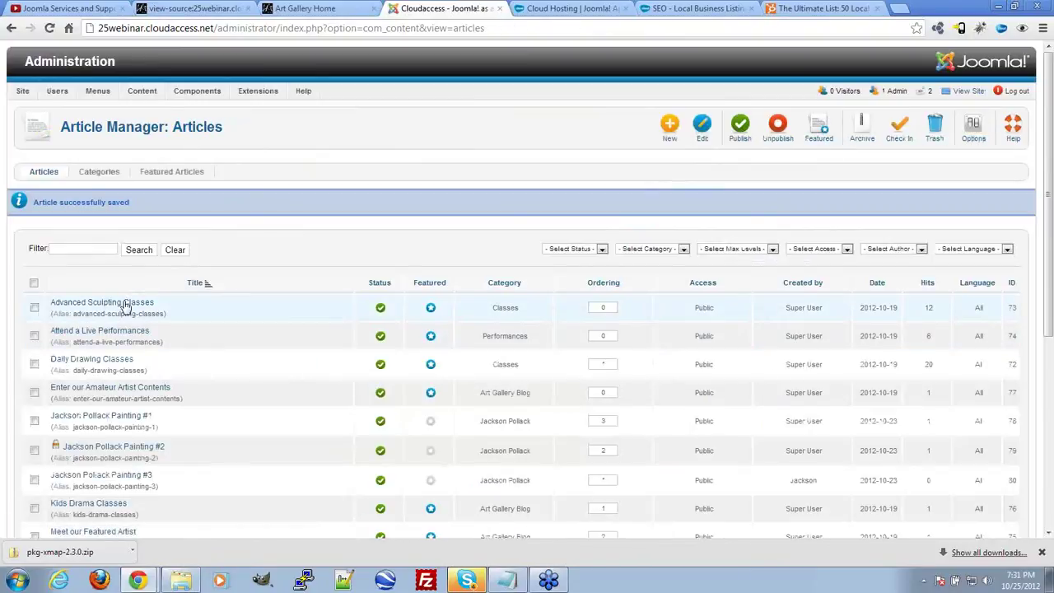
pyautogui.click(111, 360)
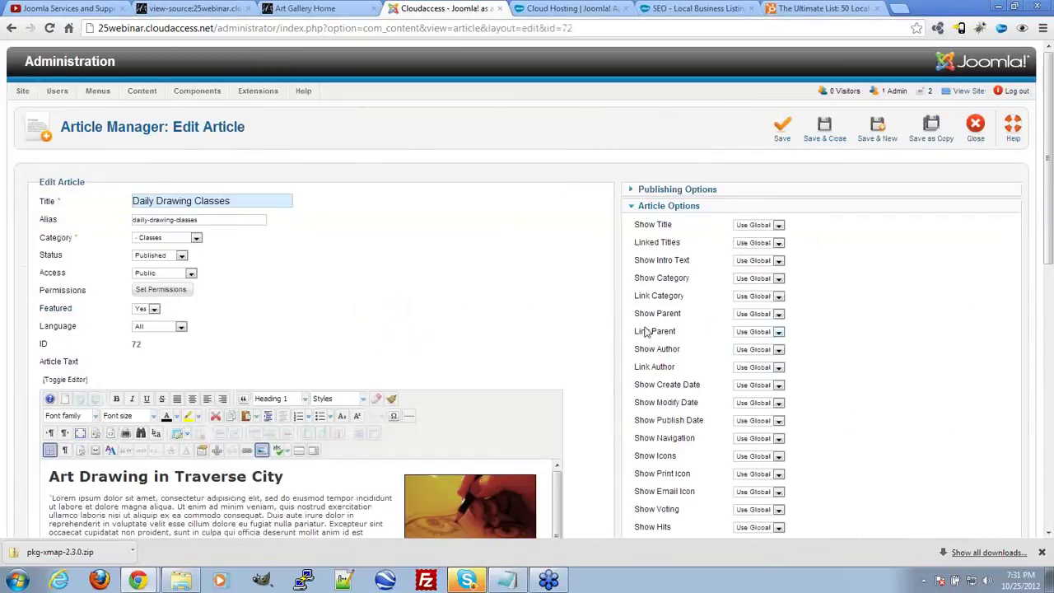
pyautogui.scroll(-5, 811, 331)
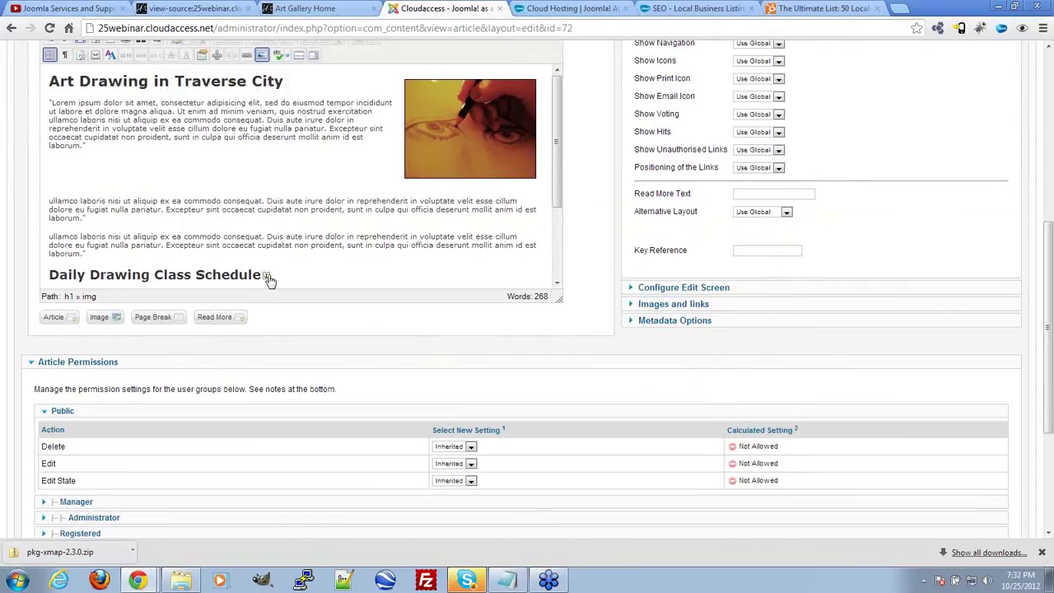
# Insert an anchor named traversecitydrawingclass after the heading "Art Drawing in Traverse City"
pyautogui.click(287, 81)
pyautogui.scroll(2, 323, 115)
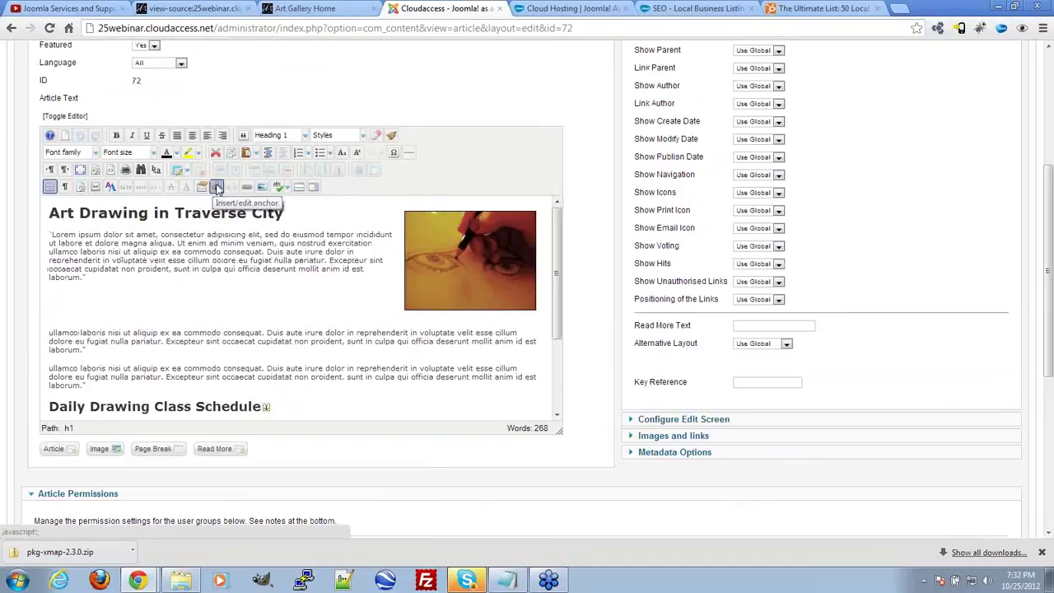
pyautogui.click(217, 188)
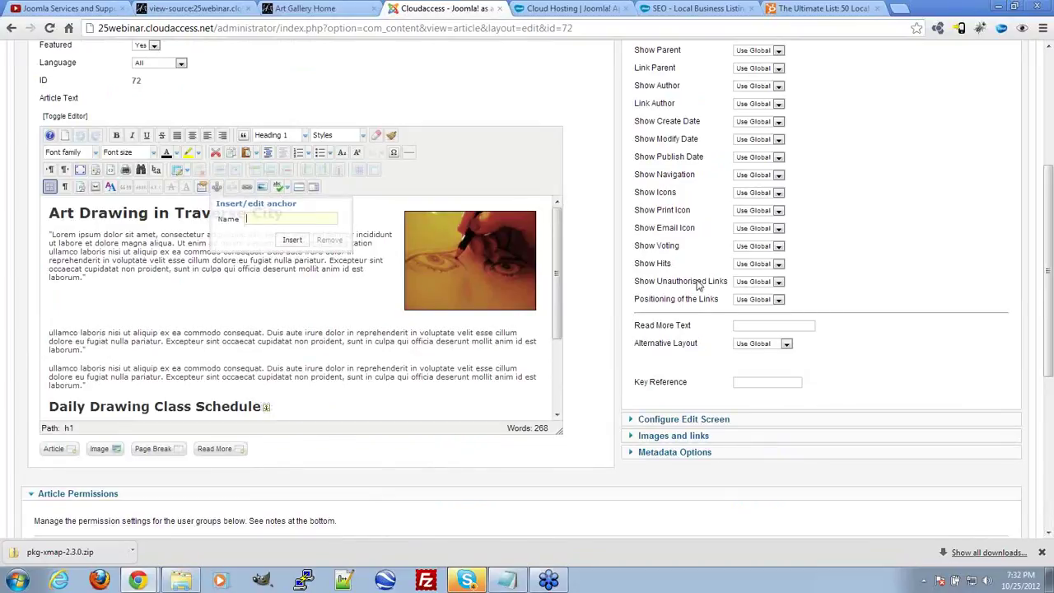
pyautogui.moveTo(714, 287)
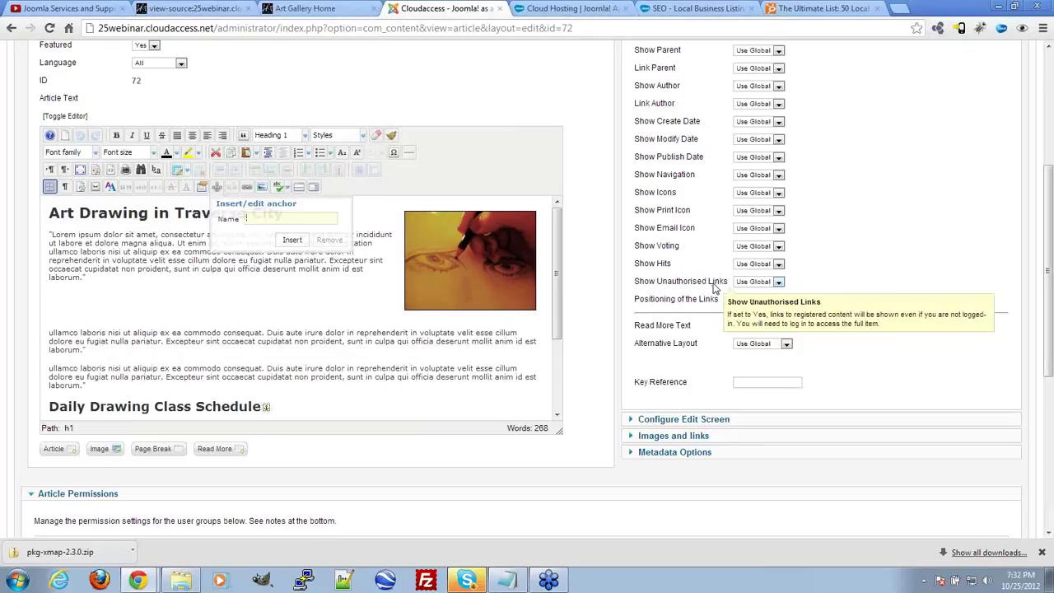
pyautogui.write('ersecitydrawingclass')
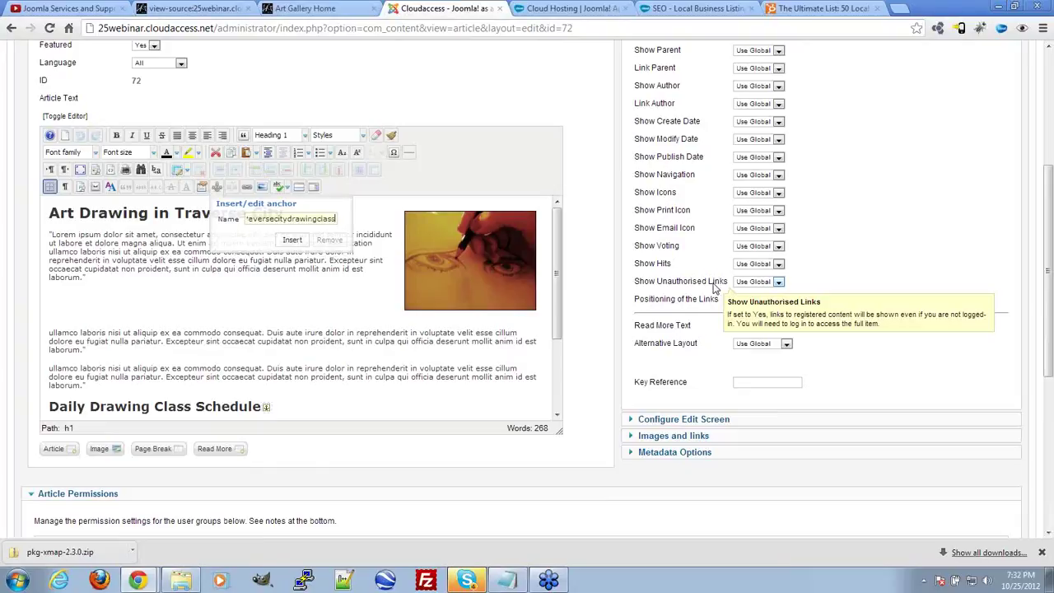
pyautogui.click(291, 241)
# Add the example text "#traversecitydrawingclasses" below the first paragraph and highlight its "traversecity" part
pyautogui.click(332, 245)
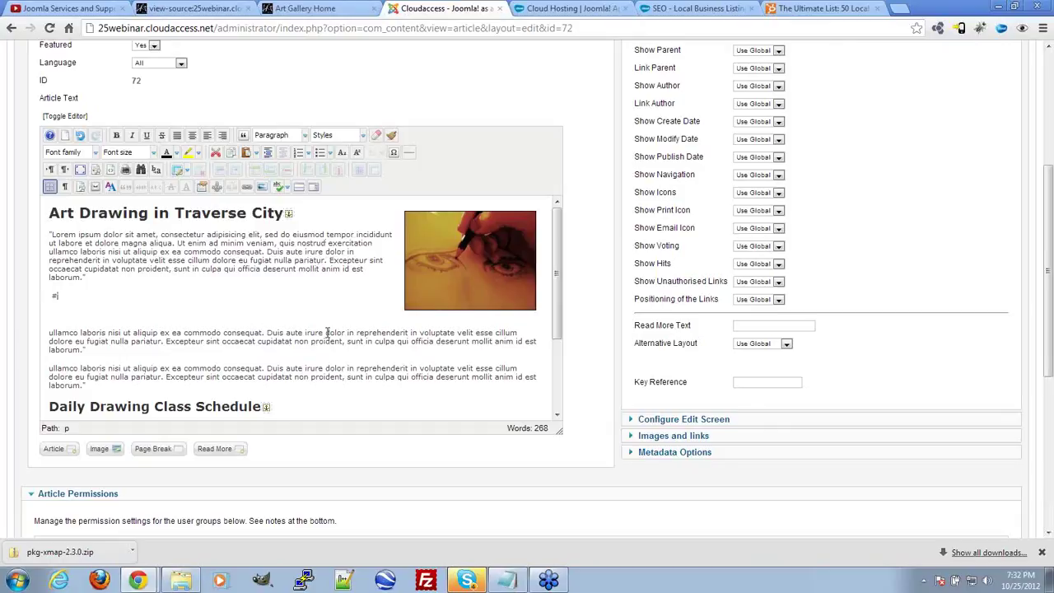
pyautogui.write('averw')
pyautogui.write('ecitydrawn')
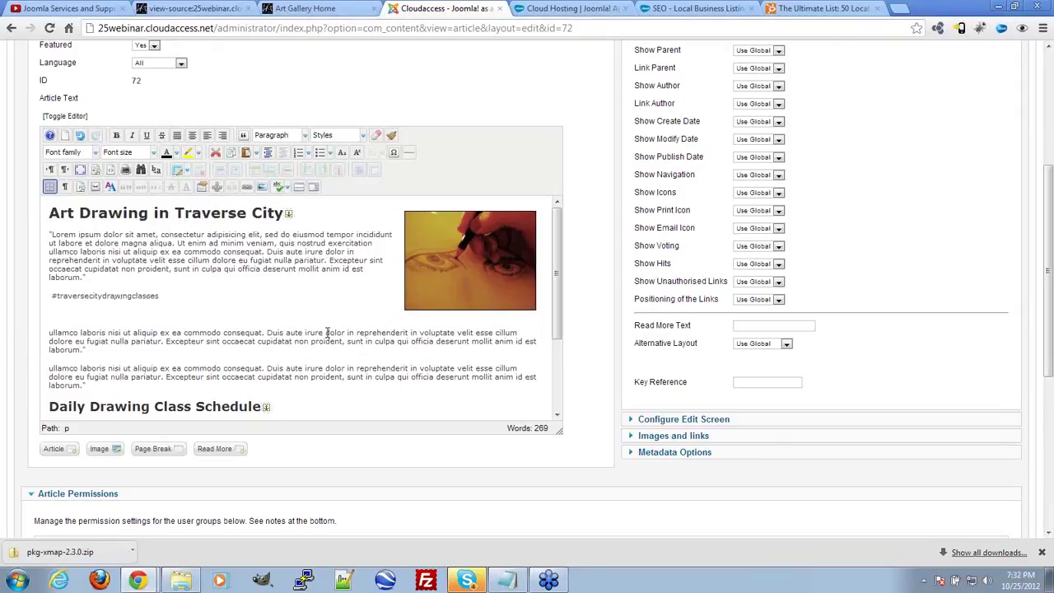
pyautogui.moveTo(102, 296); pyautogui.dragTo(56, 300)
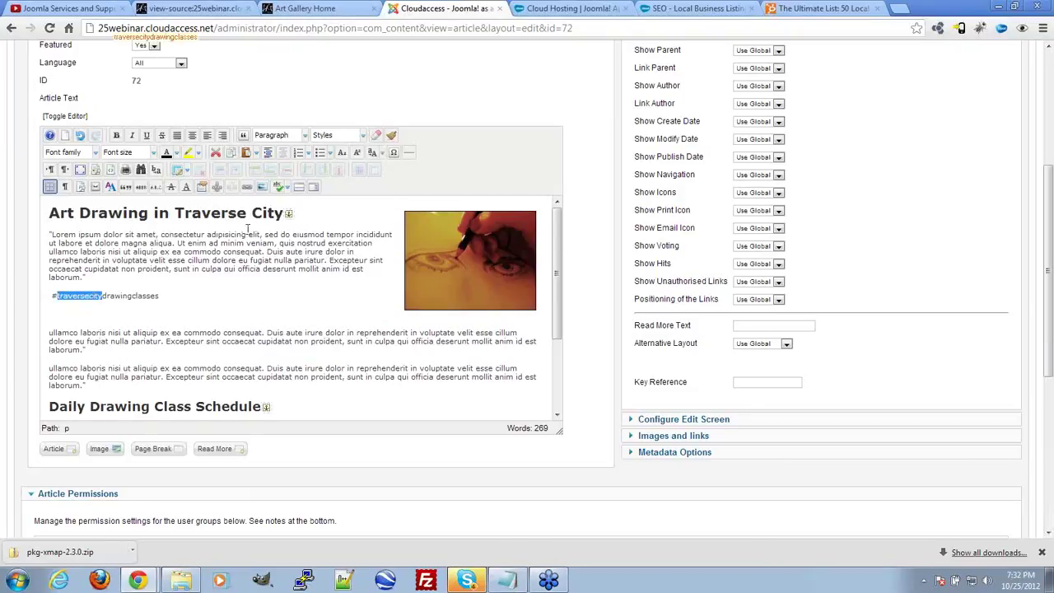
pyautogui.click(261, 260)
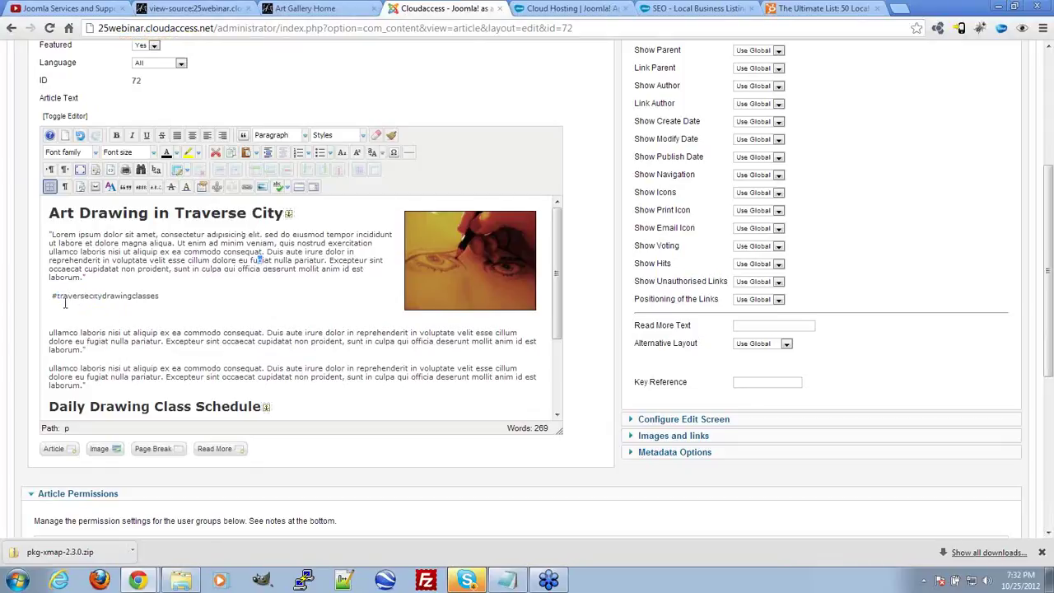
pyautogui.click(265, 270)
# Open google.com in a new browser tab and search for "recommended meta description length"
pyautogui.click(909, 8)
pyautogui.write('google.com')
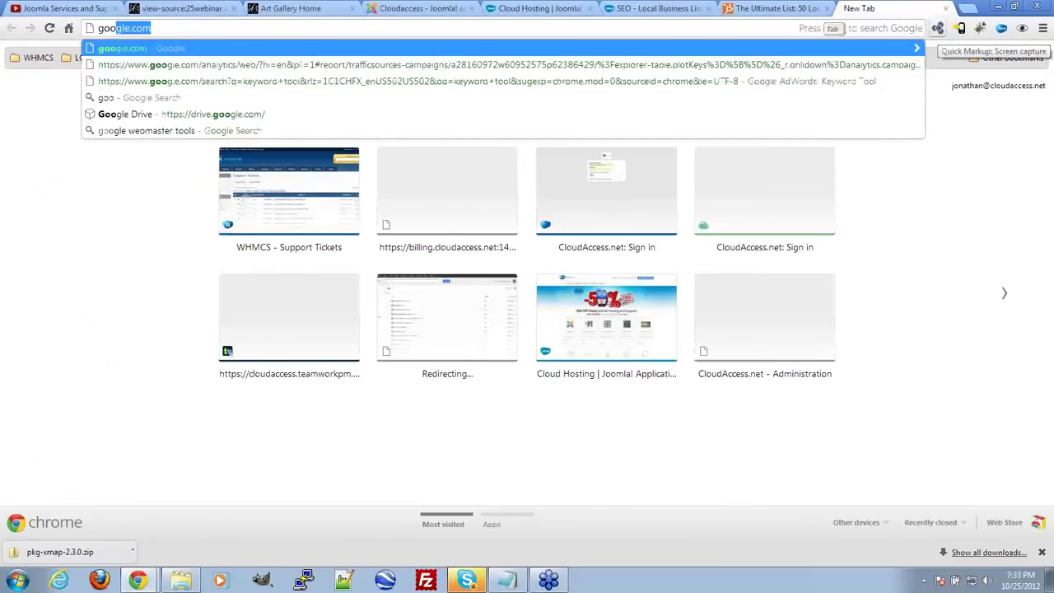
pyautogui.press('Return')
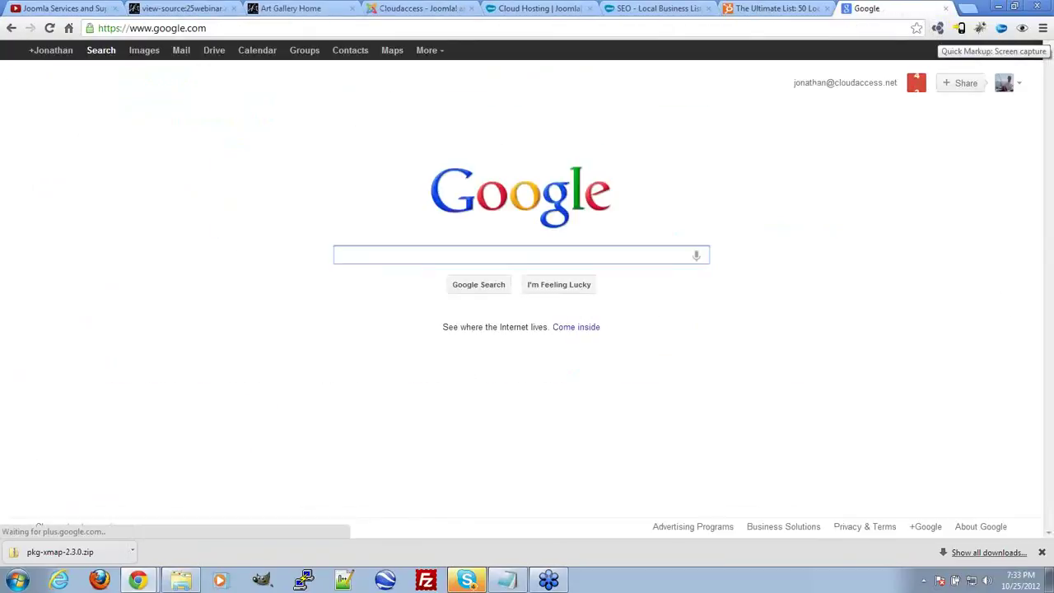
pyautogui.write('rec')
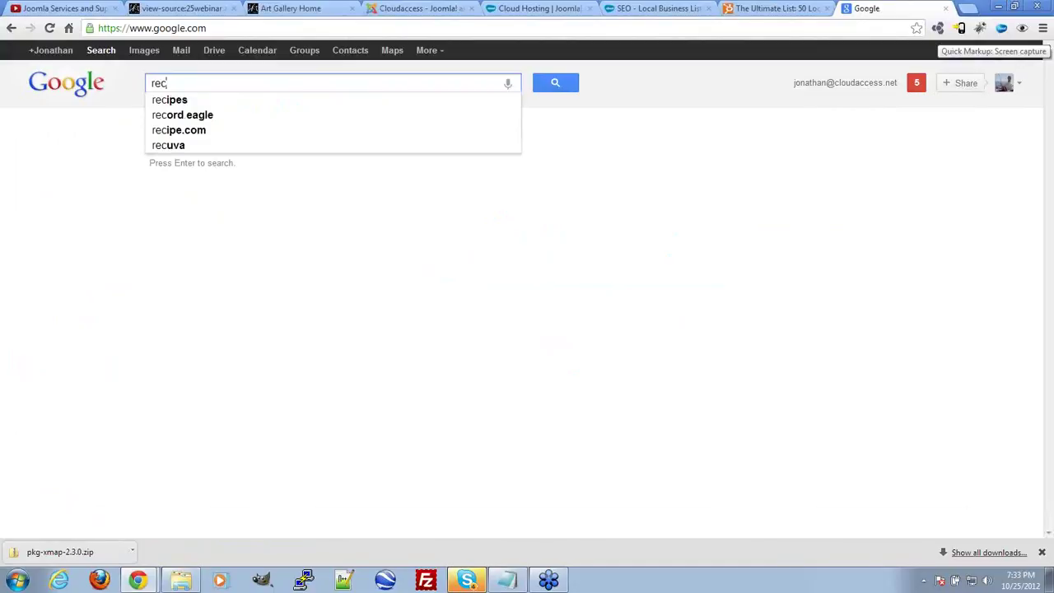
pyautogui.write('omended')
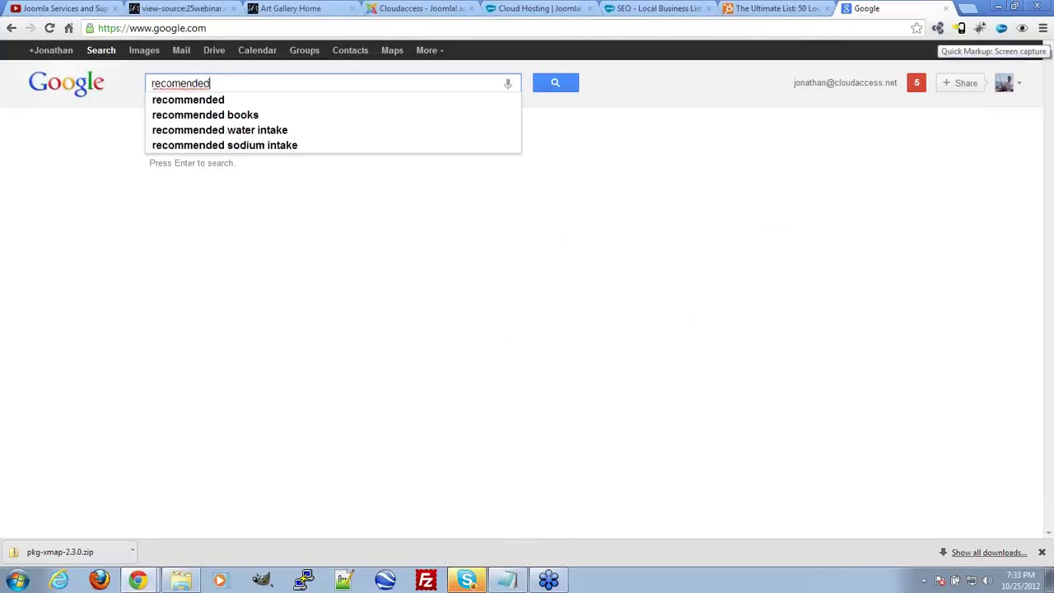
pyautogui.press('Return')
pyautogui.press('Down')
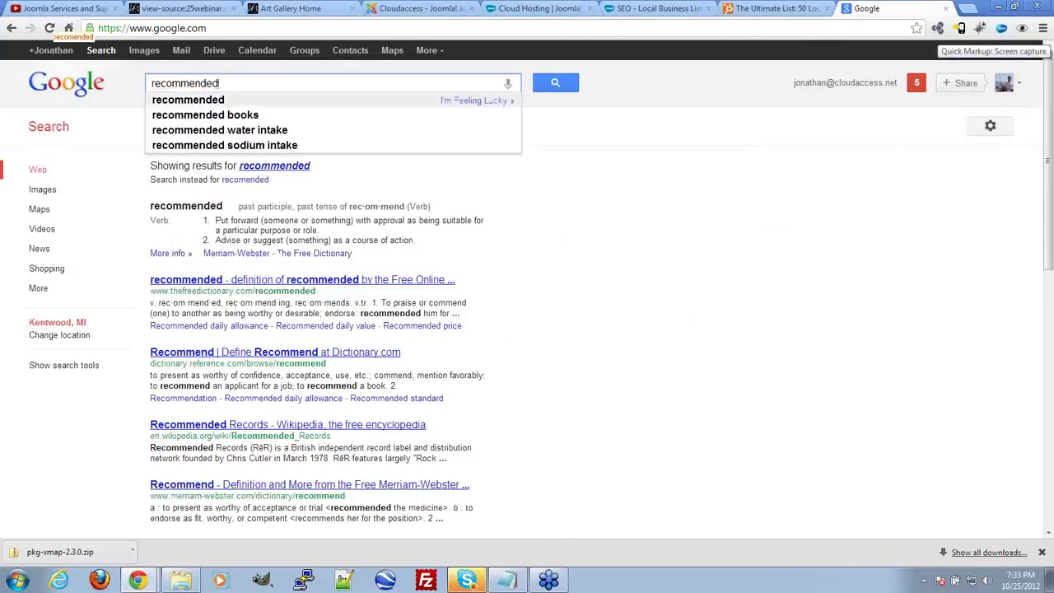
pyautogui.write('met')
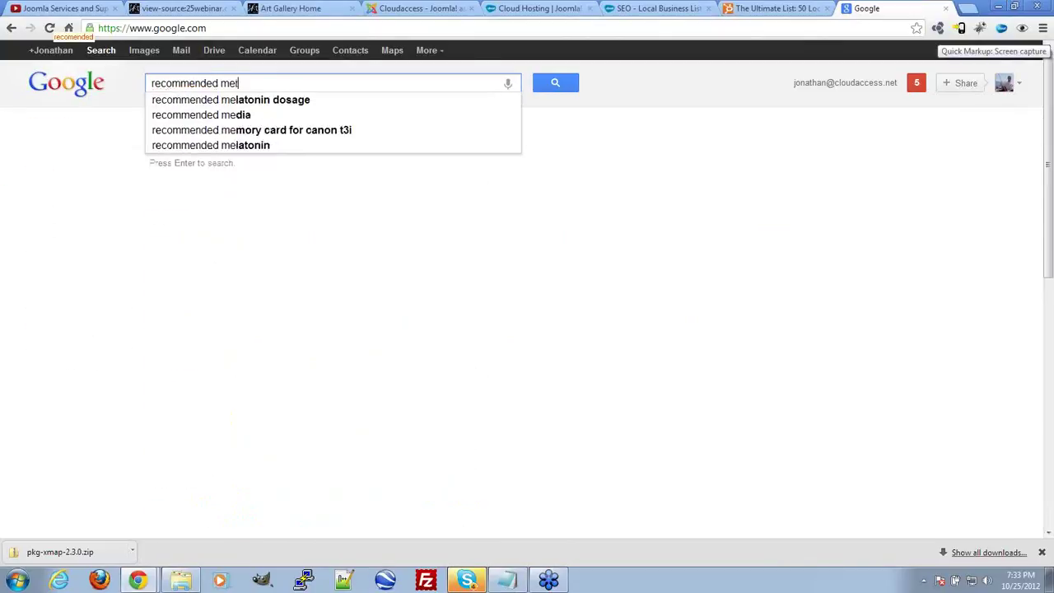
pyautogui.write('a description length')
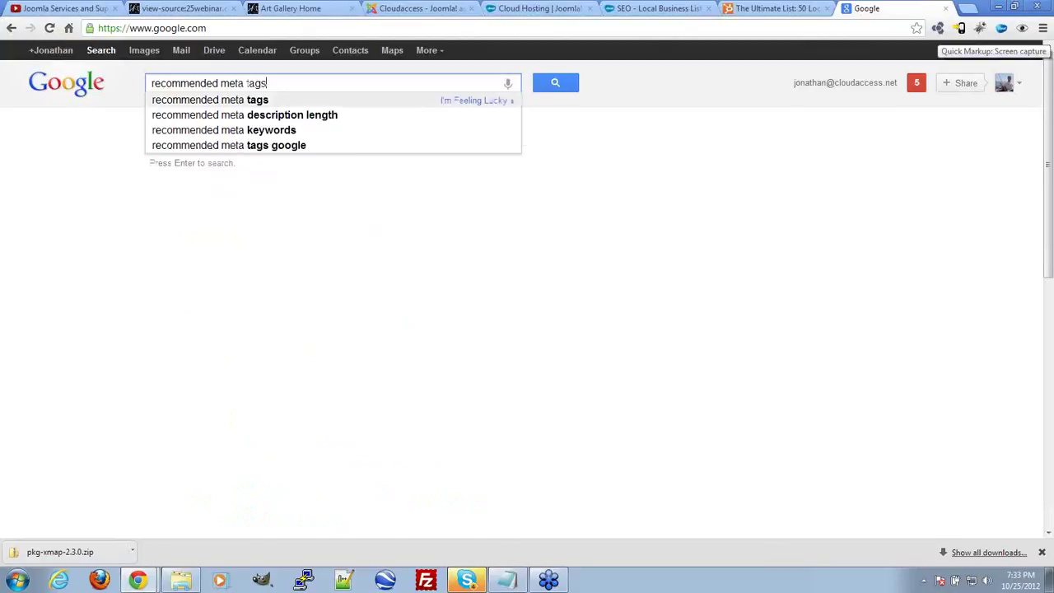
pyautogui.press('Return')
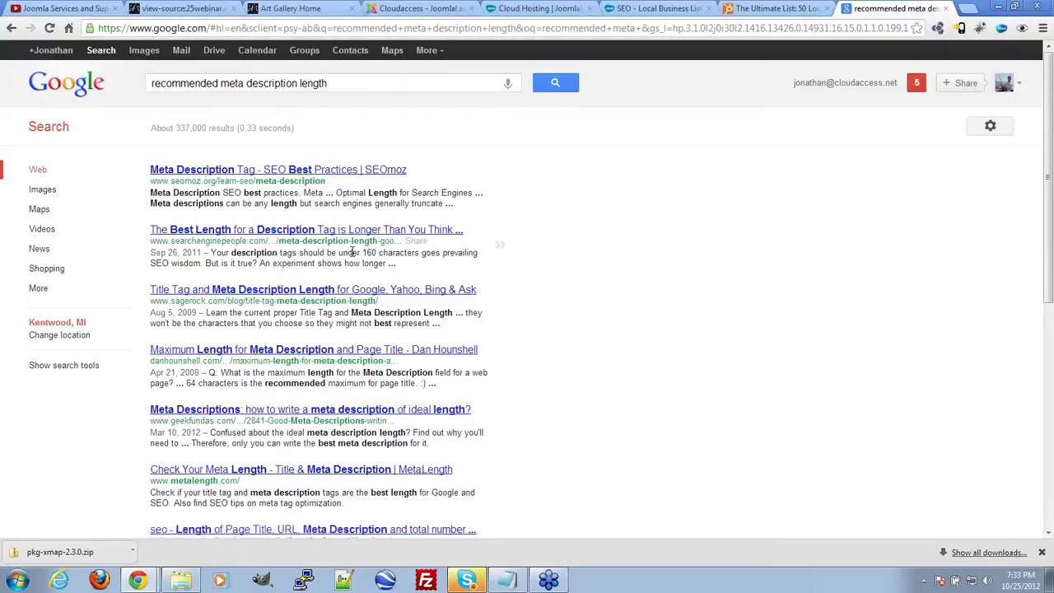
# Highlight the character-limit advice for meta descriptions and page titles in the search result snippets
pyautogui.moveTo(358, 252); pyautogui.dragTo(424, 270)
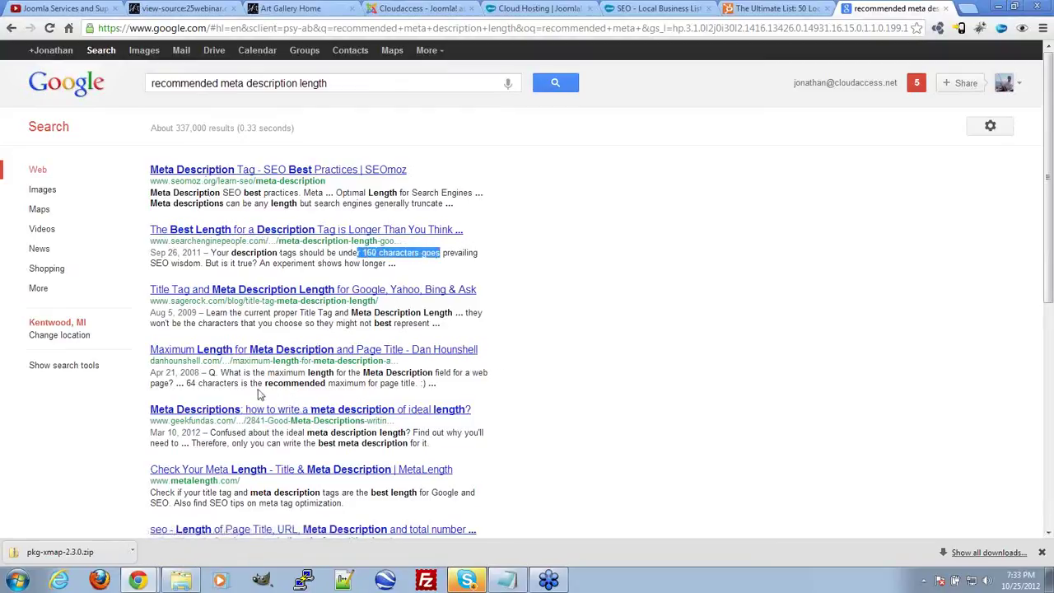
pyautogui.moveTo(188, 384); pyautogui.dragTo(427, 382)
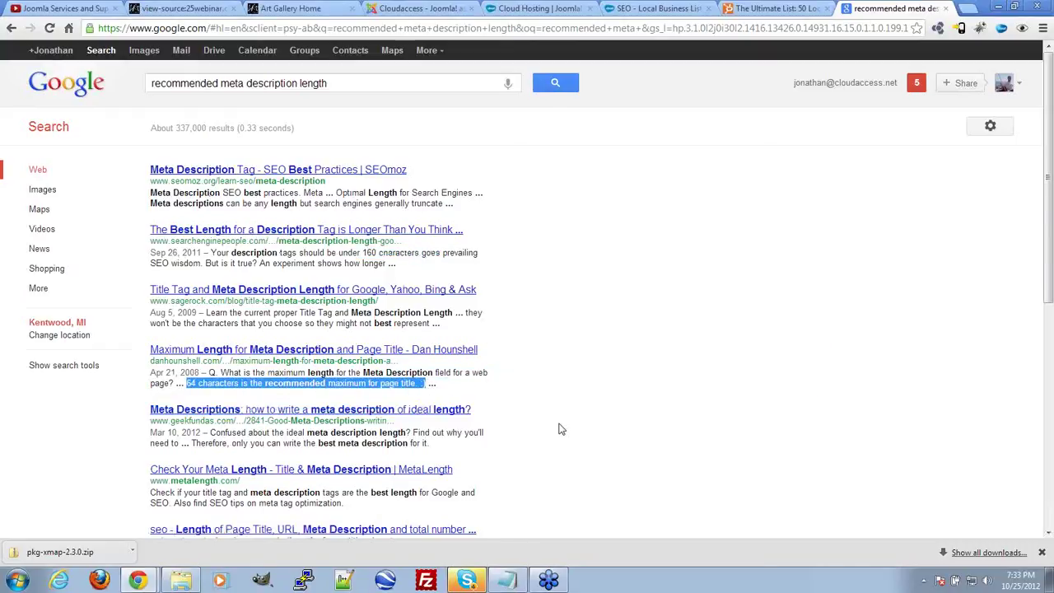
pyautogui.scroll(-3, 527, 424)
pyautogui.scroll(-3, 378, 403)
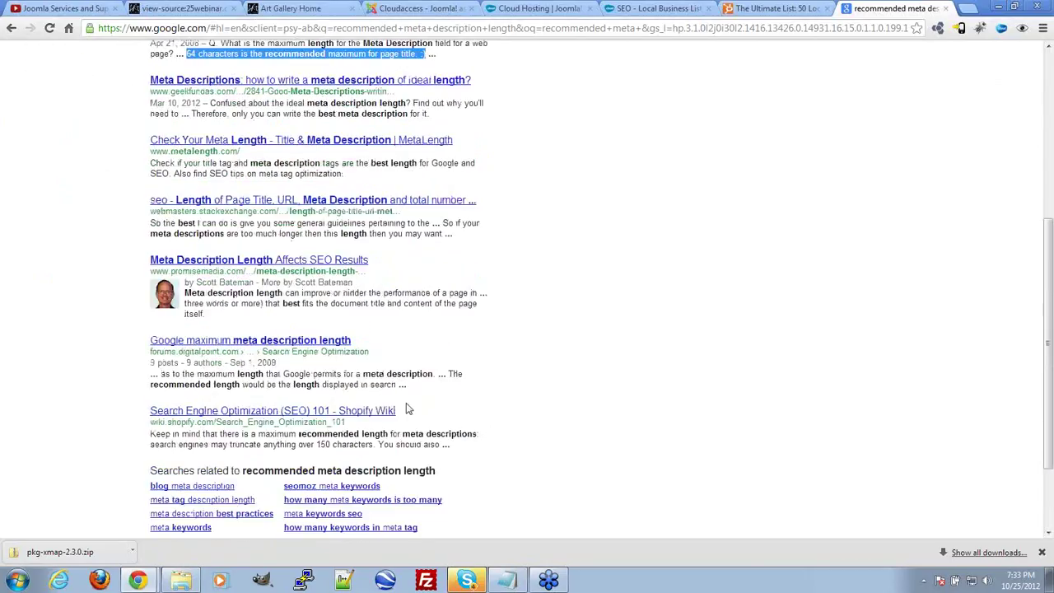
pyautogui.scroll(1, 412, 404)
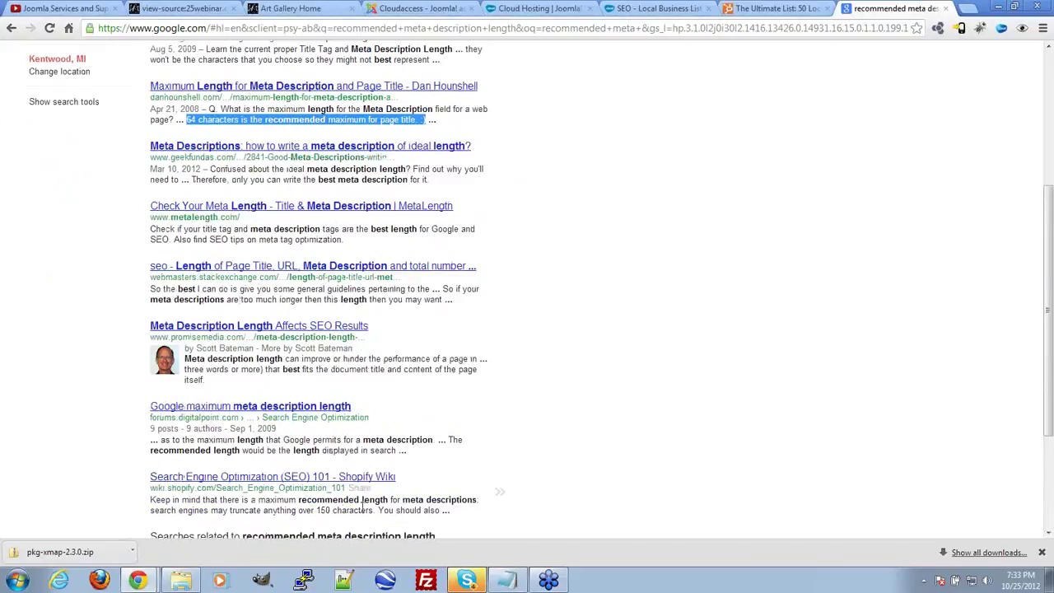
pyautogui.moveTo(297, 511); pyautogui.dragTo(367, 511)
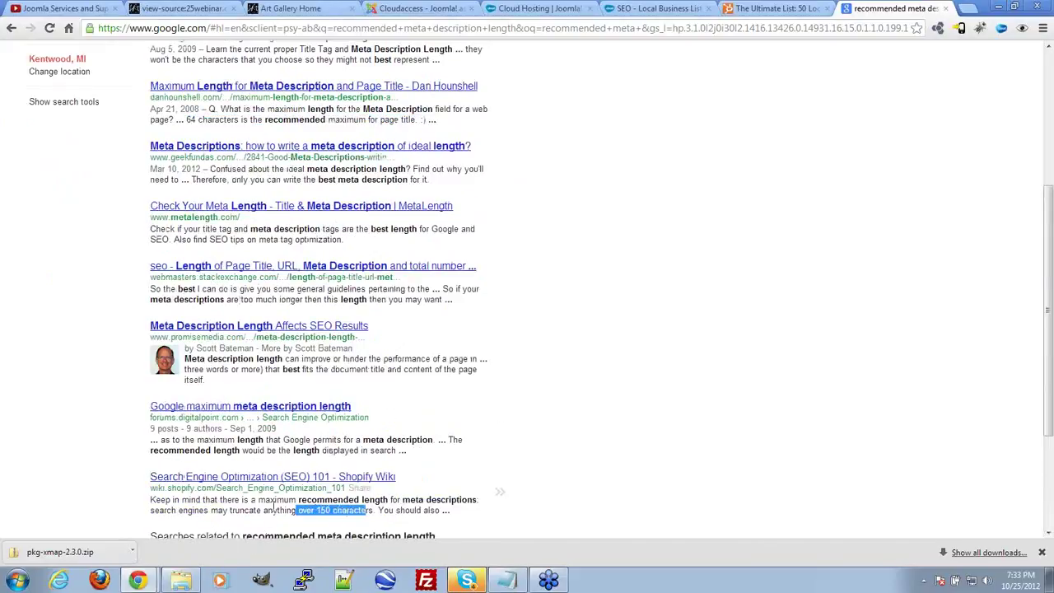
pyautogui.click(241, 511)
pyautogui.moveTo(229, 511); pyautogui.dragTo(373, 511)
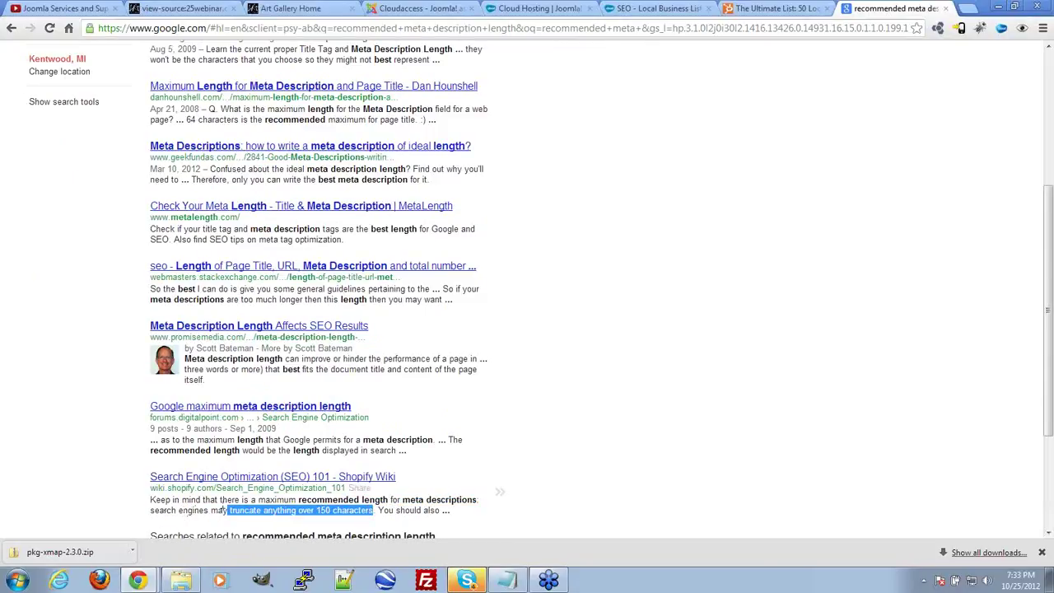
pyautogui.click(562, 447)
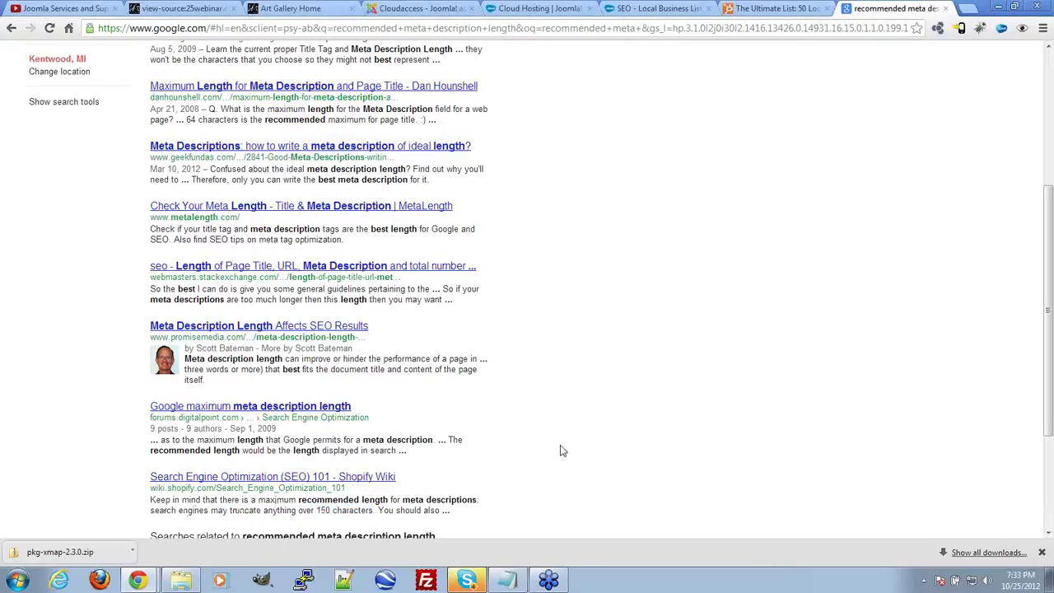
# Close the meta description search results and return to the top of the Daily Drawing Classes article in Joomla
pyautogui.scroll(3, 568, 487)
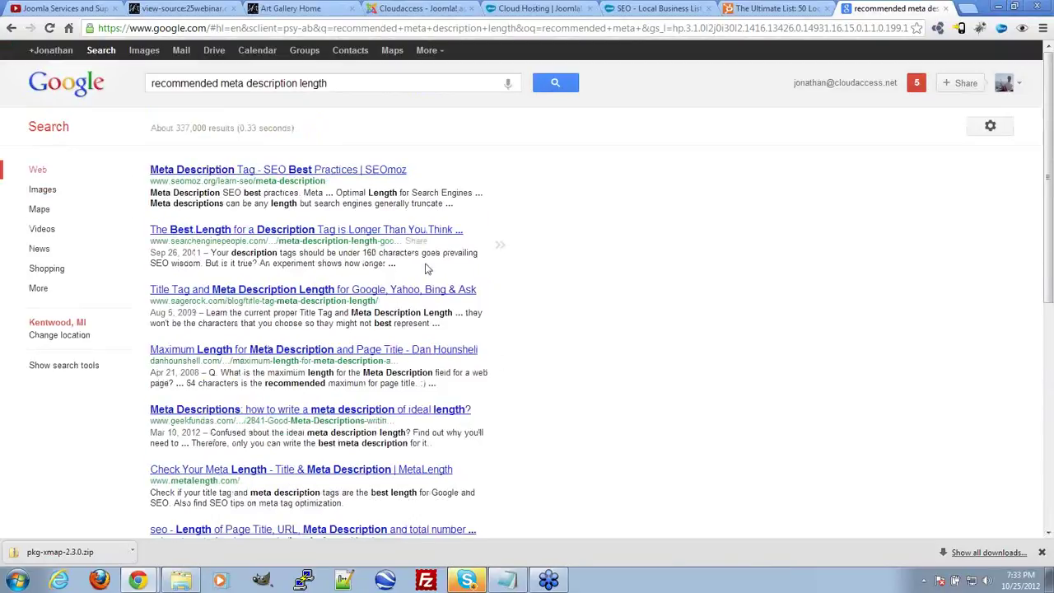
pyautogui.scroll(-1, 872, 294)
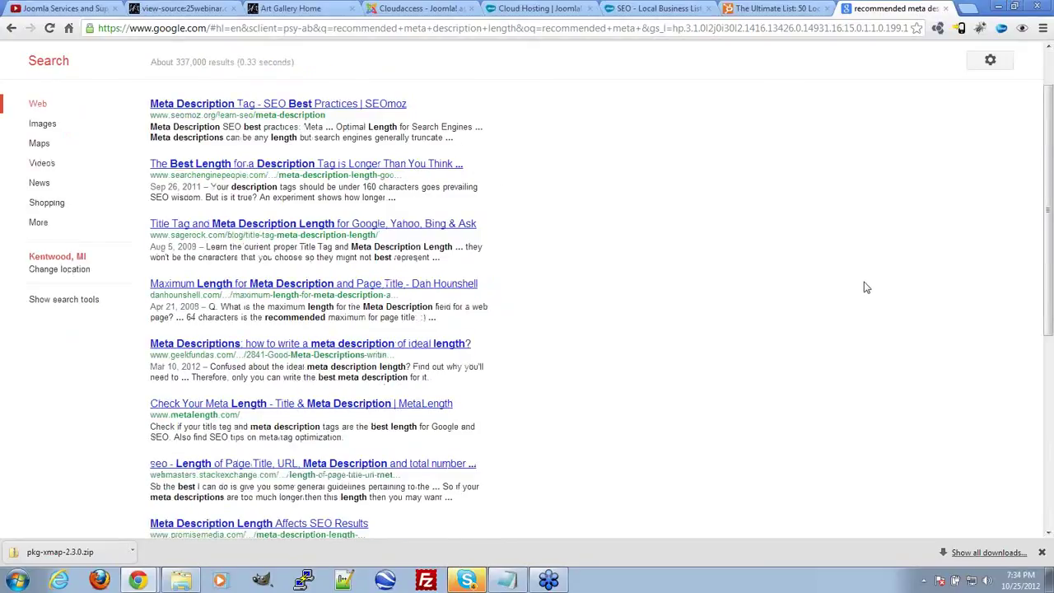
pyautogui.scroll(1, 866, 288)
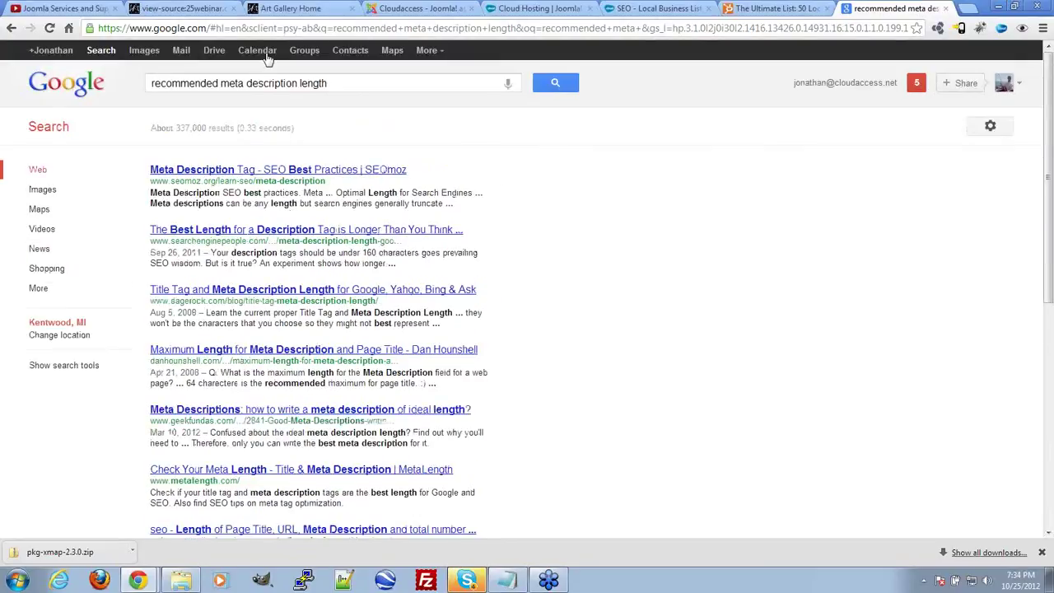
pyautogui.click(945, 8)
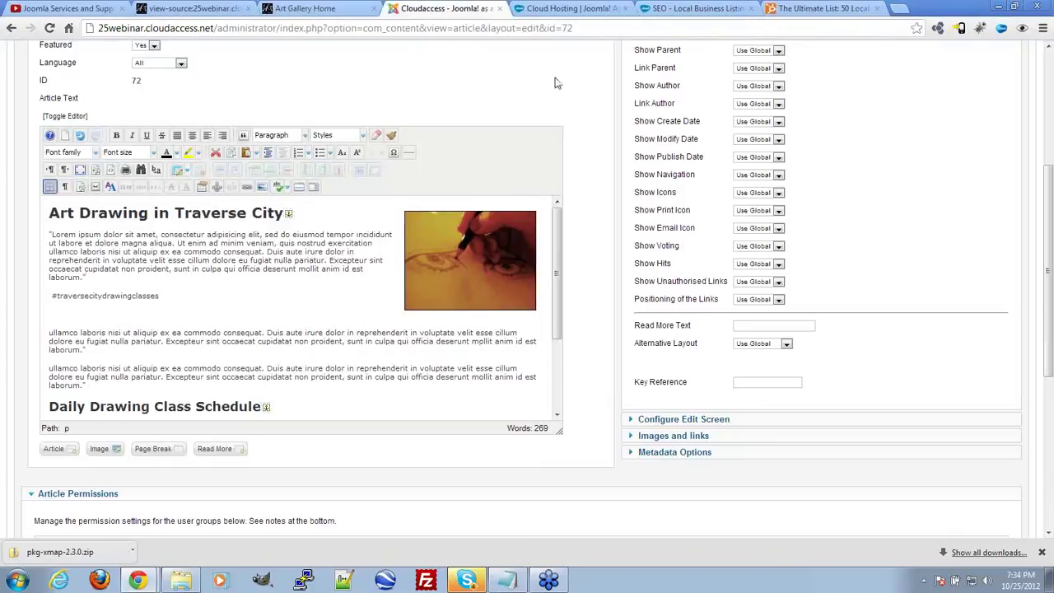
pyautogui.scroll(3, 611, 110)
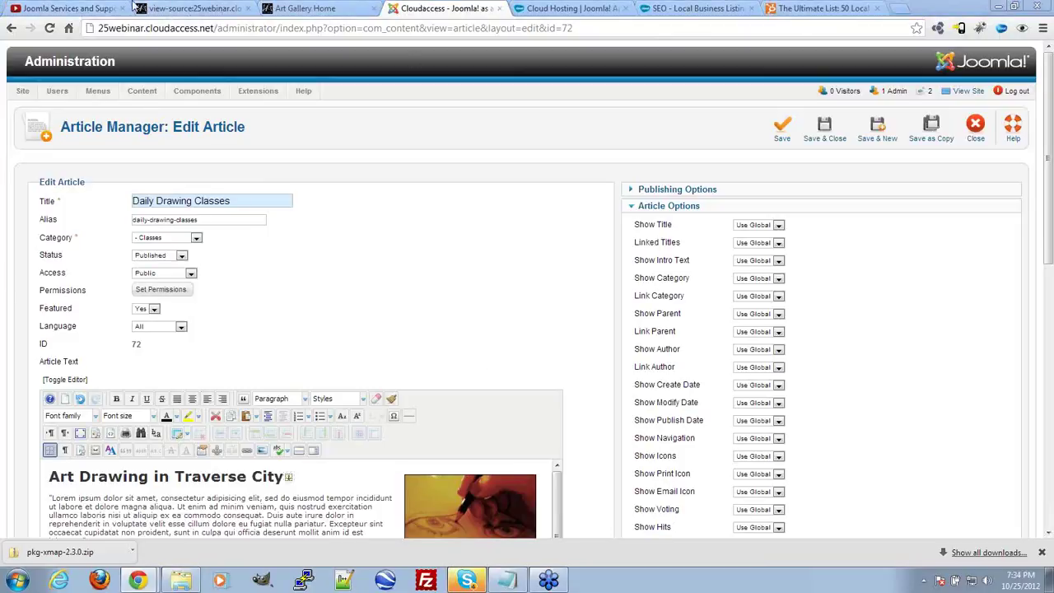
# Load google.com in place of the SEO - Local Business Listings page and search for "clouda"
pyautogui.click(743, 7)
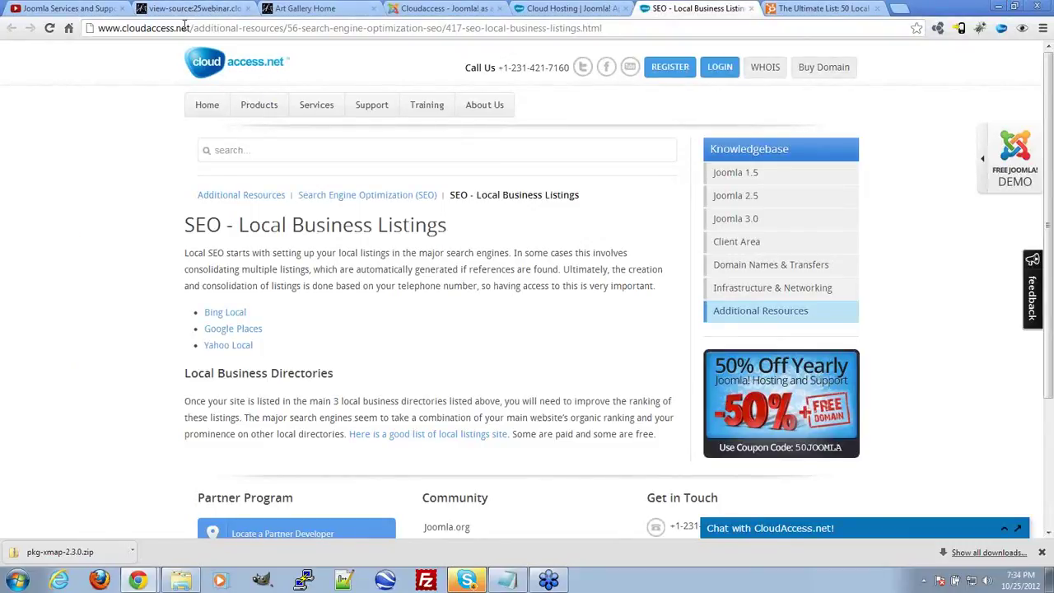
pyautogui.click(184, 27)
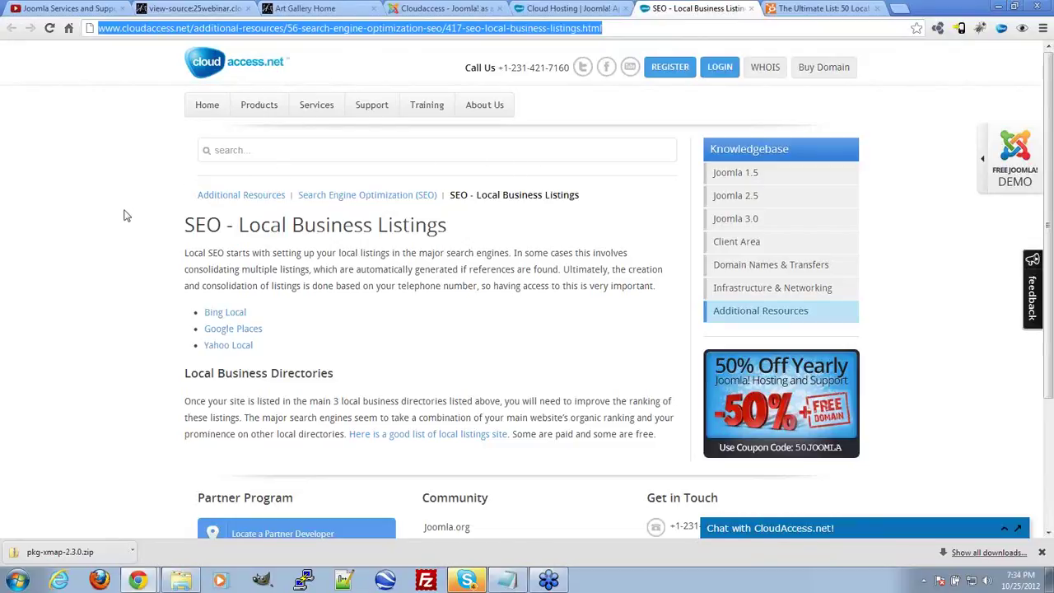
pyautogui.write('google.com')
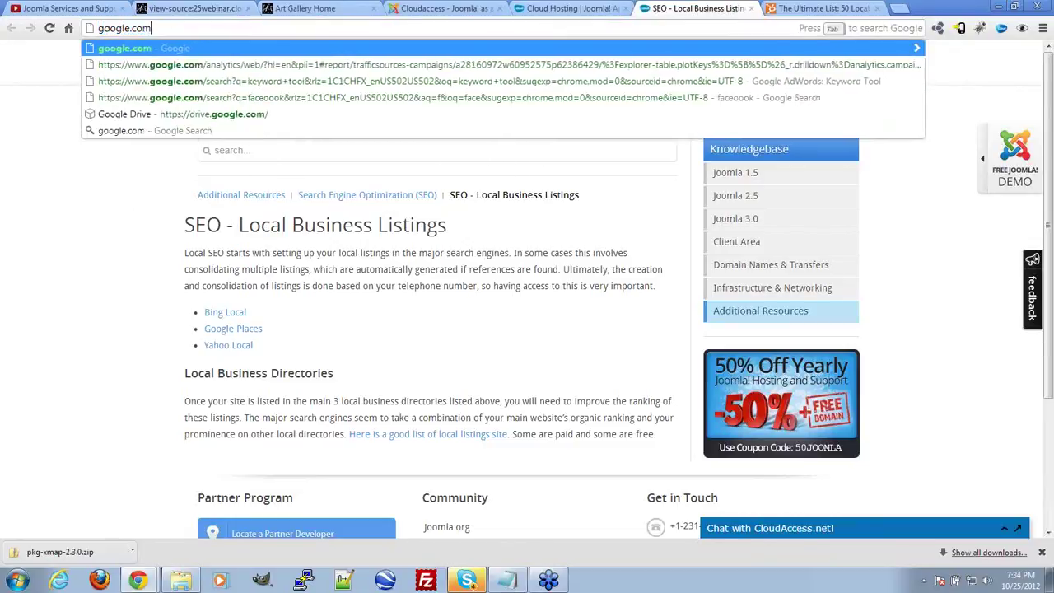
pyautogui.press('Return')
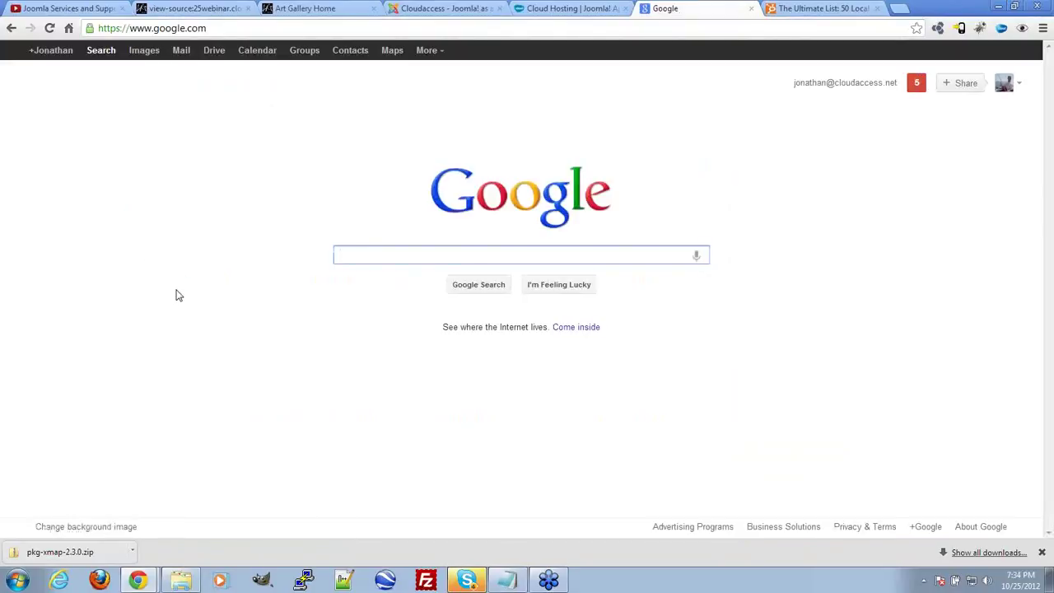
pyautogui.write('clouda')
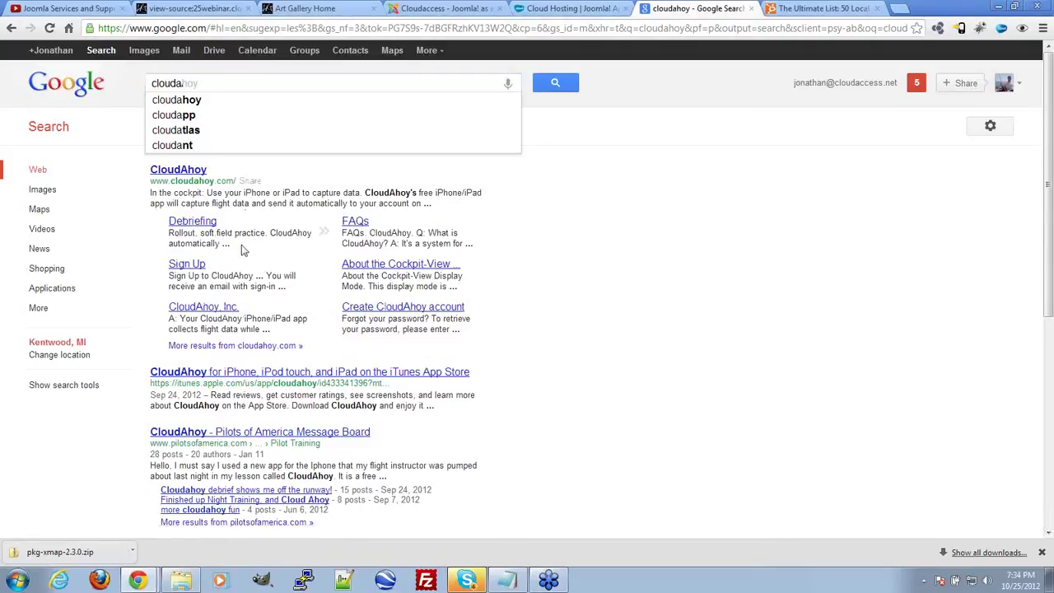
# Highlight the Debriefing and FAQs sitelinks under the CloudAhoy search result as examples
pyautogui.moveTo(246, 247); pyautogui.dragTo(169, 221)
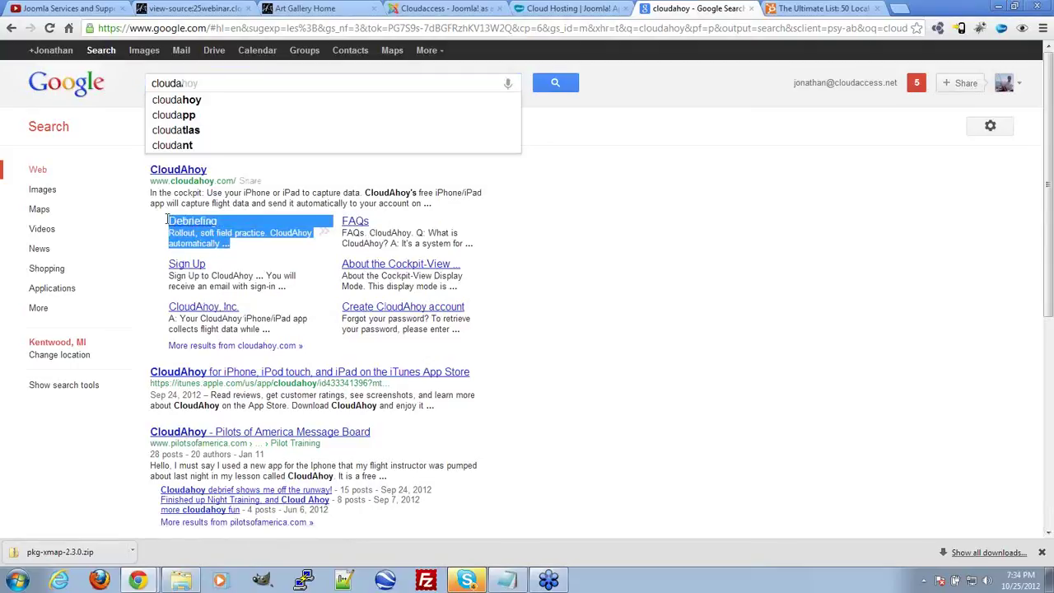
pyautogui.click(244, 247)
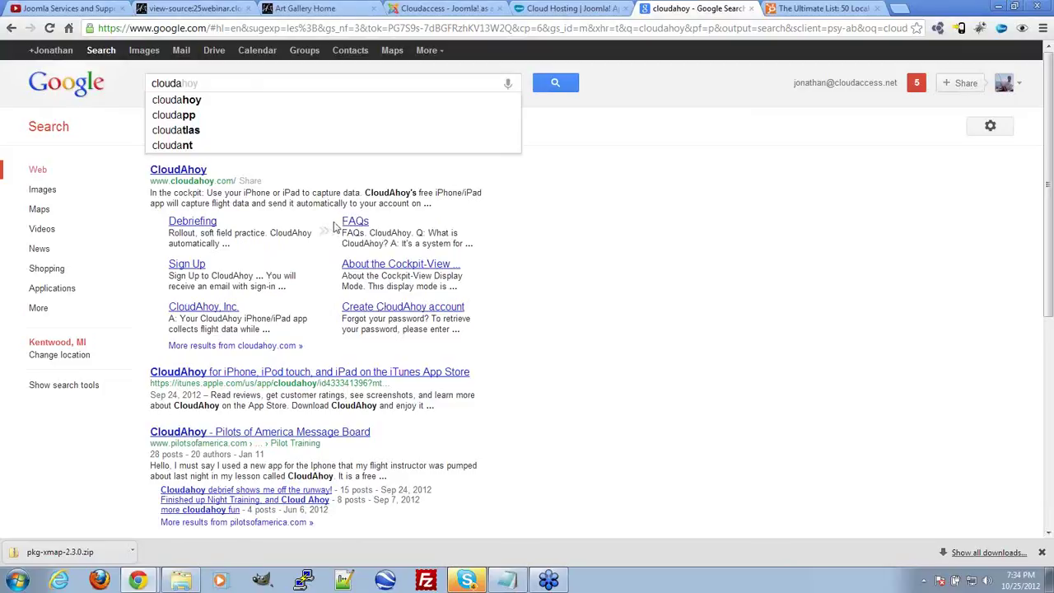
pyautogui.moveTo(475, 250); pyautogui.dragTo(329, 244)
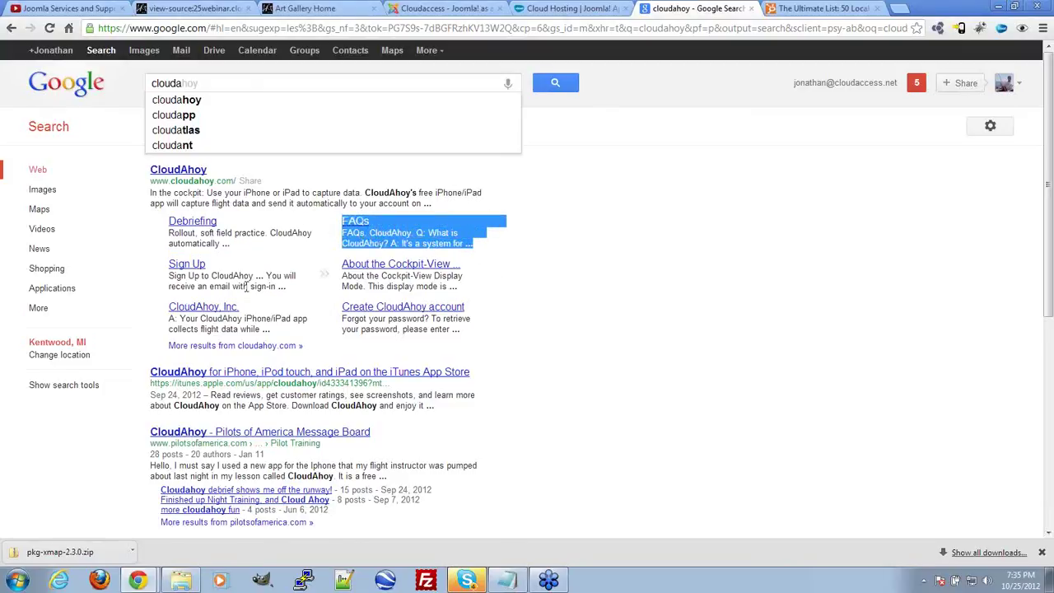
pyautogui.click(270, 281)
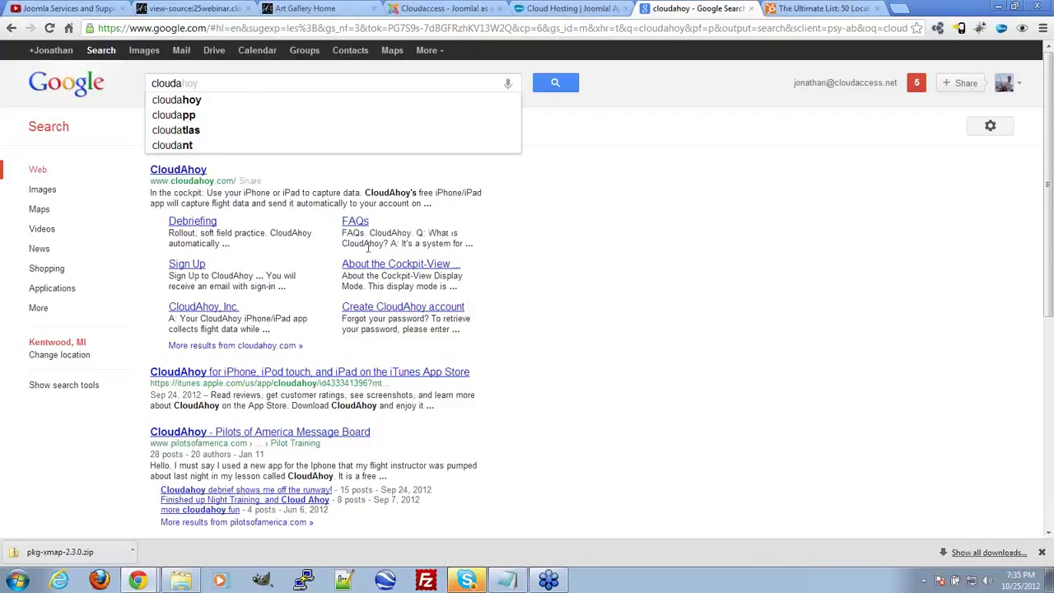
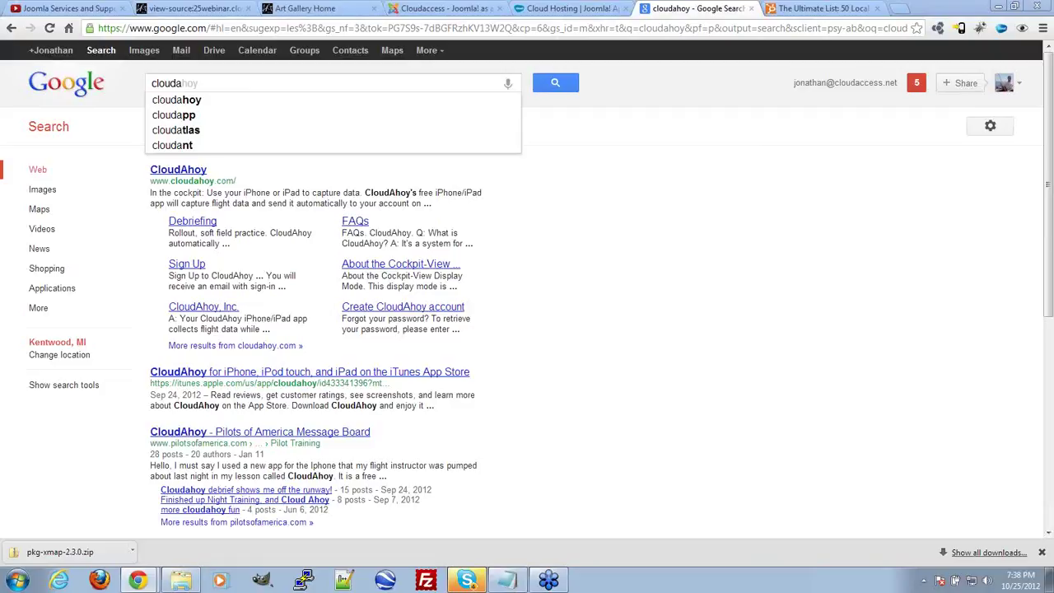
# Search the Joomla Extensions Directory at extensions.joomla.org for "site links" and browse its Site Links category in a new tab
pyautogui.click(347, 29)
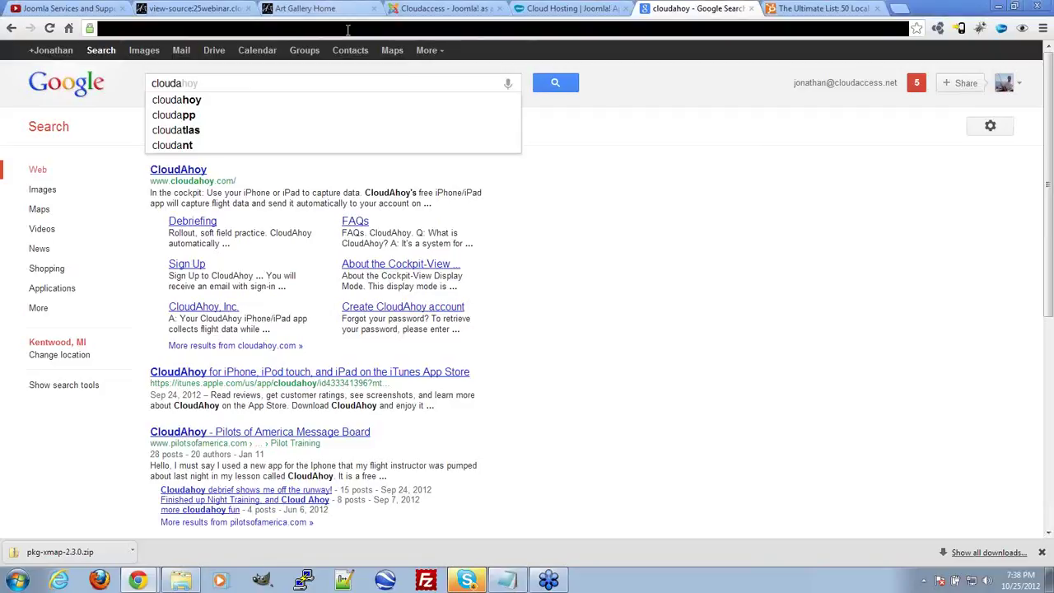
pyautogui.write('exte')
pyautogui.press('Return')
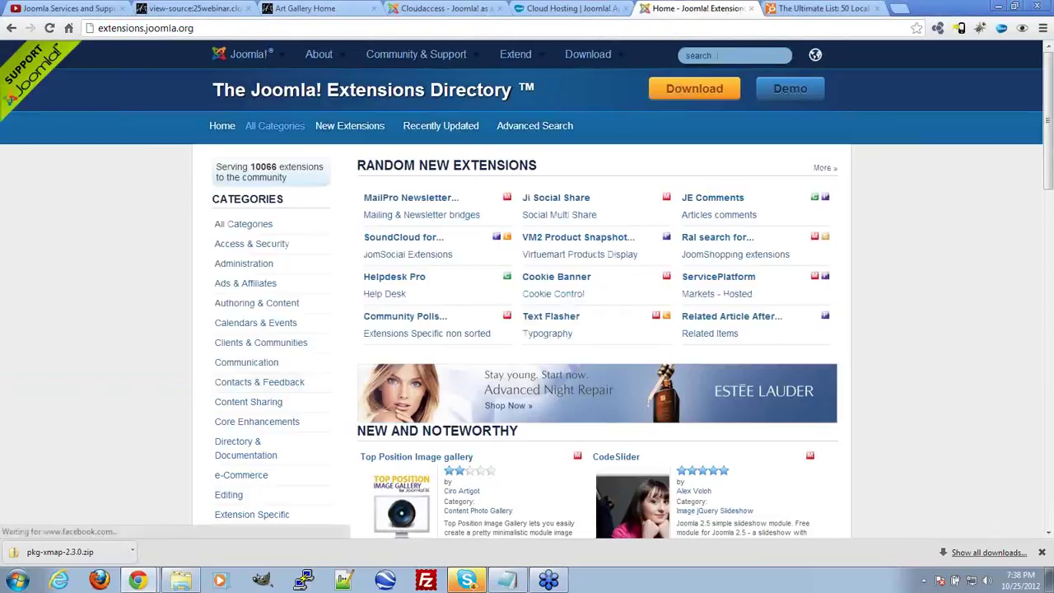
pyautogui.scroll(-3, 184, 386)
pyautogui.scroll(3, 184, 392)
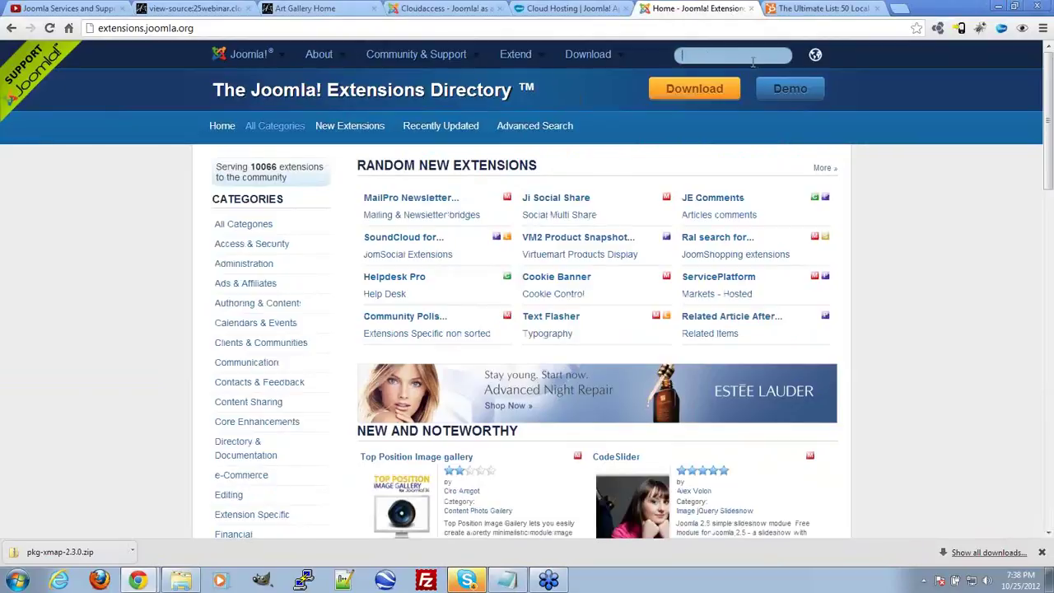
pyautogui.write('site links')
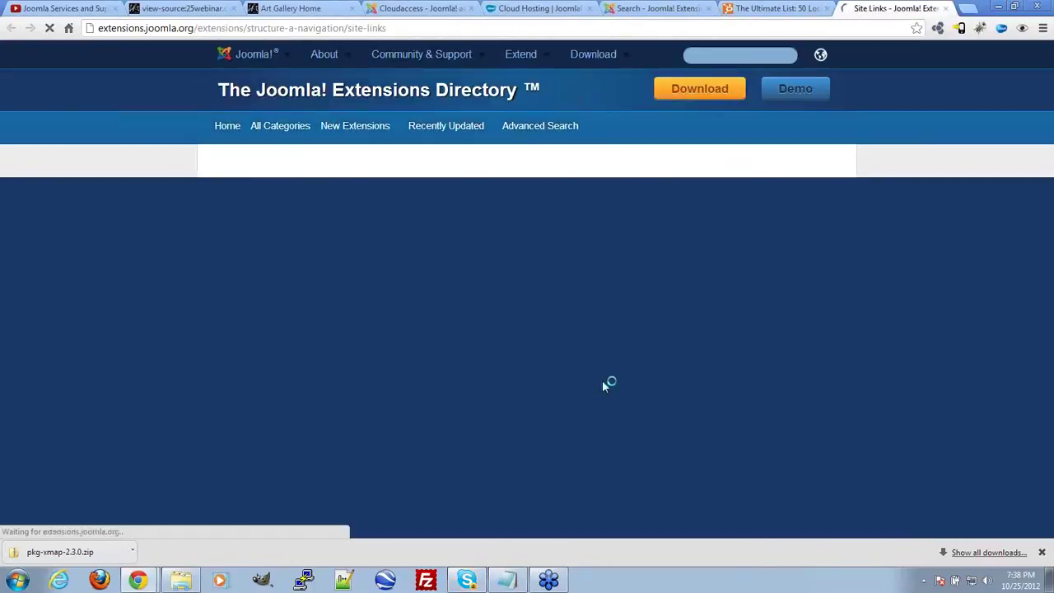
pyautogui.scroll(-2, 959, 317)
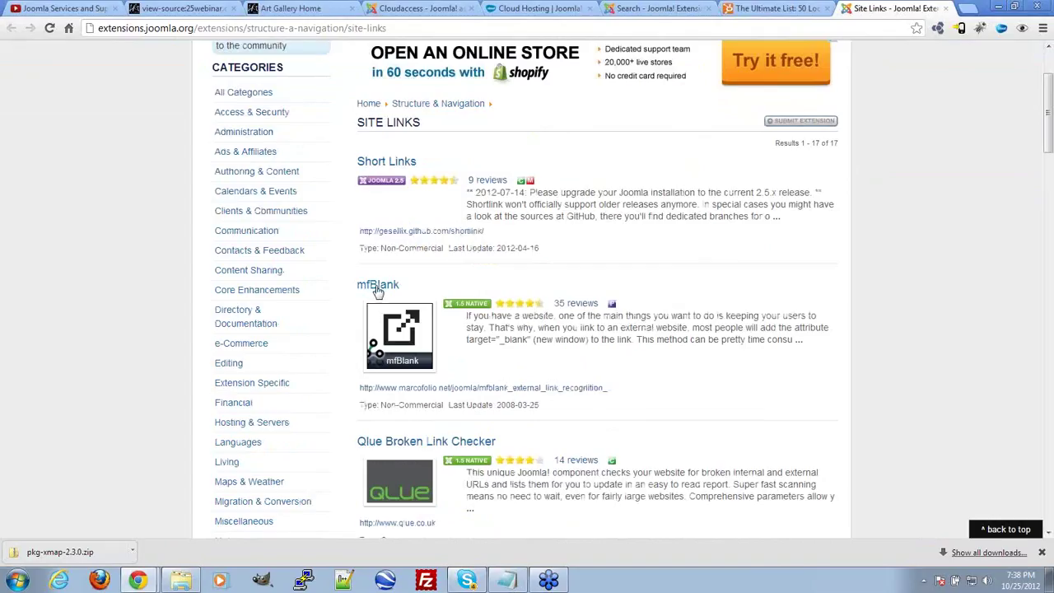
# Look through the extensions listed in the Site Links category, from Short Links to External Favicon, and return to the start of the list
pyautogui.scroll(1, 576, 206)
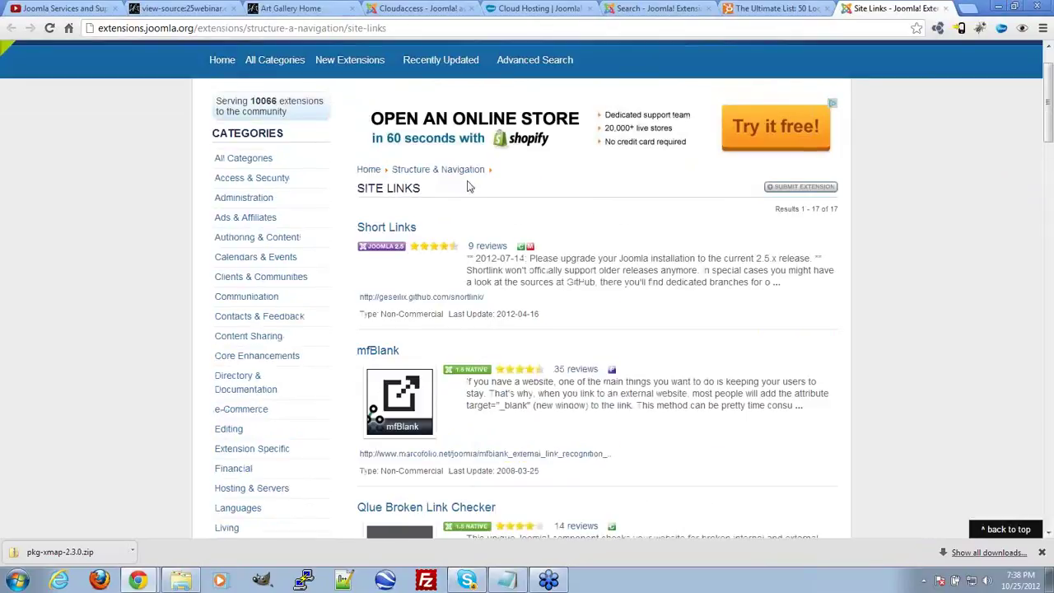
pyautogui.scroll(-1, 851, 350)
pyautogui.scroll(-4, 848, 350)
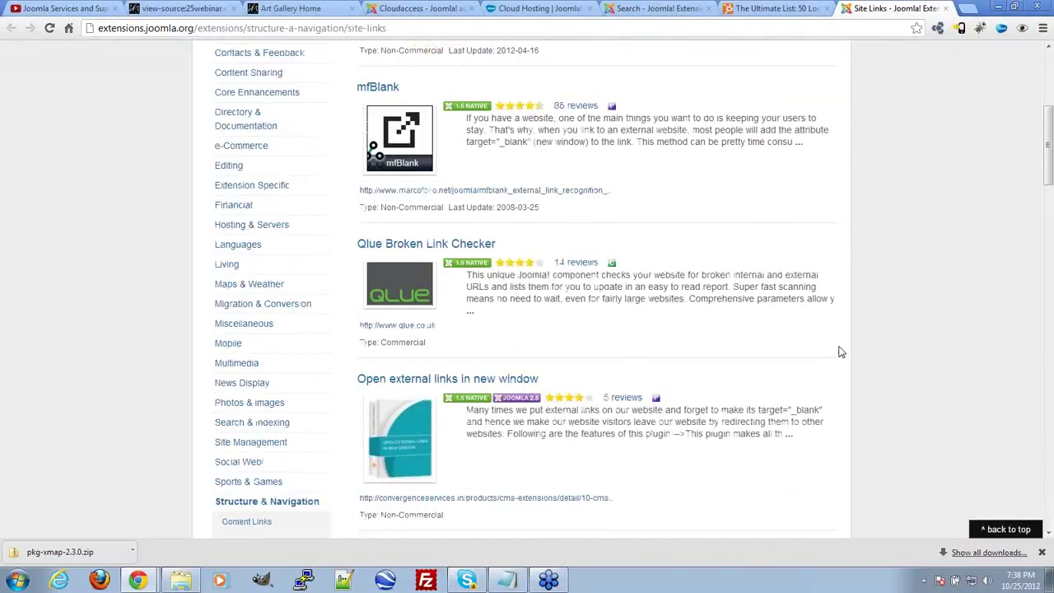
pyautogui.scroll(-3, 625, 323)
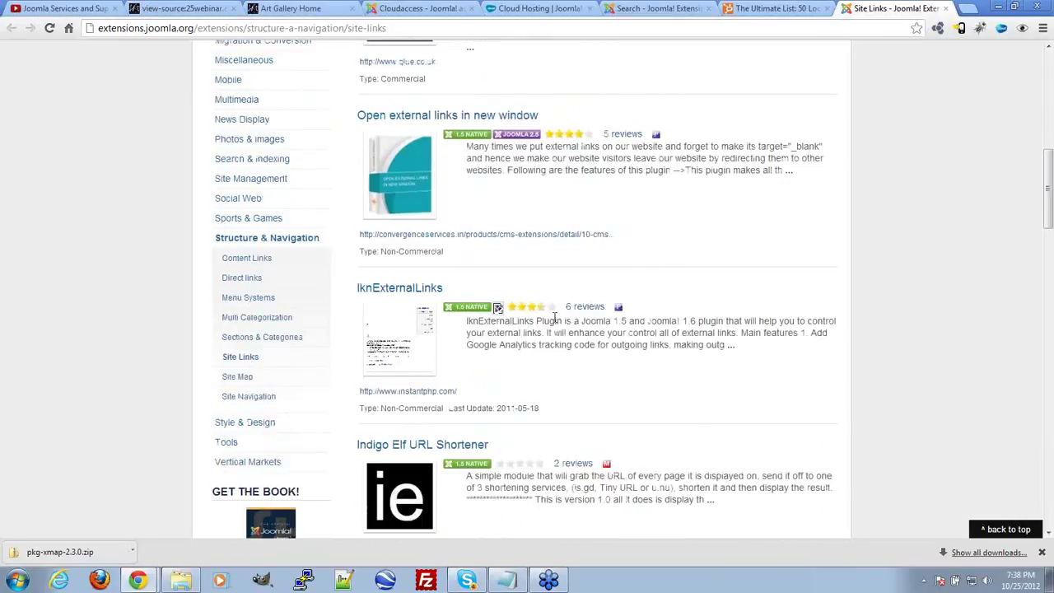
pyautogui.scroll(-2, 741, 319)
pyautogui.scroll(5, 782, 329)
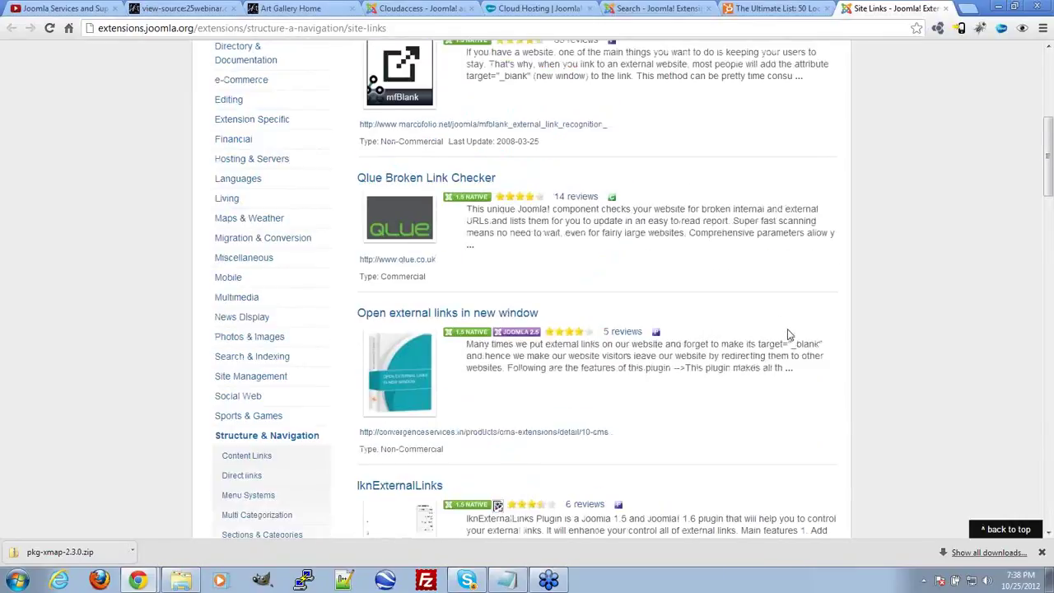
pyautogui.scroll(-2, 786, 336)
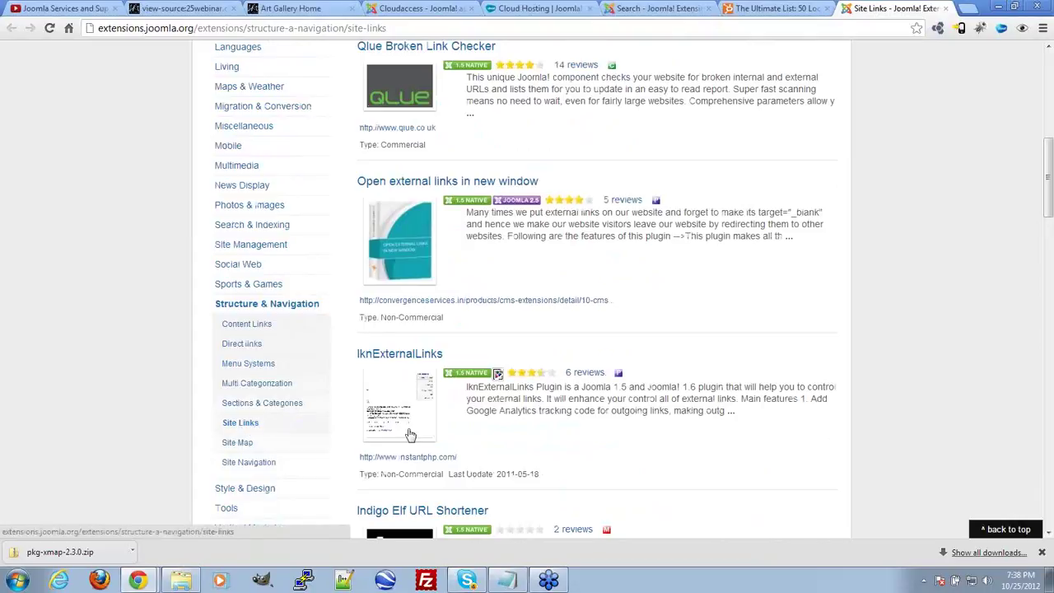
pyautogui.scroll(-2, 832, 442)
pyautogui.scroll(-6, 832, 445)
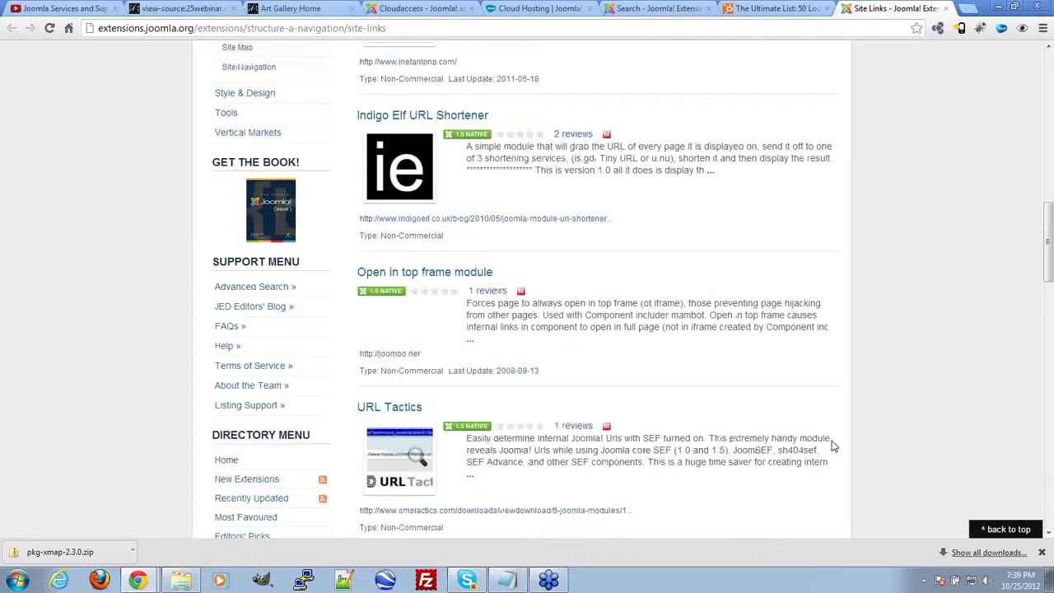
pyautogui.scroll(-7, 832, 445)
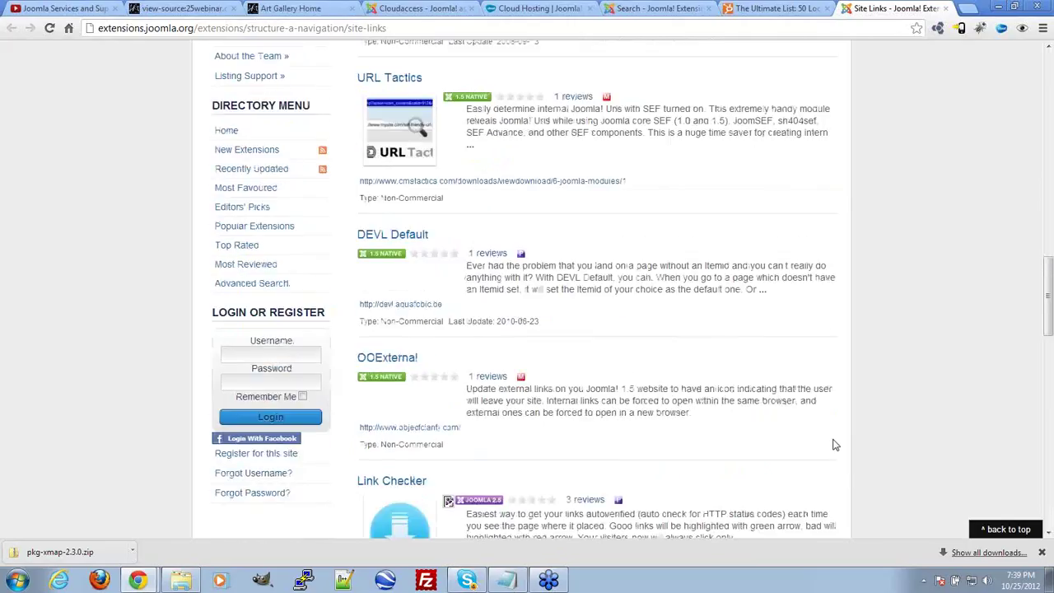
pyautogui.scroll(-1, 832, 445)
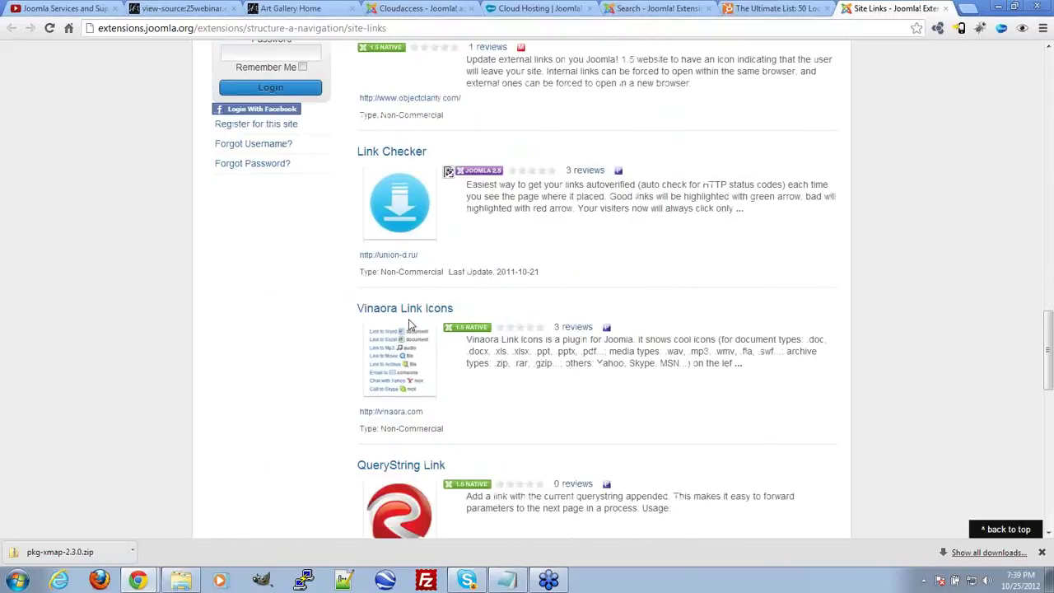
pyautogui.scroll(-9, 777, 388)
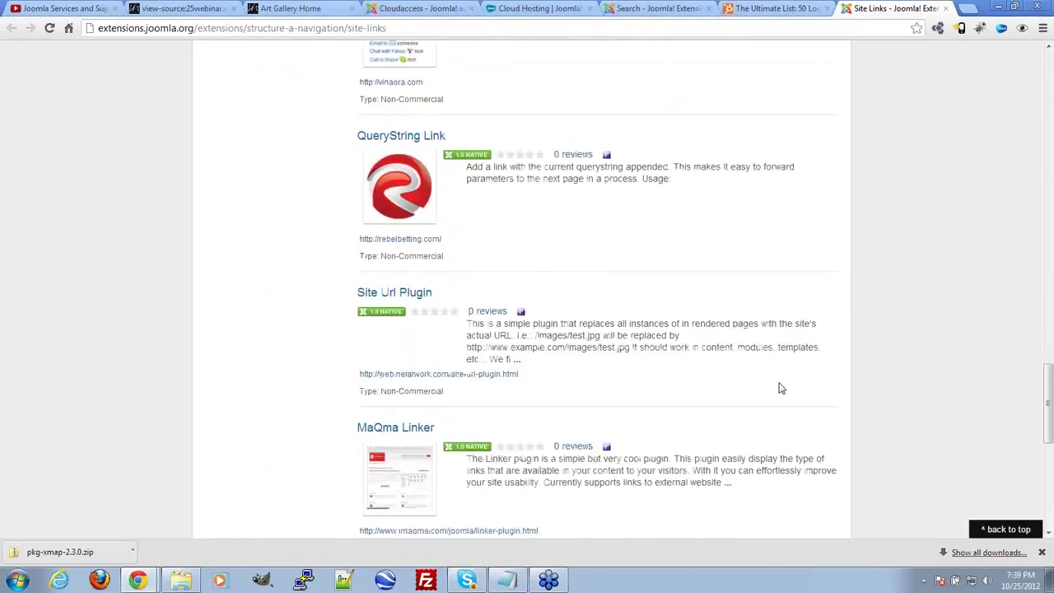
pyautogui.scroll(-2, 778, 386)
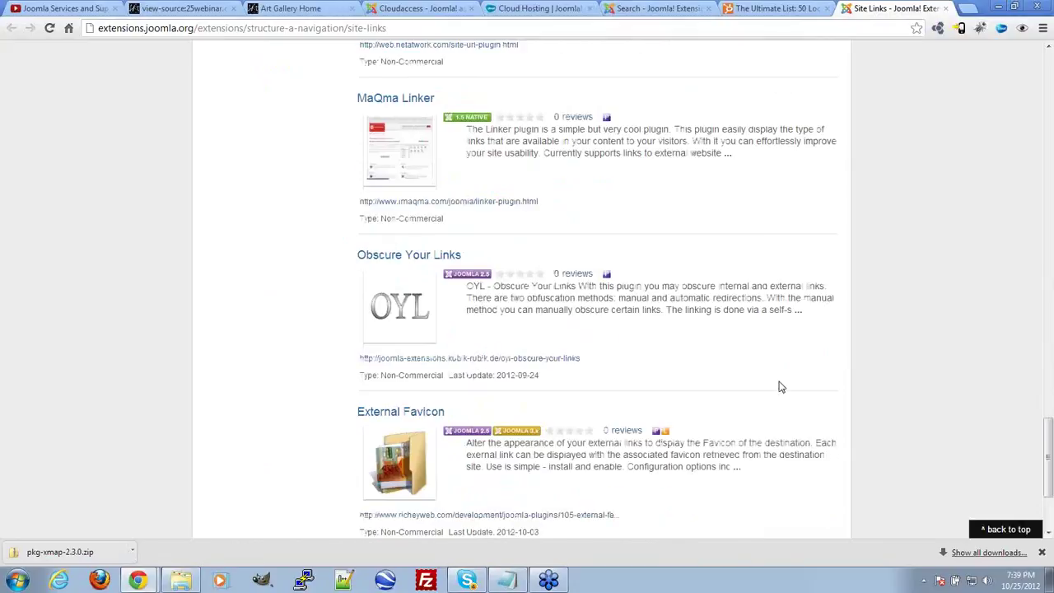
pyautogui.scroll(7, 778, 383)
pyautogui.scroll(15, 789, 427)
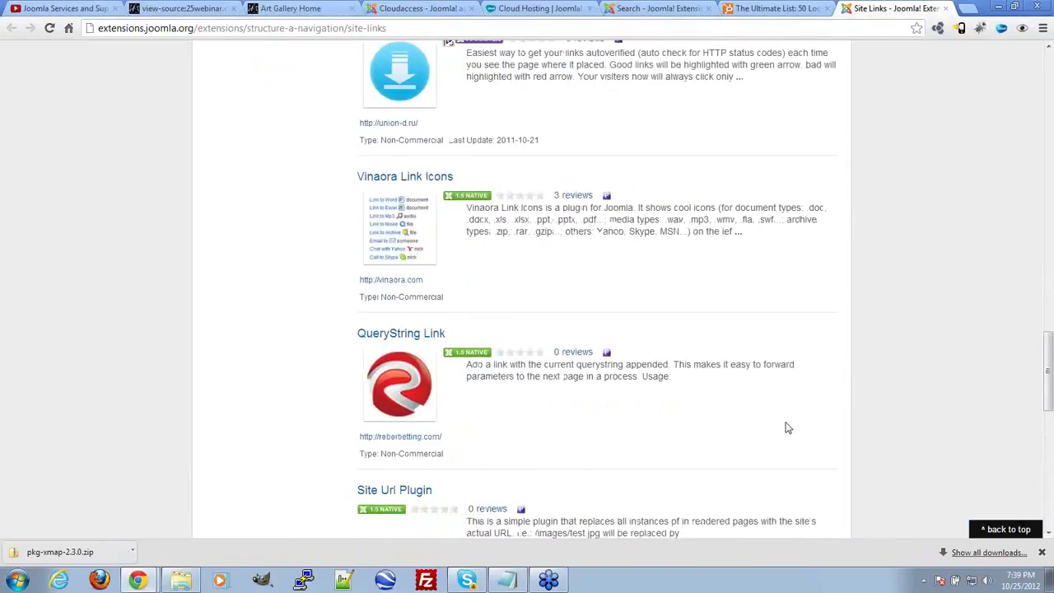
pyautogui.scroll(7, 784, 504)
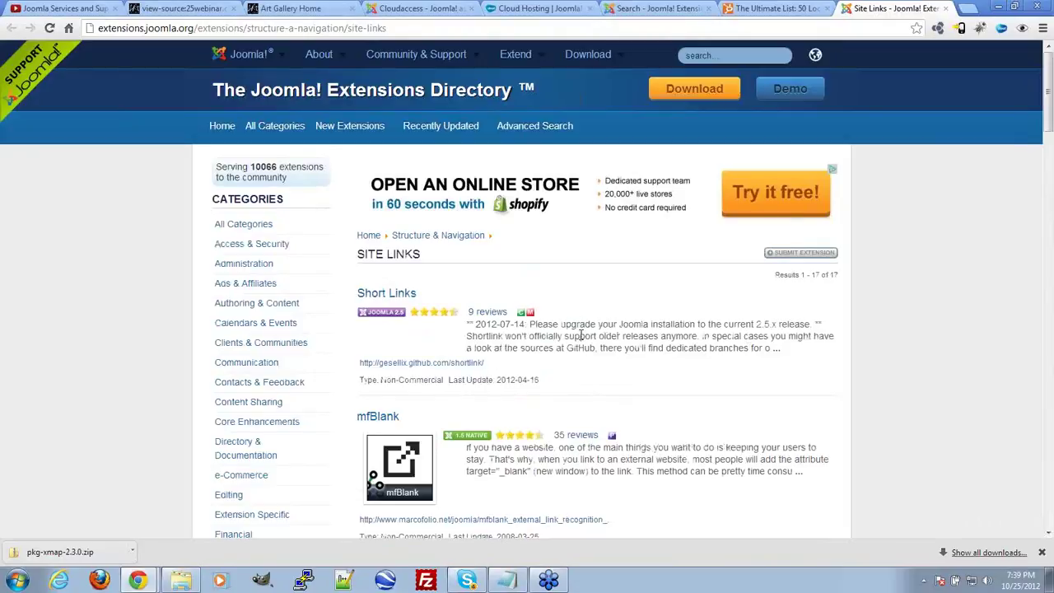
pyautogui.scroll(-4, 790, 294)
pyautogui.scroll(4, 870, 370)
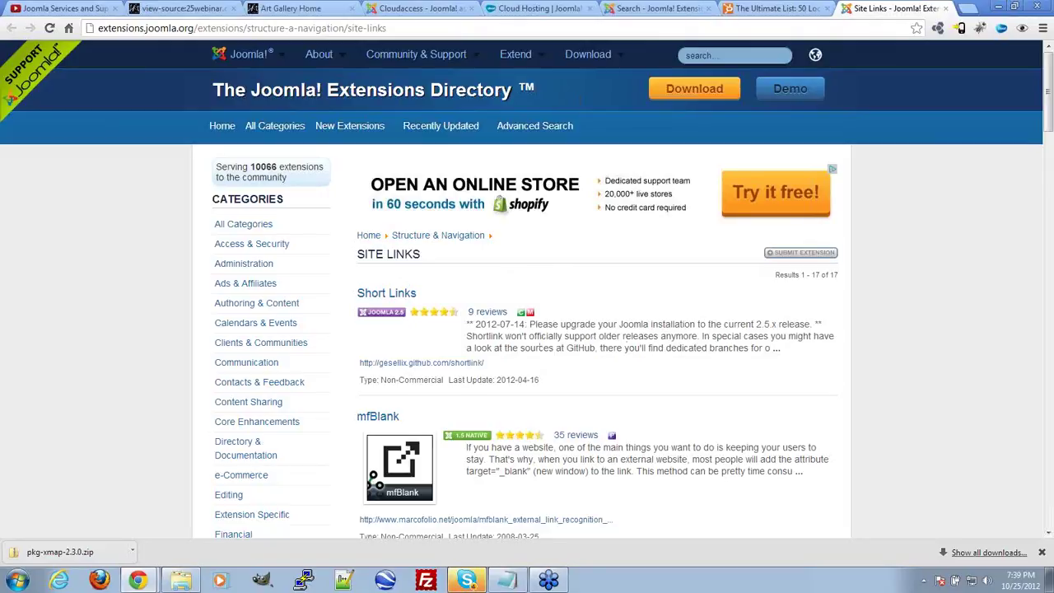
# Open the channel's "Servers in the Sky" video on YouTube, pause playback and bring up its shareable link
pyautogui.click(92, 8)
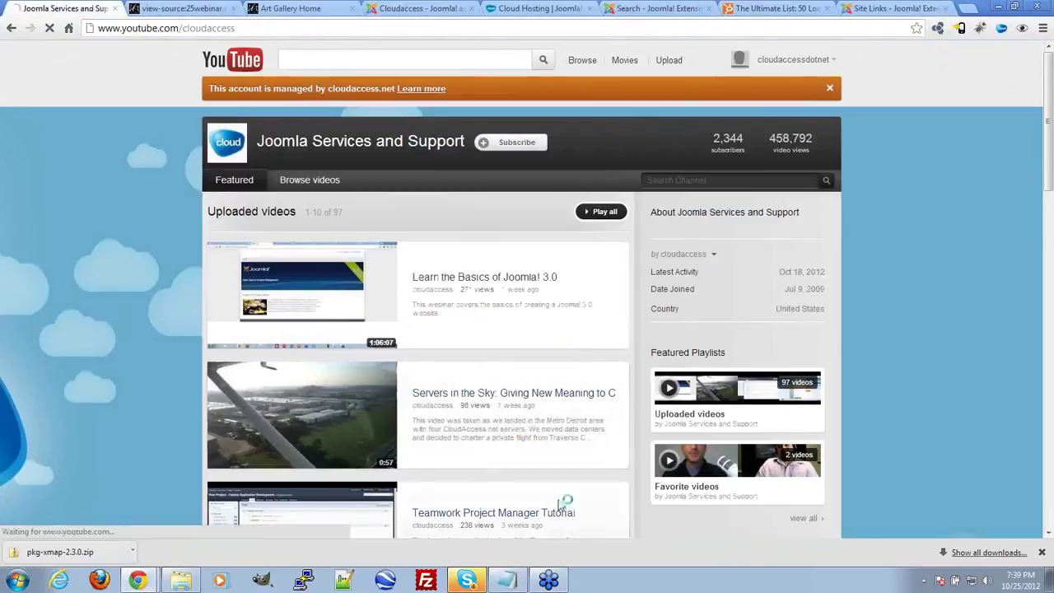
pyautogui.click(564, 463)
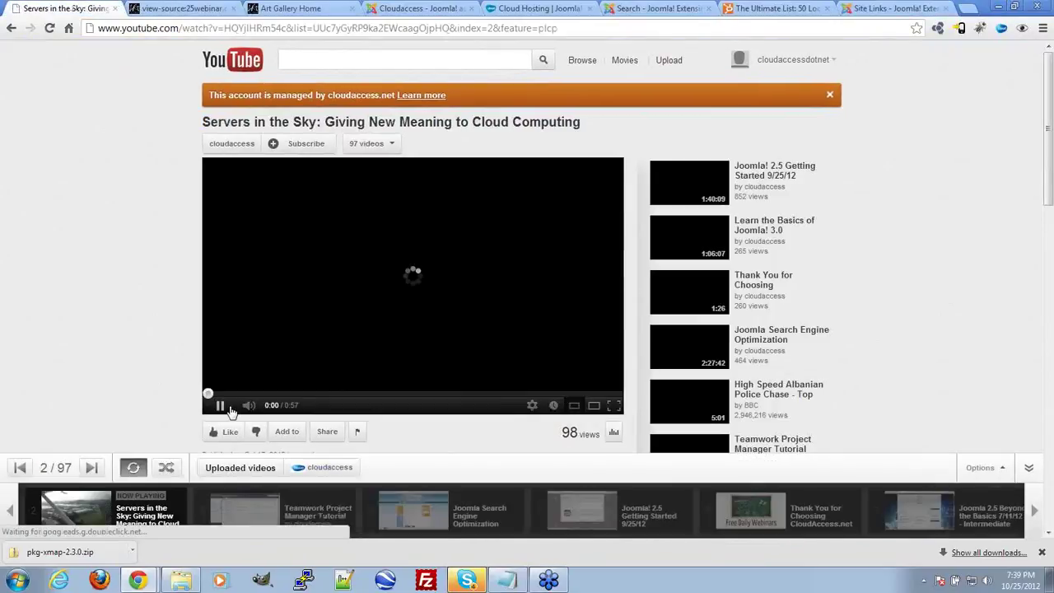
pyautogui.click(228, 407)
pyautogui.scroll(-2, 78, 327)
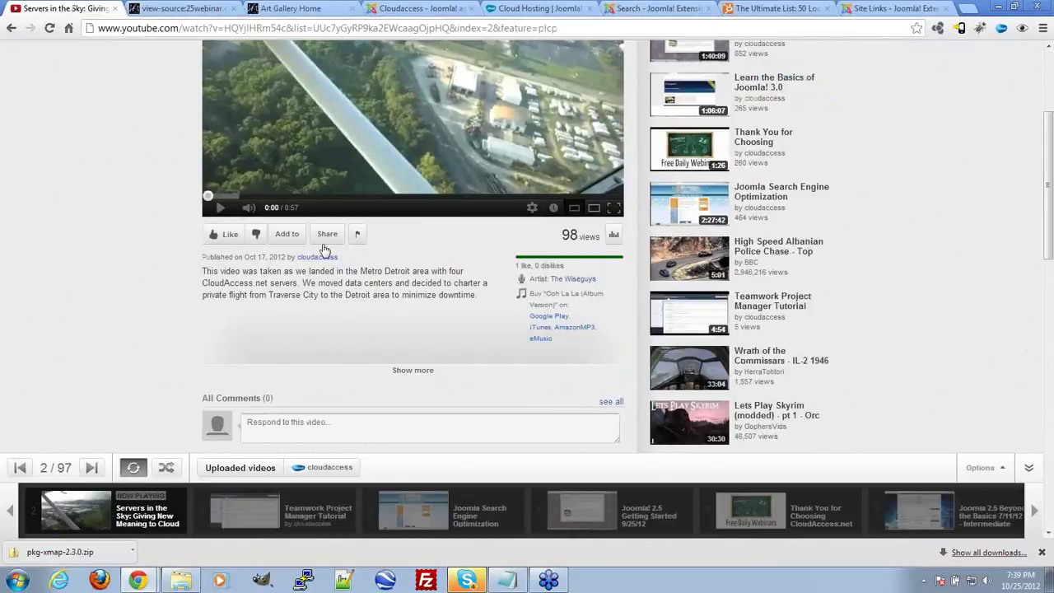
pyautogui.click(327, 232)
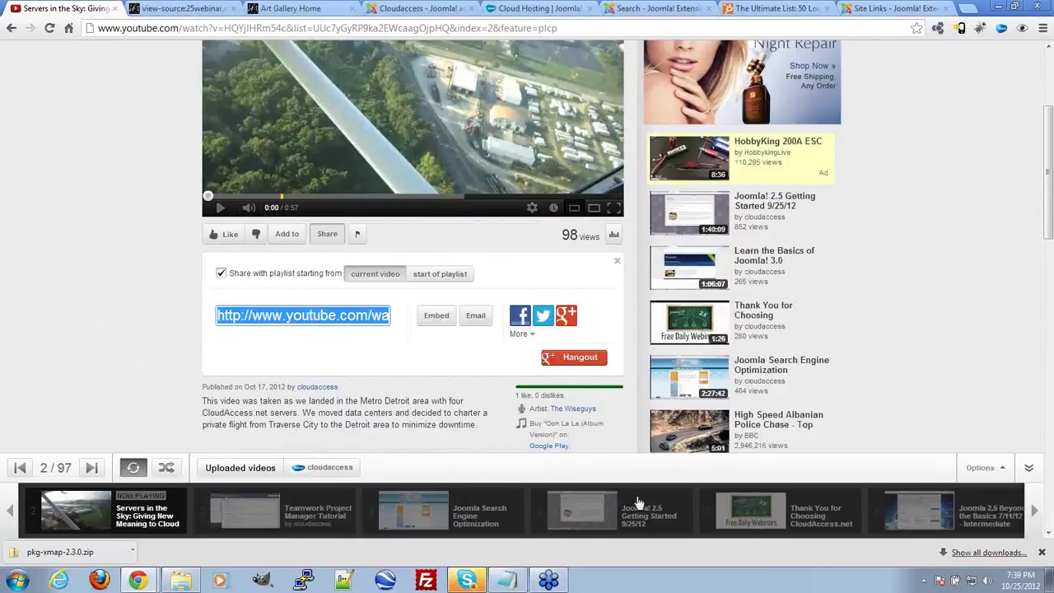
pyautogui.moveTo(949, 298); pyautogui.dragTo(972, 313)
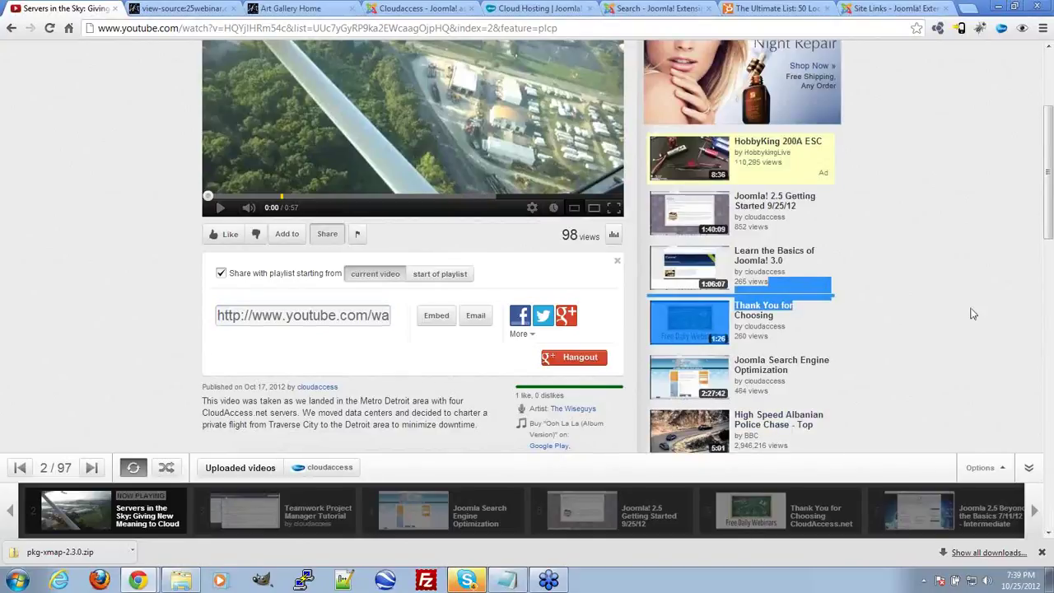
# Return to the Site Links page of the Joomla Extensions Directory and highlight the number of extensions served to the community
pyautogui.hotkey('ctrl', '9')
pyautogui.moveTo(277, 166); pyautogui.dragTo(251, 166)
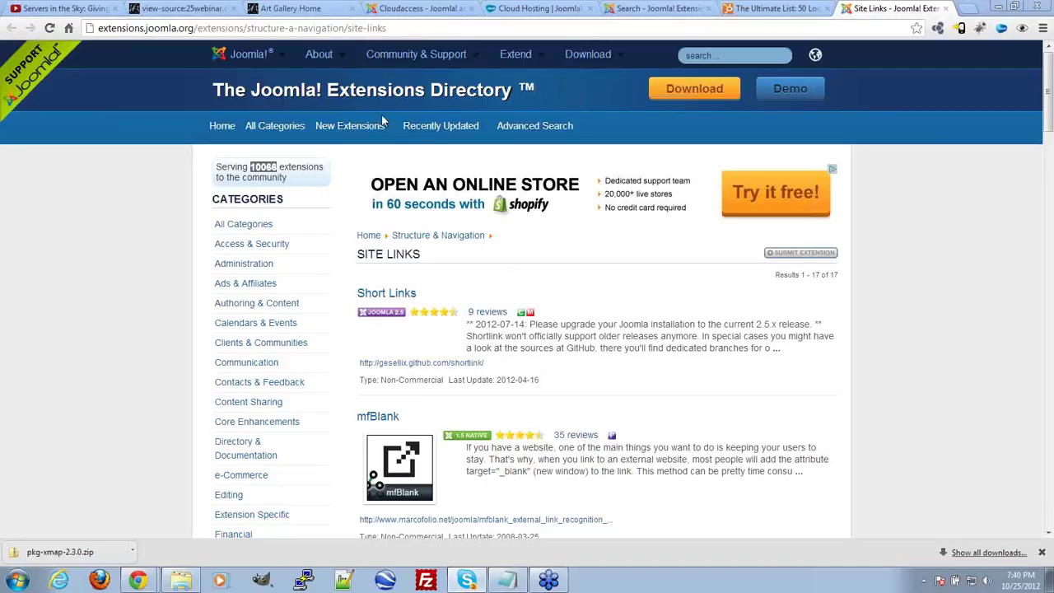
pyautogui.click(653, 6)
# Go back to the Daily Drawing Classes article in Joomla and select the drawing image beside the opening paragraph
pyautogui.click(418, 9)
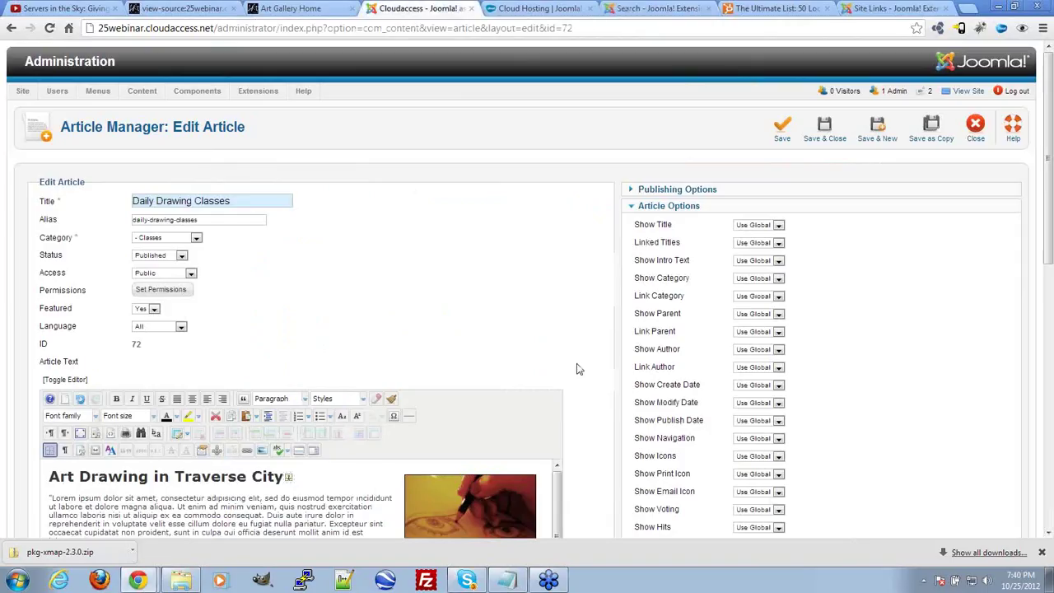
pyautogui.scroll(-3, 559, 330)
pyautogui.click(486, 395)
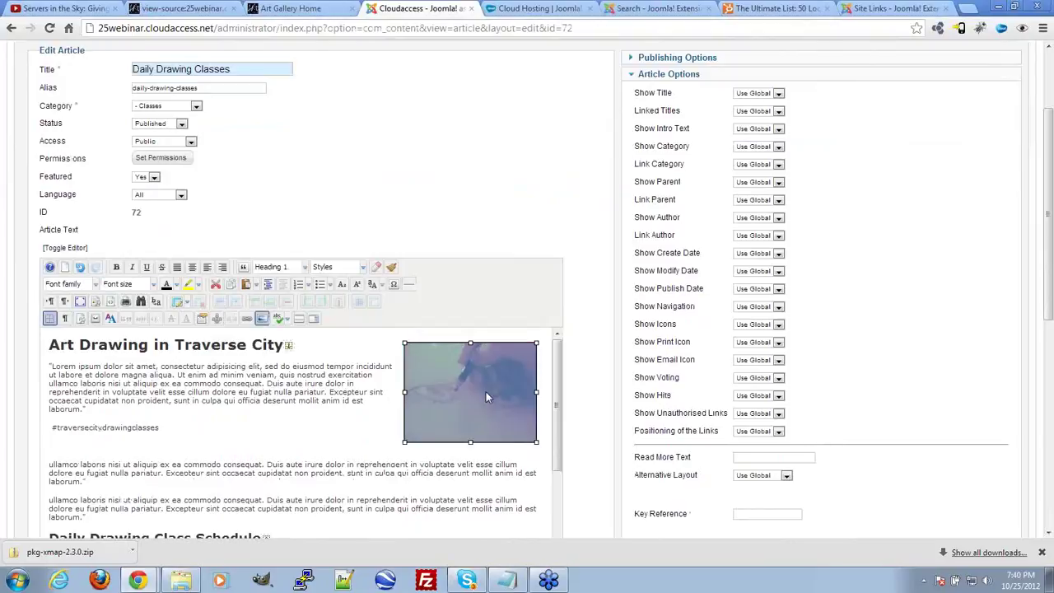
pyautogui.click(372, 385)
pyautogui.click(458, 387)
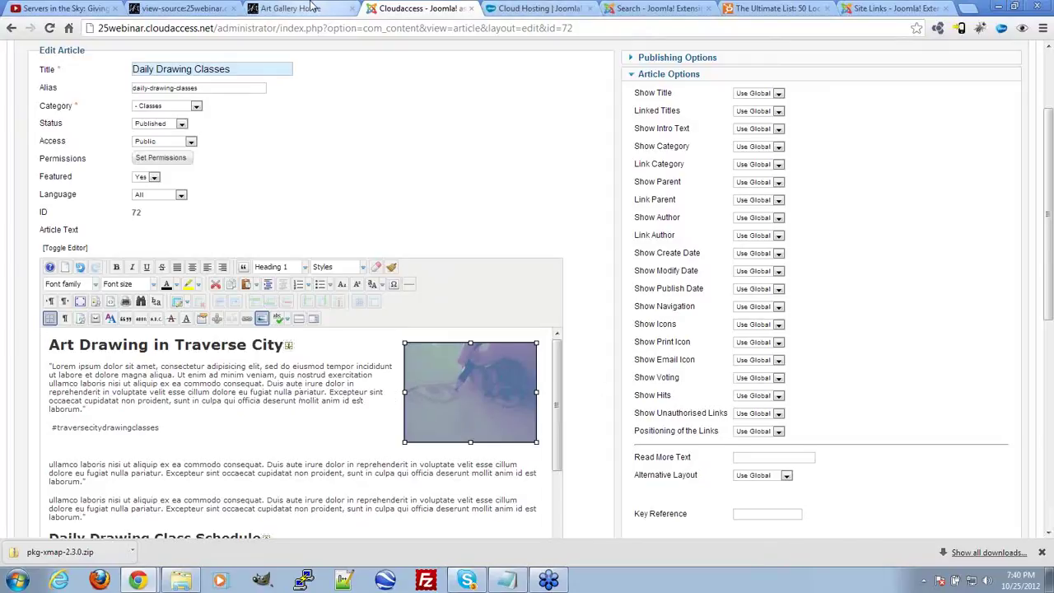
# Load images.google.com in place of the CloudAccess.net home page and search for "painting"
pyautogui.click(517, 8)
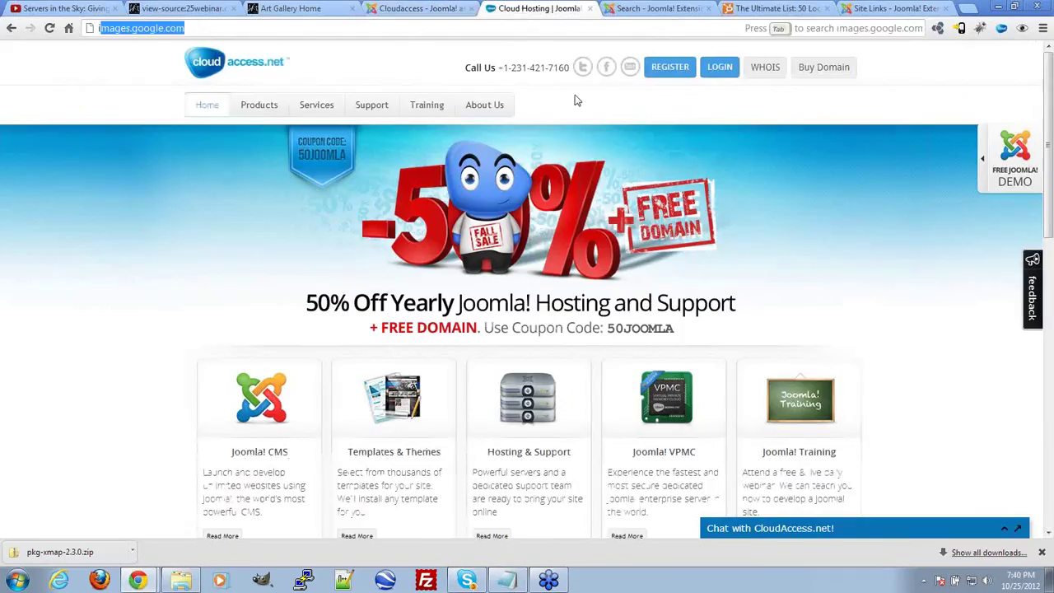
pyautogui.hotkey('ctrl', 'l')
pyautogui.write('imag')
pyautogui.press('Return')
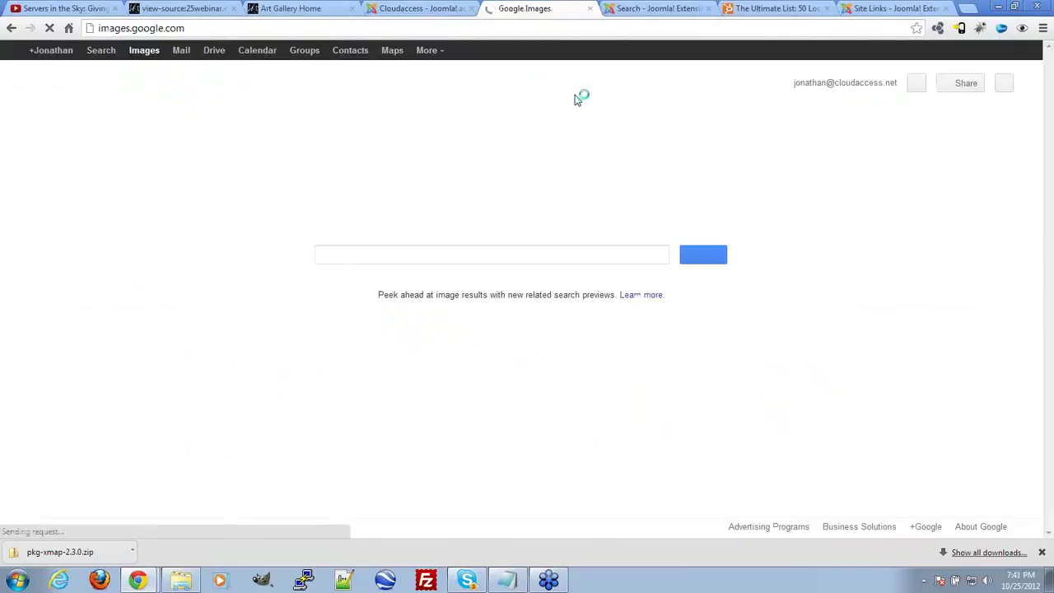
pyautogui.write('painting')
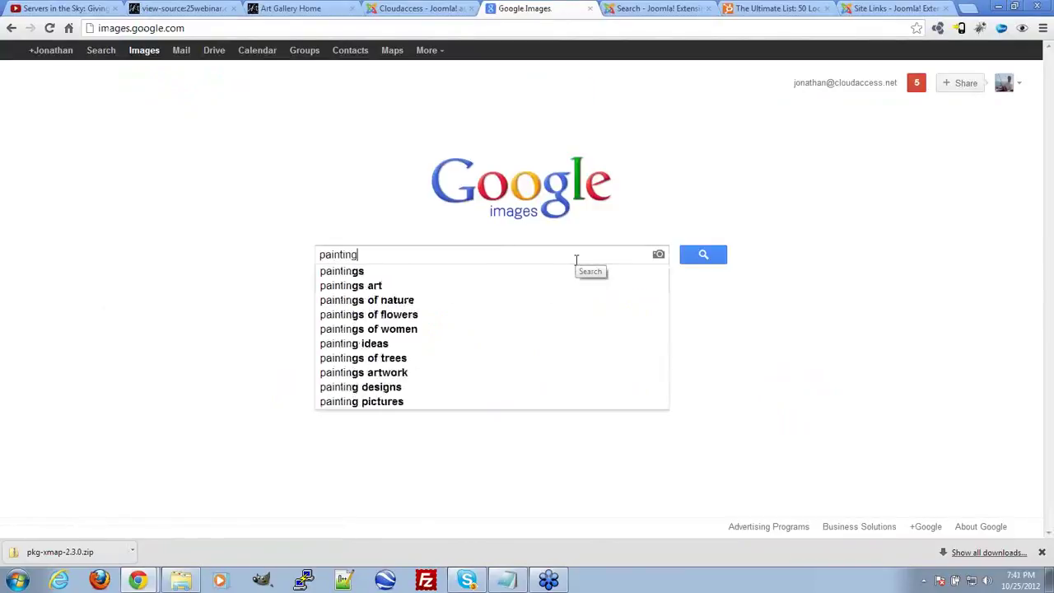
pyautogui.press('Return')
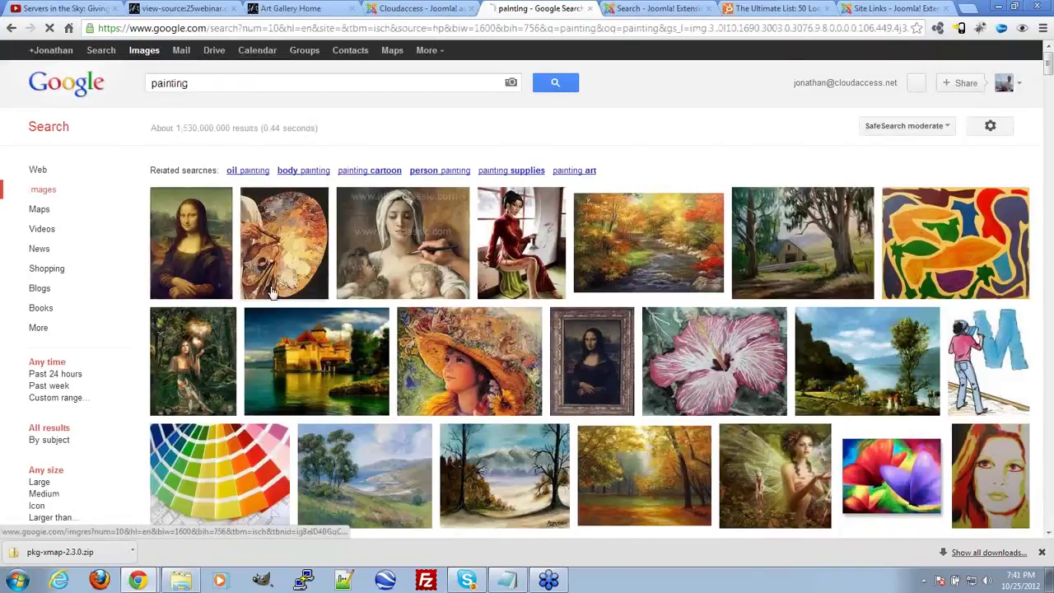
# Open the Mona Lisa image from the Wikipedia result in its own tab and select its full address for copying
pyautogui.click(227, 258)
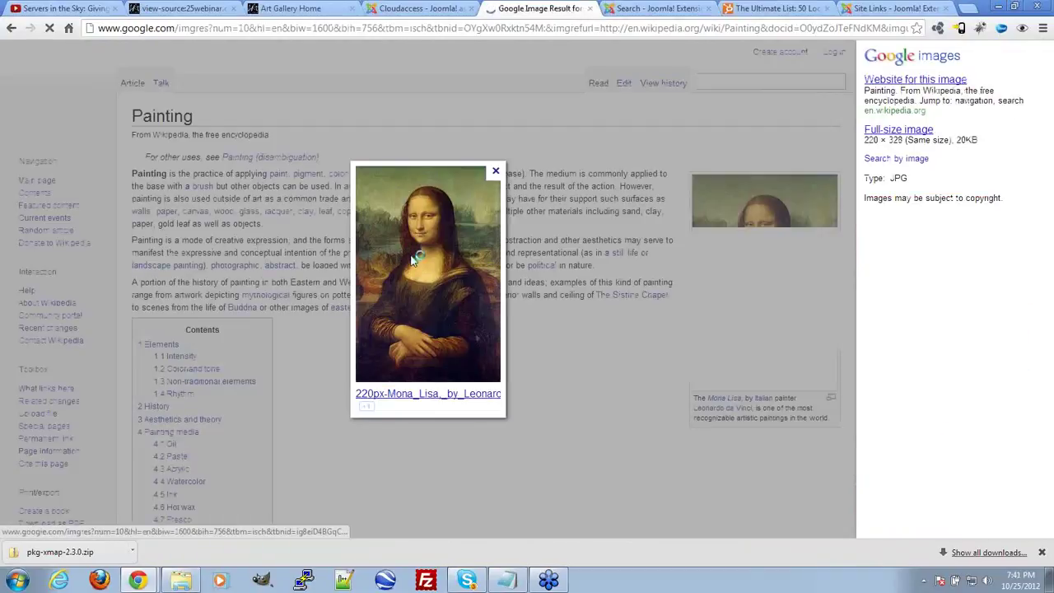
pyautogui.rightClick(430, 254)
pyautogui.click(460, 297)
pyautogui.click(581, 6)
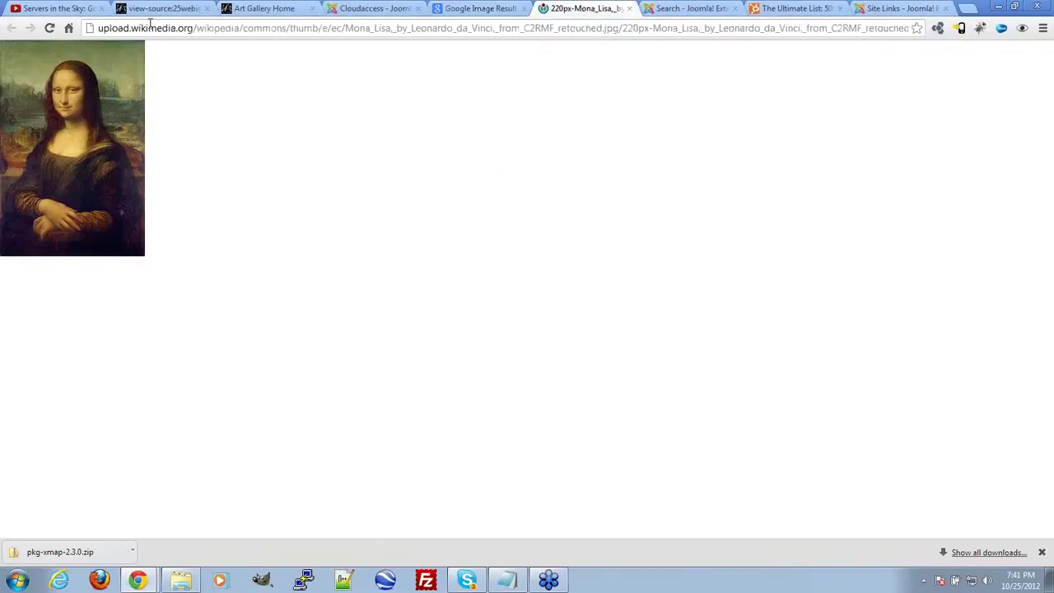
pyautogui.click(823, 29)
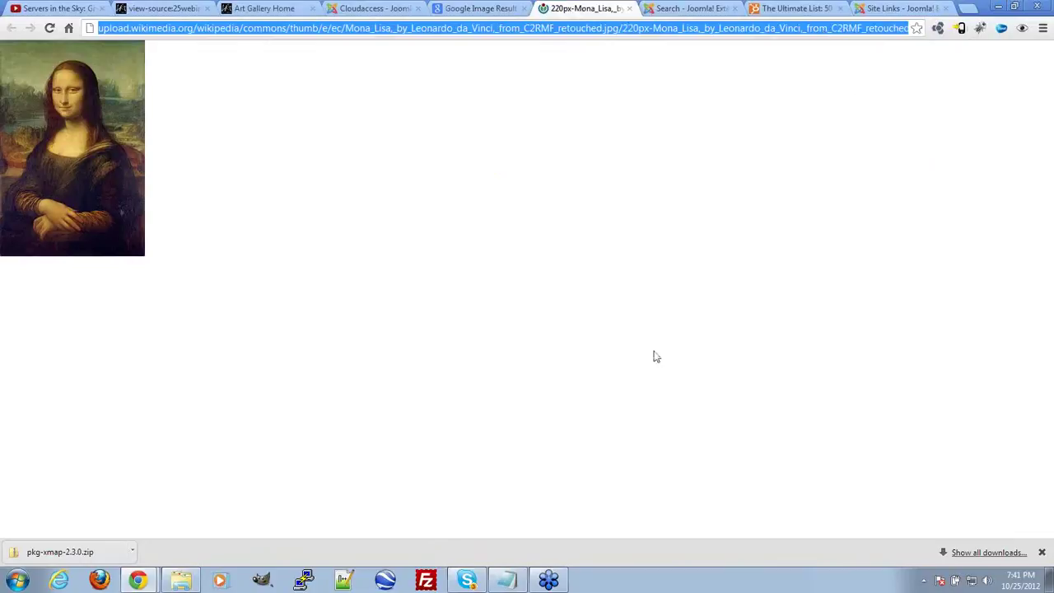
# In the Daily Drawing Classes article, open the drawing image's properties and replace its images/drawingclass.jpg URL with the copied Wikimedia Mona Lisa address
pyautogui.click(379, 9)
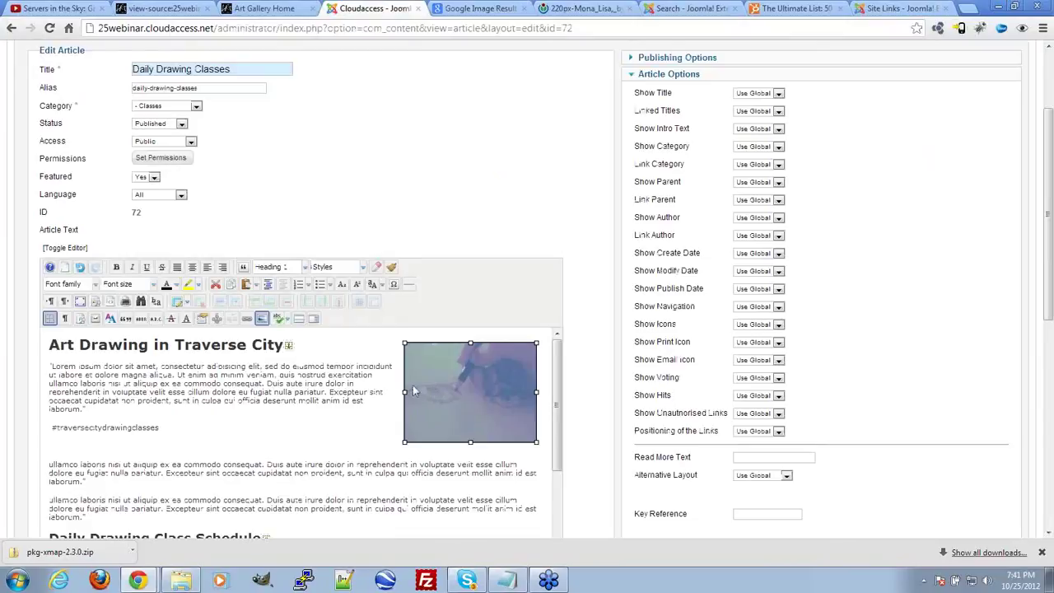
pyautogui.click(262, 320)
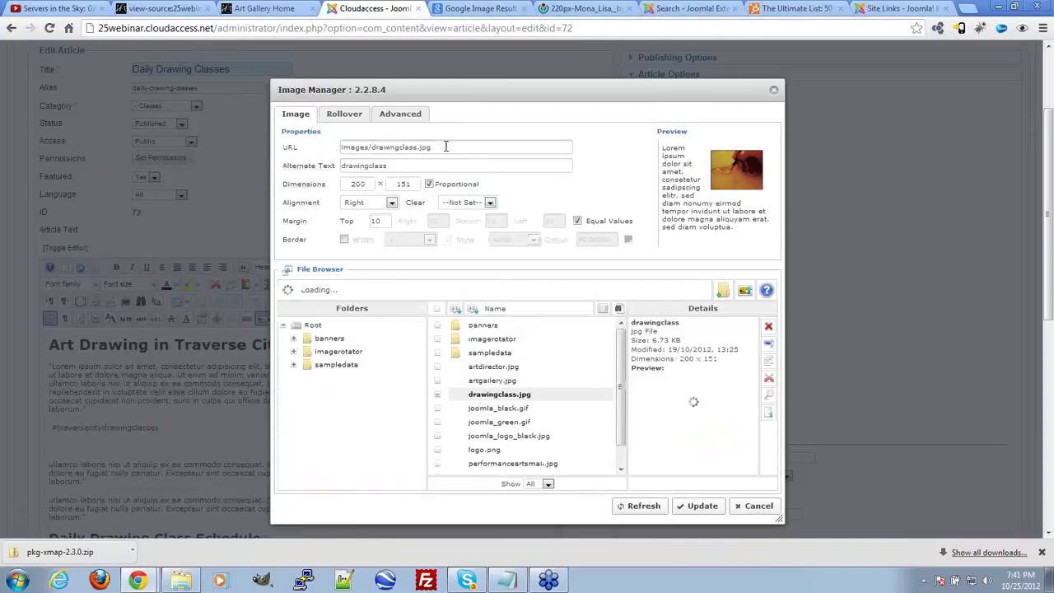
pyautogui.moveTo(449, 147); pyautogui.dragTo(390, 153)
pyautogui.moveTo(387, 140); pyautogui.dragTo(339, 146)
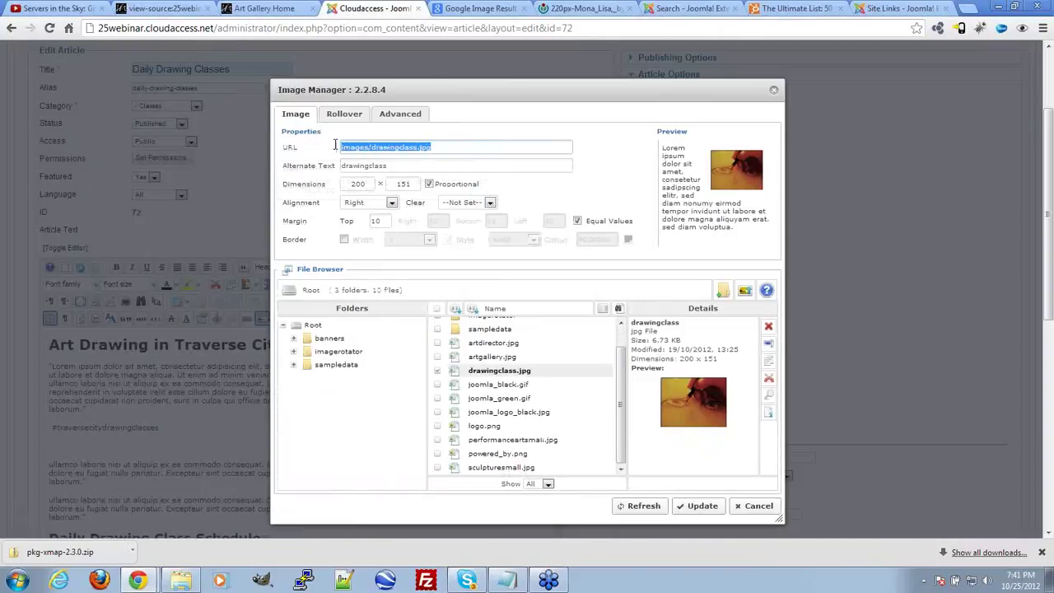
pyautogui.click(448, 149)
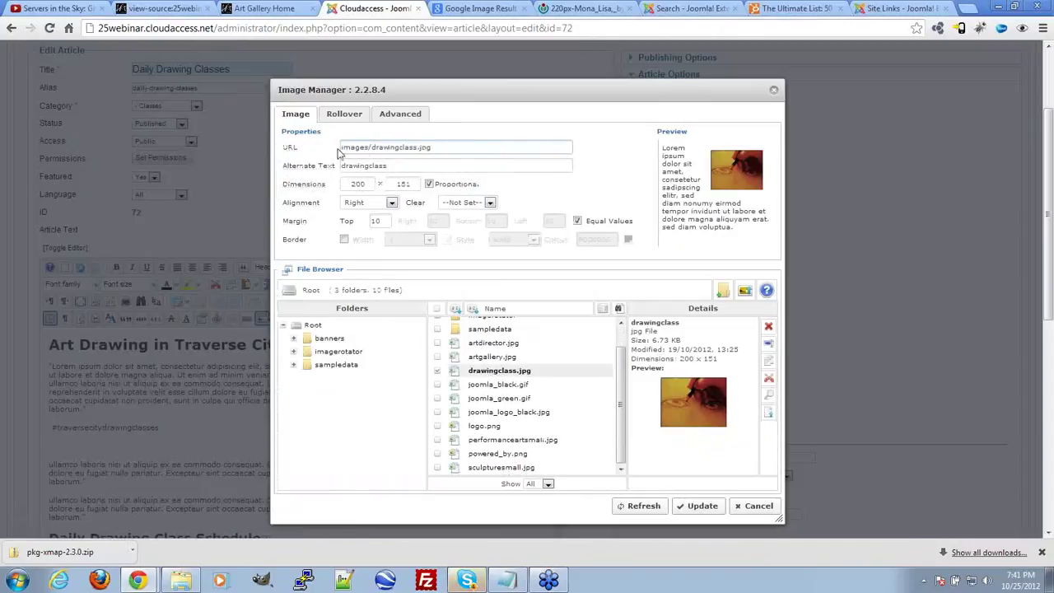
pyautogui.moveTo(447, 147); pyautogui.dragTo(235, 162)
pyautogui.hotkey('ctrl', 'v')
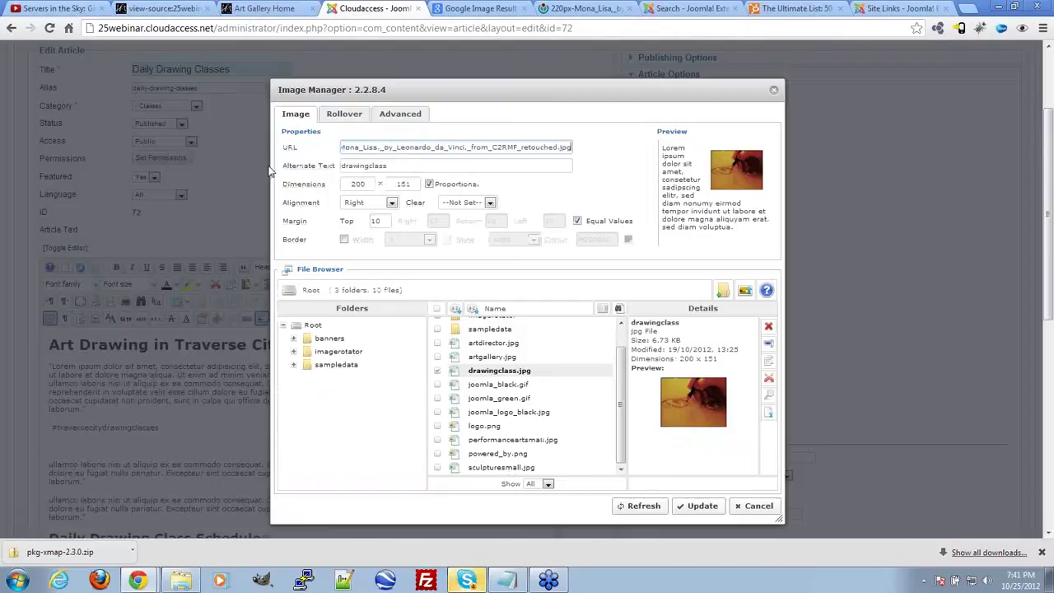
pyautogui.click(381, 189)
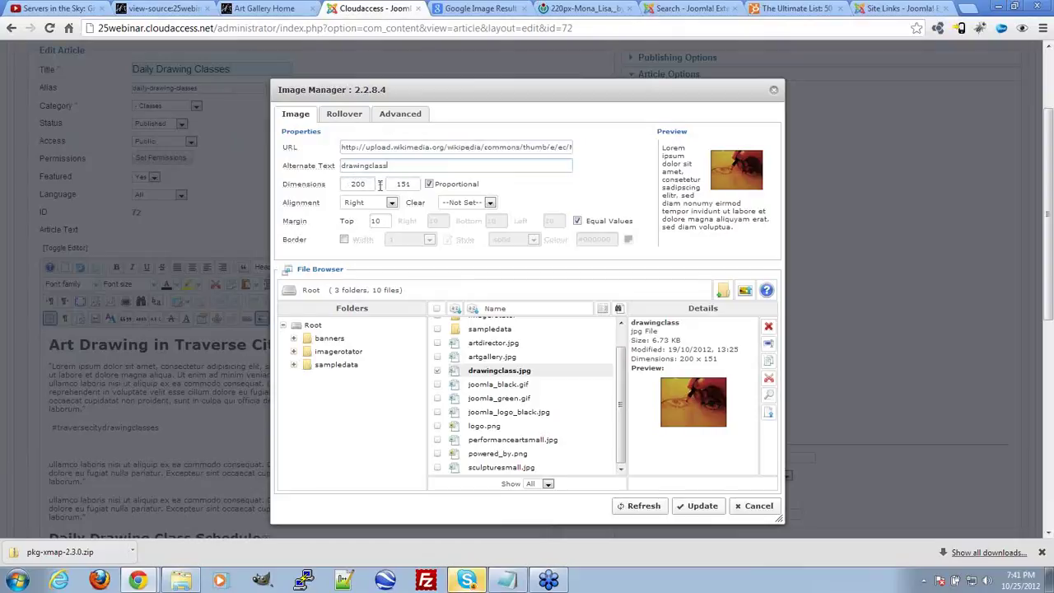
# Apply the linked Mona Lisa address to the article image and check the picture beside the opening paragraph
pyautogui.click(346, 183)
pyautogui.moveTo(367, 185); pyautogui.dragTo(350, 185)
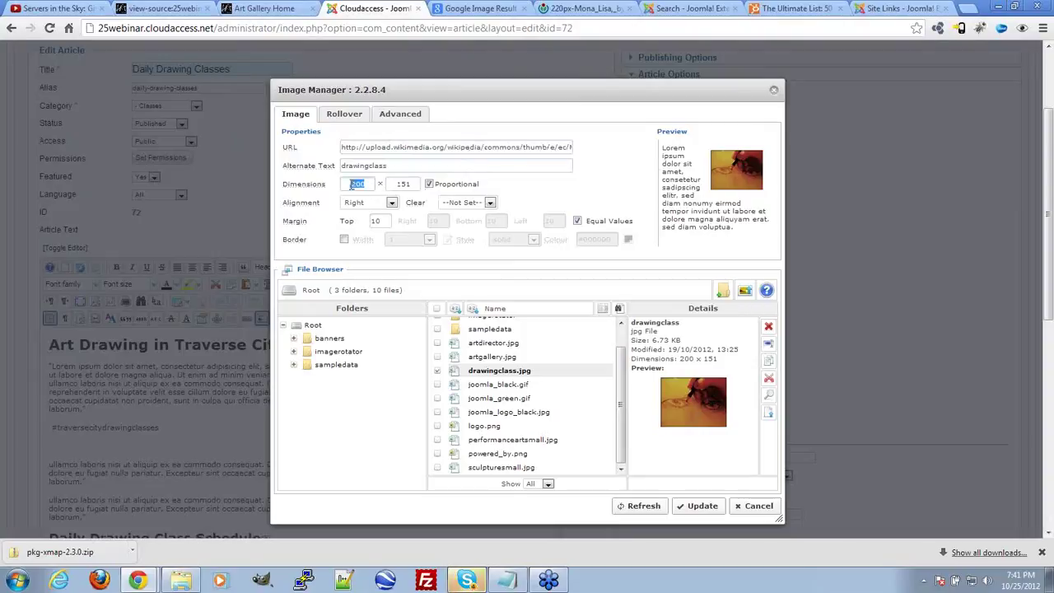
pyautogui.click(401, 188)
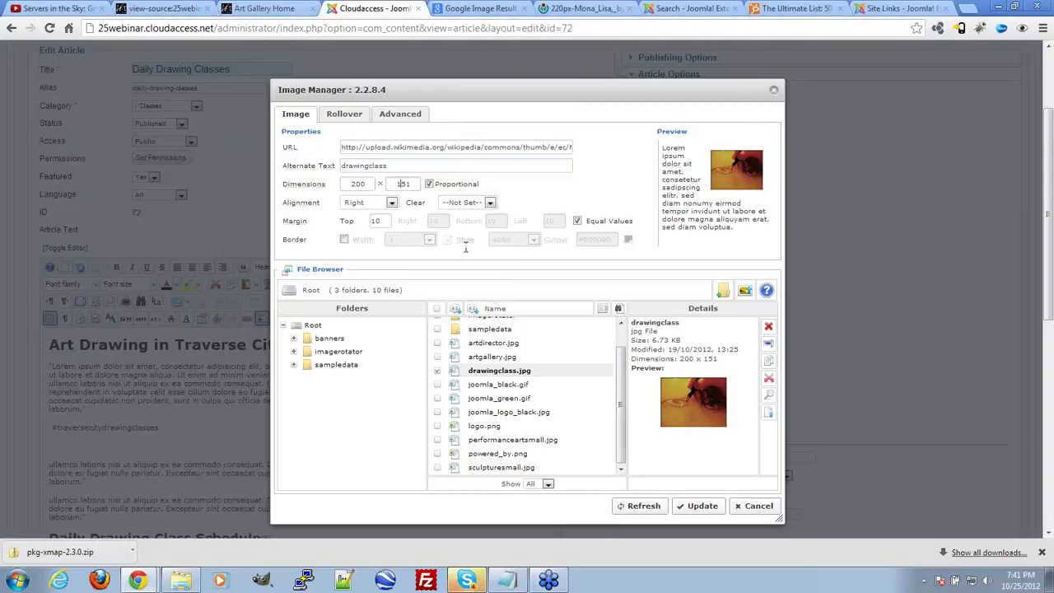
pyautogui.click(702, 505)
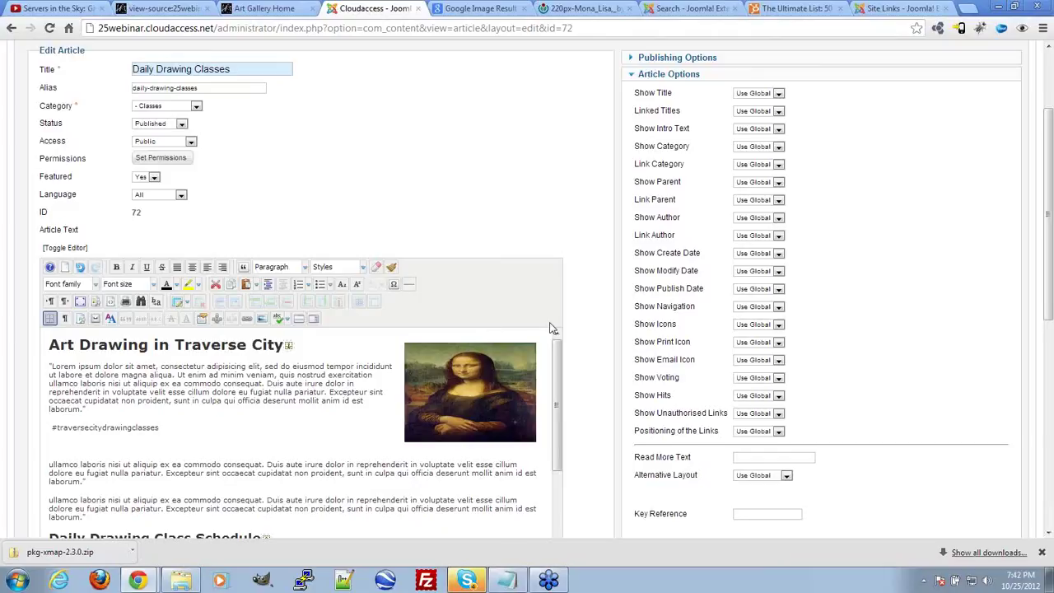
pyautogui.click(451, 393)
pyautogui.click(387, 392)
pyautogui.click(453, 387)
pyautogui.click(387, 375)
pyautogui.scroll(-3, 612, 195)
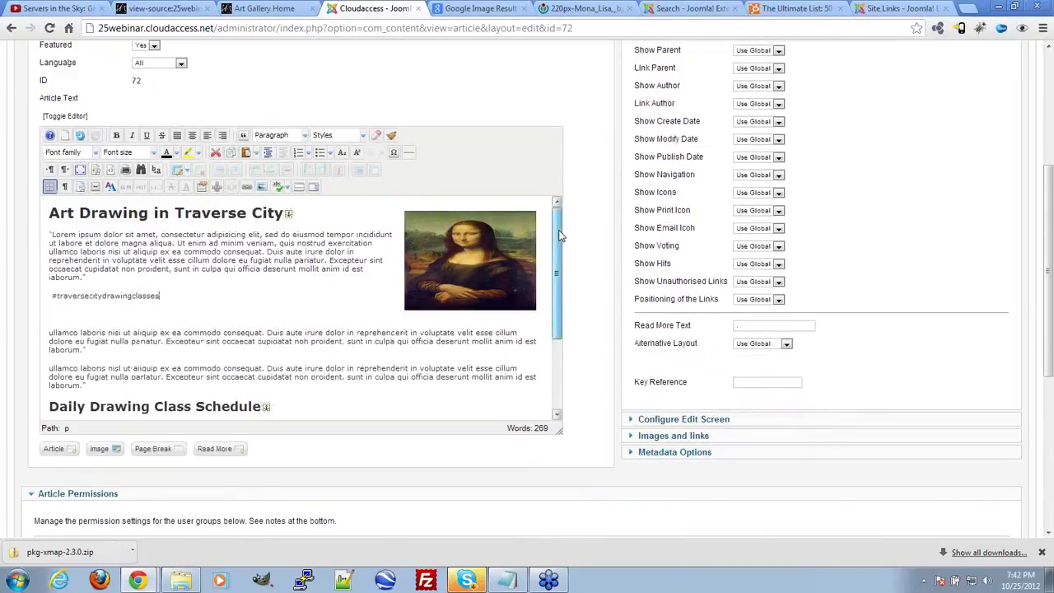
pyautogui.scroll(-1, 559, 237)
# Switch to the Google image result page and run a web search for "morguefile" in its place
pyautogui.click(478, 9)
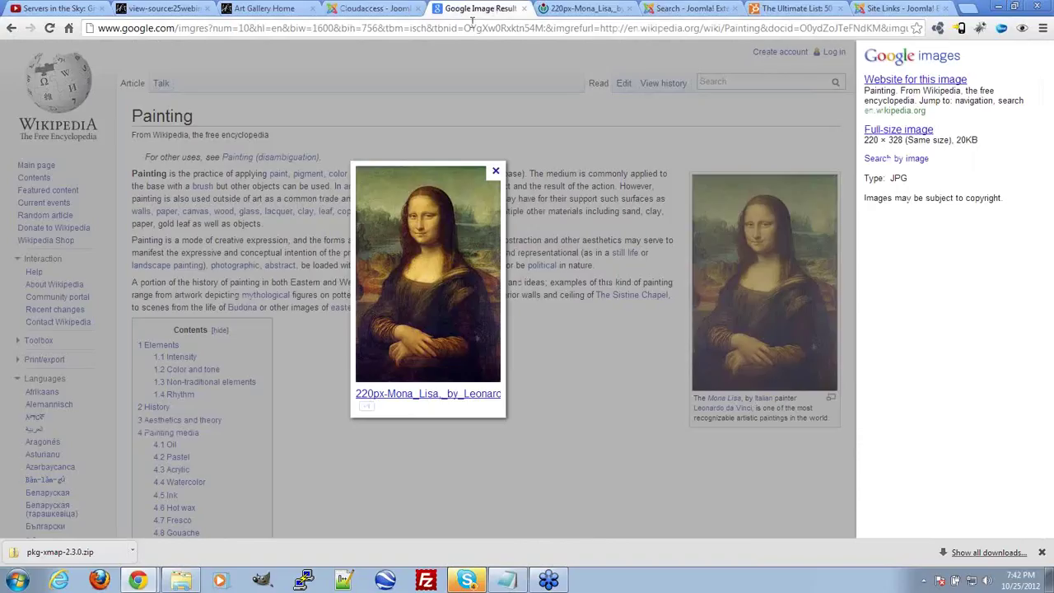
pyautogui.click(473, 28)
pyautogui.write('mo')
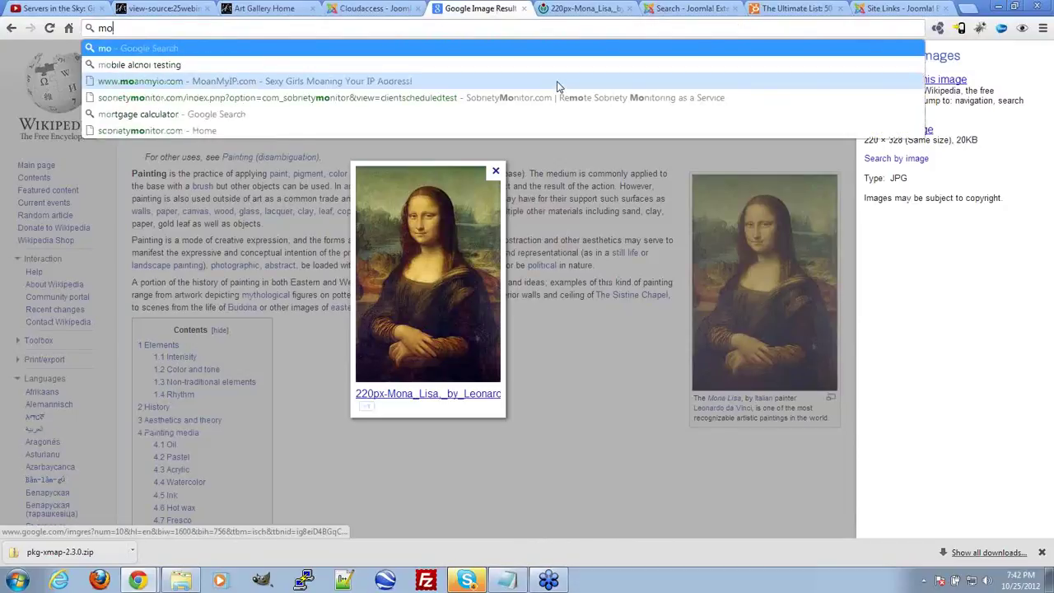
pyautogui.write('gue')
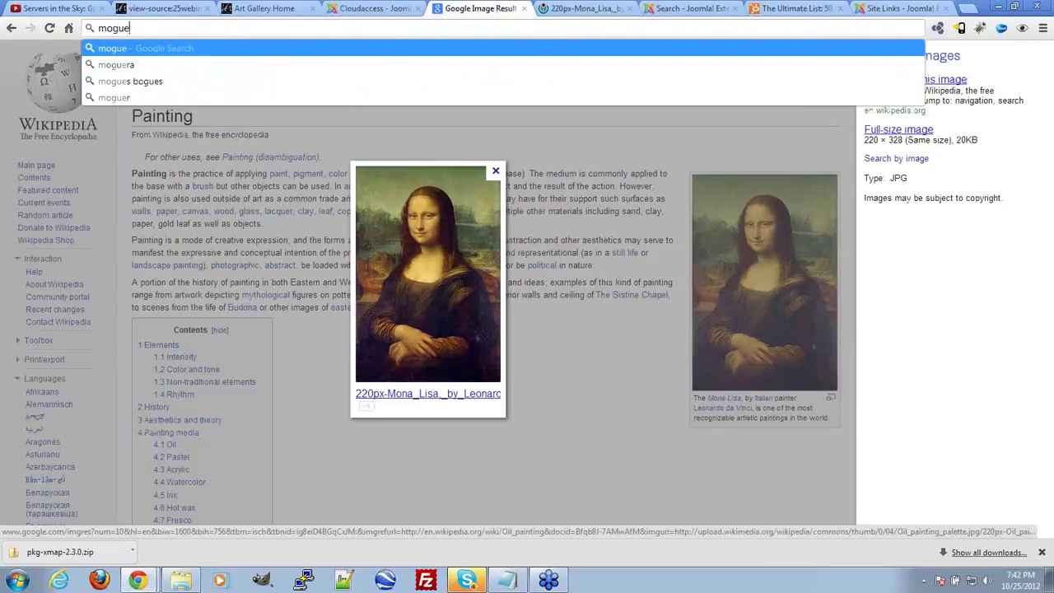
pyautogui.press('BackSpace')
pyautogui.press('BackSpace')
pyautogui.press('BackSpace')
pyautogui.write('r')
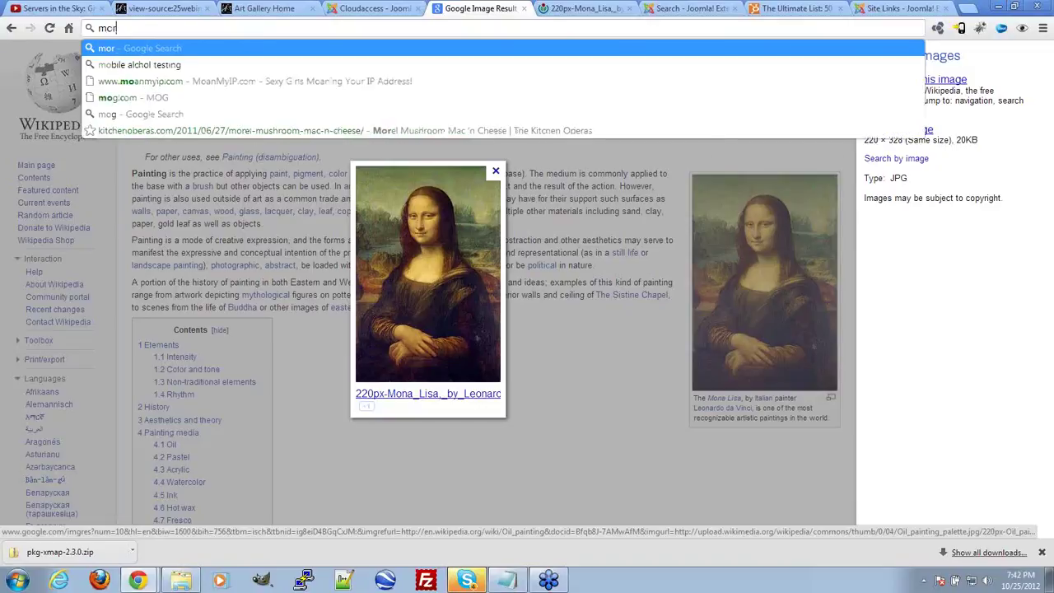
pyautogui.write('guf')
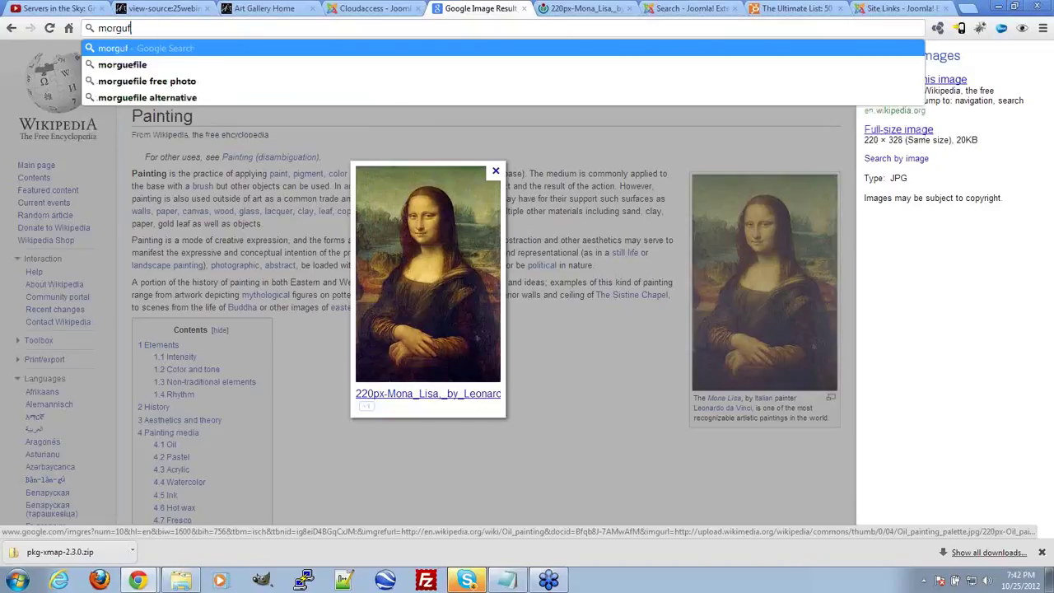
pyautogui.press('Down')
pyautogui.press('Return')
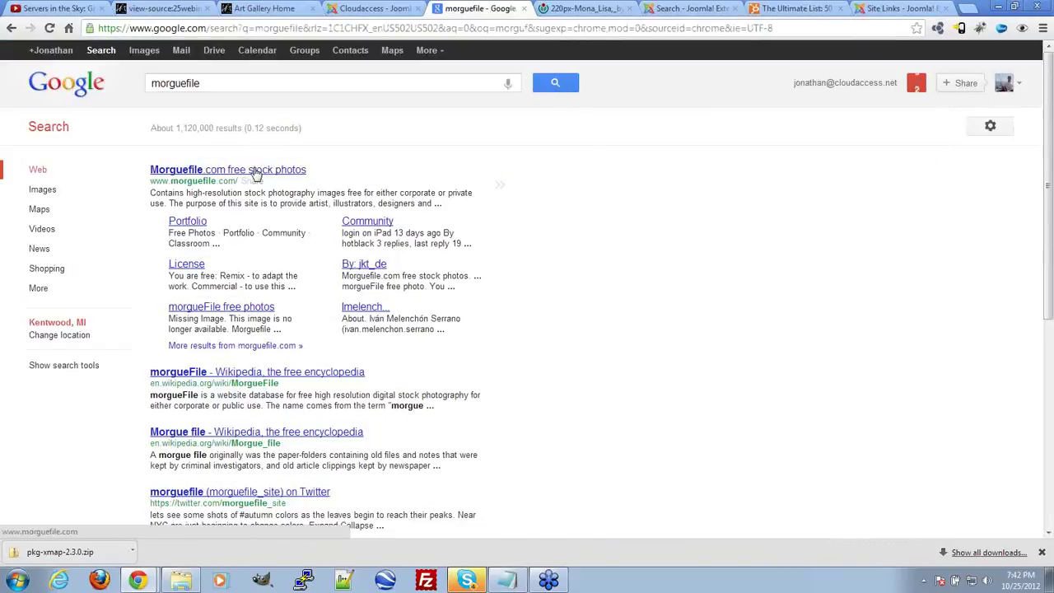
# Open the Morguefile.com free stock photos result and browse through its home page
pyautogui.click(247, 170)
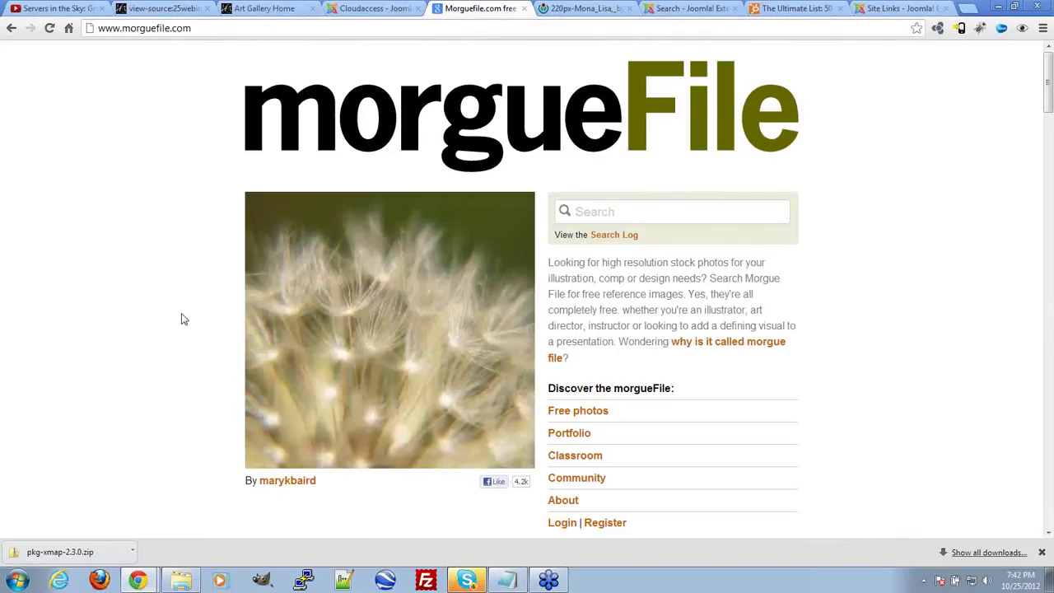
pyautogui.scroll(-3, 183, 318)
pyautogui.scroll(-6, 183, 318)
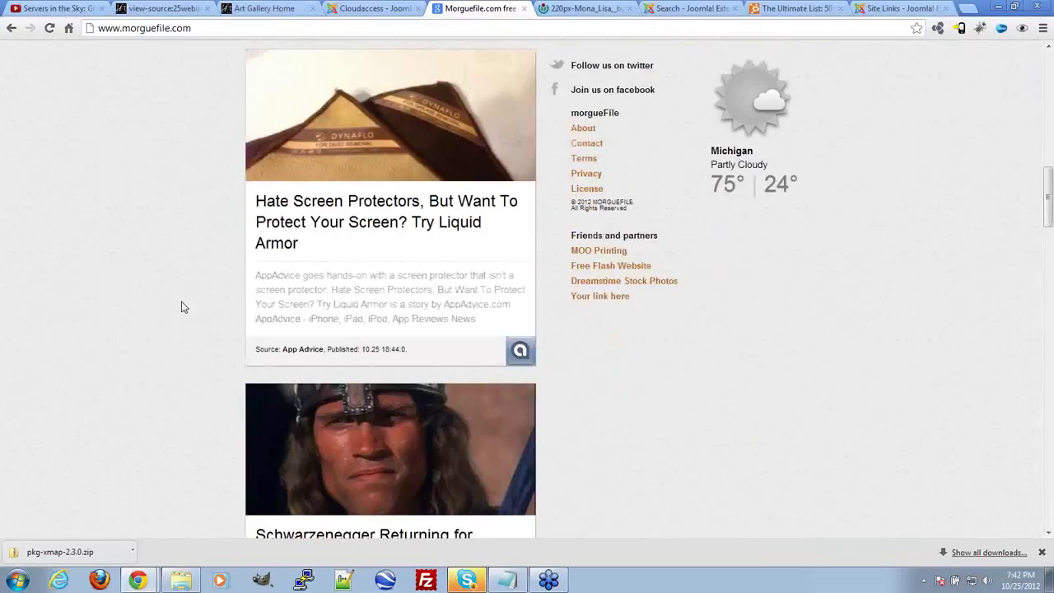
pyautogui.scroll(-7, 183, 309)
pyautogui.scroll(6, 184, 310)
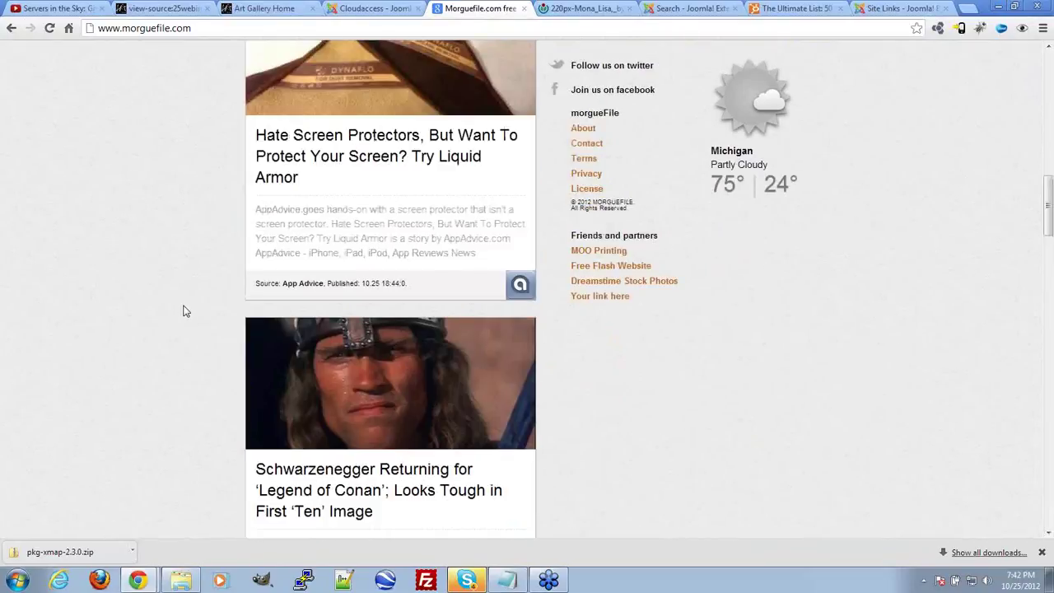
pyautogui.scroll(-10, 184, 312)
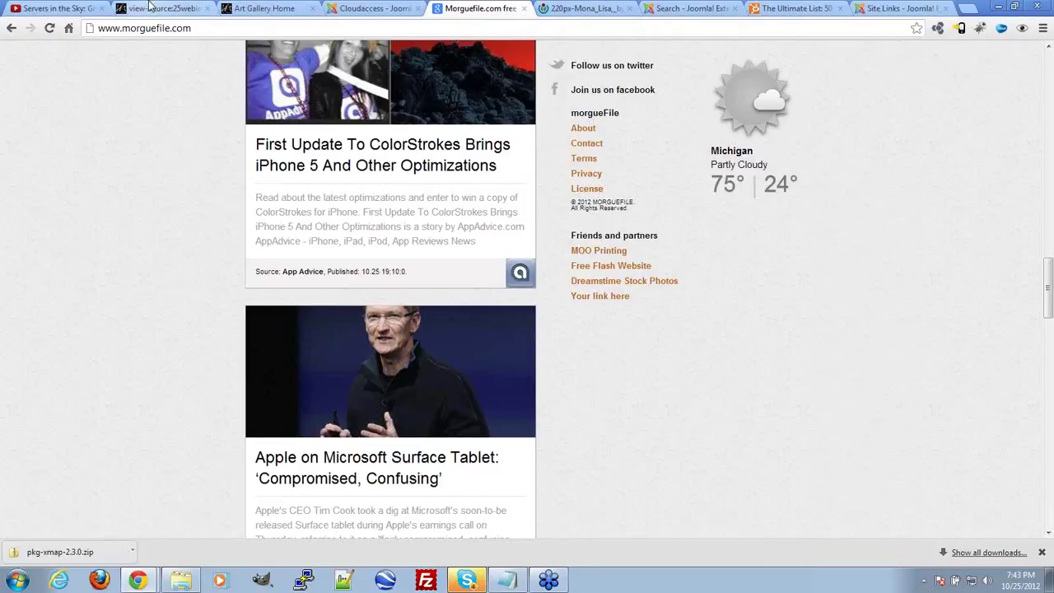
# Load the Google home page in place of the morgueFile site
pyautogui.click(170, 28)
pyautogui.write('s')
pyautogui.press('BackSpace')
pyautogui.hotkey('ctrl', 'a')
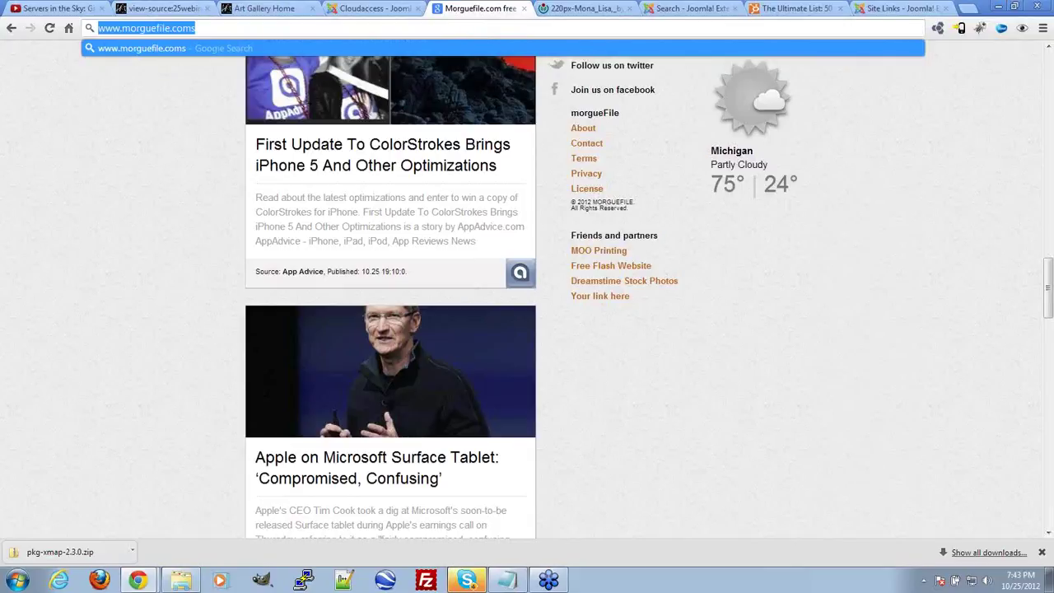
pyautogui.write('google.co')
pyautogui.press('Return')
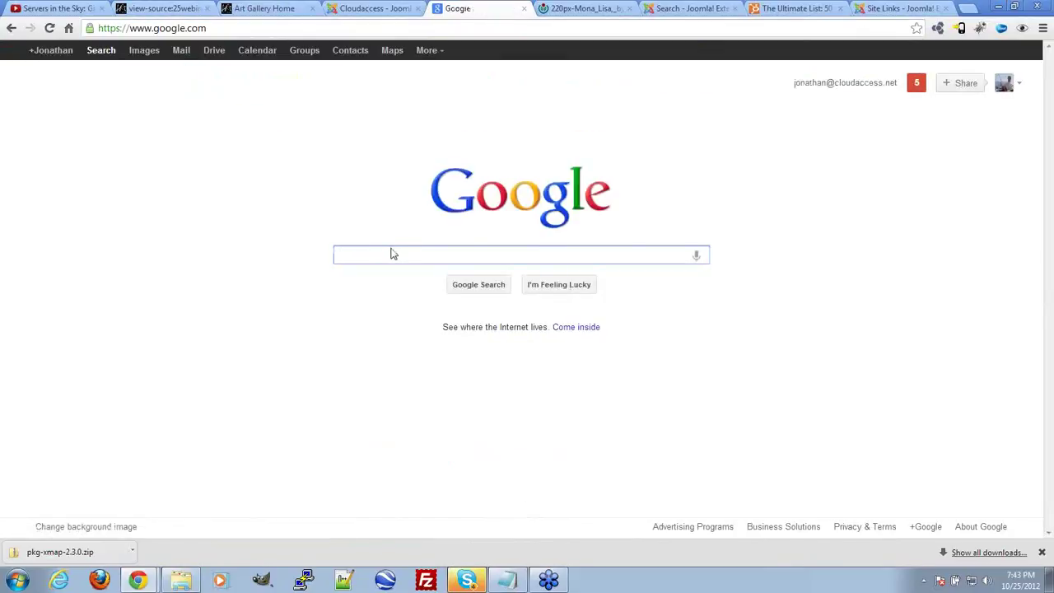
# Search Google for "site:cloudaccess.net" and examine the listed pages and the result count
pyautogui.write('site:')
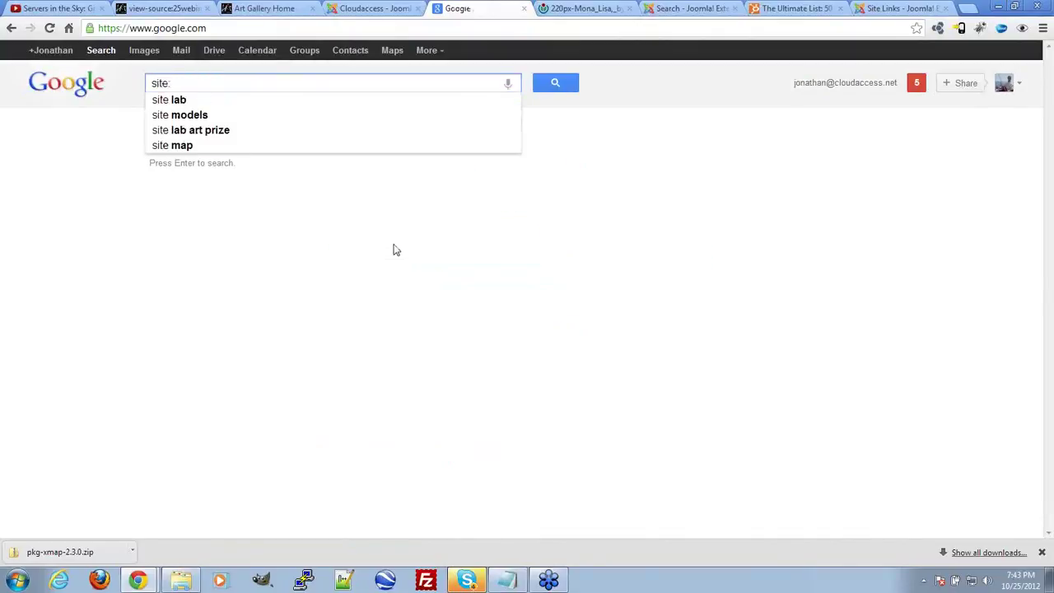
pyautogui.write('cloudaccess.net')
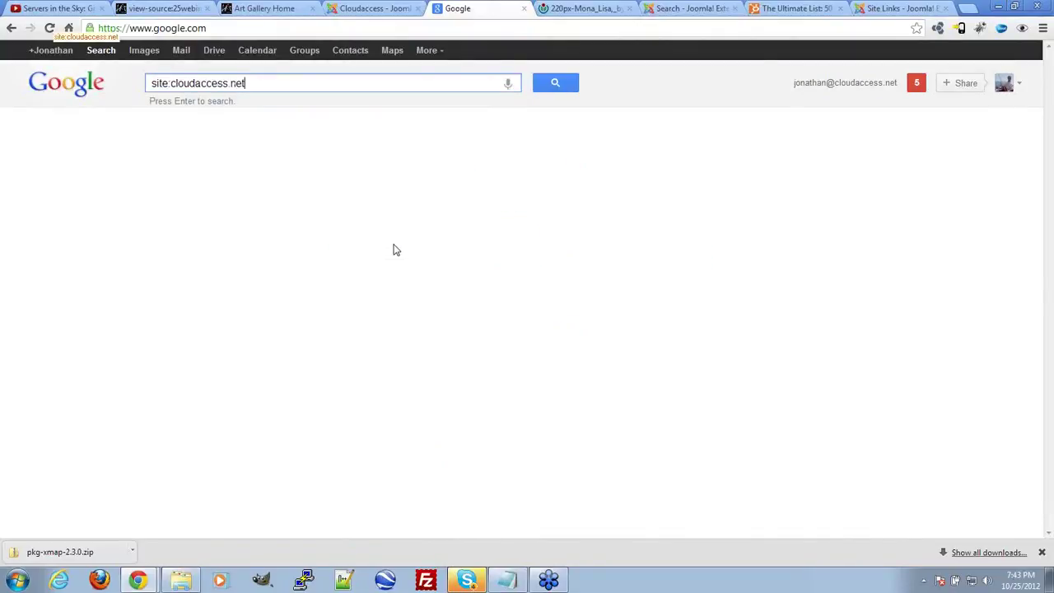
pyautogui.press('Return')
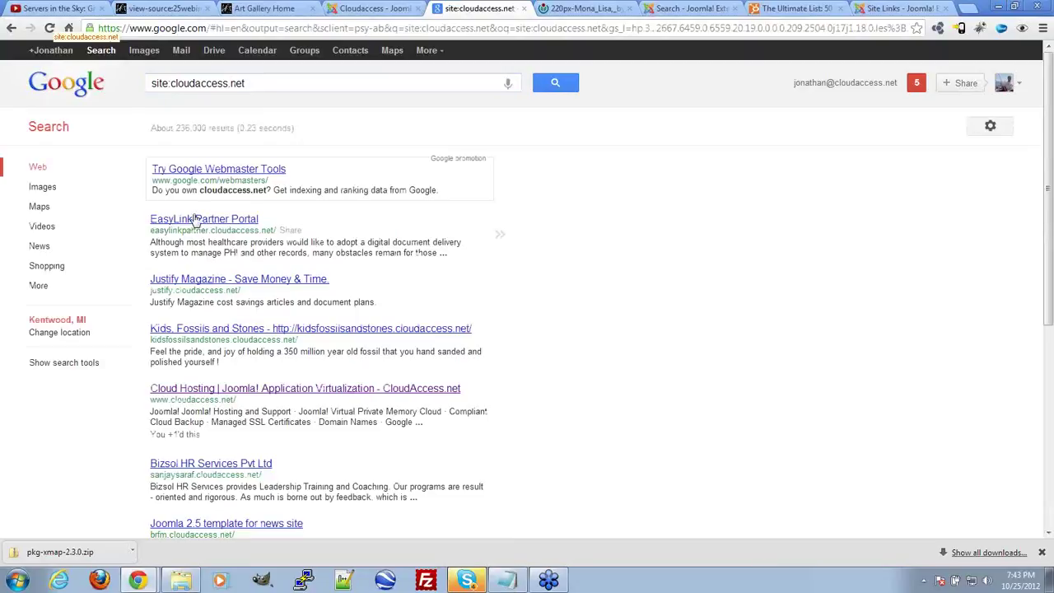
pyautogui.scroll(-4, 721, 435)
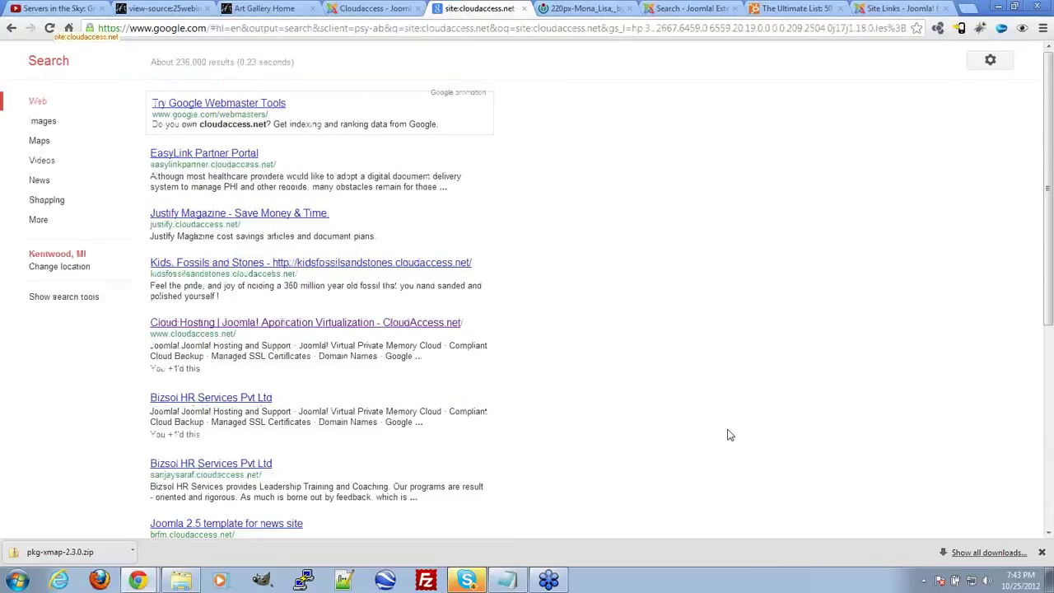
pyautogui.scroll(4, 722, 440)
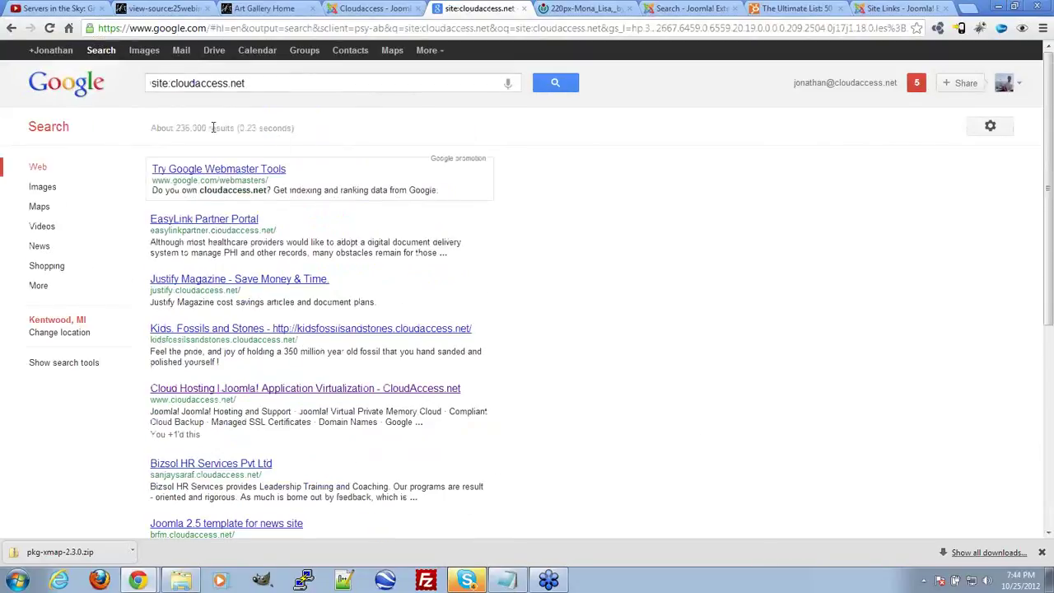
pyautogui.moveTo(177, 128); pyautogui.dragTo(219, 130)
pyautogui.click(184, 129)
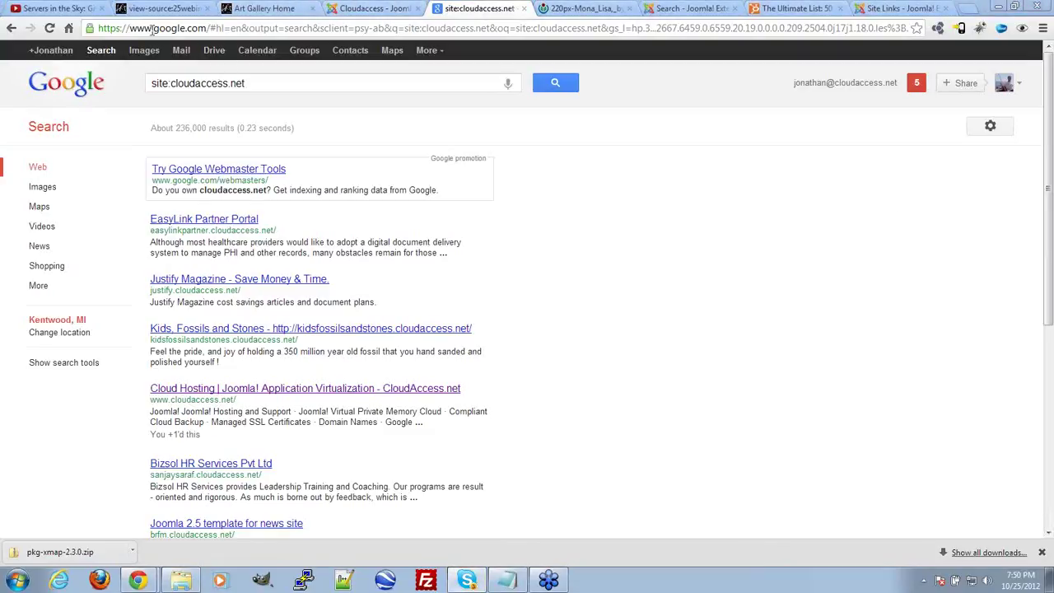
# Load cloudaccess.net in place of the search results, and open the home page in a separate tab through the CloudAccess.net browser extension
pyautogui.click(200, 28)
pyautogui.write('cloudaccess.net')
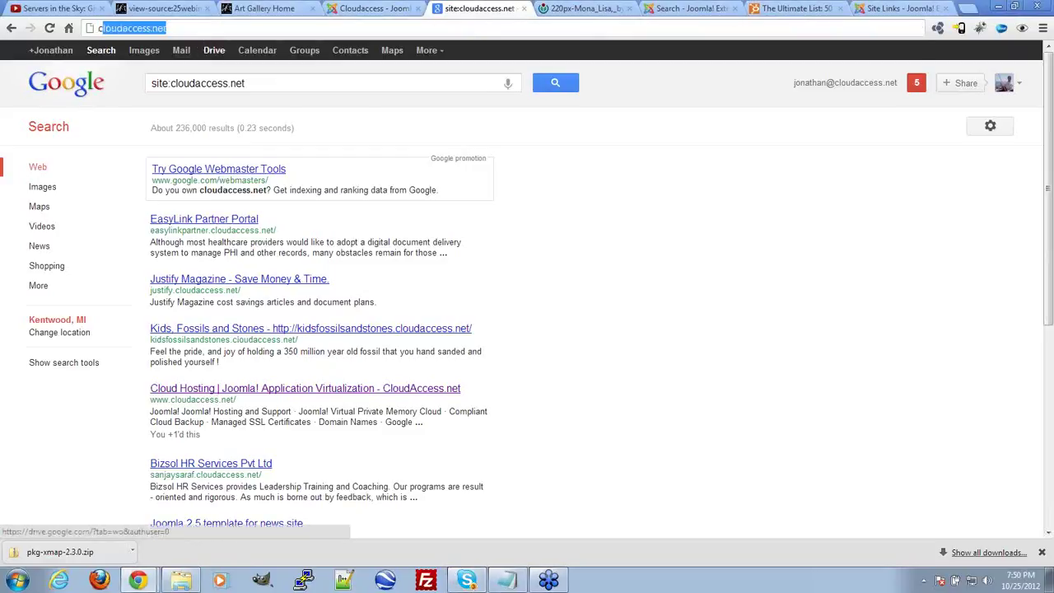
pyautogui.press('Return')
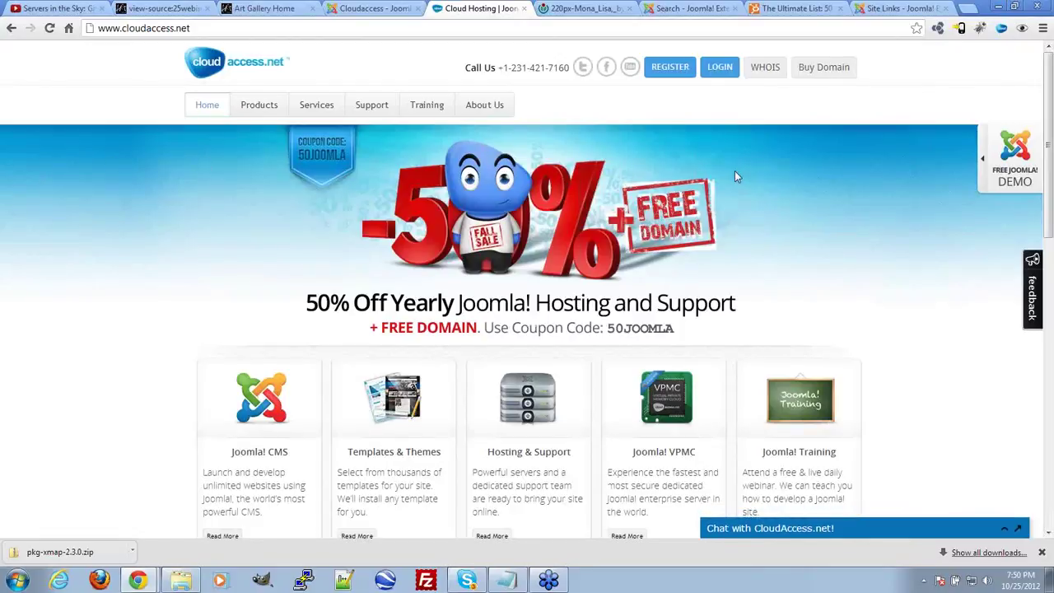
pyautogui.click(999, 30)
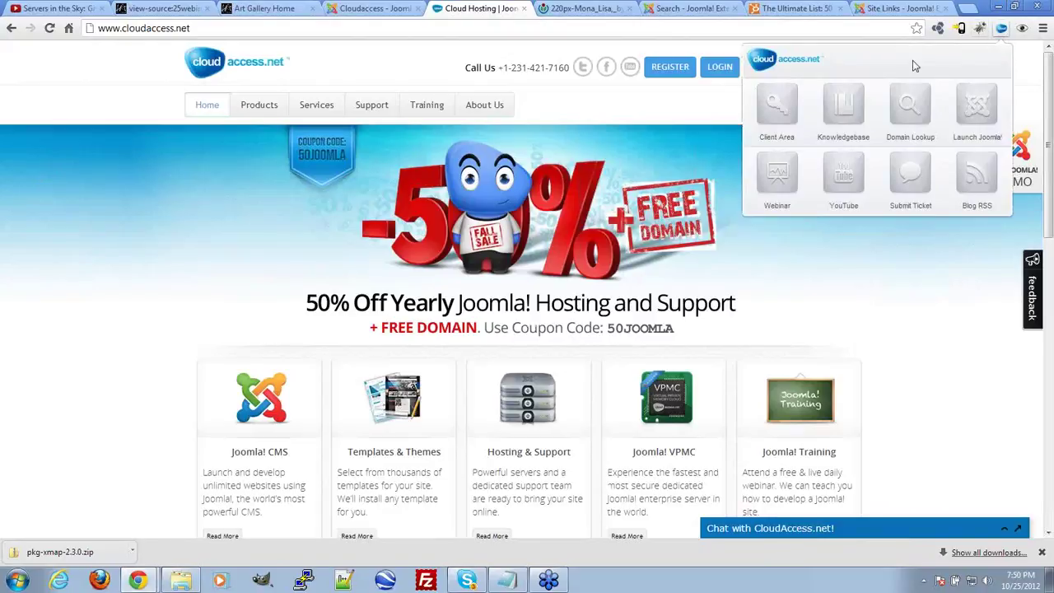
pyautogui.click(788, 64)
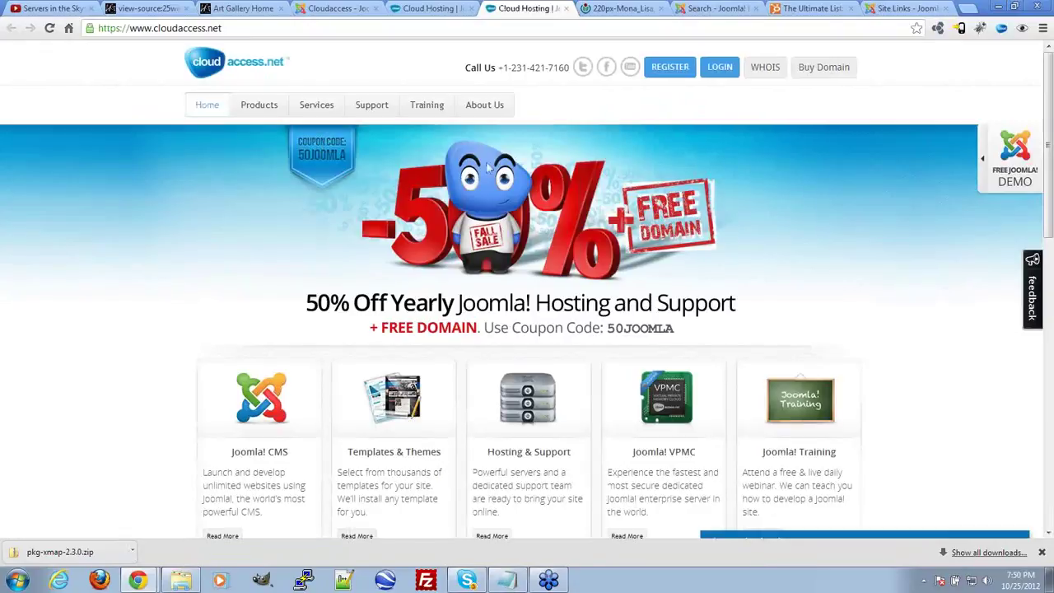
# Open the Joomla Knowledgebase and go to the Search Engine Optimization (SEO) articles under Additional Resources
pyautogui.moveTo(425, 104)
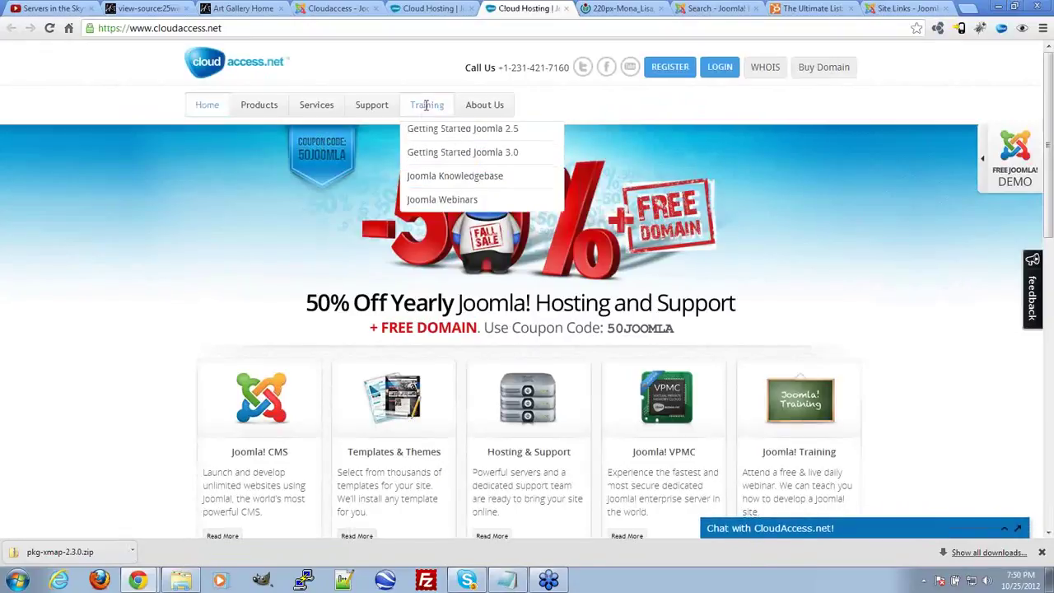
pyautogui.click(436, 181)
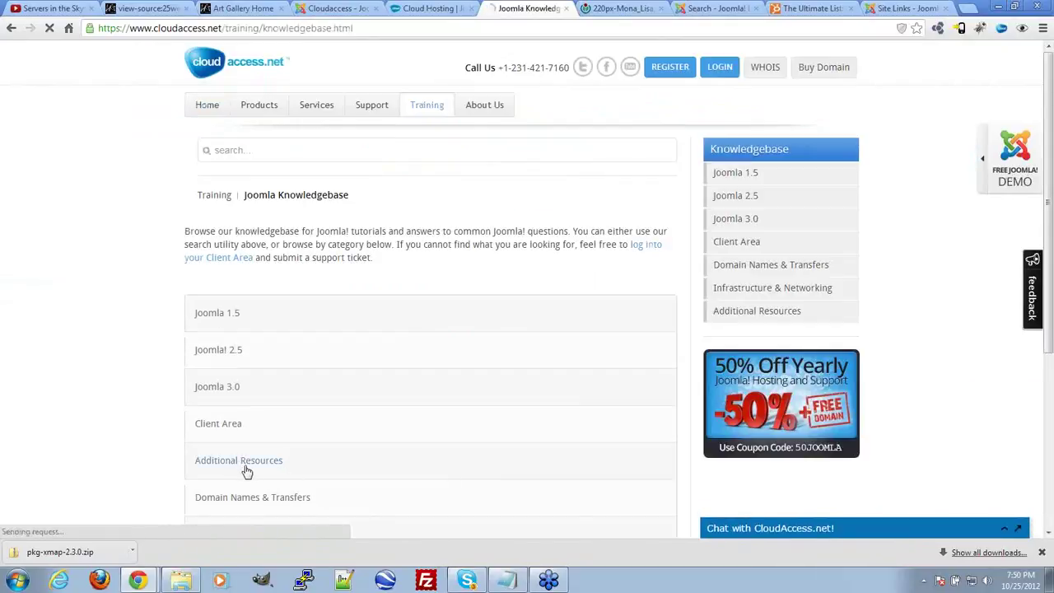
pyautogui.click(200, 463)
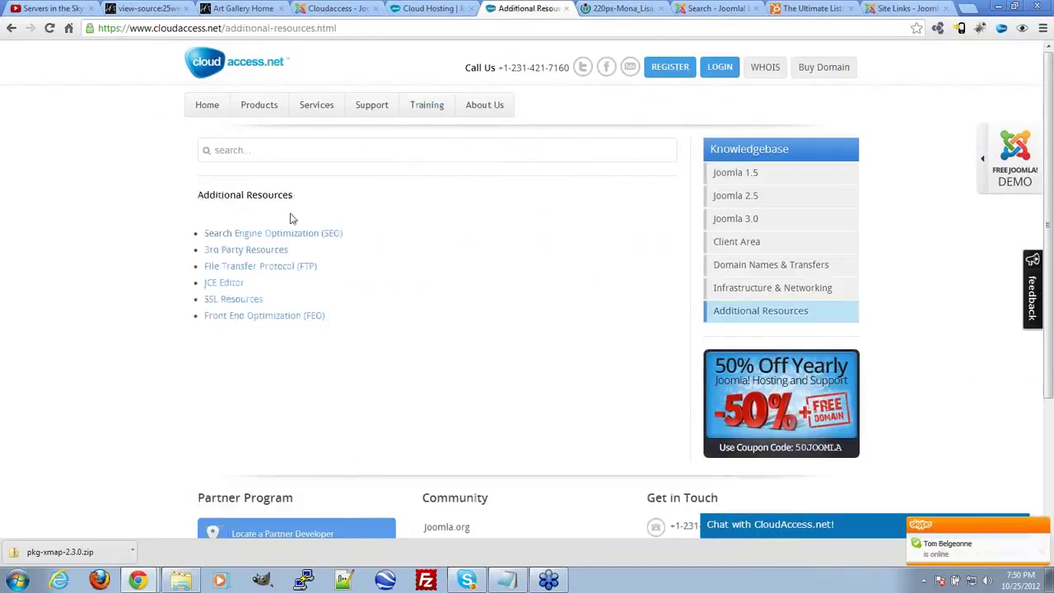
pyautogui.click(243, 239)
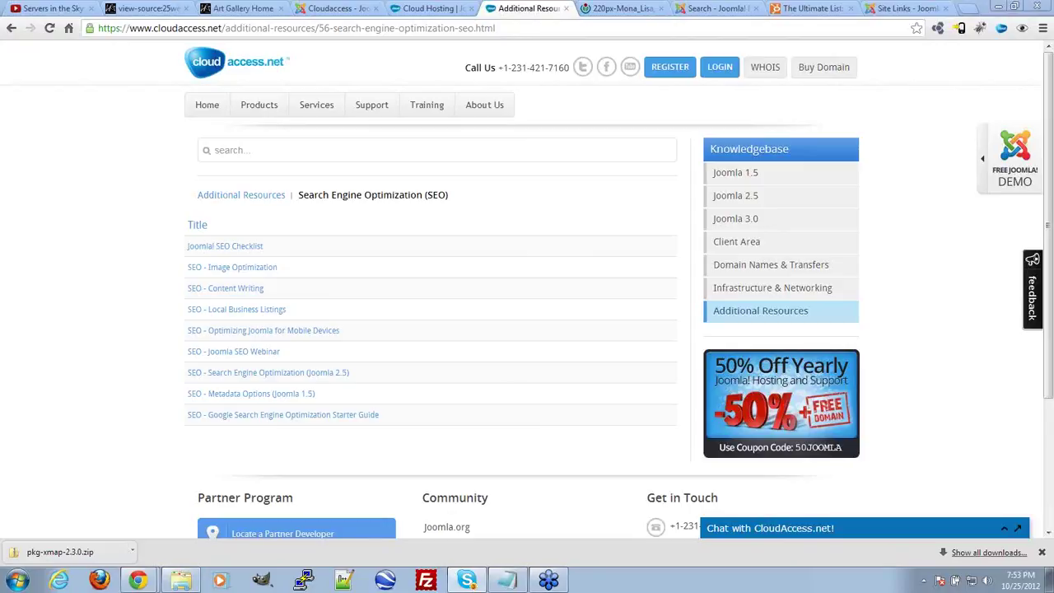
# Show the CloudAccess.net browser extension's shortcuts, and load Google in place of the Mona Lisa image page
pyautogui.click(1001, 30)
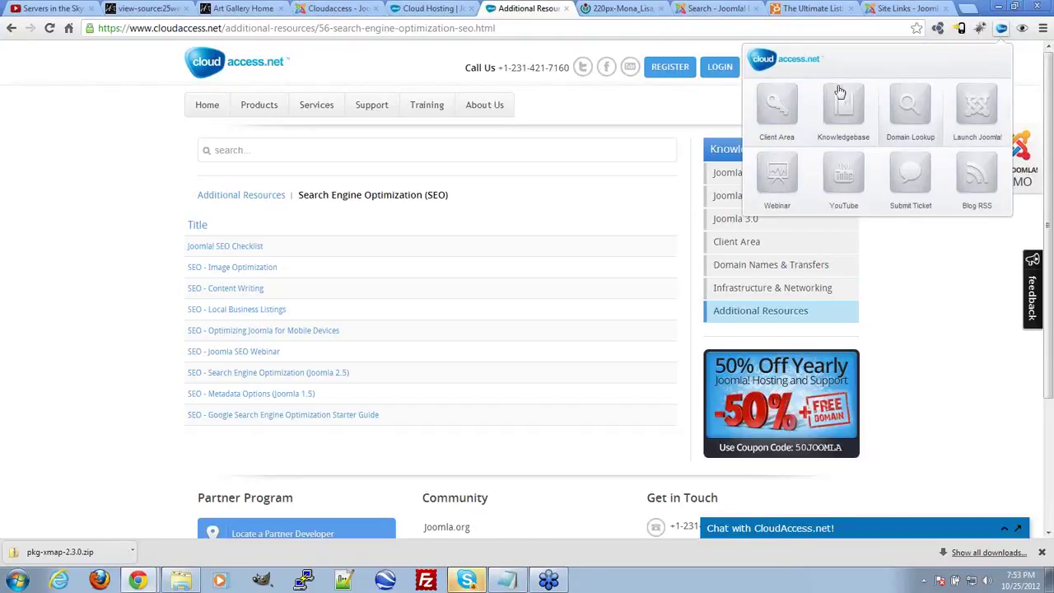
pyautogui.click(651, 8)
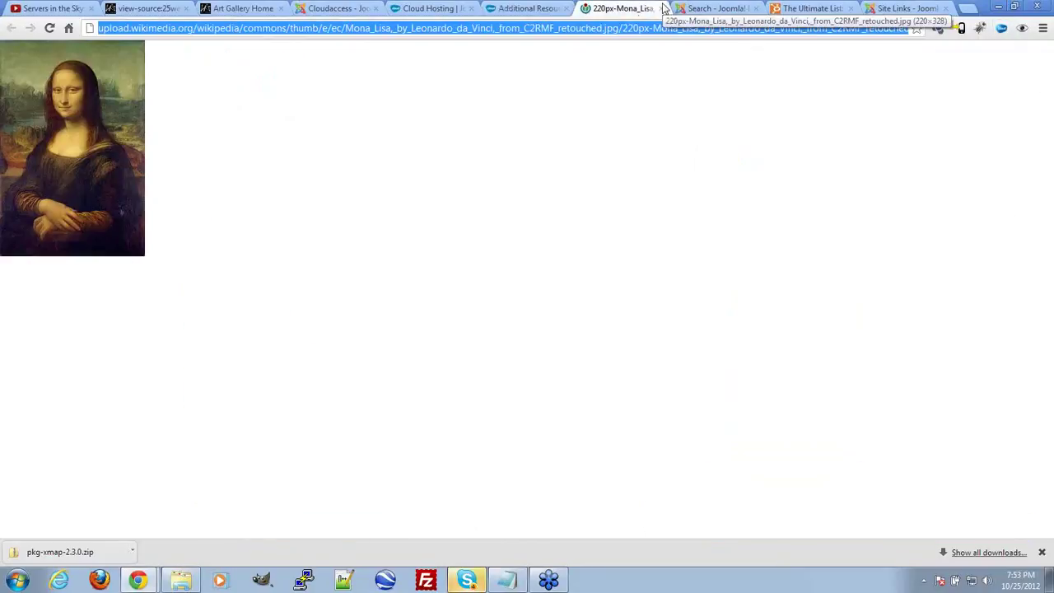
pyautogui.write('google.')
pyautogui.press('Return')
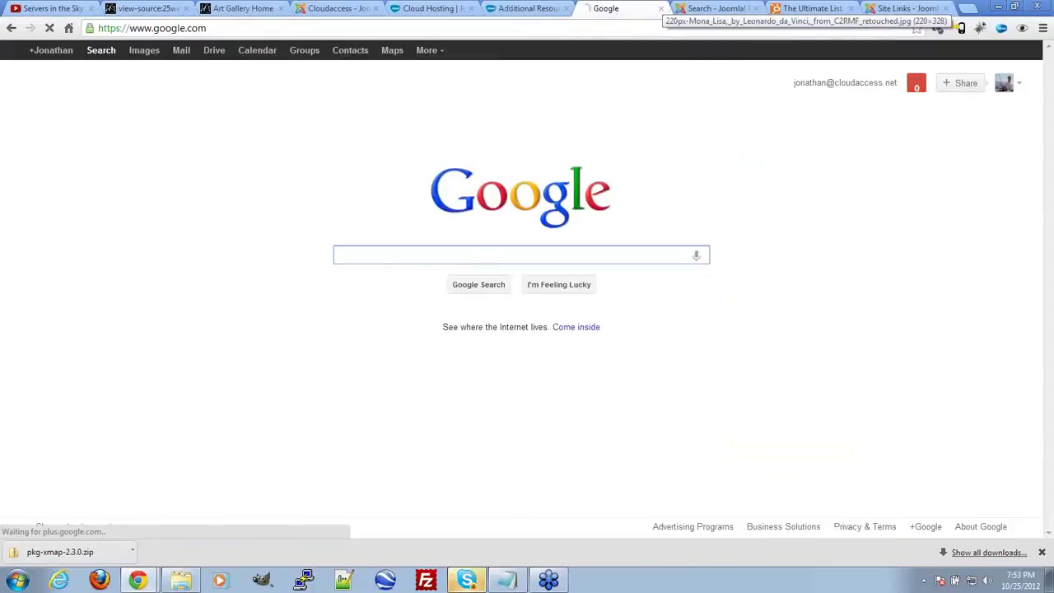
pyautogui.write('cloudacces')
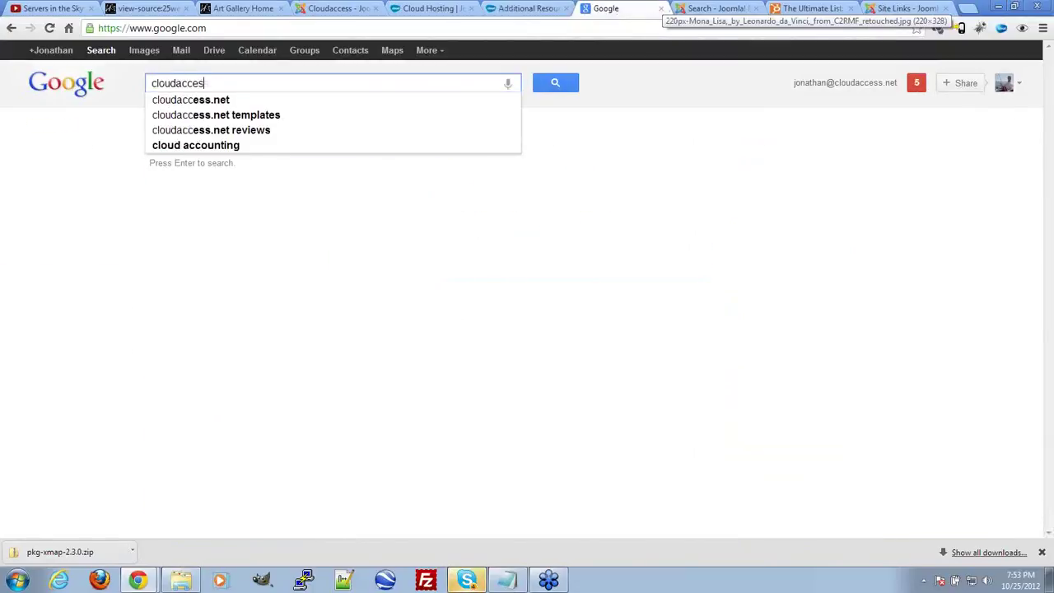
pyautogui.write('s')
pyautogui.press('BackSpace')
pyautogui.press('BackSpace')
pyautogui.press('BackSpace')
pyautogui.press('BackSpace')
pyautogui.press('BackSpace')
pyautogui.press('BackSpace')
pyautogui.press('BackSpace')
pyautogui.press('BackSpace')
pyautogui.press('BackSpace')
pyautogui.press('BackSpace')
pyautogui.press('BackSpace')
# Search Google for "chrome exte" and open the Chrome Web Store's Extensions category from the results
pyautogui.write('cjp')
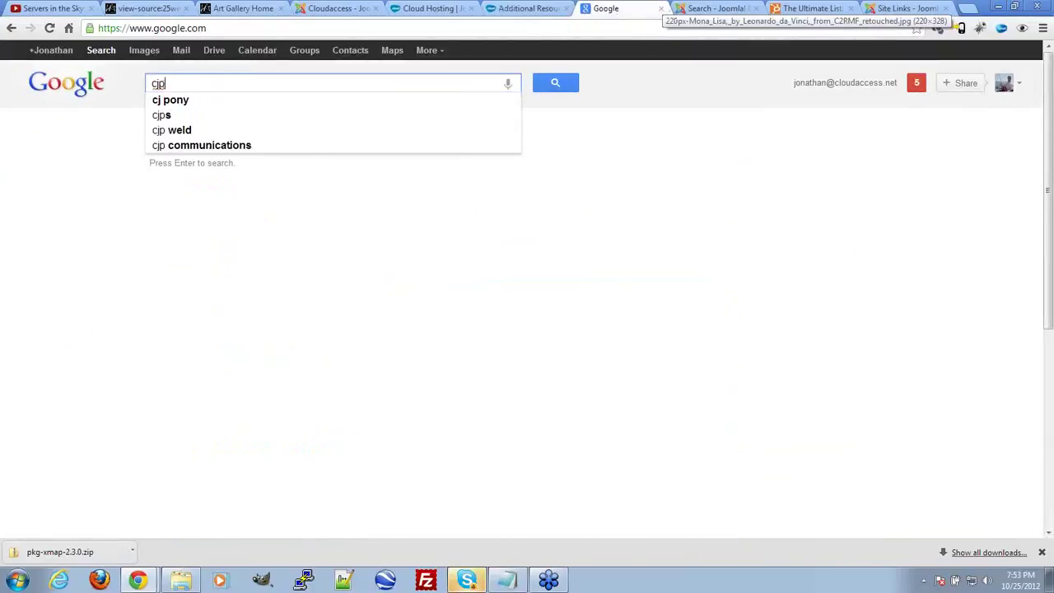
pyautogui.press('BackSpace')
pyautogui.press('BackSpace')
pyautogui.write('hrome exte')
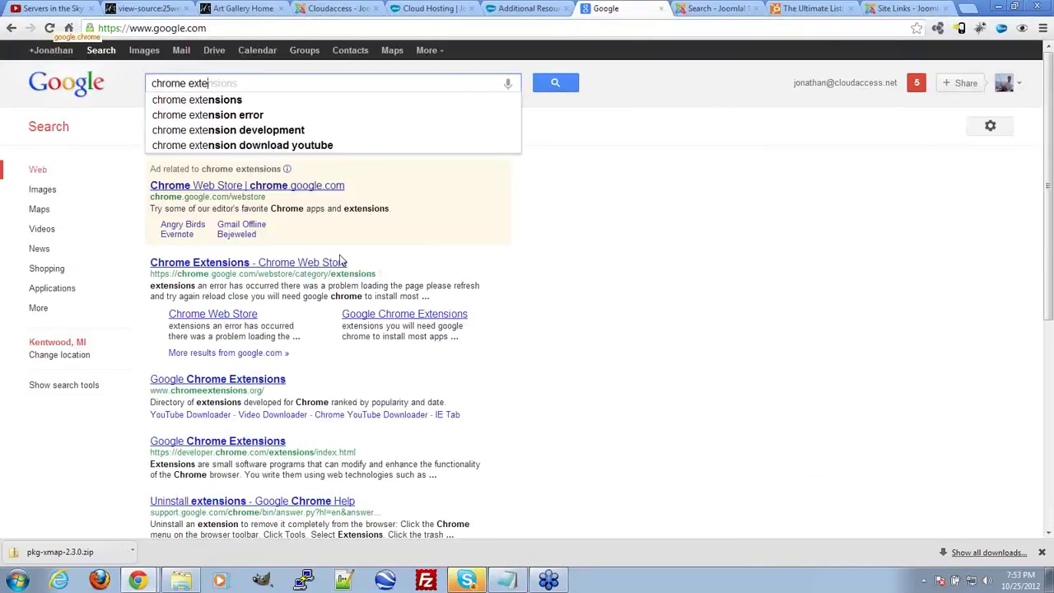
pyautogui.click(235, 265)
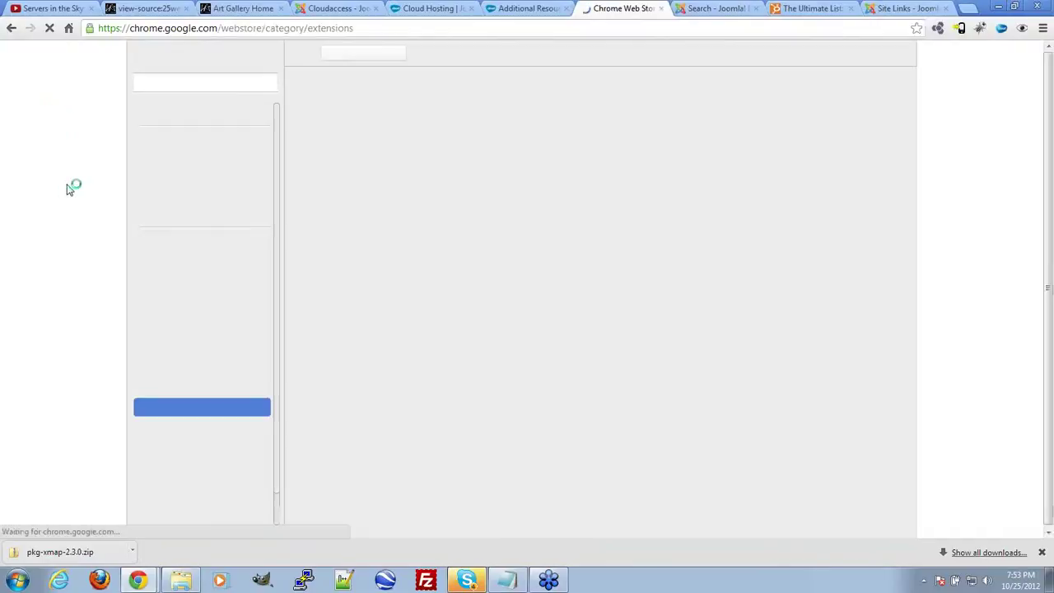
# Search the Chrome Web Store for "cloudaccess.net" and open the CloudAccess.net extension's details
pyautogui.click(172, 82)
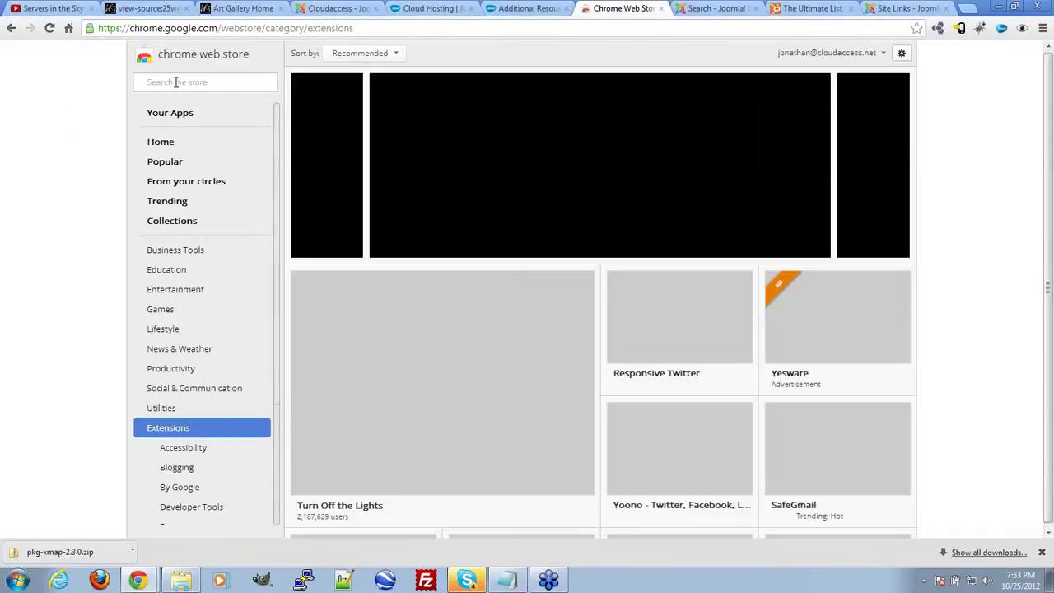
pyautogui.write('cloudaccess.net')
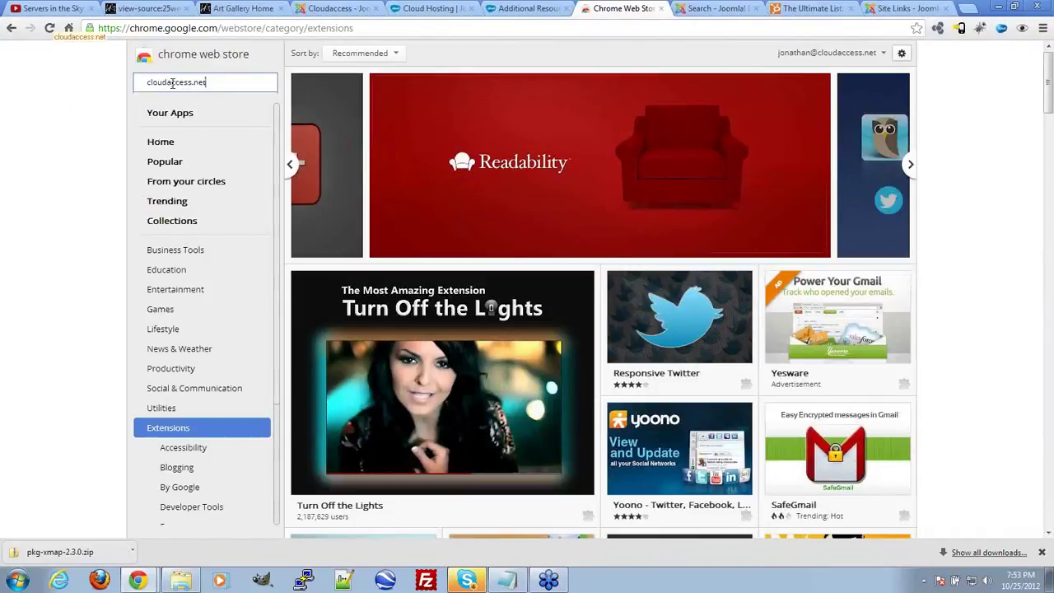
pyautogui.press('Return')
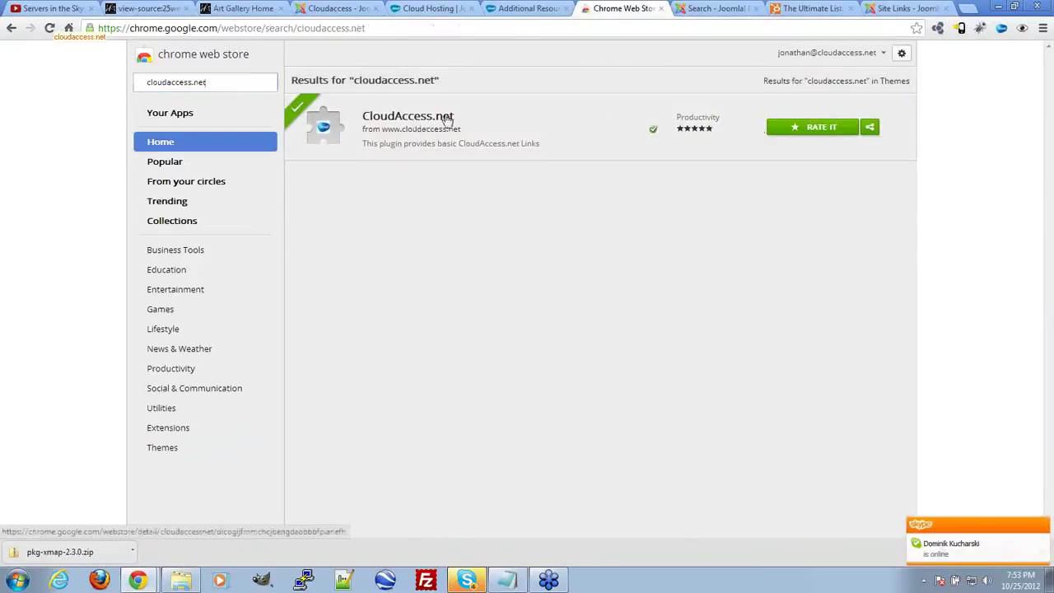
pyautogui.click(470, 134)
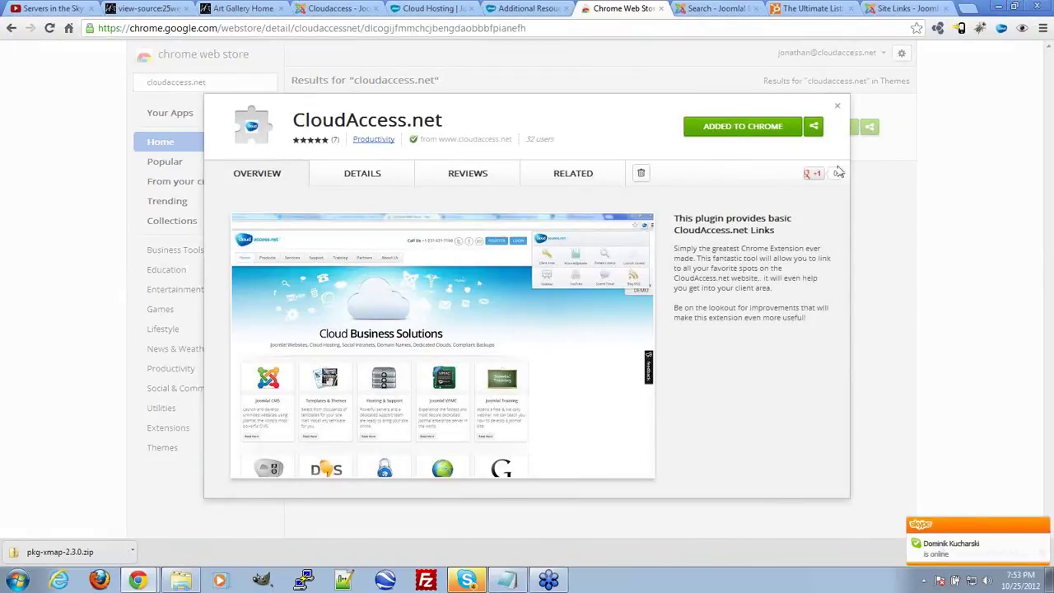
# Show the installed CloudAccess.net extension's shortcuts, and close them along with the extension's store details
pyautogui.click(1001, 28)
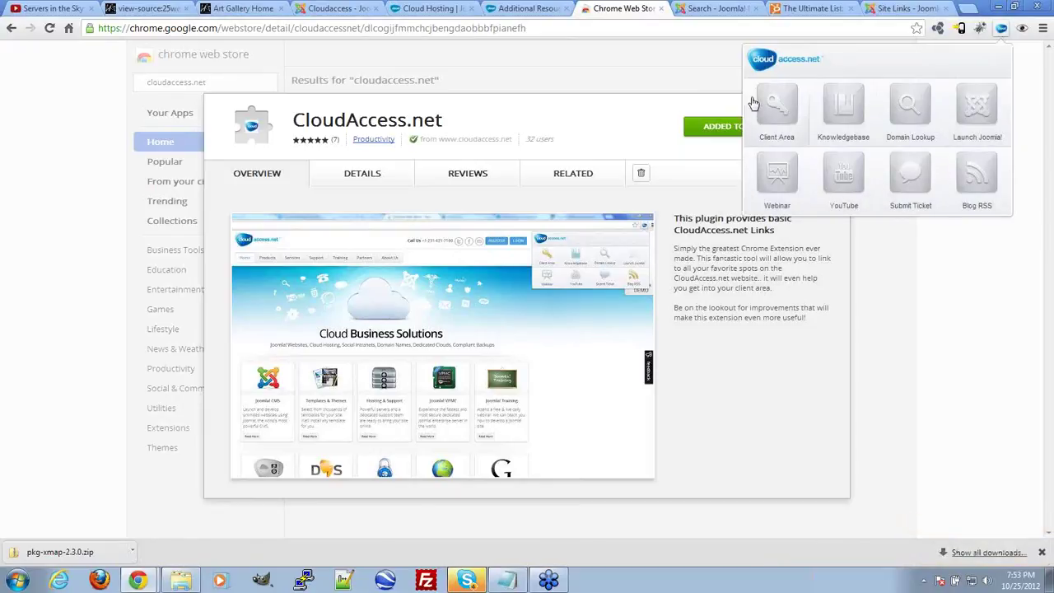
pyautogui.click(972, 303)
pyautogui.click(964, 301)
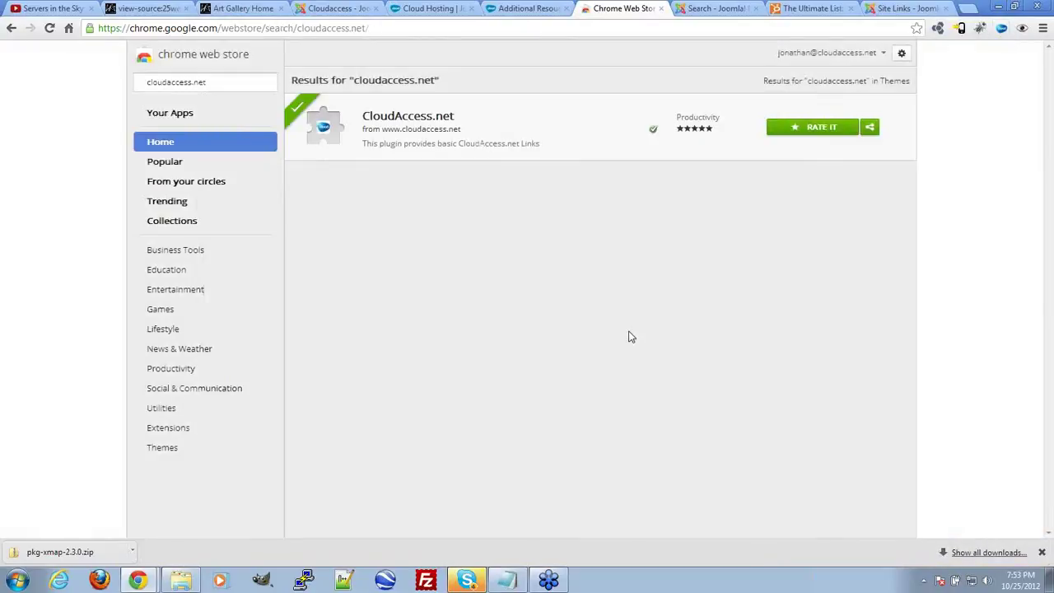